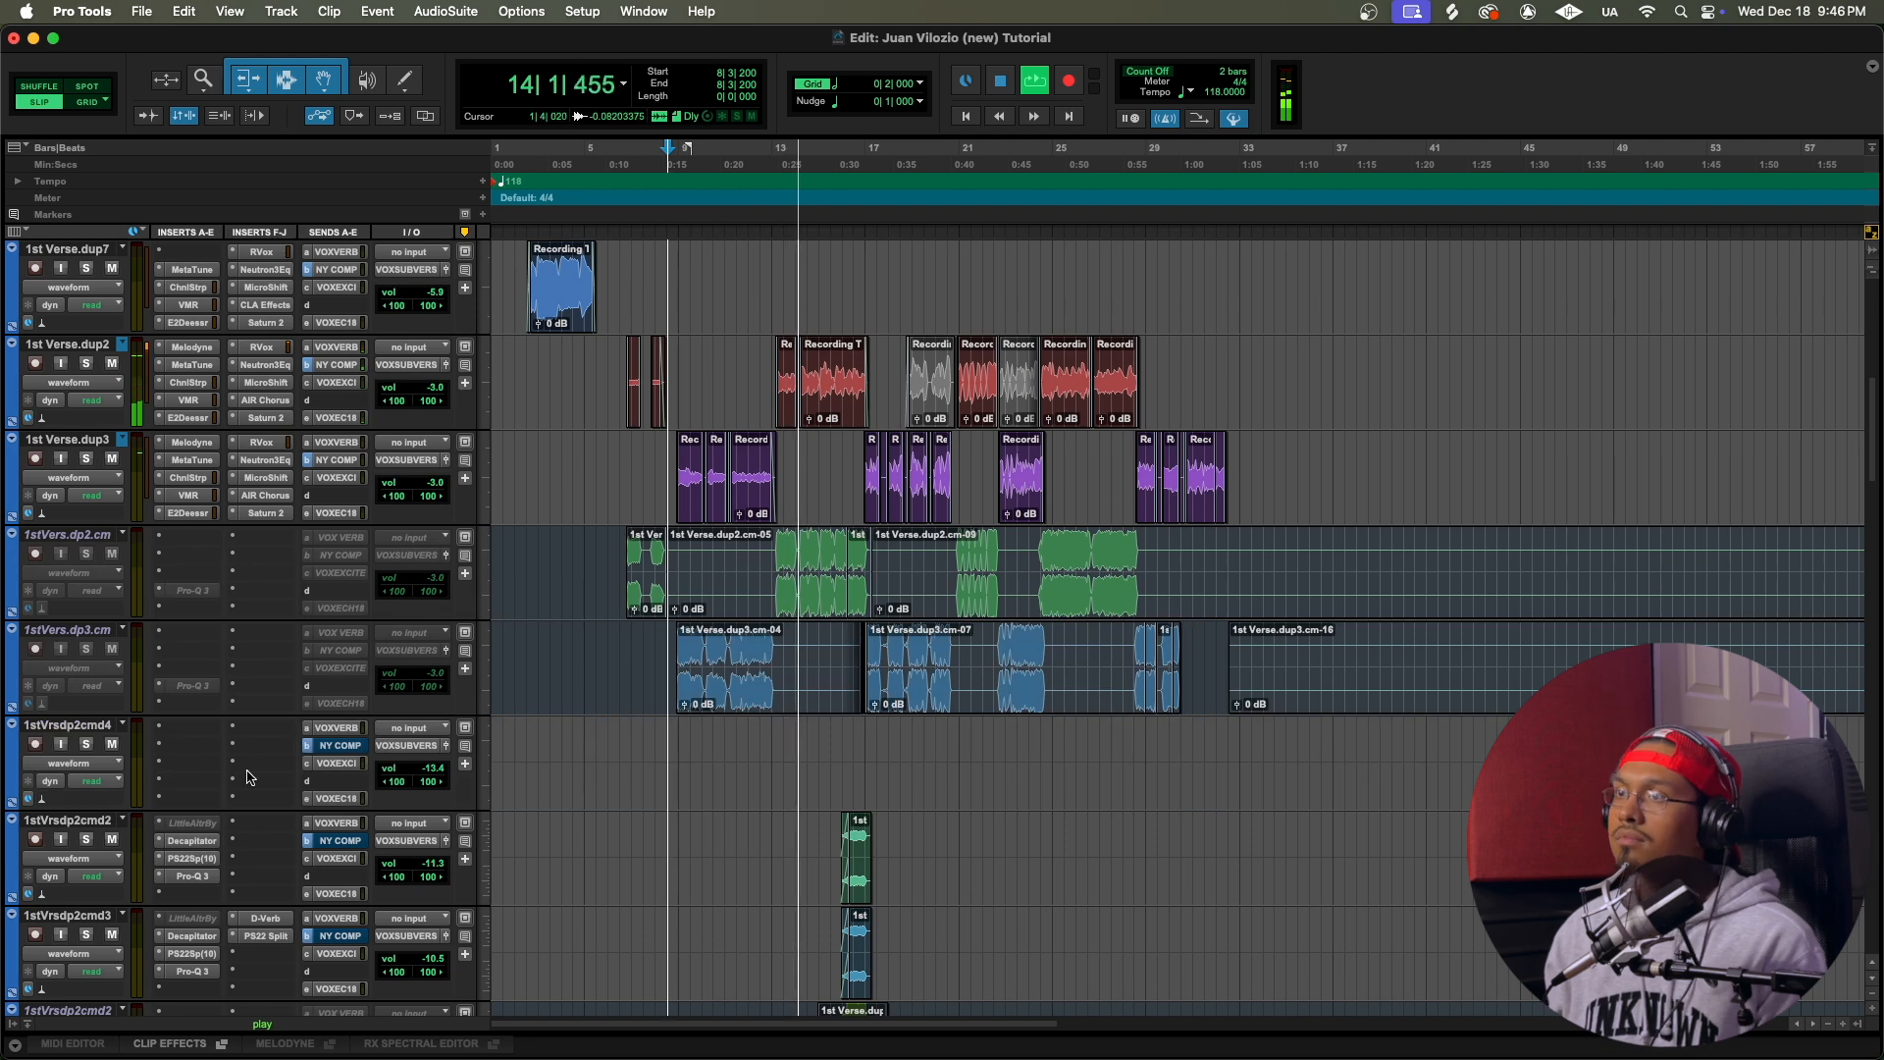
# Step: Activate the first insert, the Little AlterBoy plug-in, on the 1stVrsdp2cmd2 and 1stVrsdp2cmd3 tracks
pyautogui.scroll(-3, 252, 770)
pyautogui.rightClick(186, 634)
pyautogui.click(197, 655)
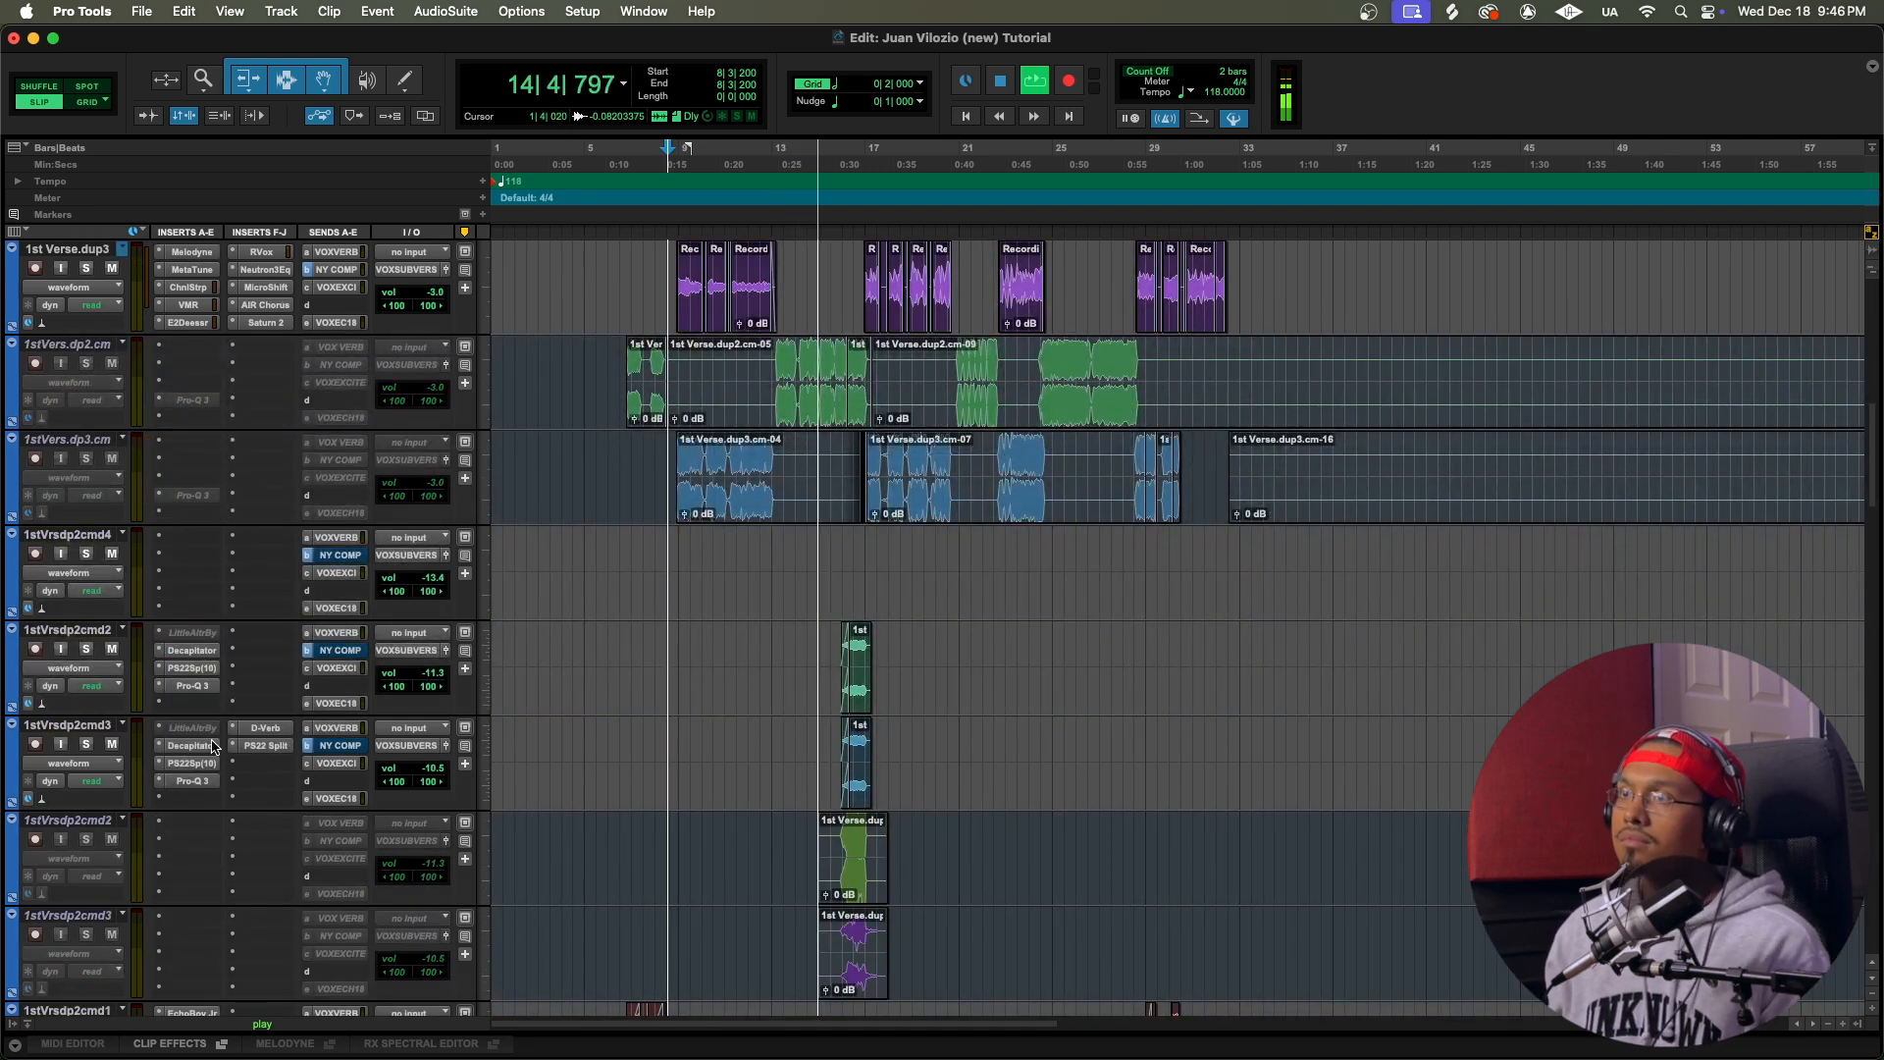
pyautogui.rightClick(188, 728)
pyautogui.click(211, 750)
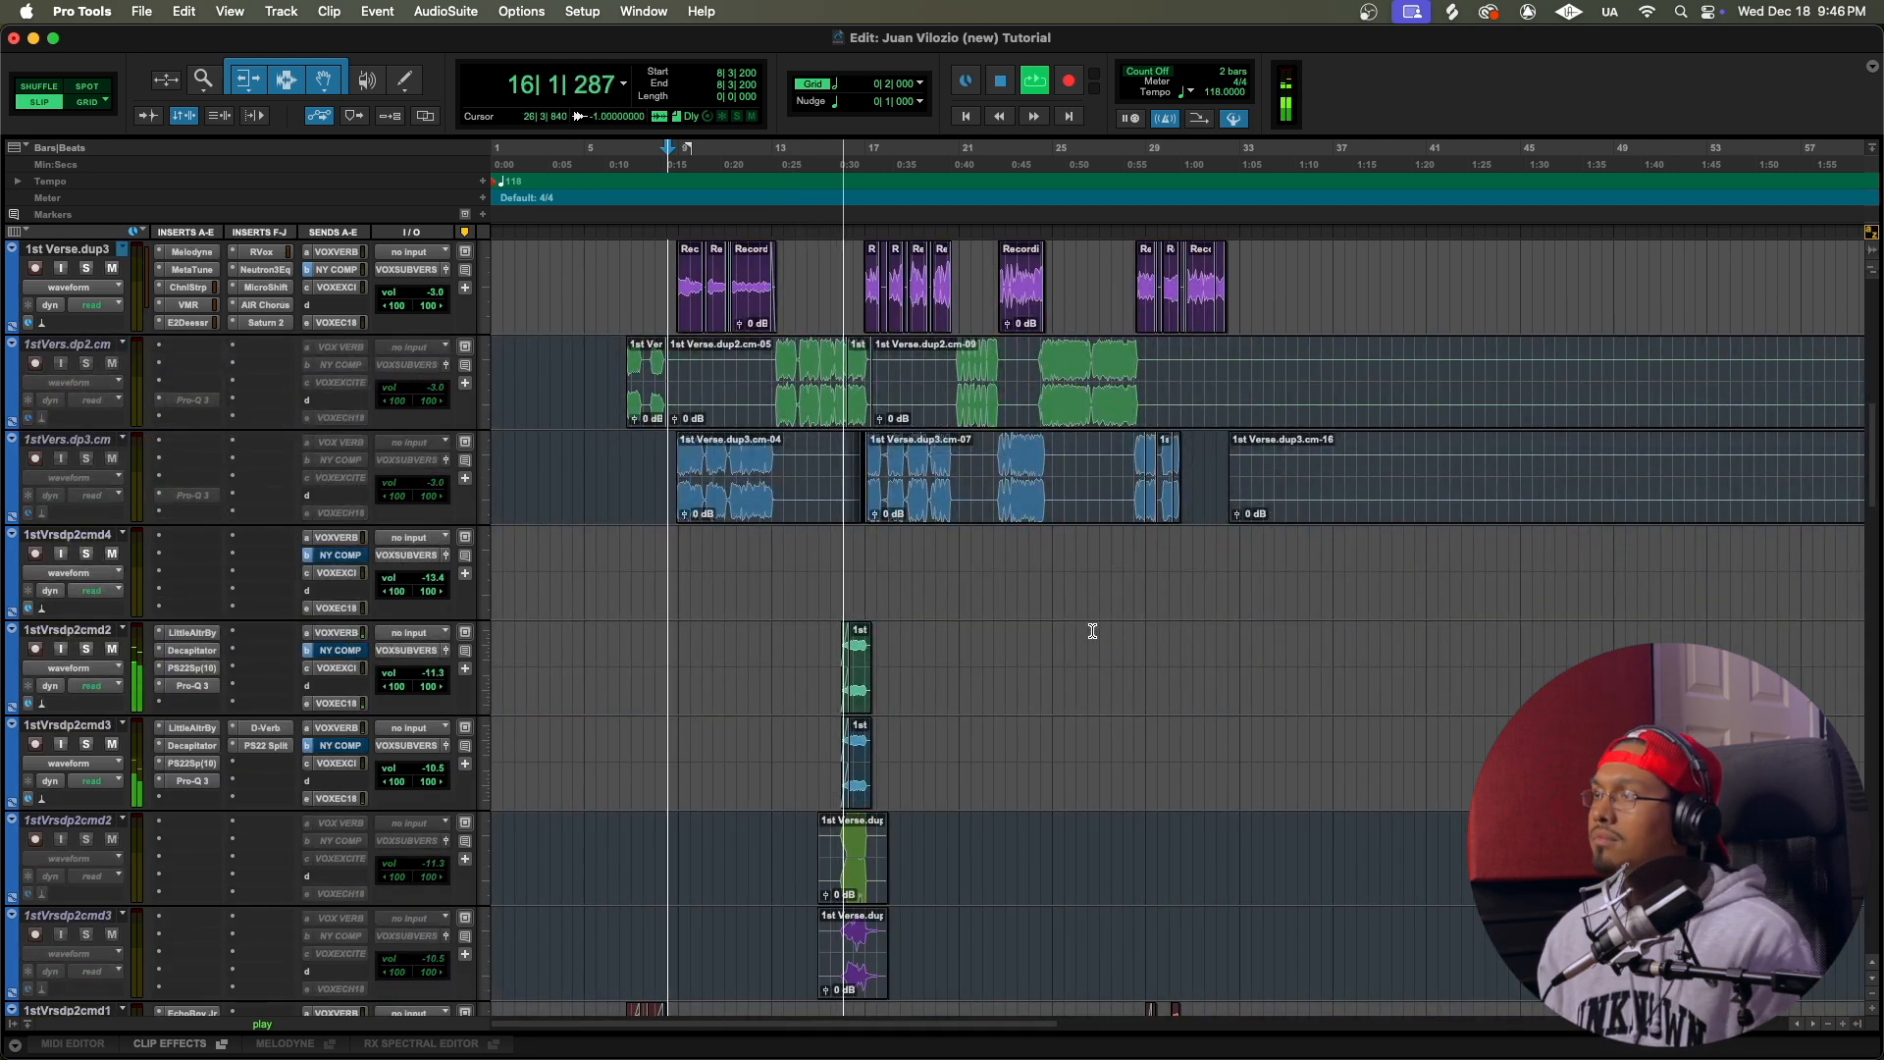
# Step: Make the first insert inactive on the 1stVrsdp2cmd2 and 1stVrsdp2cmd3 tracks and stop playback
pyautogui.rightClick(209, 636)
pyautogui.click(205, 658)
pyautogui.rightClick(199, 743)
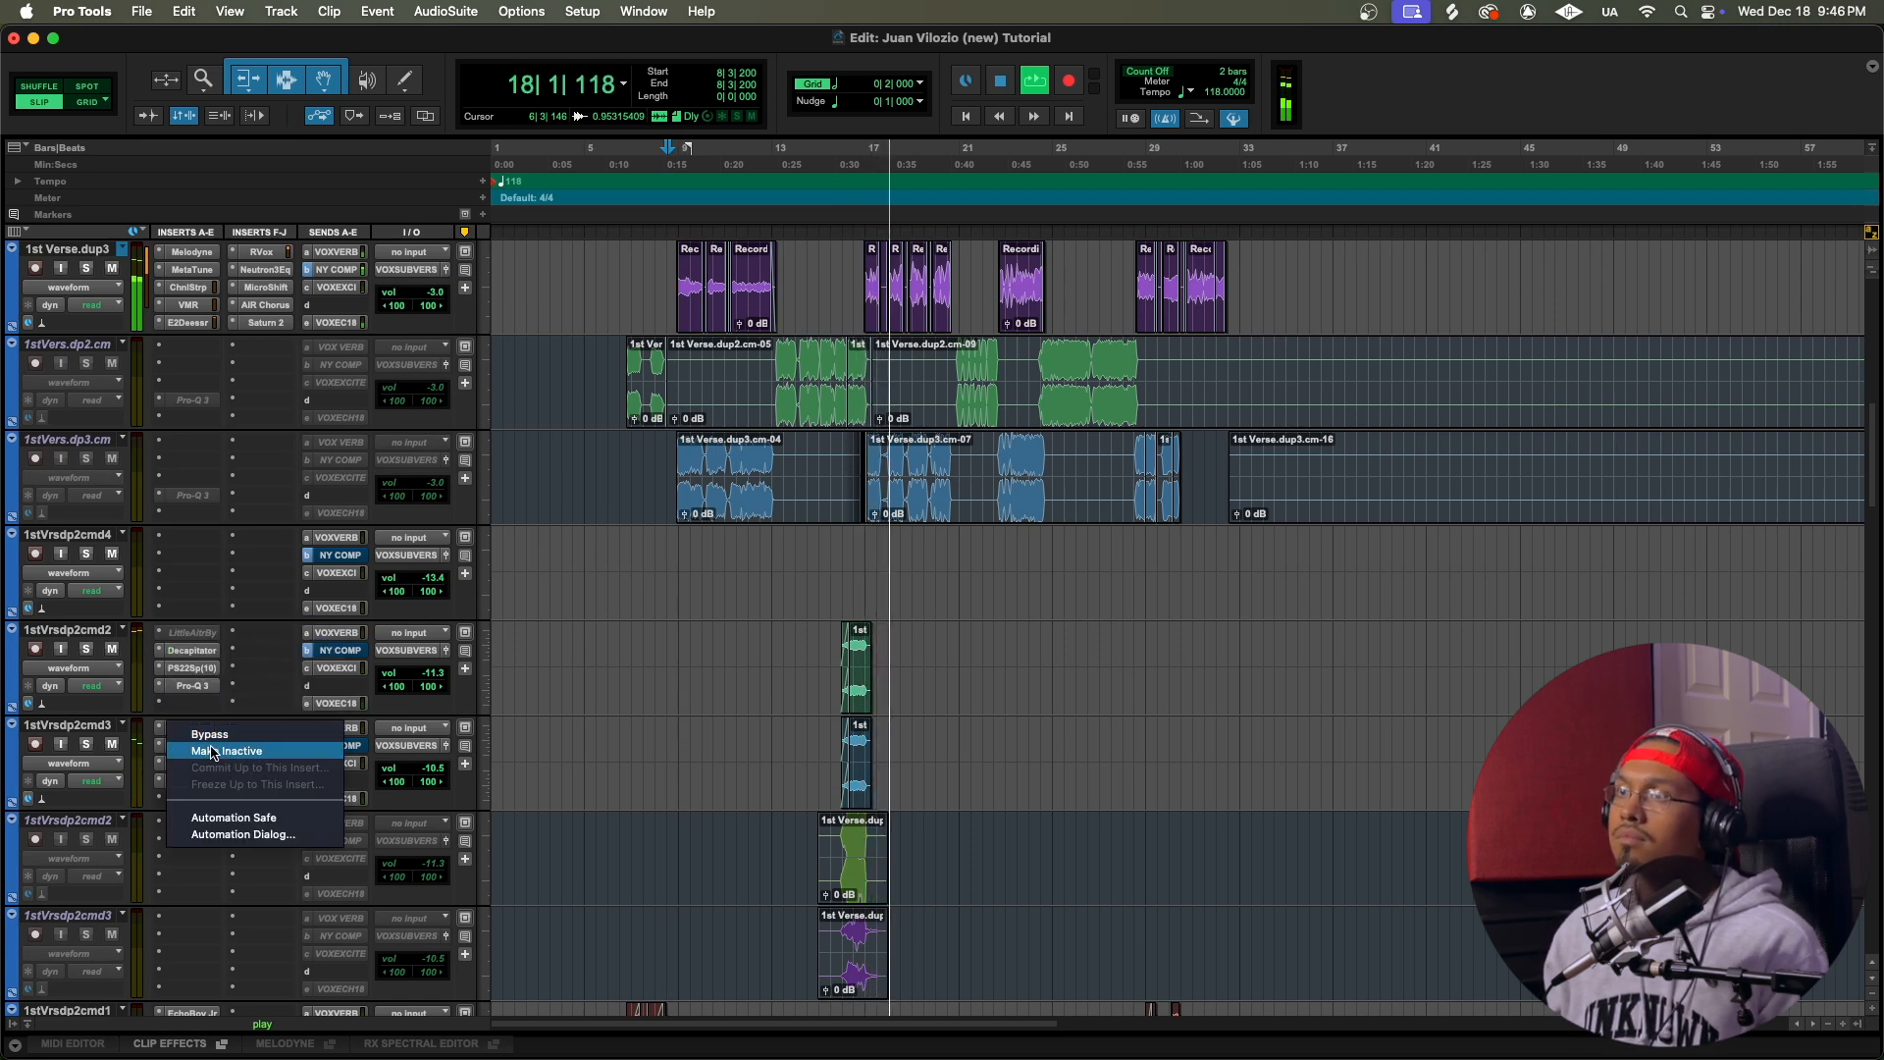
pyautogui.click(196, 766)
pyautogui.scroll(7, 786, 608)
pyautogui.press('space')
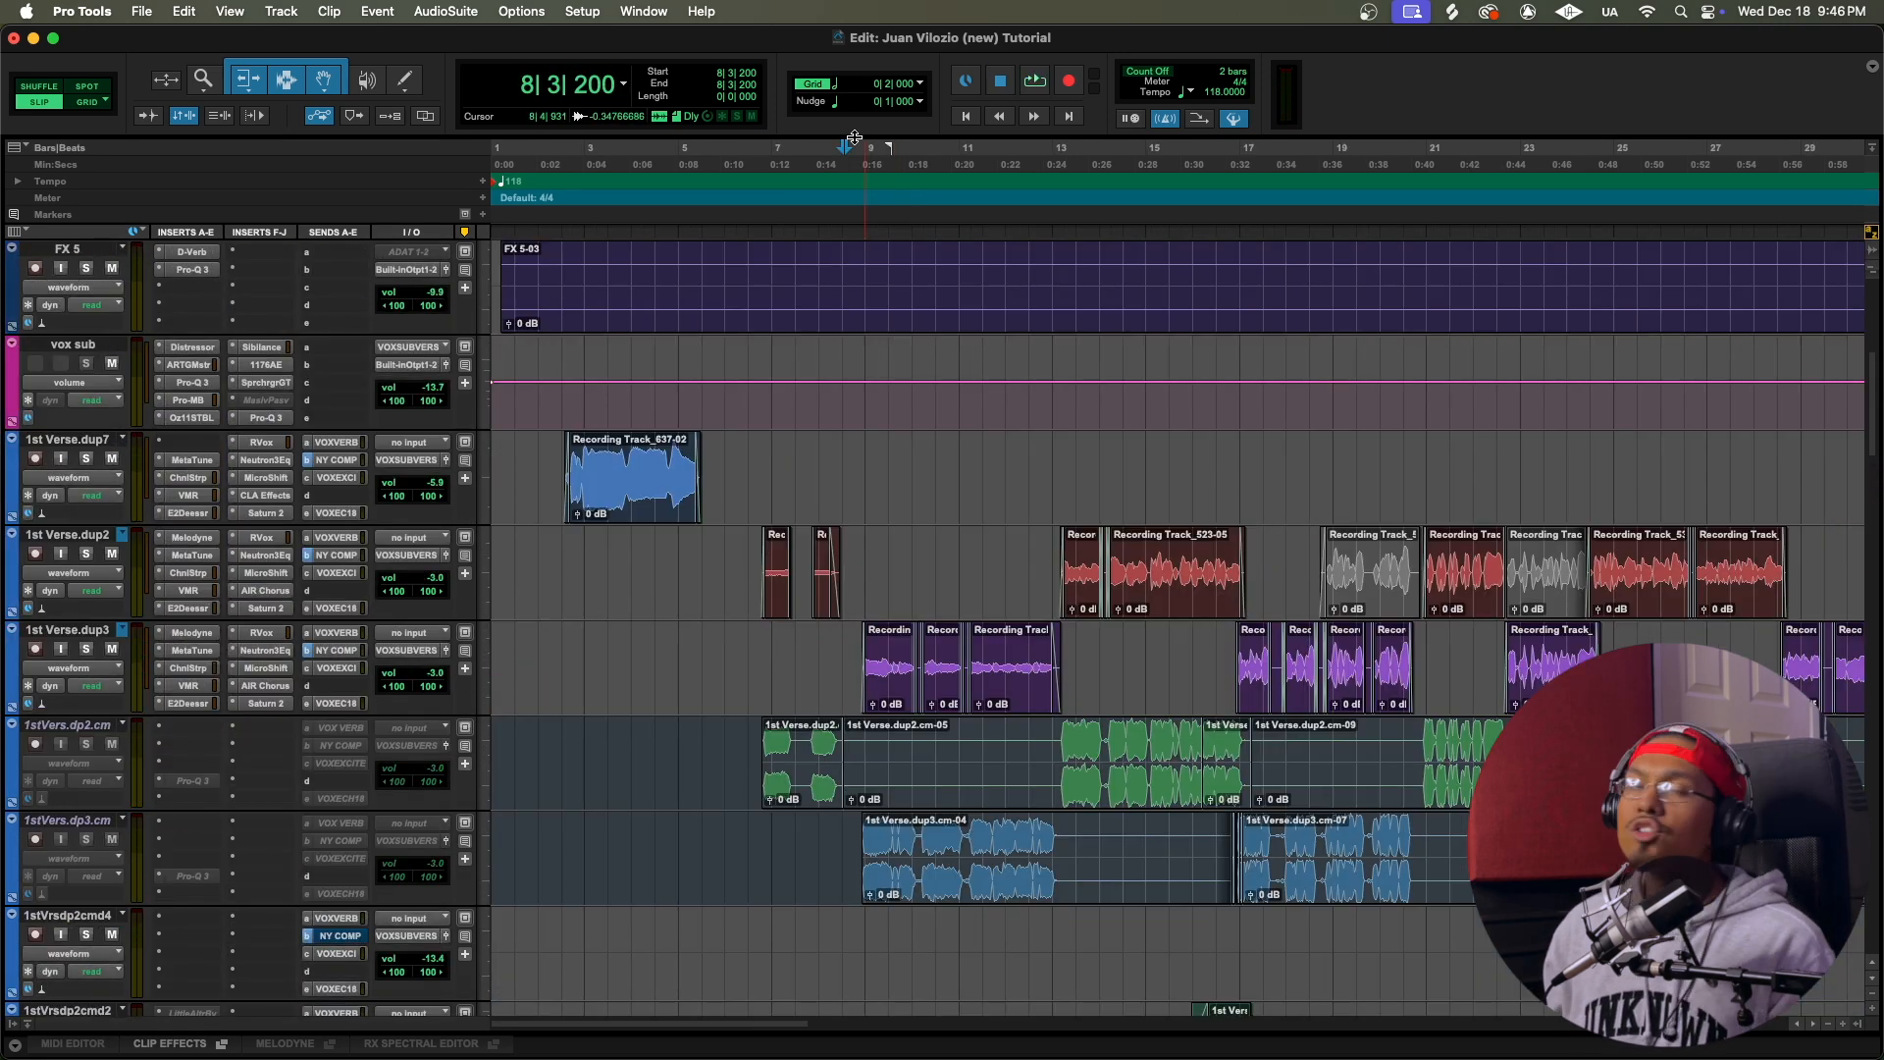
# Step: Set the playback start just before bar 9 and open MetaTune on 1st Verse.dup3, with its window clear of the opening clips
pyautogui.click(857, 160)
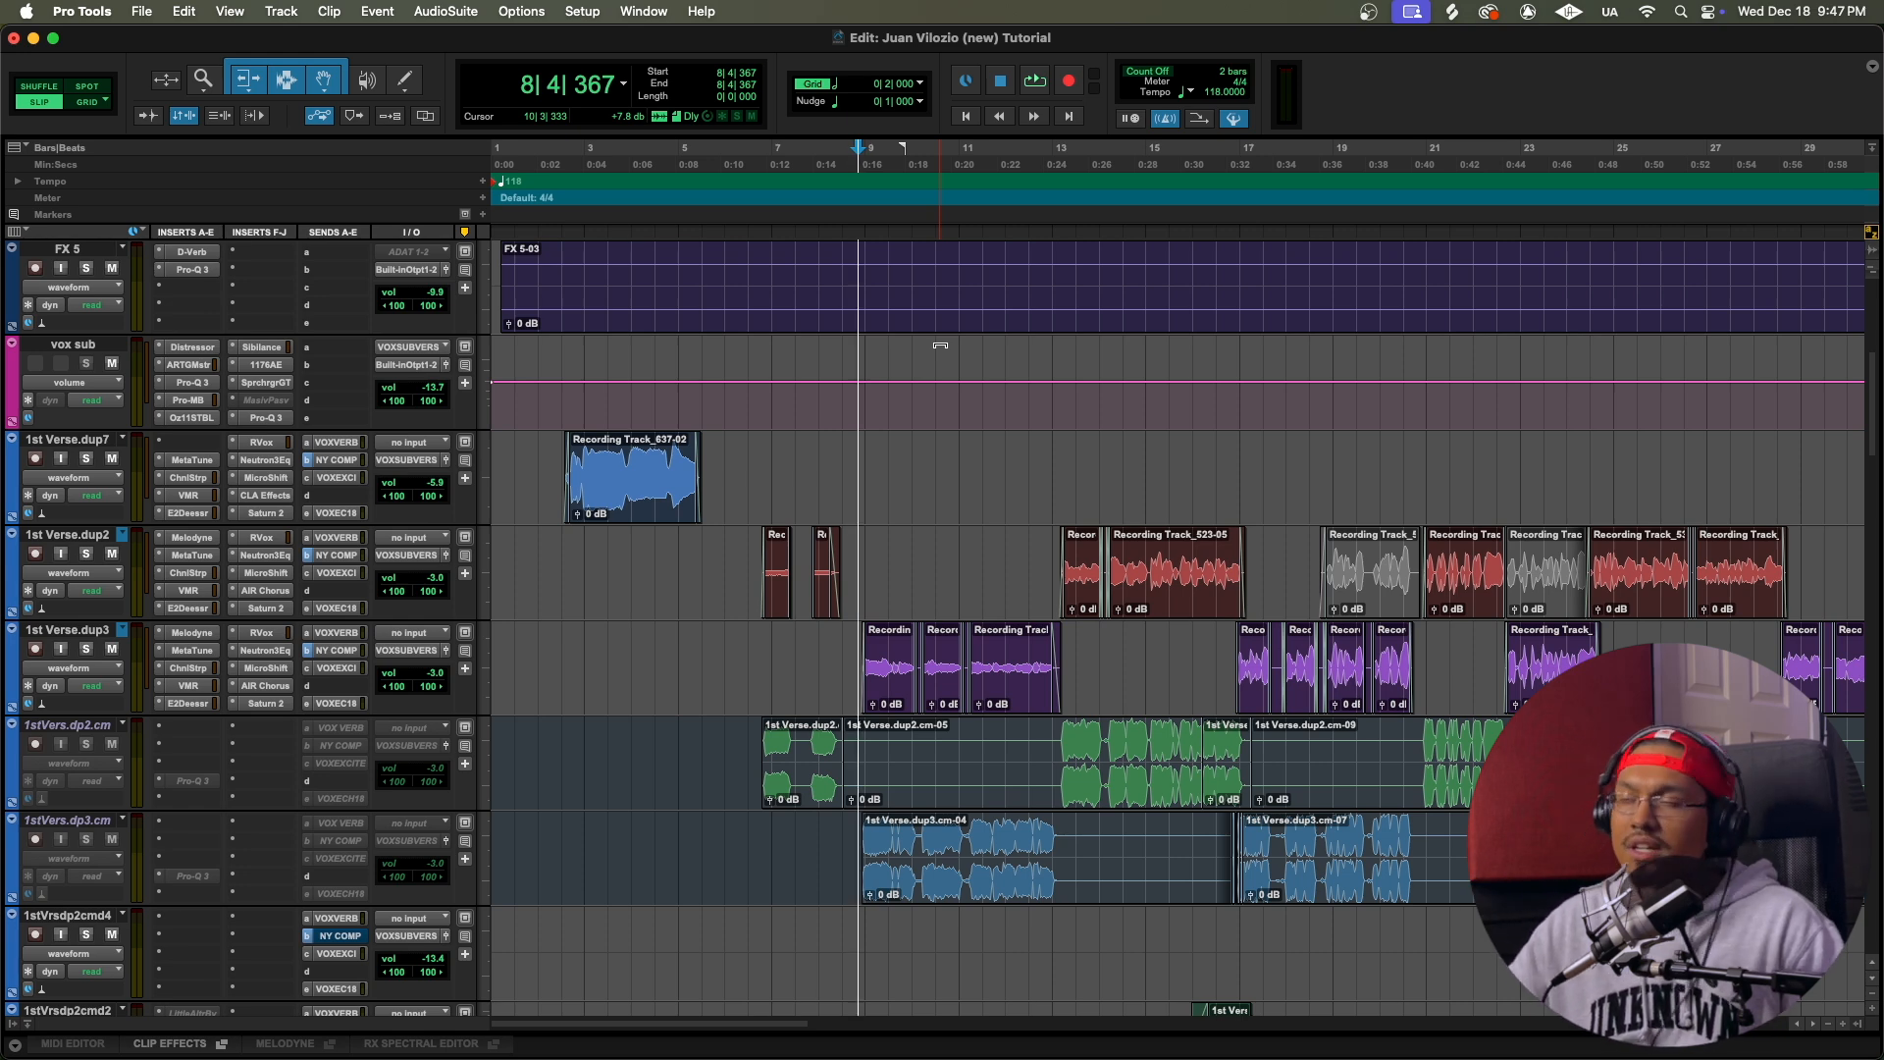
pyautogui.click(196, 654)
pyautogui.moveTo(795, 137); pyautogui.dragTo(618, 137)
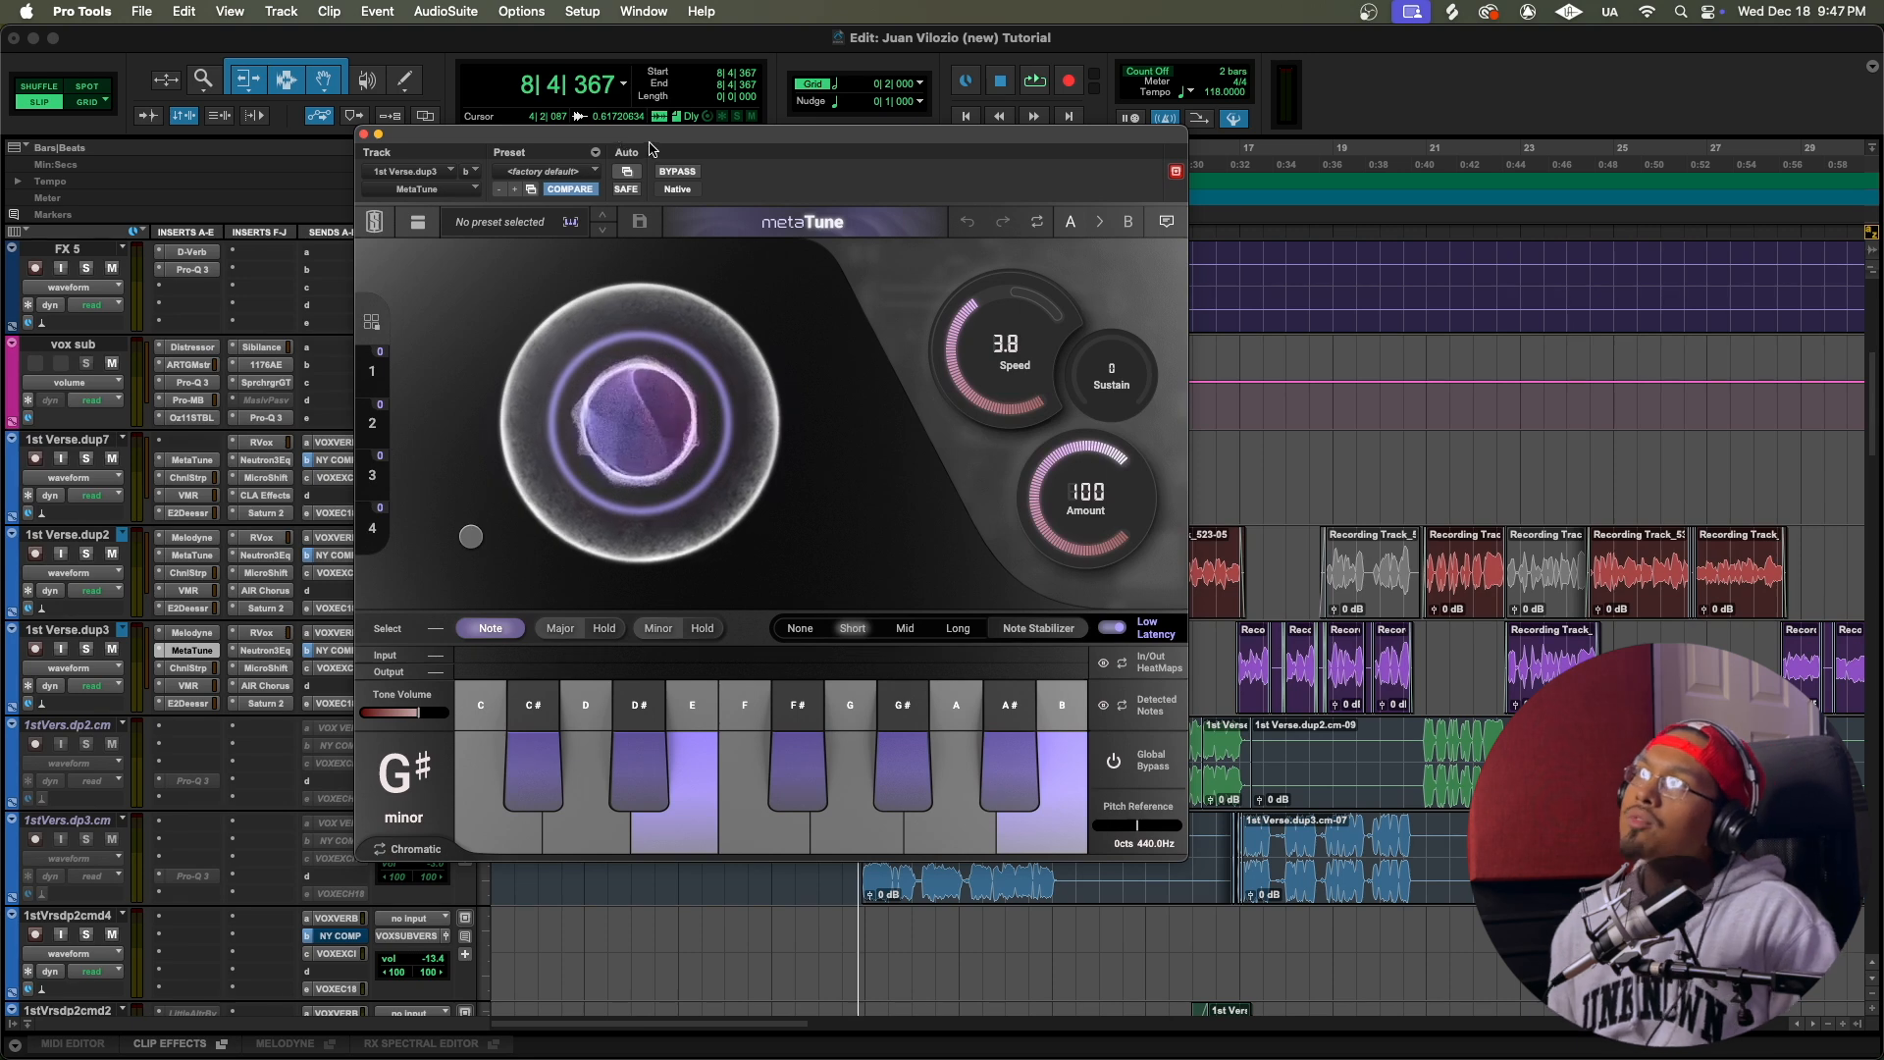
pyautogui.moveTo(649, 149); pyautogui.dragTo(995, 159)
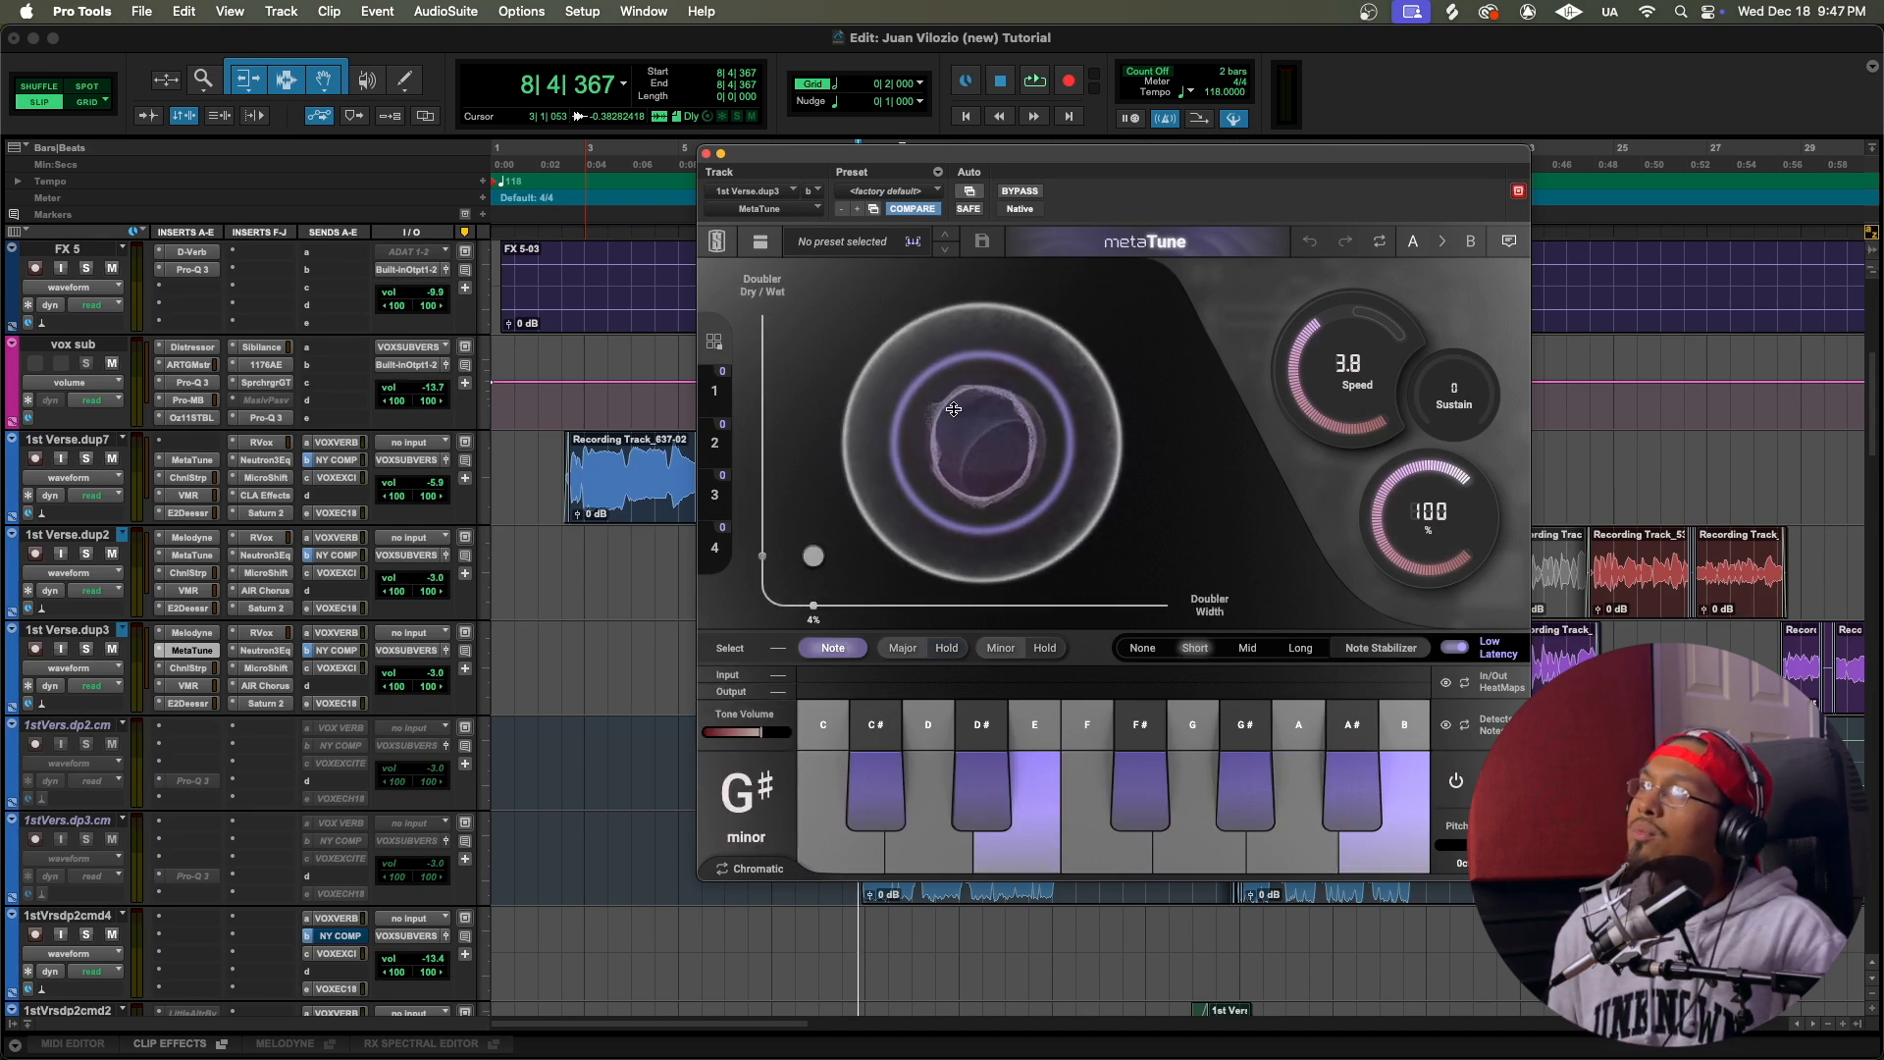
pyautogui.moveTo(773, 156); pyautogui.dragTo(1069, 170)
pyautogui.hscroll(3, 637, 329)
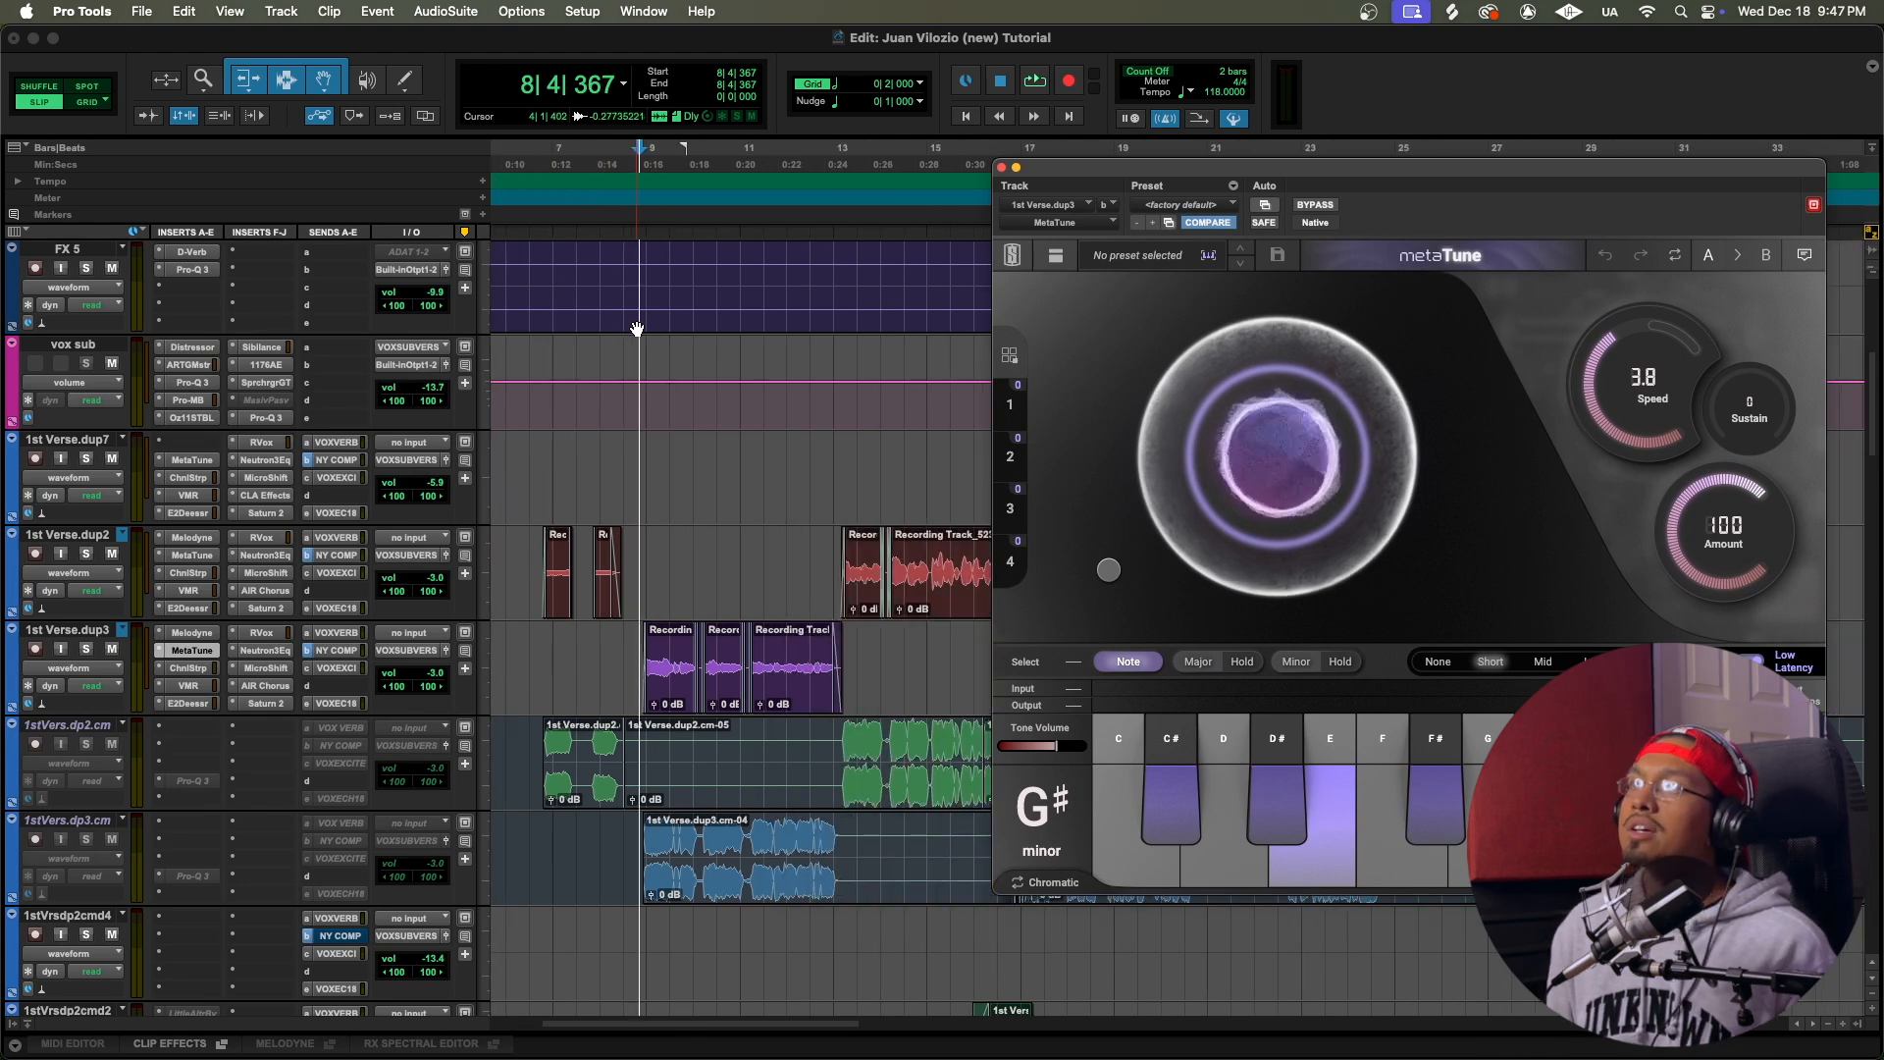
# Step: Fine-tune the MetaTune doubler on 1st Verse.dup3 to about 6% dry/wet with slightly less width while auditioning the vocal
pyautogui.press('space')
pyautogui.moveTo(1108, 569)
pyautogui.mouseDown()
pyautogui.moveTo(1109, 351)
pyautogui.moveTo(1102, 571)
pyautogui.mouseUp()
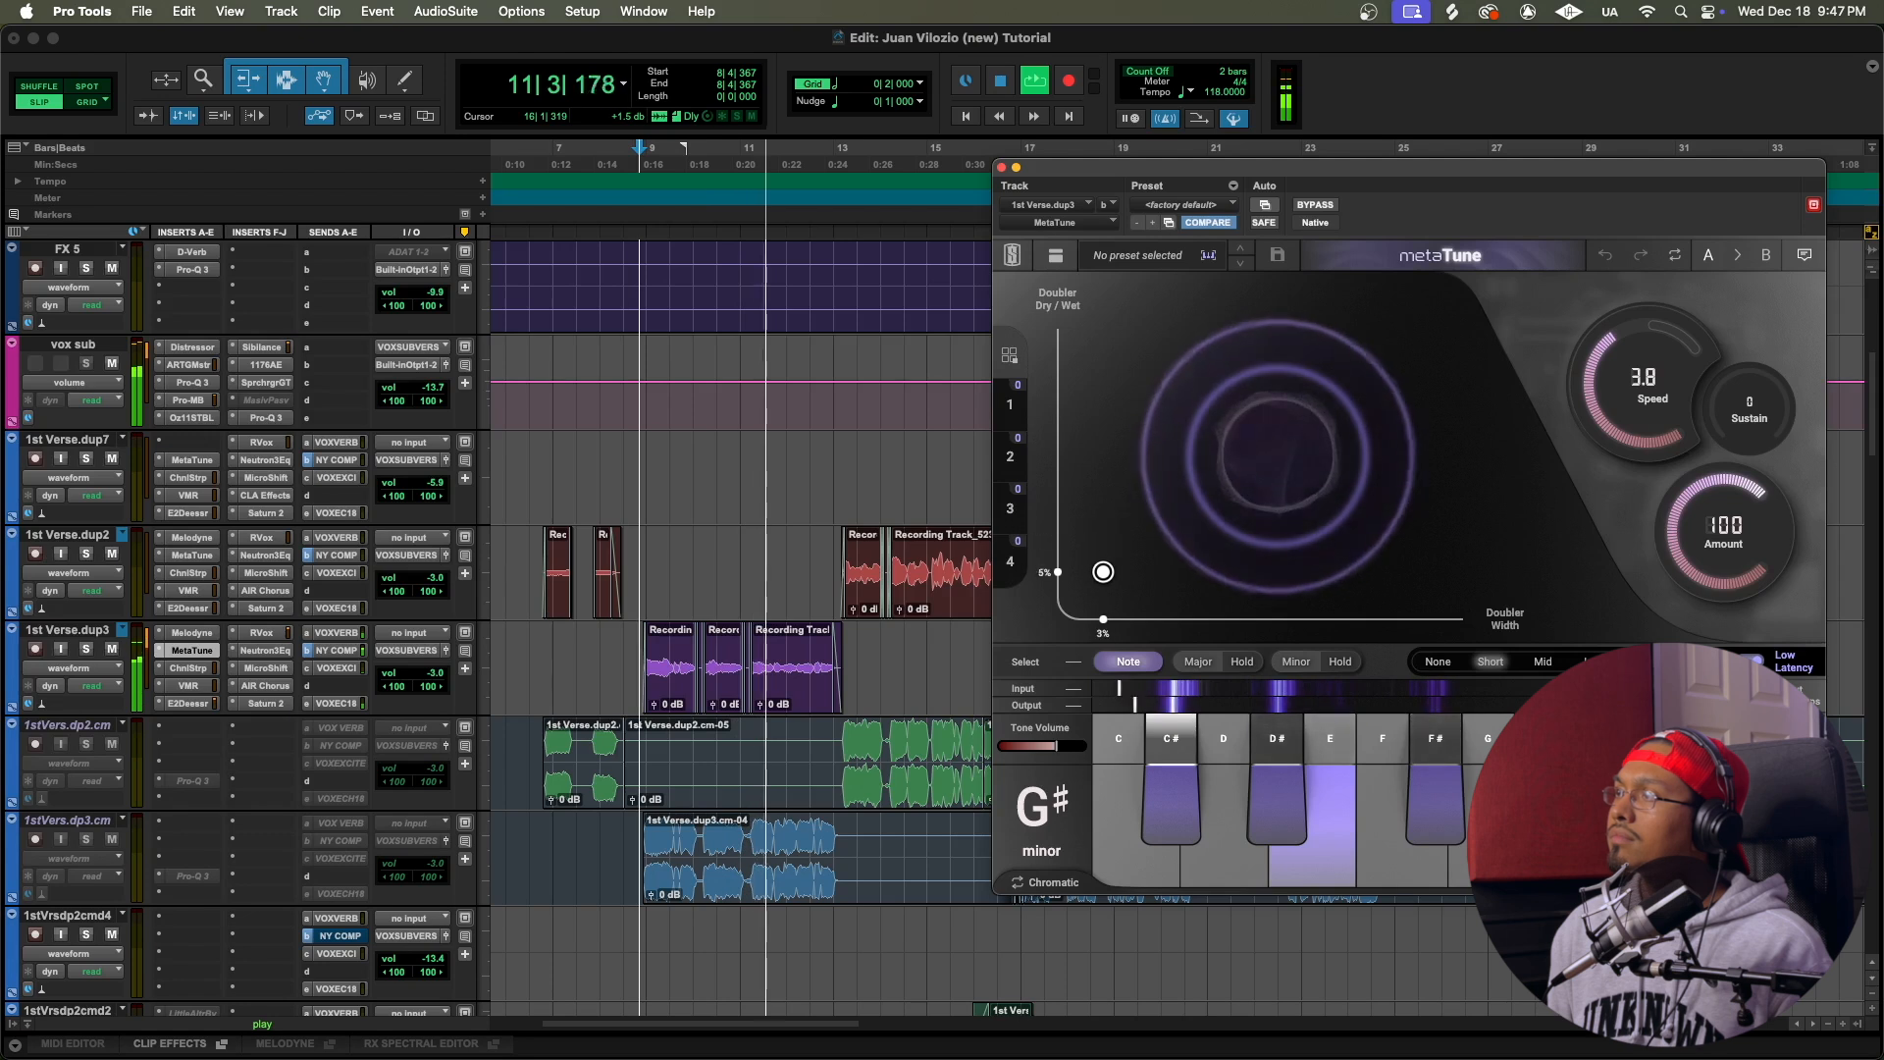
pyautogui.click(653, 548)
pyautogui.moveTo(1103, 567)
pyautogui.mouseDown()
pyautogui.moveTo(1438, 565)
pyautogui.moveTo(1097, 567)
pyautogui.mouseUp()
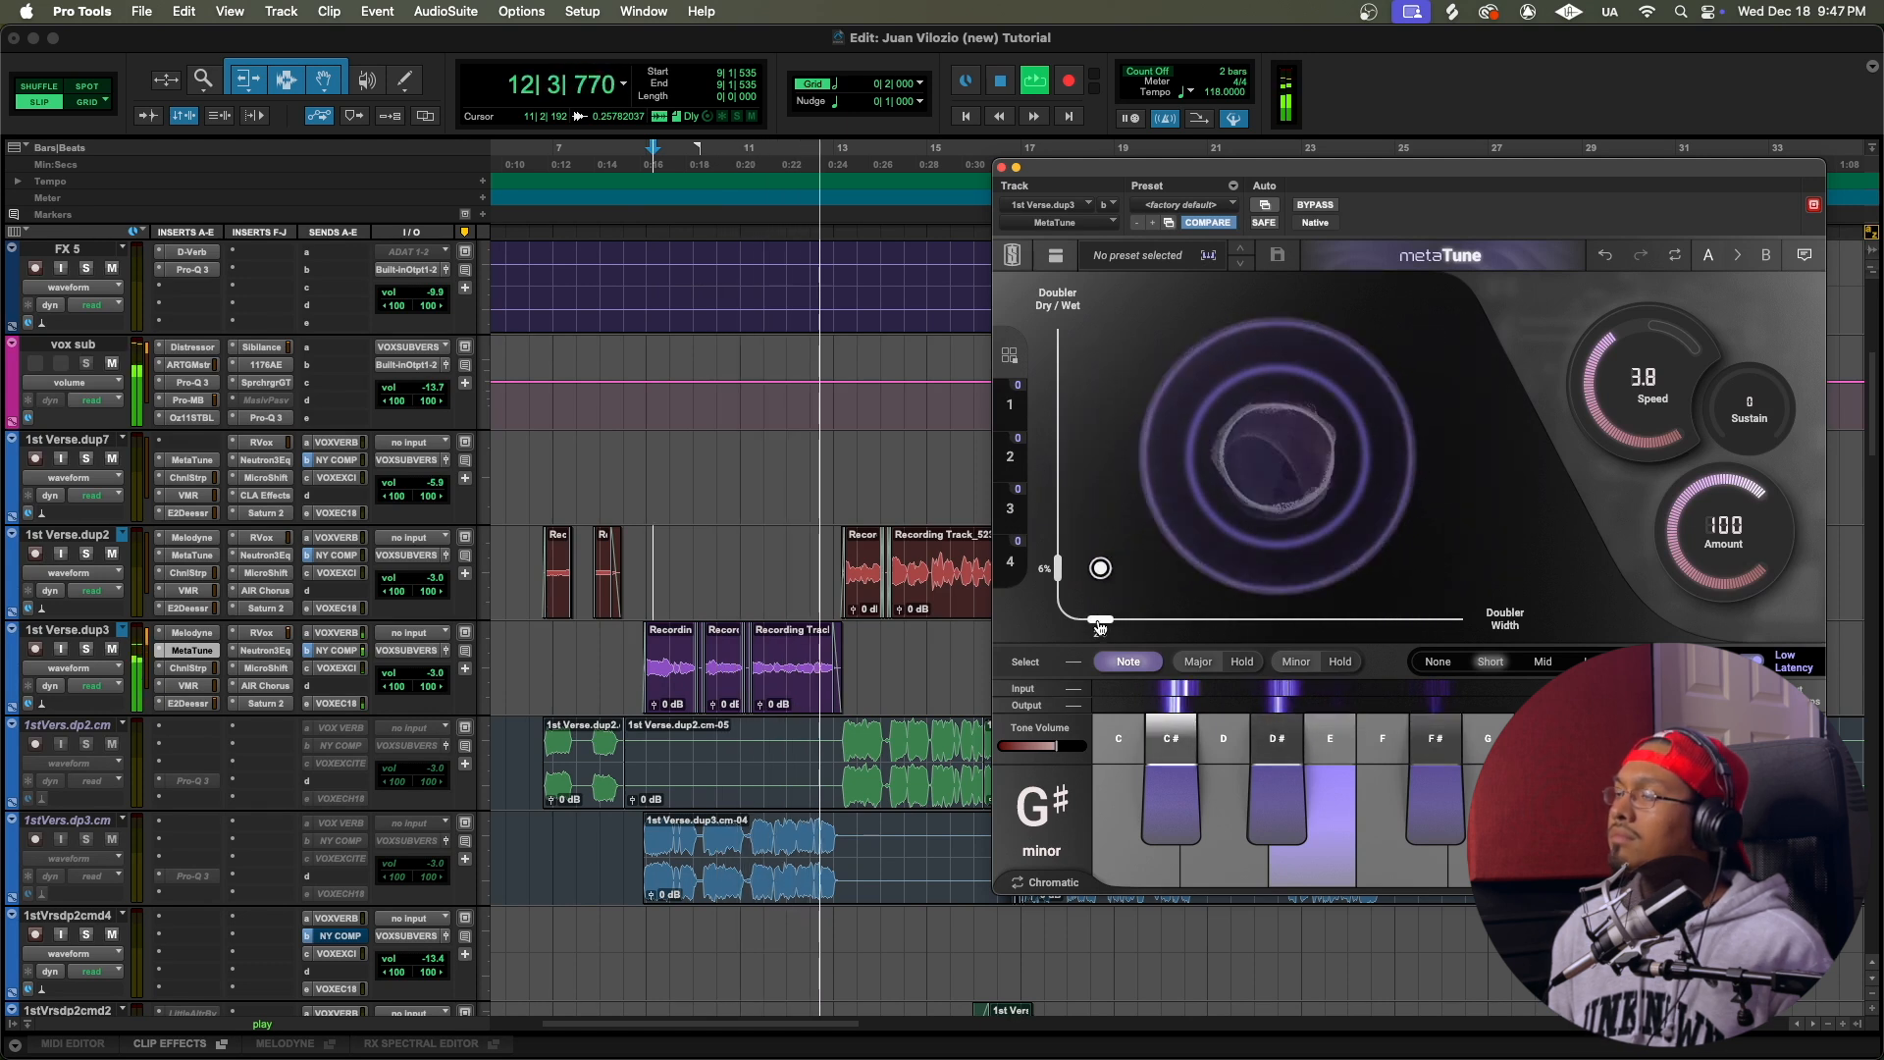
pyautogui.press('space')
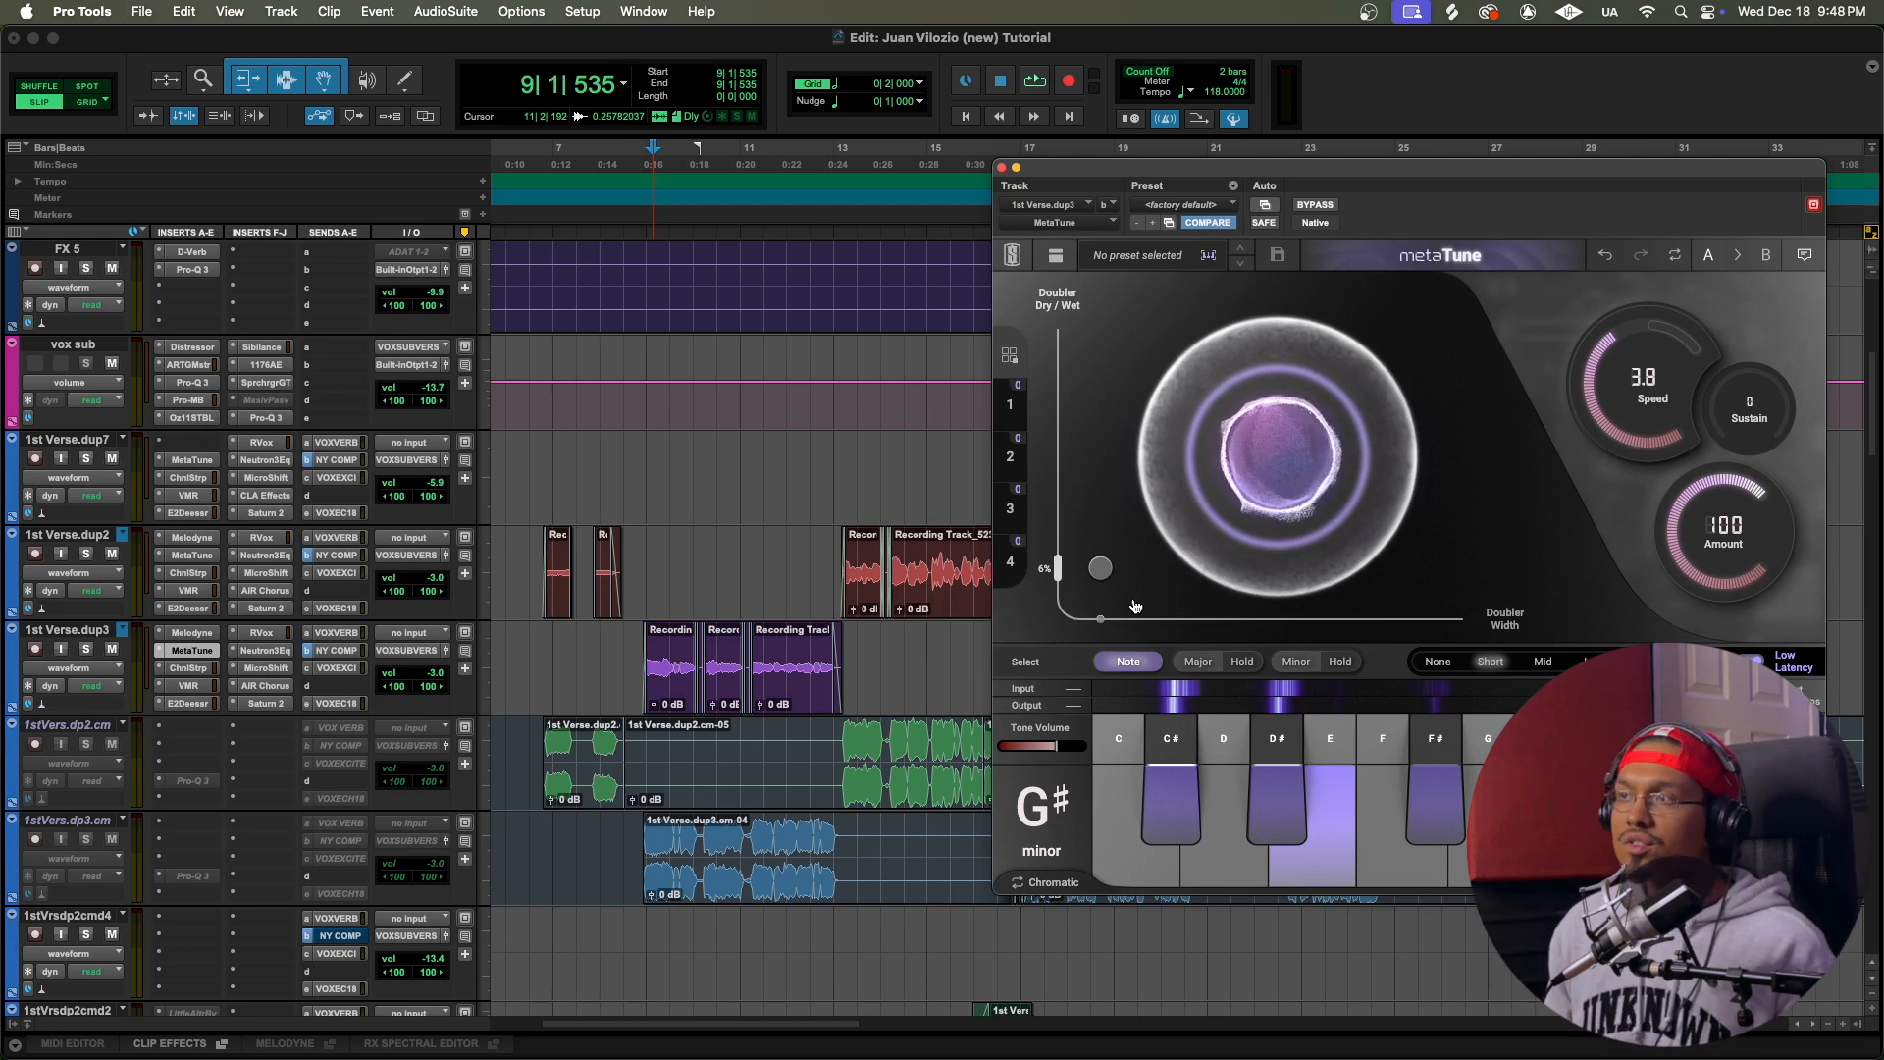
pyautogui.moveTo(1510, 177); pyautogui.dragTo(1439, 177)
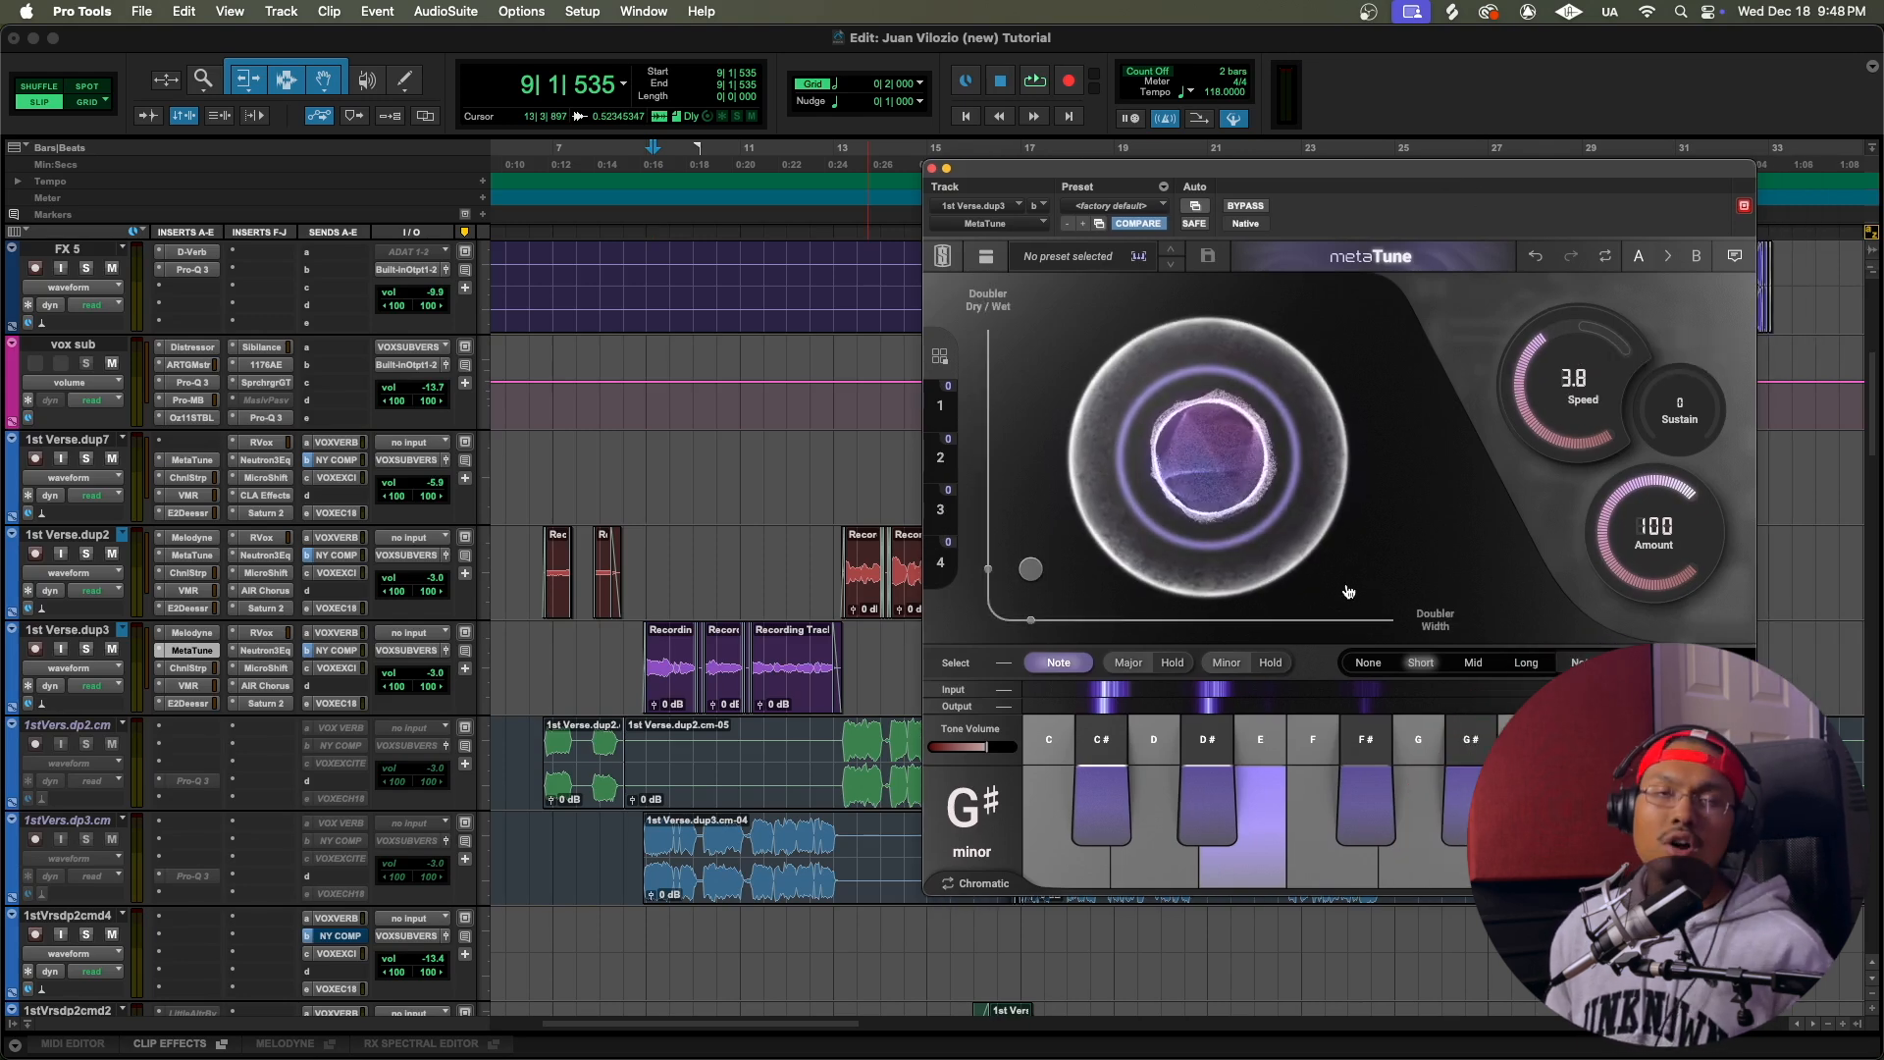
# Step: Open Melodyne on 1st Verse.dup3 and place the playback start just before the track's first clip
pyautogui.click(642, 181)
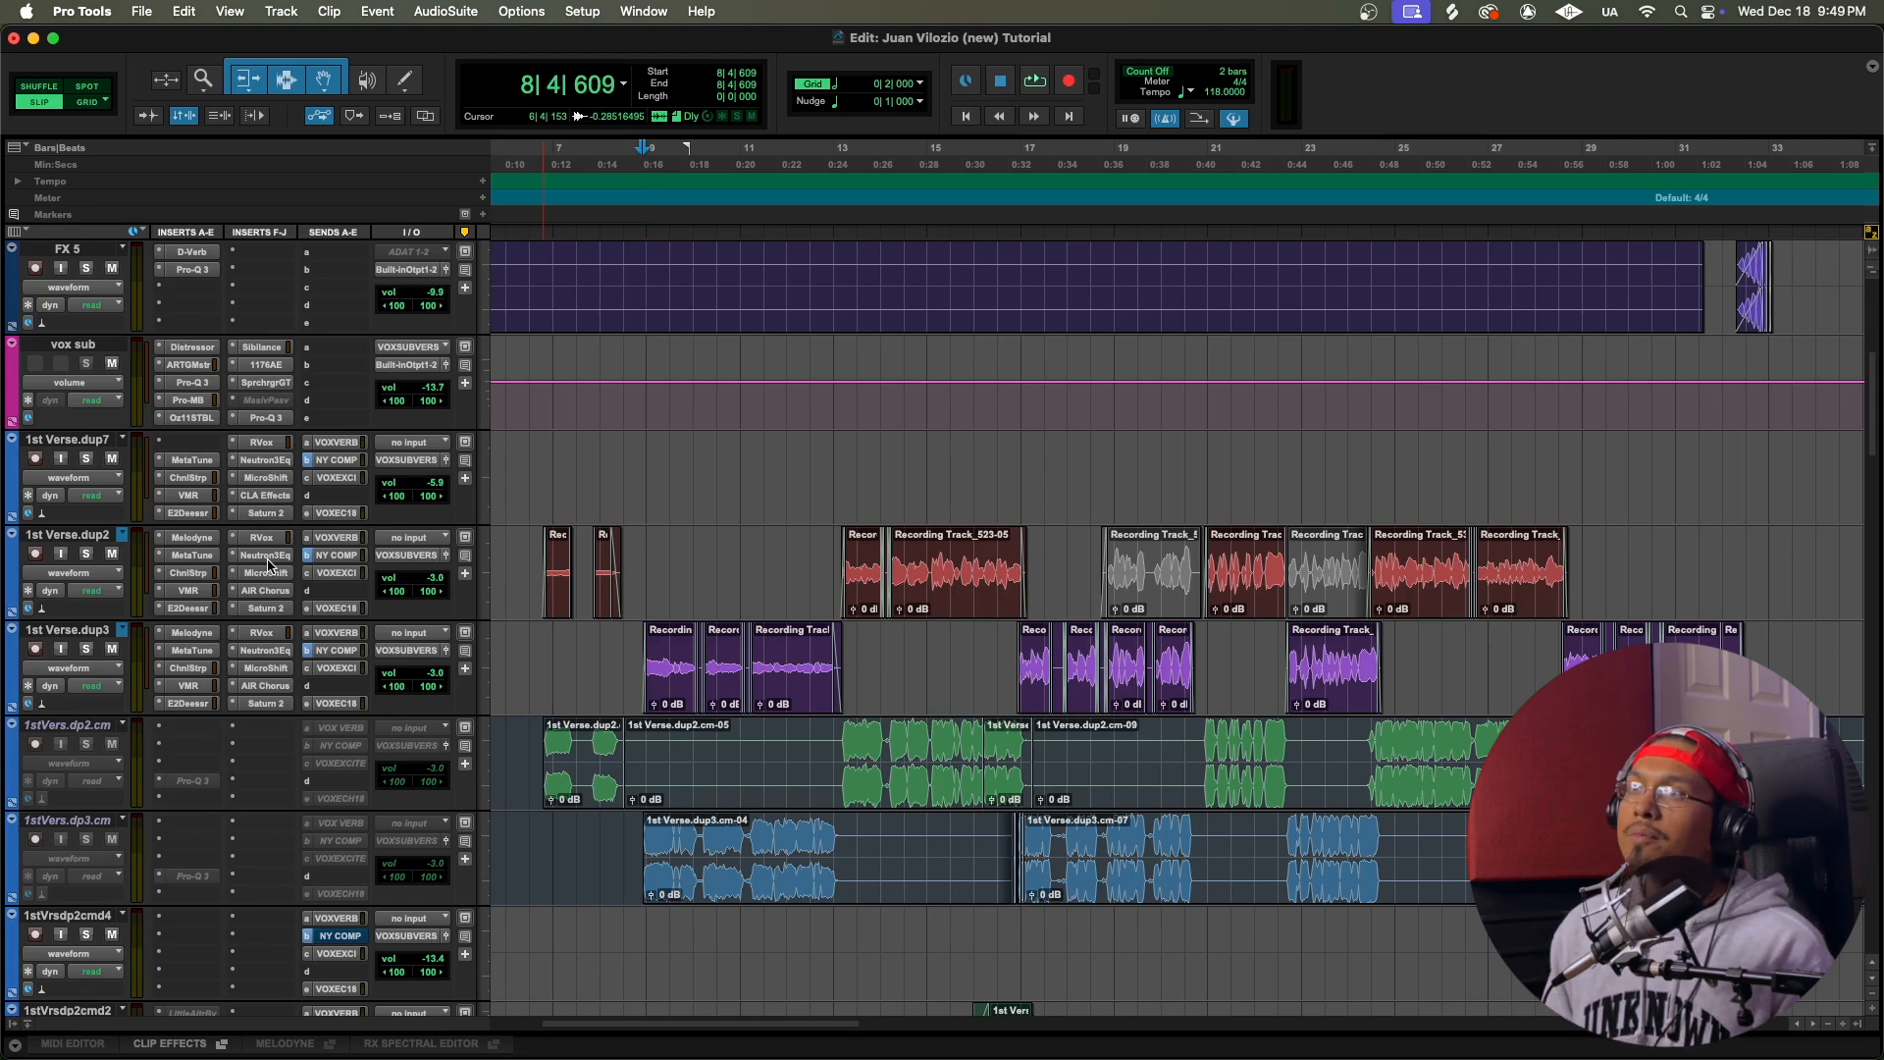
pyautogui.click(191, 632)
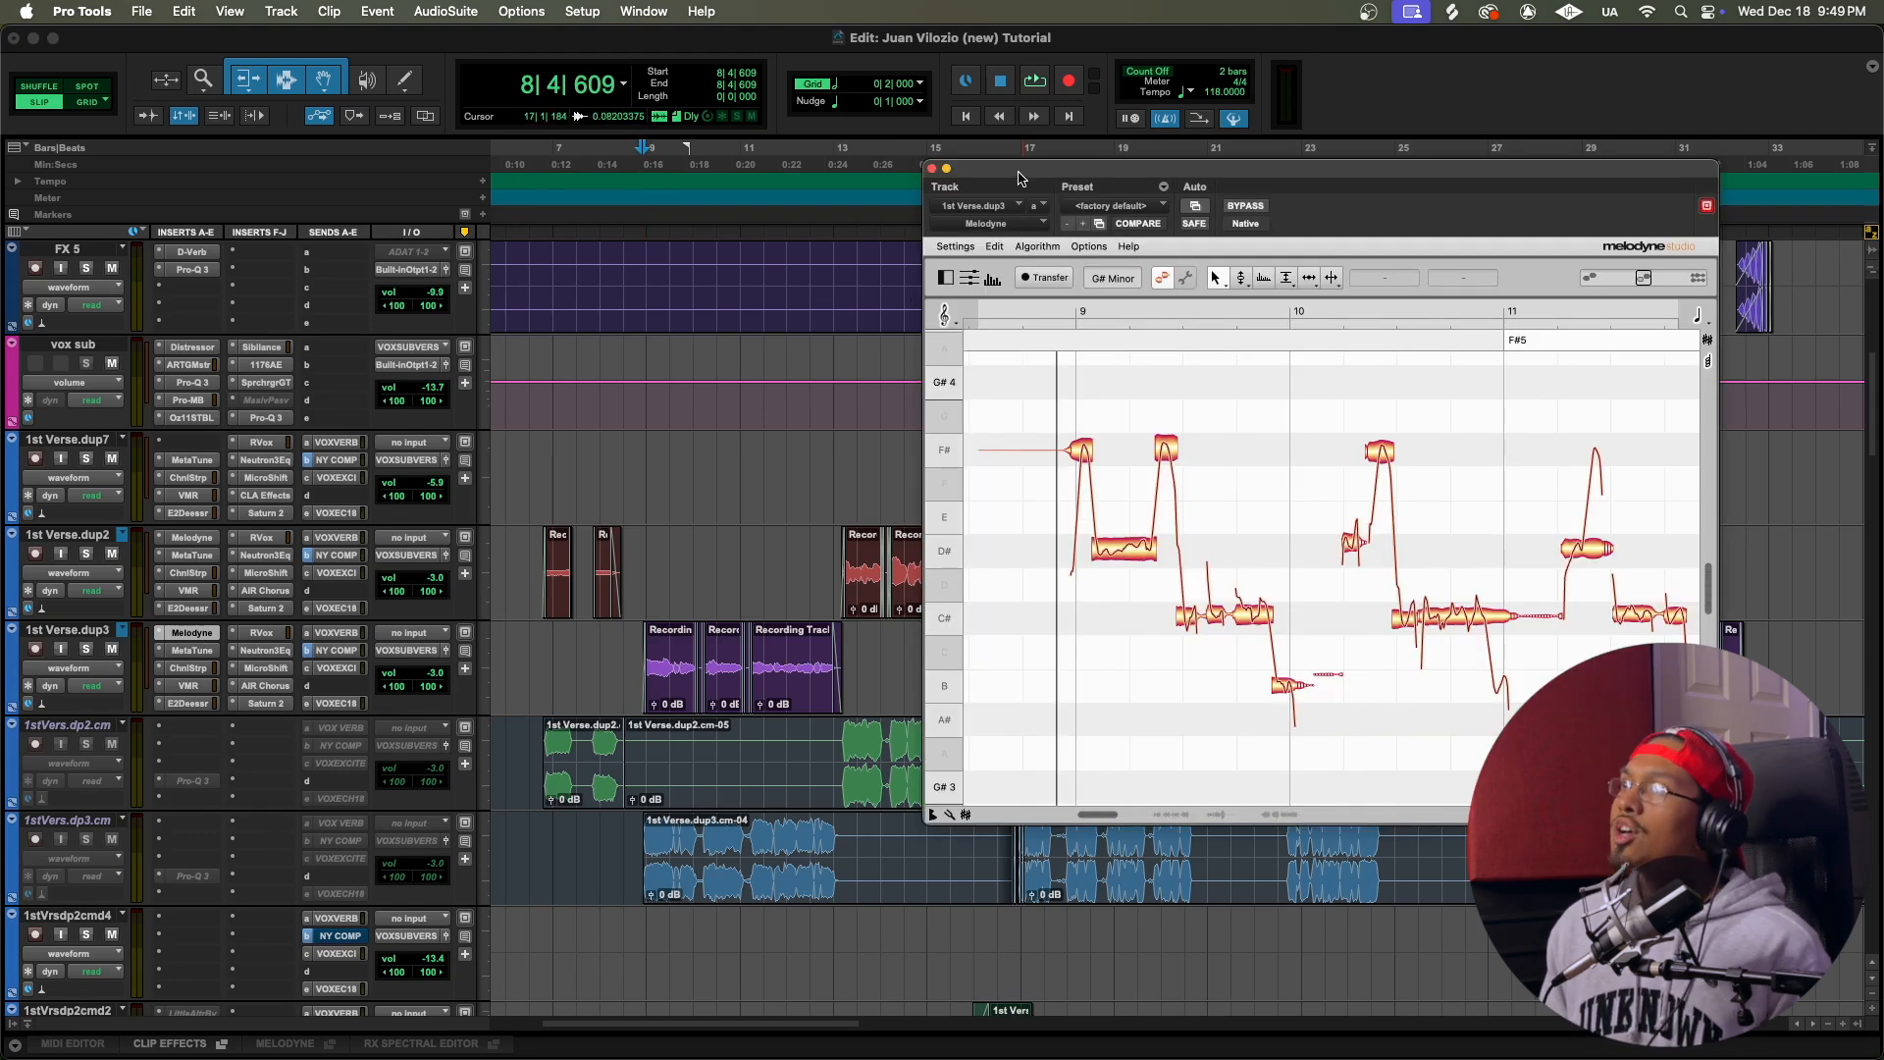
pyautogui.moveTo(1018, 179)
pyautogui.mouseDown()
pyautogui.moveTo(1035, 173)
pyautogui.moveTo(990, 168)
pyautogui.mouseUp()
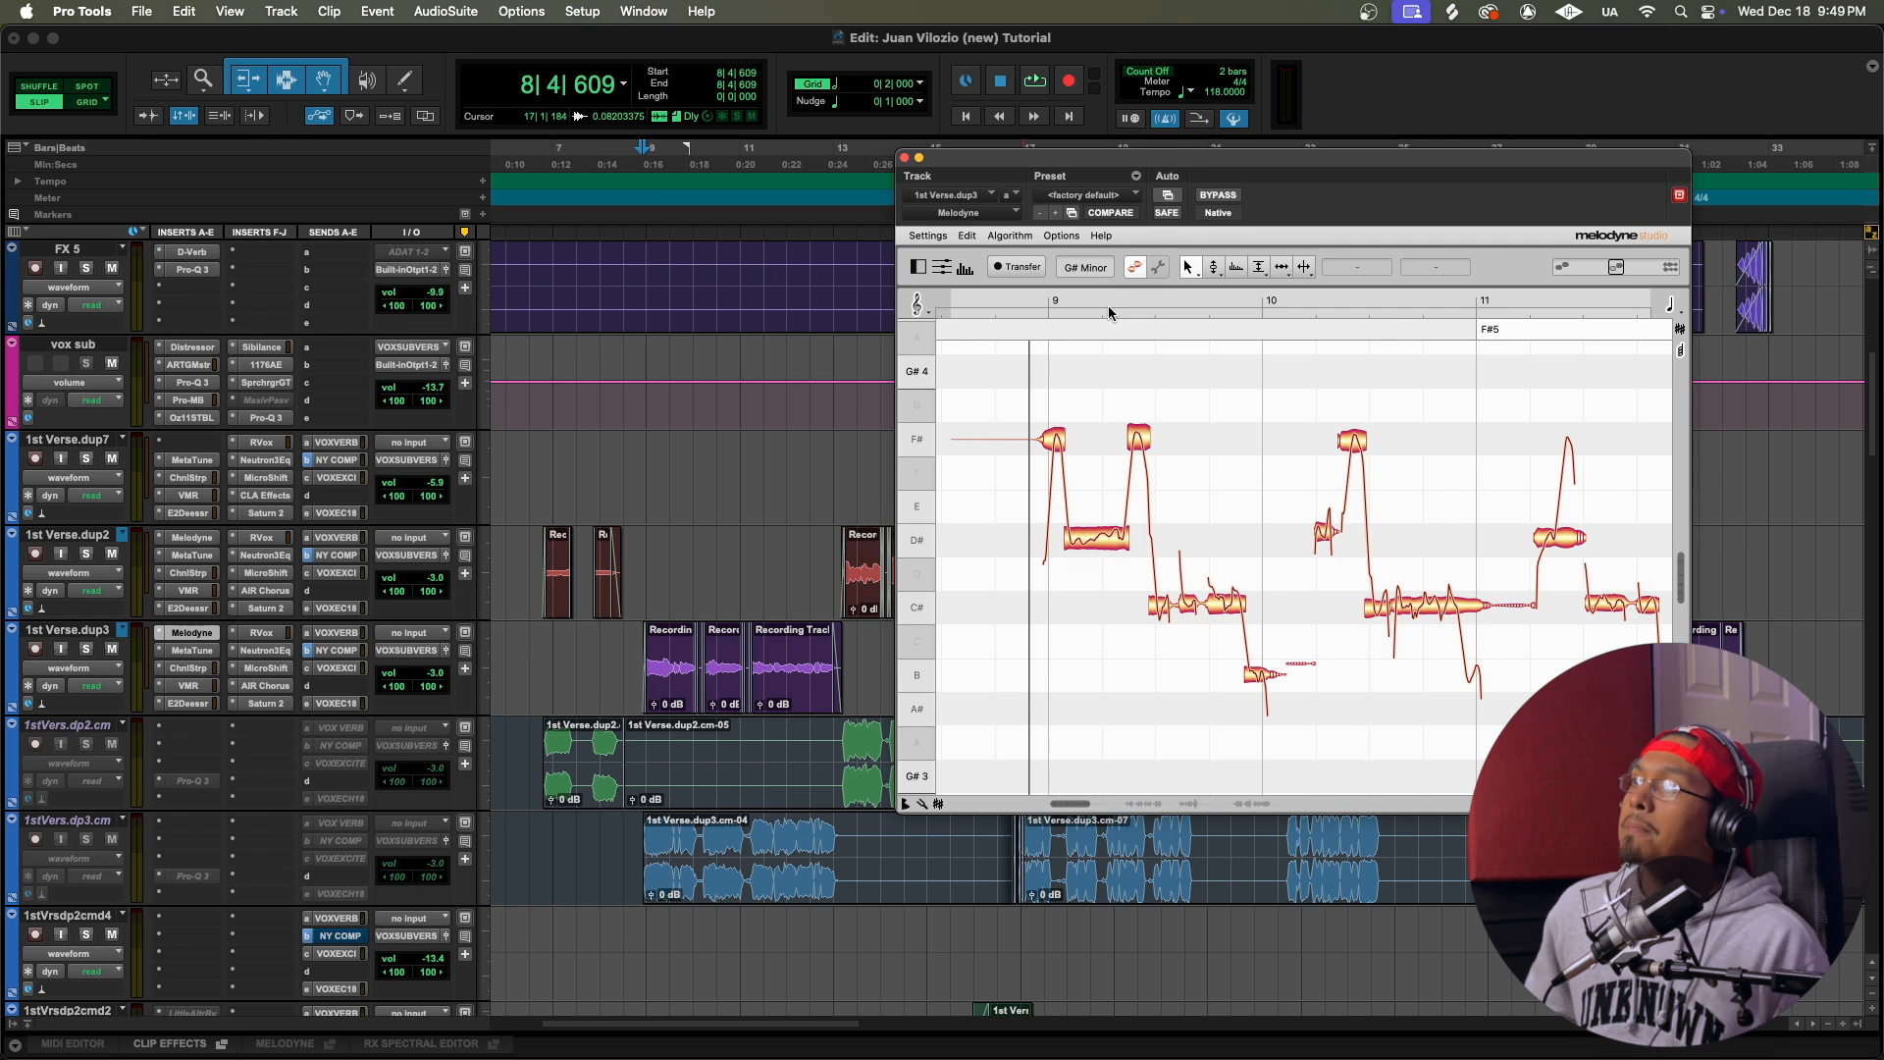
pyautogui.click(642, 646)
pyautogui.click(634, 640)
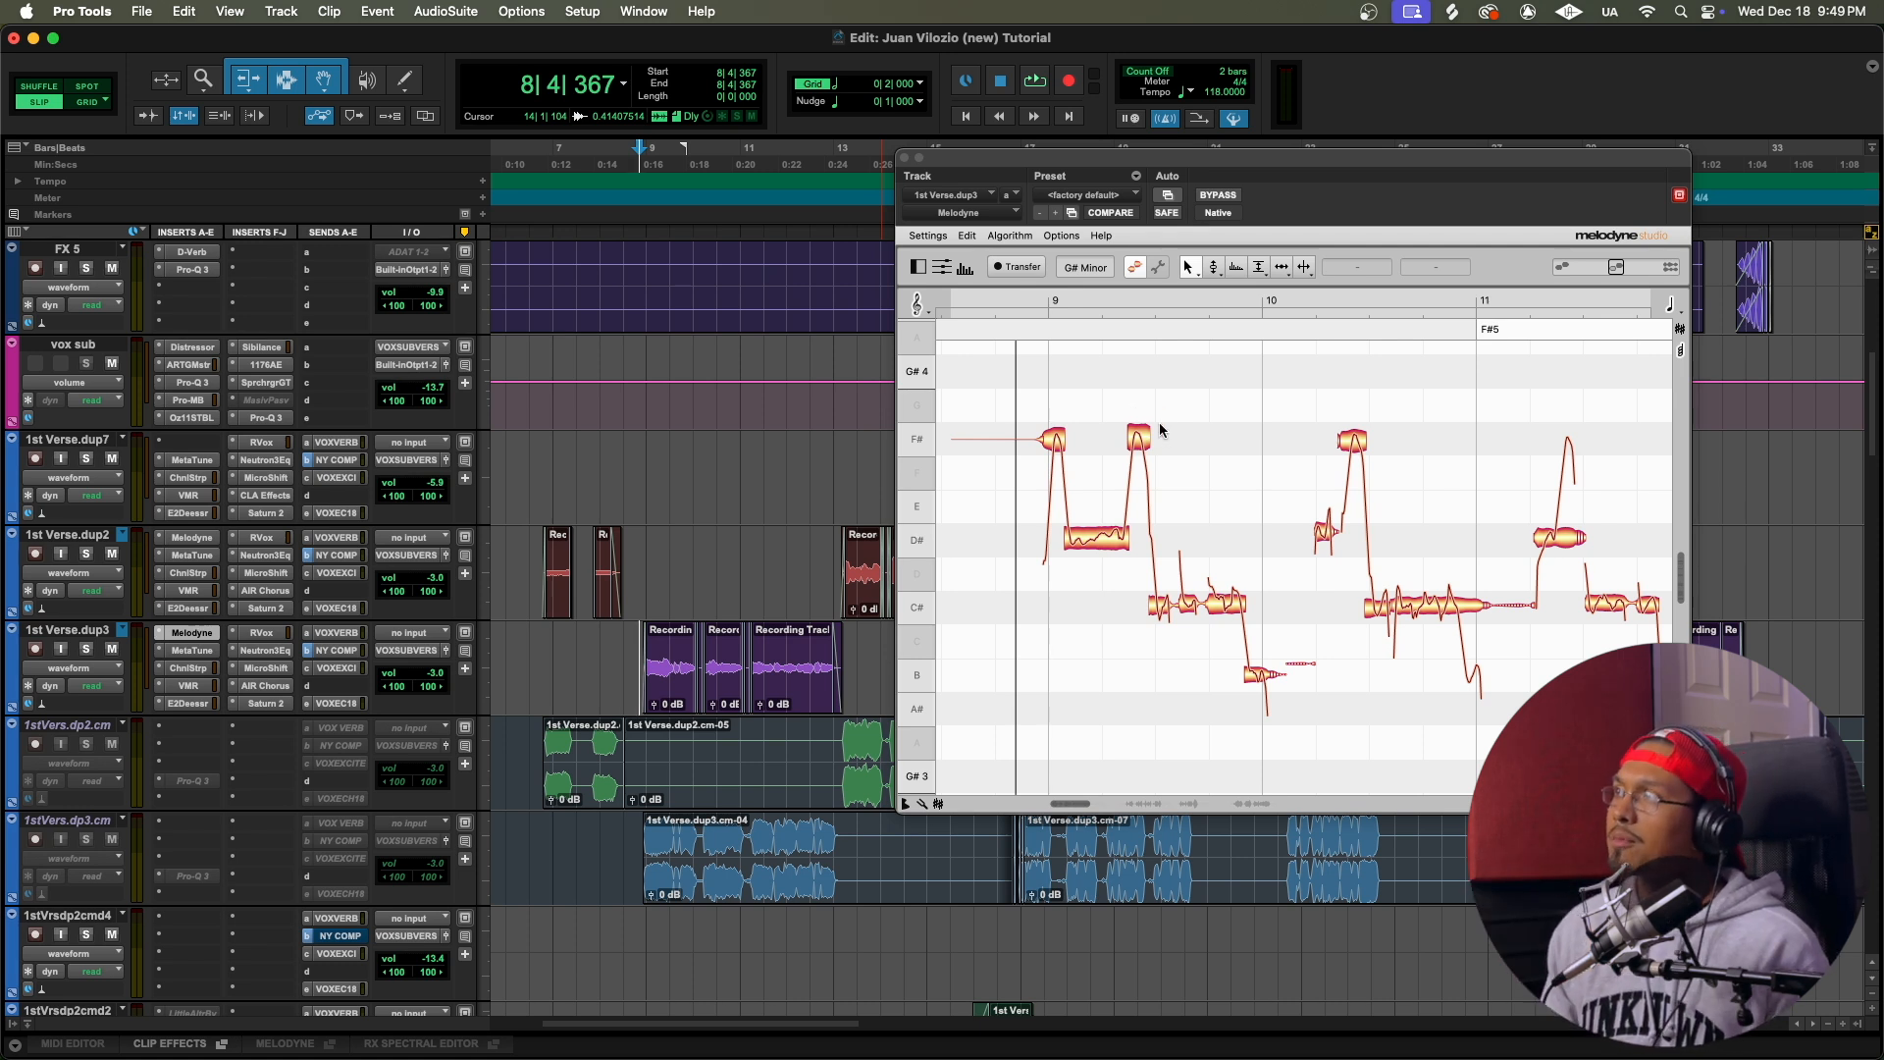
# Step: Raise the second F# note of bar 9 and the F# note in bar 10 to G#4 and audition the phrase
pyautogui.scroll(3, 1158, 422)
pyautogui.click(1140, 539)
pyautogui.moveTo(1140, 539); pyautogui.dragTo(1139, 475)
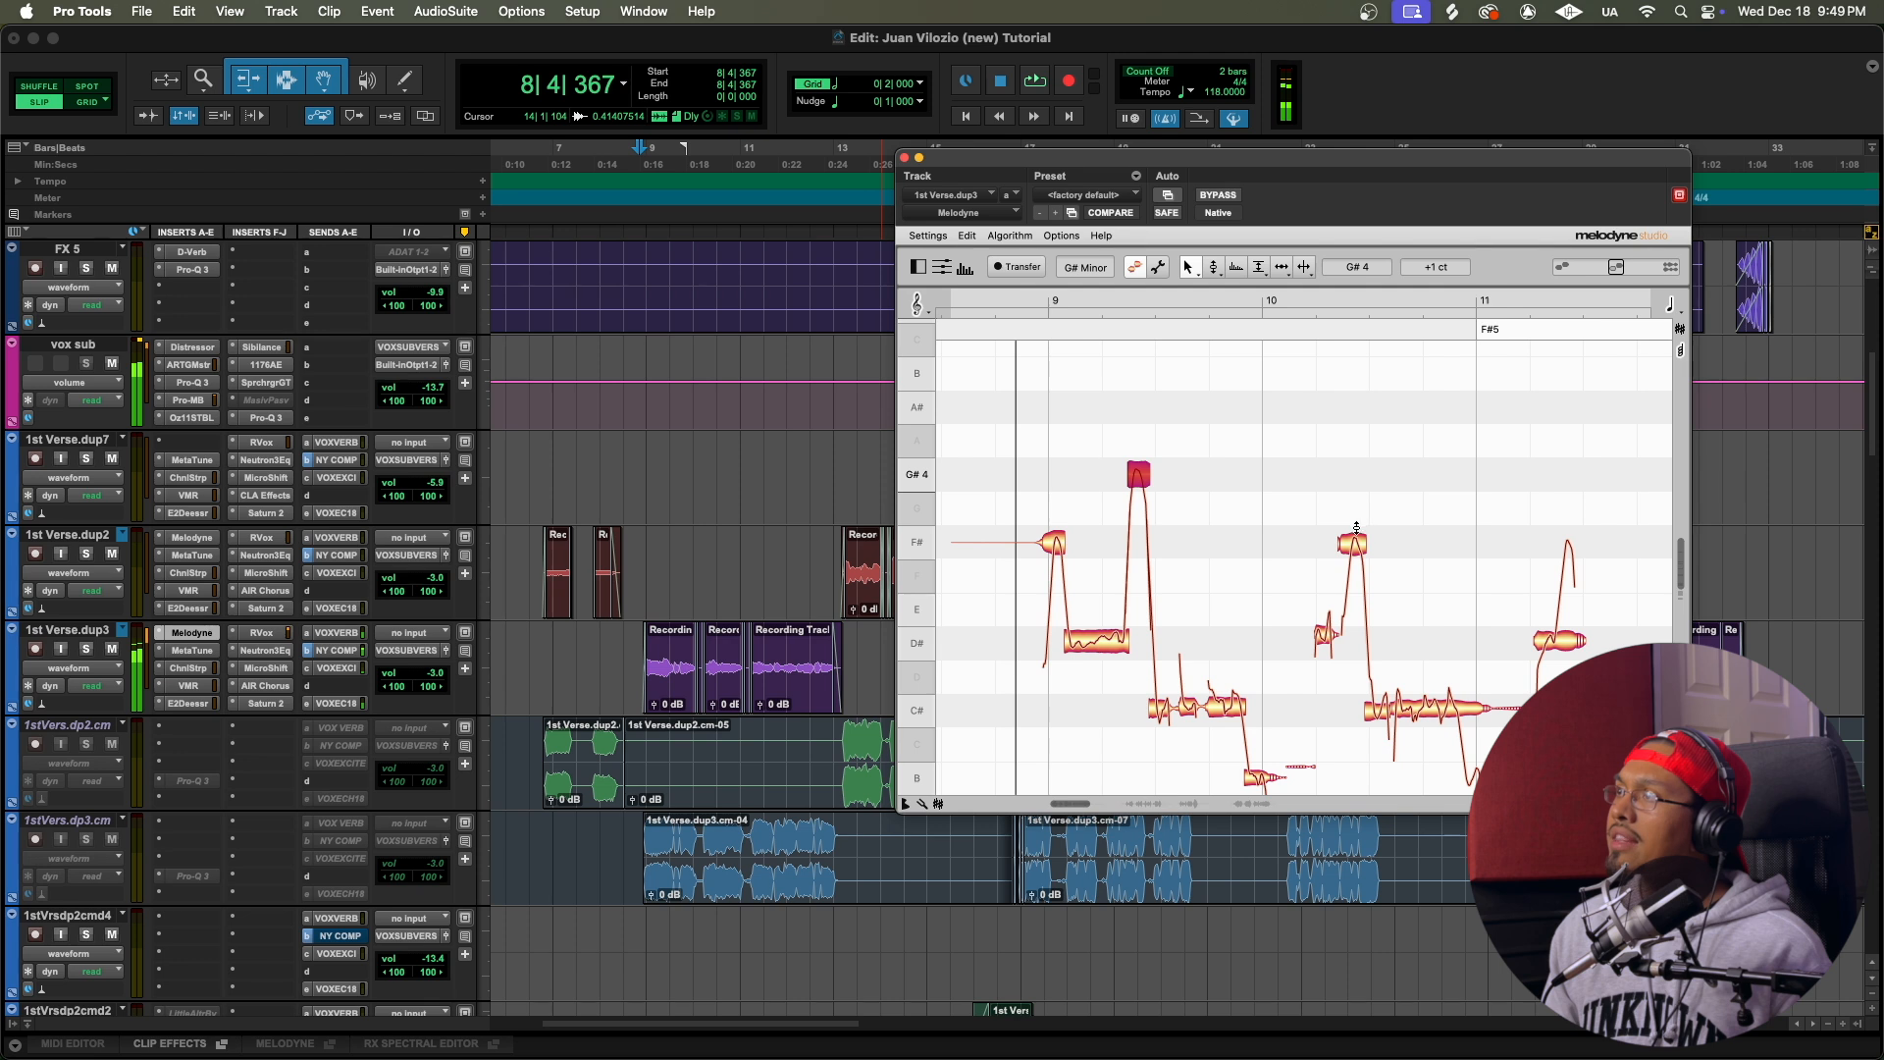
pyautogui.moveTo(1352, 547); pyautogui.dragTo(1353, 479)
pyautogui.press('space')
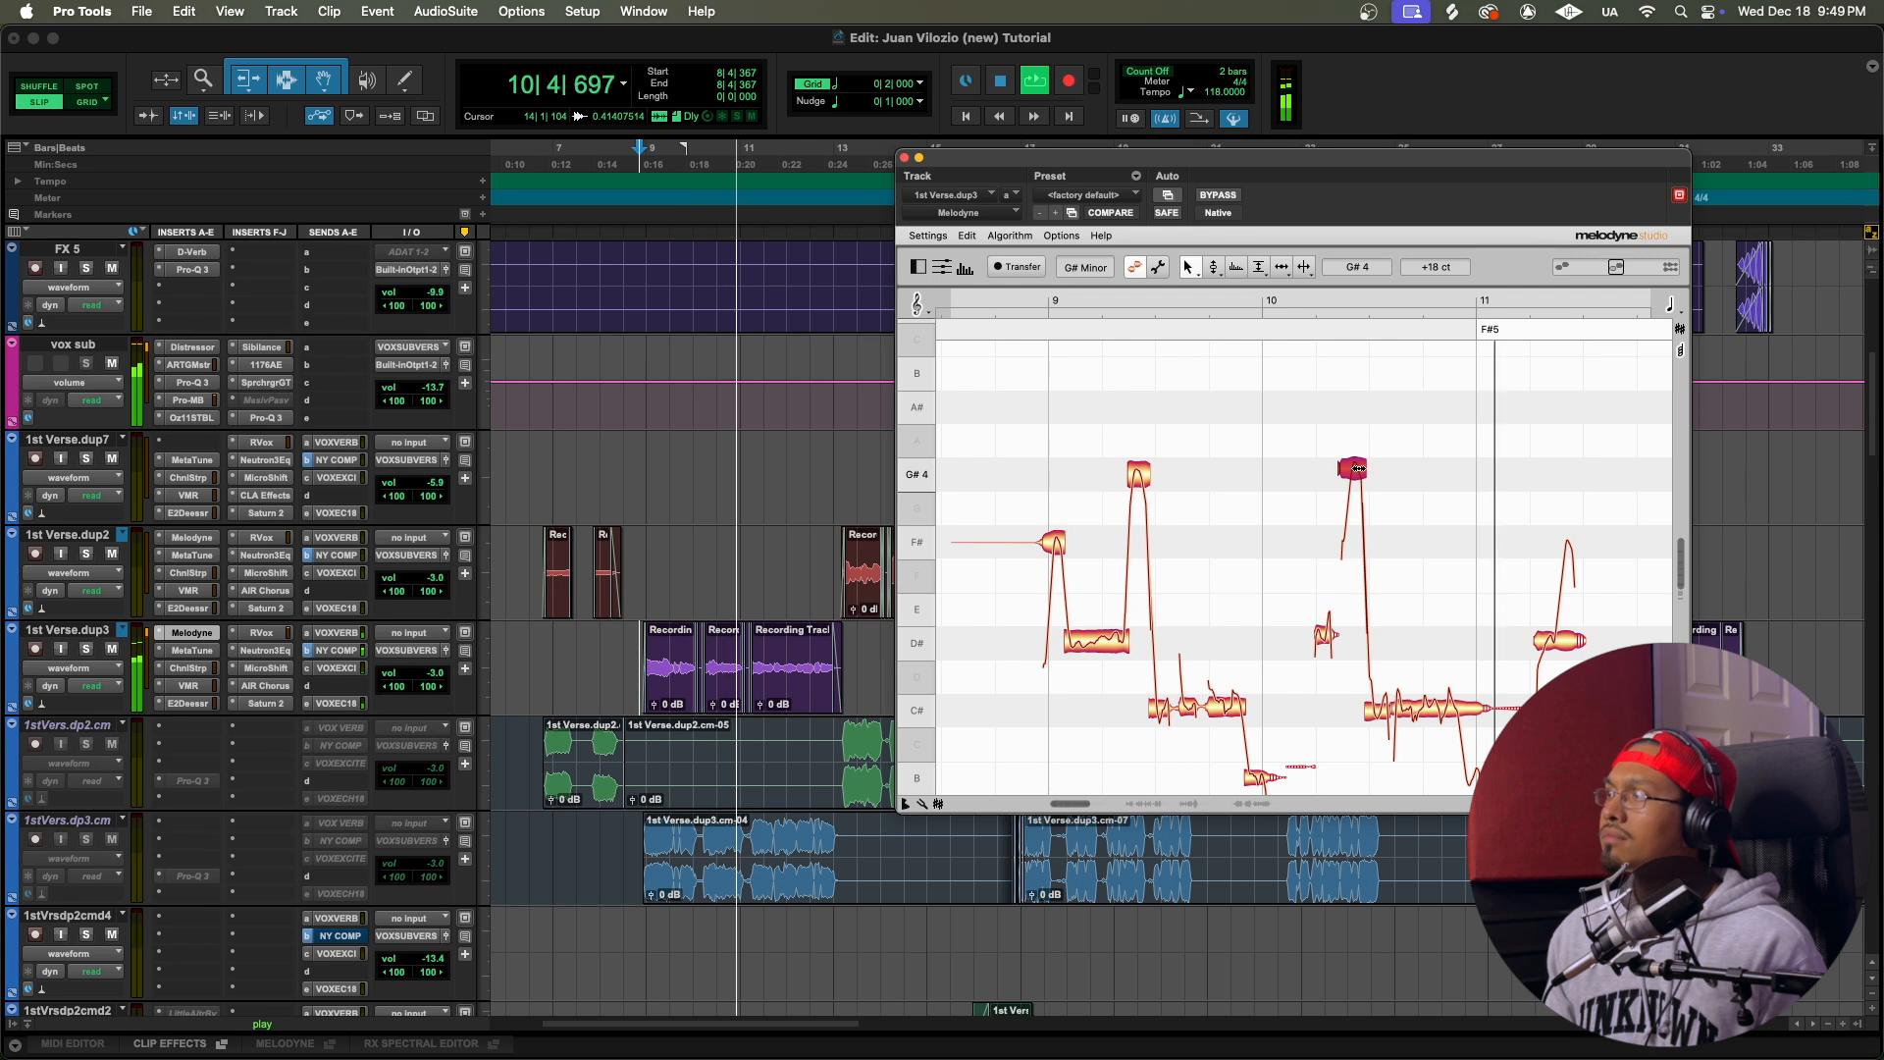
pyautogui.press('space')
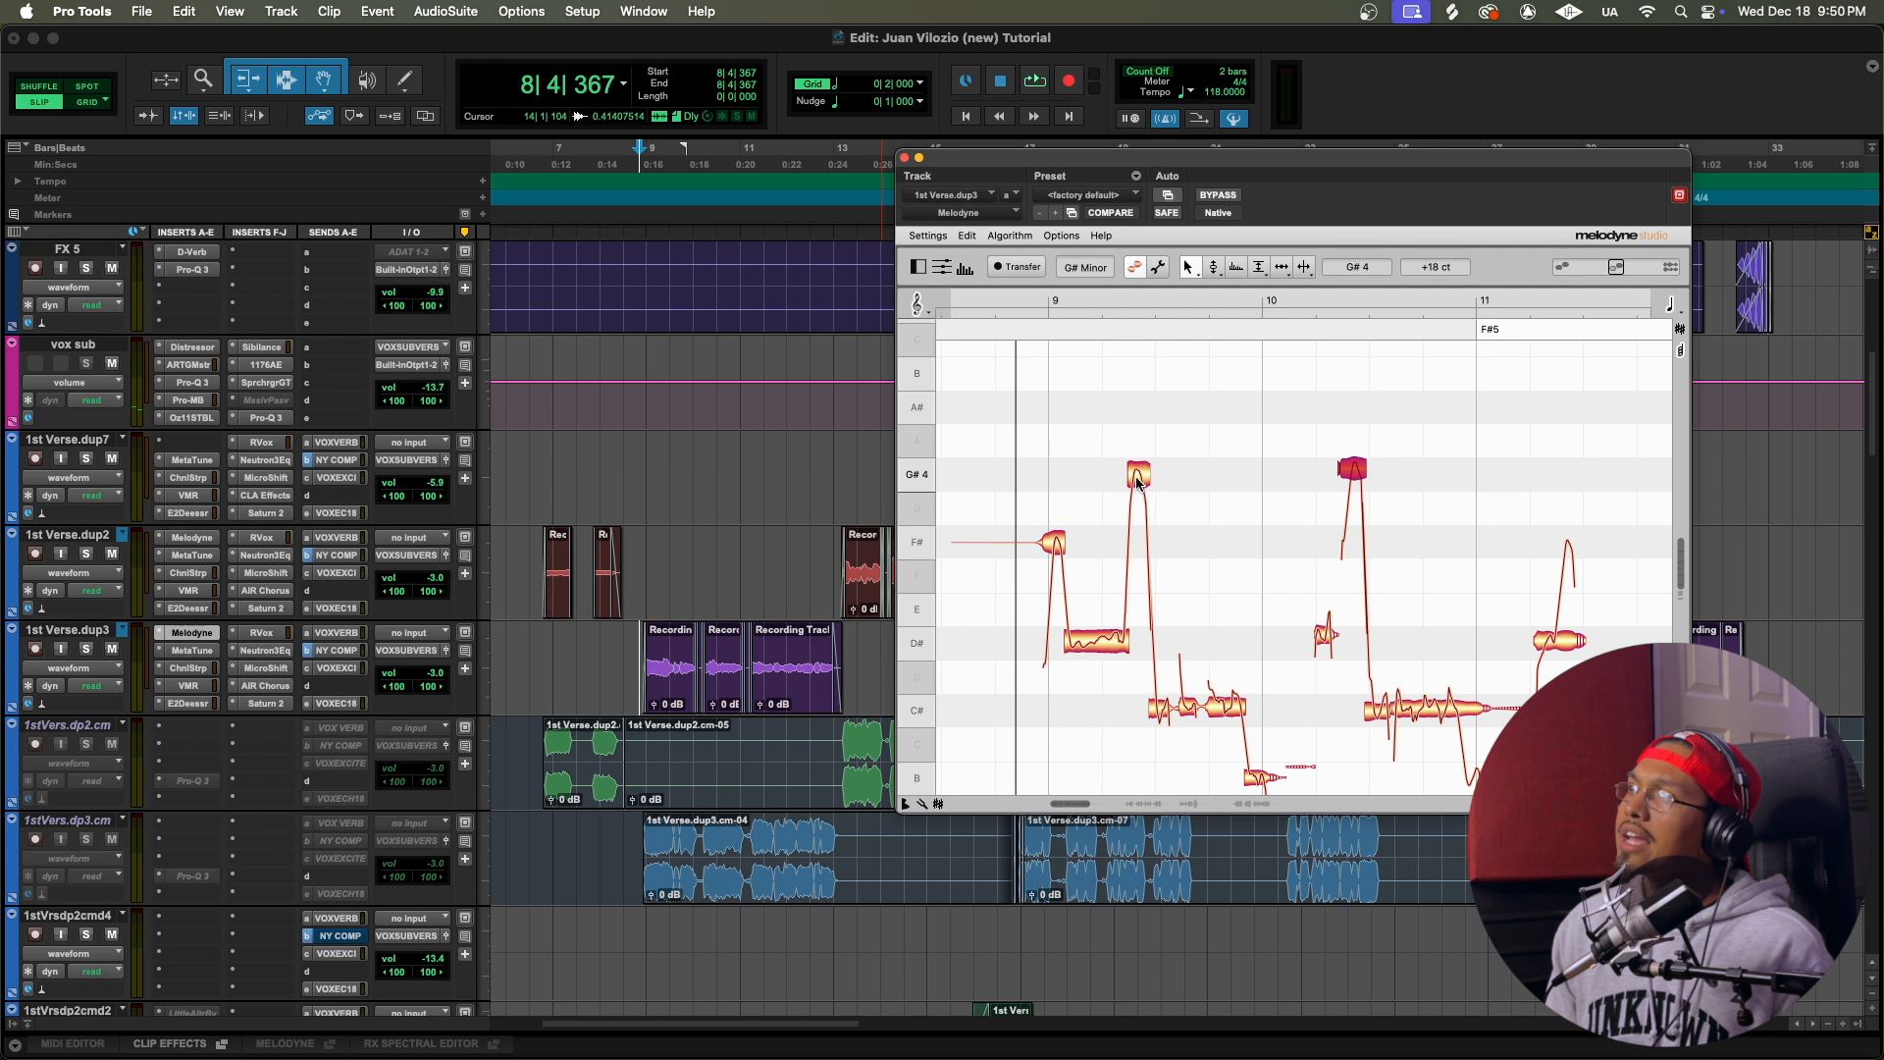
# Step: Lower the two G#4 notes in bars 9 and 10 to F#4 and audition the phrase
pyautogui.moveTo(1138, 479); pyautogui.dragTo(1141, 536)
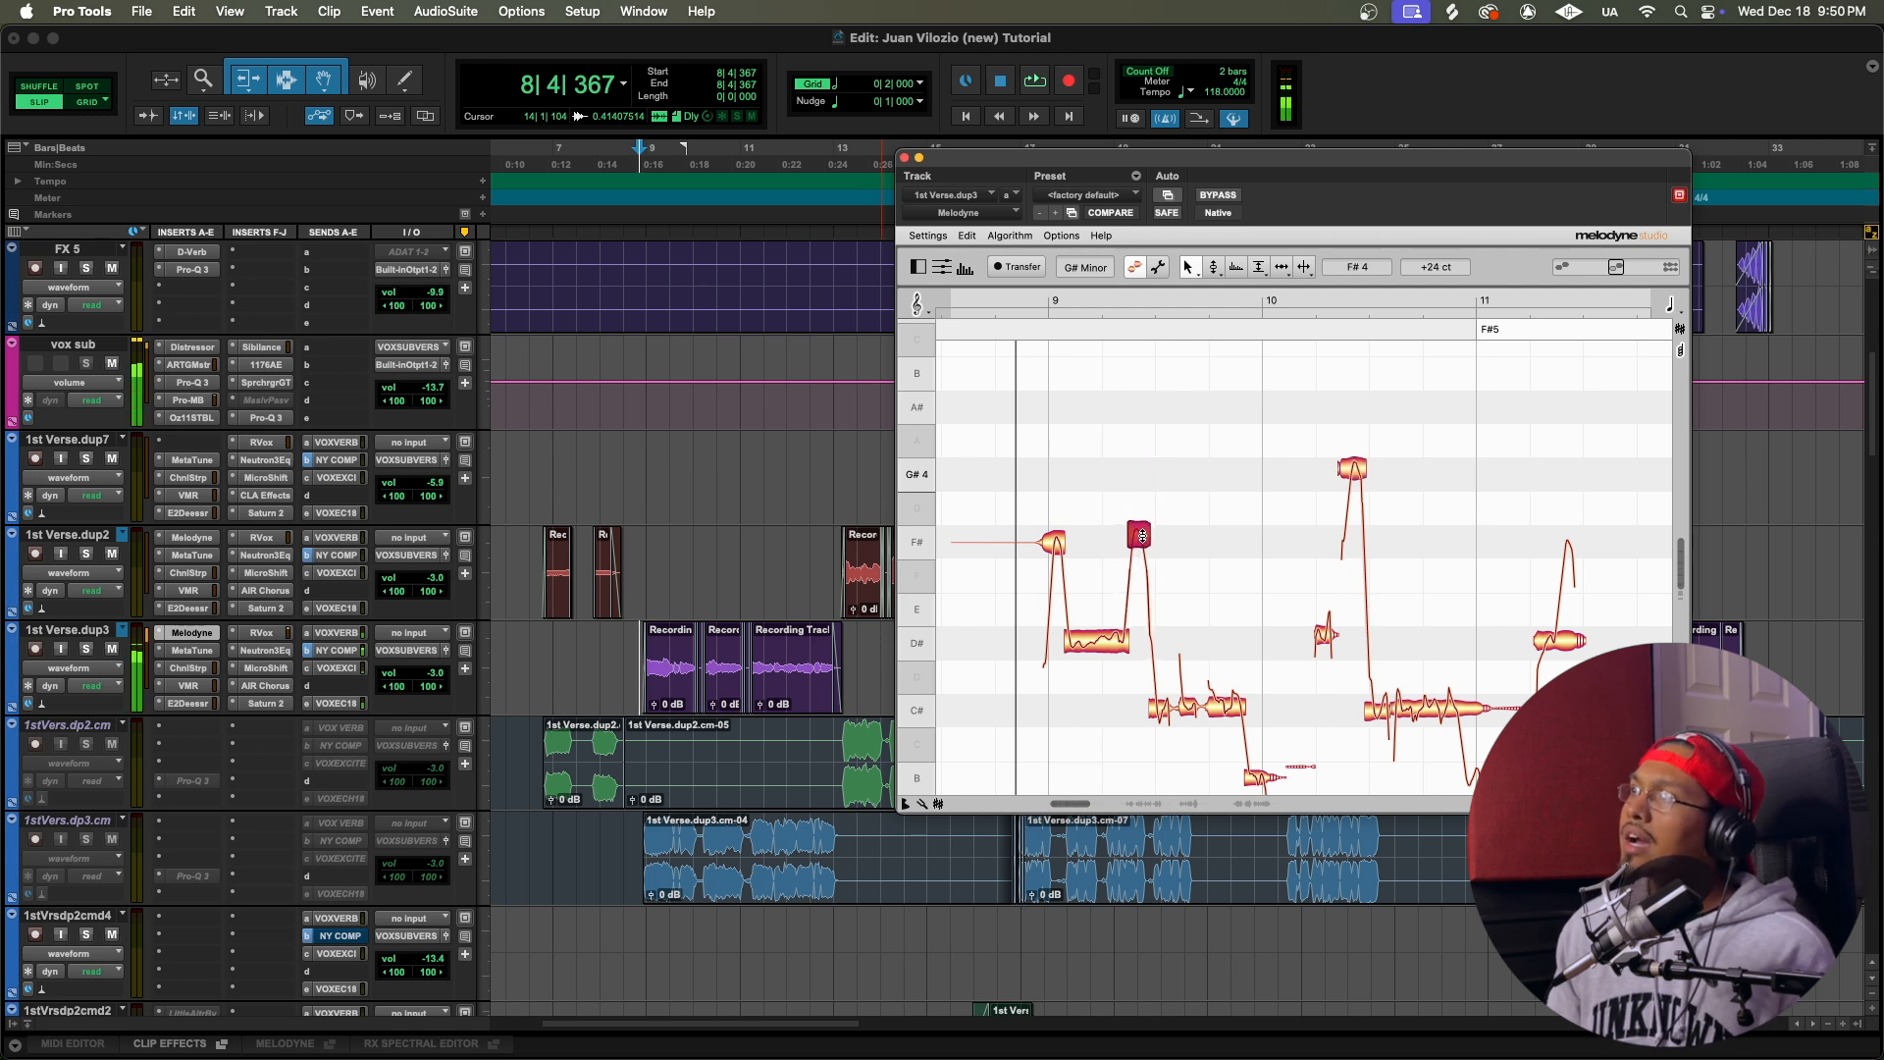
pyautogui.moveTo(1352, 468); pyautogui.dragTo(1350, 540)
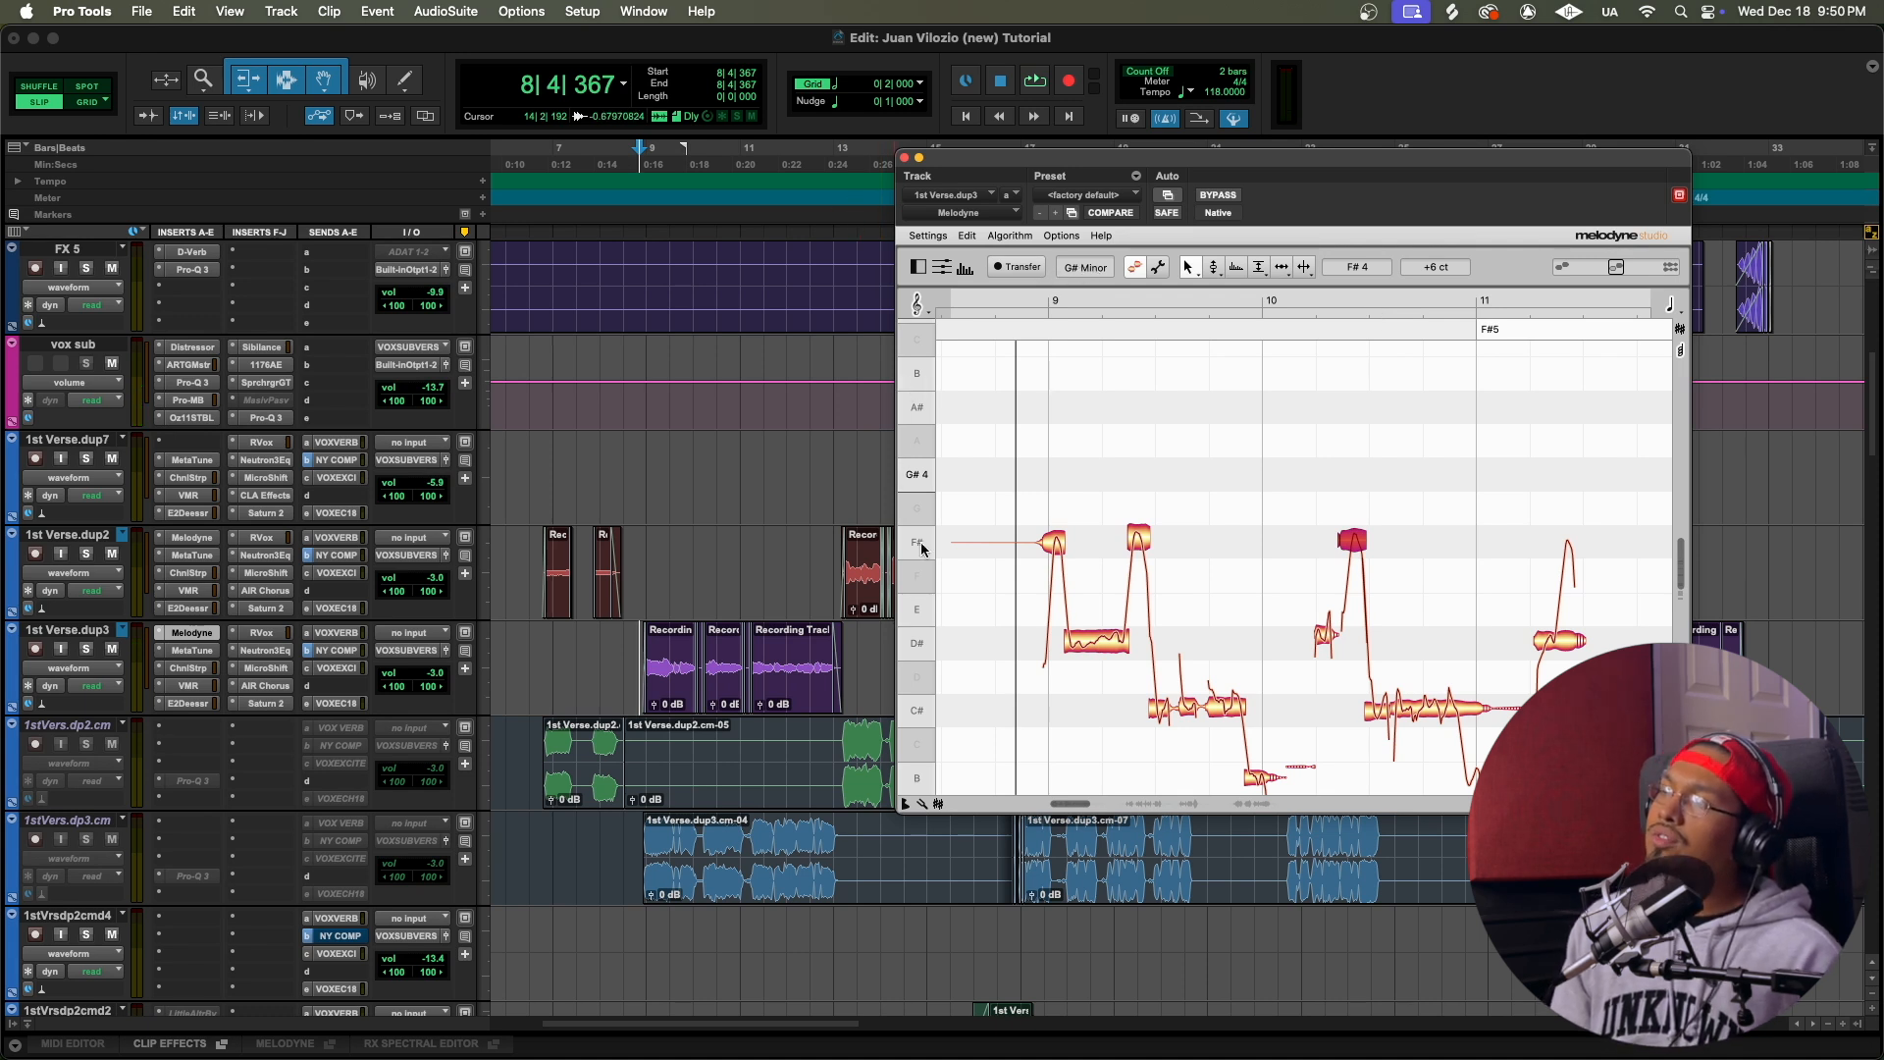
pyautogui.press('space')
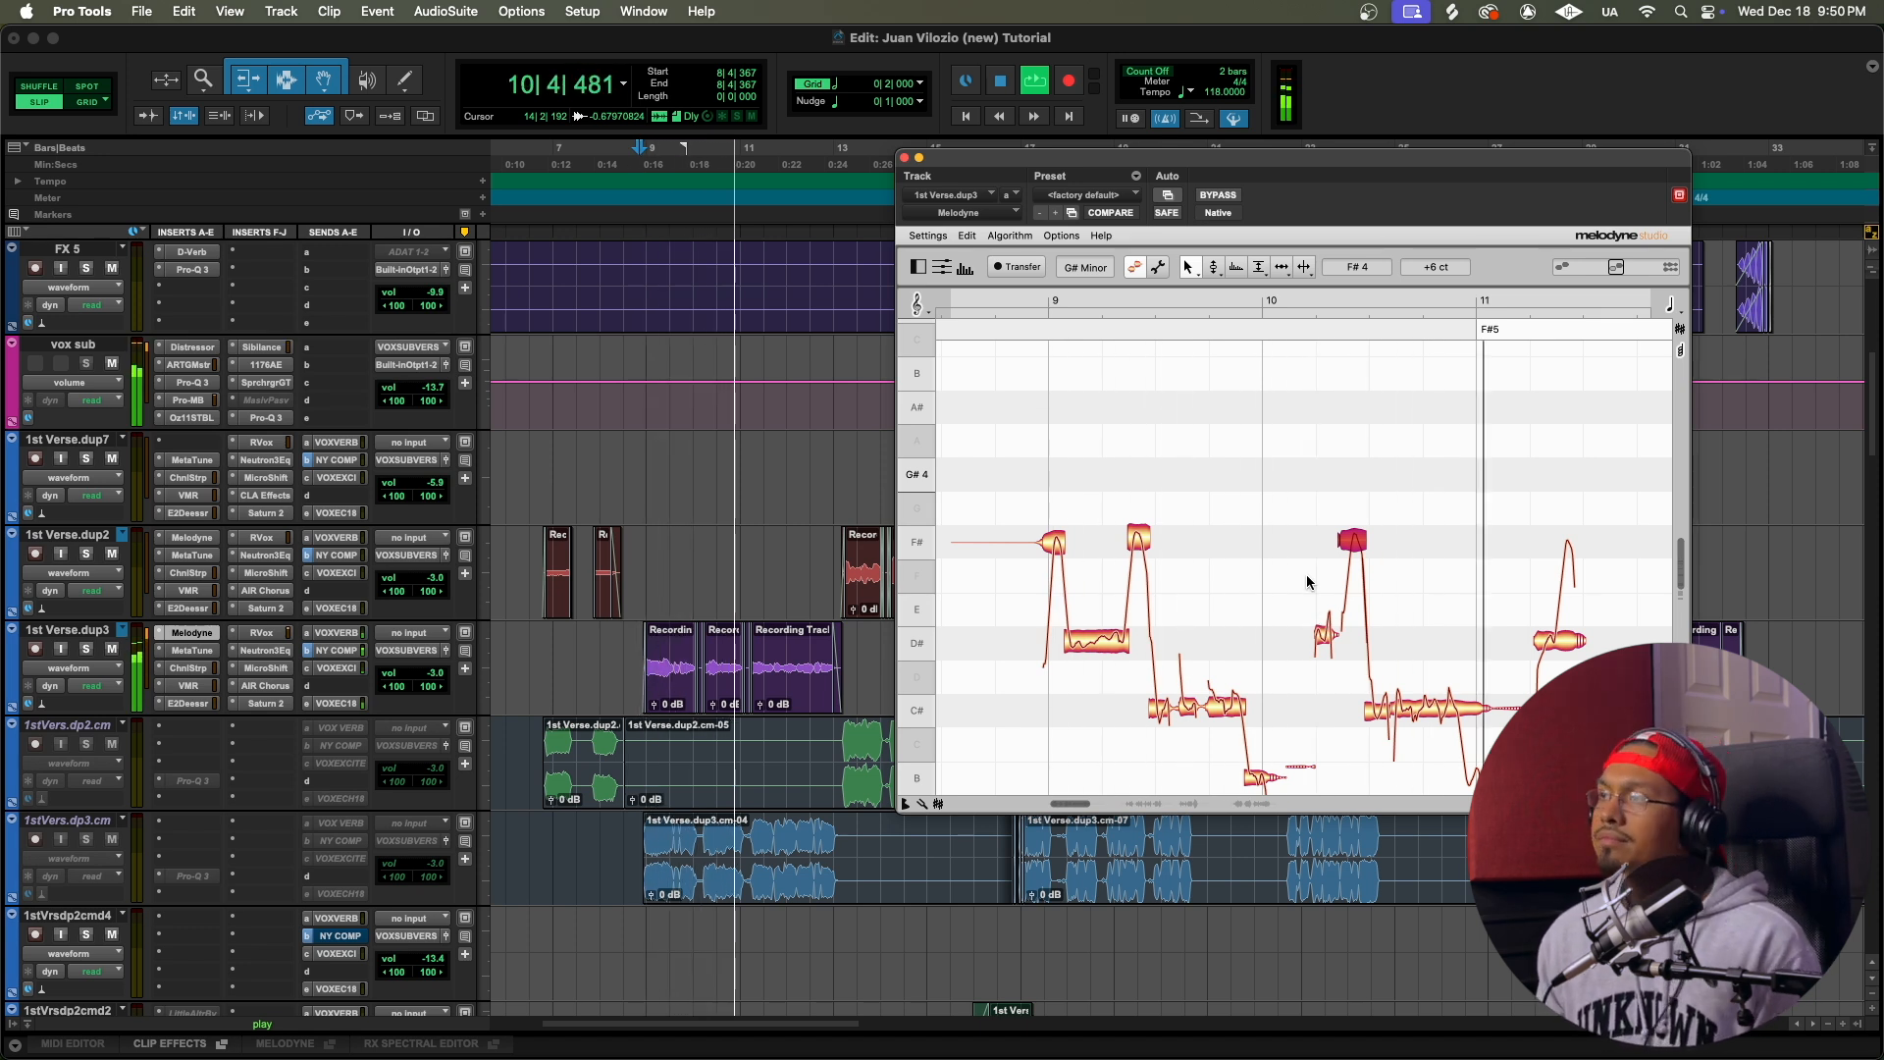
pyautogui.press('space')
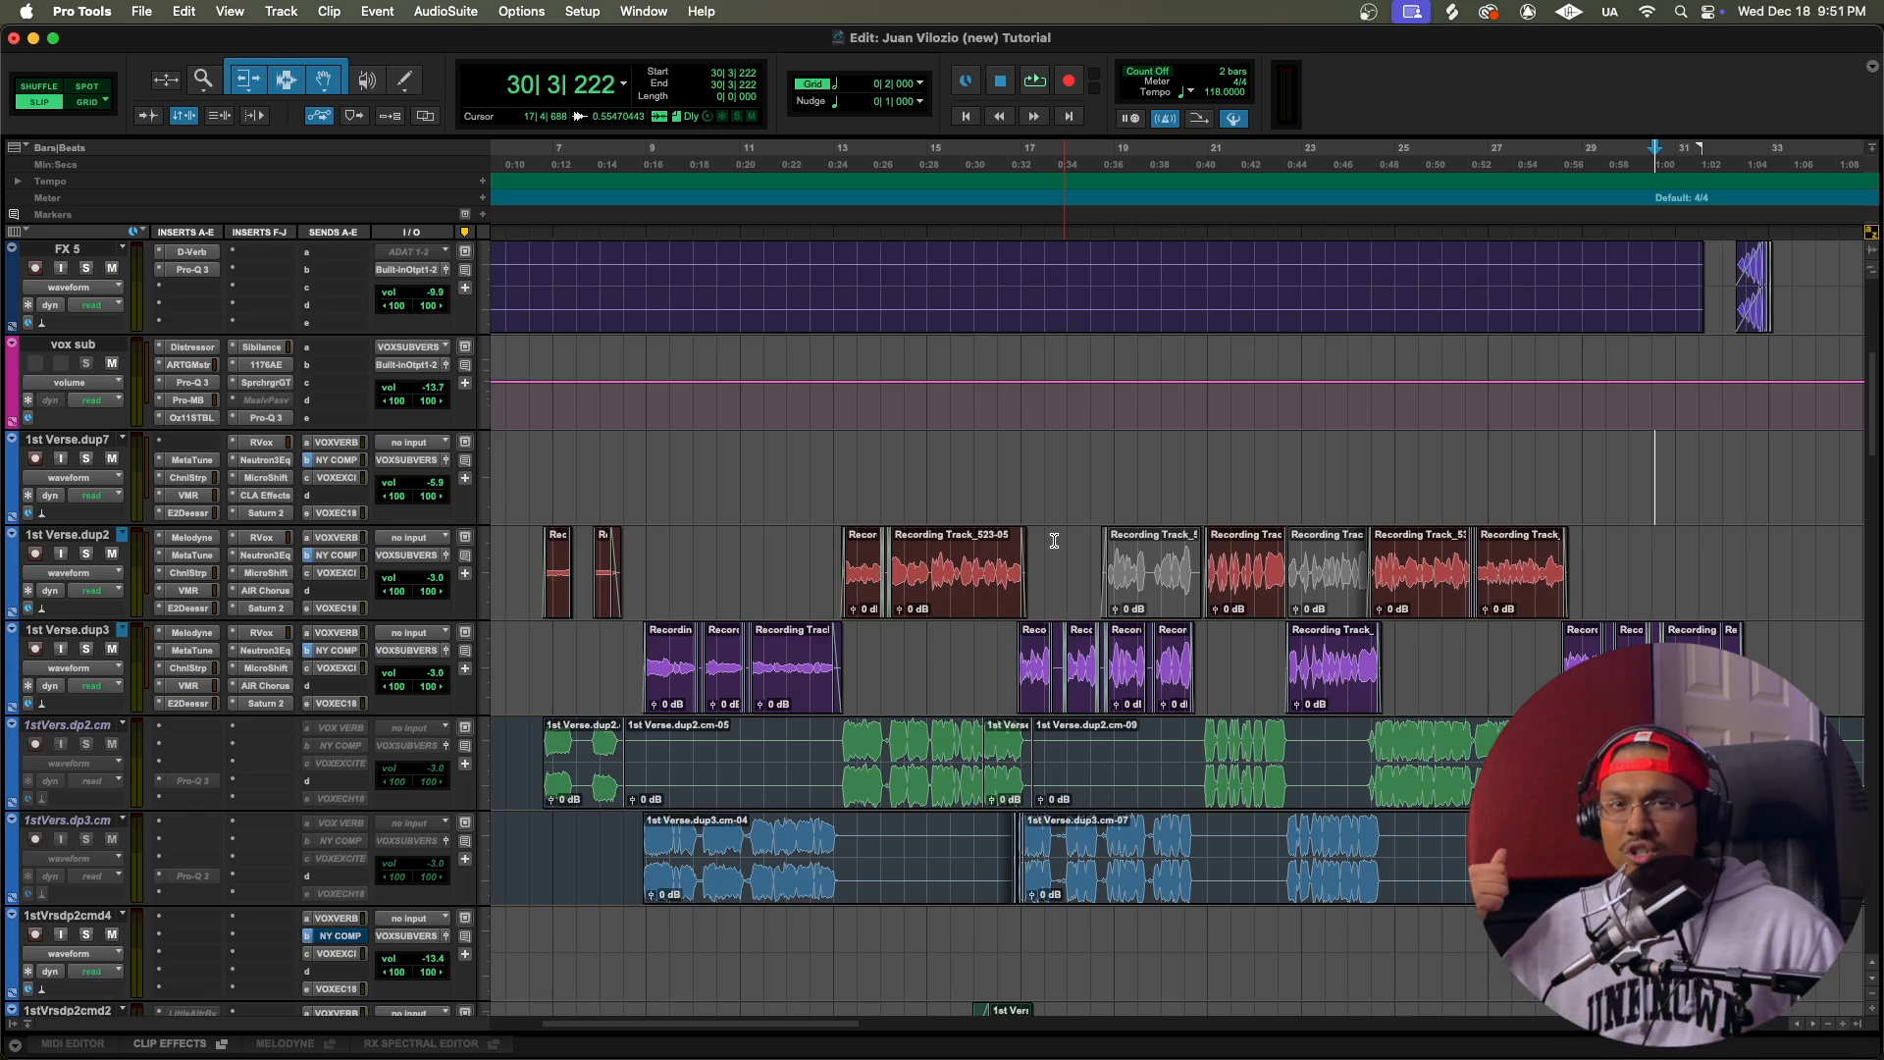
# Step: Open AIR Chorus on 1st Verse.dup2 from the Mix window and return to the Edit window
pyautogui.click(655, 151)
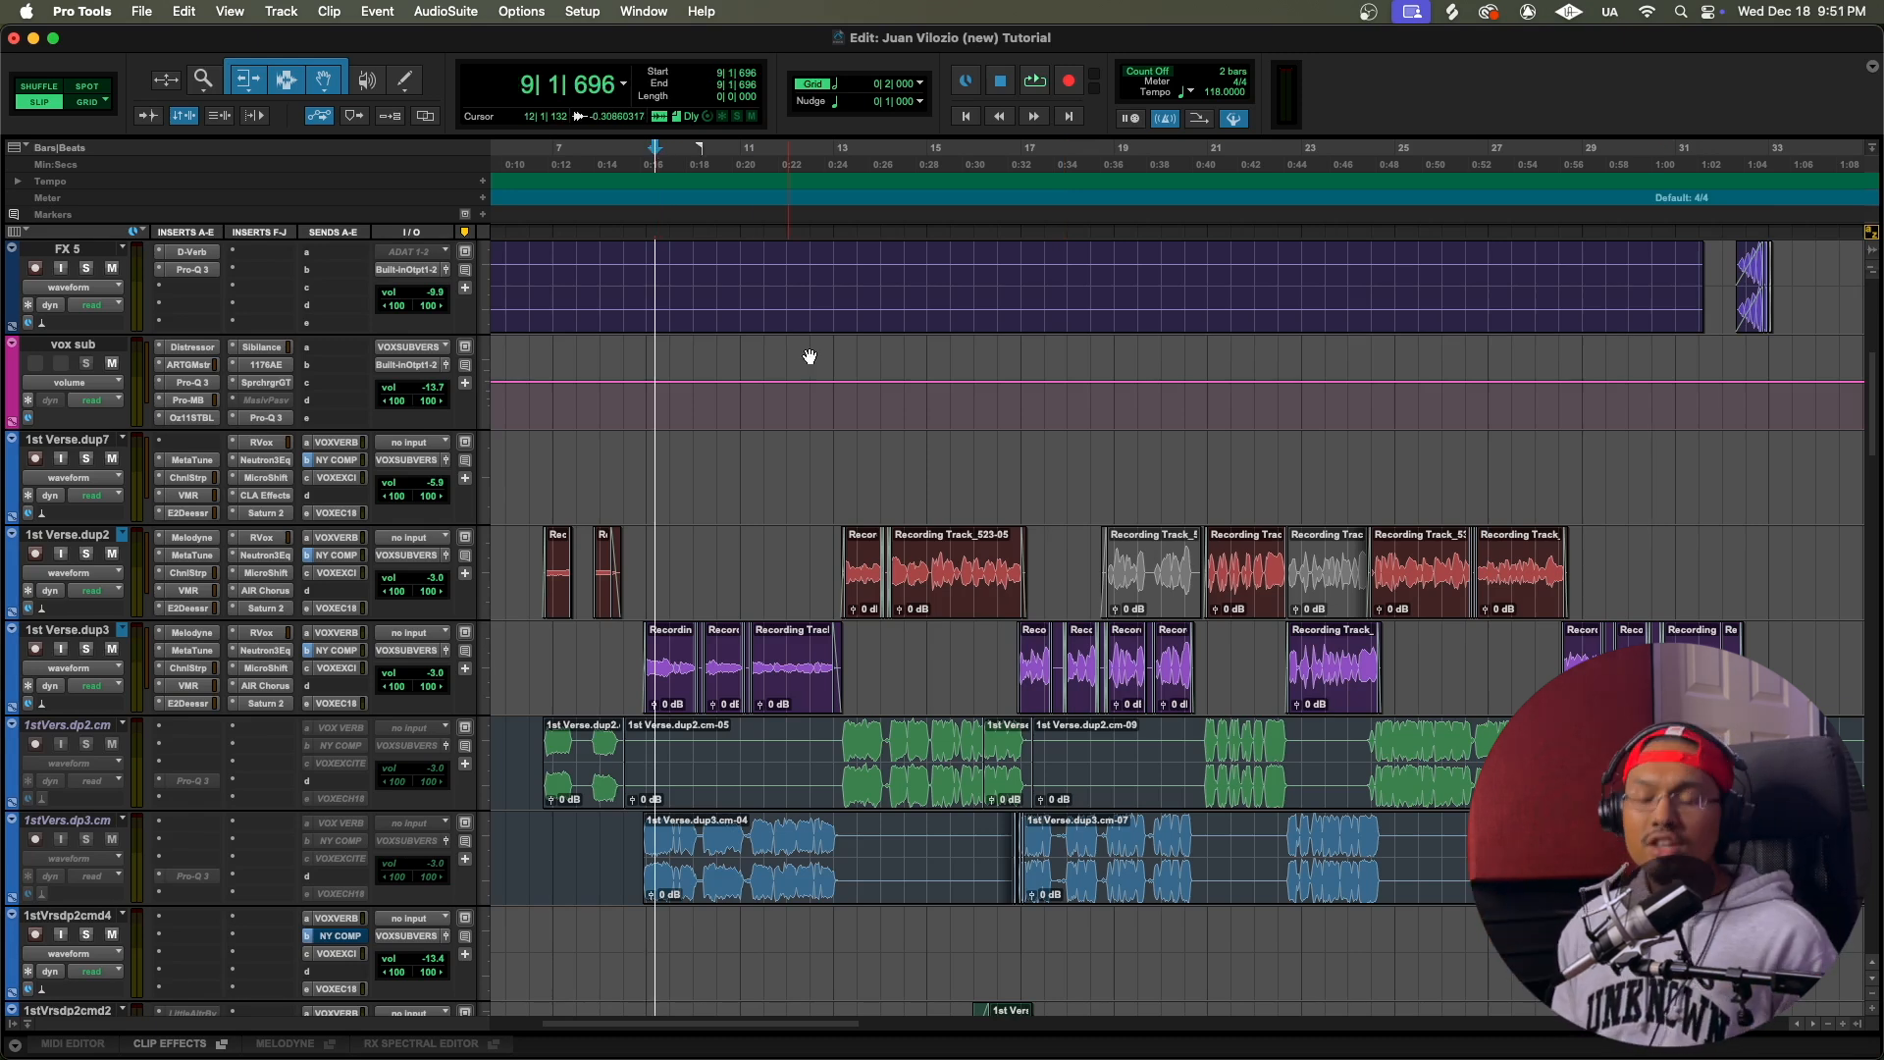
pyautogui.press('super+equal')
pyautogui.hscroll(-5, 904, 247)
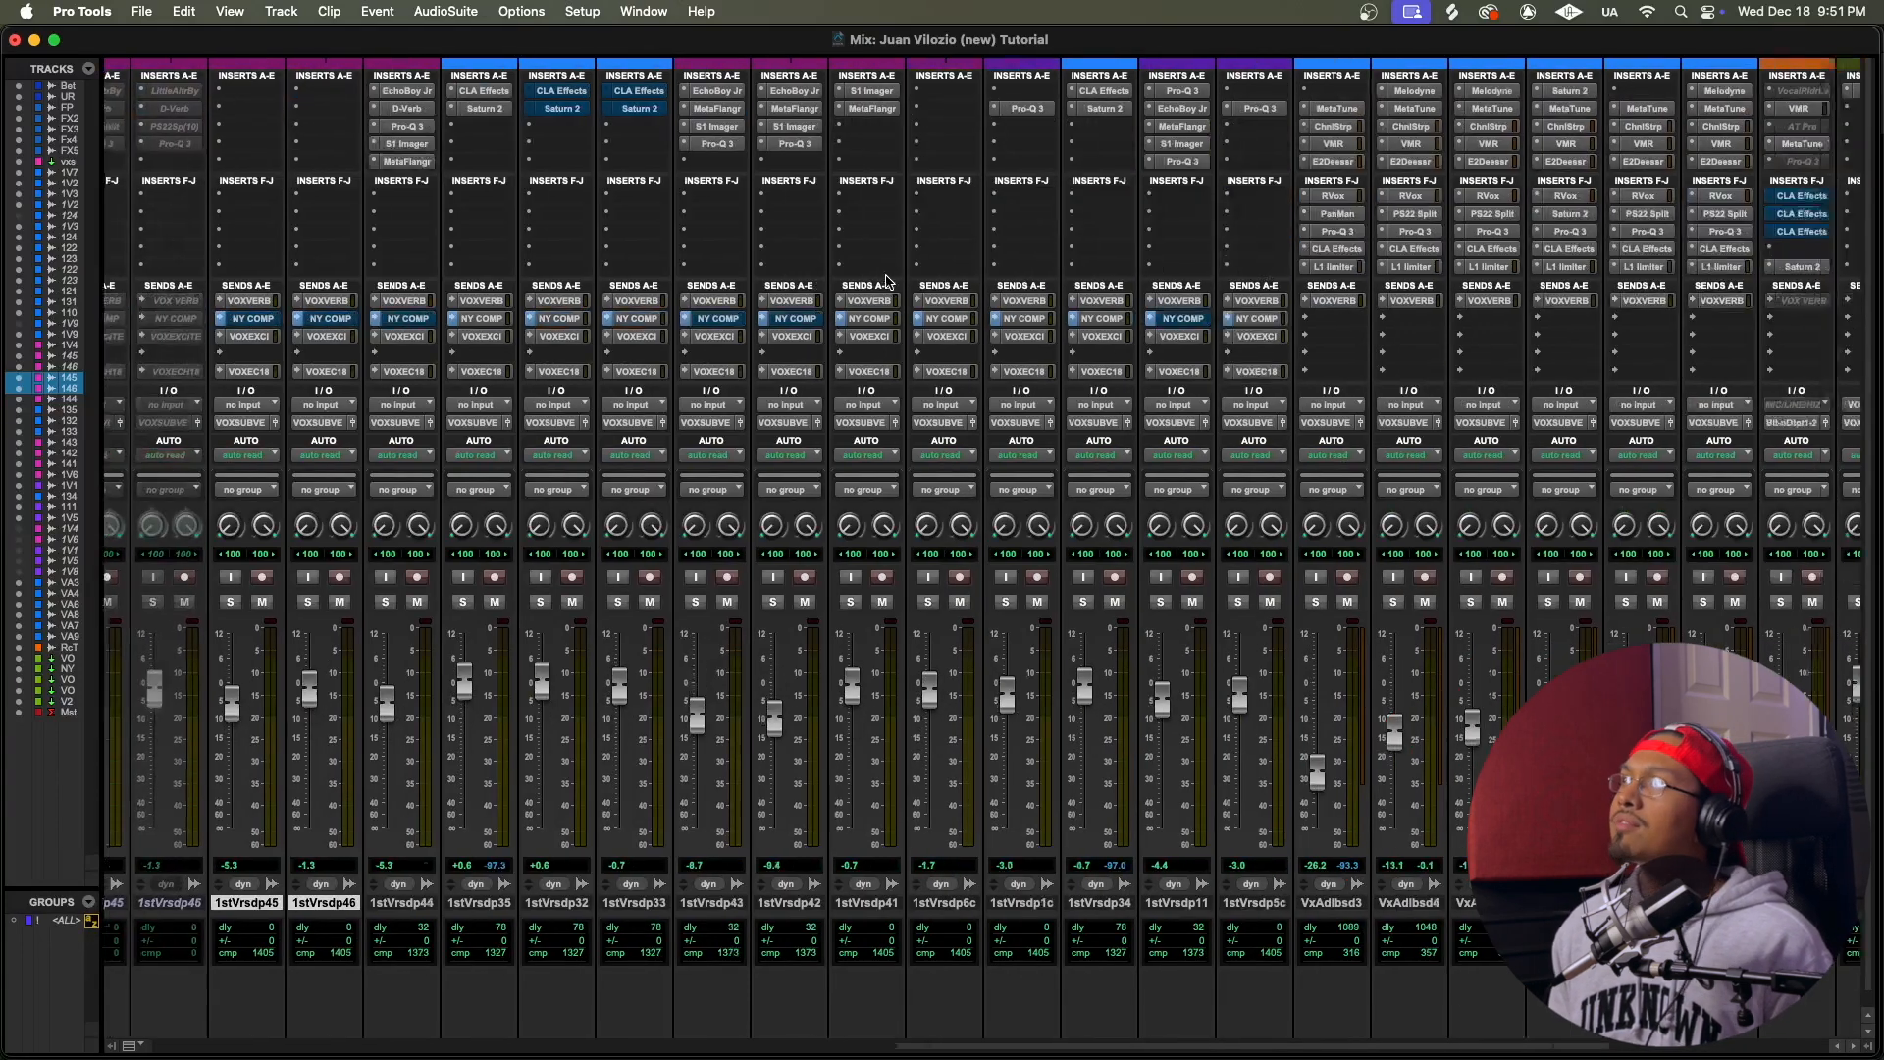
pyautogui.hscroll(-10, 903, 247)
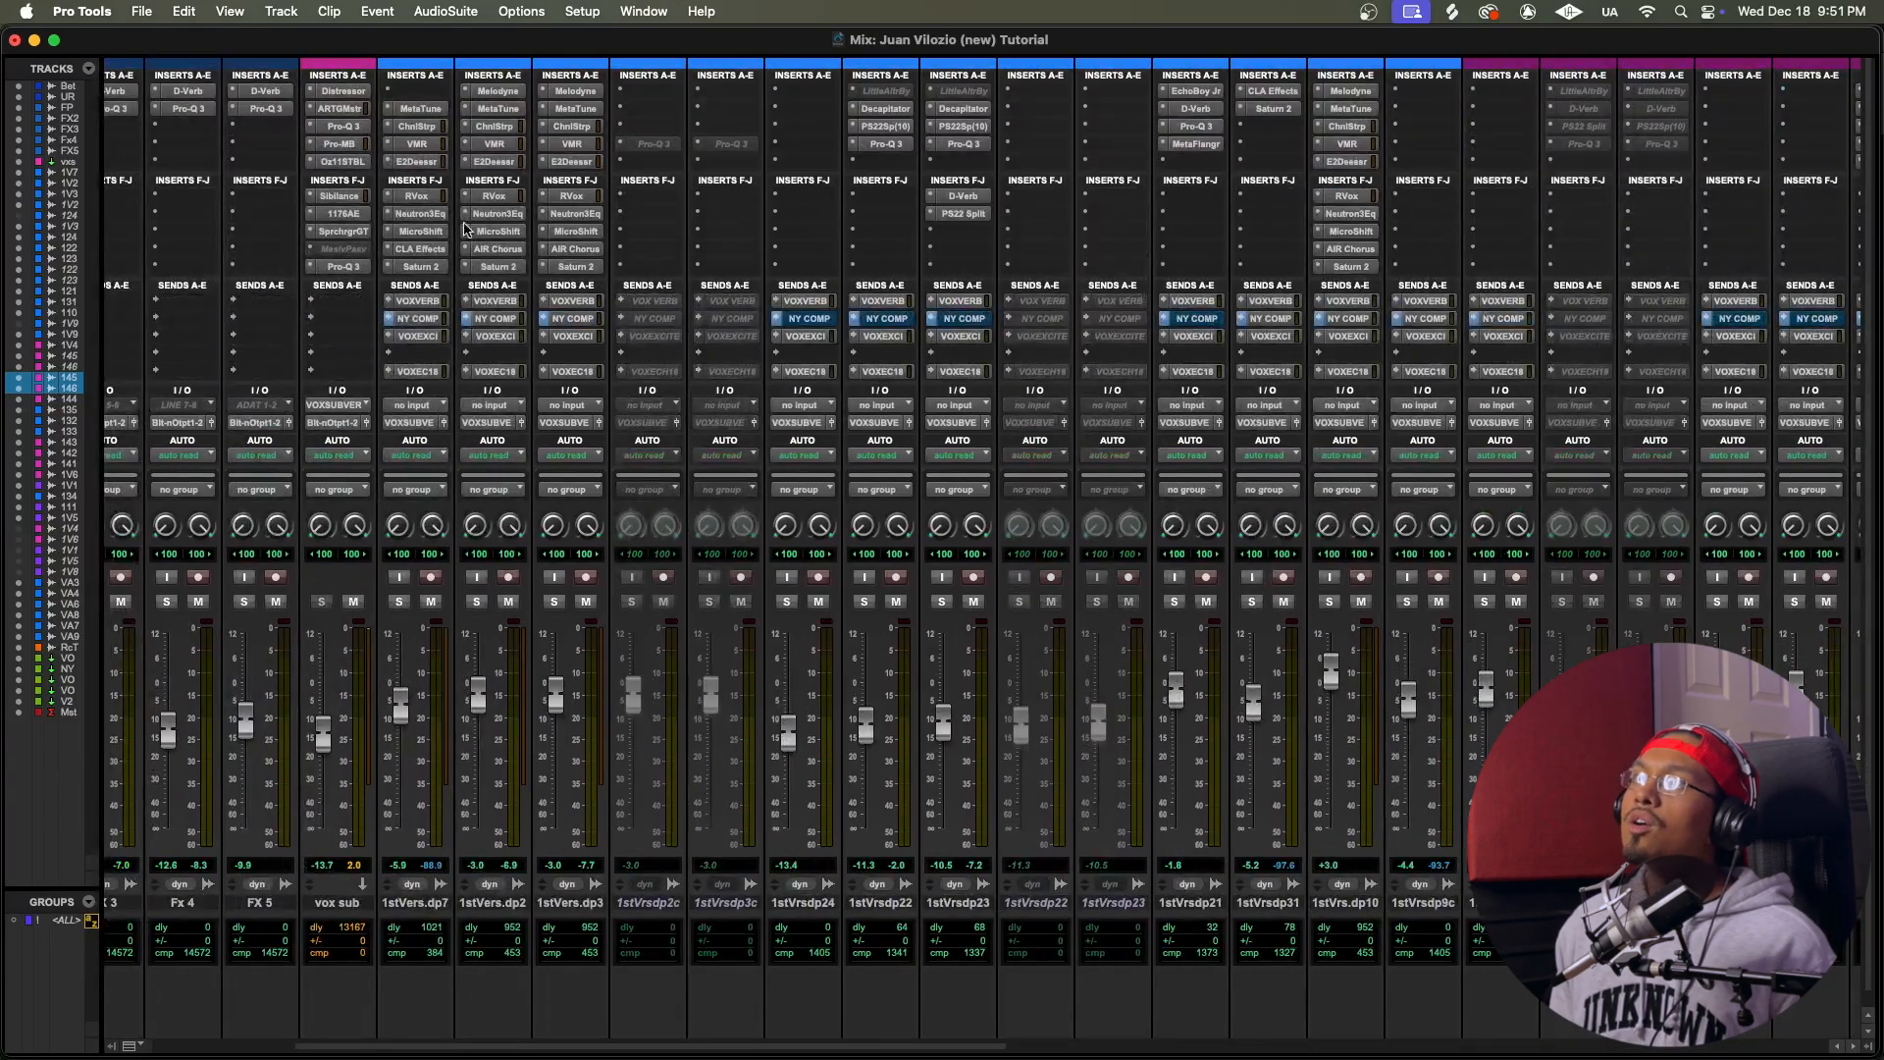
pyautogui.click(497, 249)
pyautogui.moveTo(1012, 164); pyautogui.dragTo(964, 200)
pyautogui.press('super+equal')
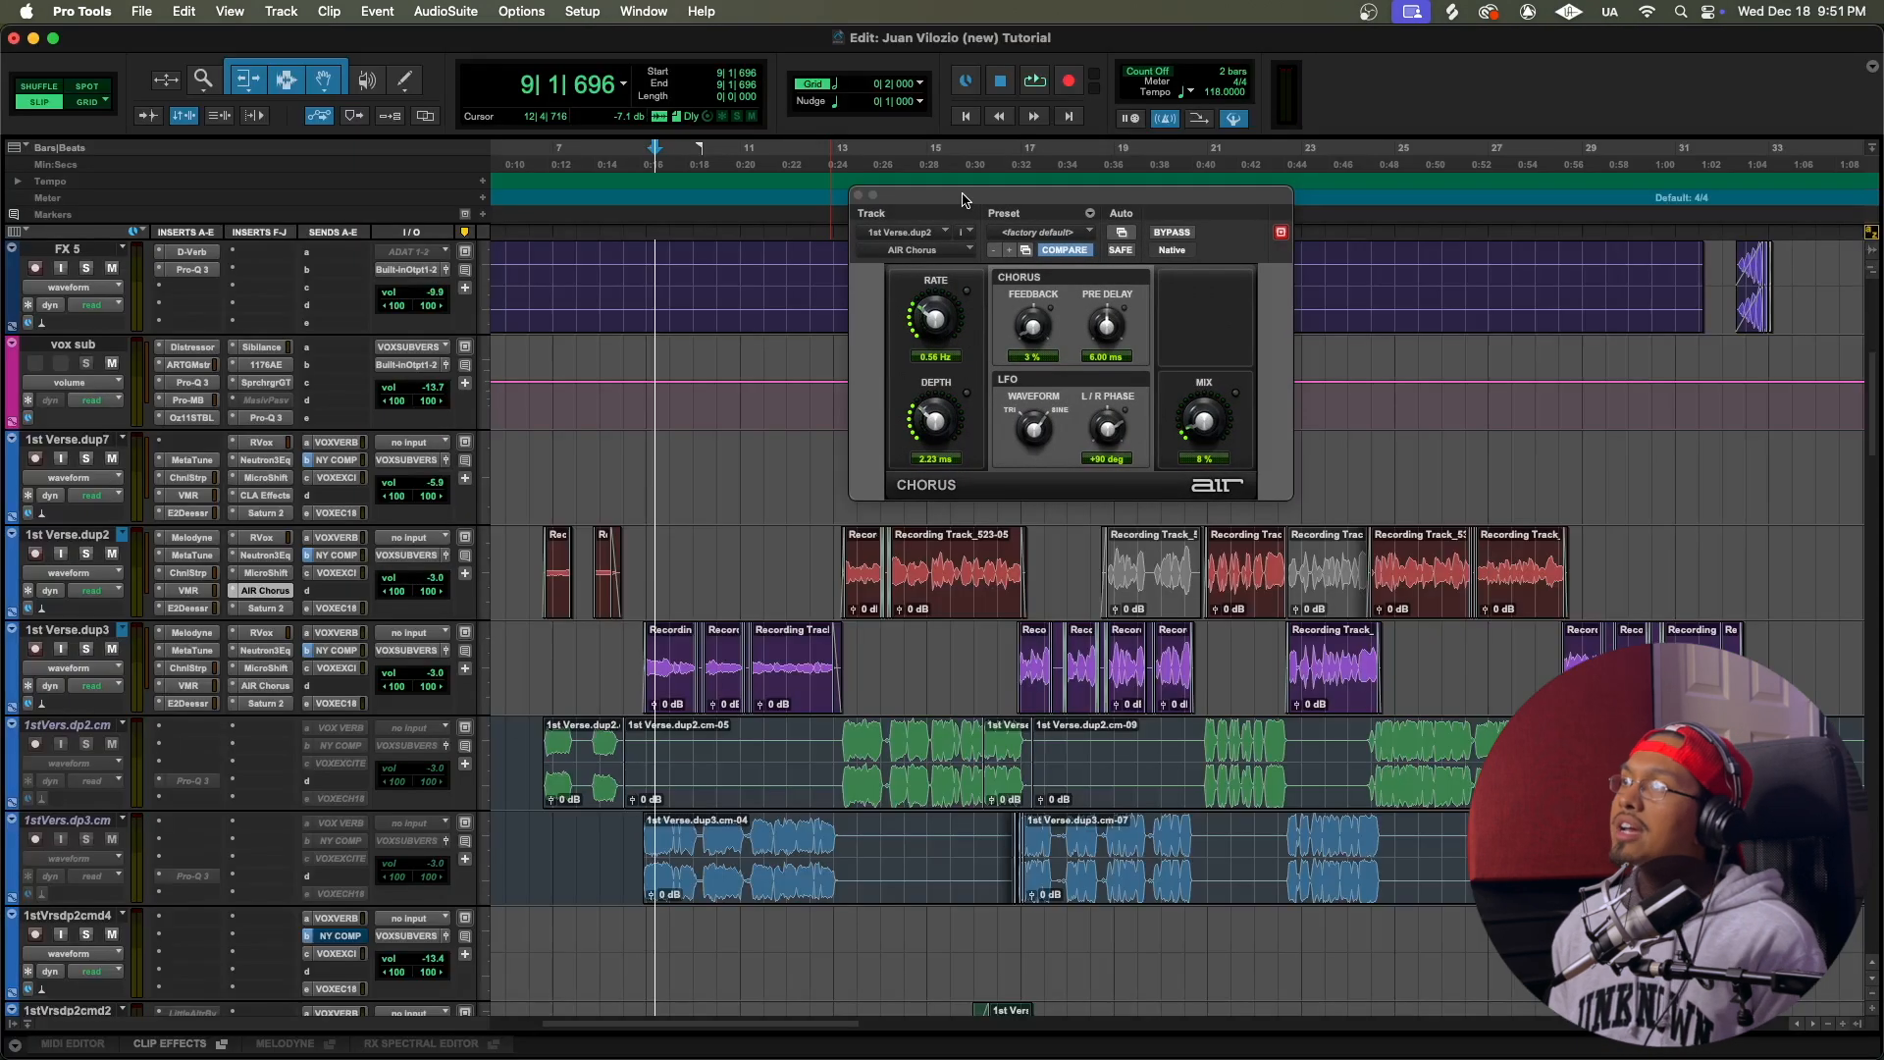
# Step: Open AIR Chorus on 1st Verse.dup3 and place the playback start at the beginning of bar 9
pyautogui.click(650, 166)
pyautogui.click(265, 684)
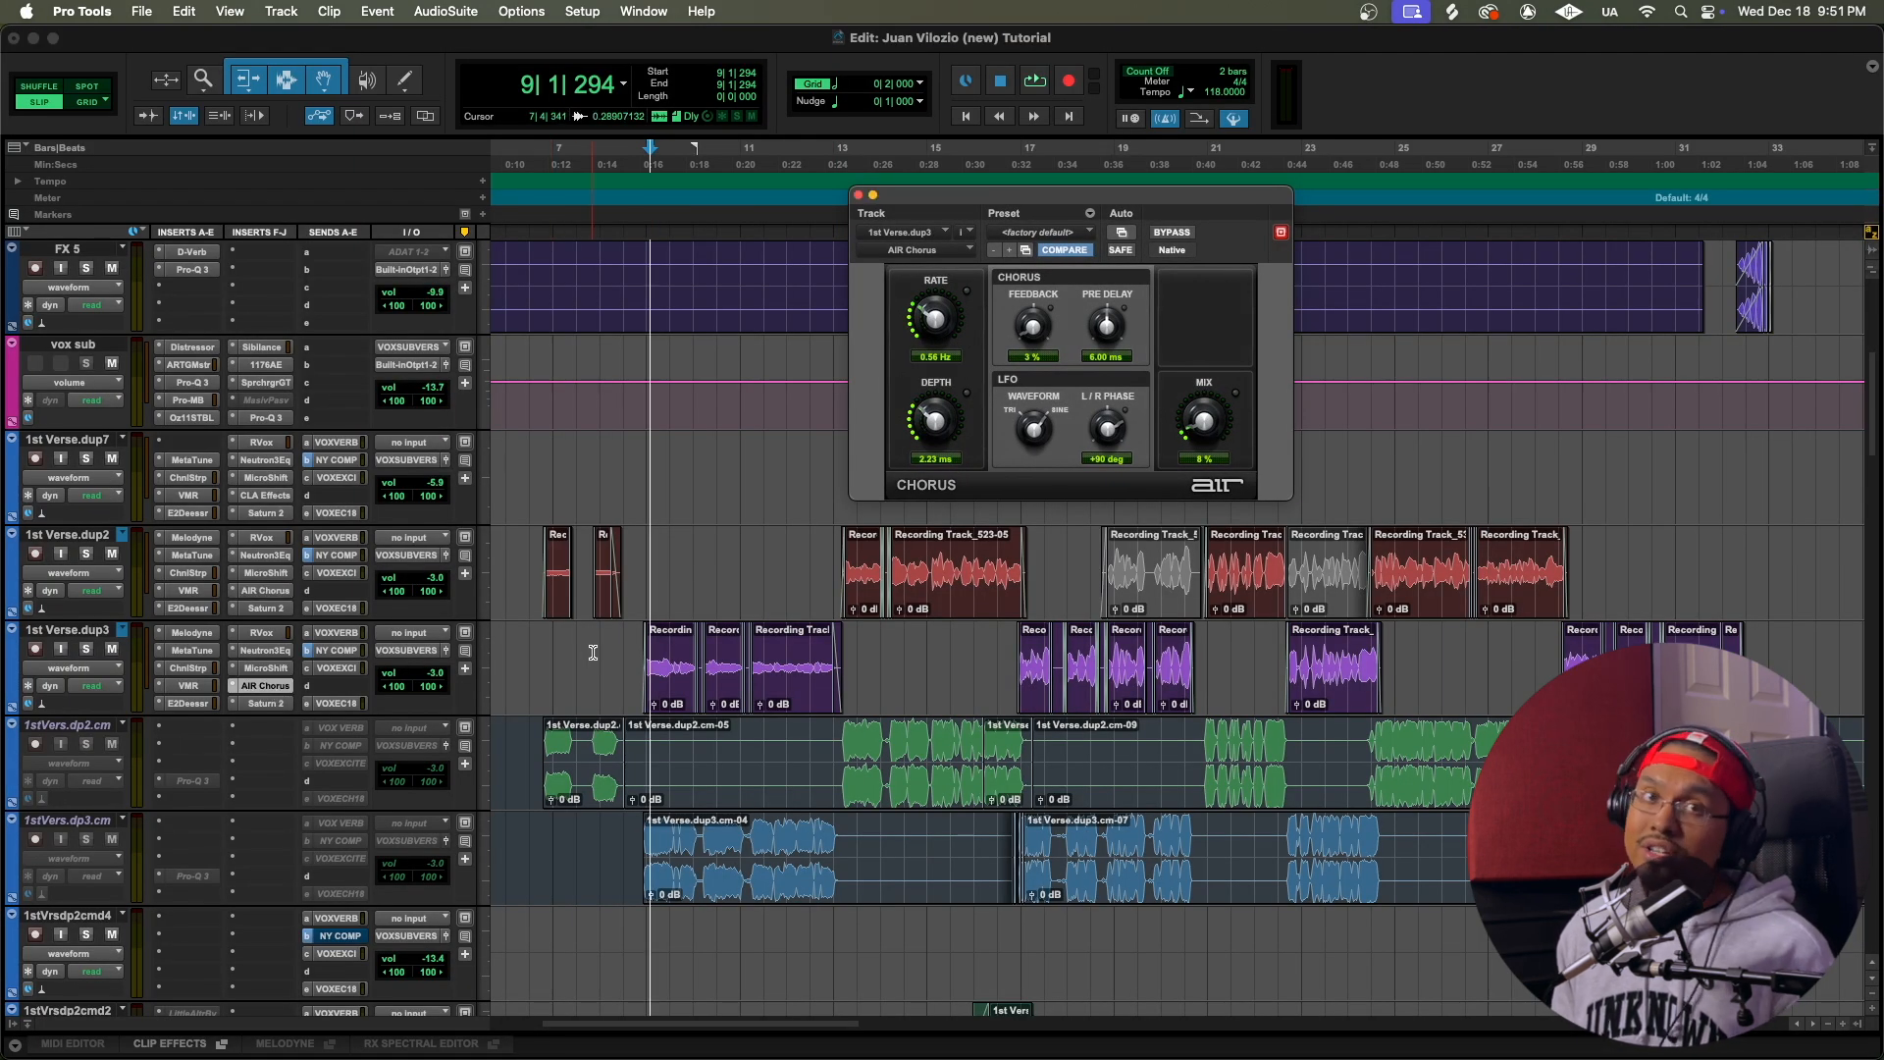
pyautogui.click(652, 169)
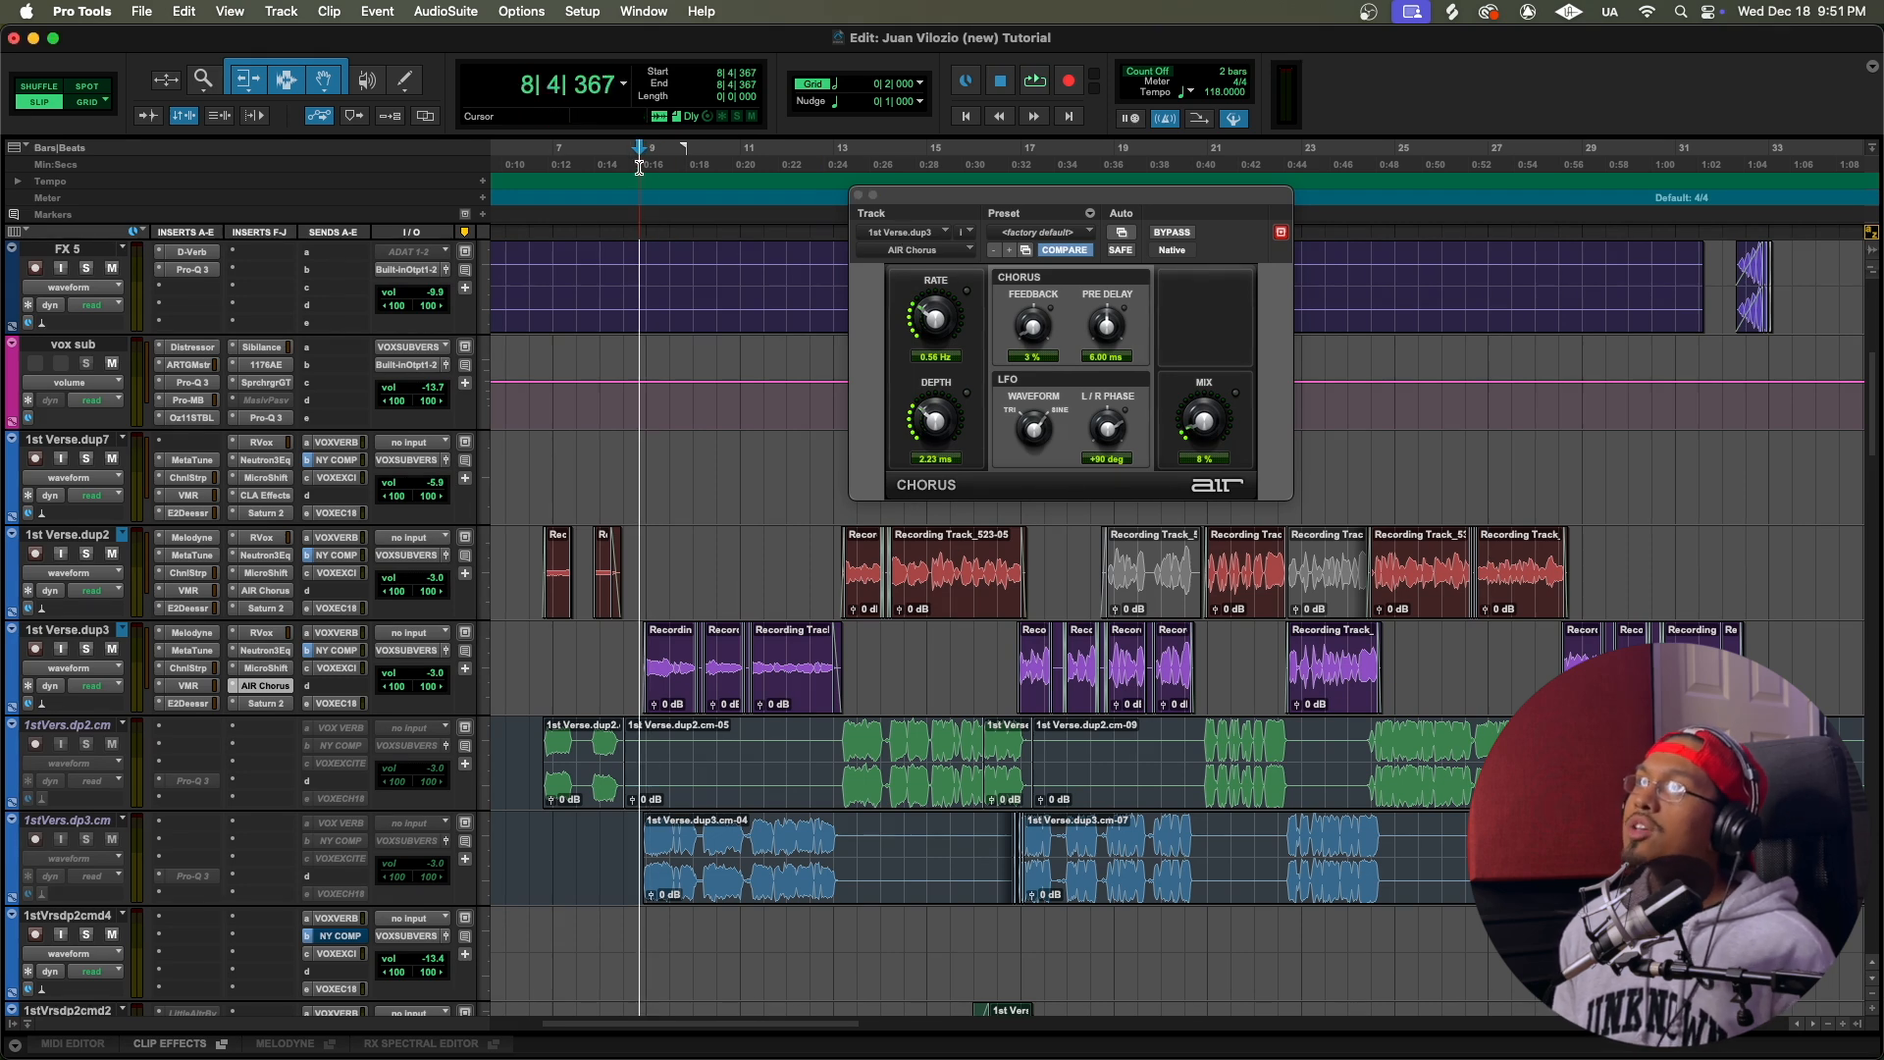
pyautogui.press('super+a')
pyautogui.click(652, 173)
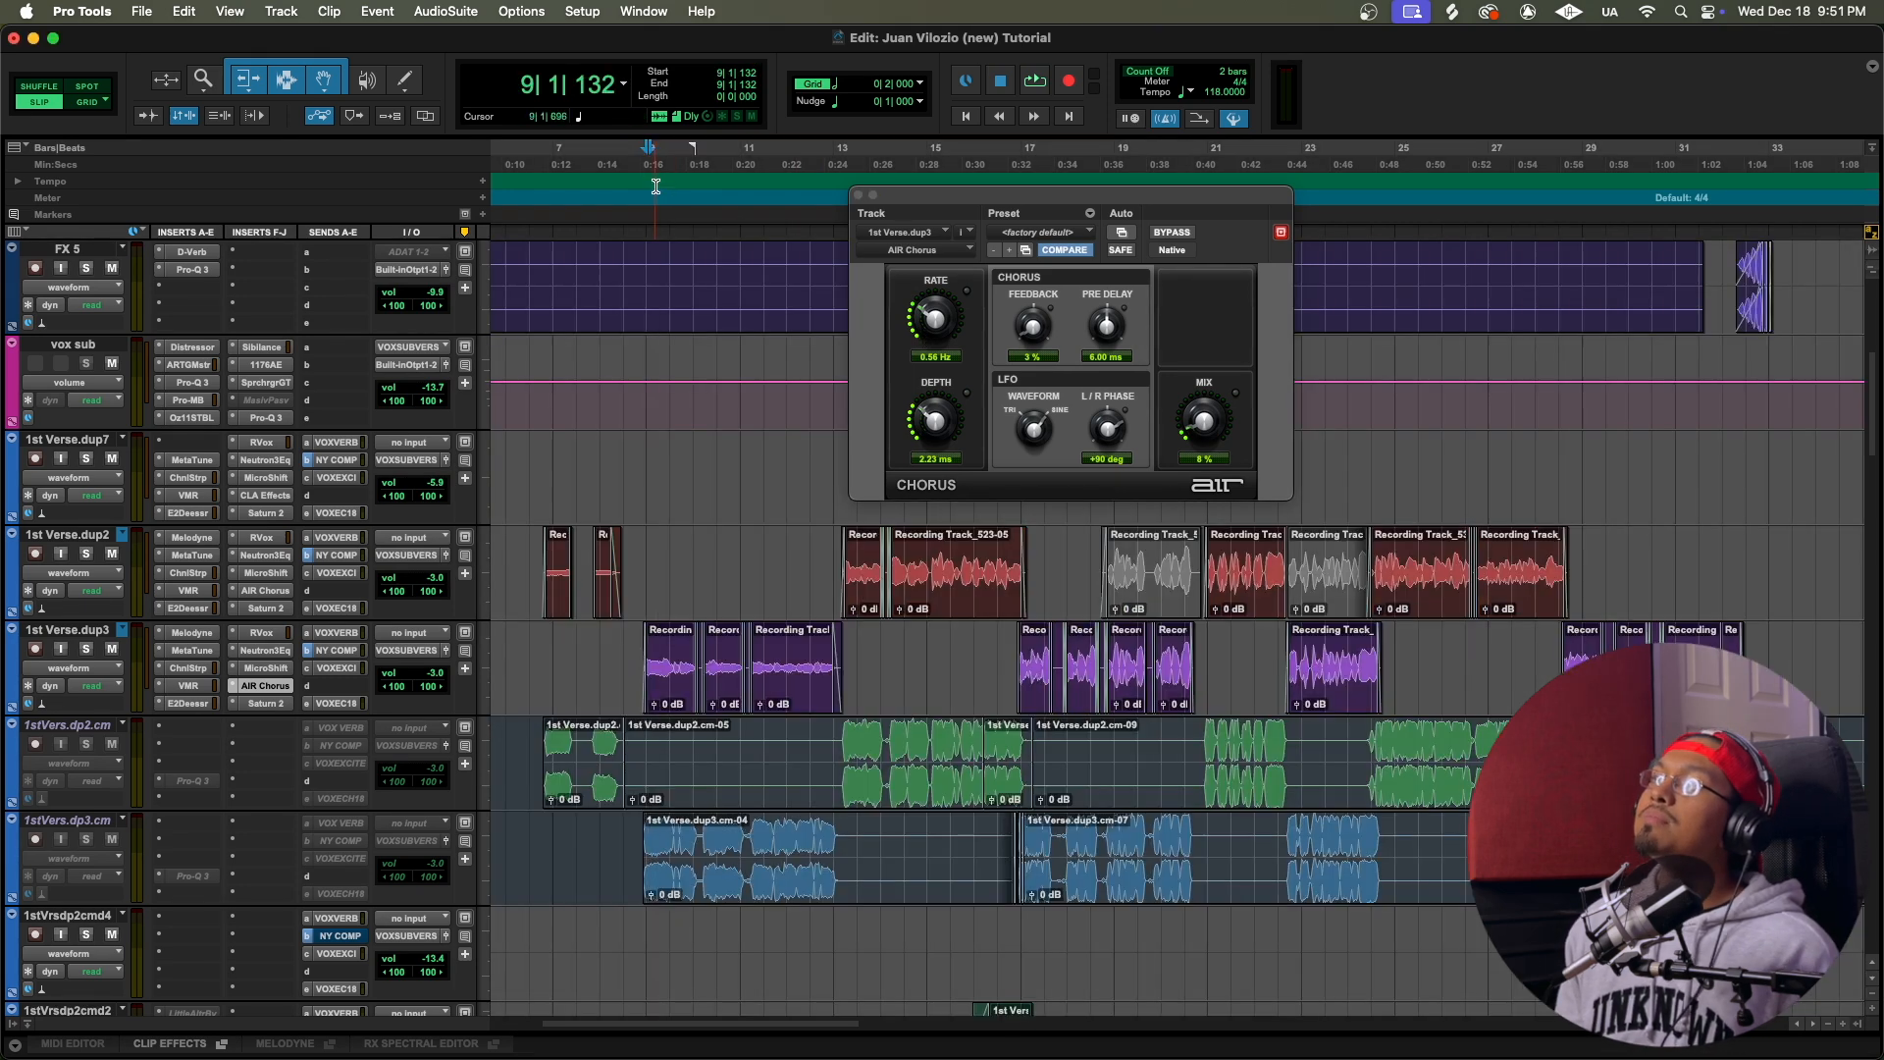
# Step: Compare the 1st Verse.dup3 vocal with AIR Chorus bypassed and active by playing from bar 9 each way
pyautogui.click(1181, 233)
pyautogui.press('space')
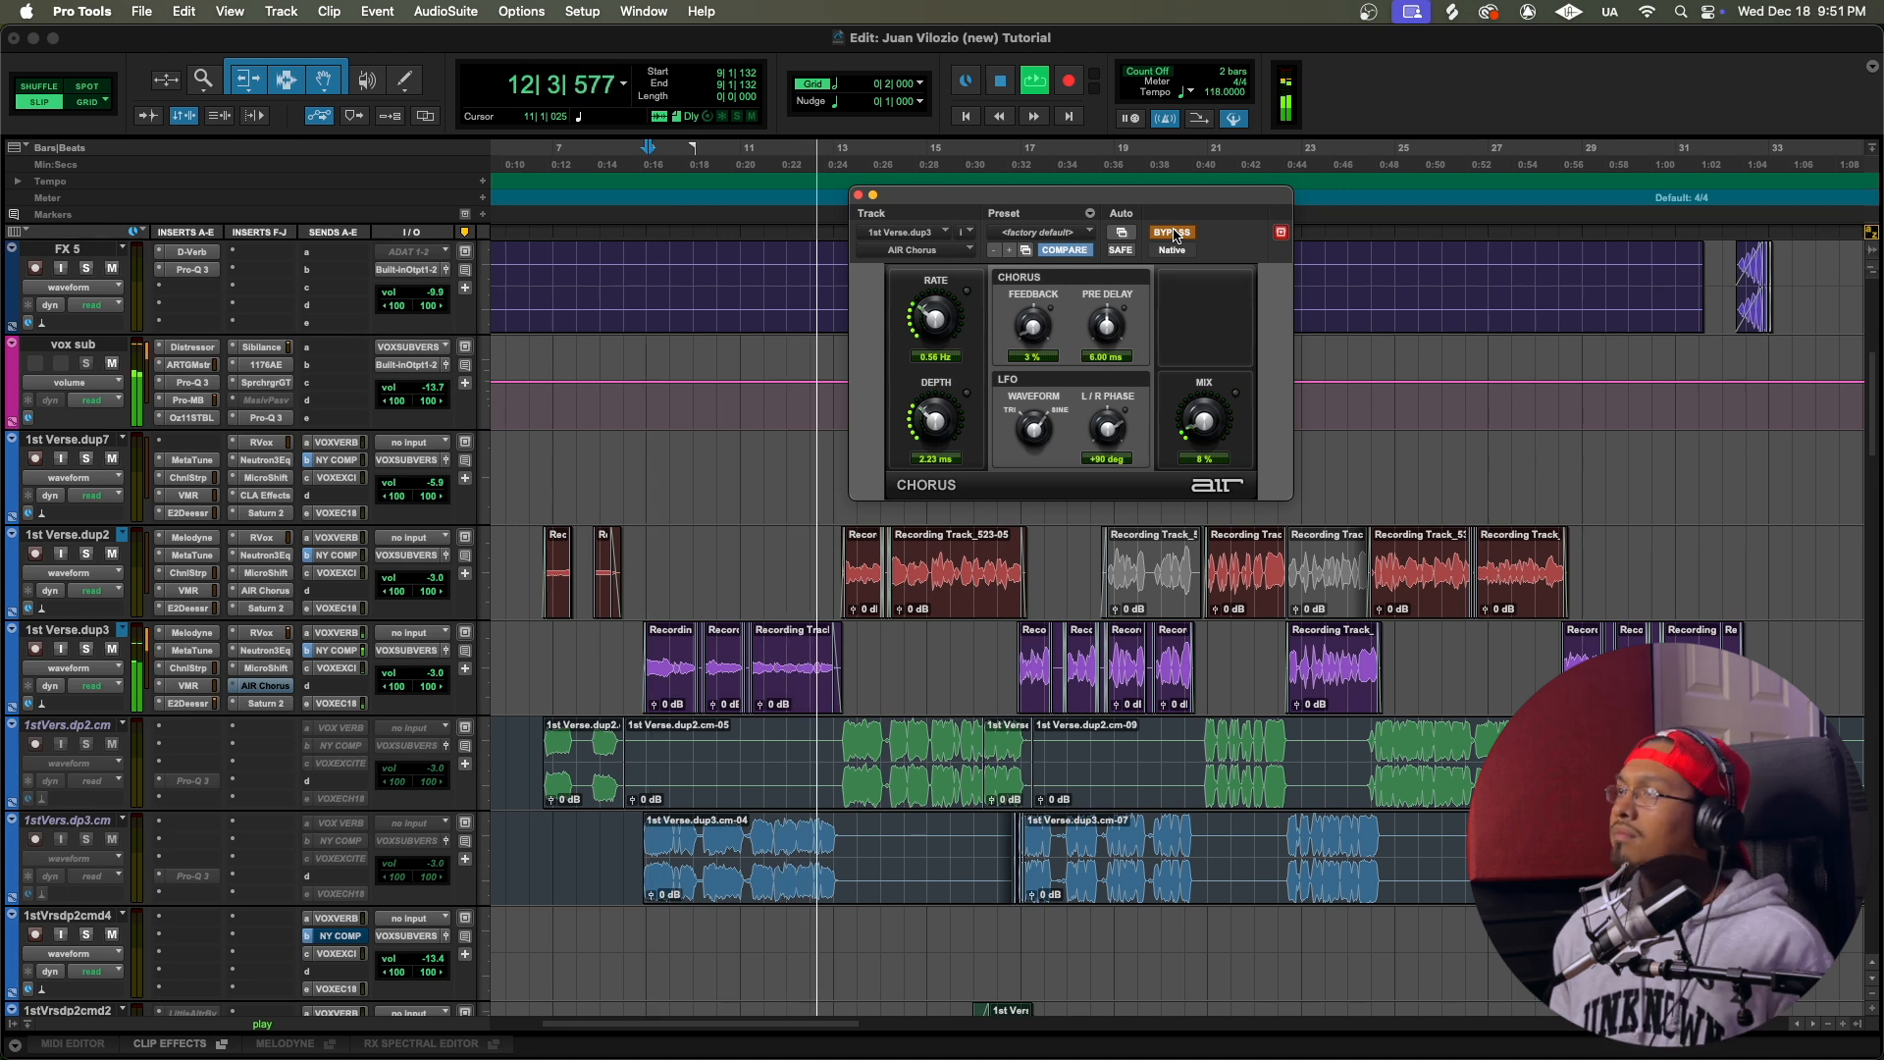
pyautogui.press('space')
pyautogui.click(1173, 232)
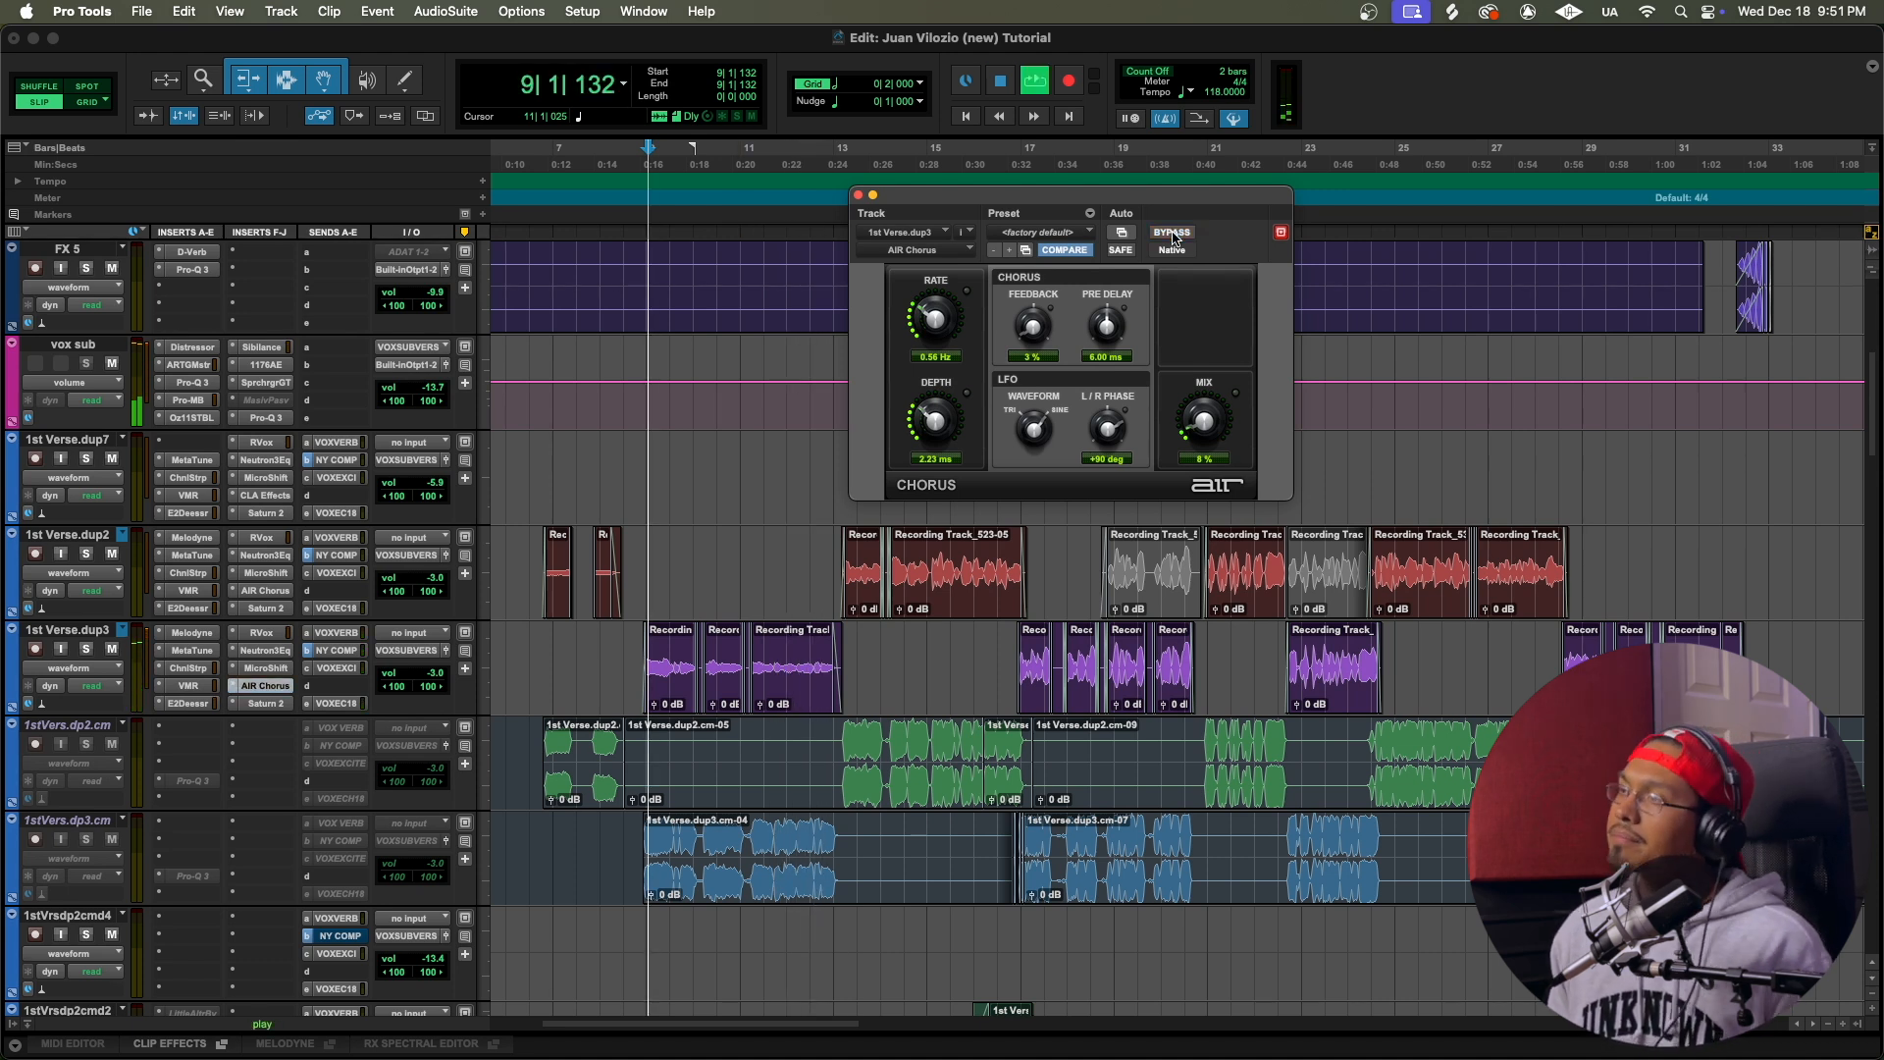
pyautogui.press('space')
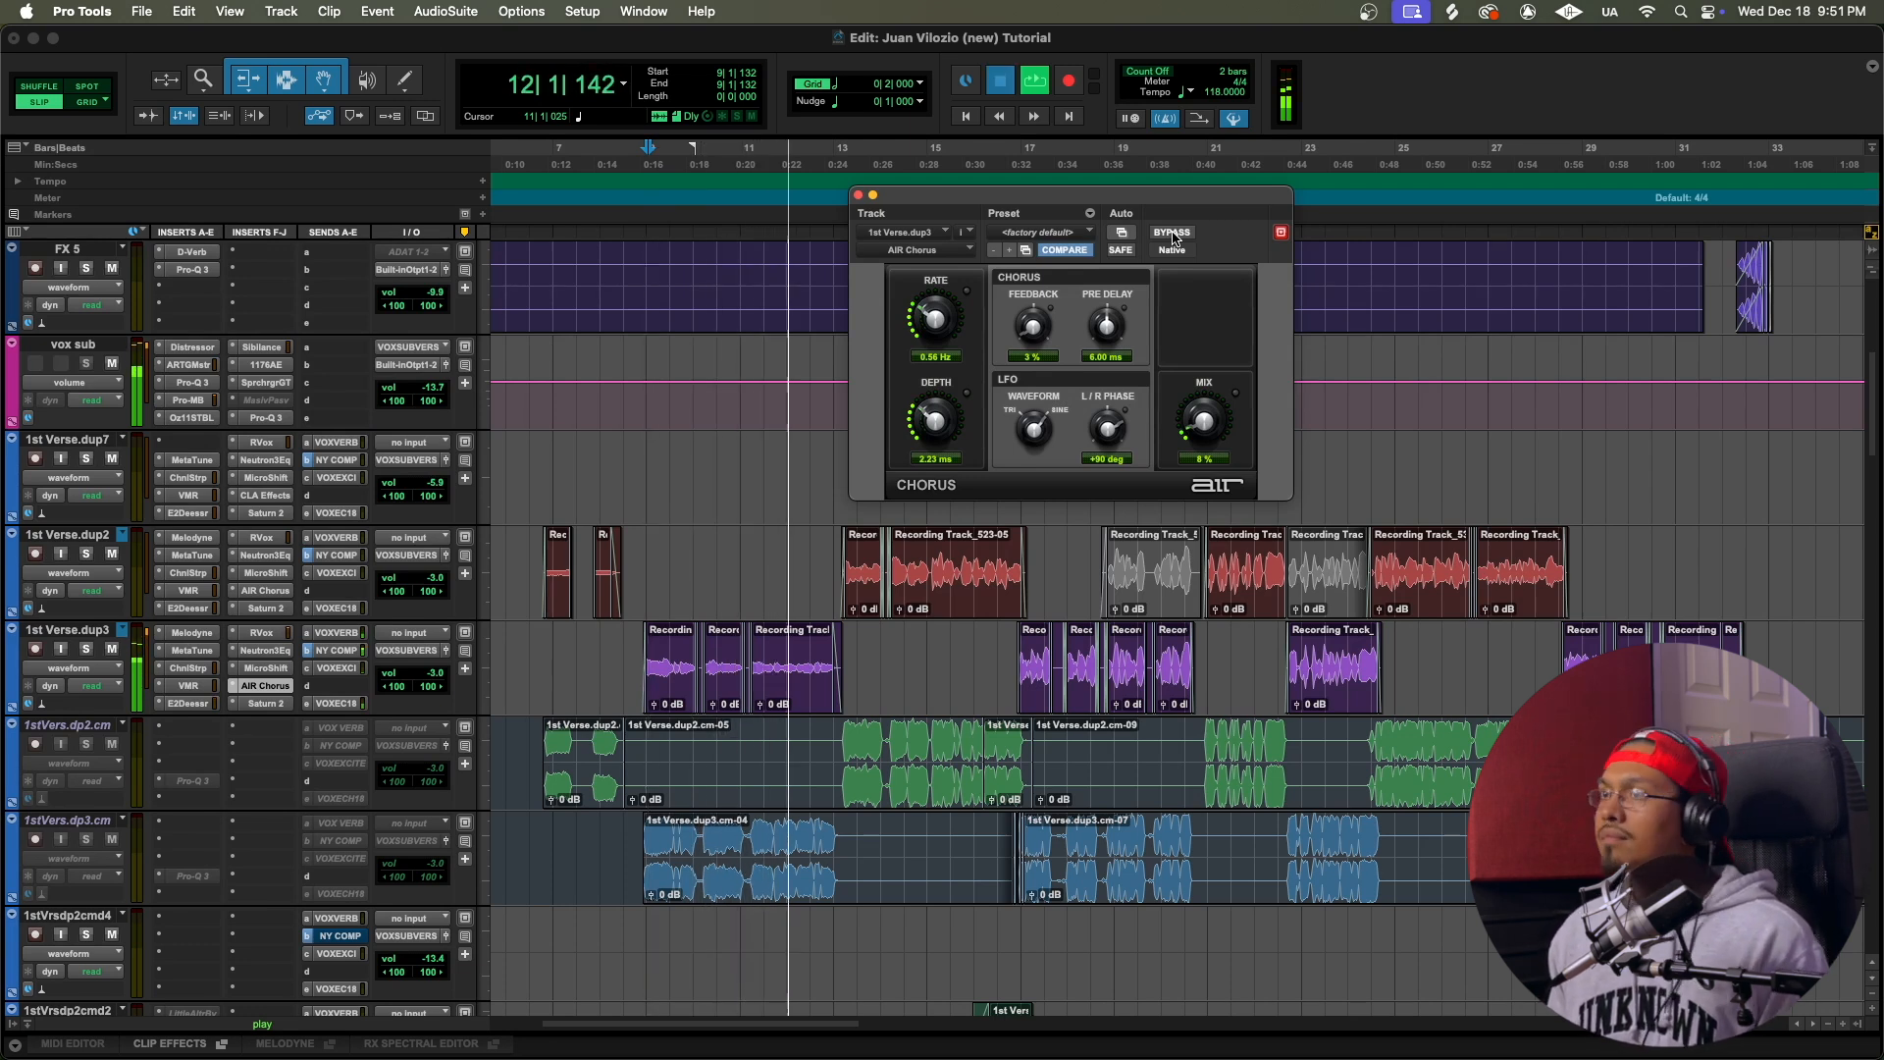
pyautogui.press('space')
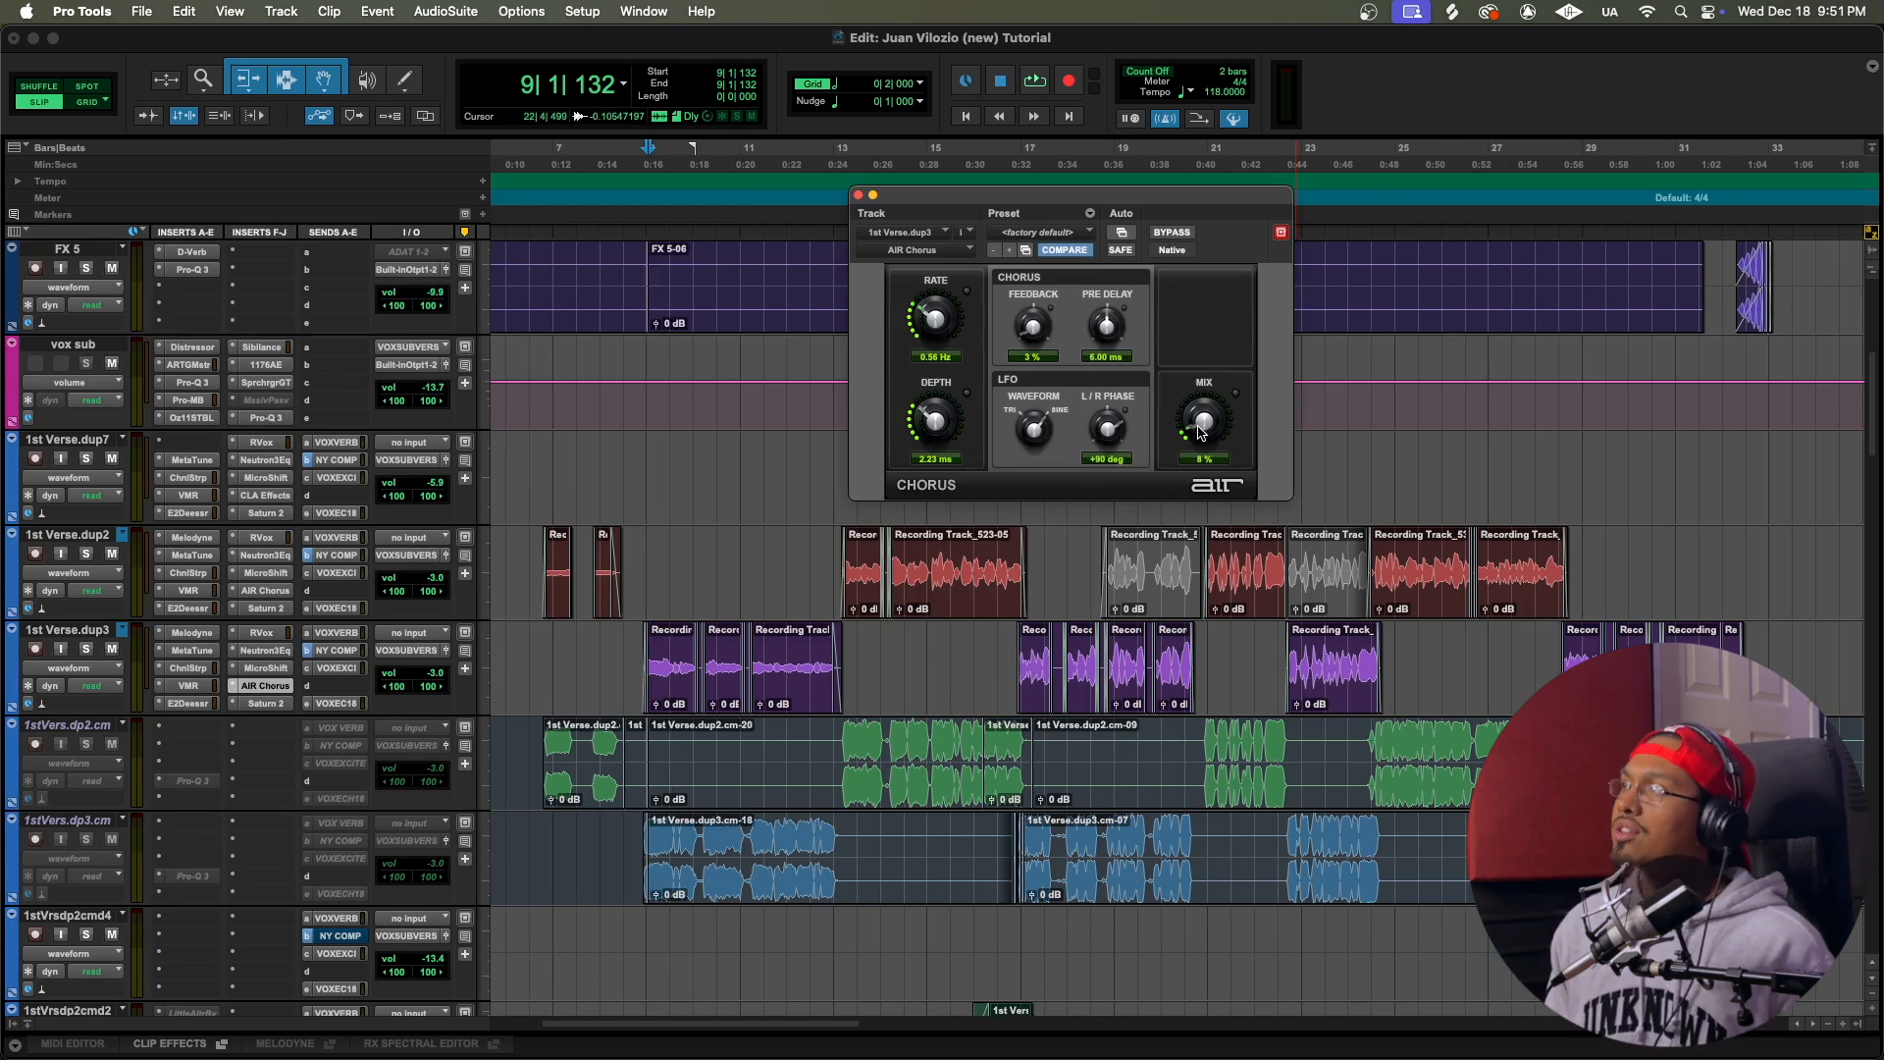
# Step: Audition the 1st Verse.dup3 vocal while trying a higher AIR Chorus mix, leave the mix at about 9%, and close the plug-in
pyautogui.press('space')
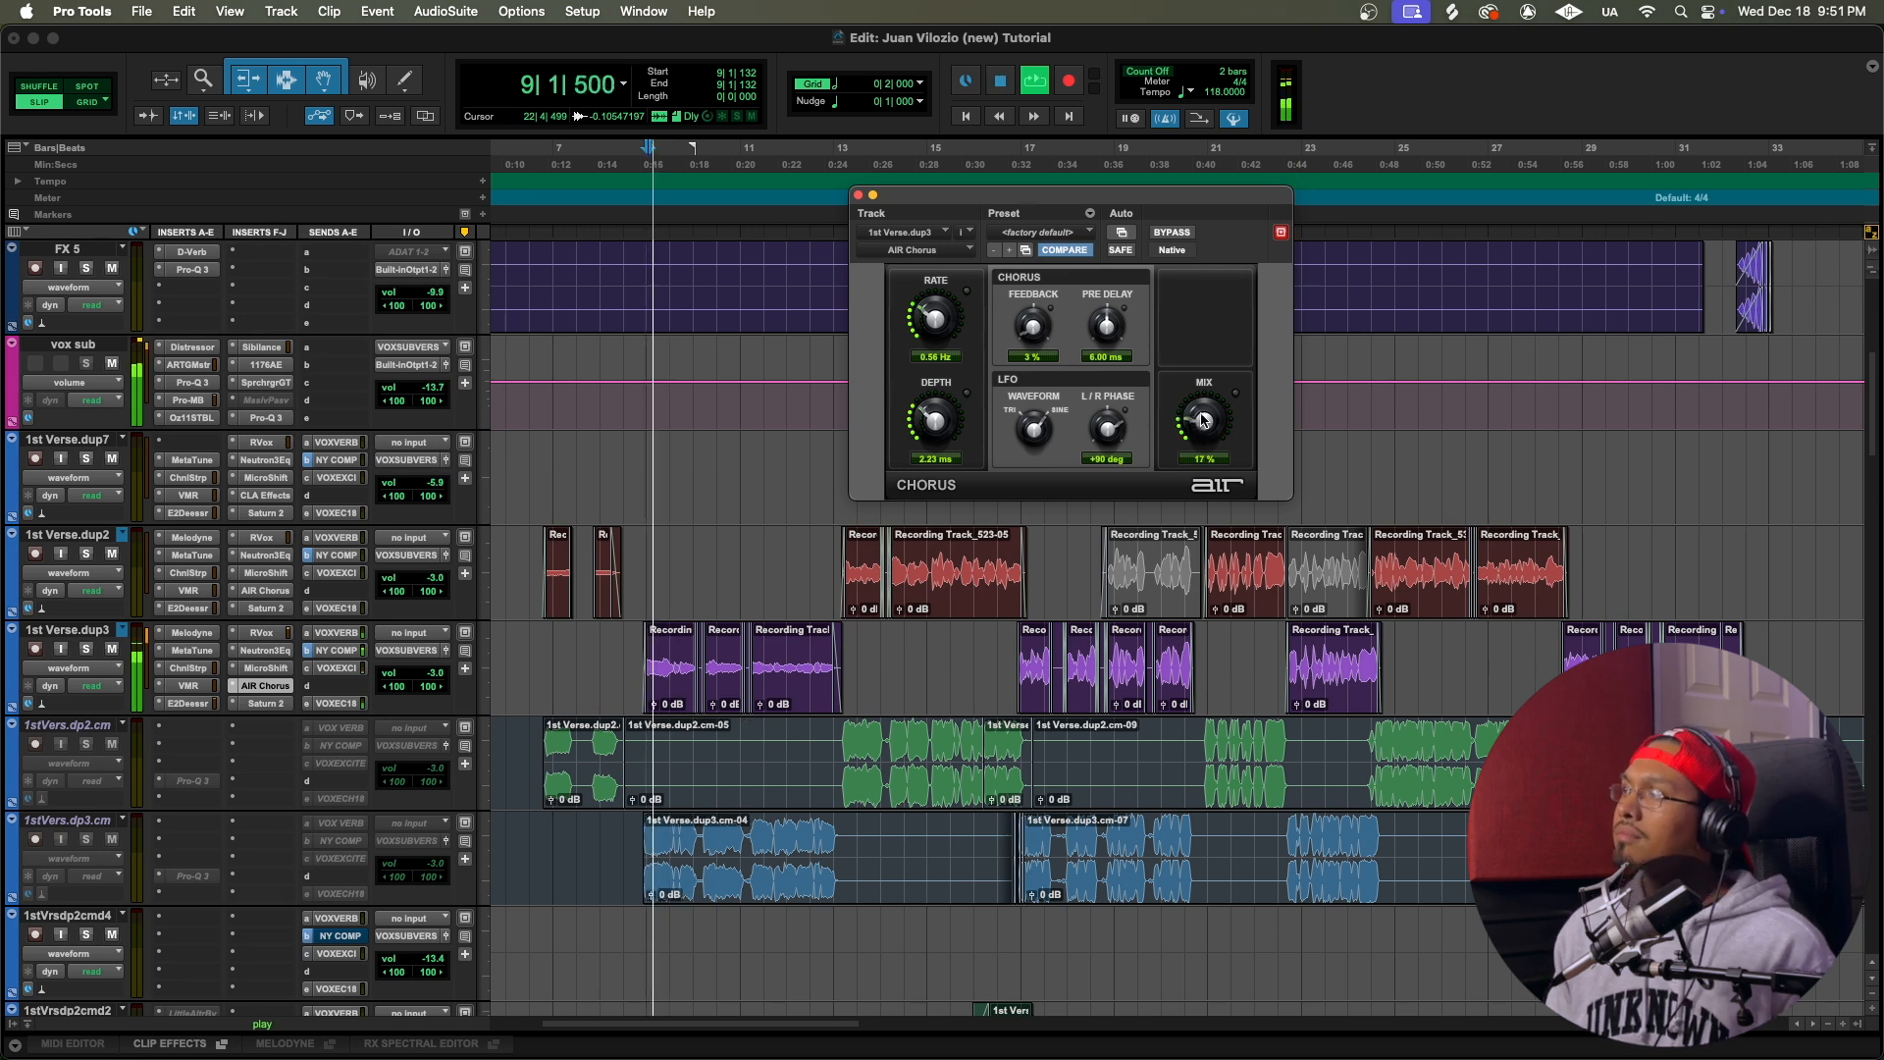
pyautogui.moveTo(1201, 432)
pyautogui.mouseDown()
pyautogui.moveTo(1241, 342)
pyautogui.moveTo(1197, 506)
pyautogui.moveTo(1253, 357)
pyautogui.moveTo(1210, 432)
pyautogui.mouseUp()
pyautogui.press('space')
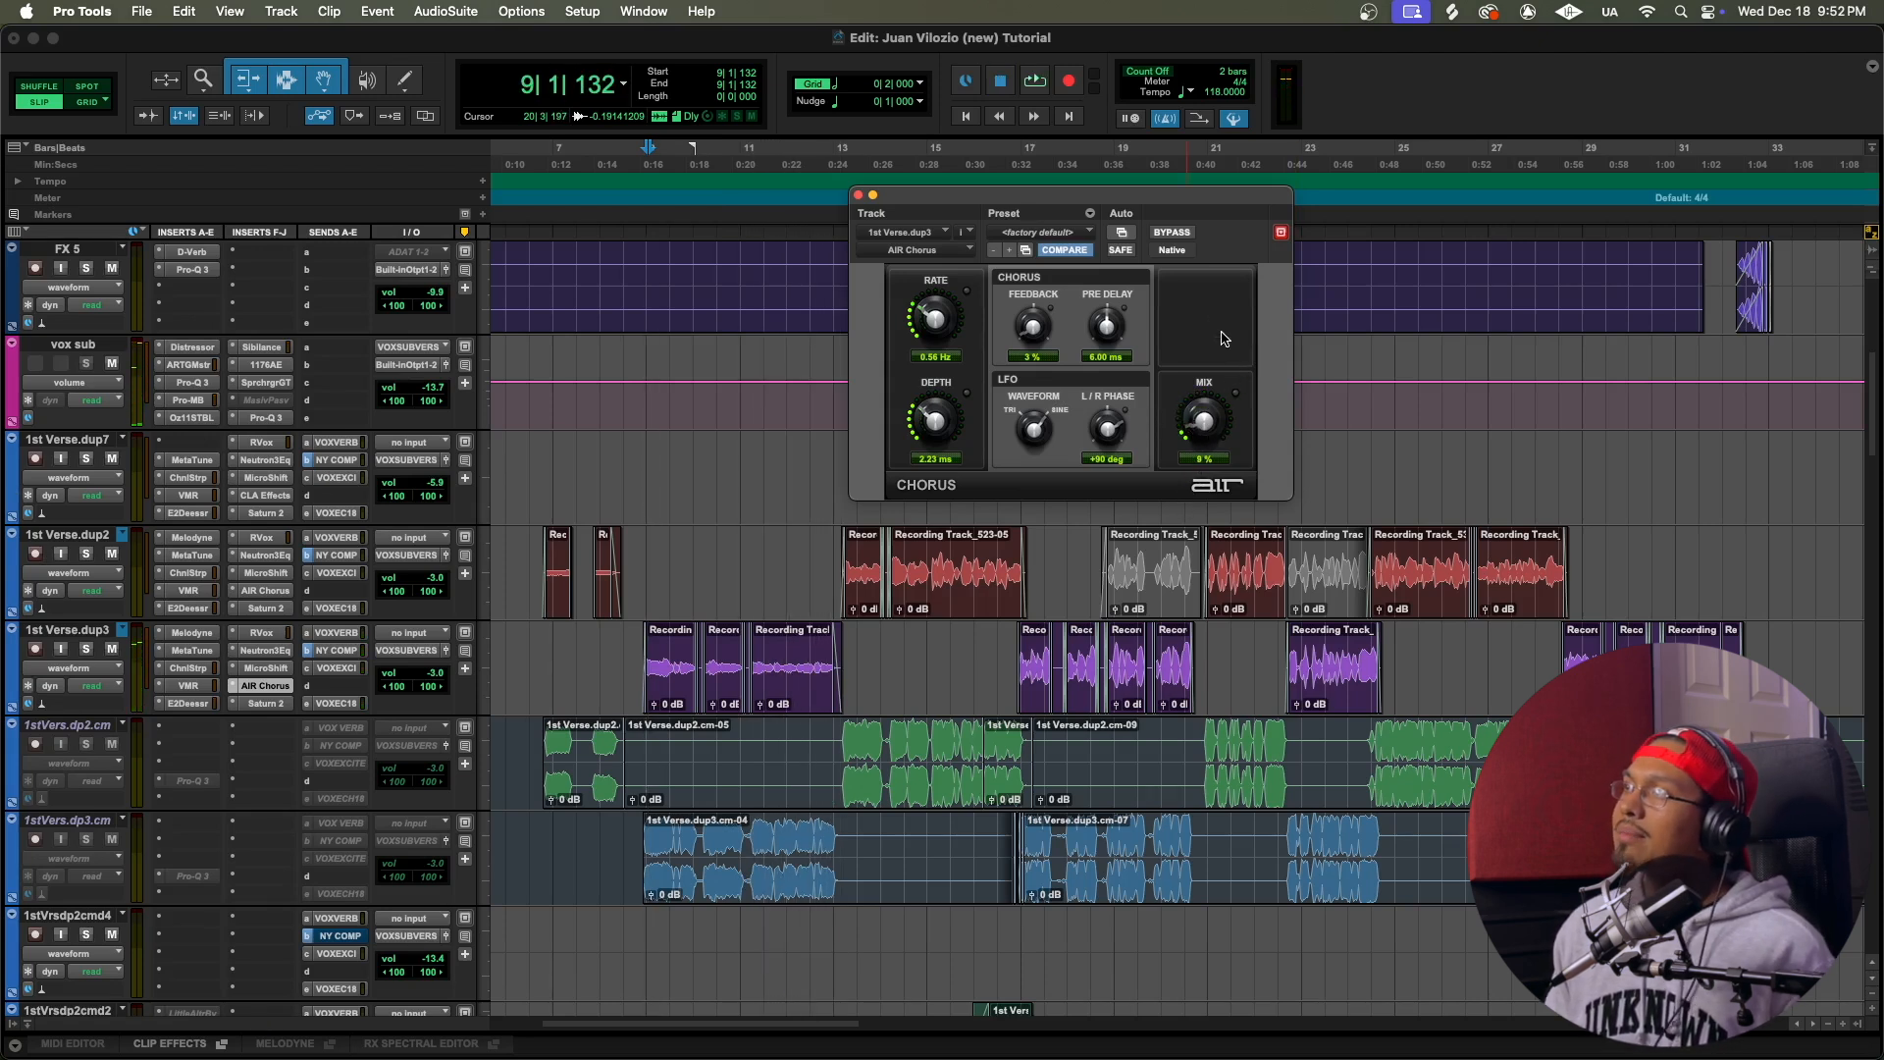
pyautogui.click(858, 195)
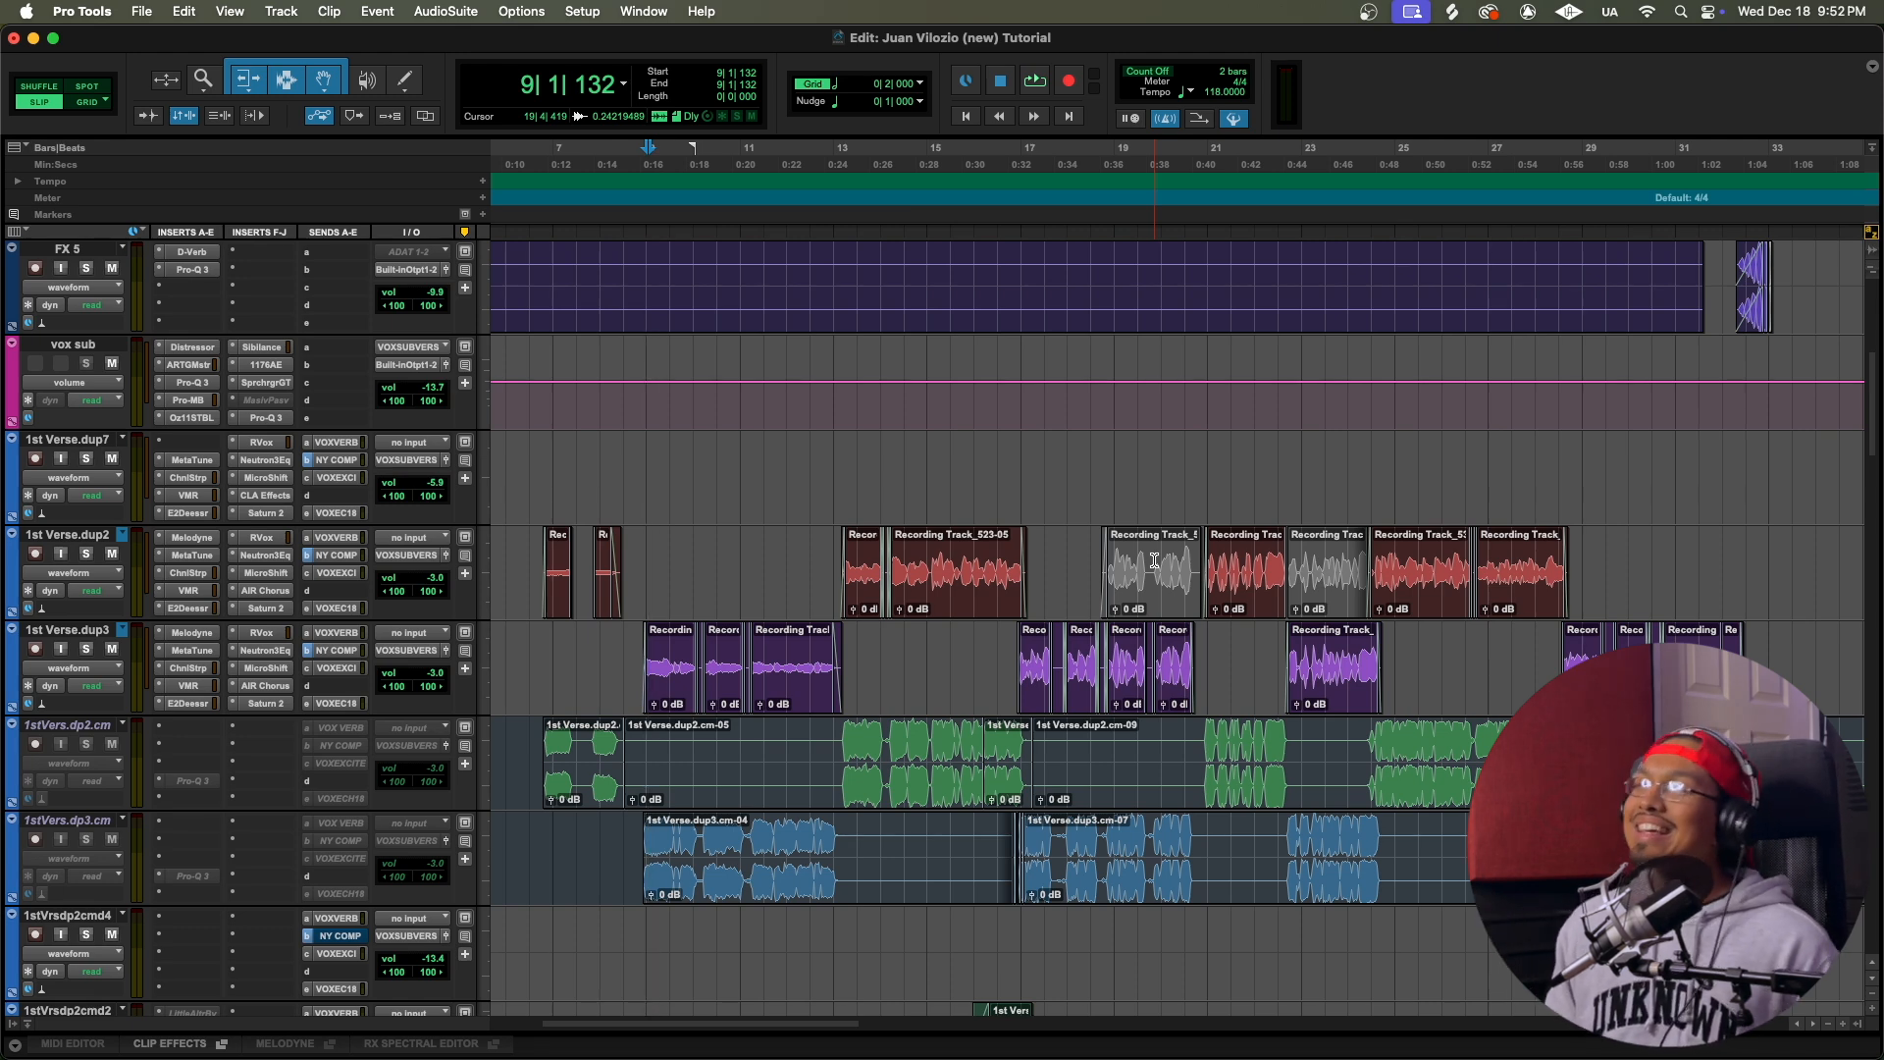
pyautogui.scroll(5, 1146, 565)
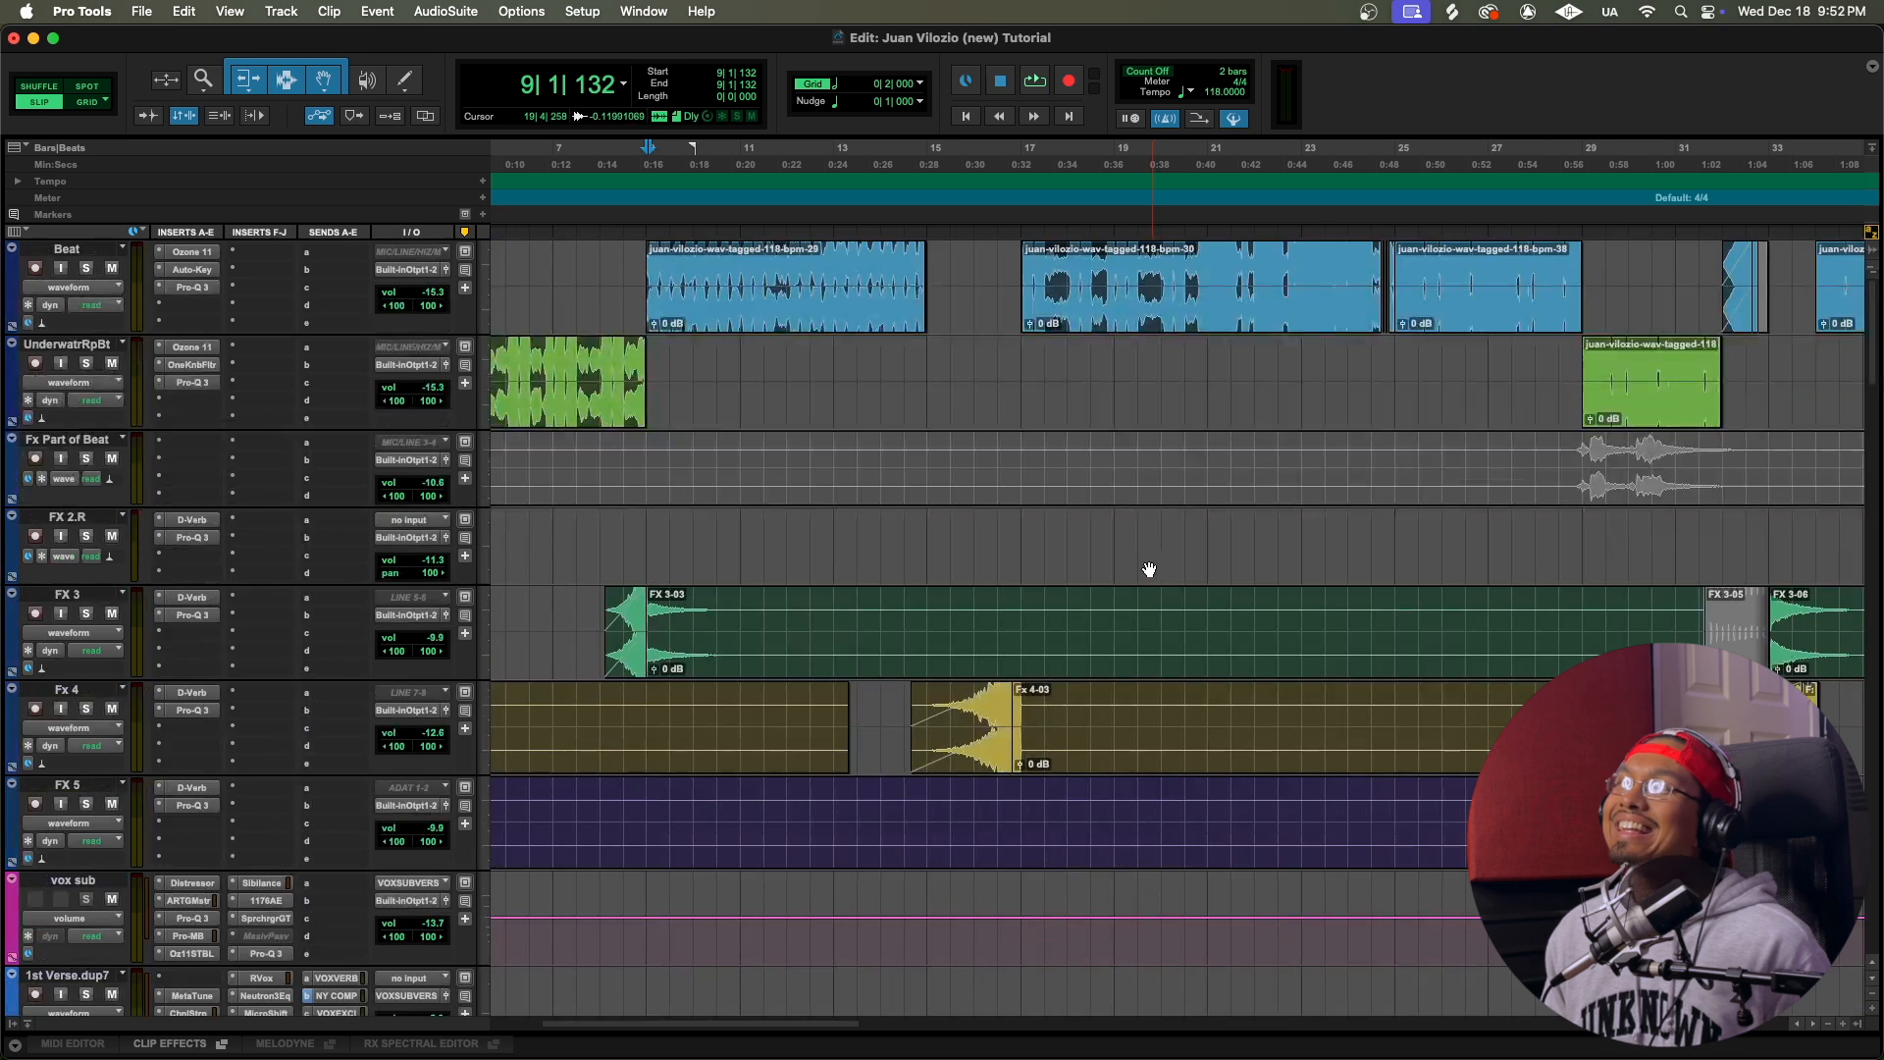
pyautogui.scroll(-5, 1146, 565)
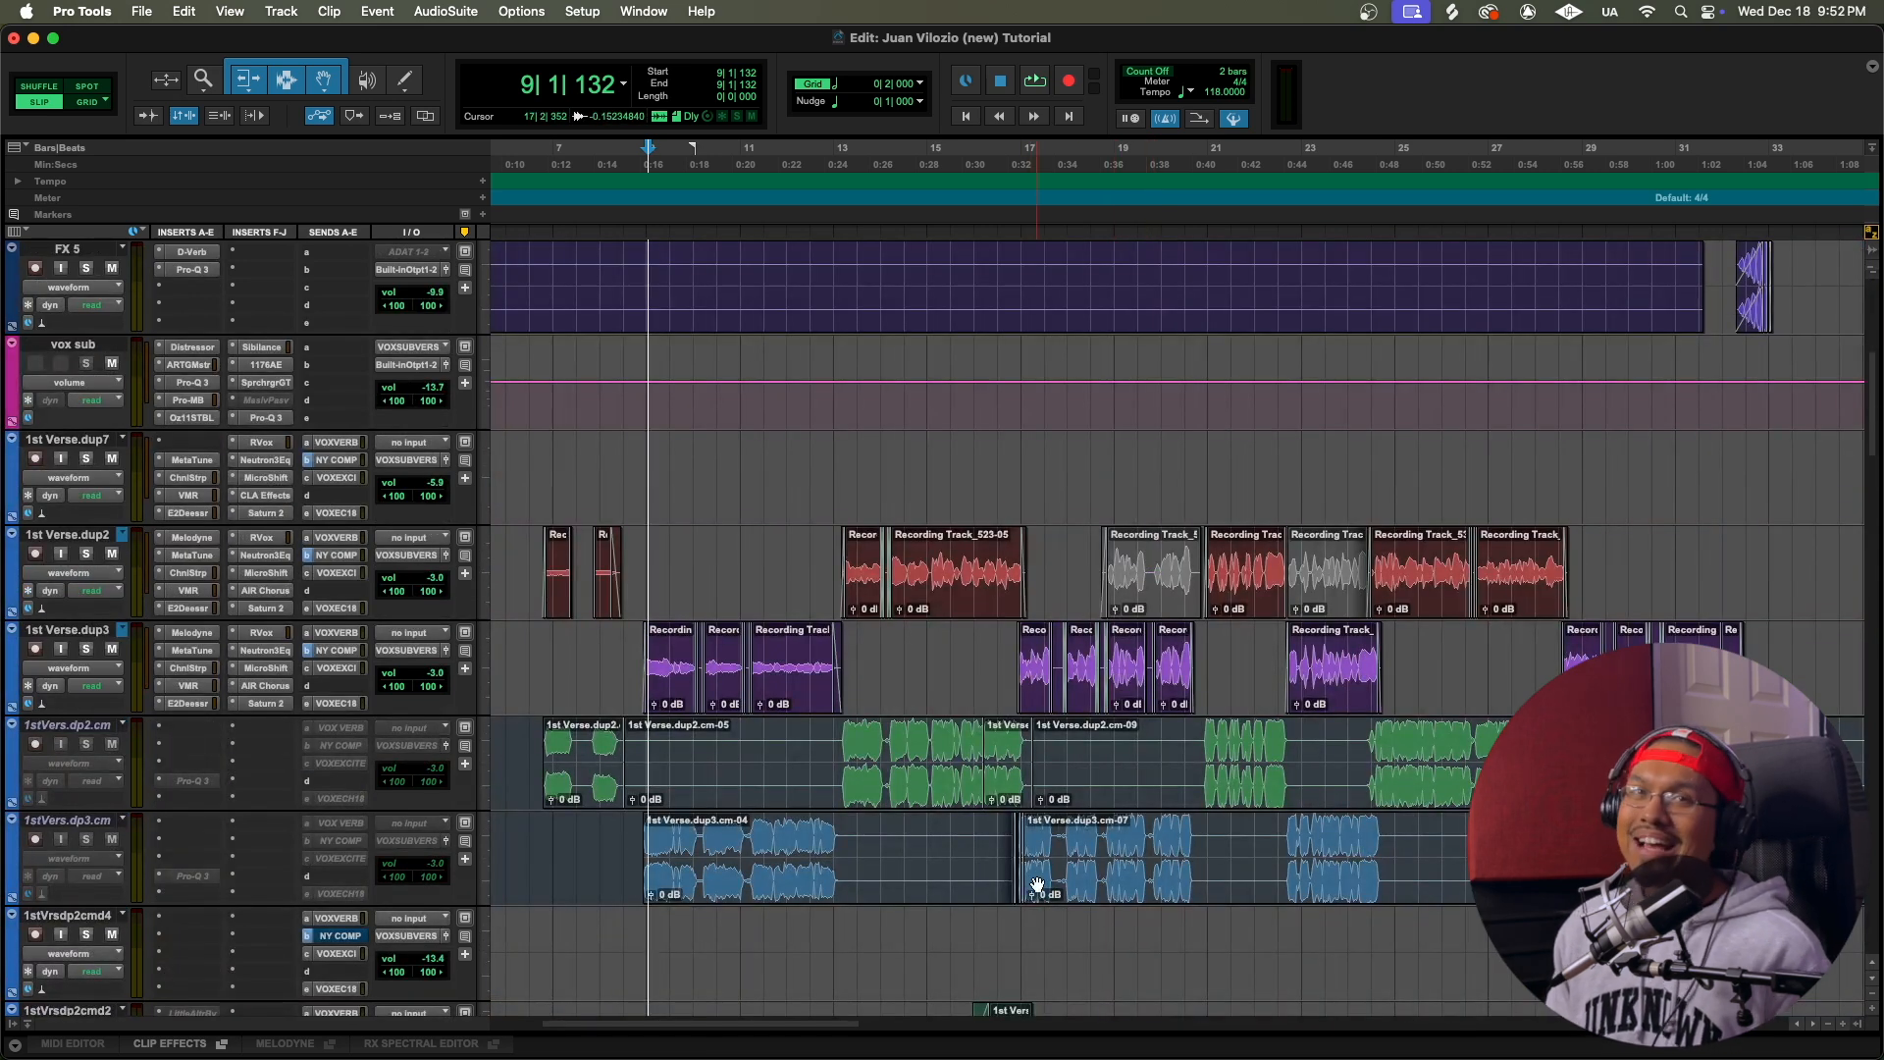
pyautogui.click(267, 684)
pyautogui.click(858, 195)
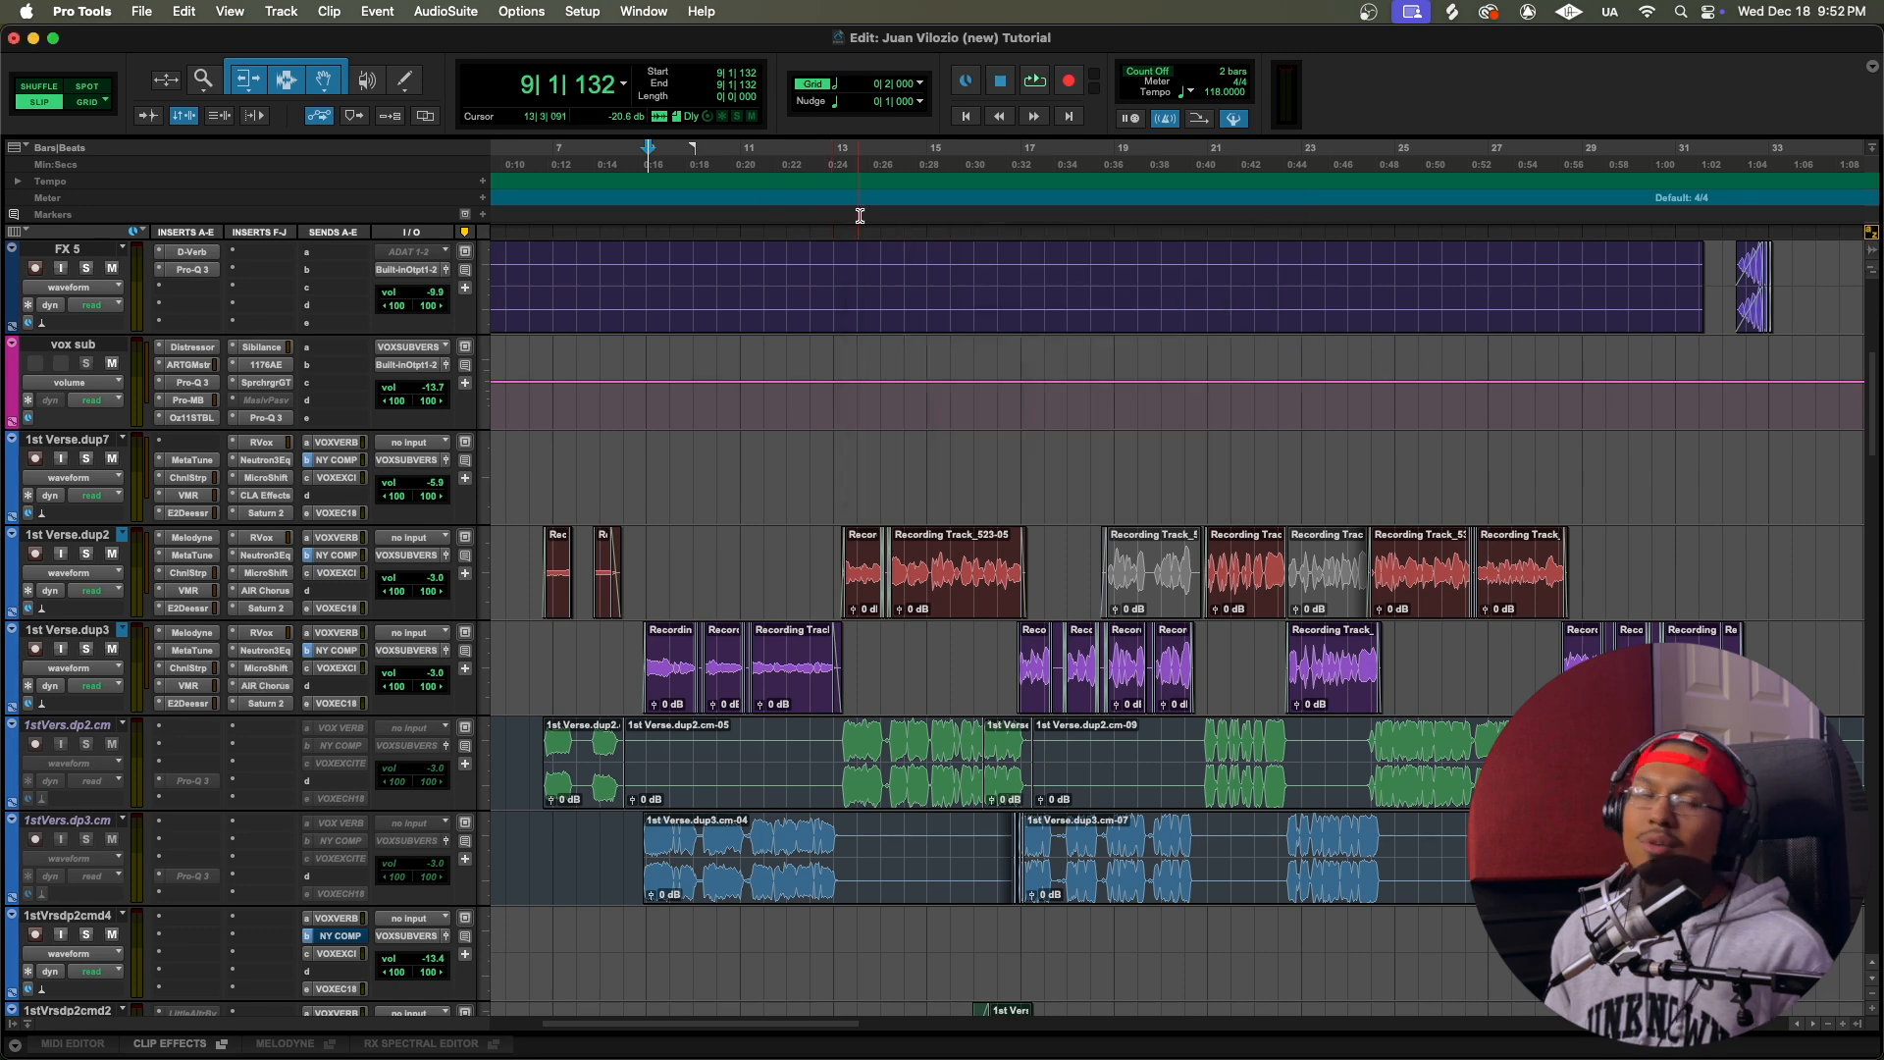
# Step: Place the playback start just before bar 9 and open FabFilter Saturn 2 on 1st Verse.dup3 to review its tone sliders
pyautogui.click(643, 214)
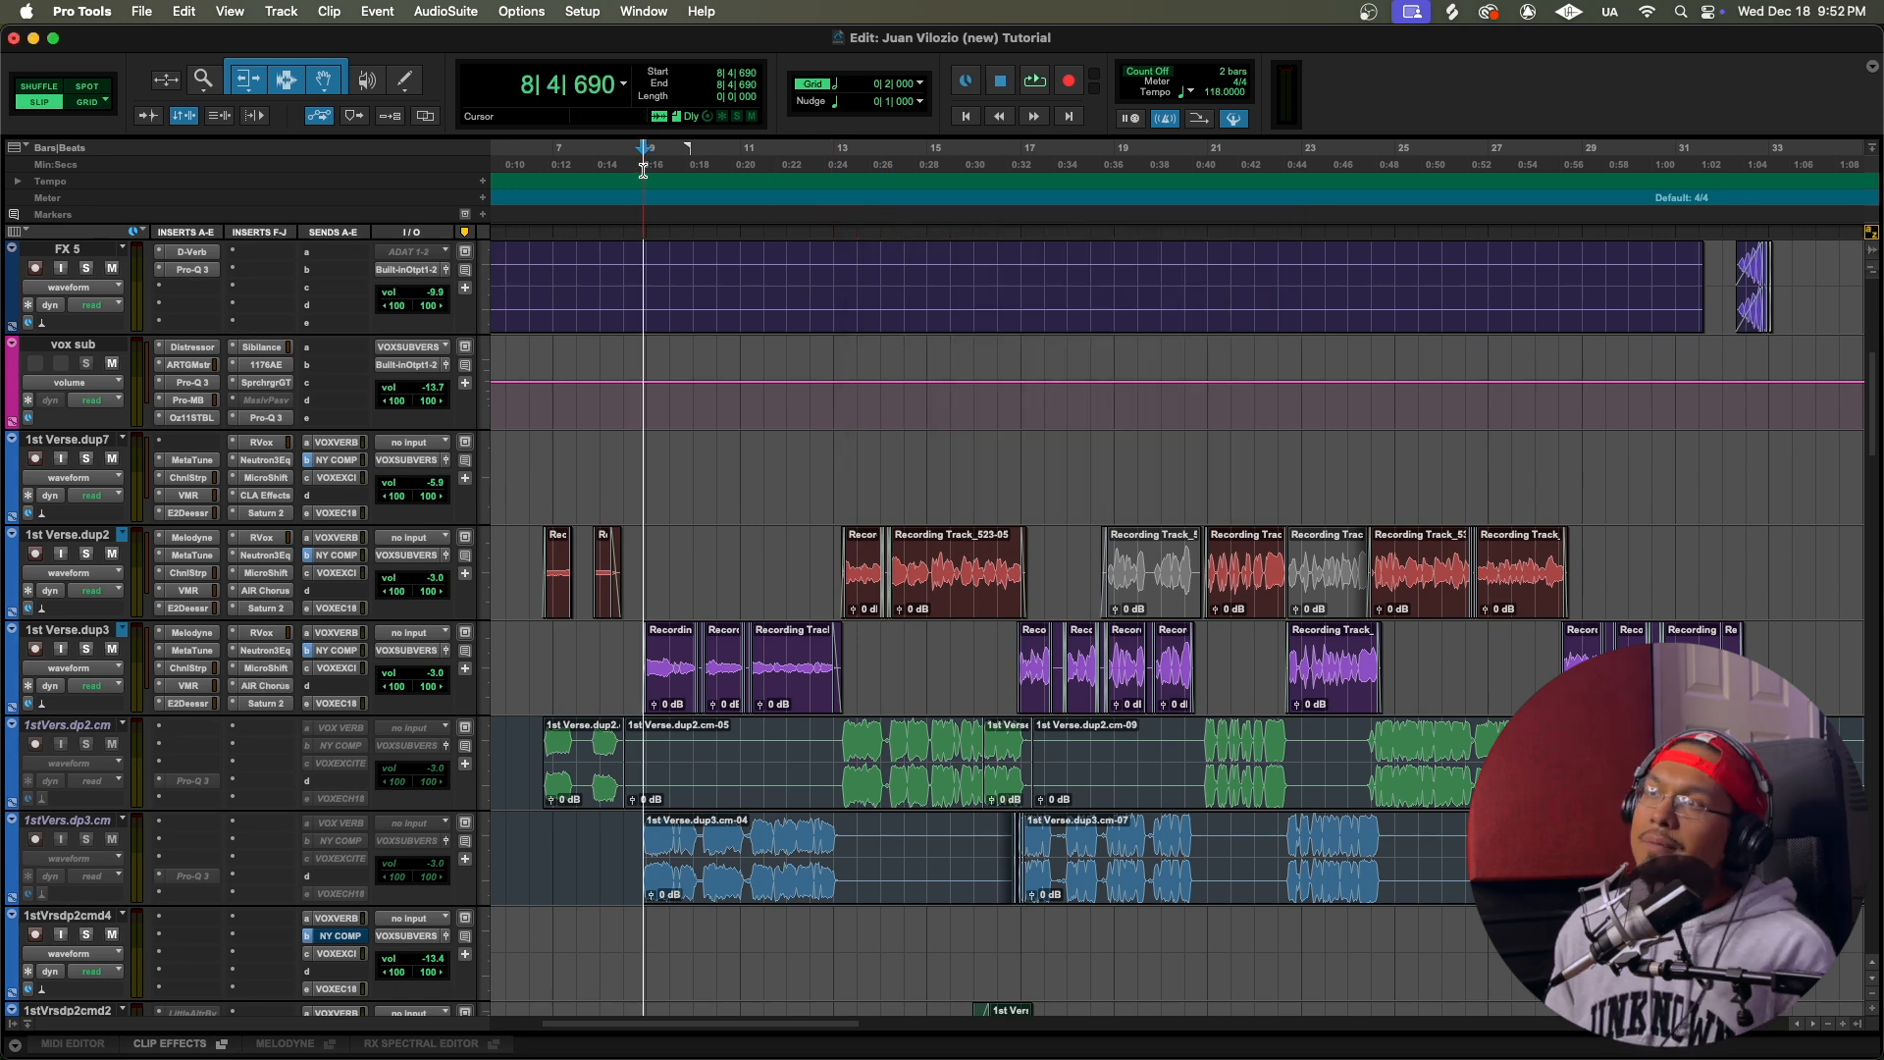
pyautogui.click(285, 703)
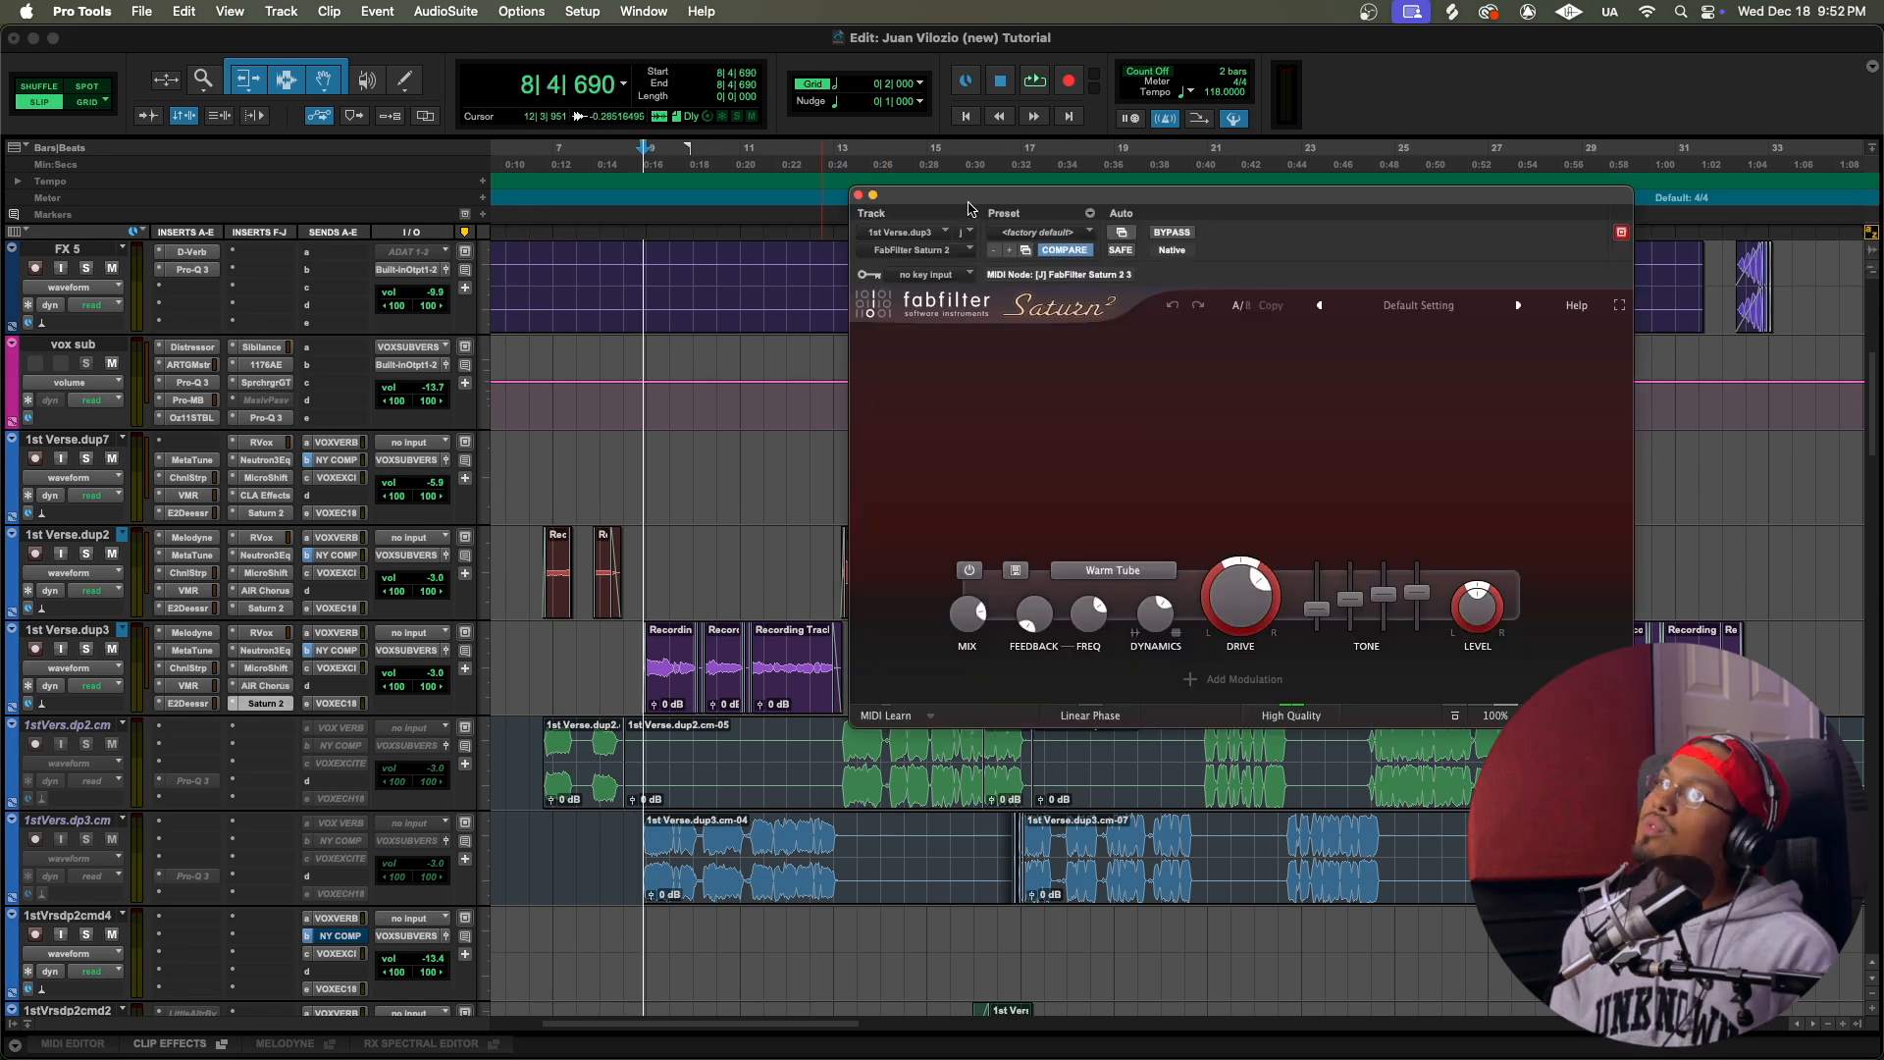
pyautogui.moveTo(968, 208); pyautogui.dragTo(978, 154)
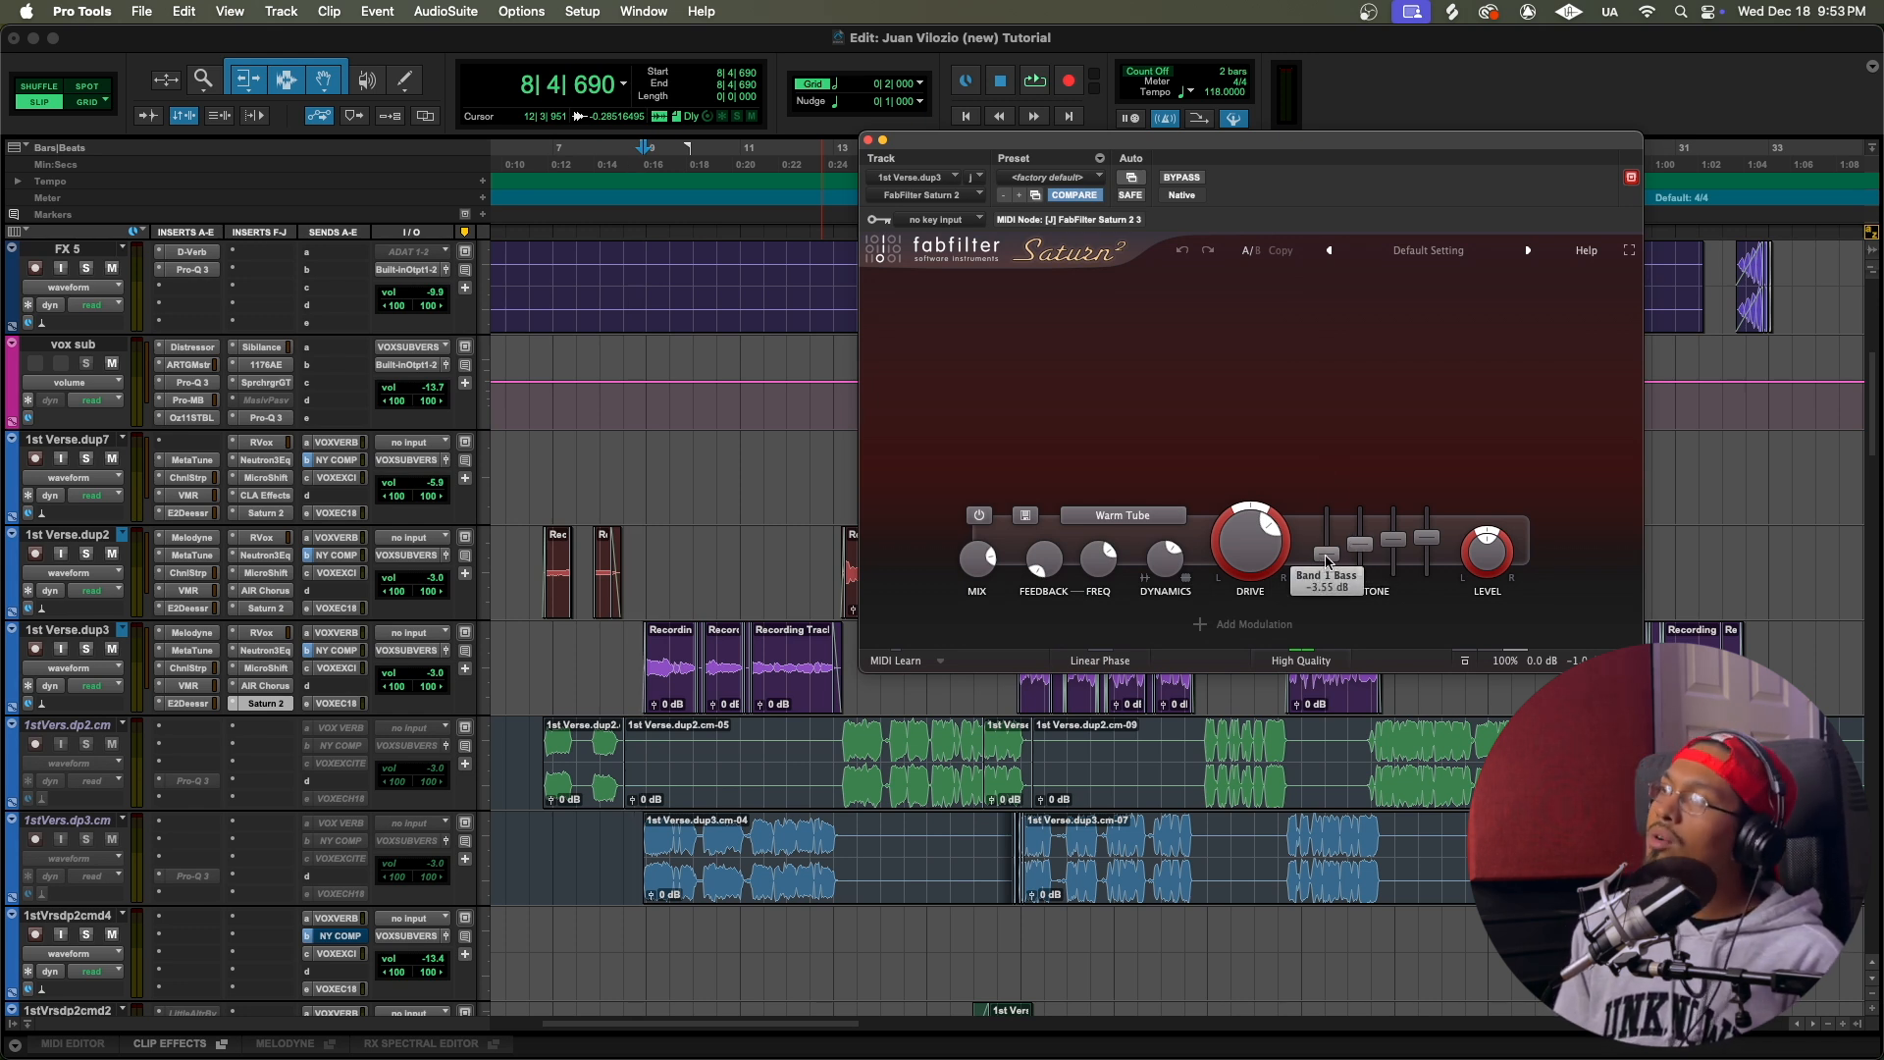
pyautogui.moveTo(1348, 552)
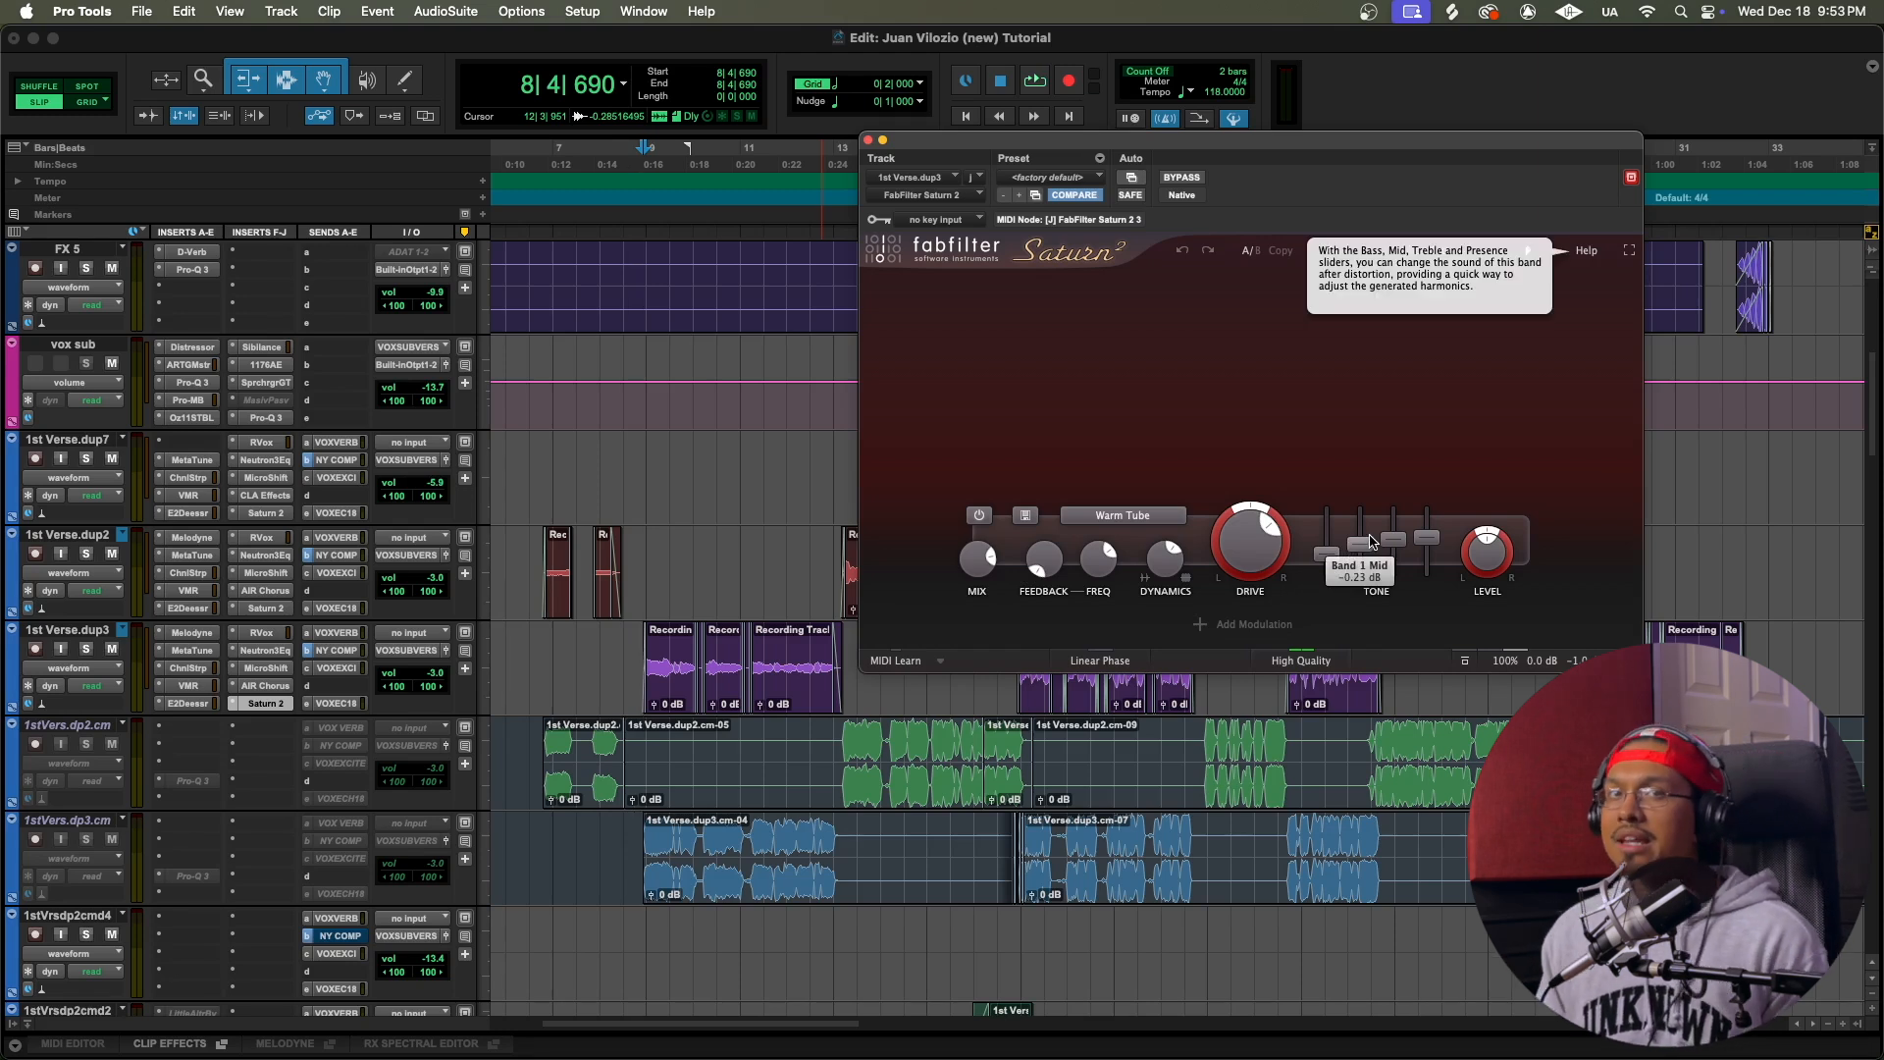
# Step: Compare the 1st Verse.dup3 vocal with Saturn 2 bypassed and active by playing from just before bar 9, and close the plug-in
pyautogui.press('space')
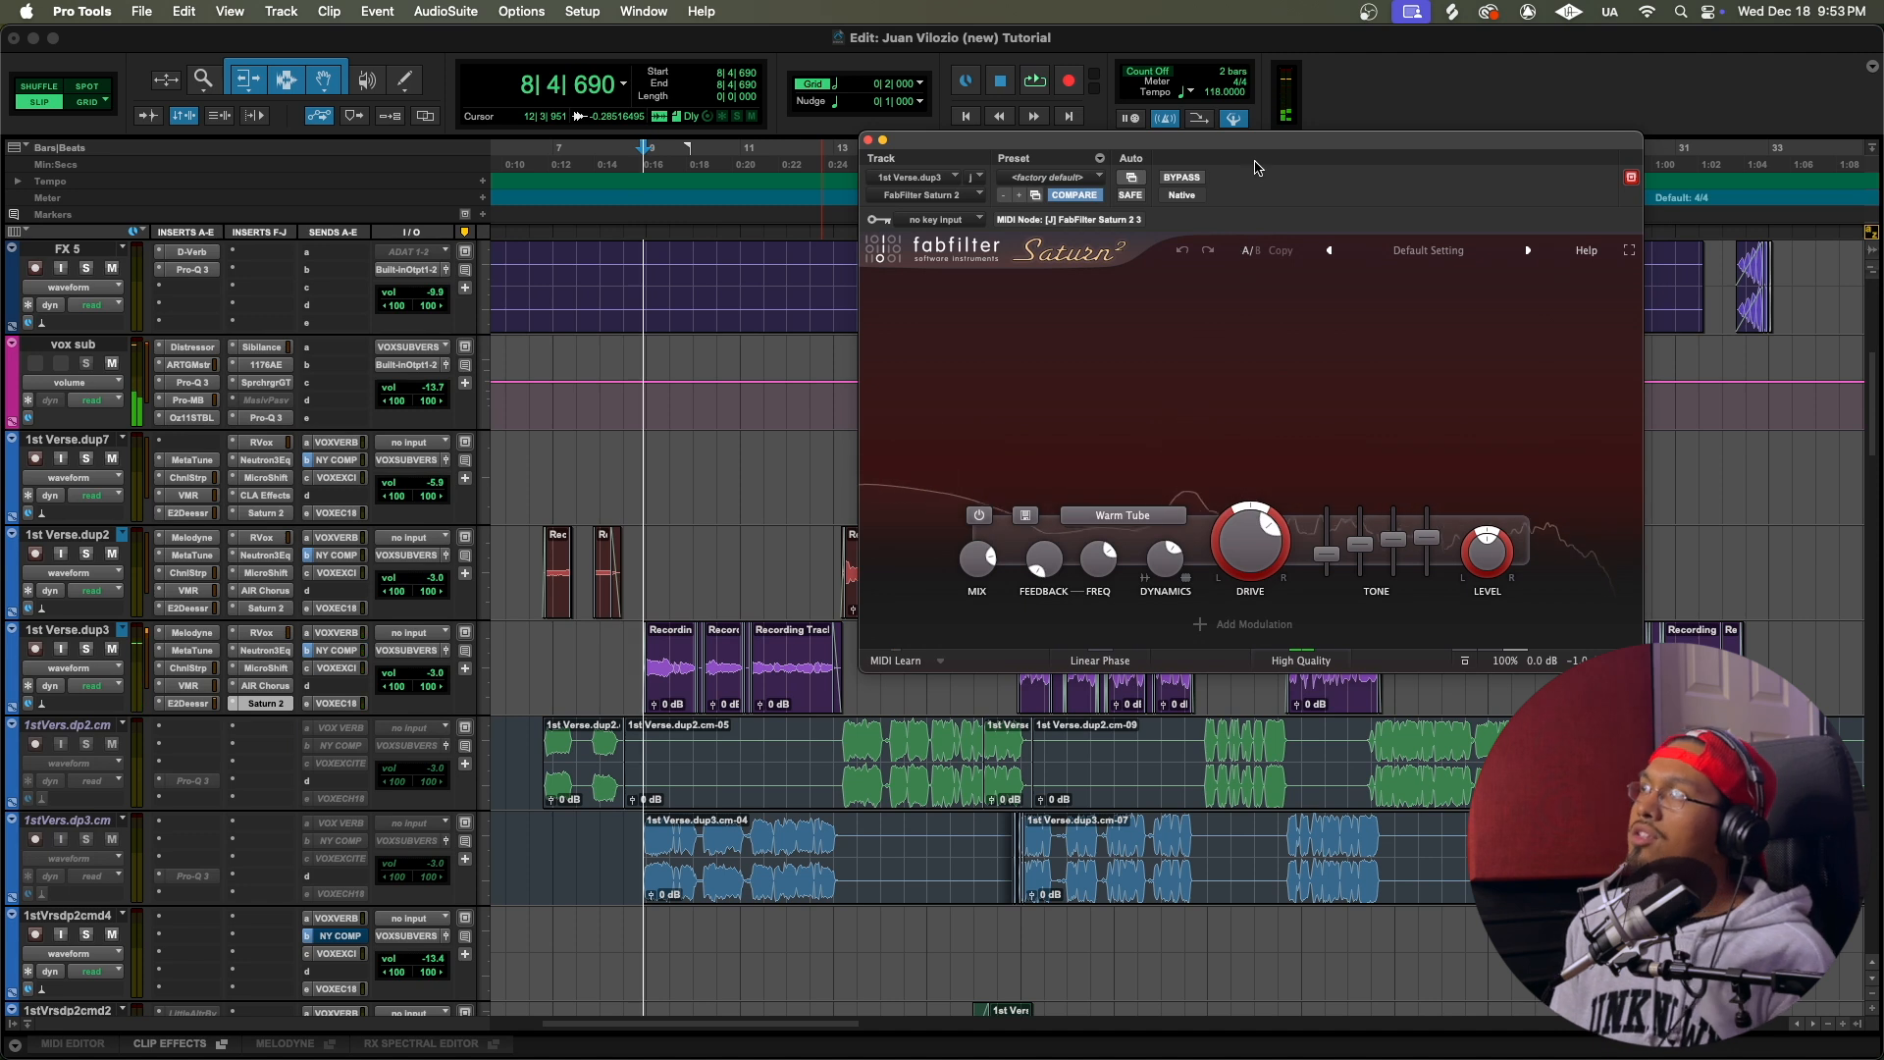
pyautogui.click(1180, 178)
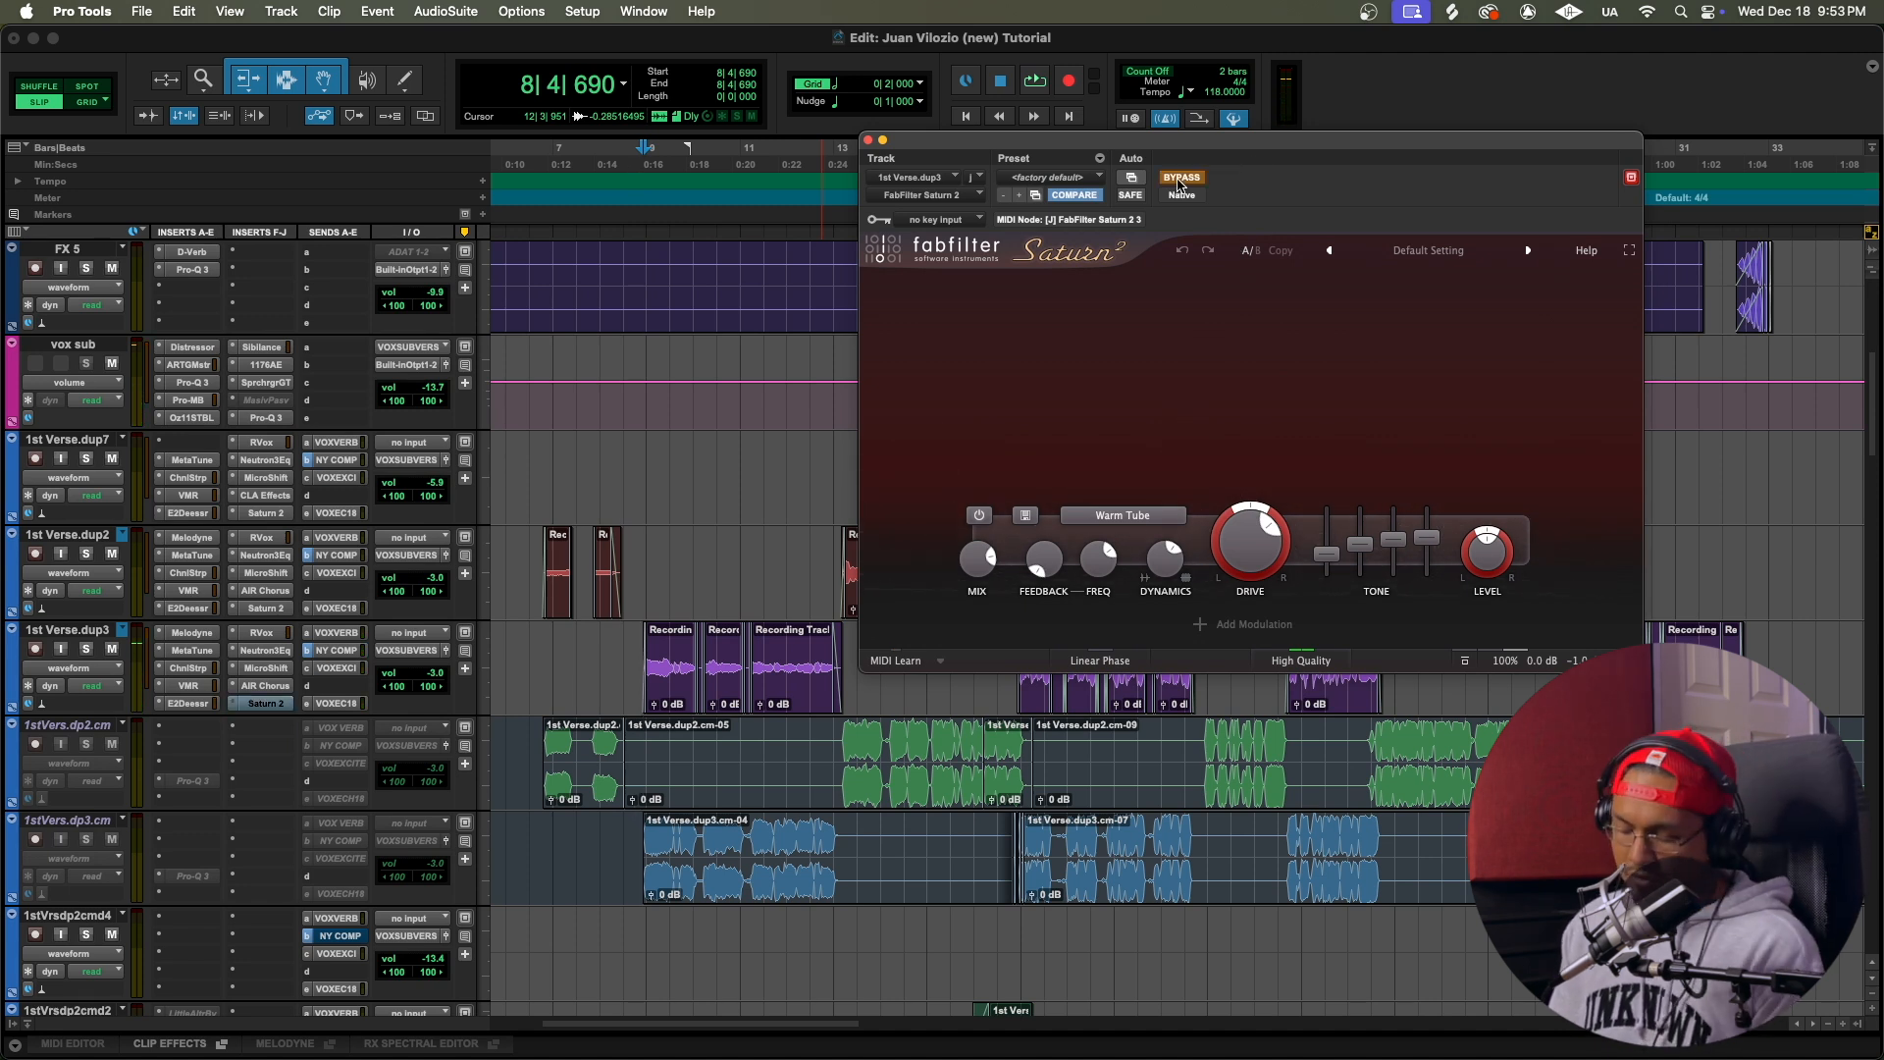
pyautogui.press('space')
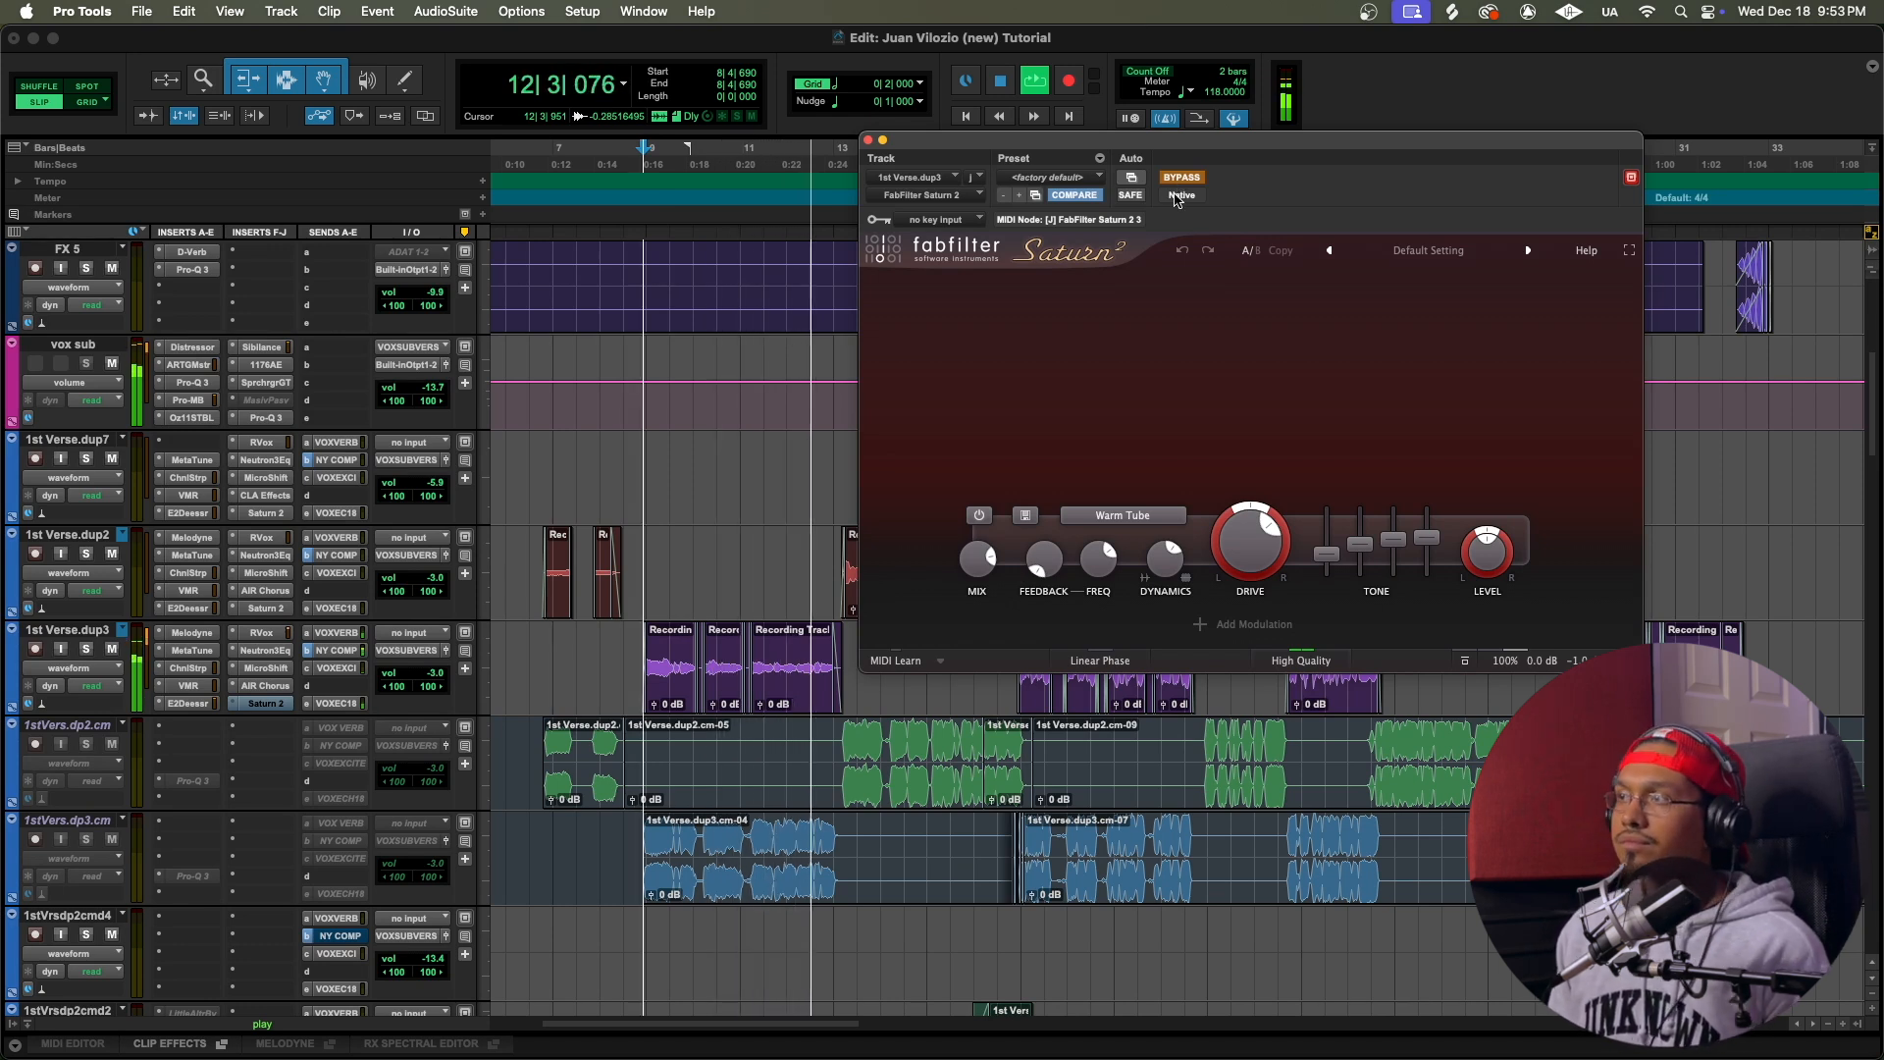
pyautogui.press('space')
pyautogui.click(1182, 180)
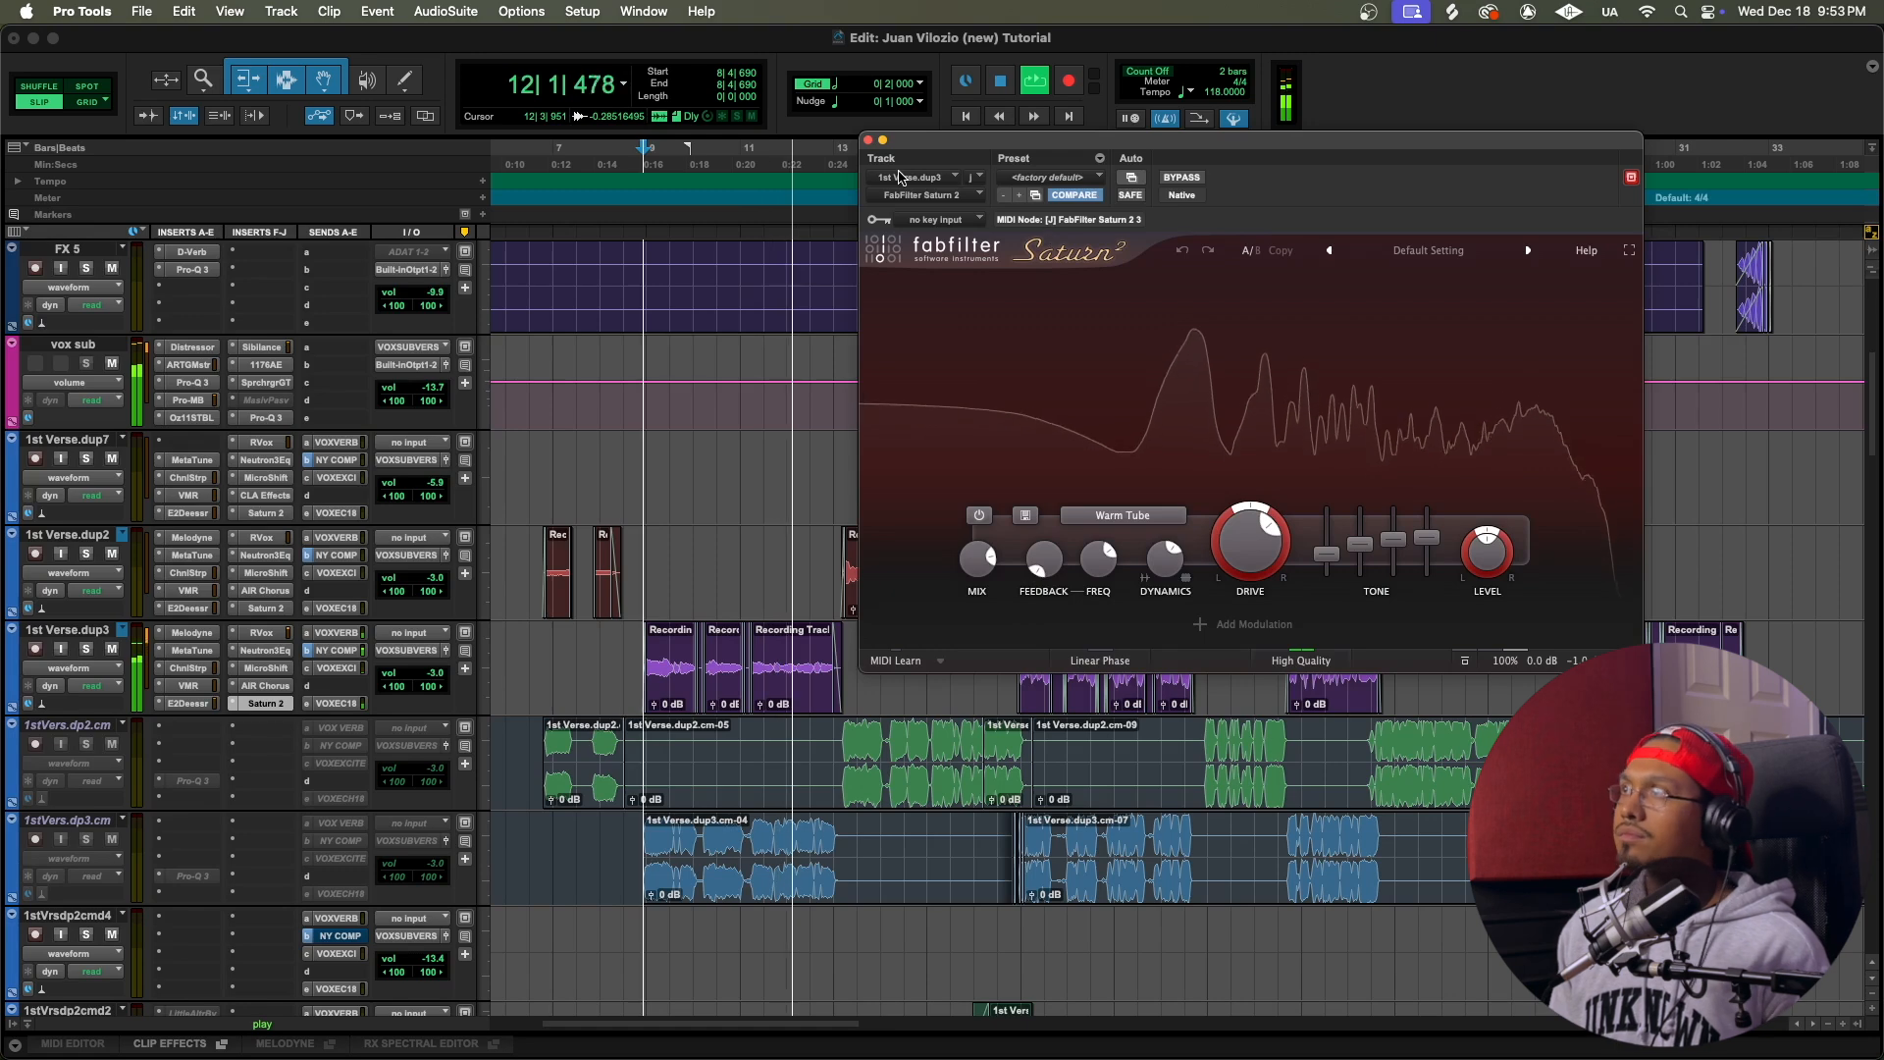
pyautogui.press('space')
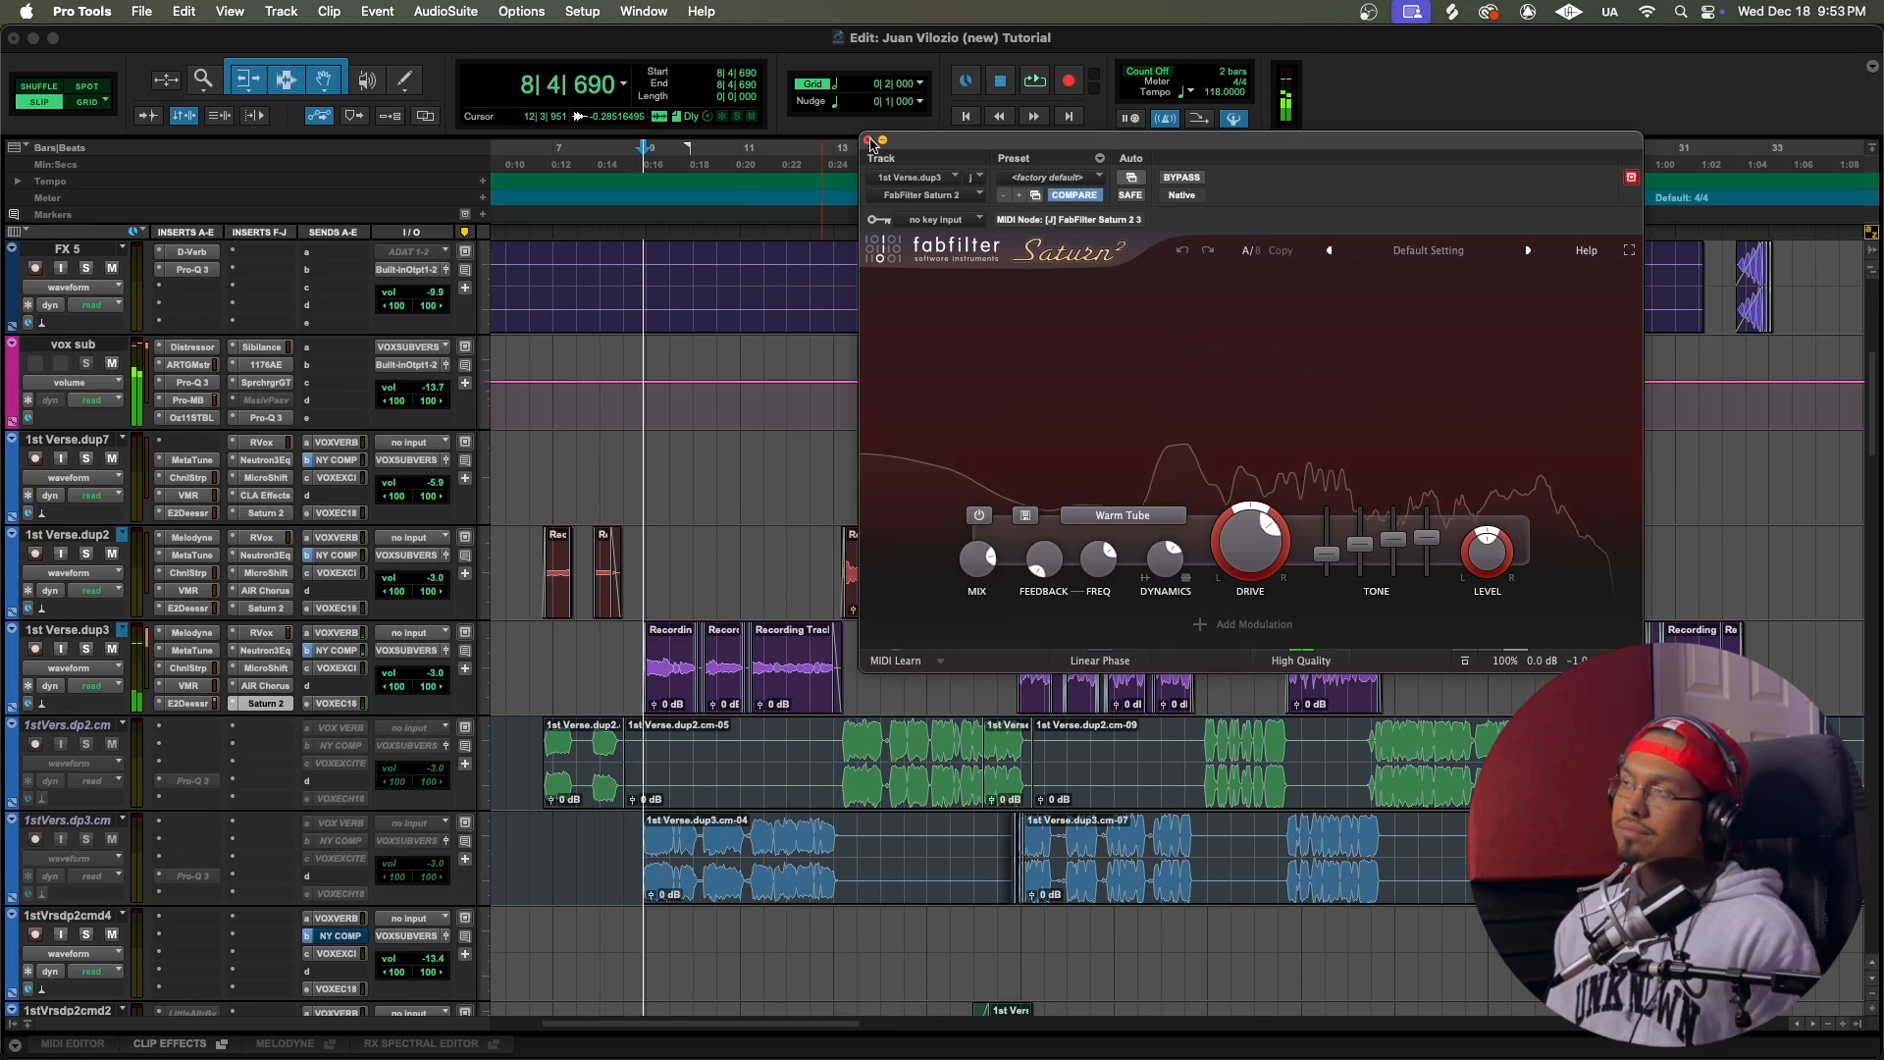
pyautogui.click(870, 143)
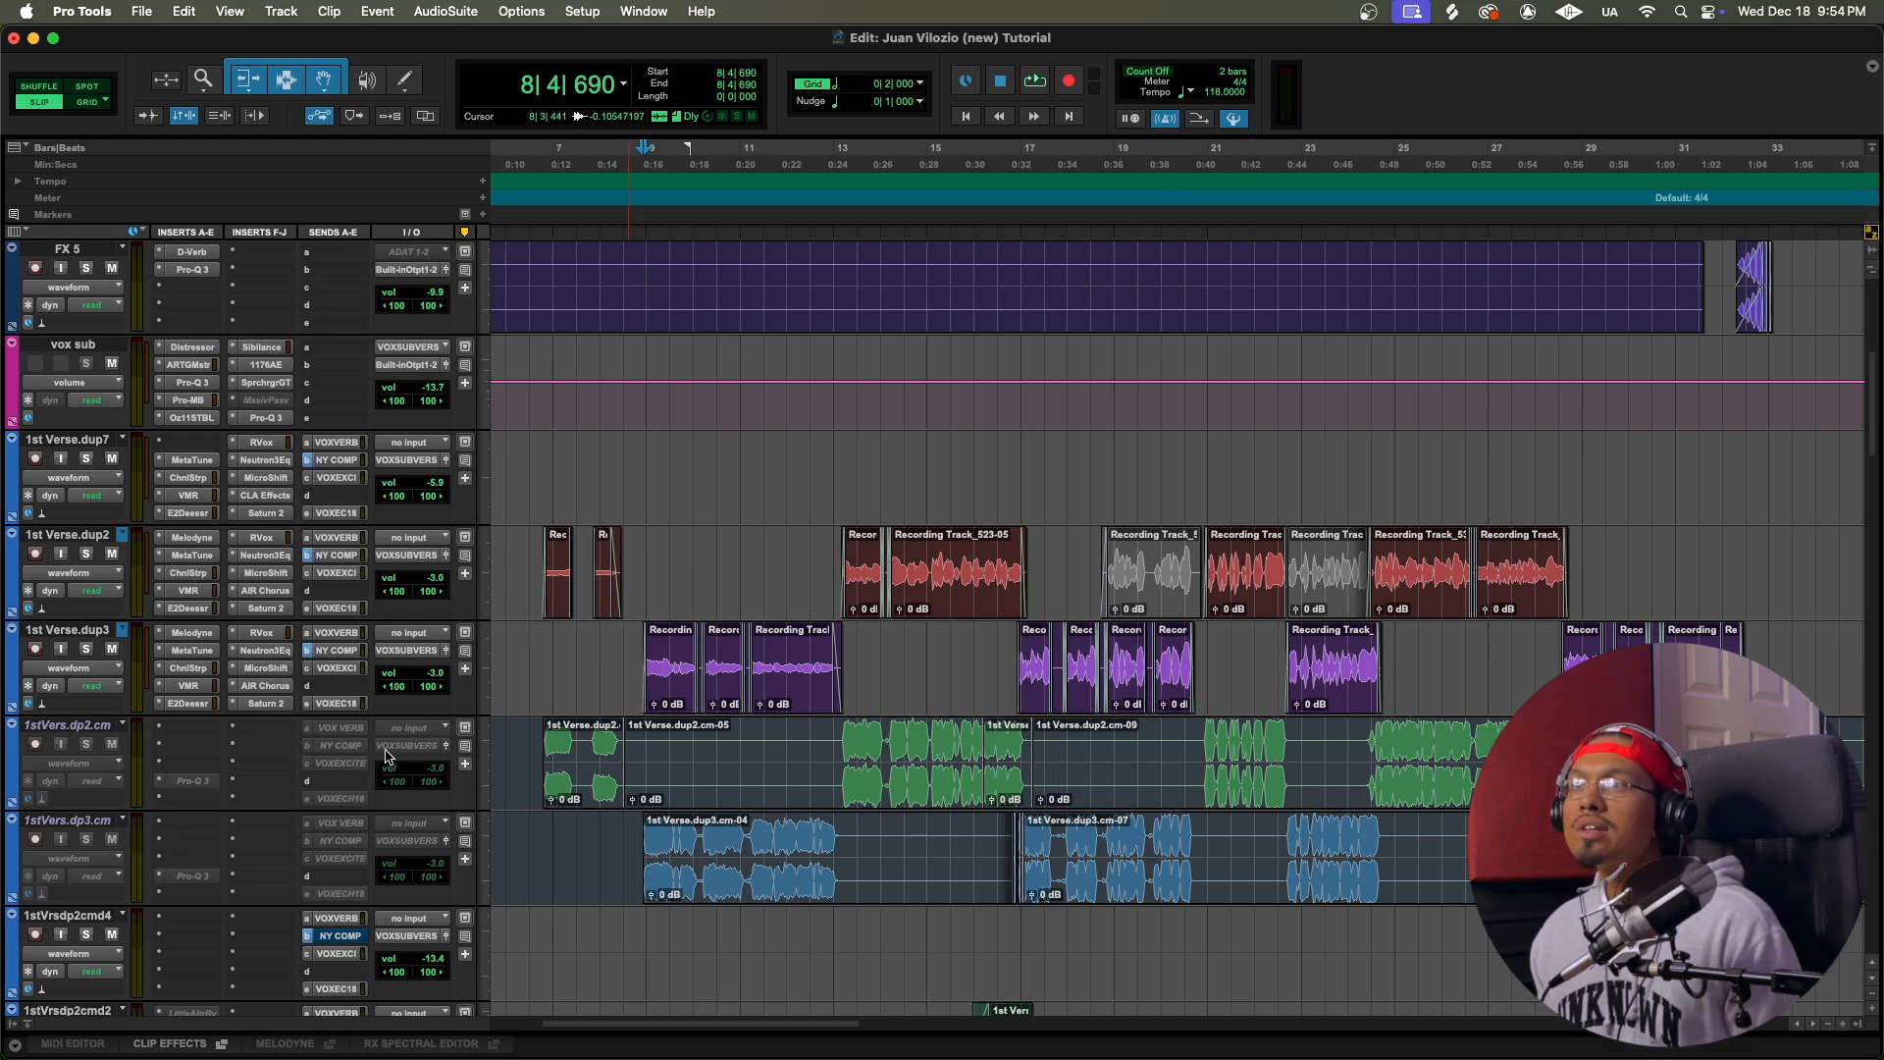
# Step: Solo 1stVers.dp7 in the Mix window and make the VOX VERB return solo-safe
pyautogui.press('super+equal')
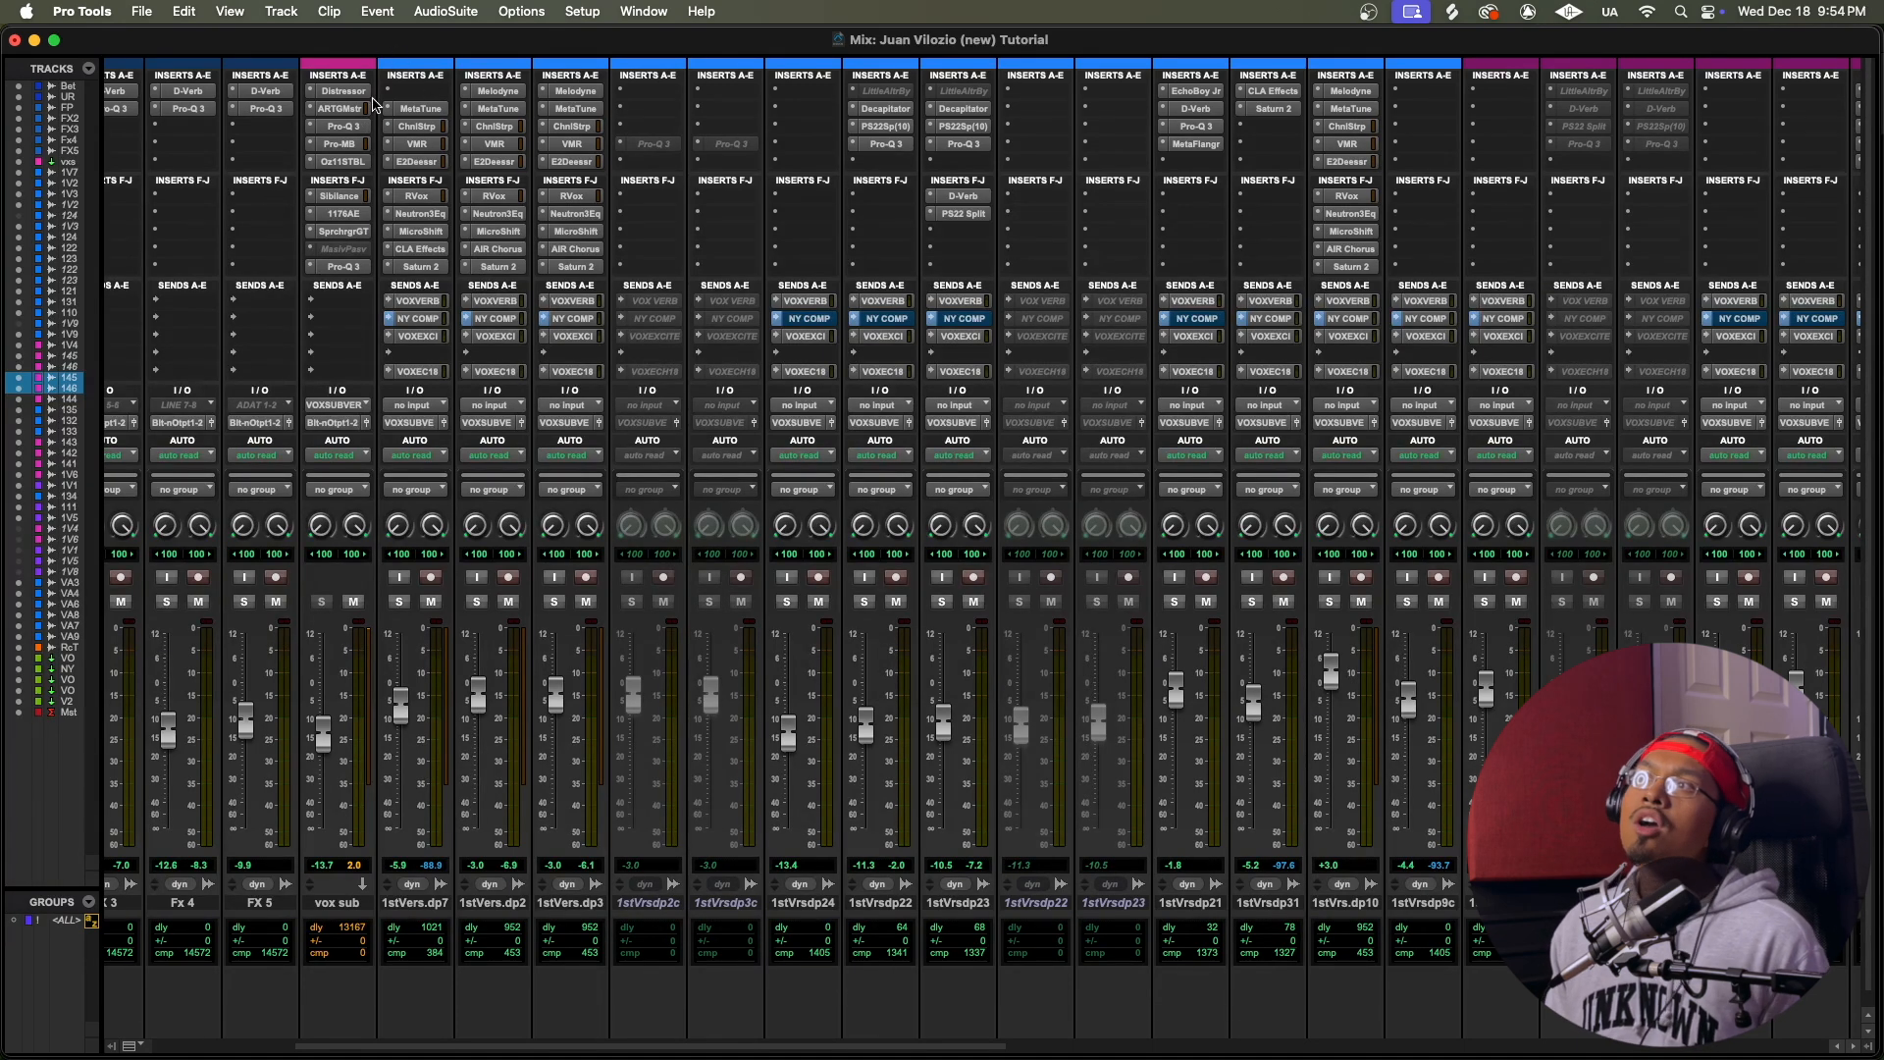
pyautogui.hscroll(1, 412, 148)
pyautogui.hscroll(1, 412, 147)
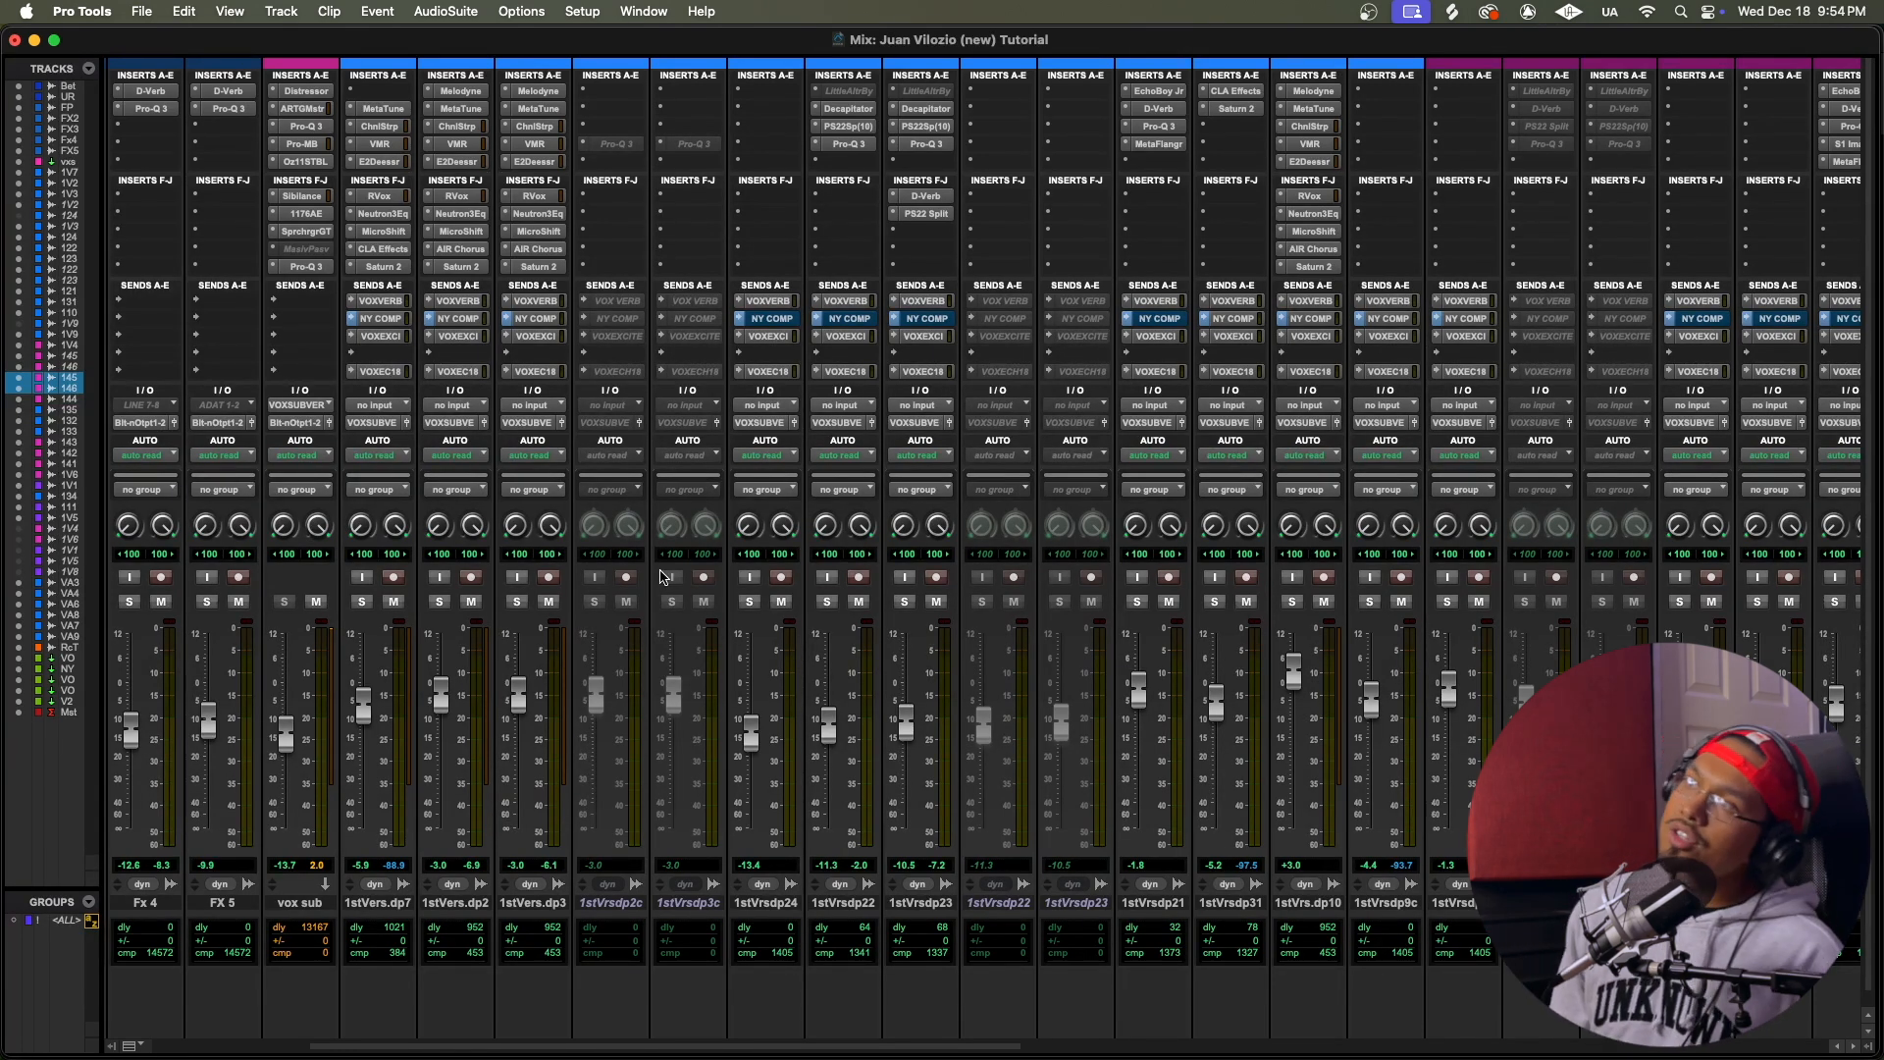
pyautogui.hscroll(2, 684, 549)
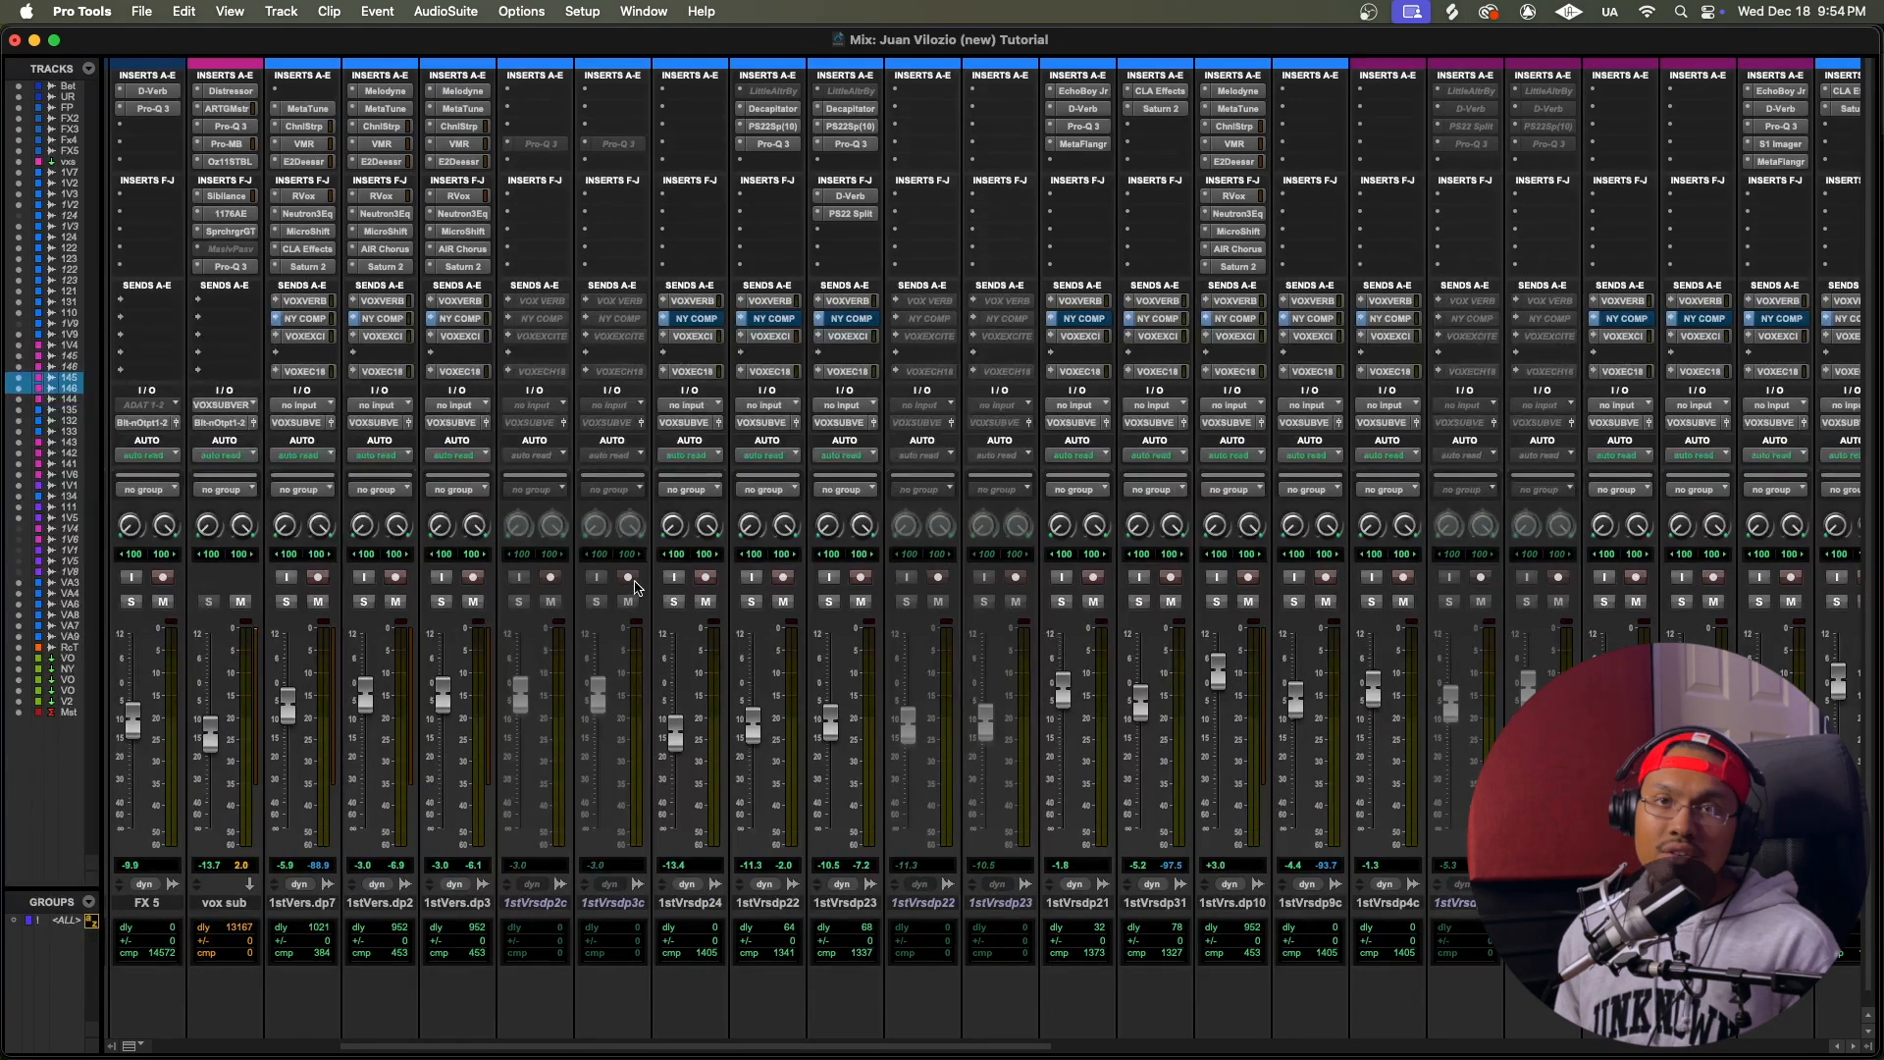
pyautogui.hscroll(10, 633, 586)
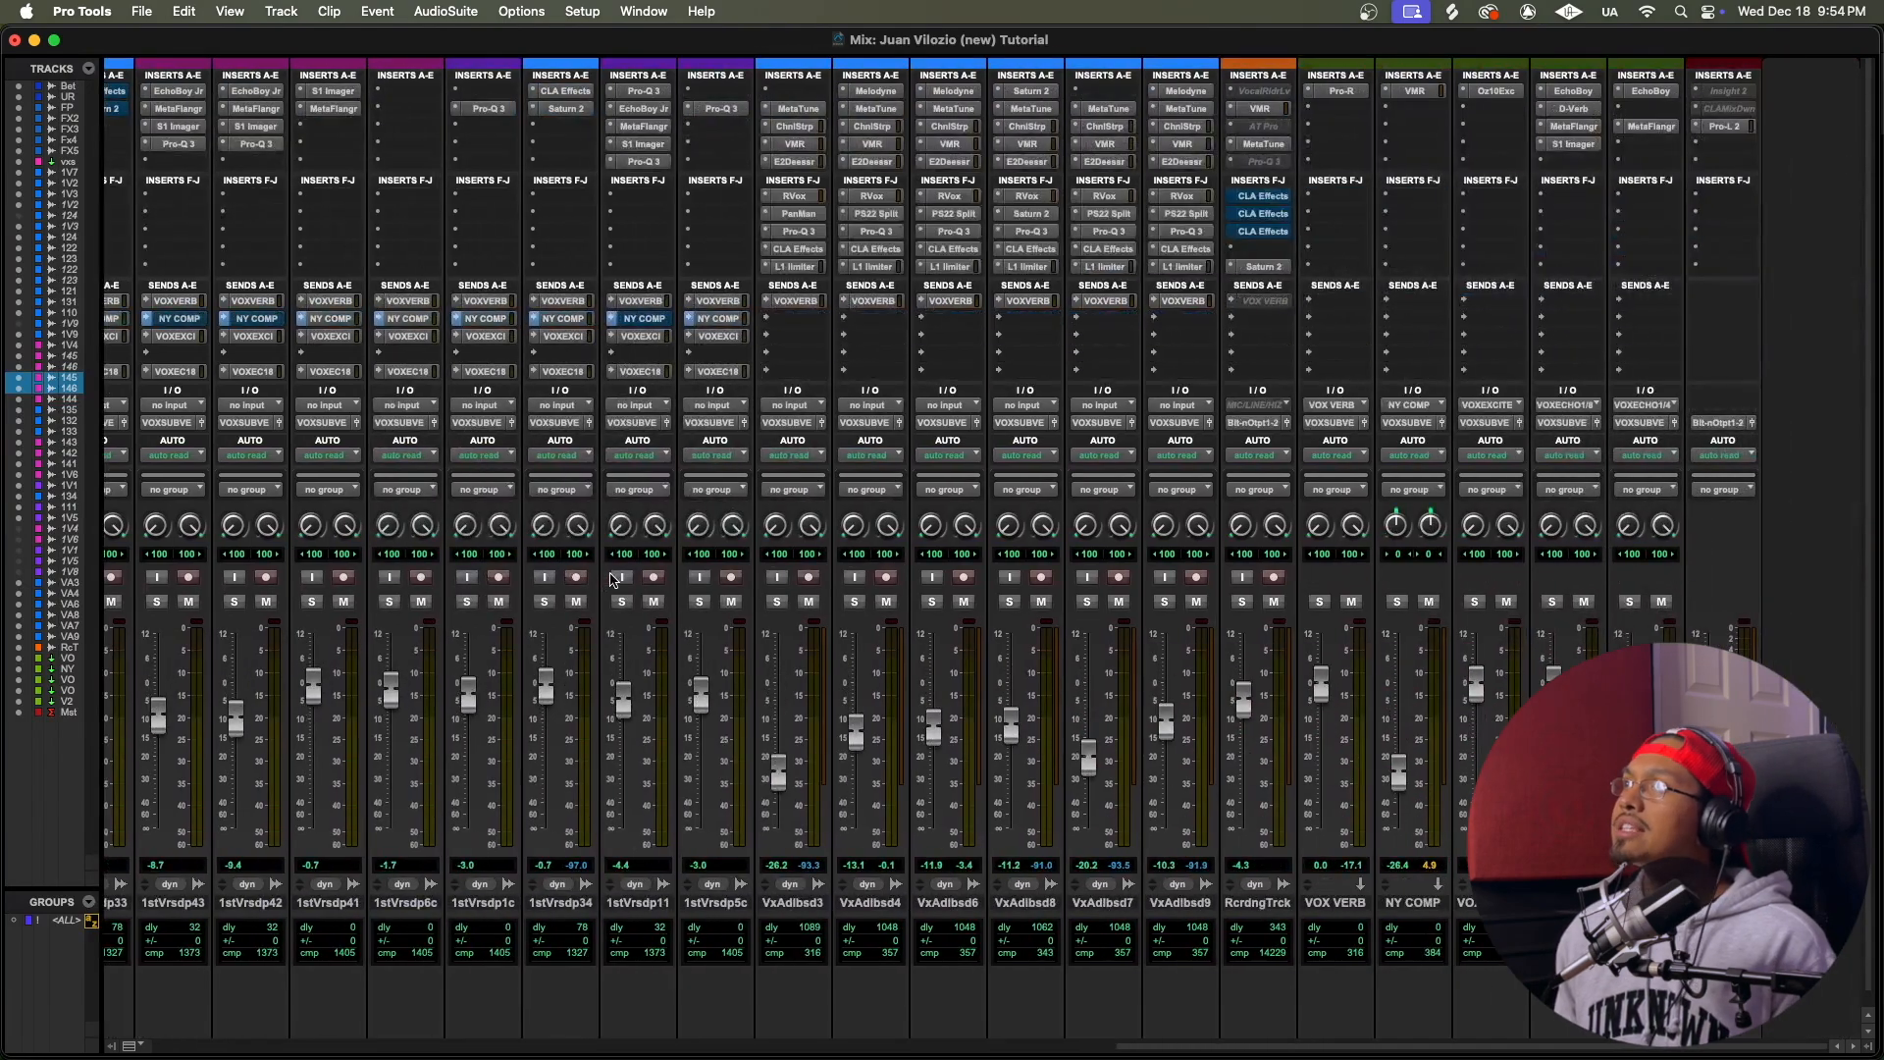
pyautogui.hscroll(-12, 610, 579)
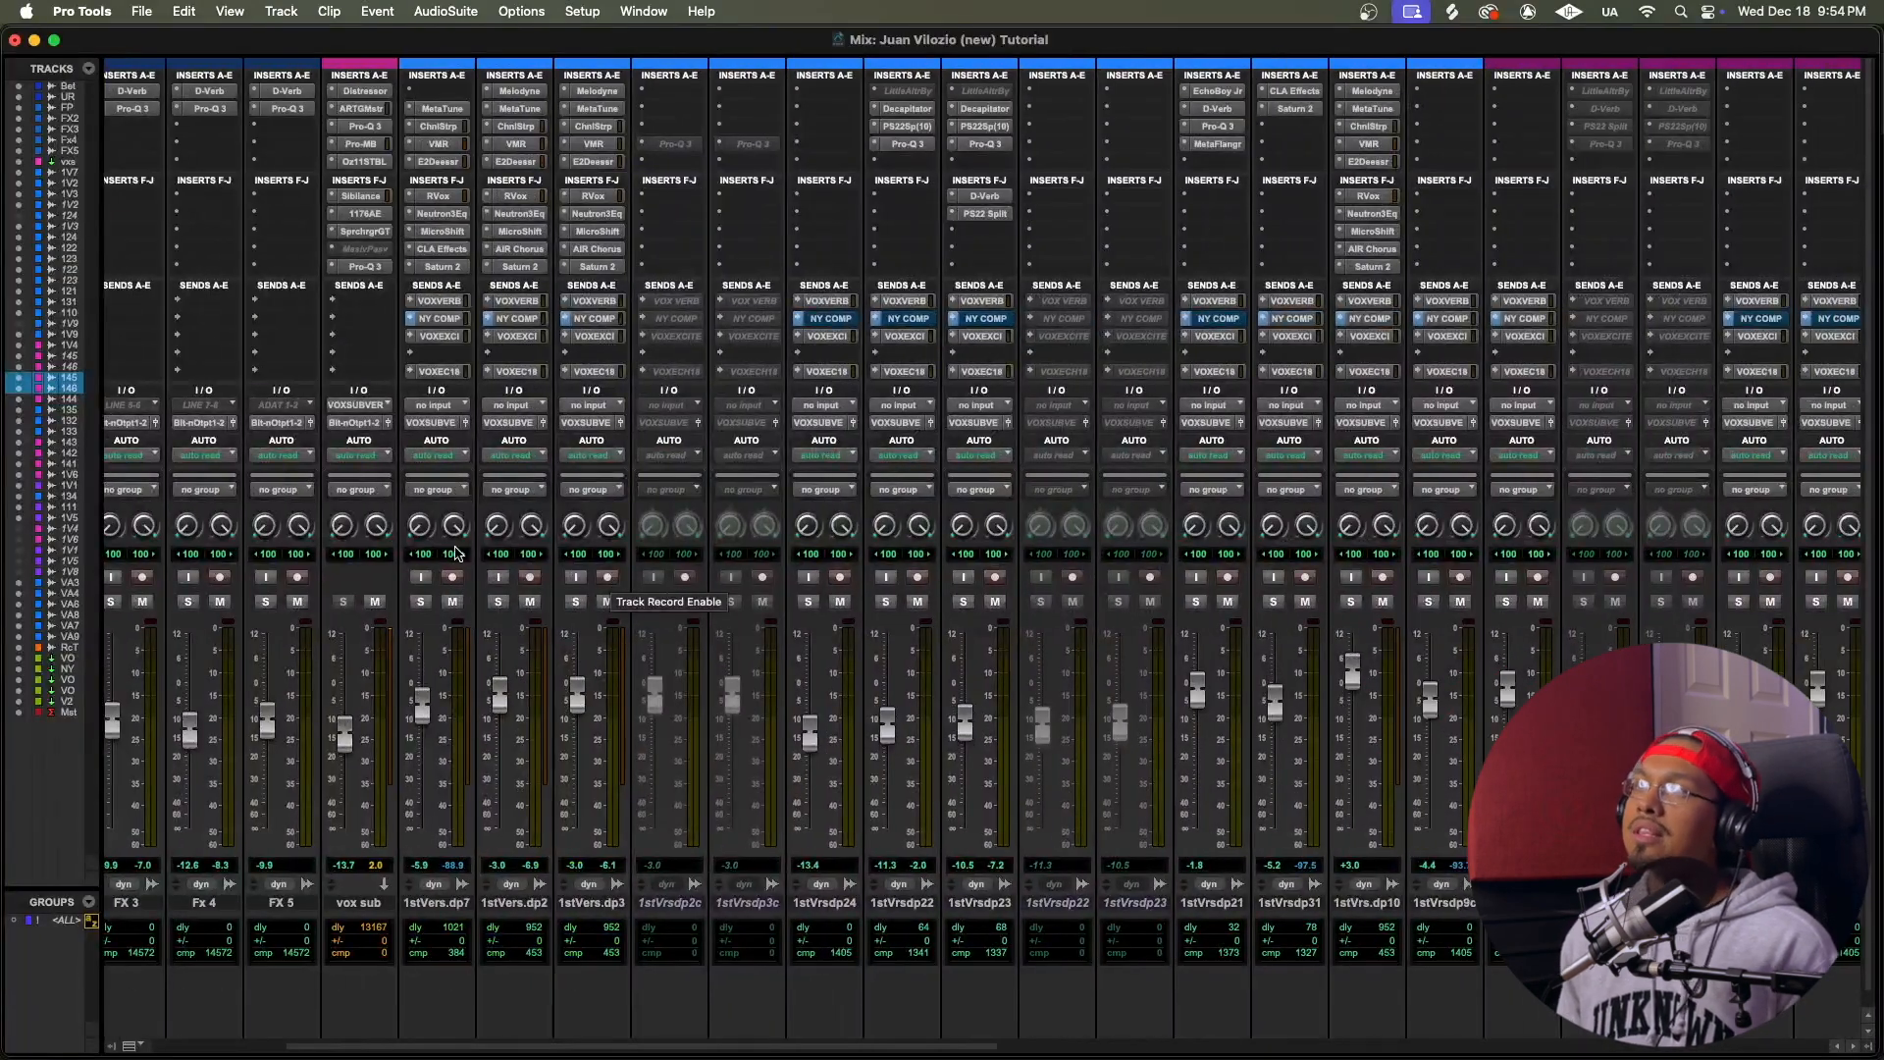
pyautogui.click(421, 600)
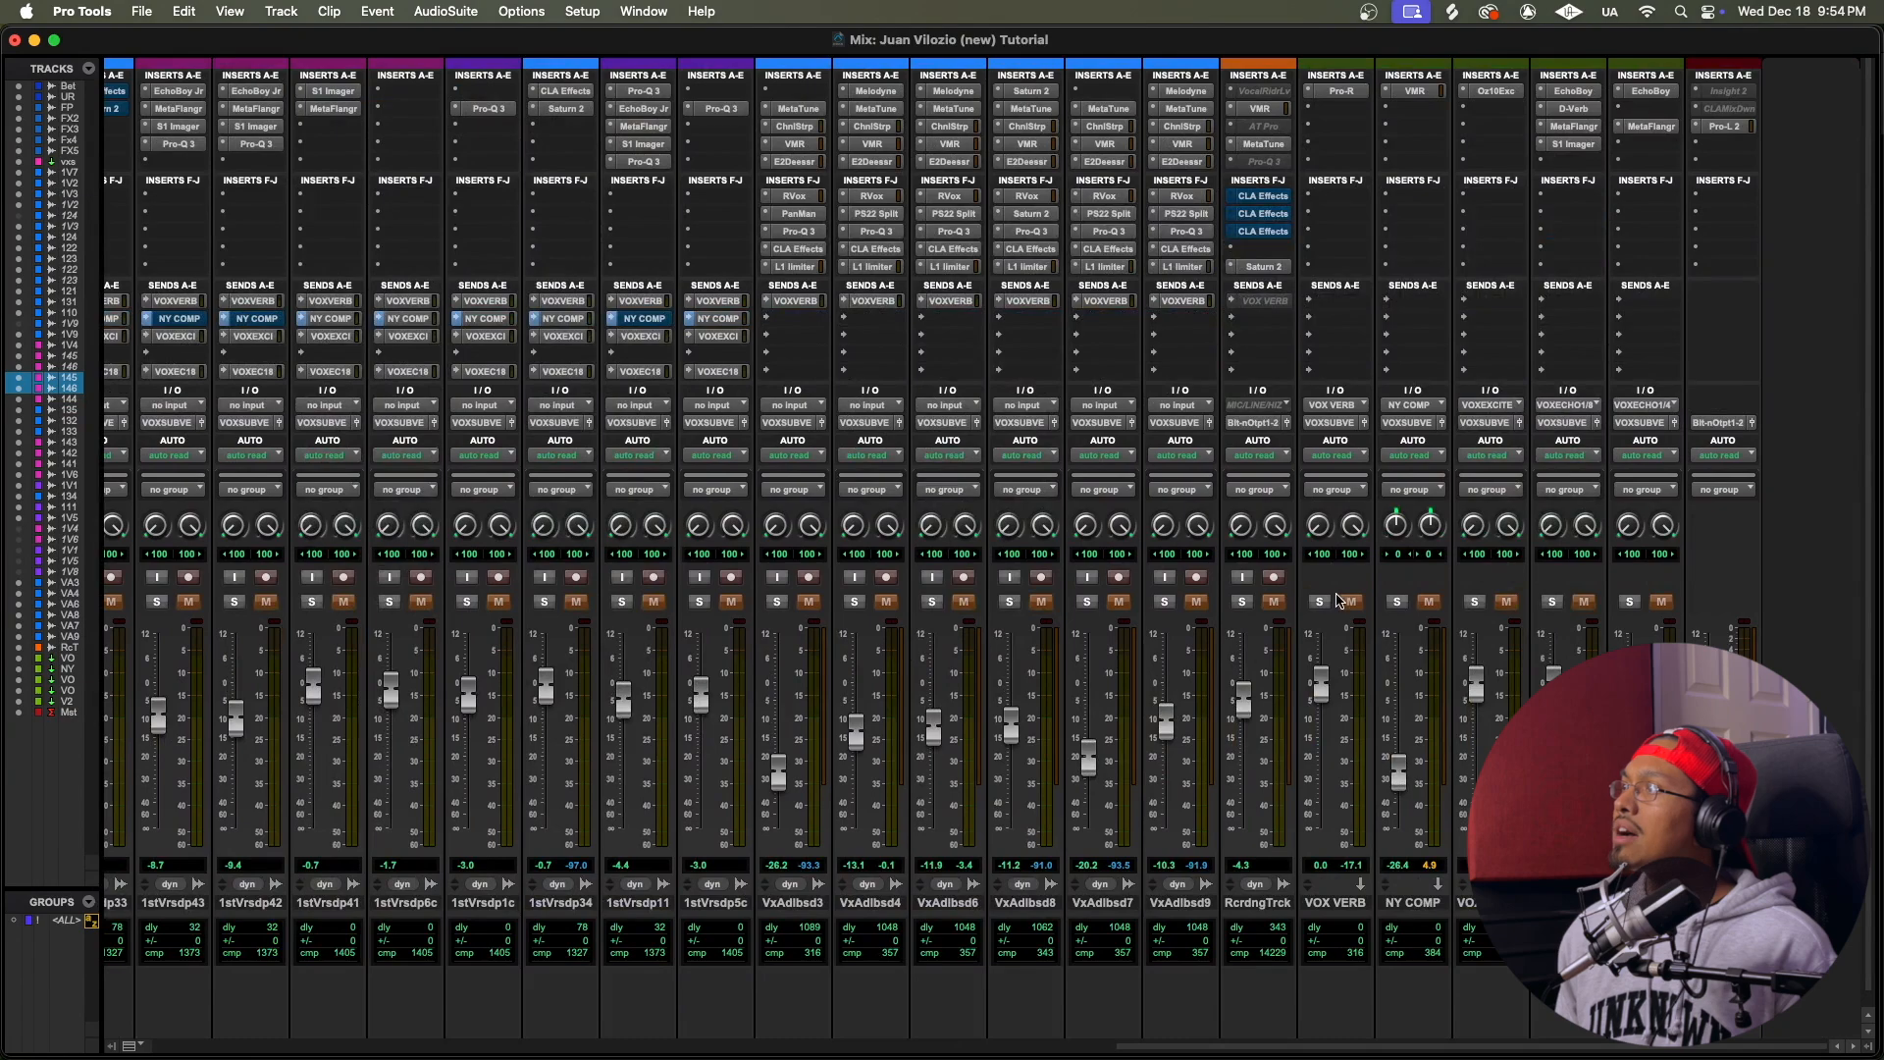
pyautogui.keyDown('super'); pyautogui.click(1321, 602); pyautogui.keyUp('super')
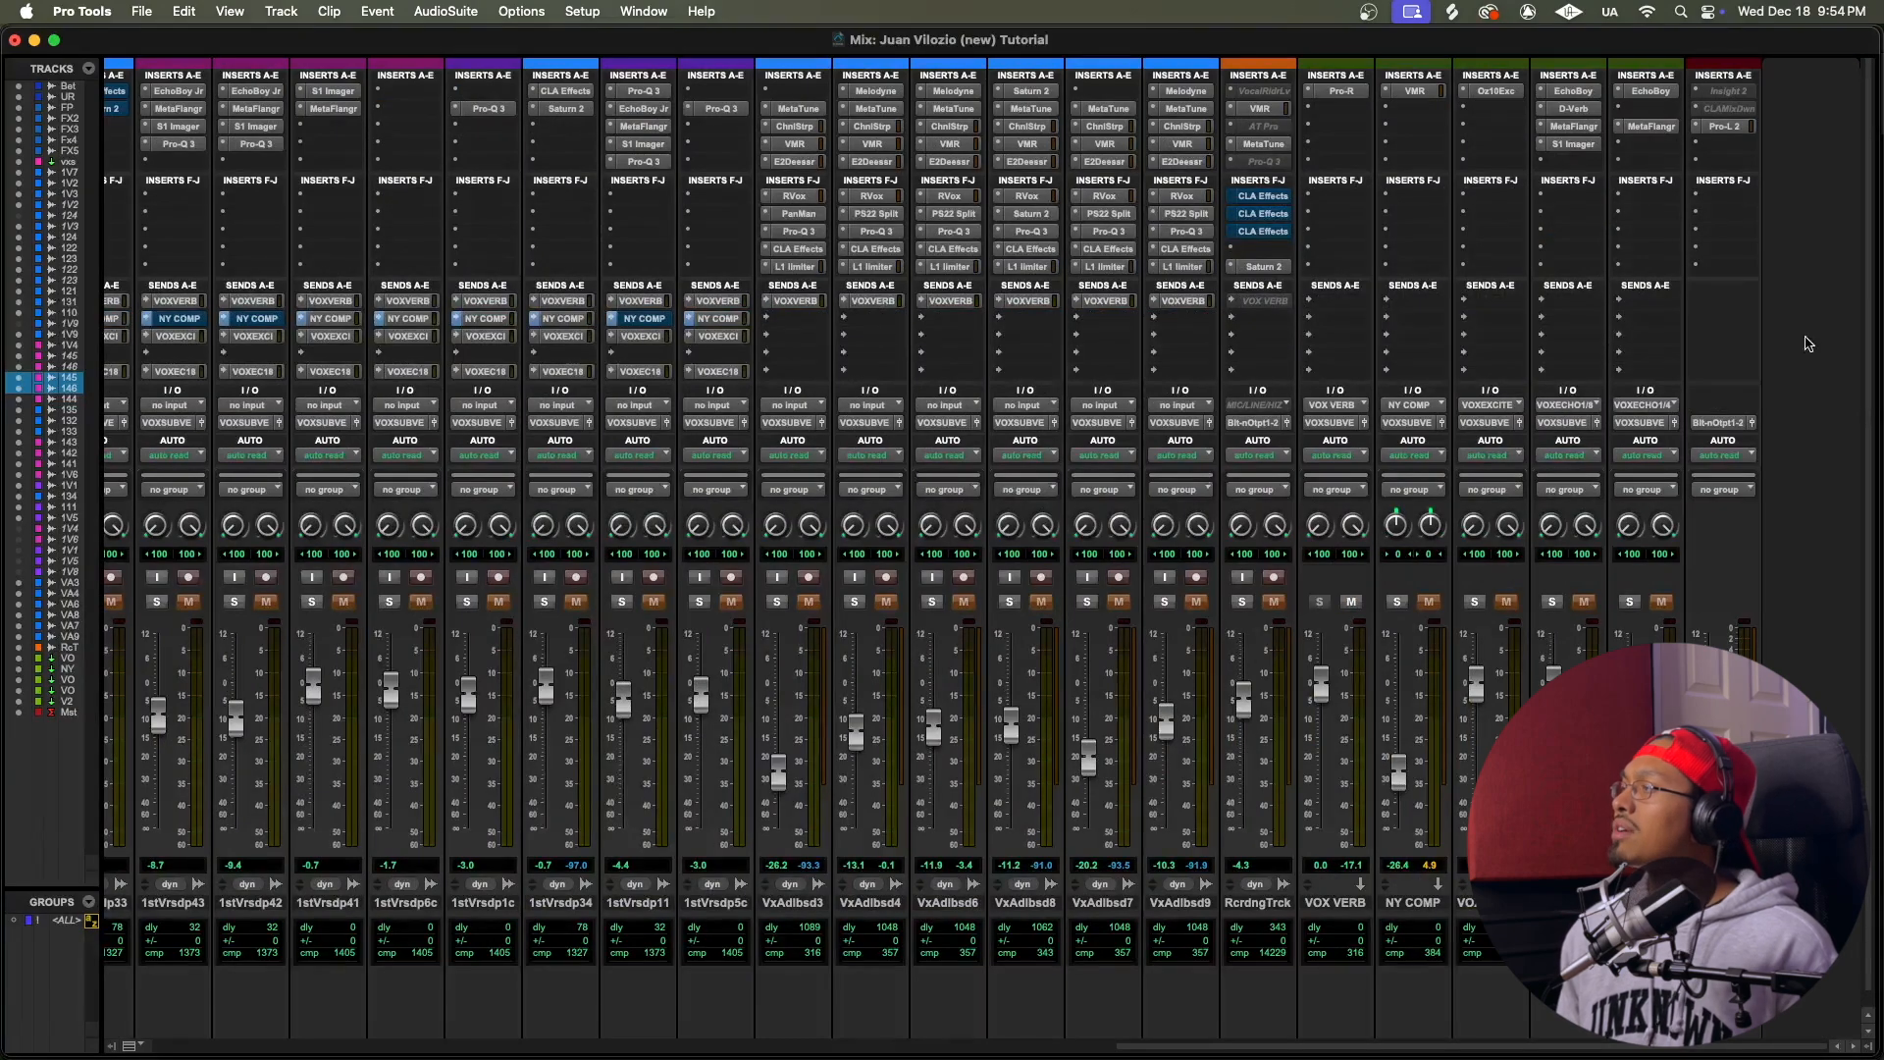
# Step: Move the solo to 1st Verse.dup2 and 1st Verse.dup3 in the Edit window and play from just before bar 9
pyautogui.press('super+equal')
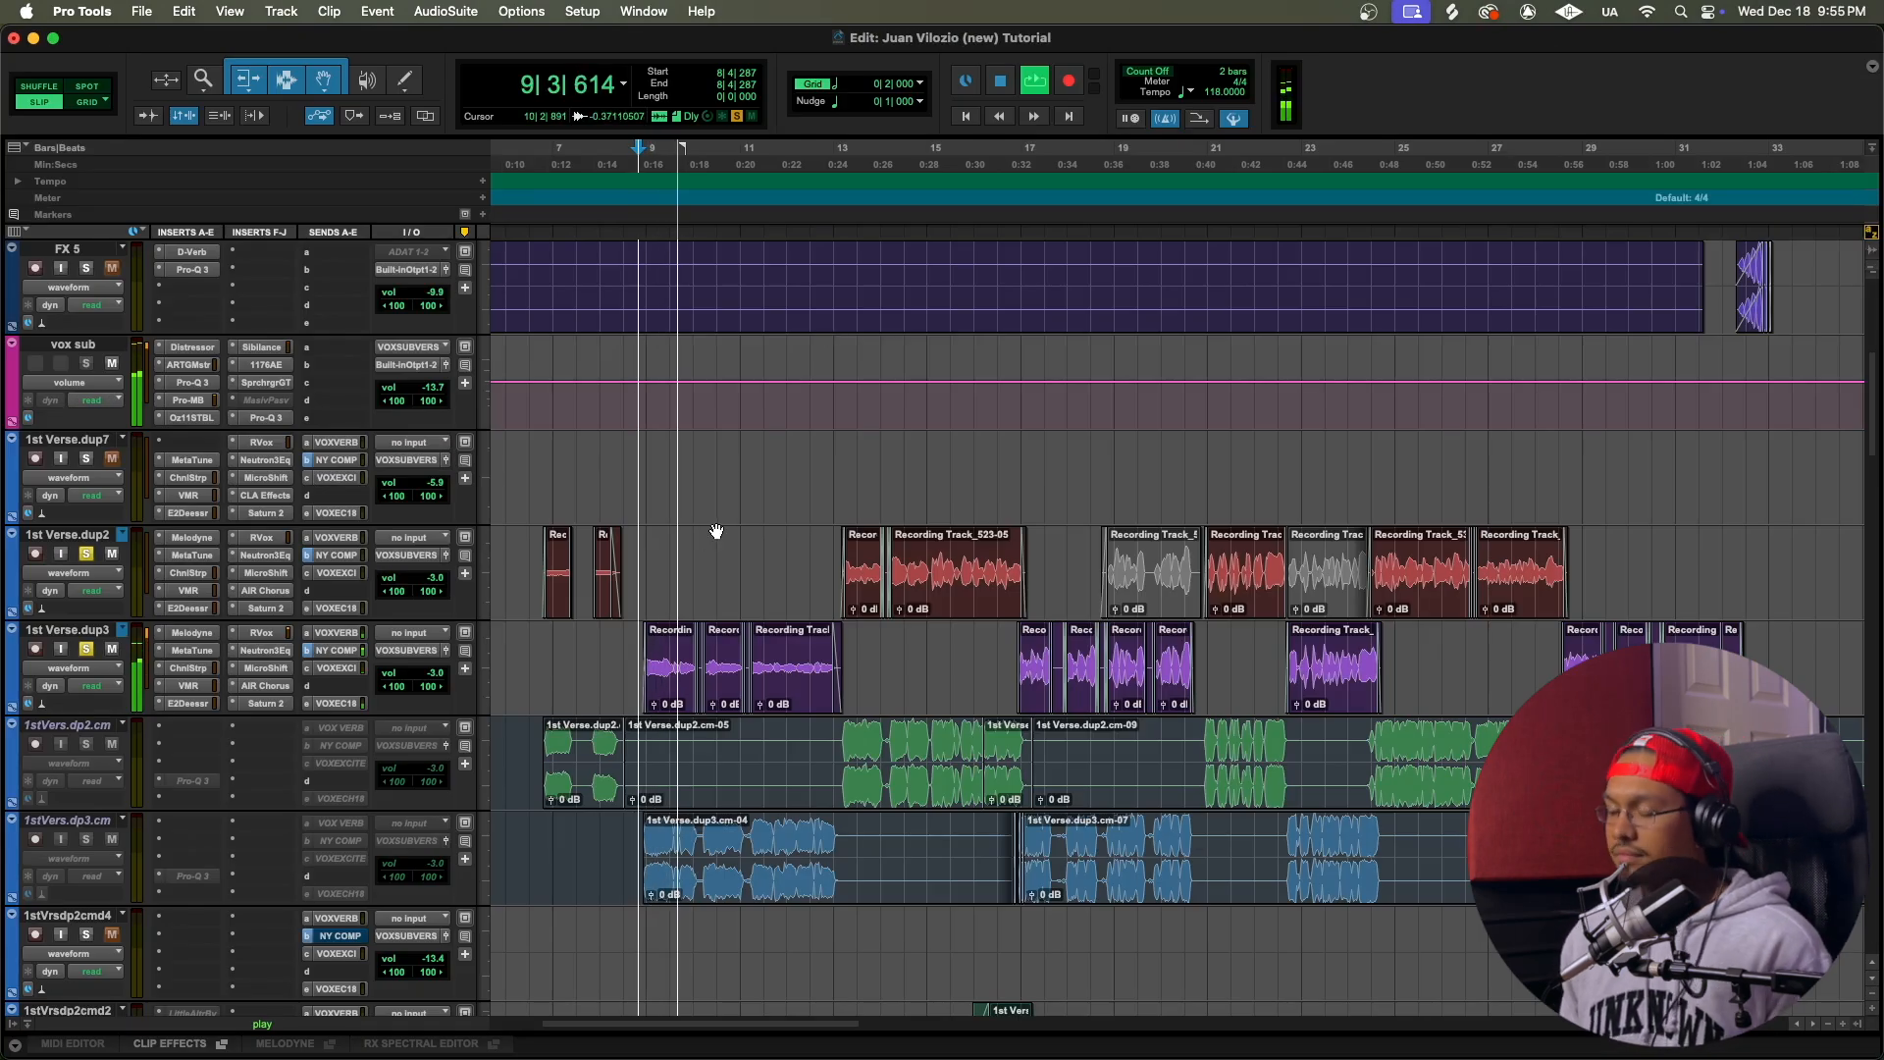
pyautogui.press('super+equal')
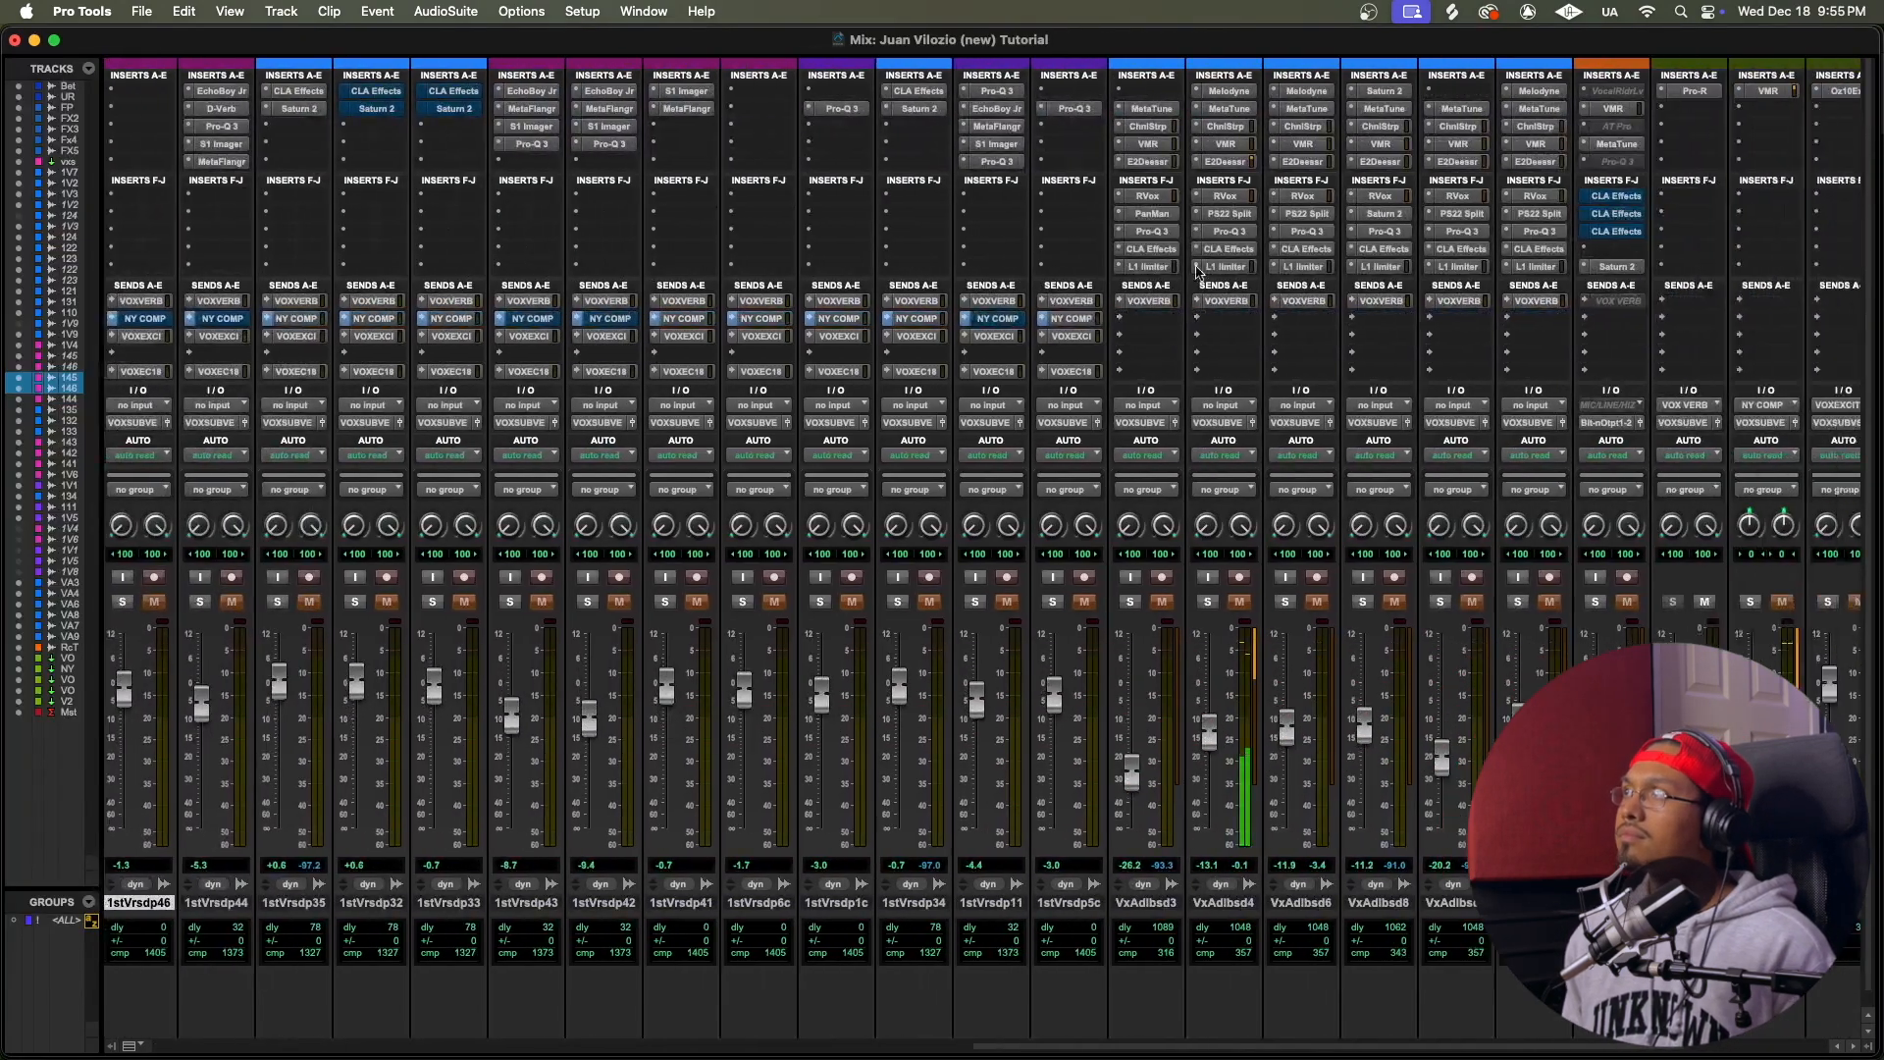
# Step: Compare the playing vocals with the VOX VERB return muted and unmuted in the Mix window
pyautogui.hscroll(5, 1197, 272)
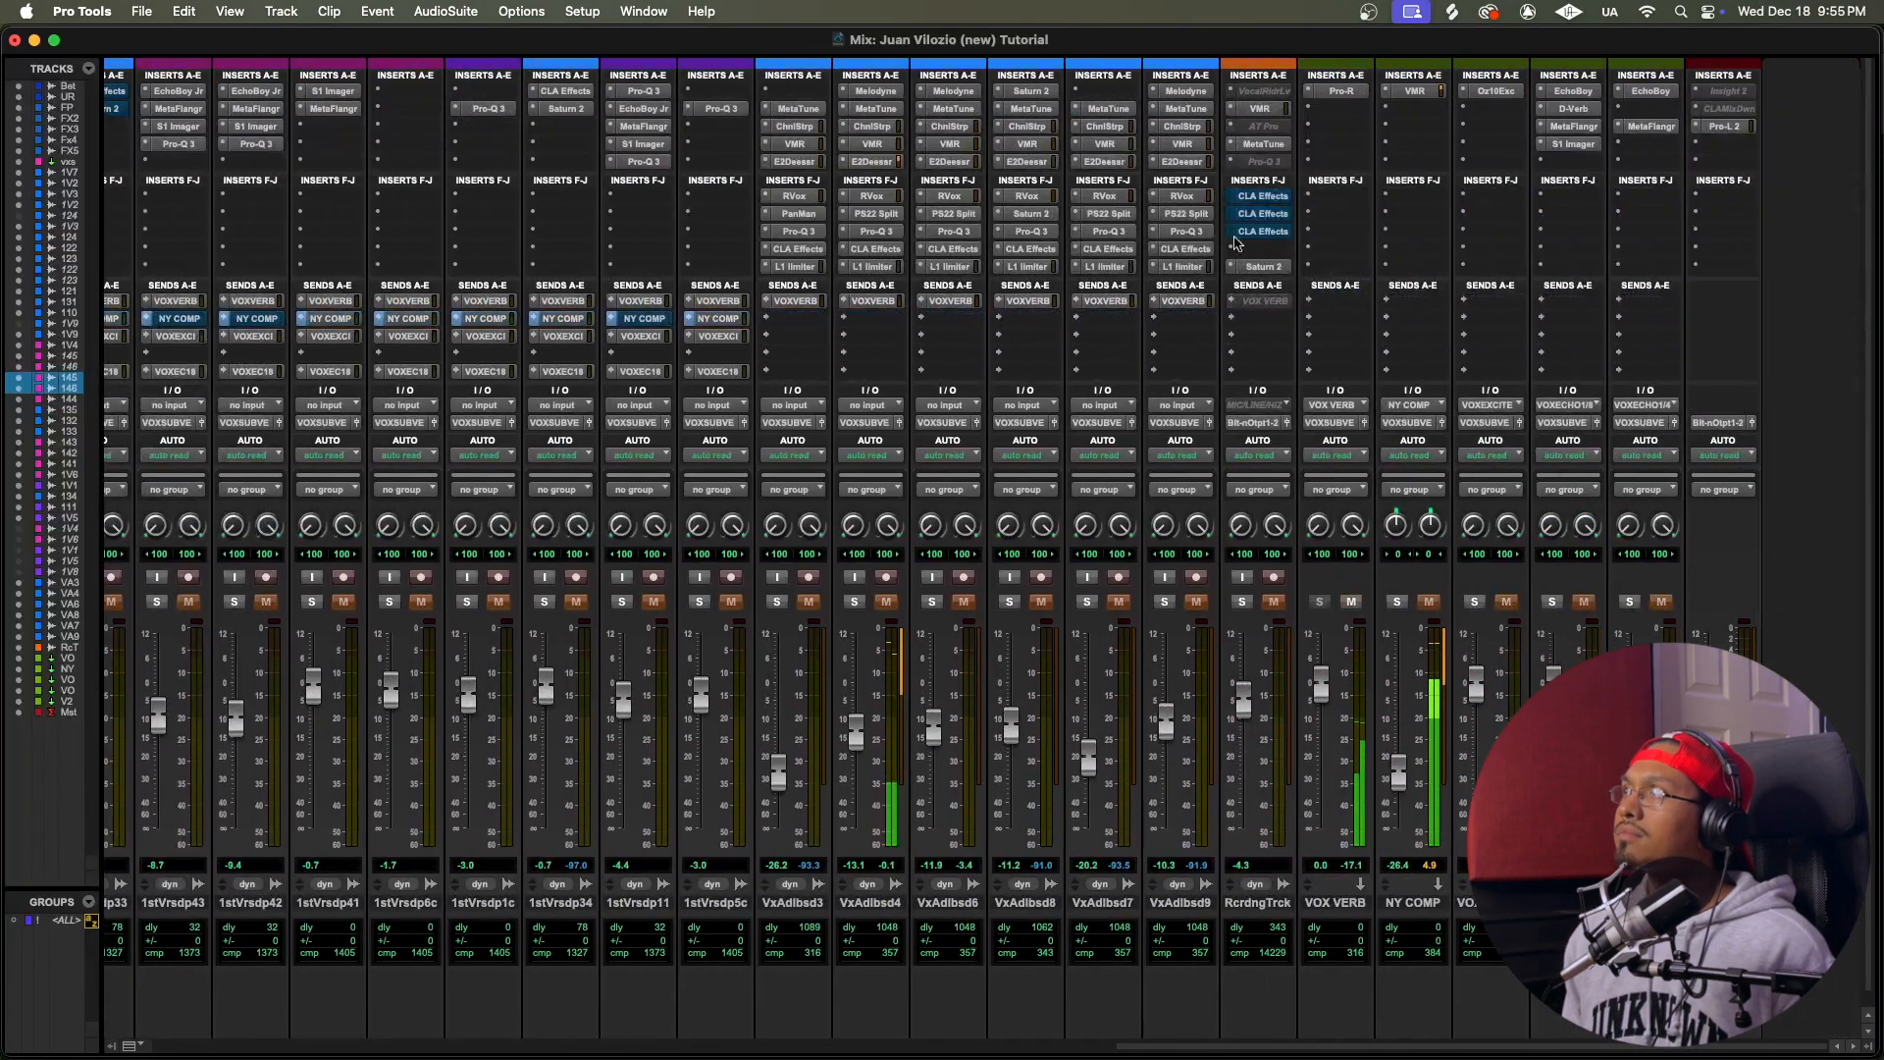
pyautogui.click(1352, 603)
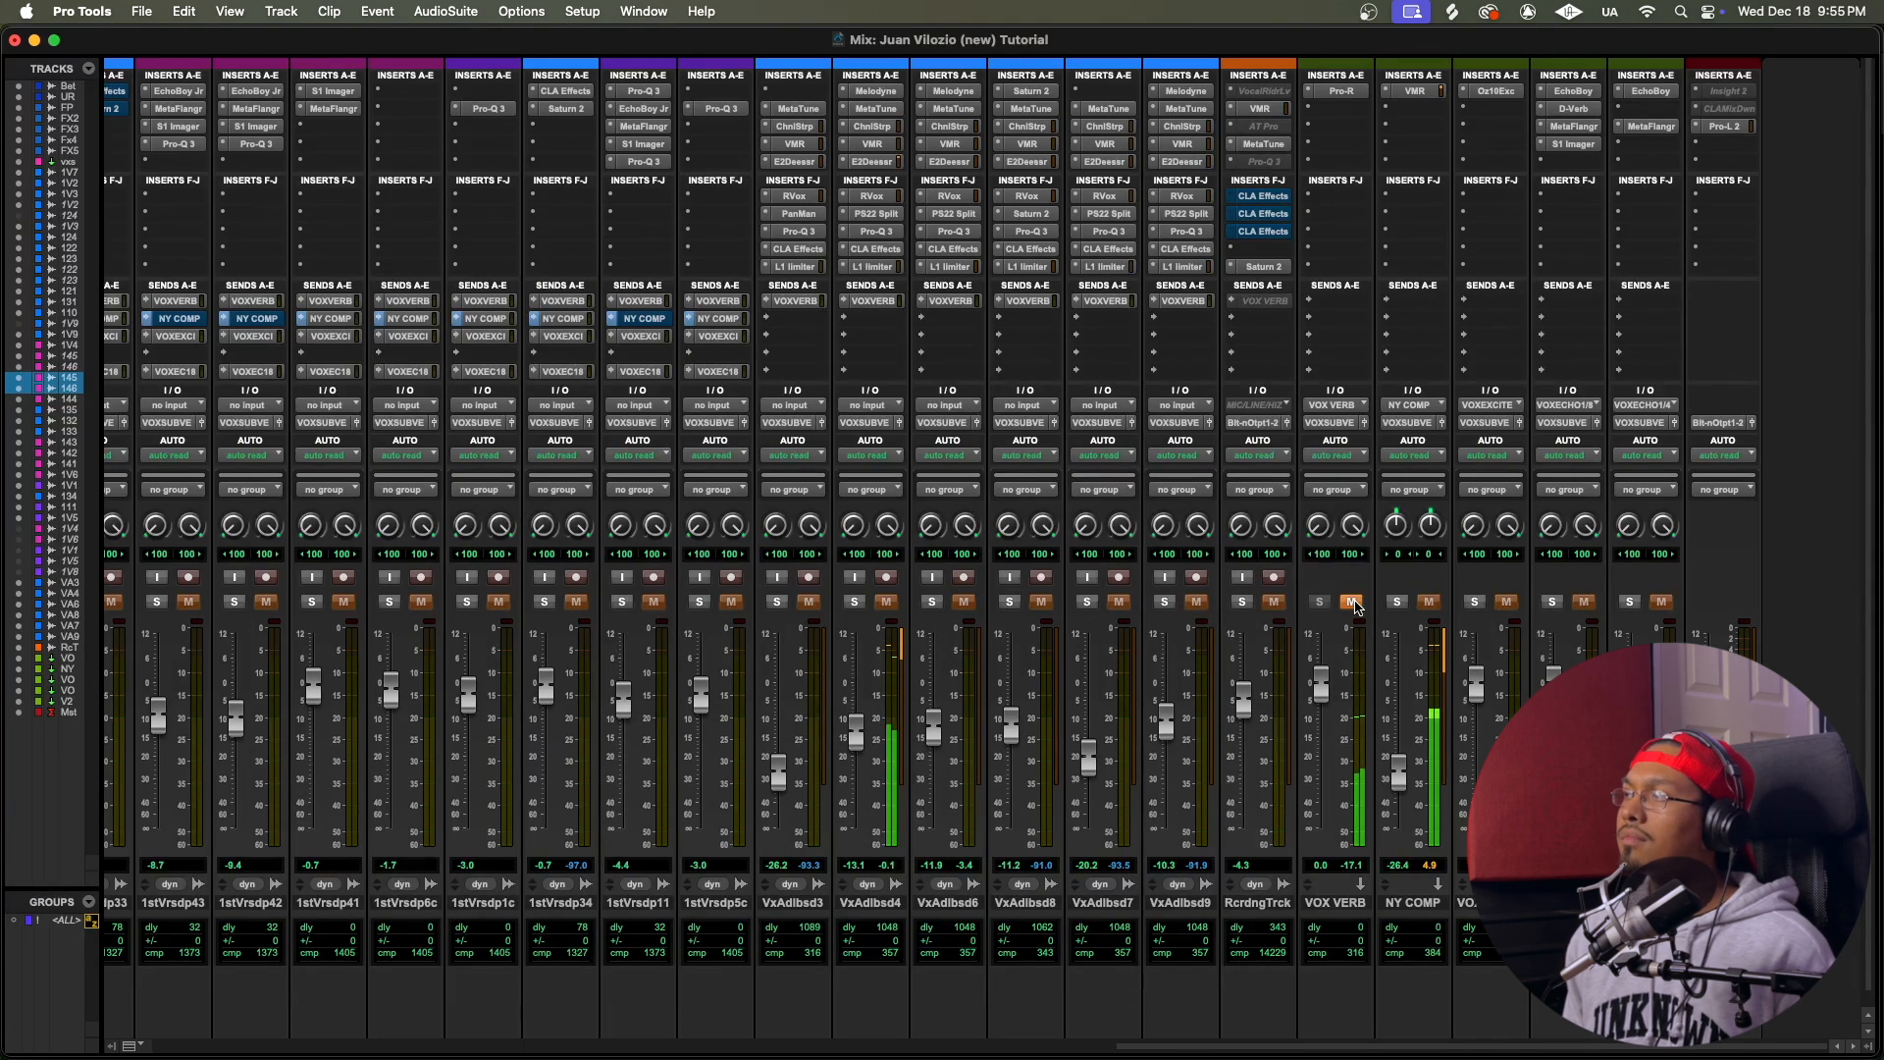
pyautogui.click(1352, 602)
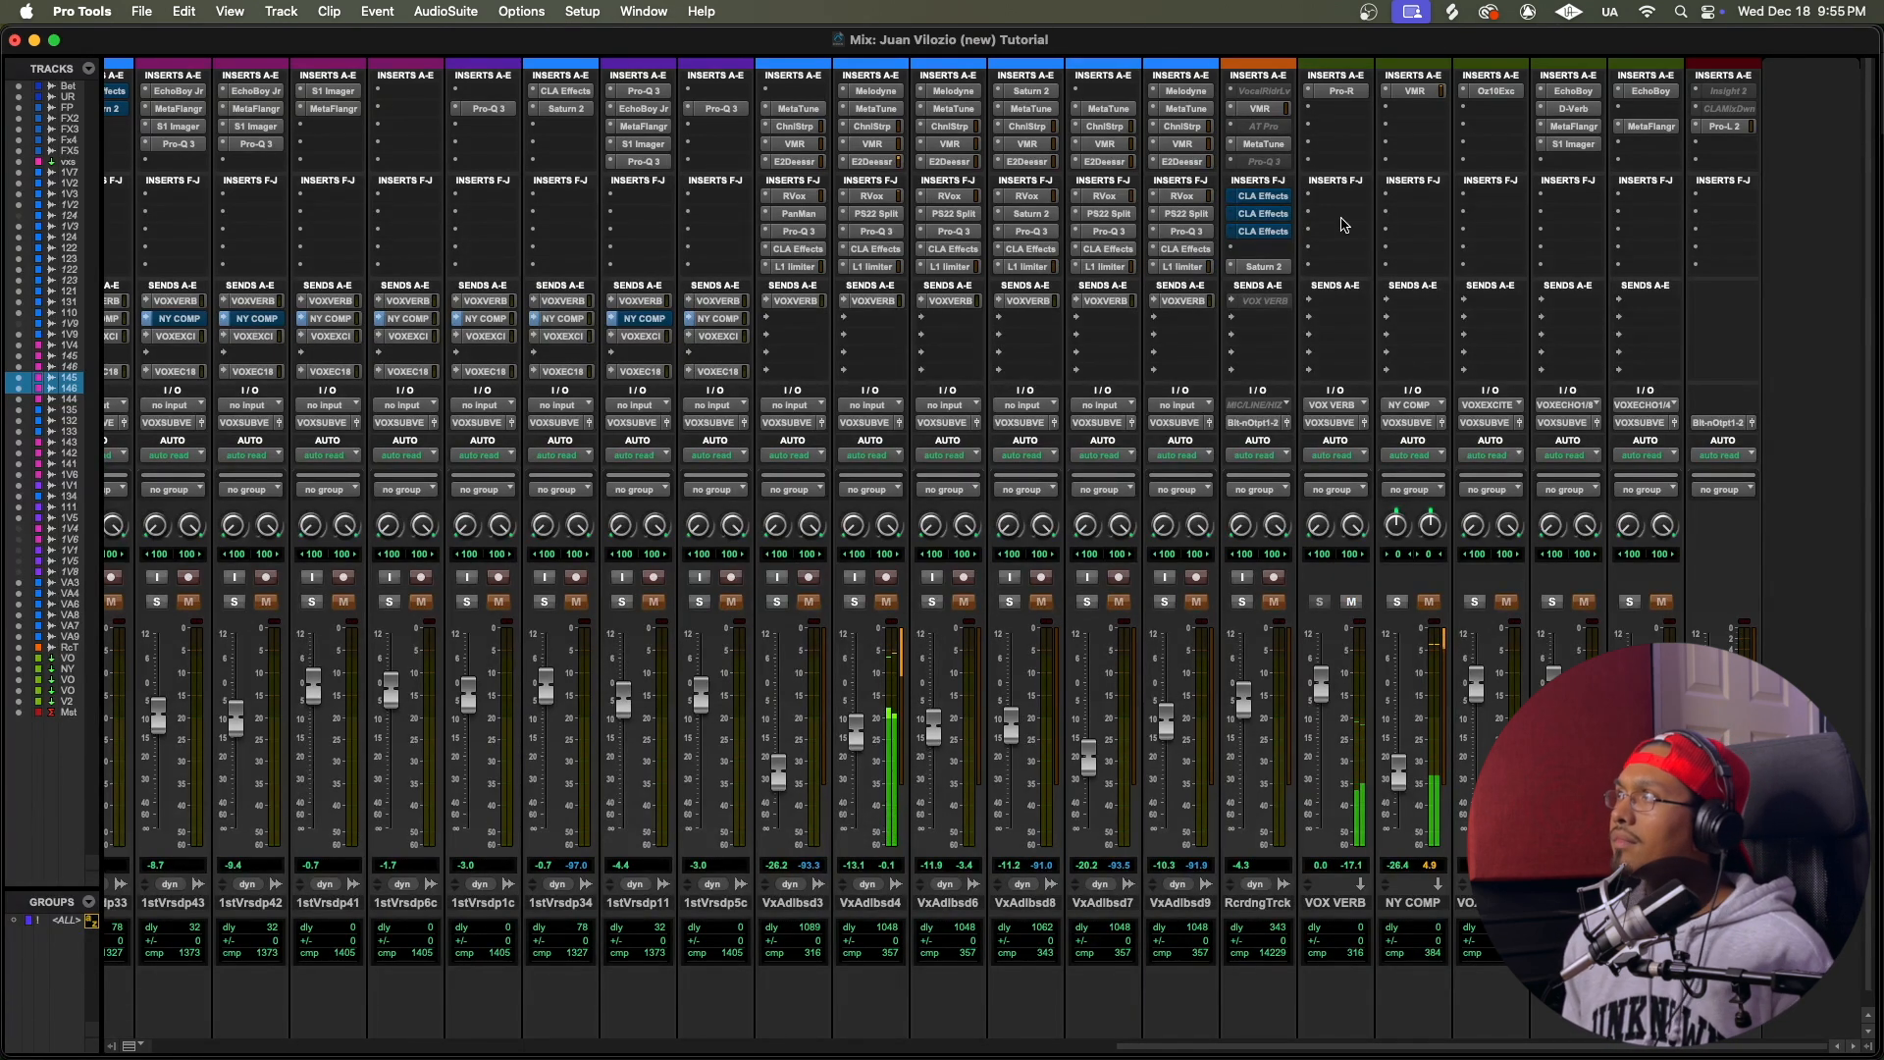
# Step: Open Pro-R on the VOX VERB return, examine its Brightness, Character, Distance, Space, Decay Rate, Stereo Width and Predelay settings, and close it
pyautogui.click(1343, 92)
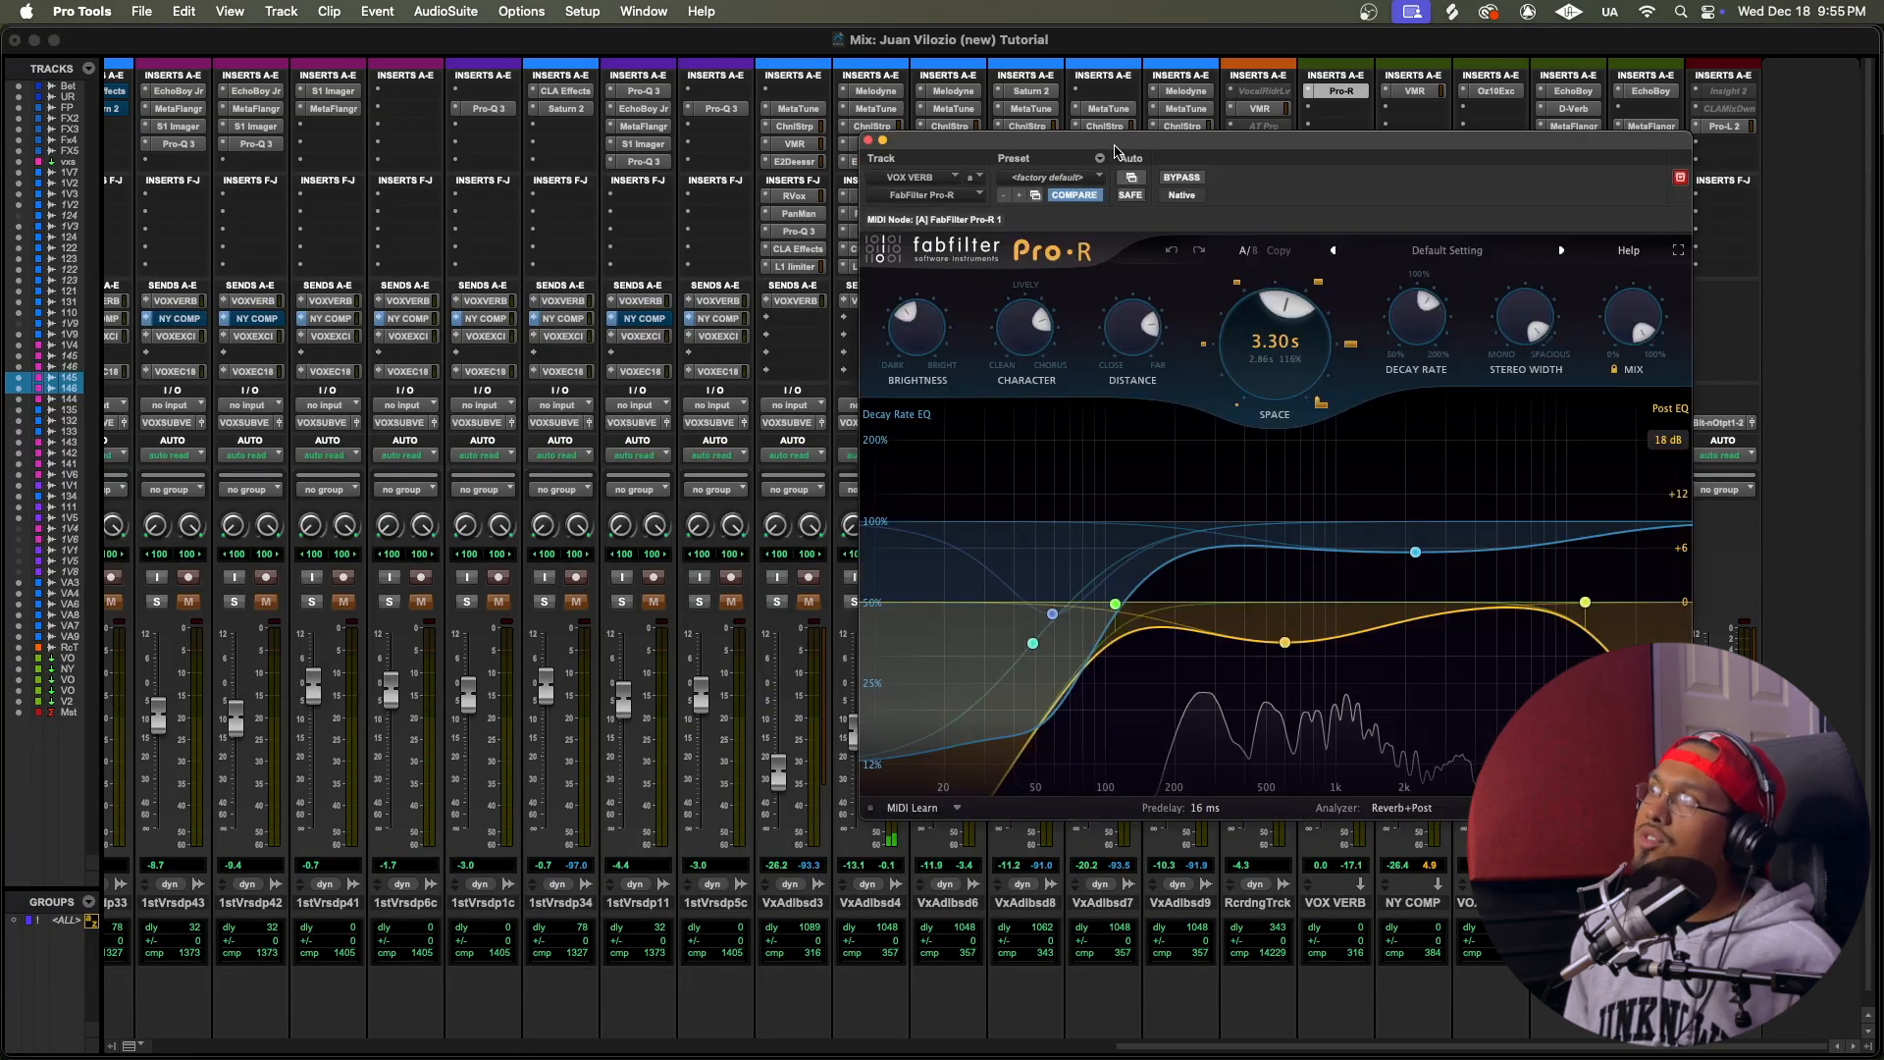
pyautogui.moveTo(1114, 154); pyautogui.dragTo(927, 153)
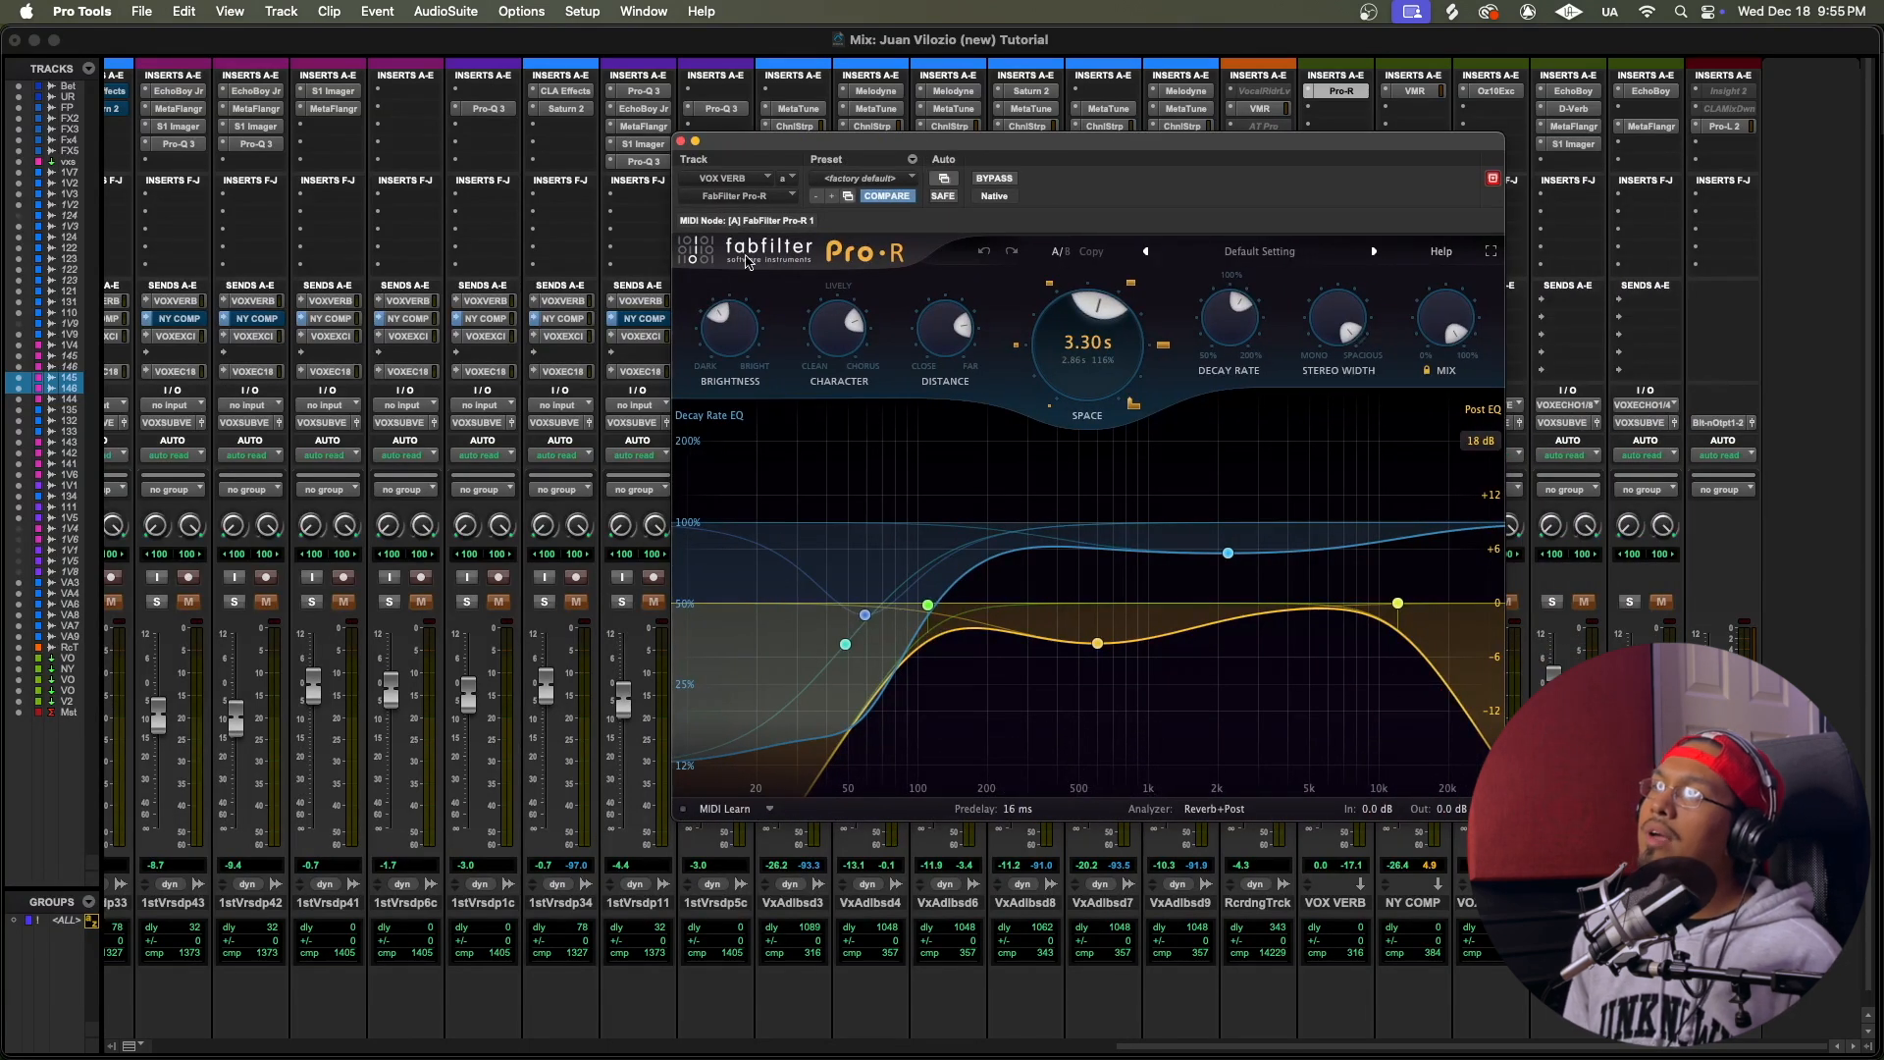
pyautogui.moveTo(719, 341)
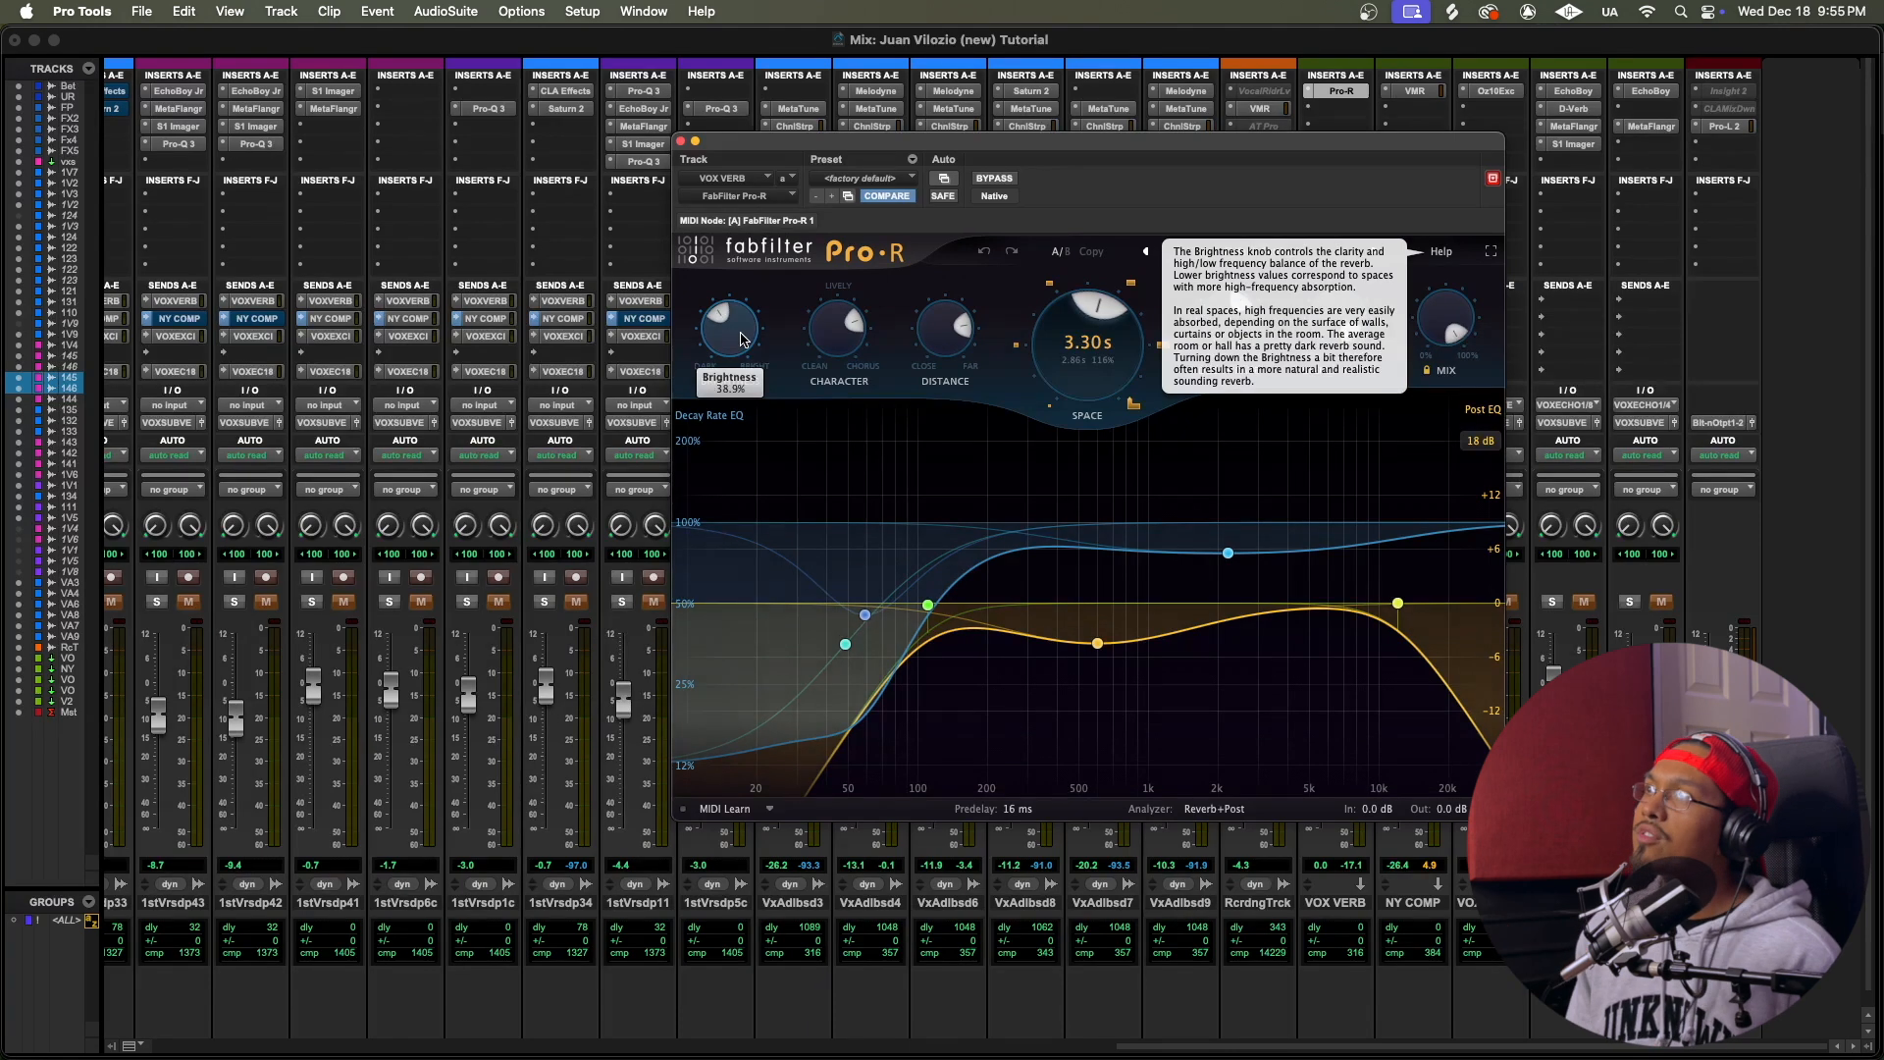
pyautogui.moveTo(861, 328)
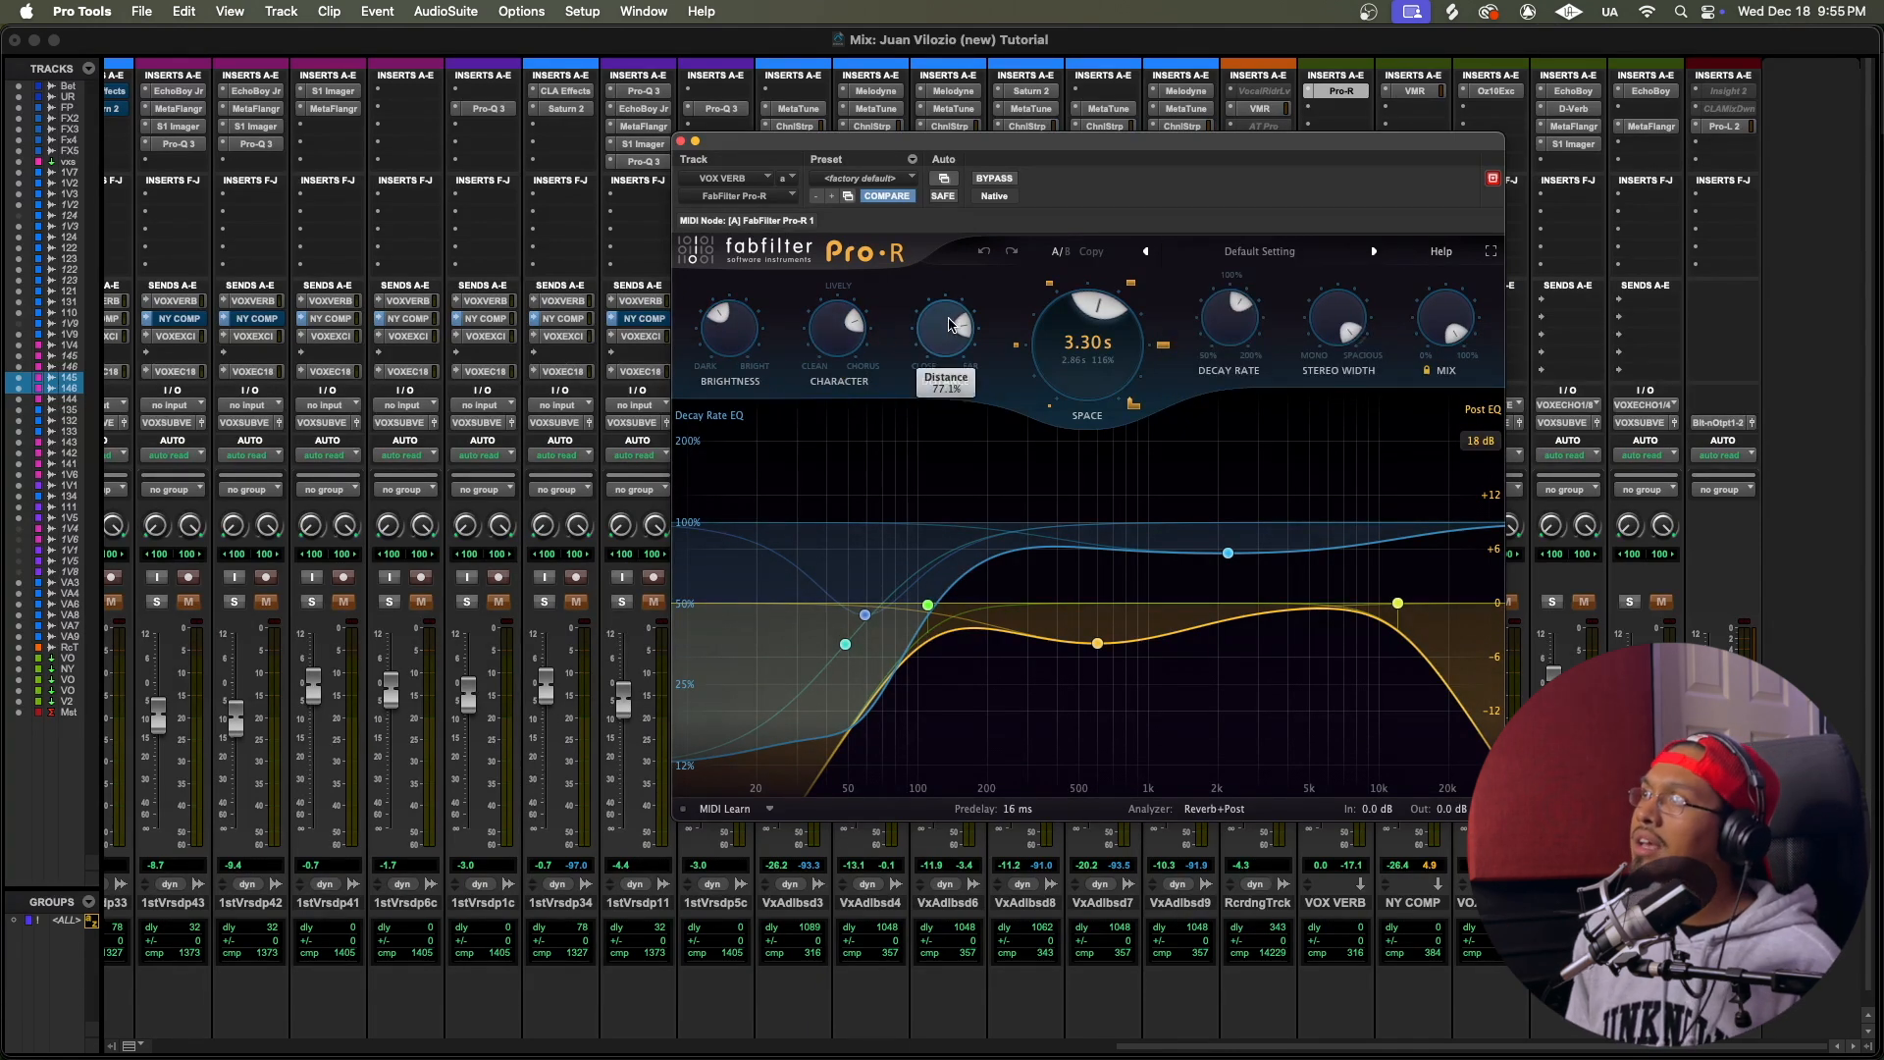
pyautogui.moveTo(947, 324)
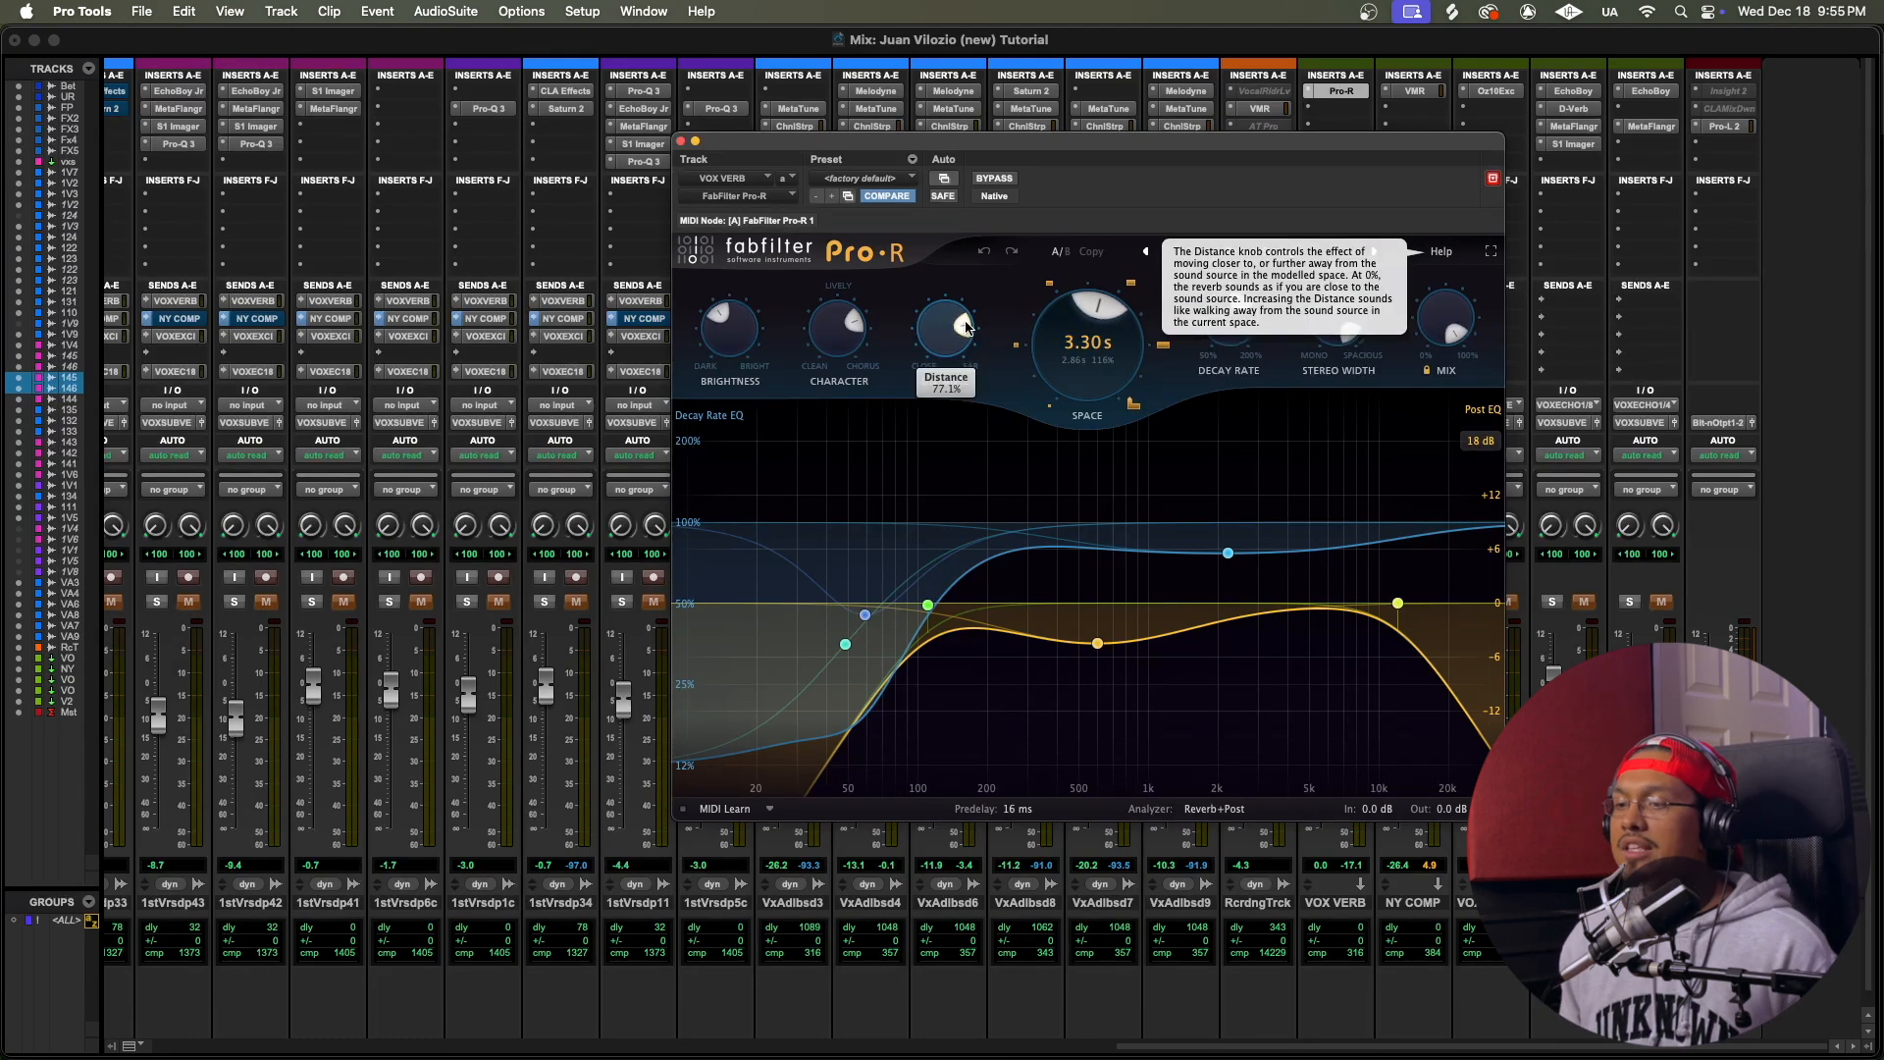
pyautogui.moveTo(1089, 326)
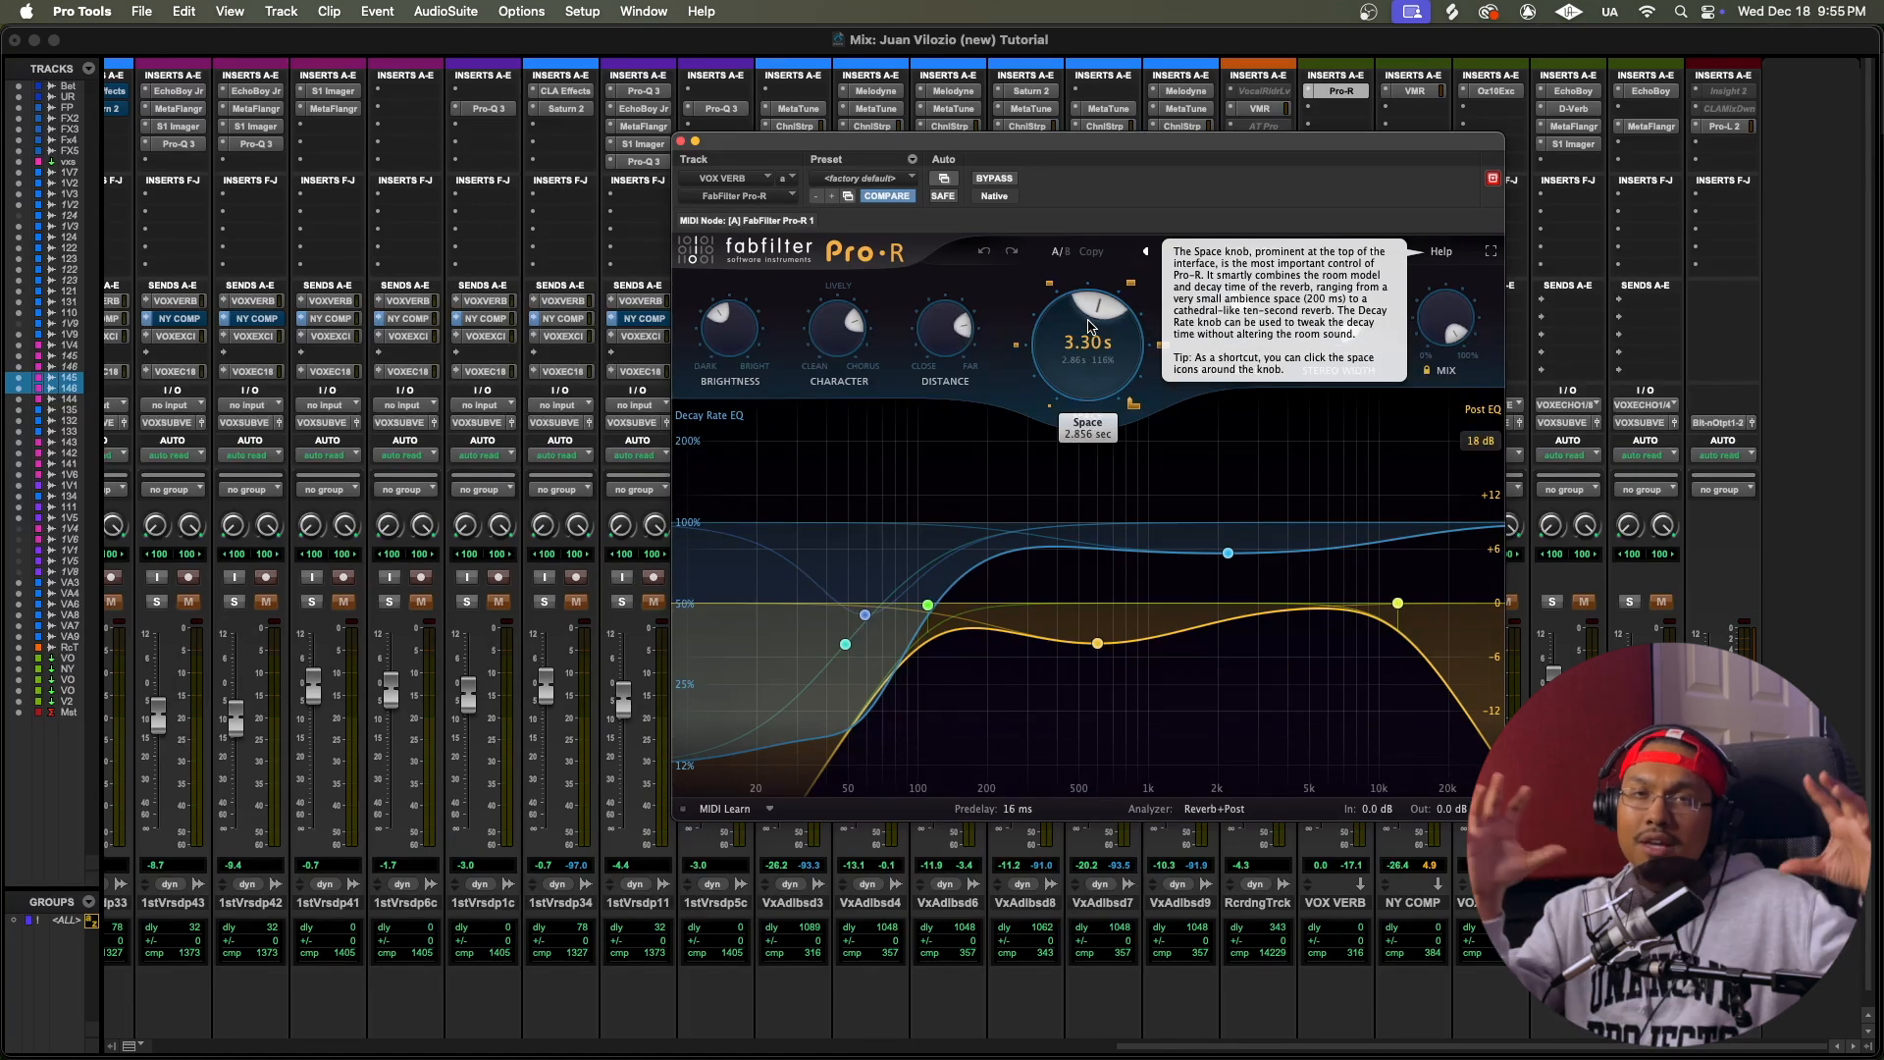
pyautogui.moveTo(1222, 344)
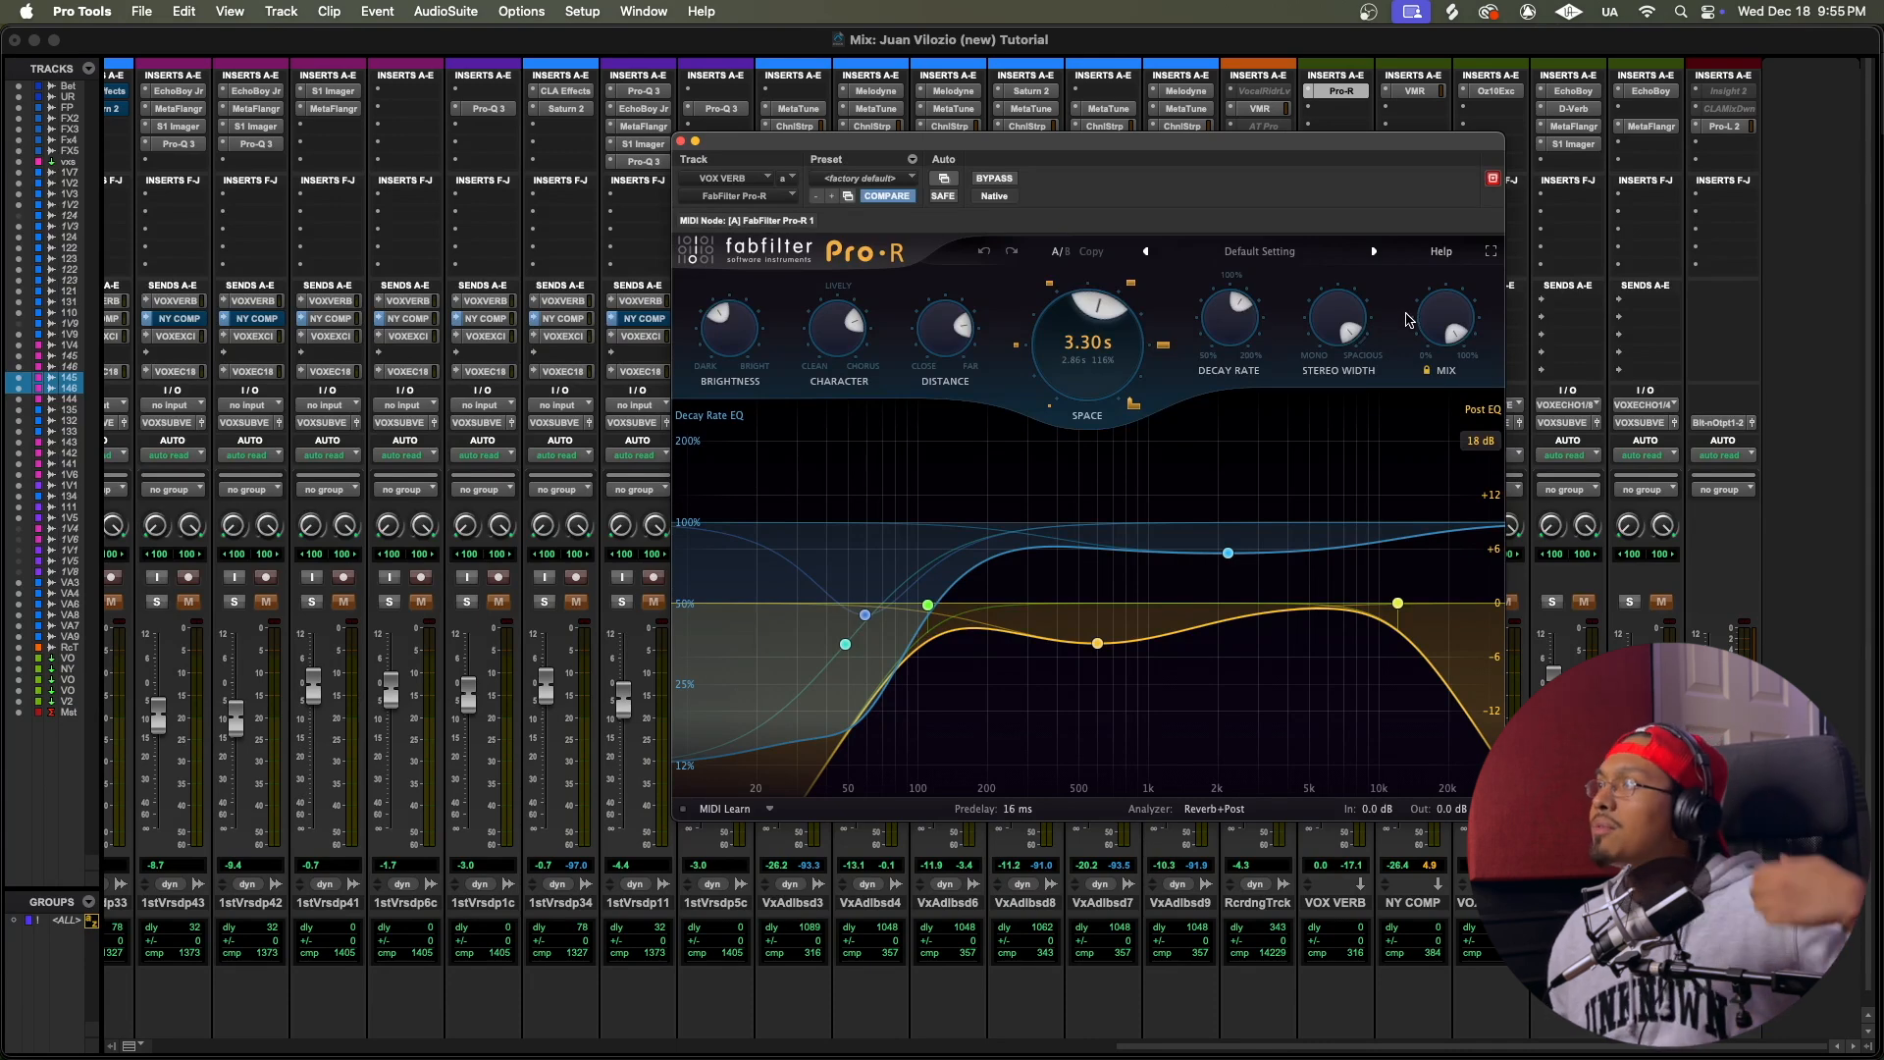
pyautogui.moveTo(1349, 324)
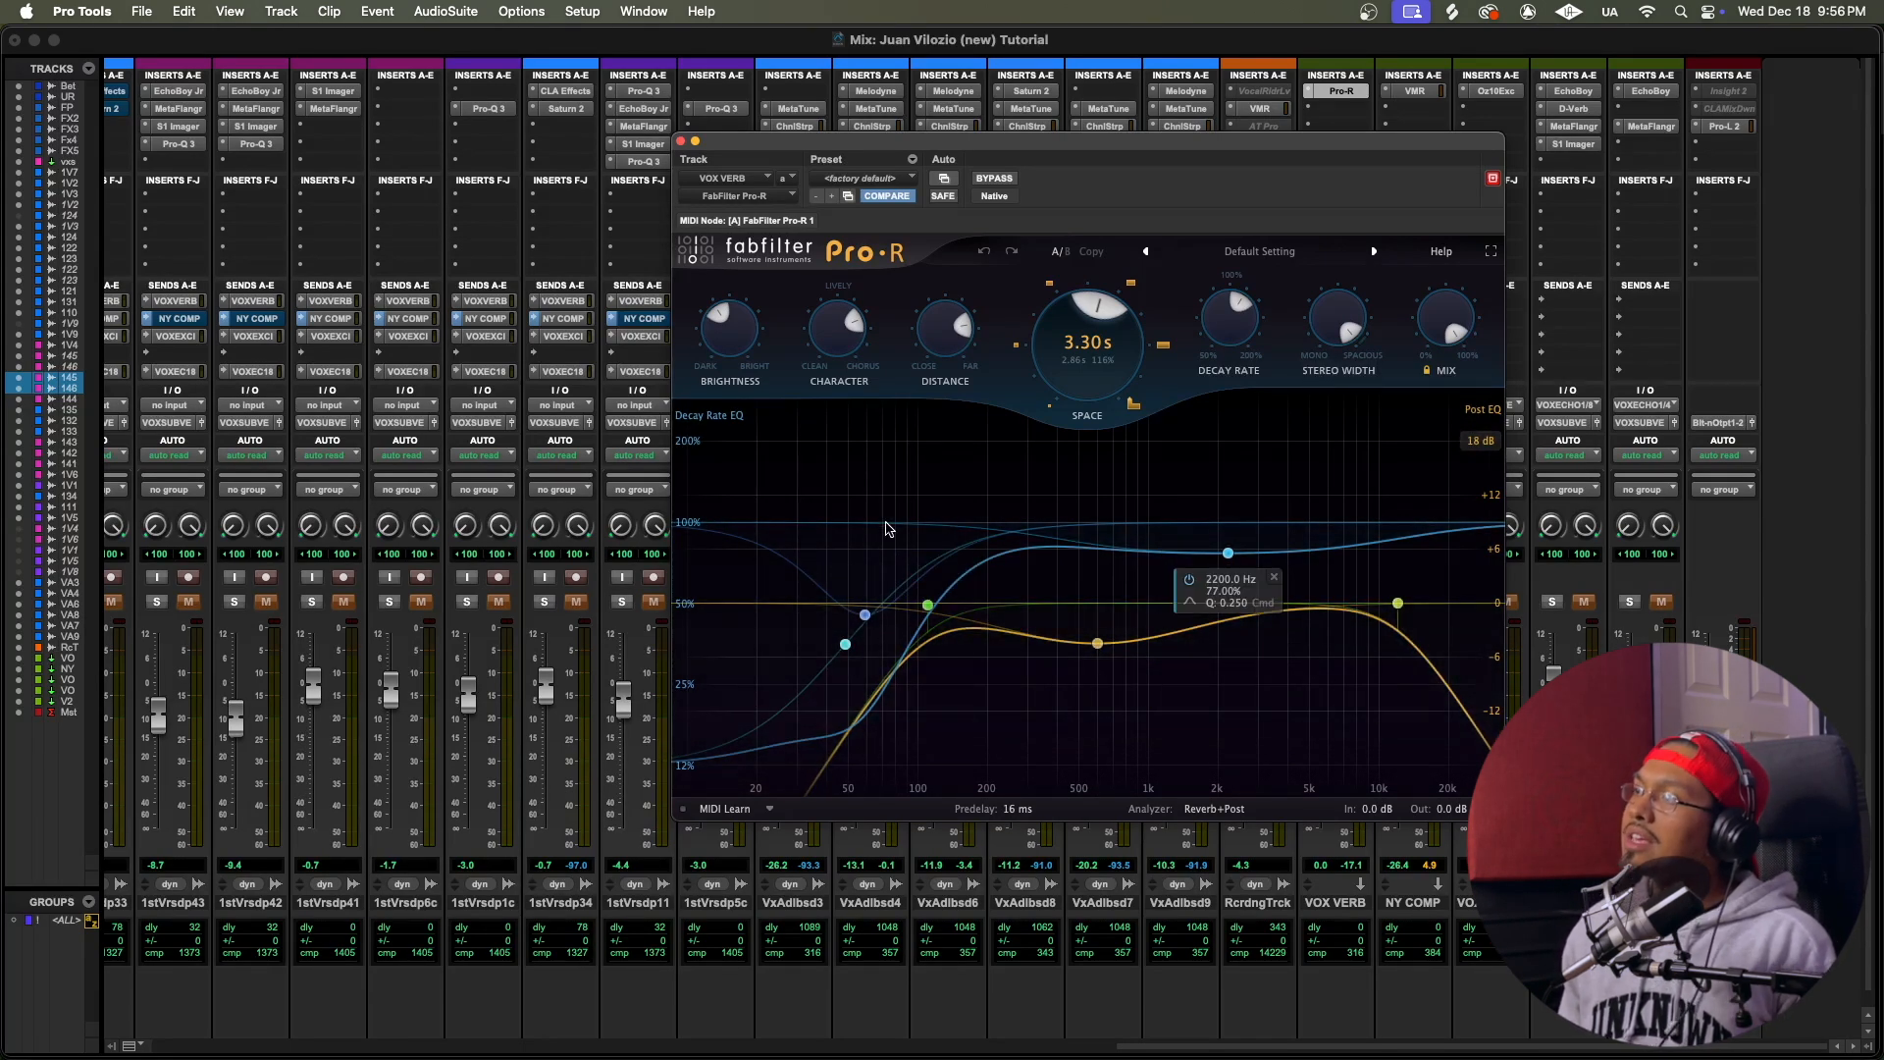
pyautogui.moveTo(969, 780)
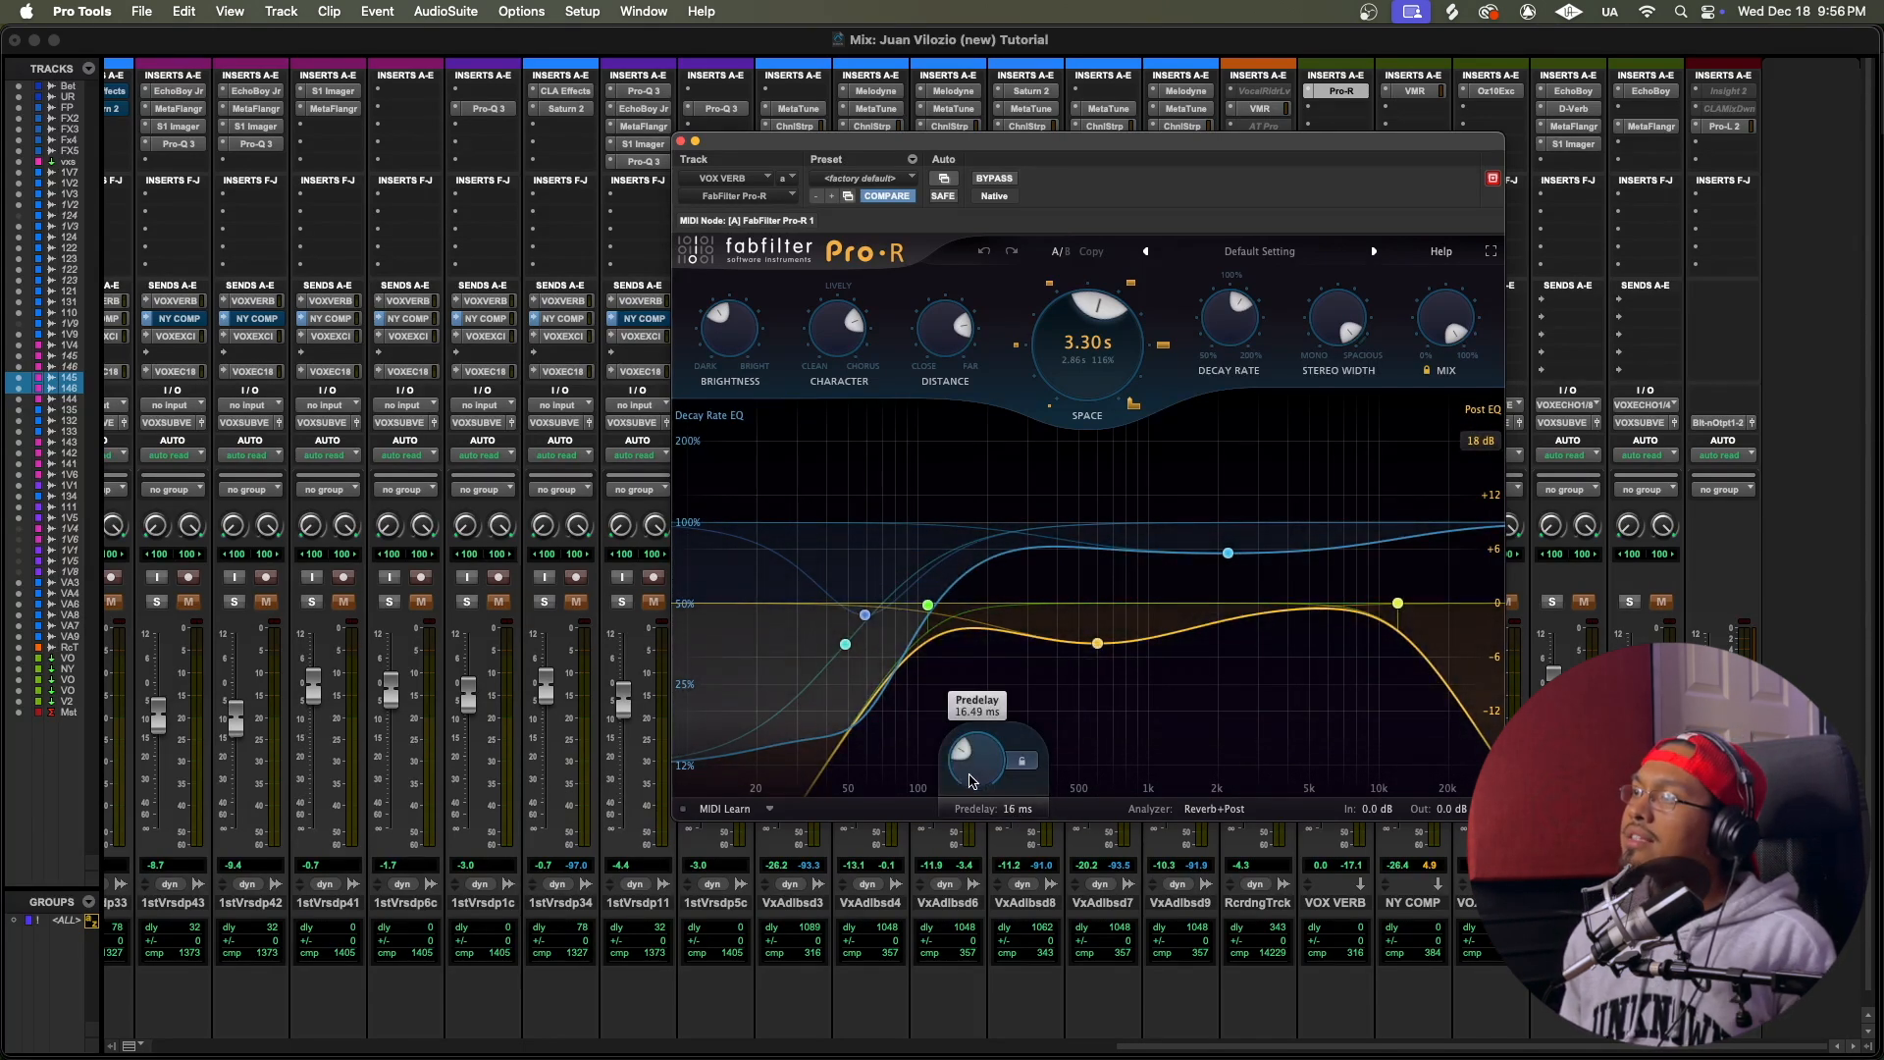
pyautogui.click(683, 140)
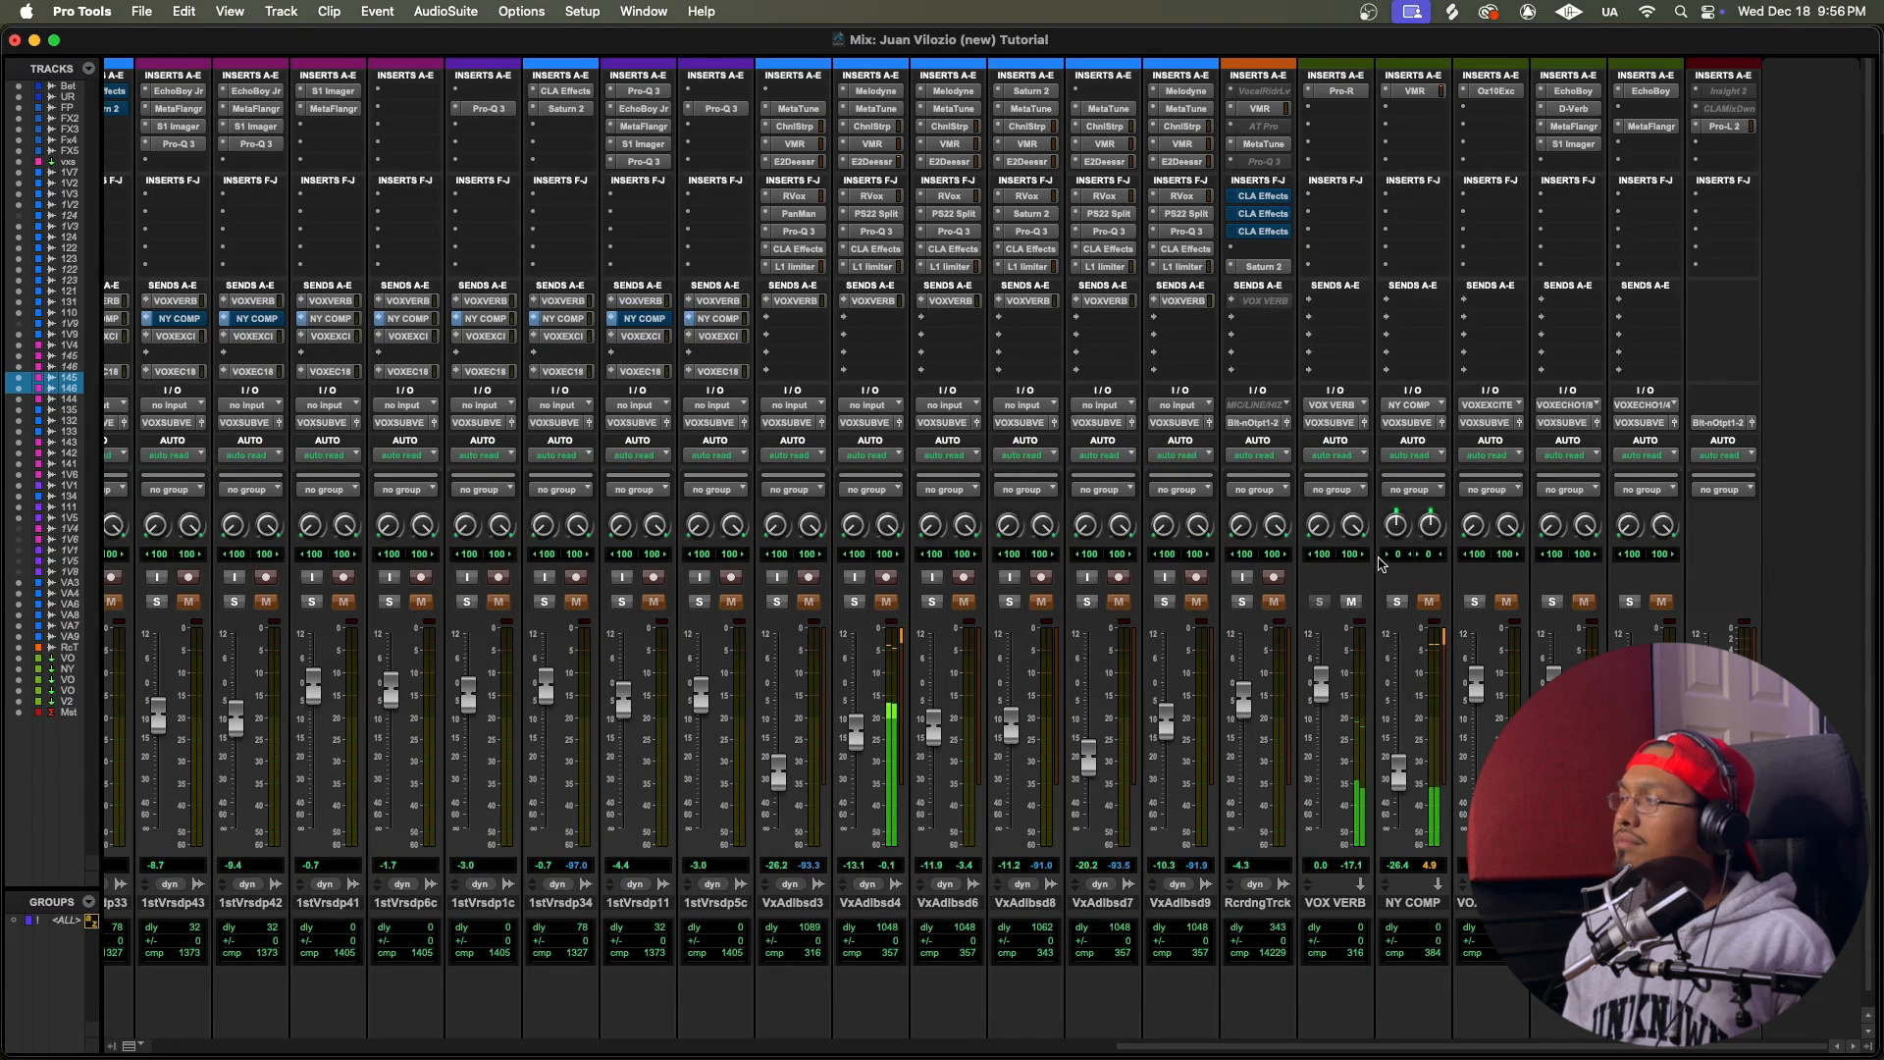
# Step: Review the VOX ECHO return's EchoBoy, D-Verb, MetaFlanger and S1 Imager inserts one after another, and close the plug-in window
pyautogui.hscroll(-10, 1378, 562)
pyautogui.hscroll(10, 1393, 443)
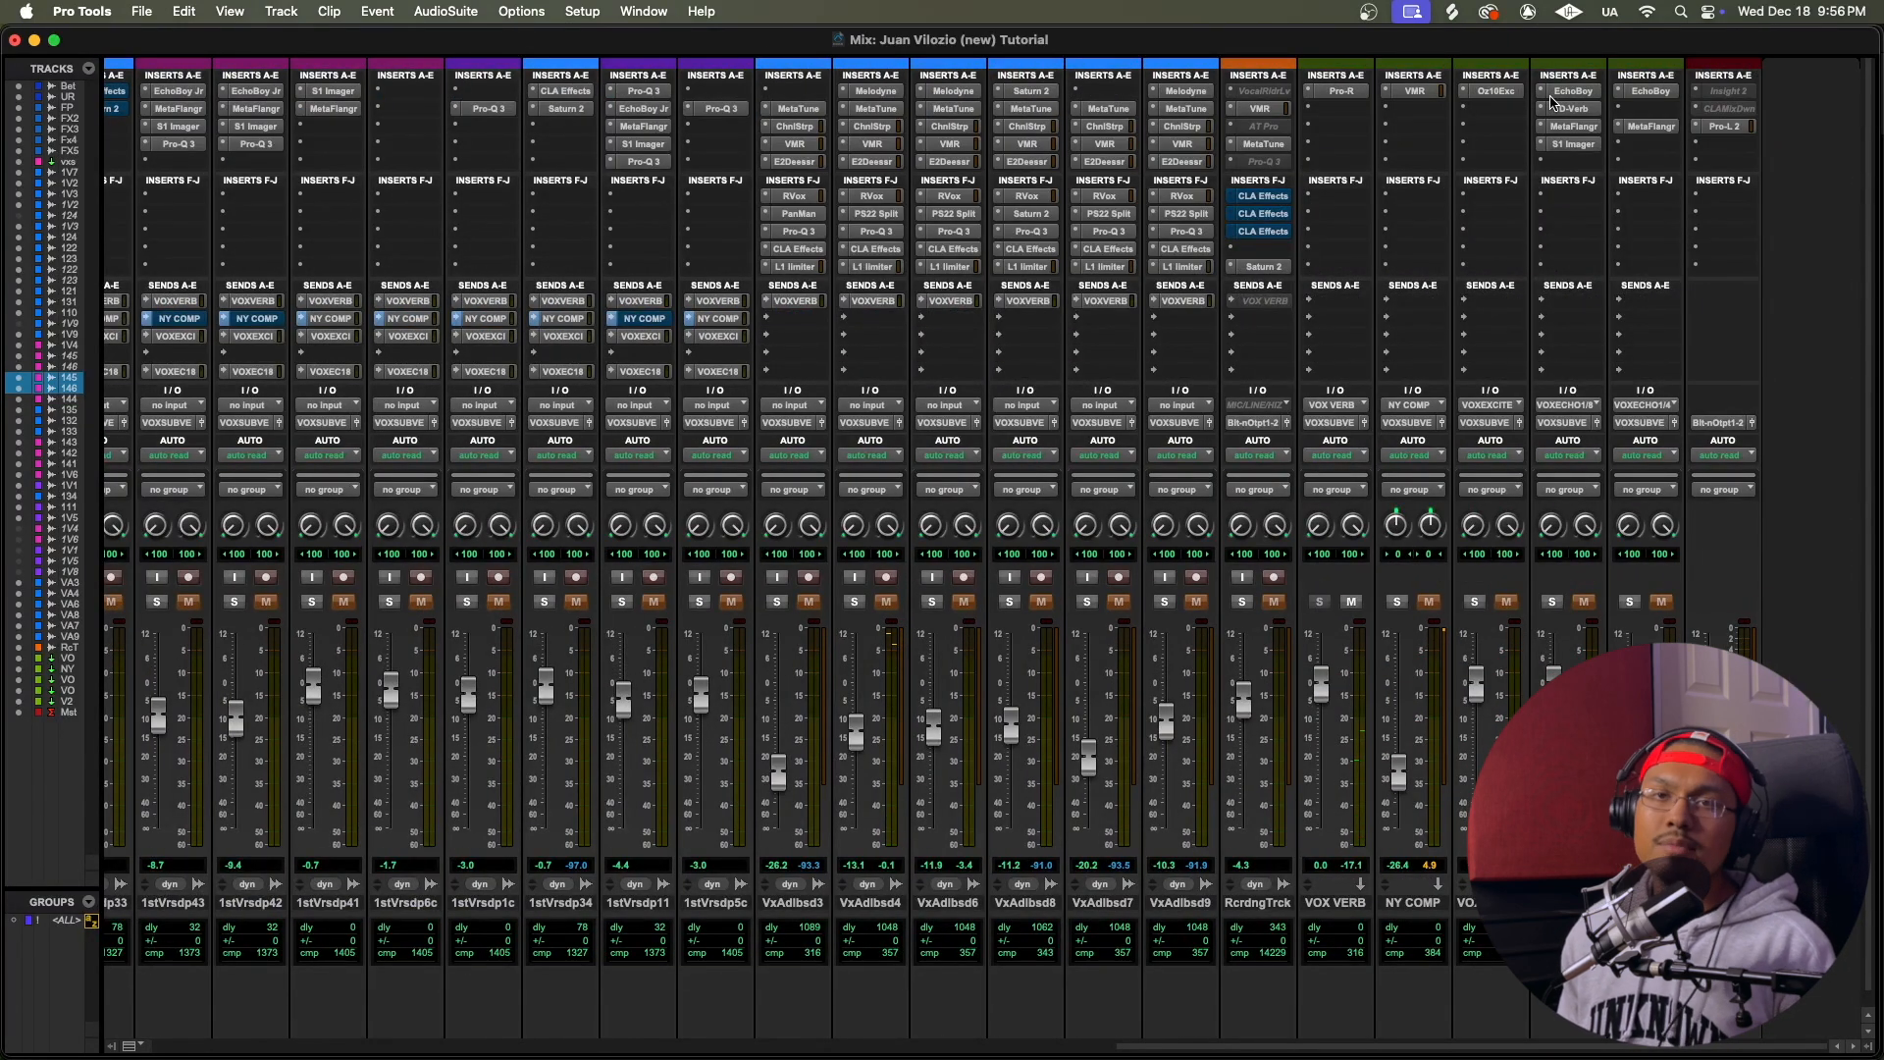
pyautogui.click(1577, 92)
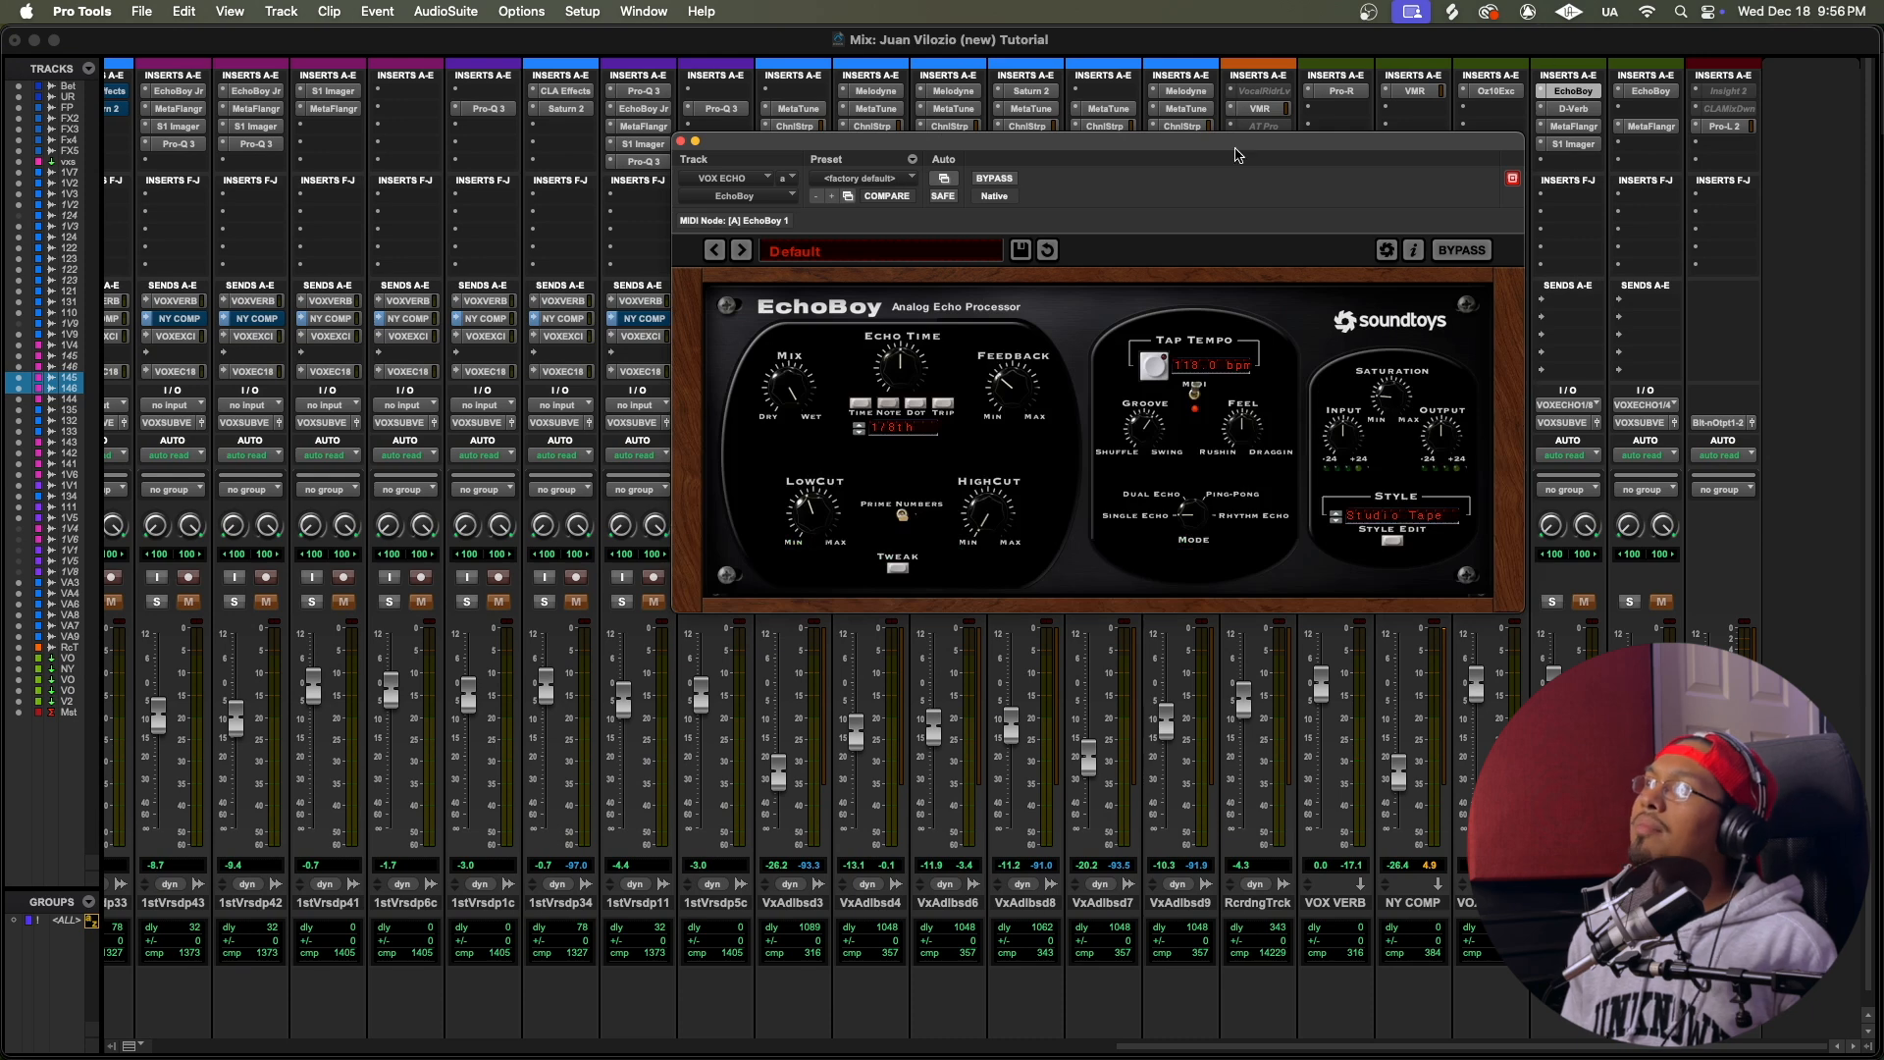
pyautogui.click(1578, 110)
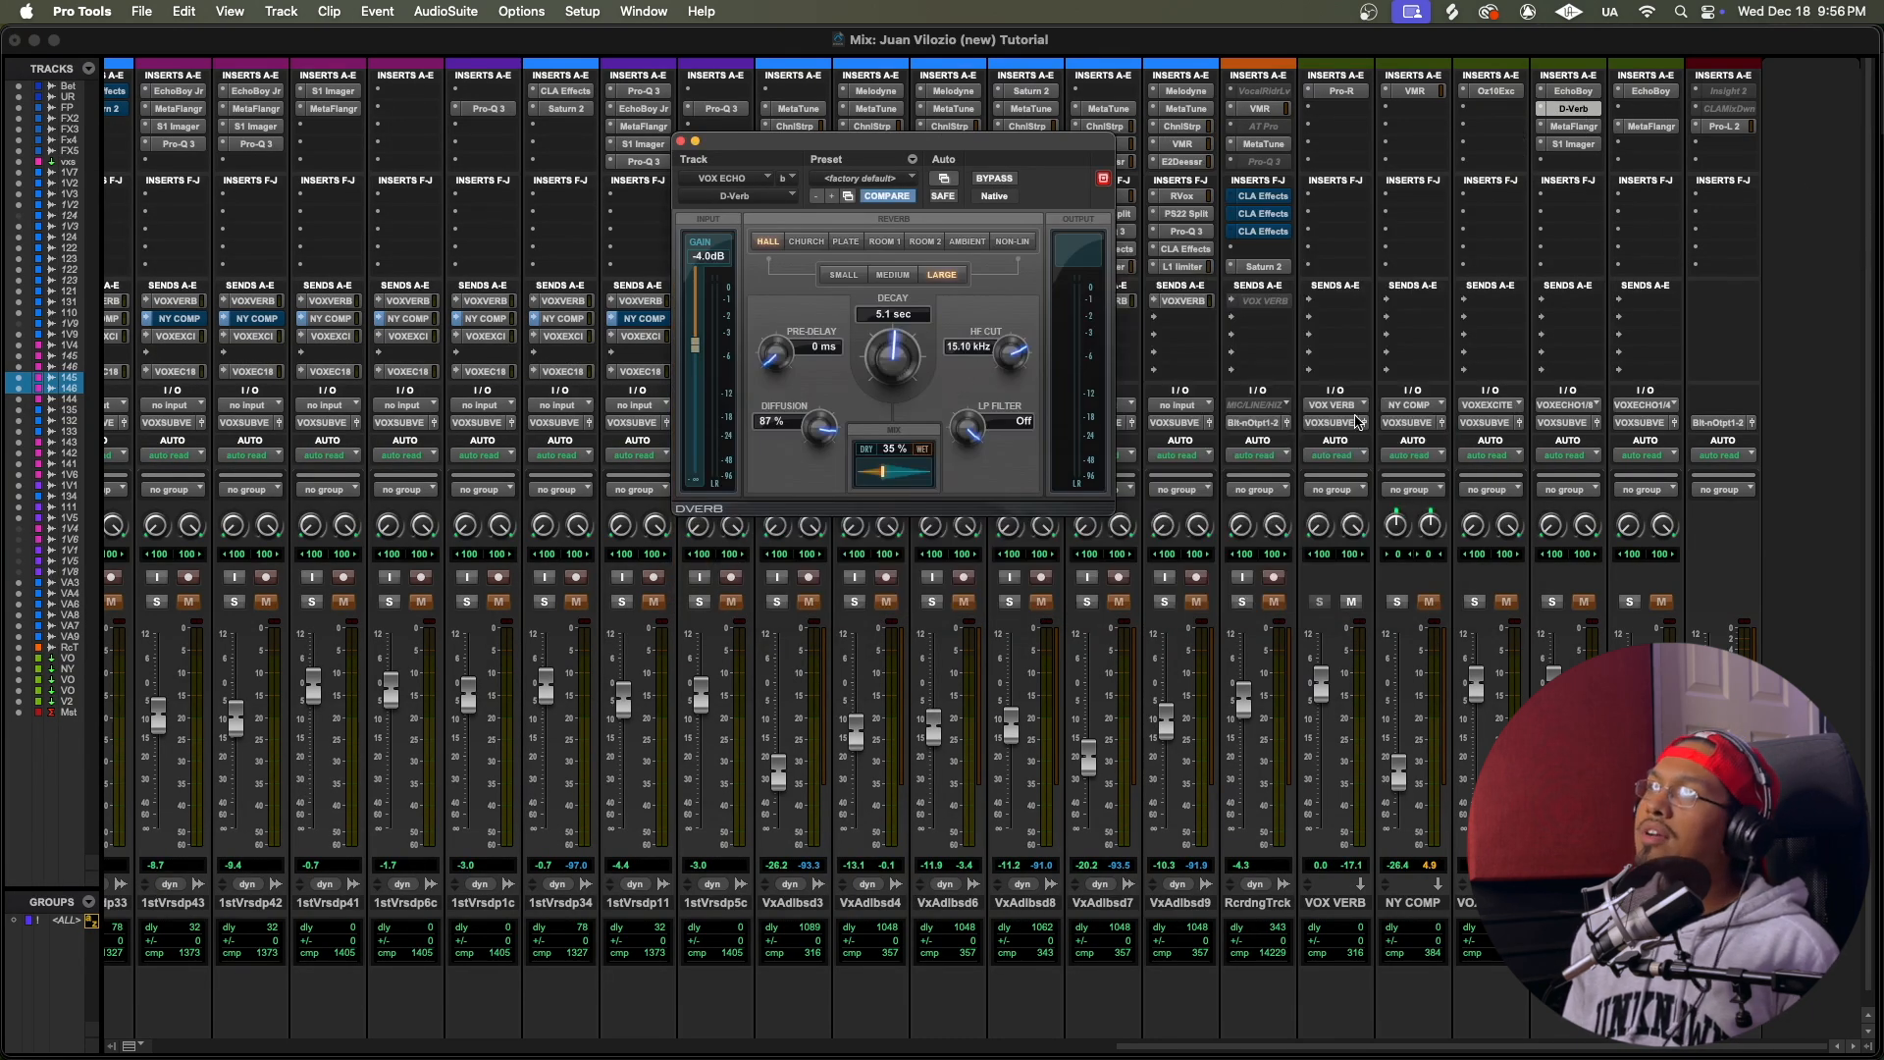
pyautogui.click(1588, 127)
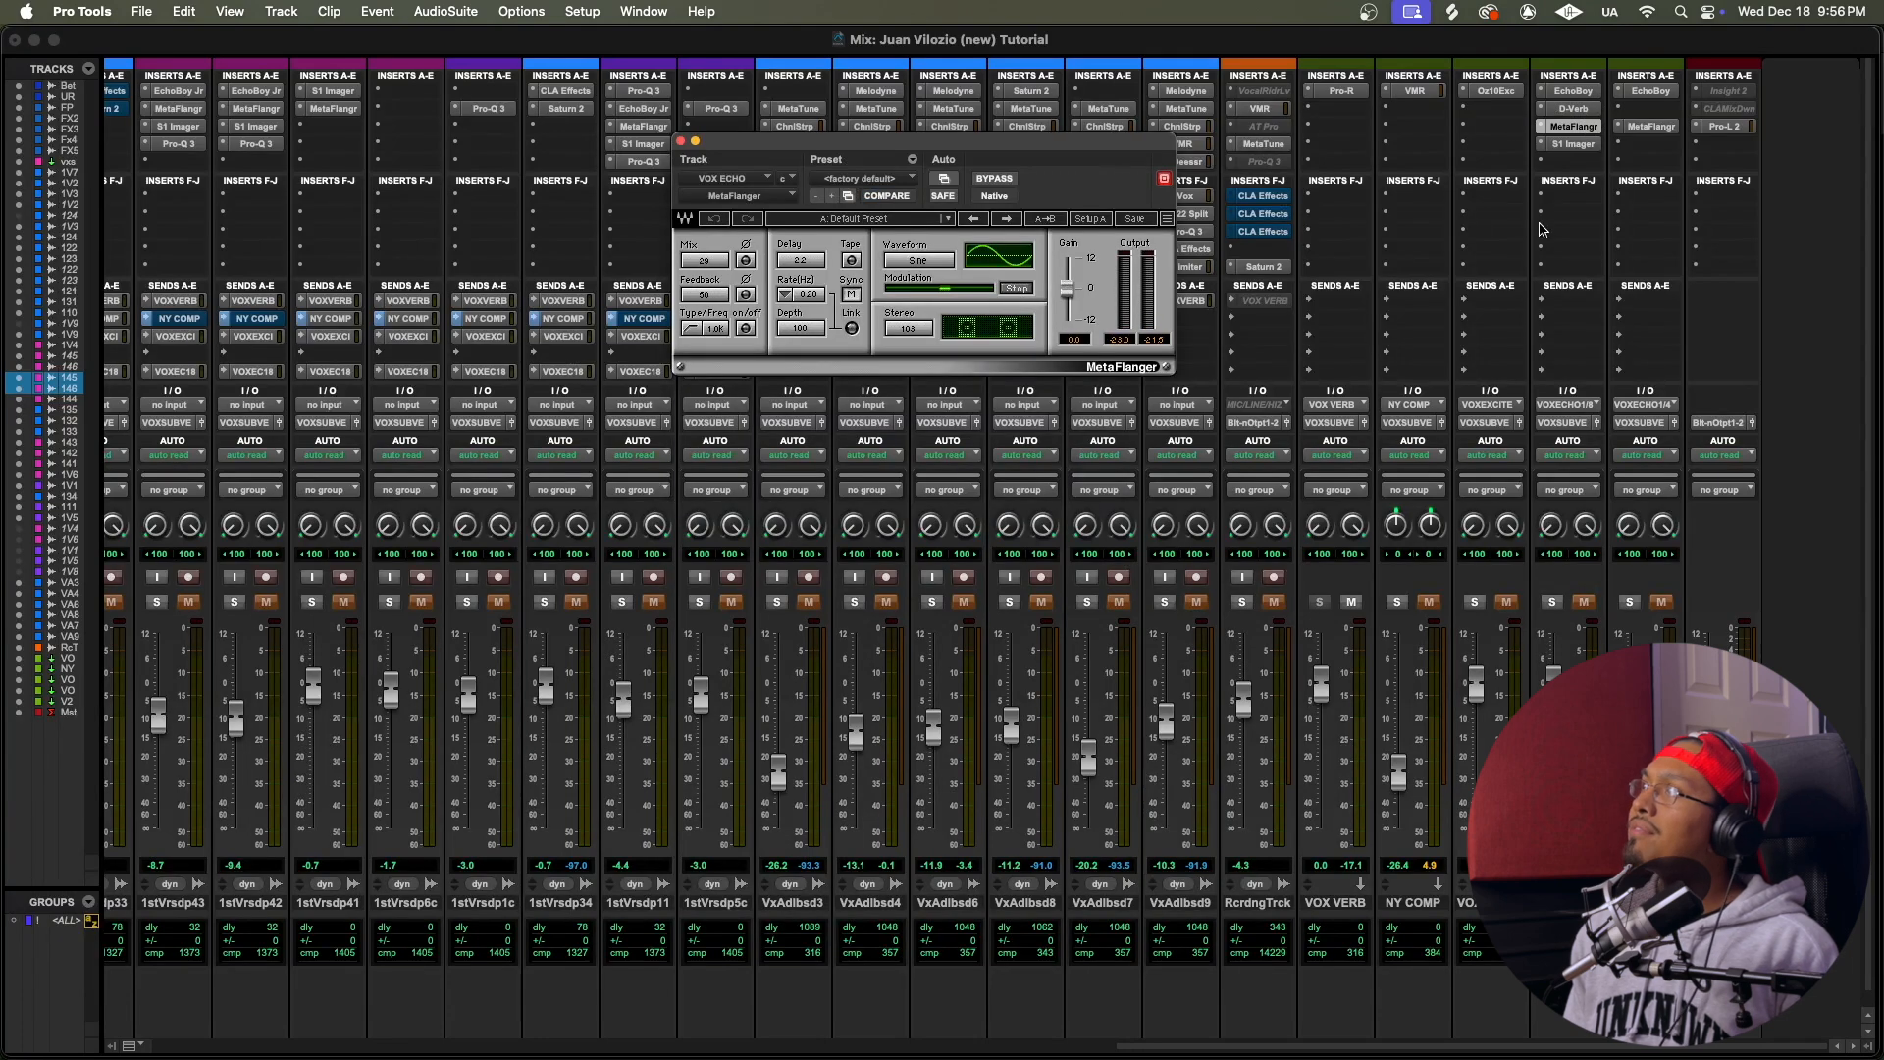
pyautogui.click(1572, 145)
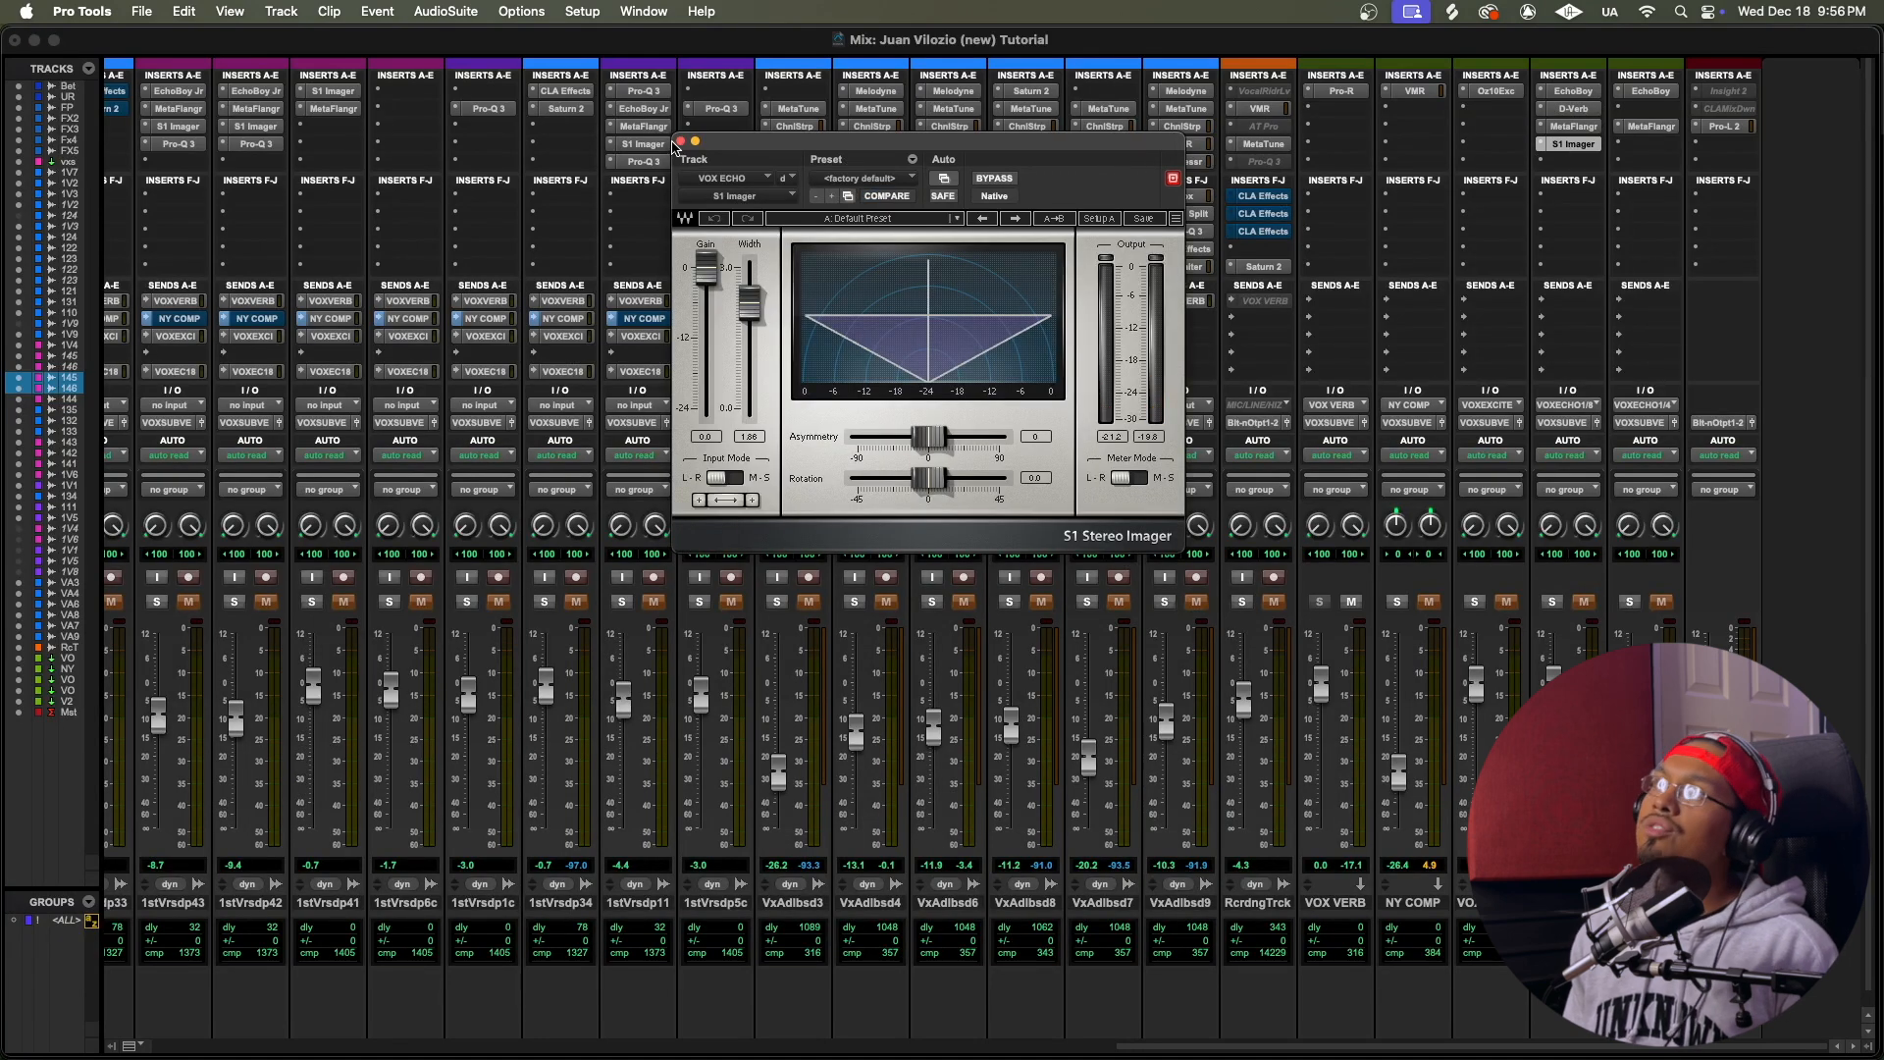
pyautogui.click(683, 143)
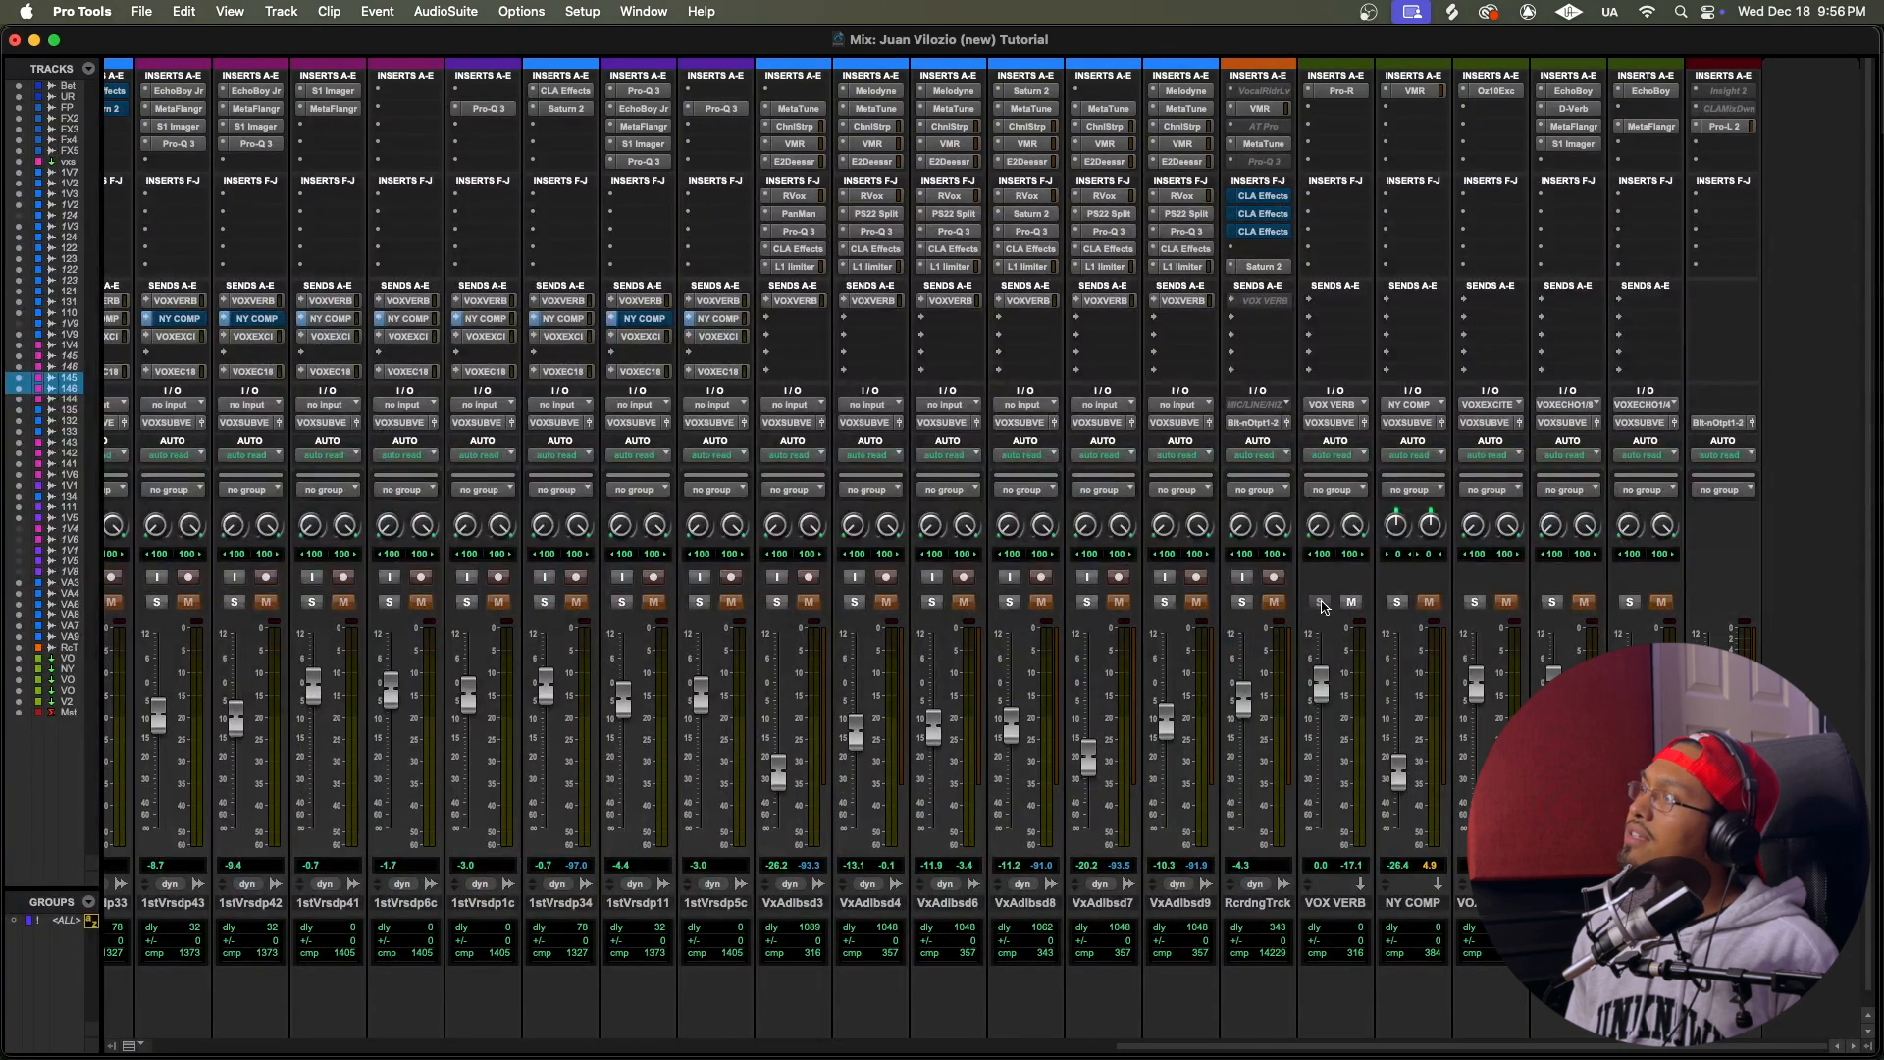
# Step: Make the VOX ECHO return solo-safe in the Mix window and audition the soloed verse vocals with the echo
pyautogui.press('space')
pyautogui.click(1553, 602)
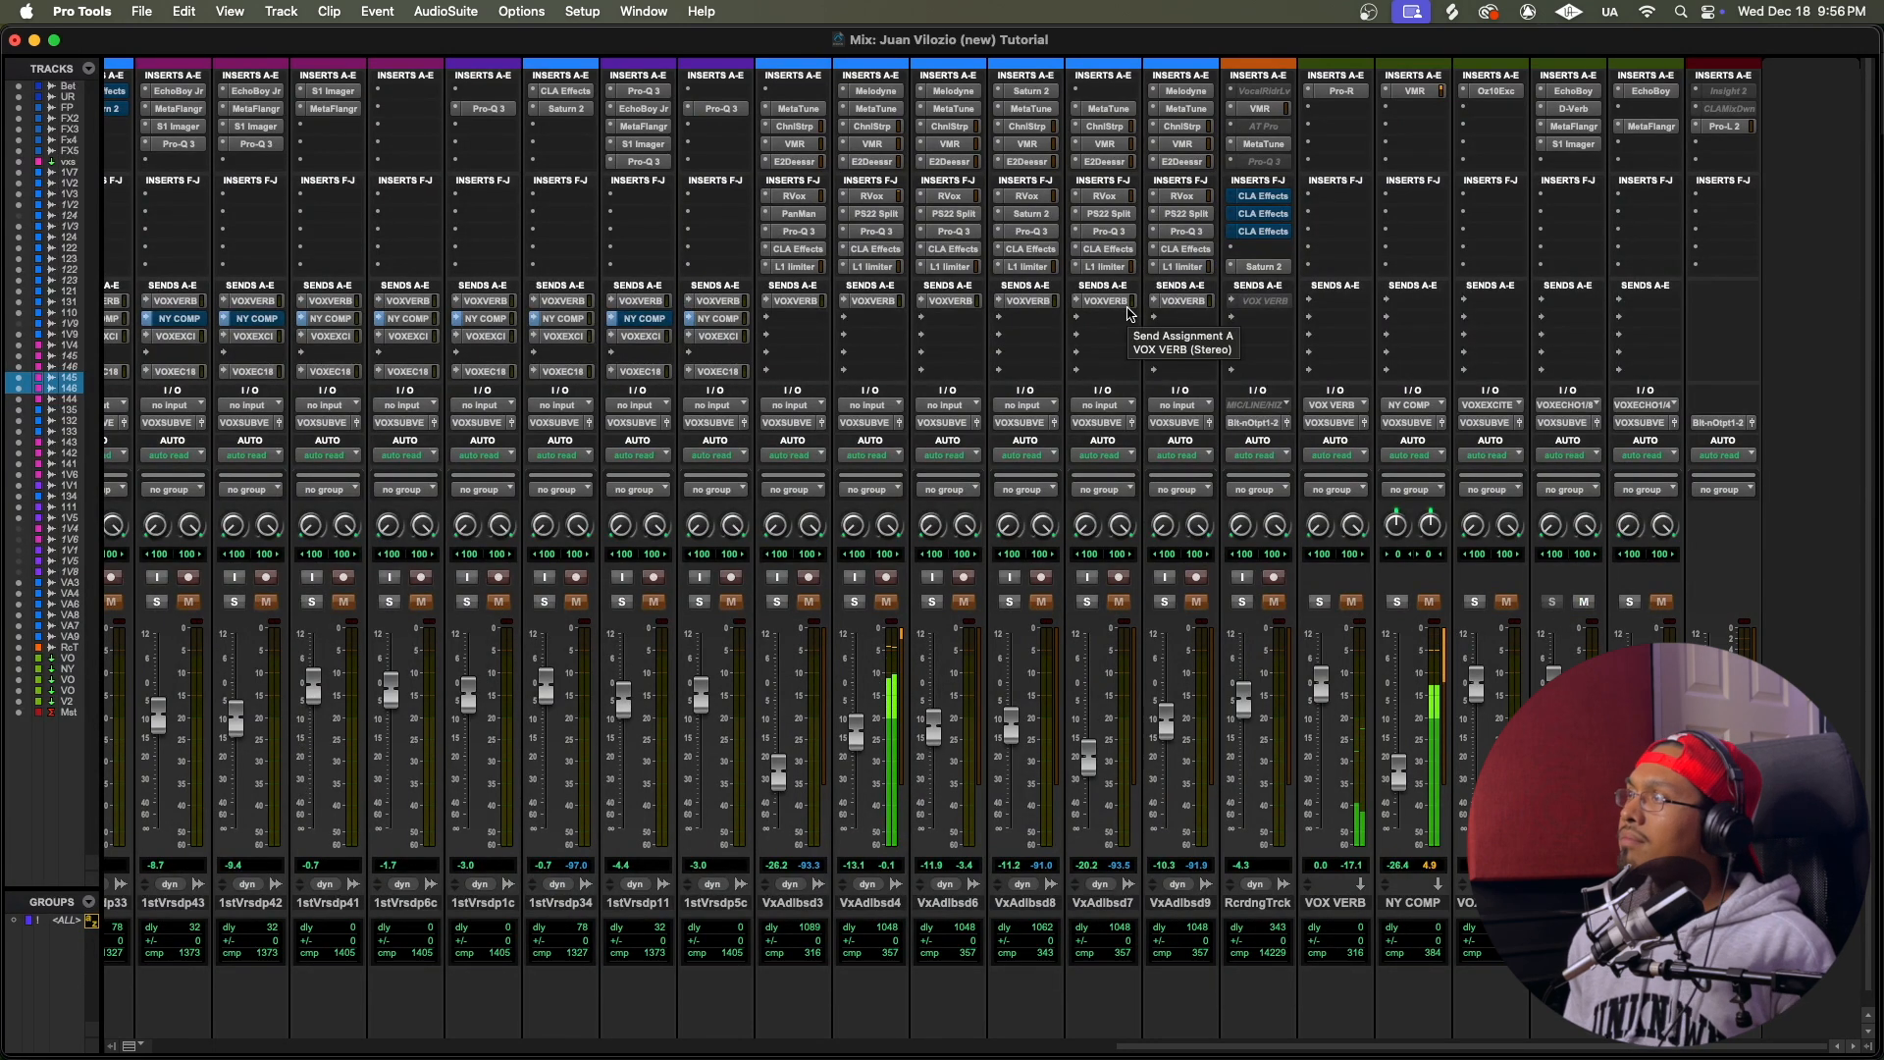
pyautogui.hscroll(-10, 1130, 314)
pyautogui.hscroll(15, 1130, 314)
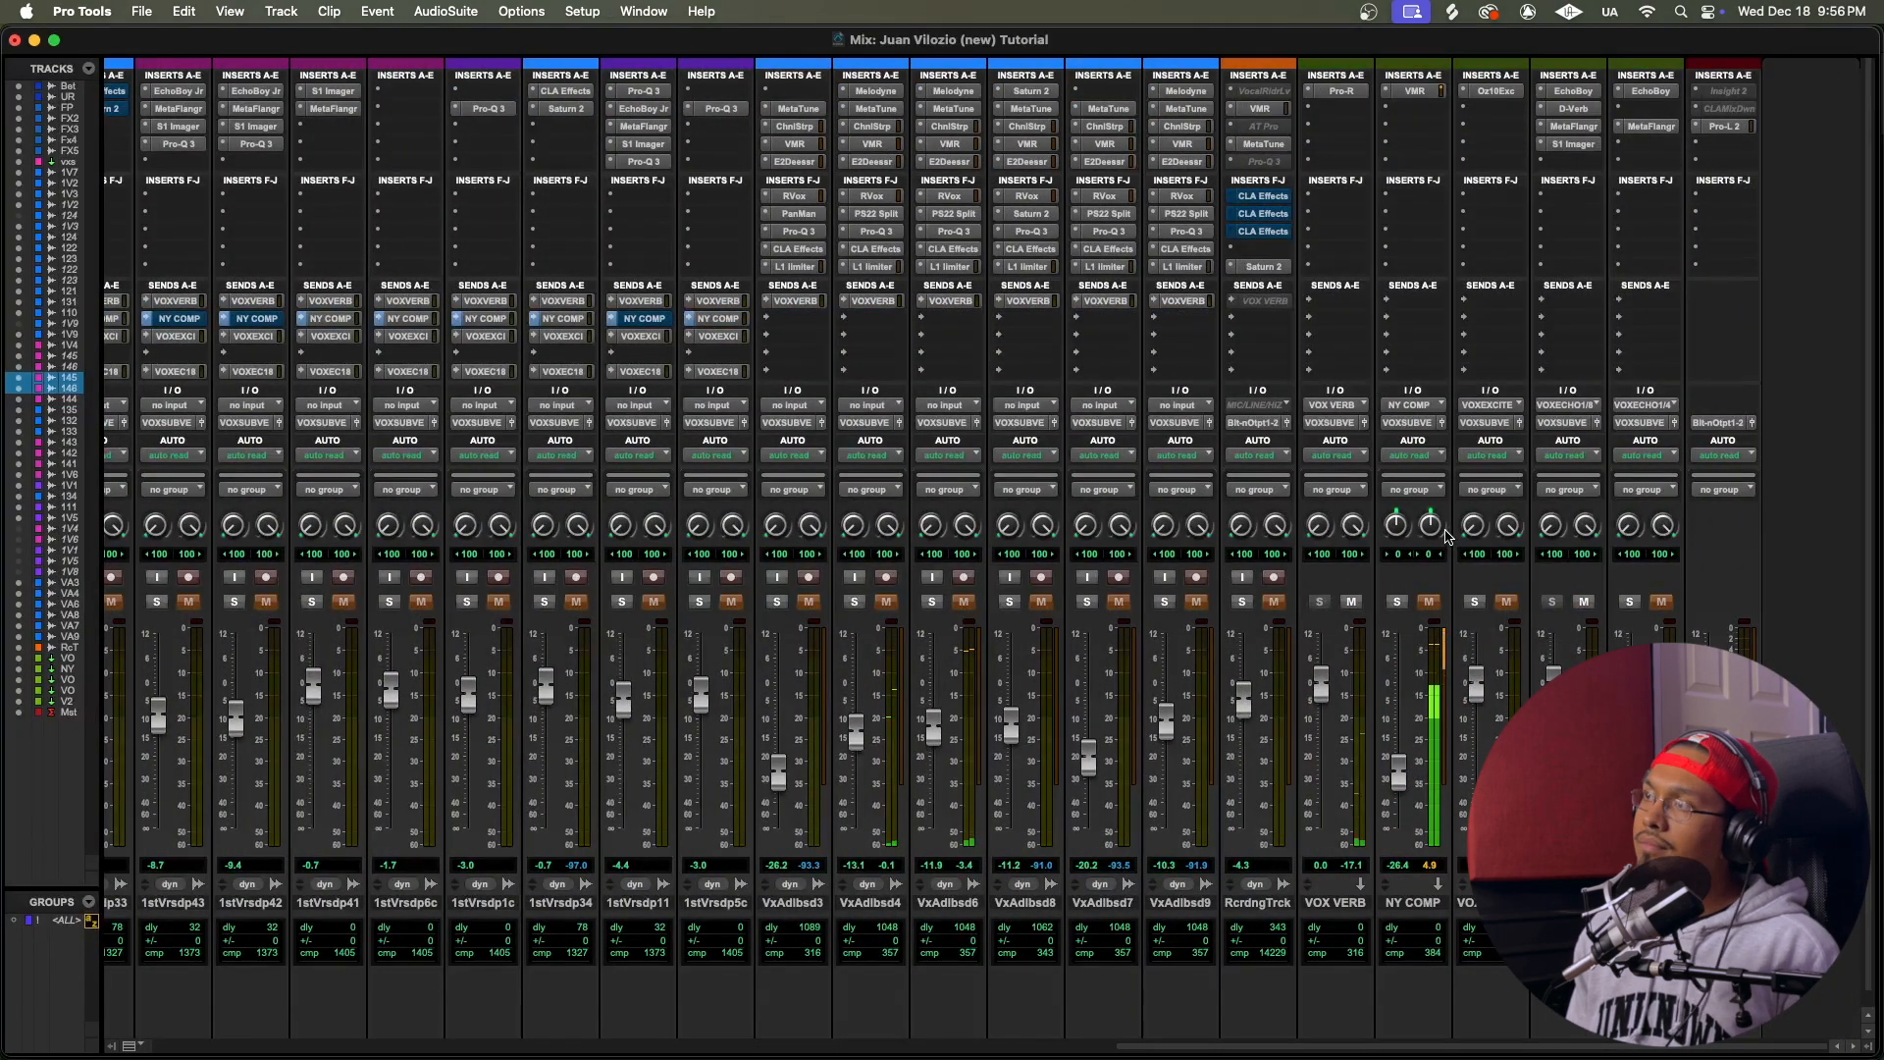
pyautogui.hscroll(-15, 1442, 538)
pyautogui.hscroll(13, 1446, 535)
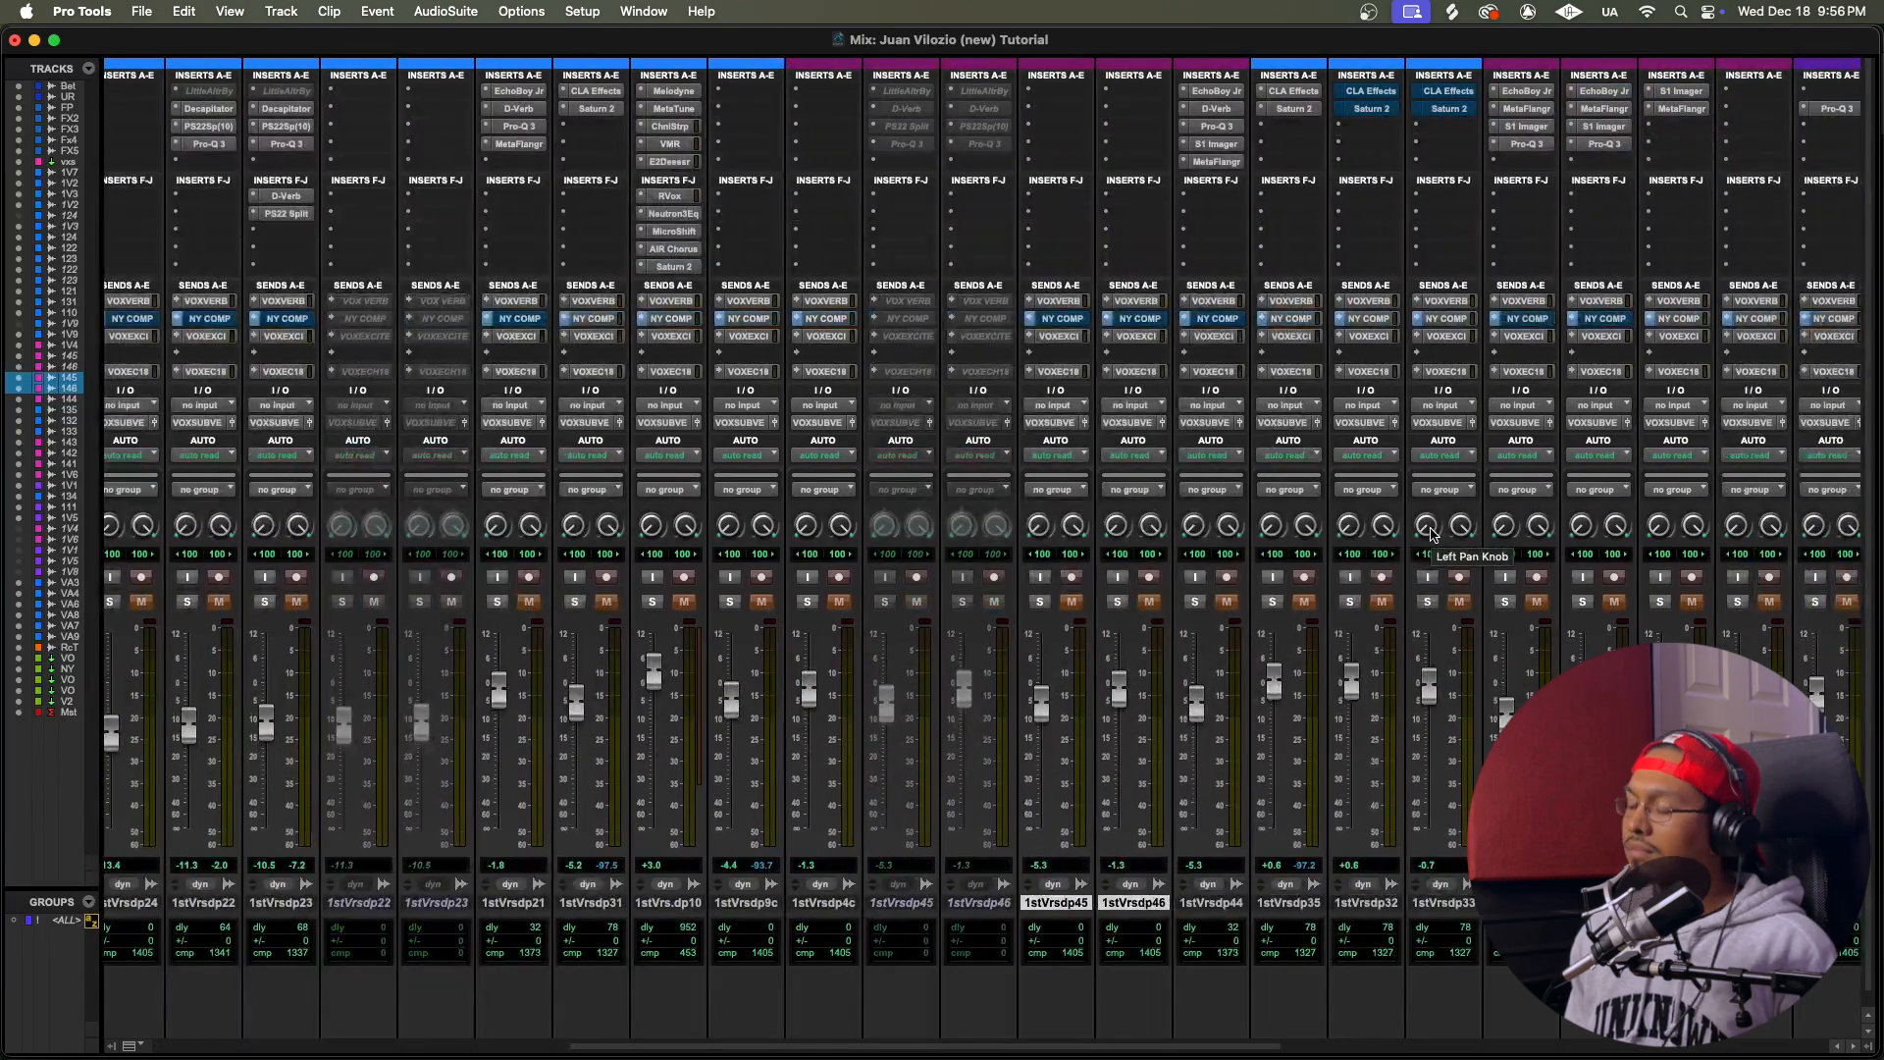
pyautogui.press('super+equal')
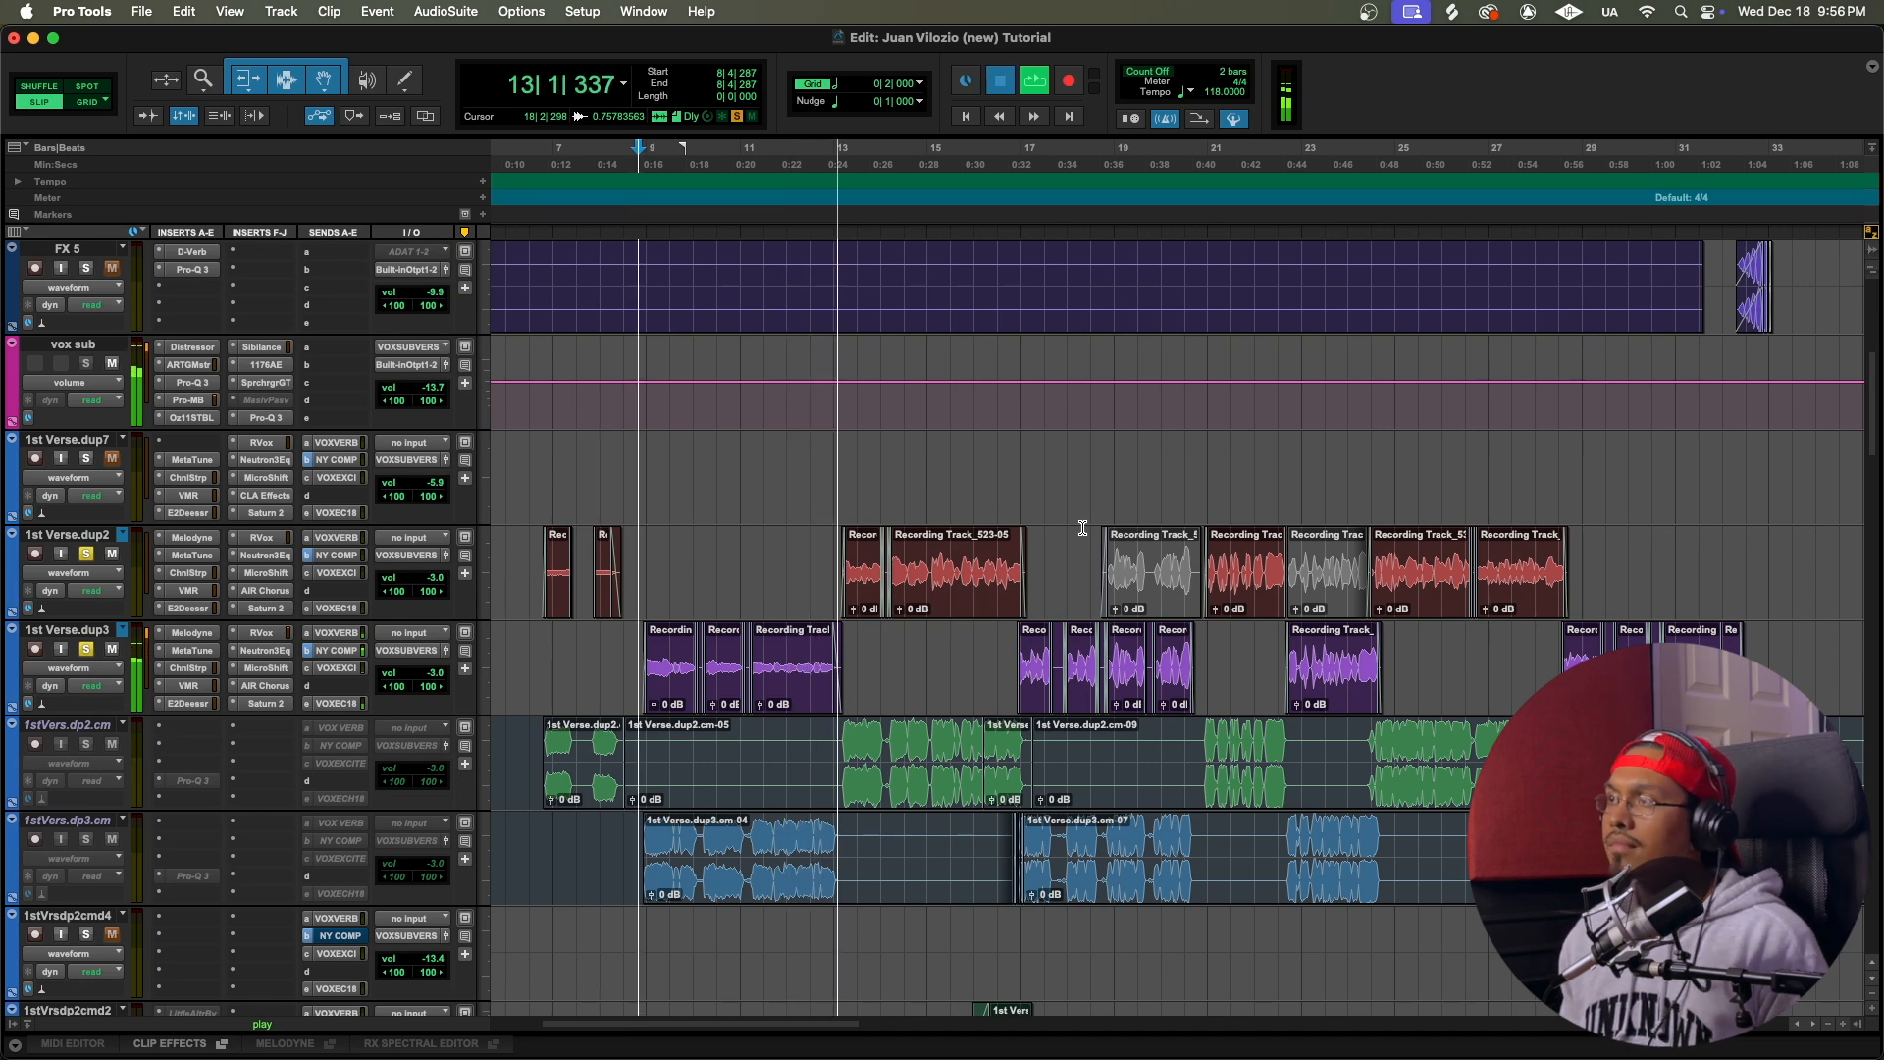
pyautogui.press('space')
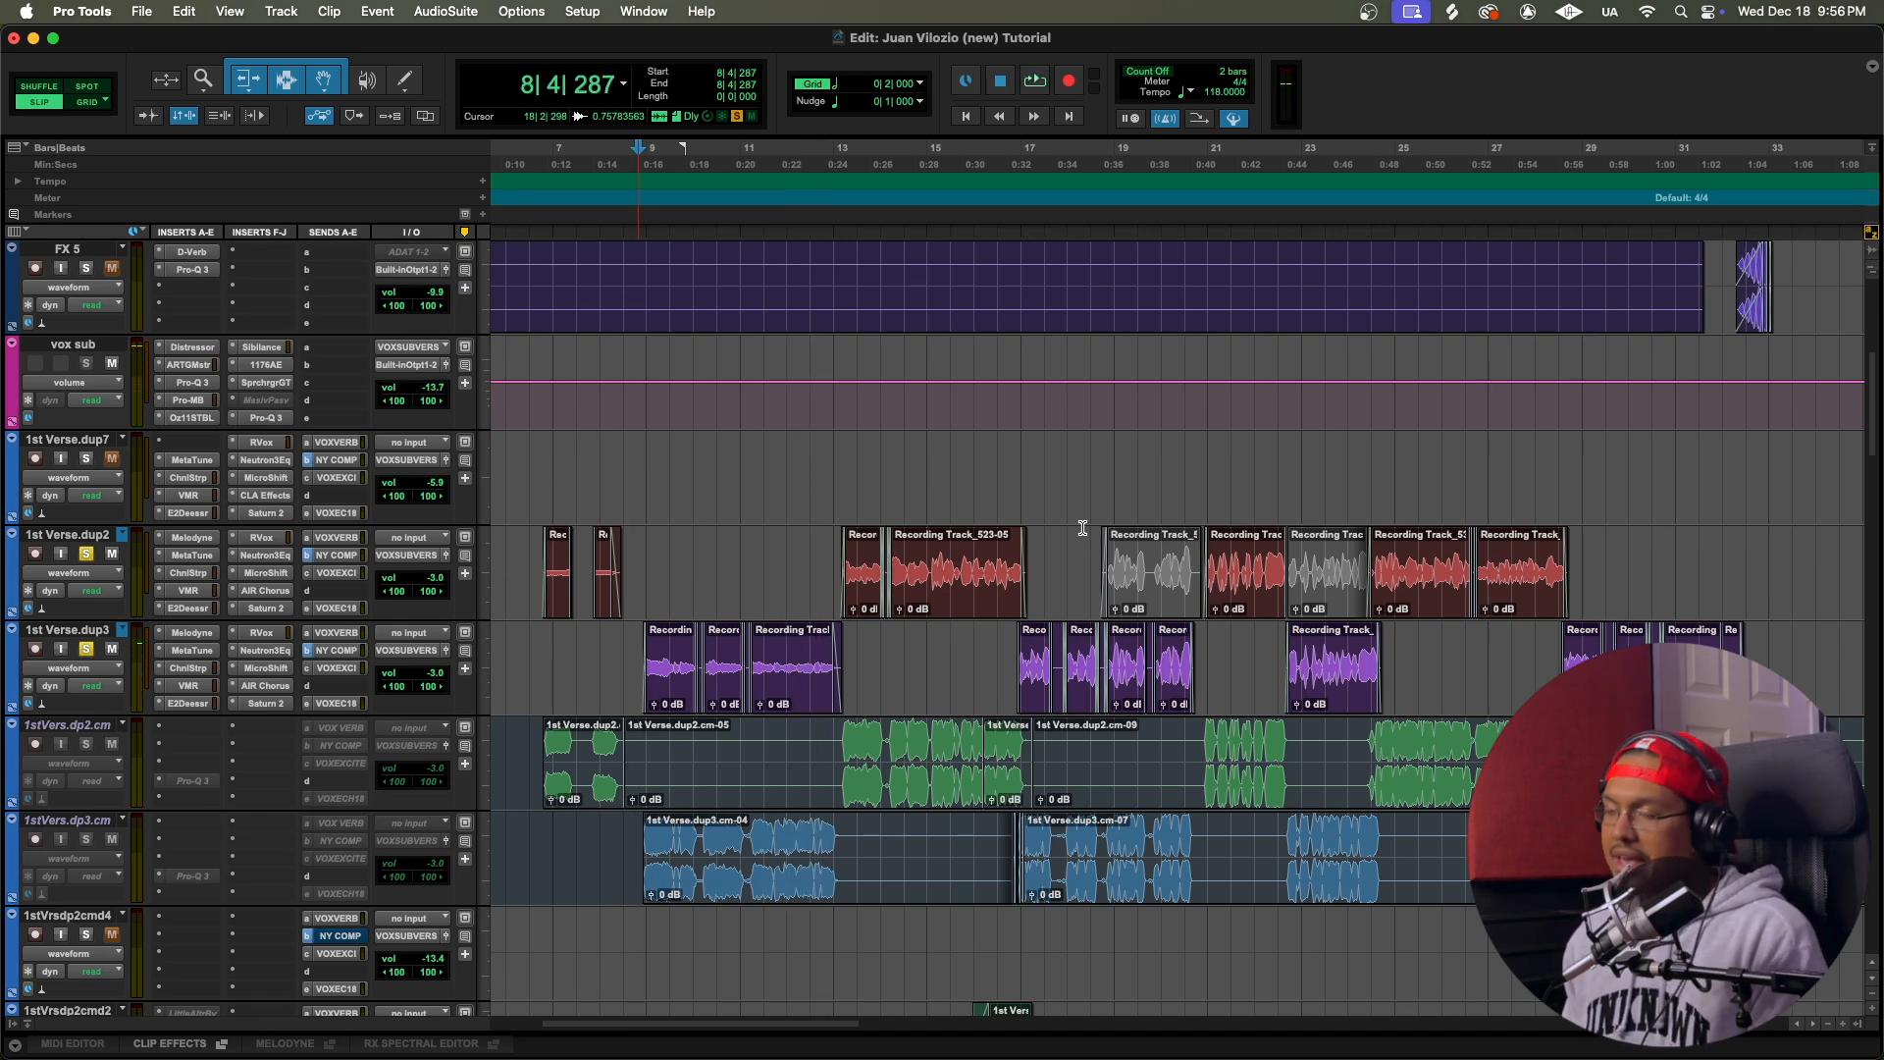
# Step: Clear the solos on 1stVers.dp2 and 1stVers.dp3 in the Mix window and play the full mix from just before bar 9
pyautogui.press('super+equal')
pyautogui.hscroll(-10, 517, 555)
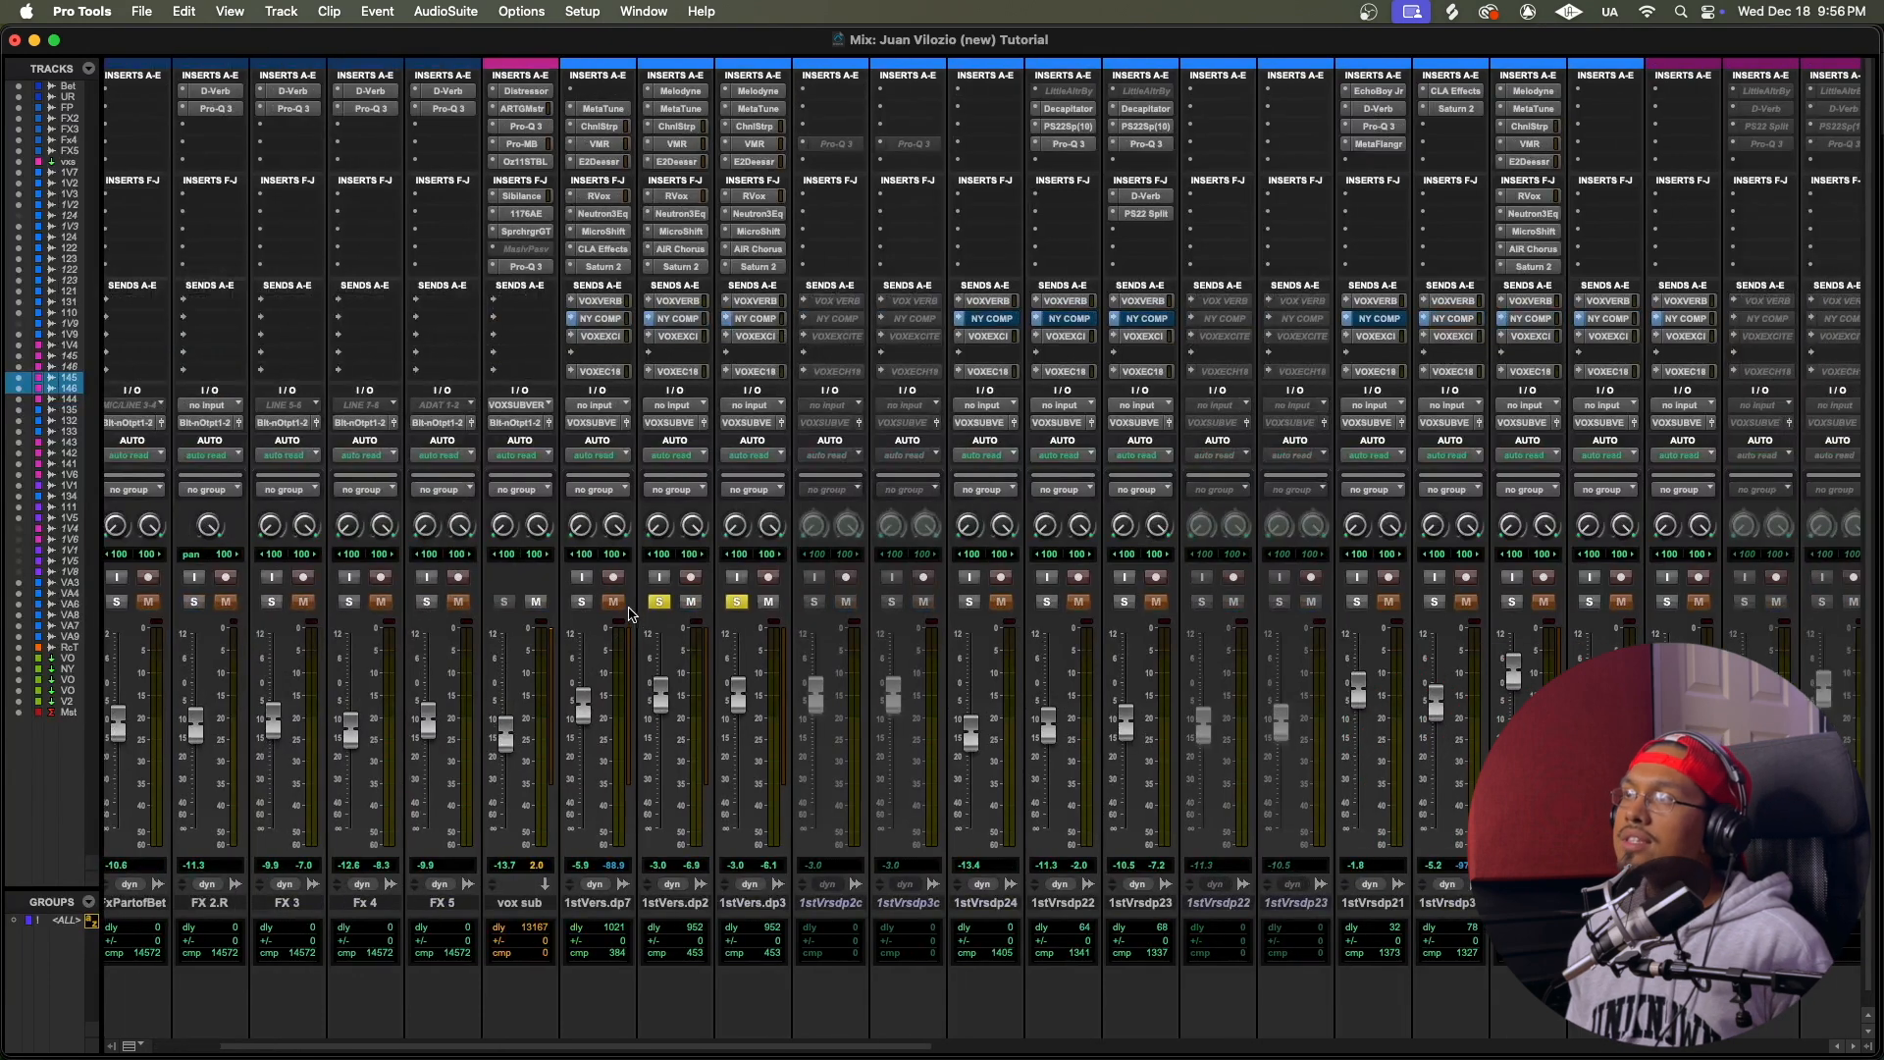
pyautogui.keyDown('alt'); pyautogui.click(659, 601); pyautogui.keyUp('alt')
pyautogui.press('space')
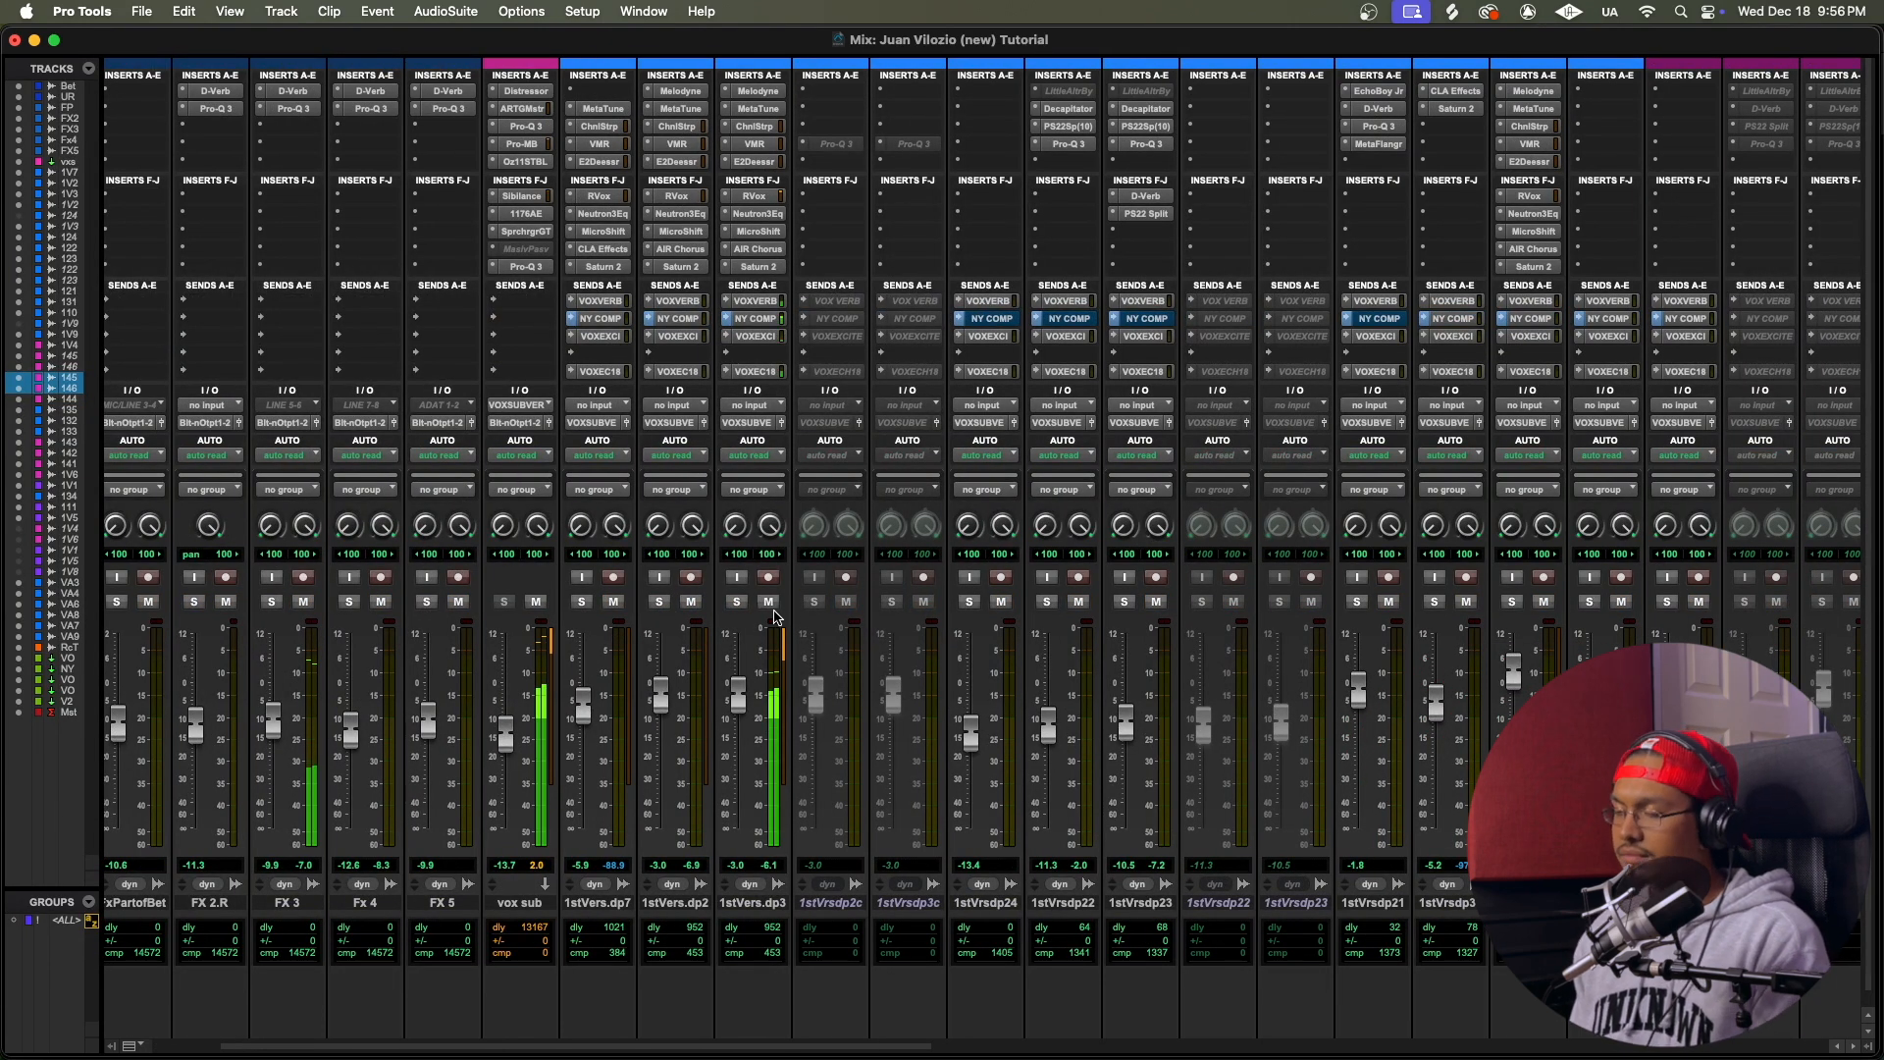
pyautogui.press('super+equal')
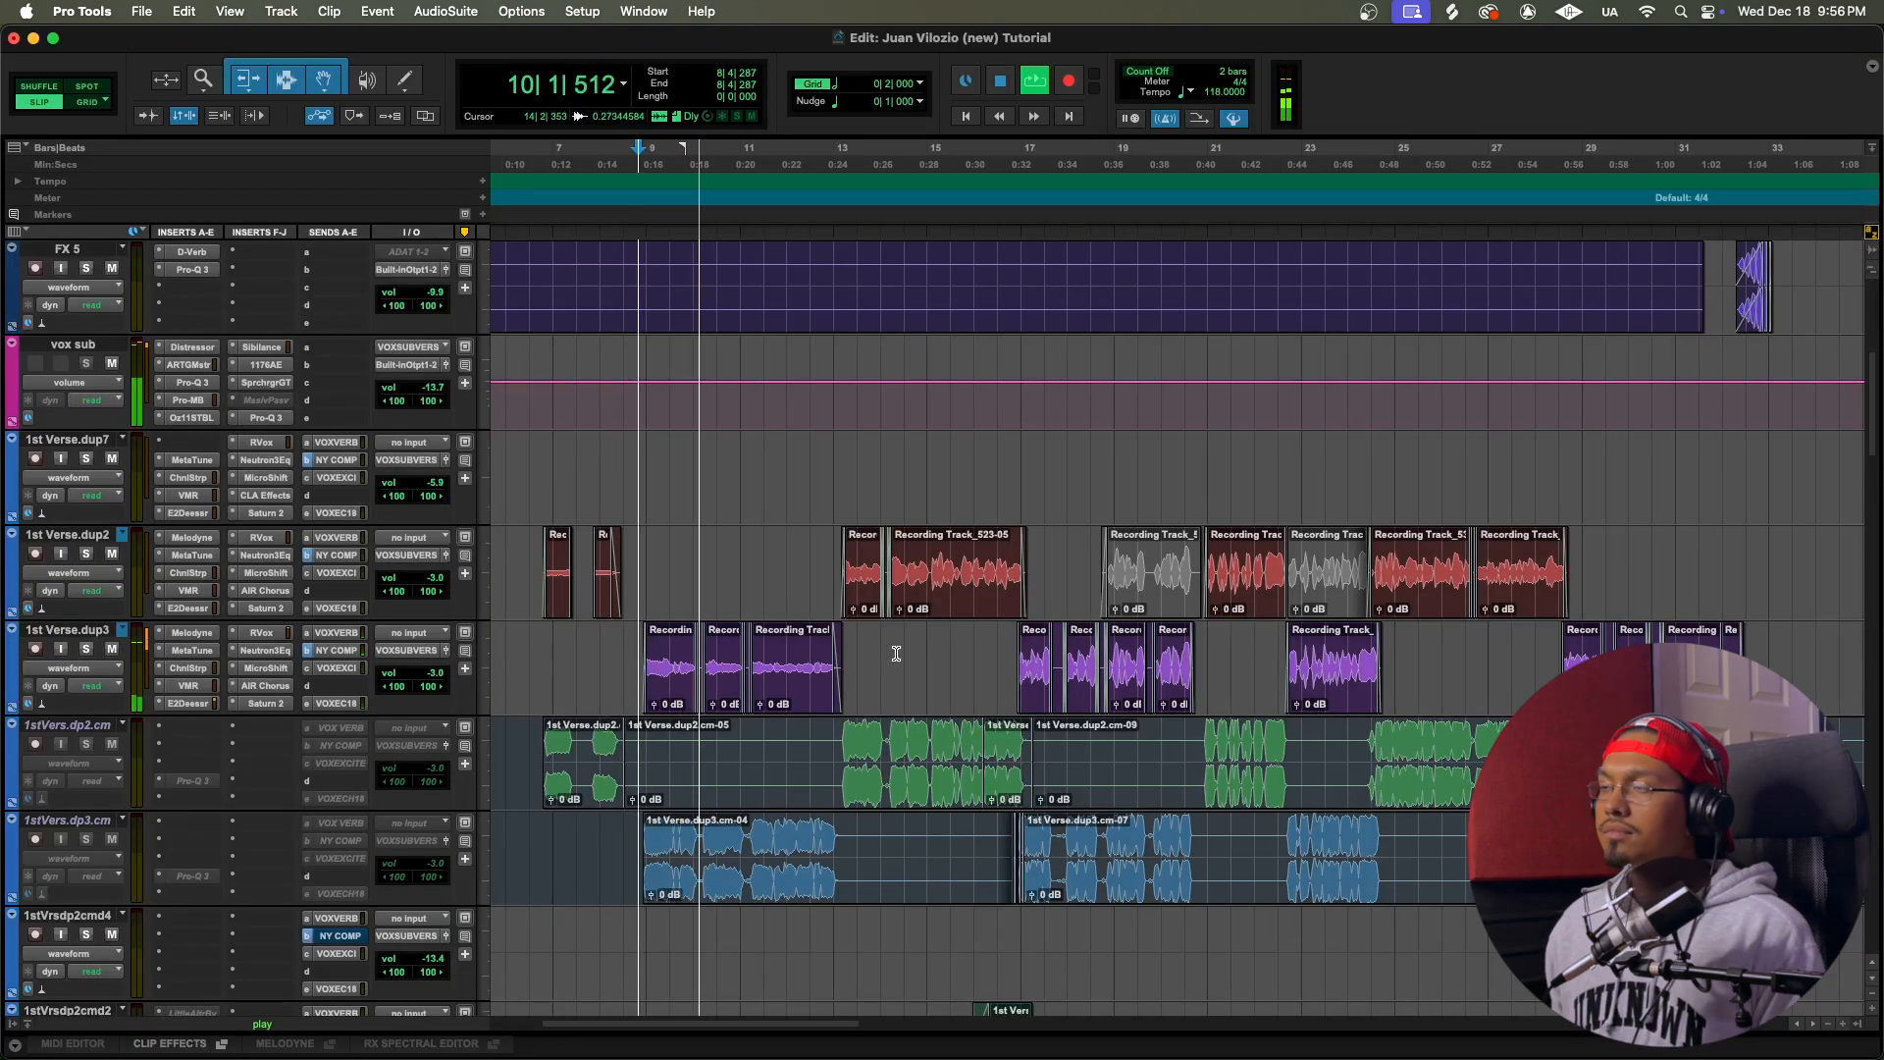
pyautogui.hscroll(3, 896, 653)
pyautogui.hscroll(-2, 896, 653)
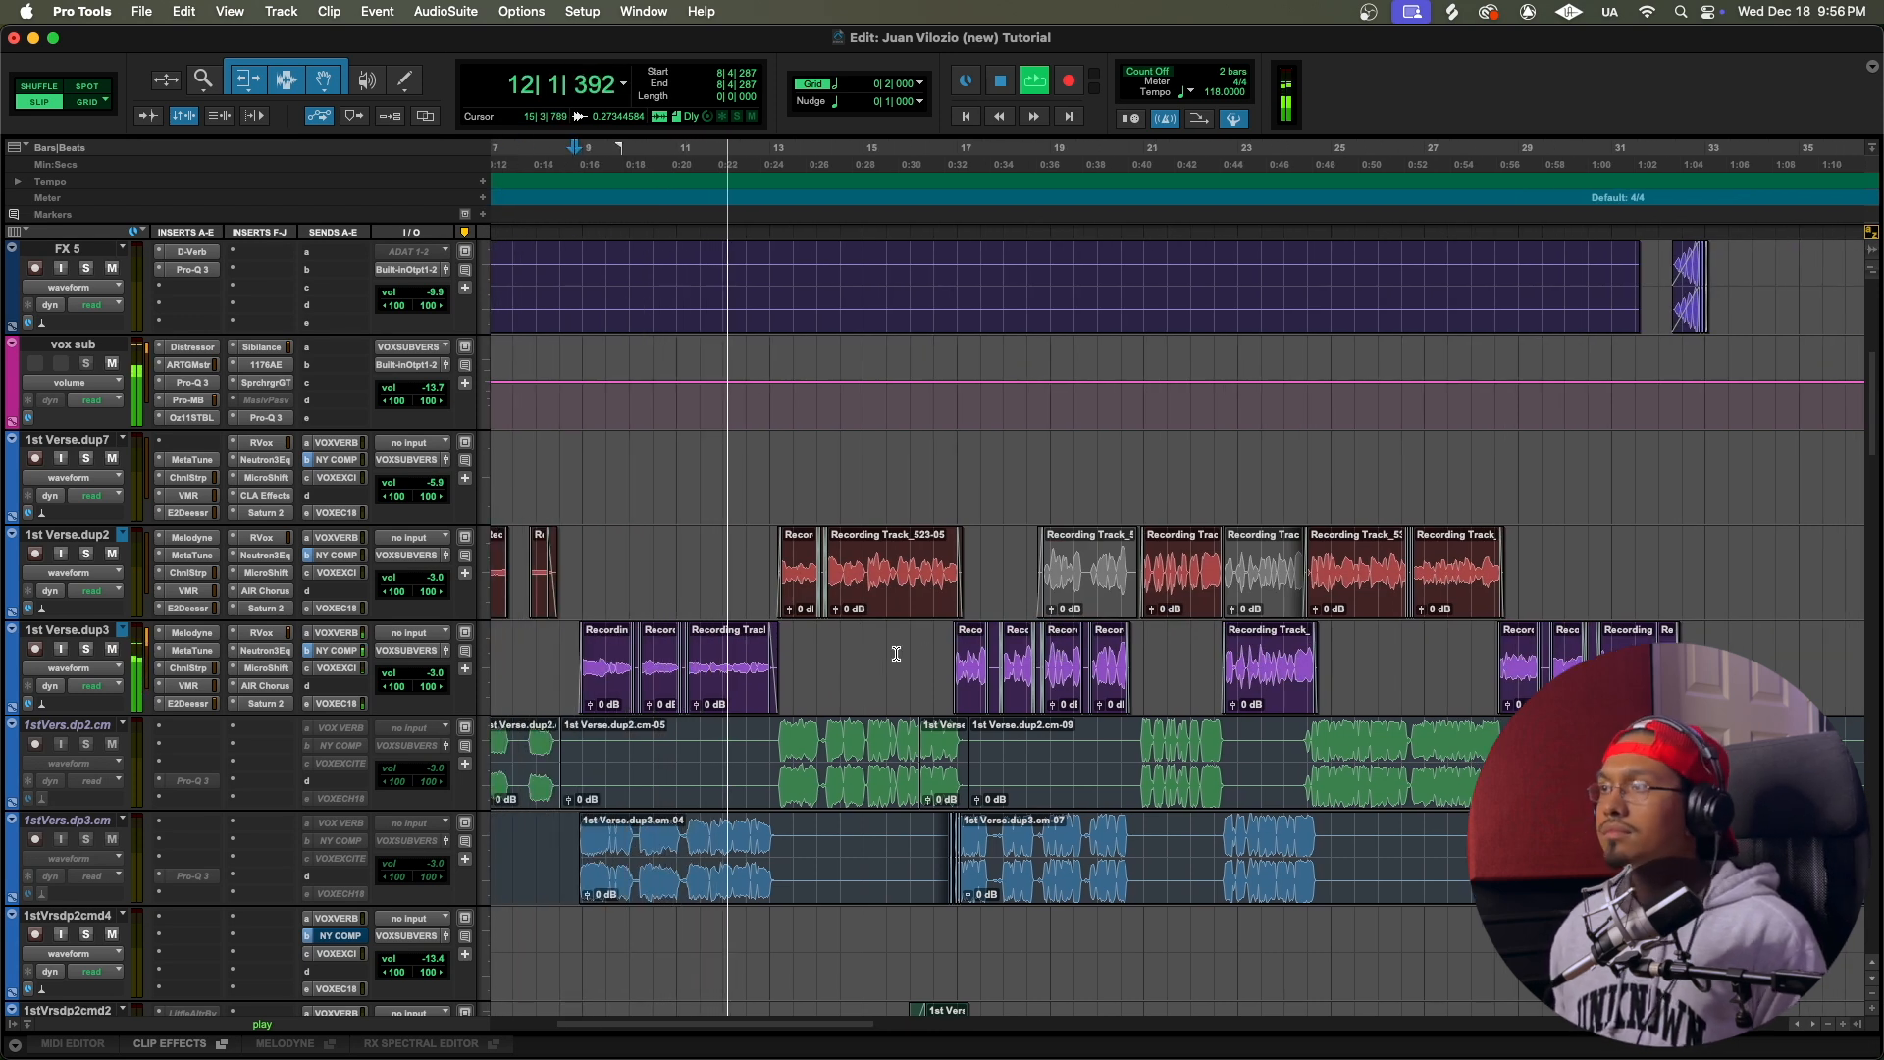
pyautogui.press('space')
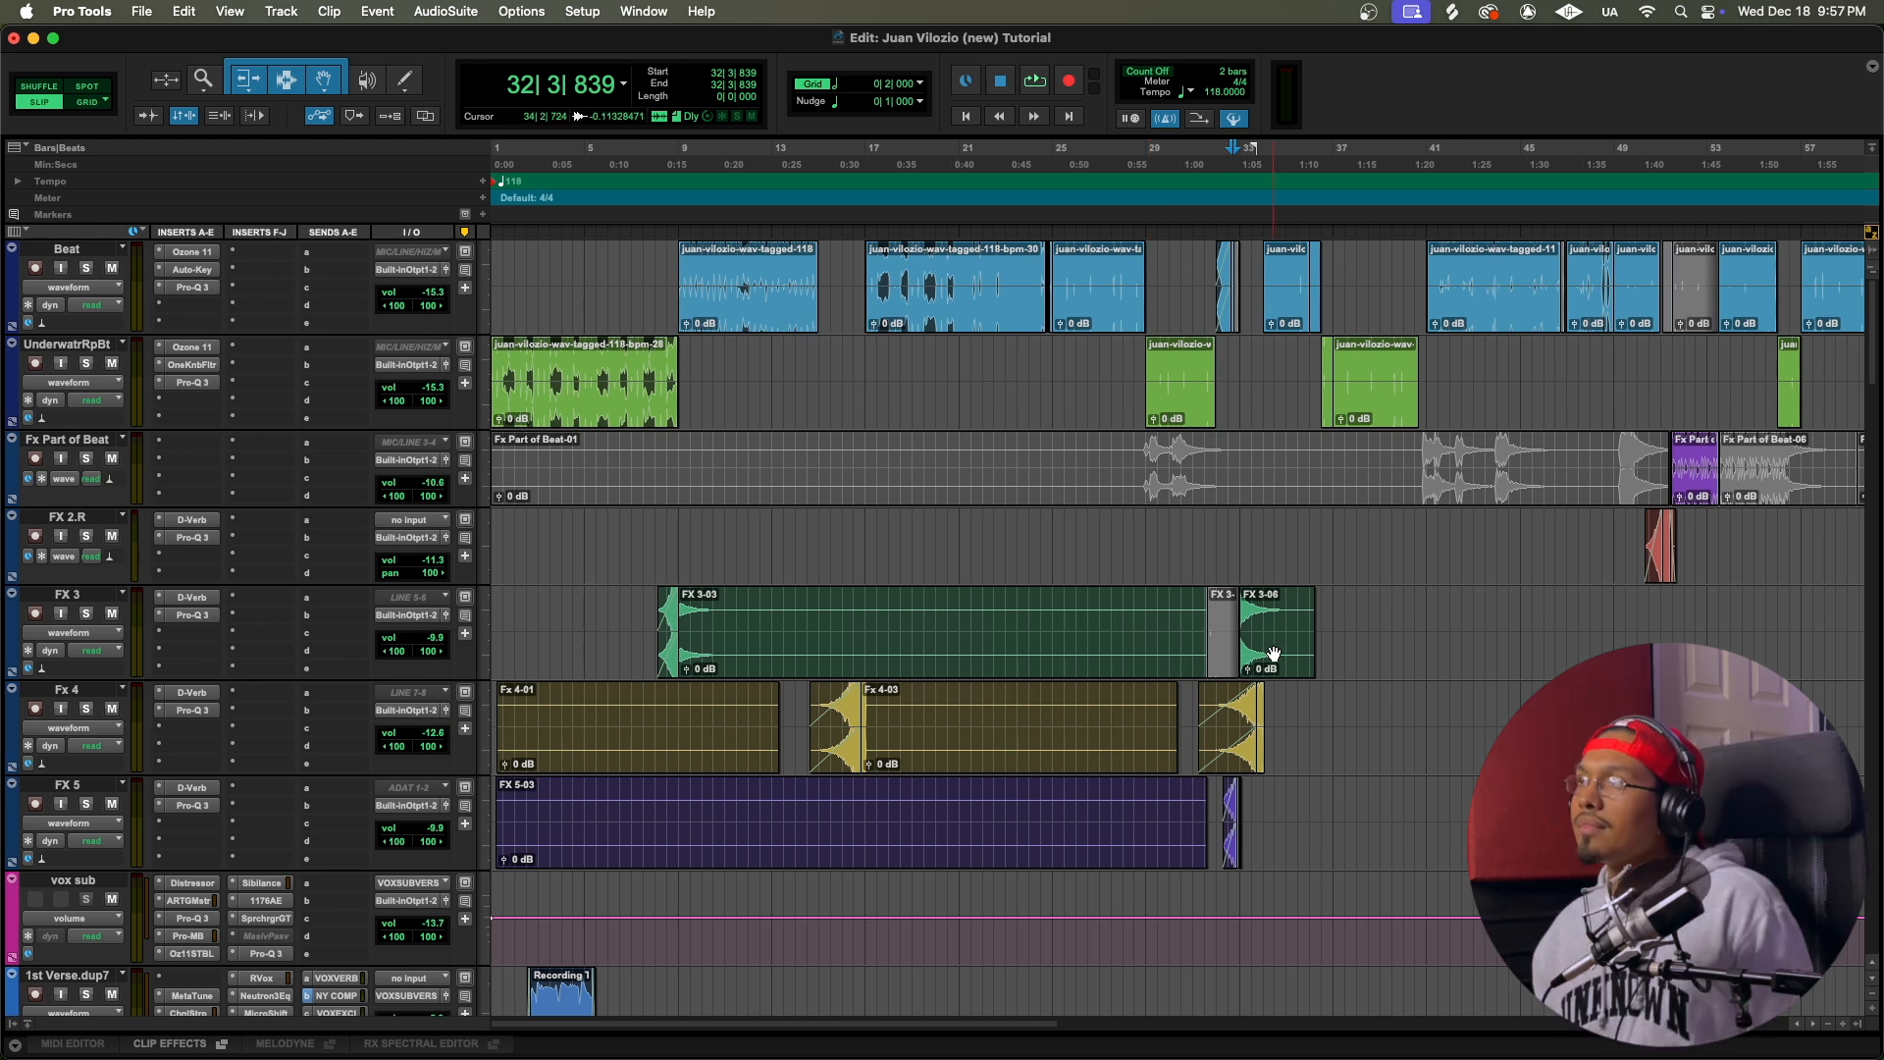
# Step: Switch to Grid mode and extend the end of the Beat clip starting at bar 9 to bar 17, filling the gap
pyautogui.press('t')
pyautogui.hscroll(-8, 1303, 562)
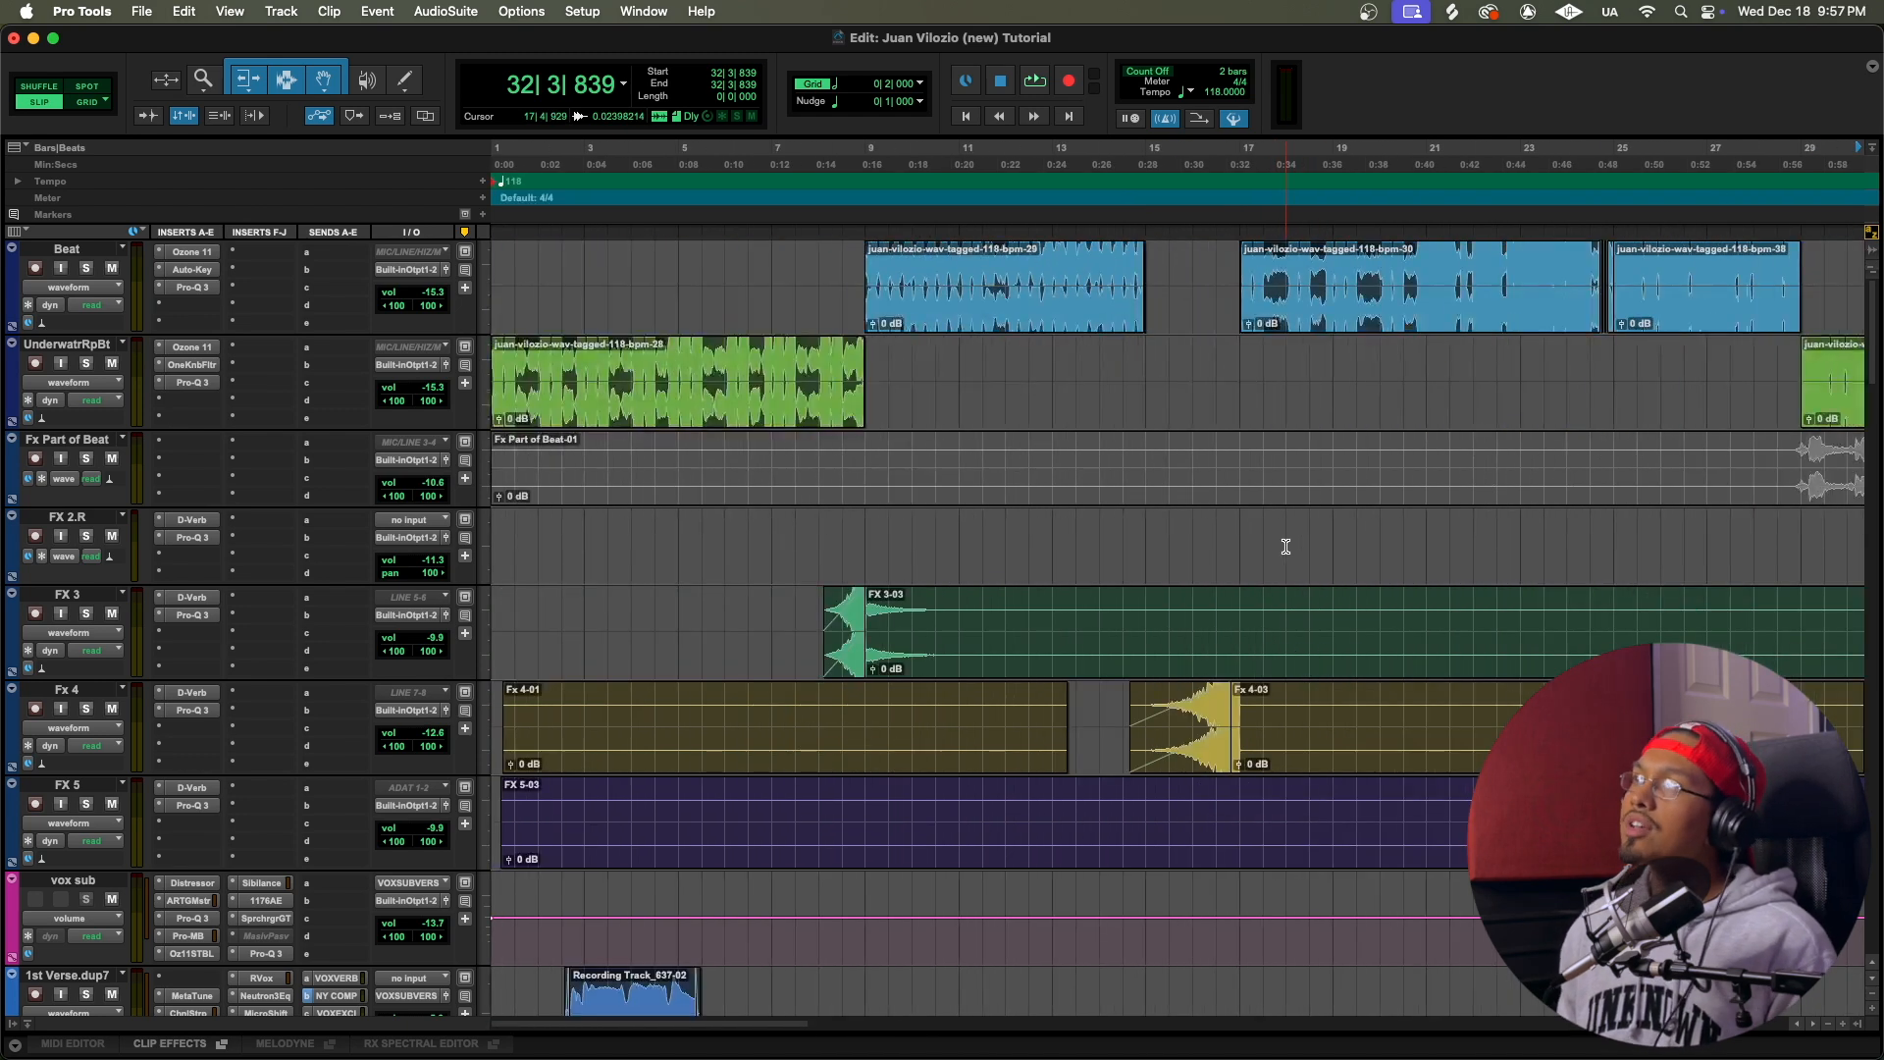
pyautogui.hscroll(2, 1005, 416)
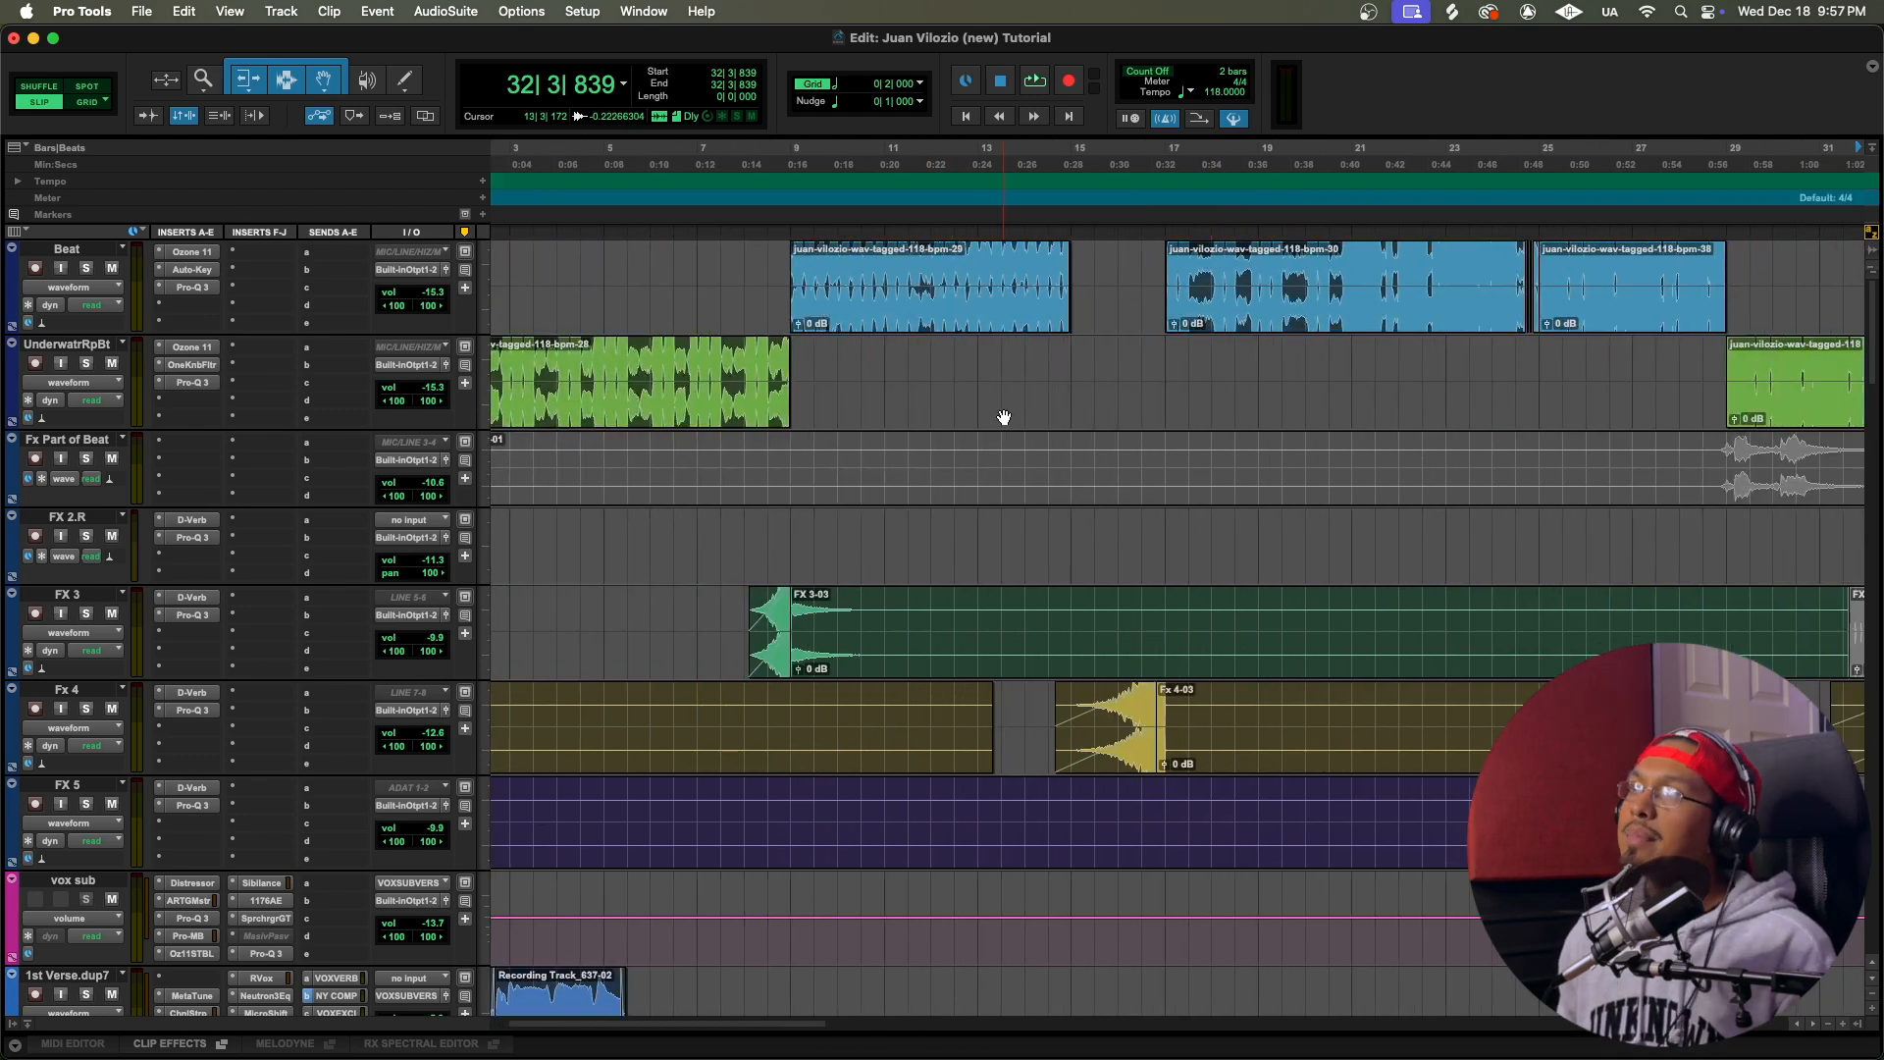
pyautogui.click(1027, 162)
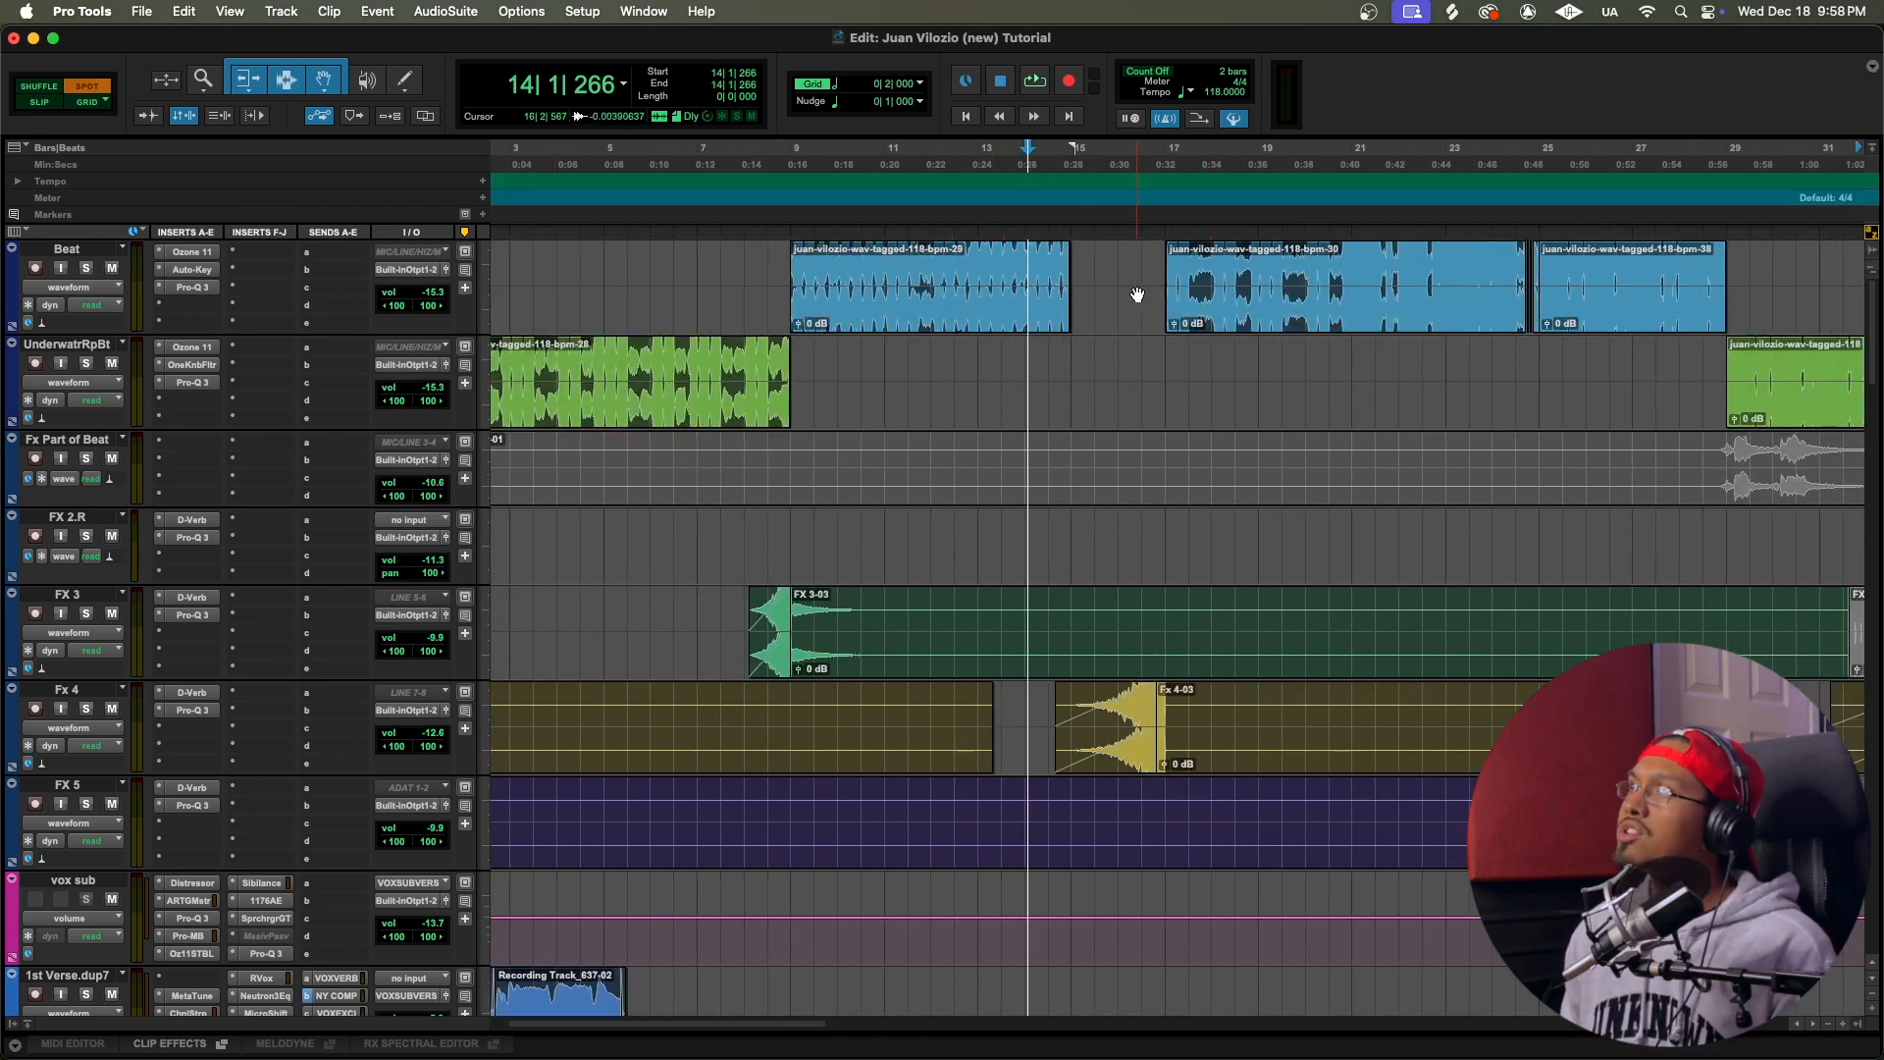
pyautogui.press('F4')
pyautogui.moveTo(1063, 273); pyautogui.dragTo(1165, 275)
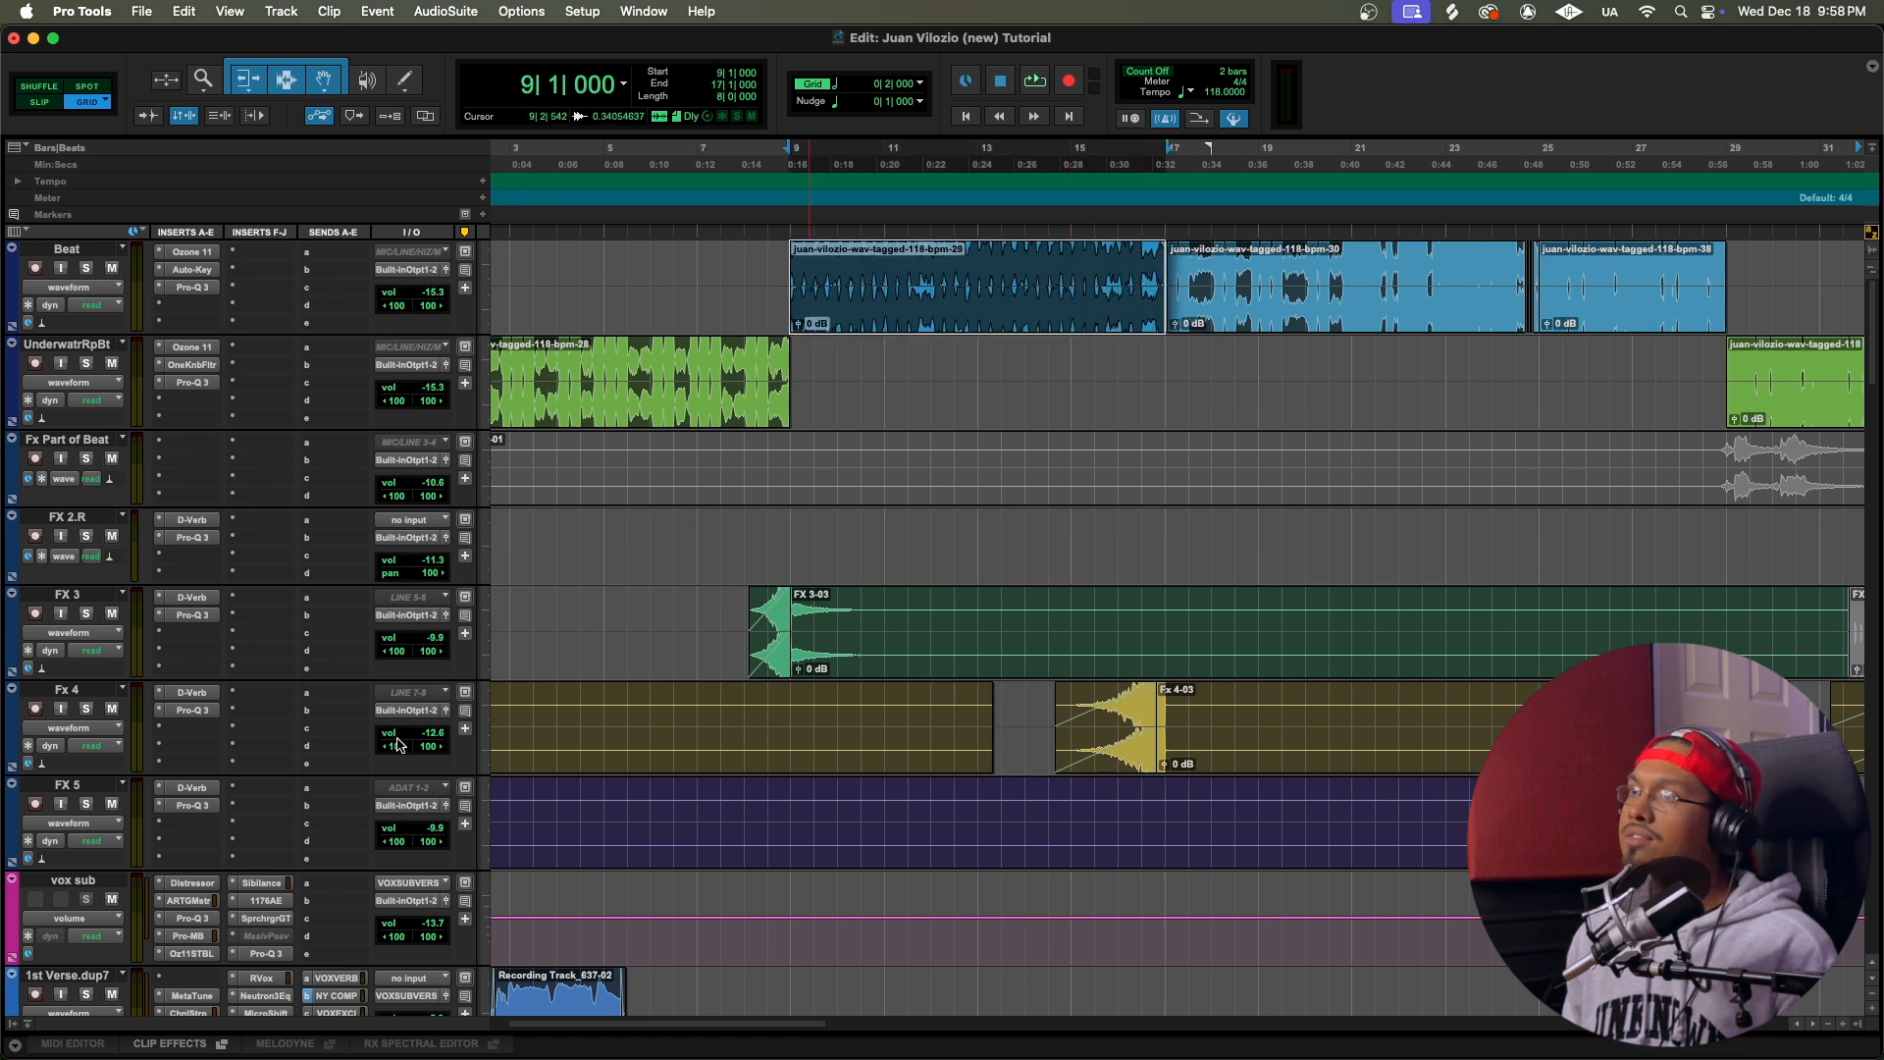
# Step: Mute the Fx 4 track and play the arrangement from 12|3 through the filled Beat gap
pyautogui.click(113, 707)
pyautogui.click(952, 164)
pyautogui.press('space')
pyautogui.hscroll(-2, 971, 218)
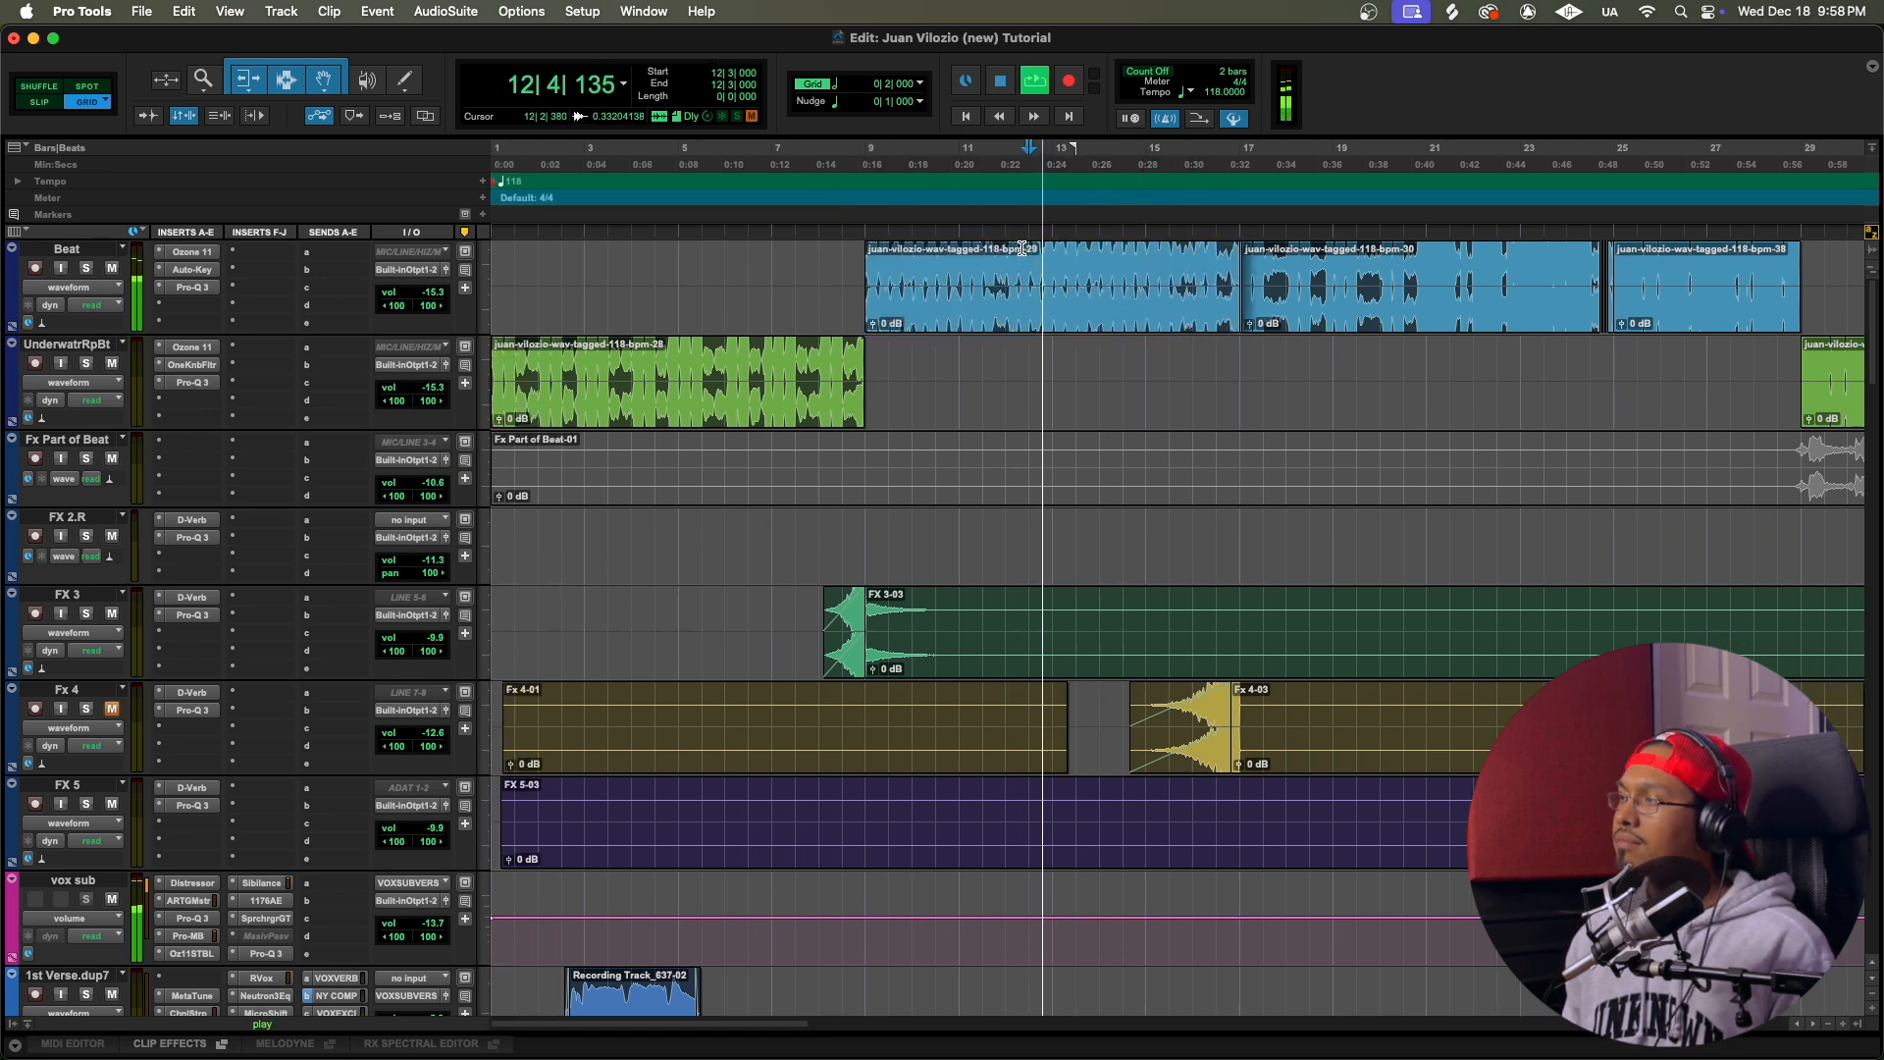
pyautogui.hscroll(2, 1021, 248)
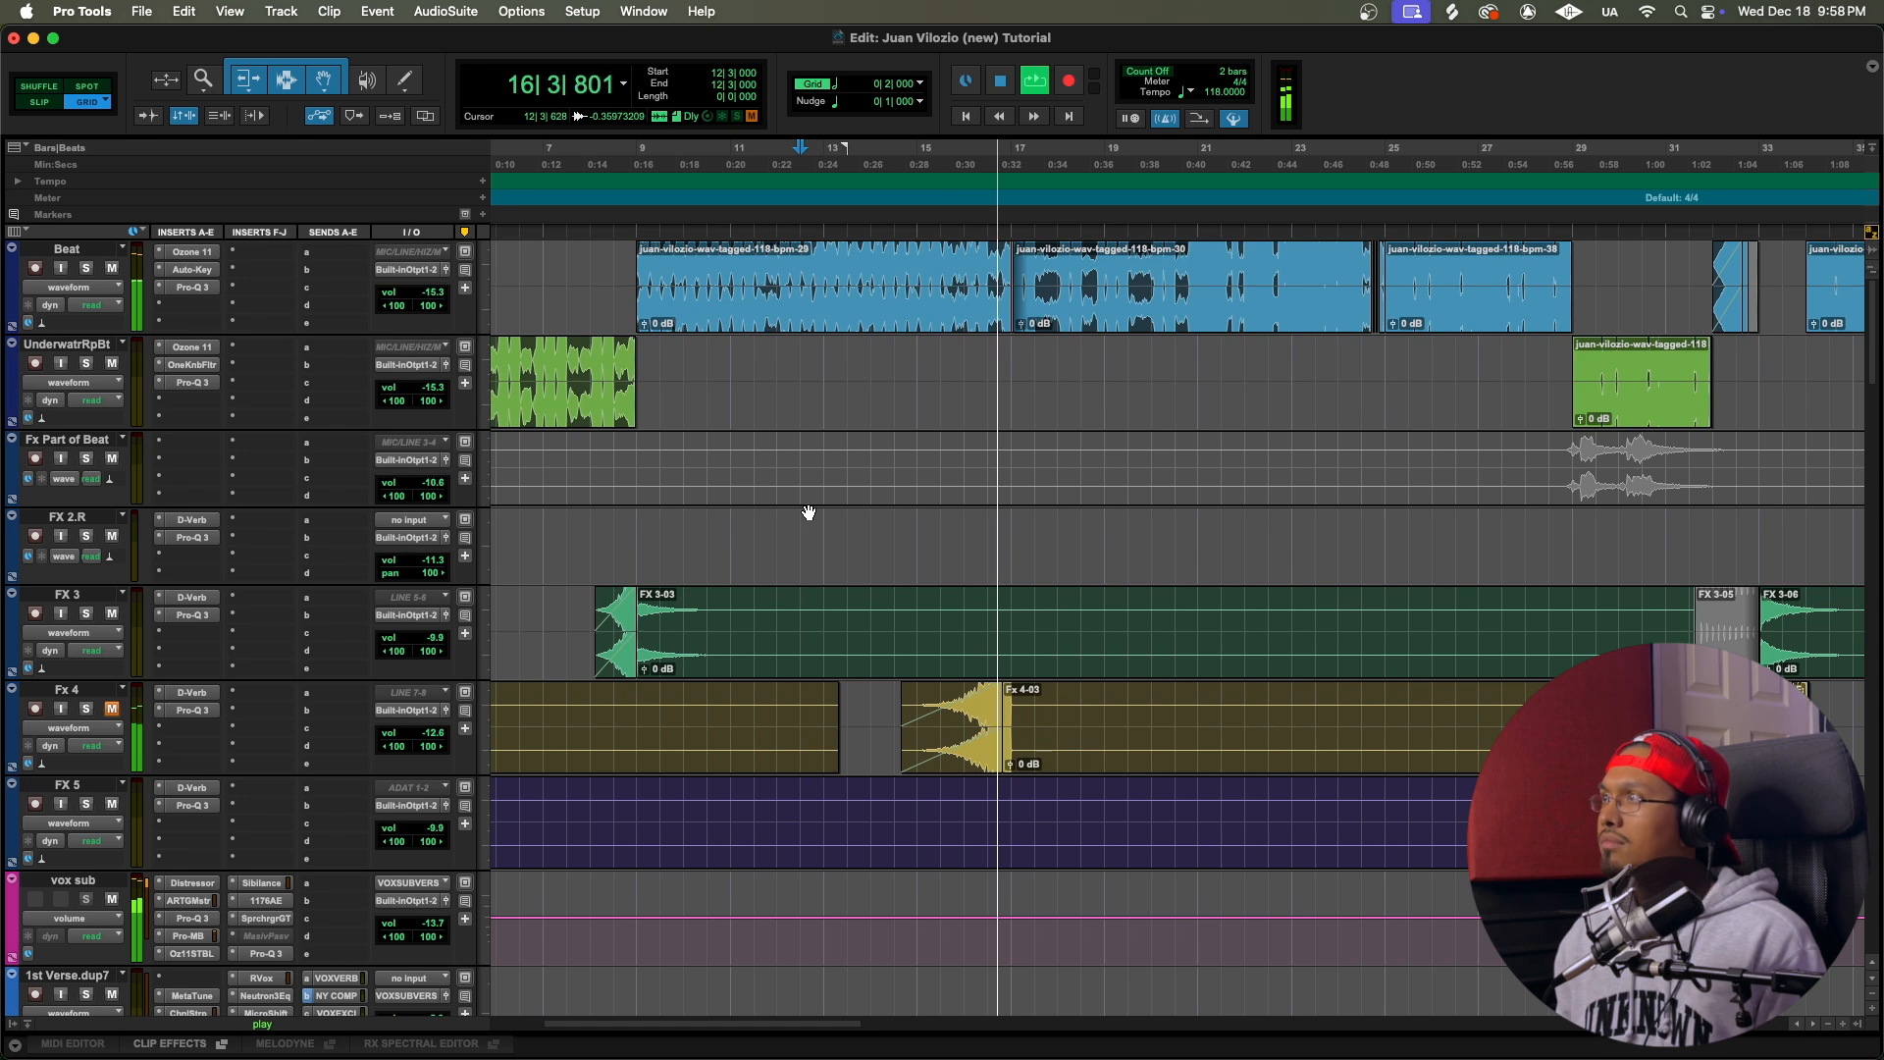
pyautogui.press('space')
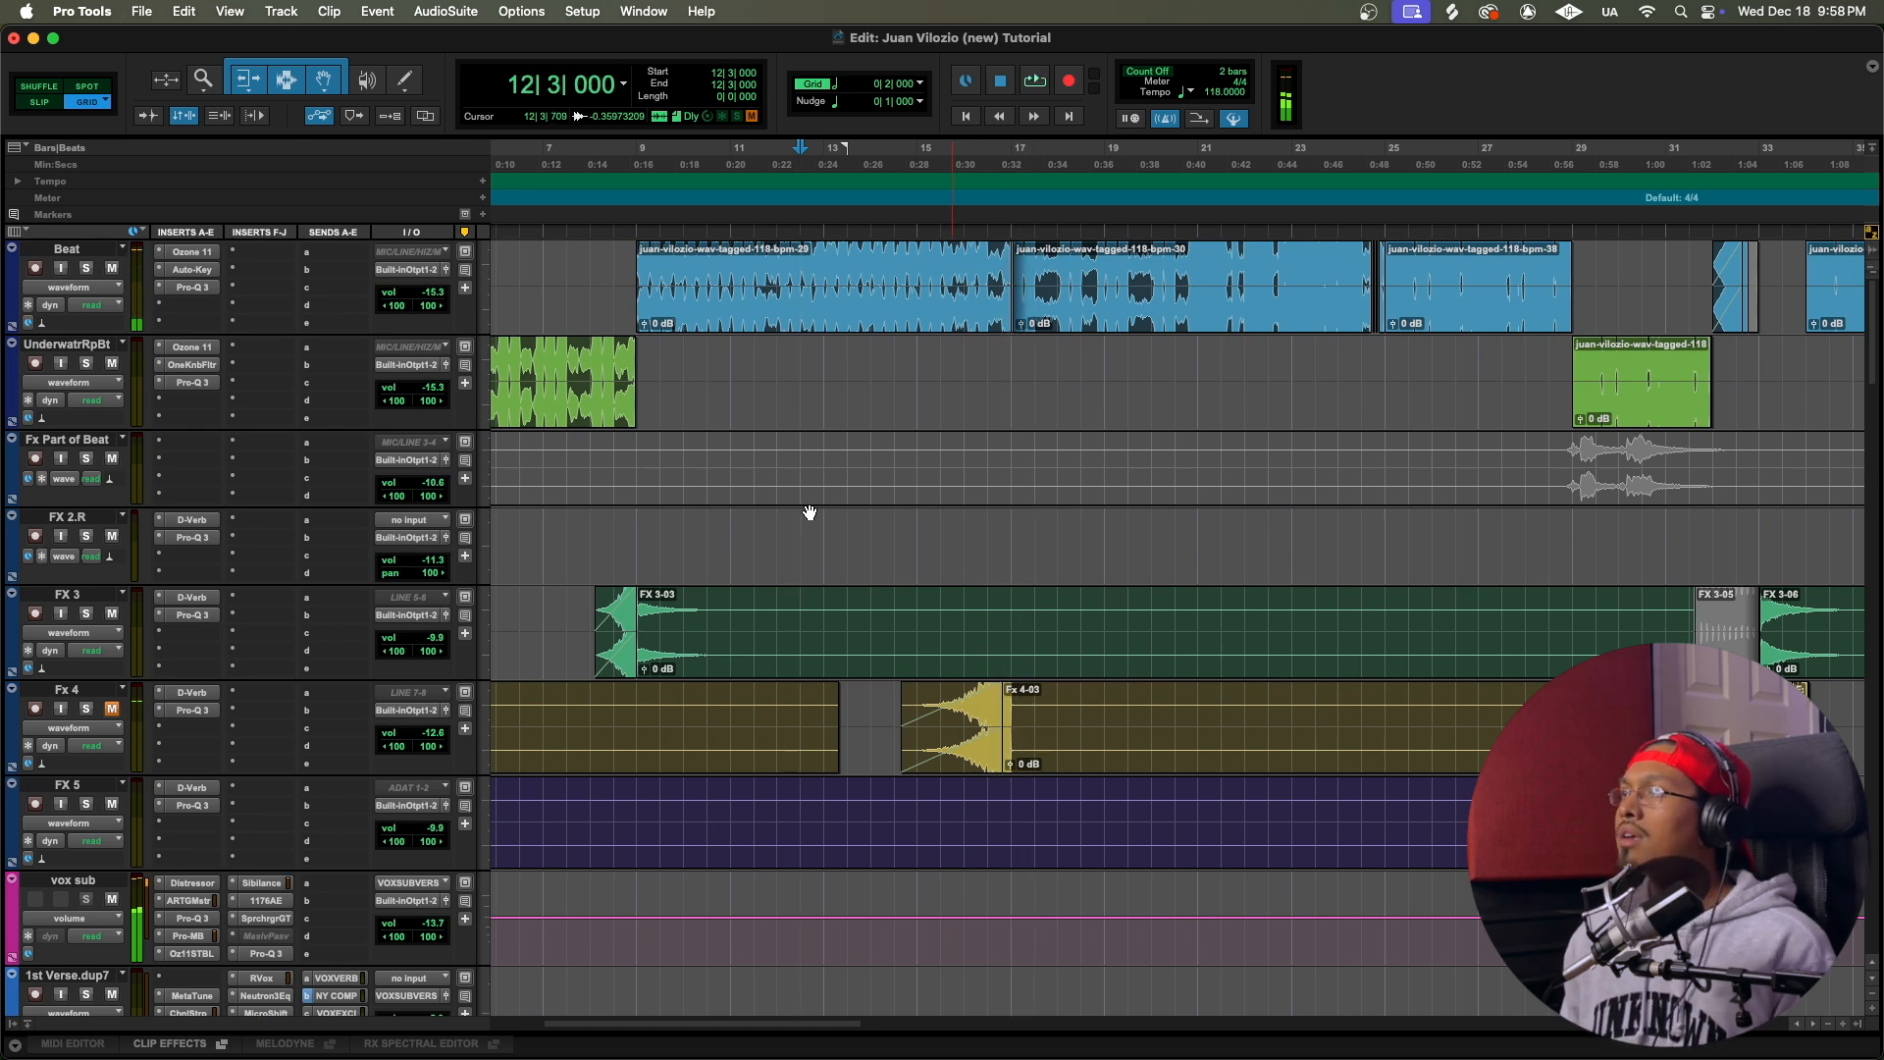
# Step: Undo the Beat clip extension and play from bar 13 to hear the transition with the gap
pyautogui.press('super+z')
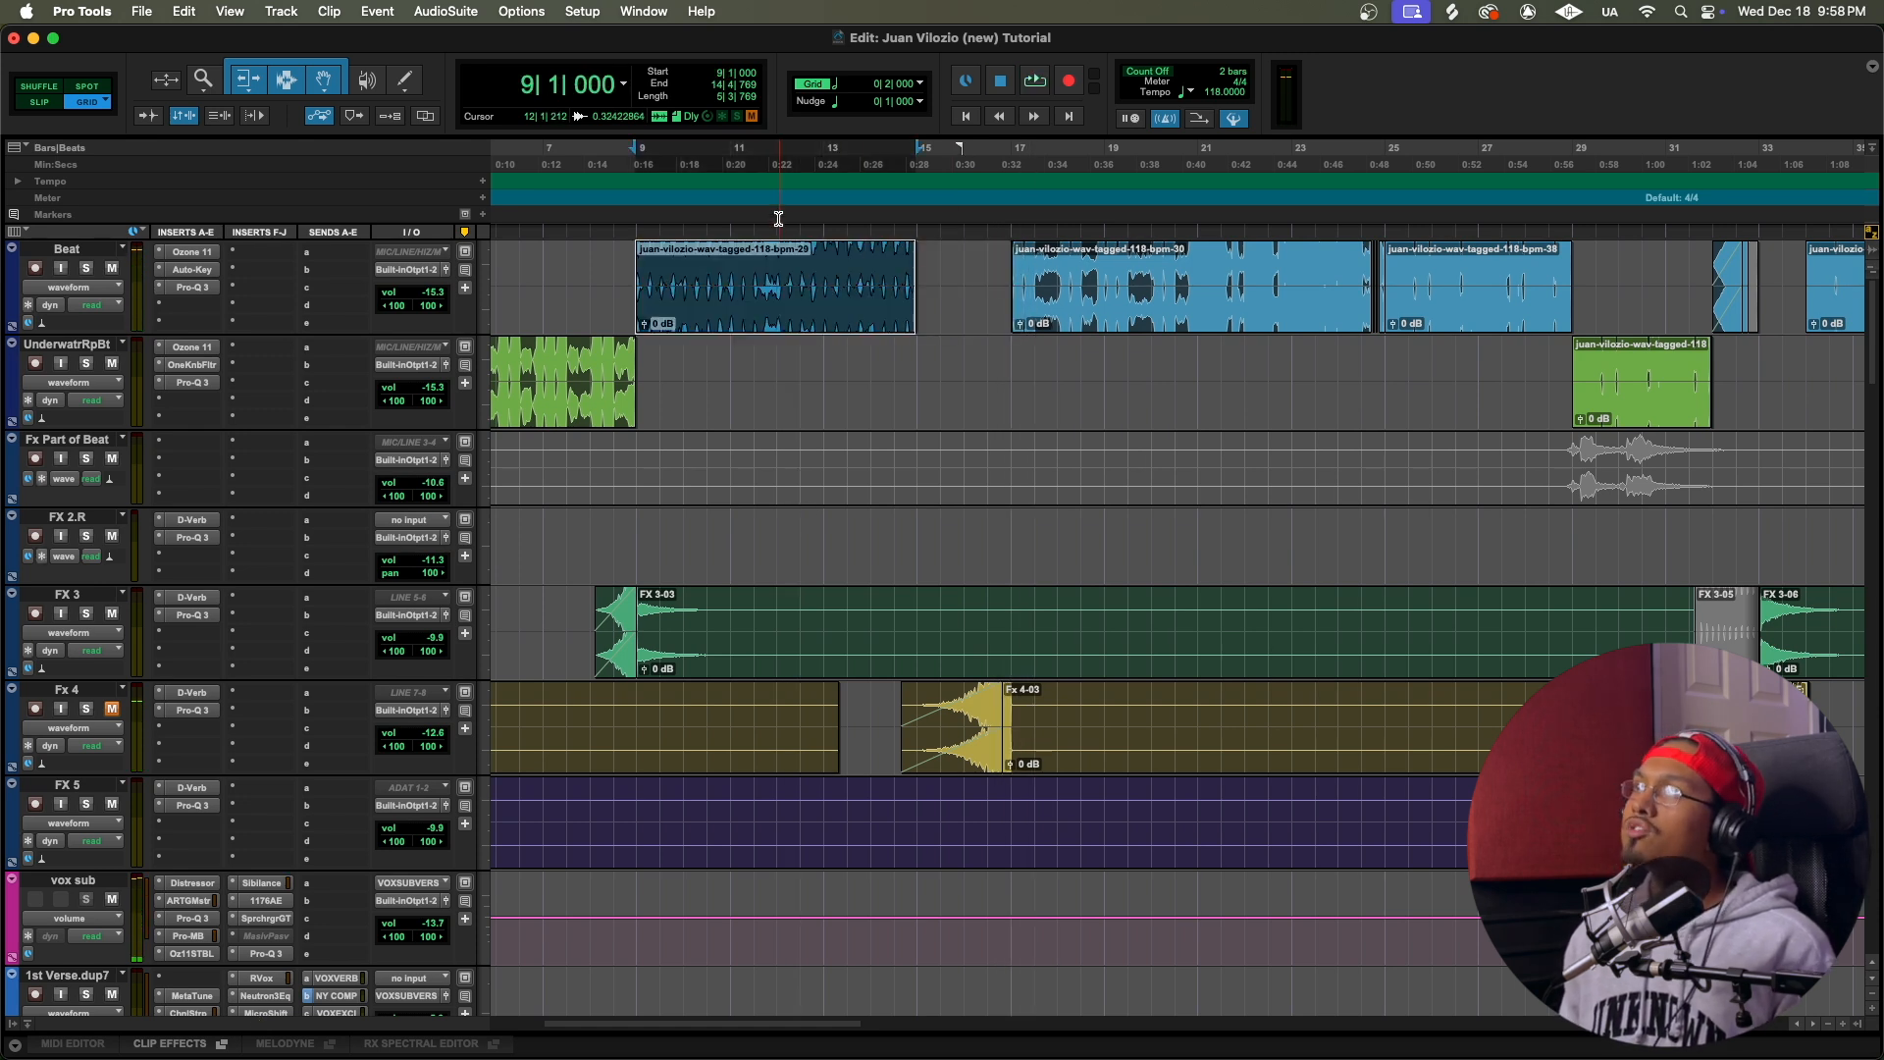
pyautogui.click(784, 159)
pyautogui.click(819, 156)
pyautogui.press('space')
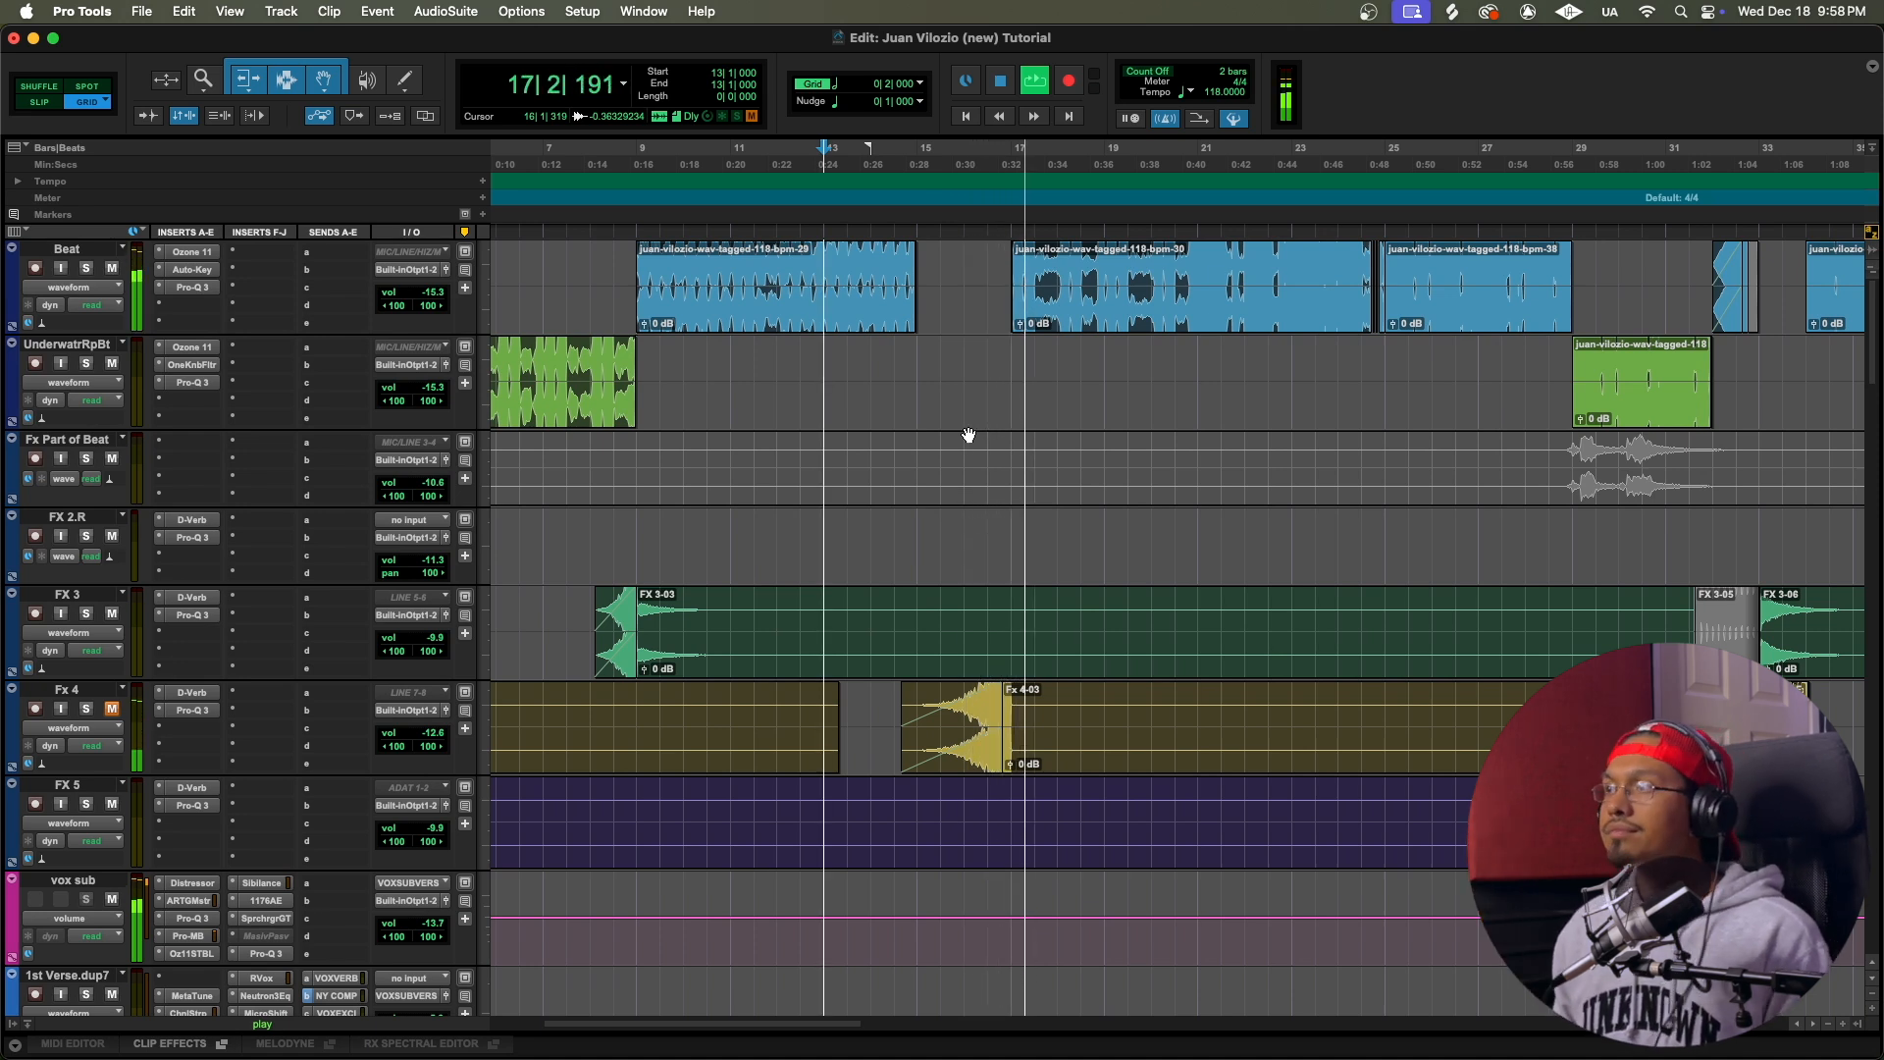
# Step: Stop playback, unmute the Fx 4 track, and inspect its D-Verb settings and Pro-Q 3 equalizer bands
pyautogui.press('space')
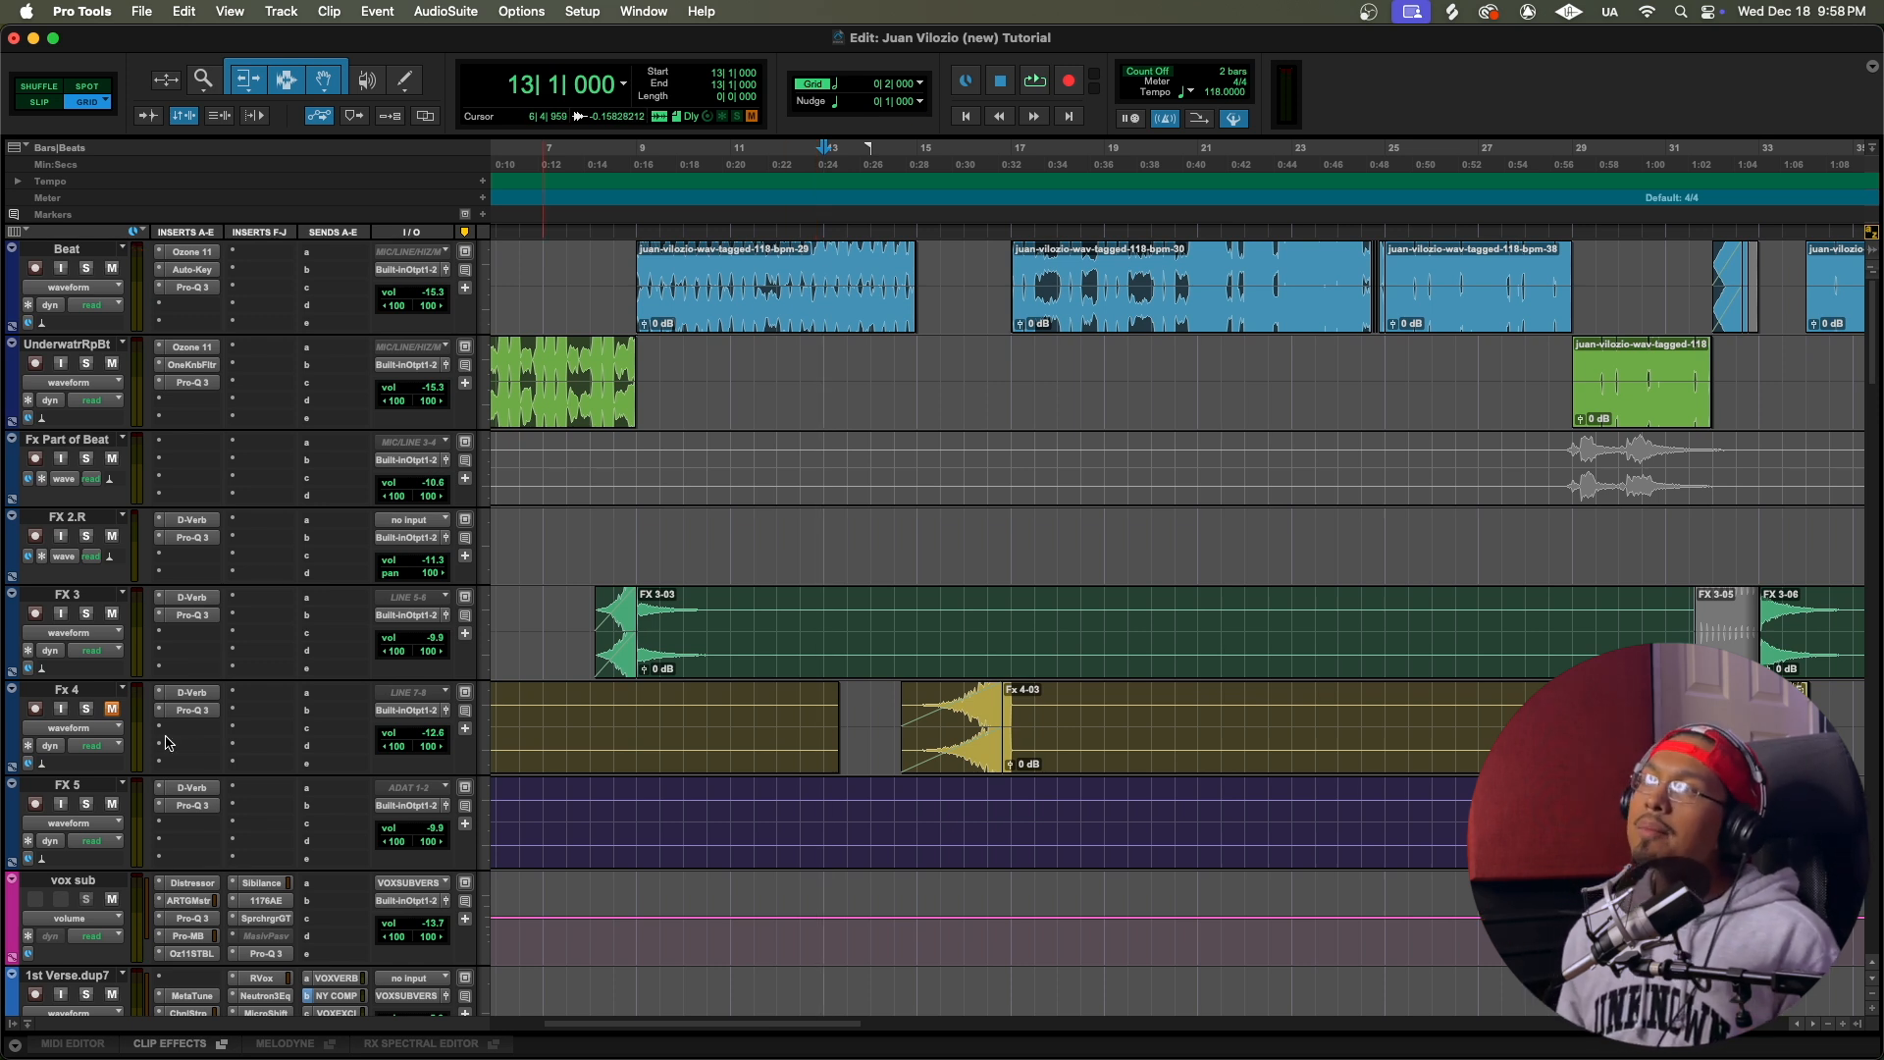
pyautogui.click(113, 709)
pyautogui.click(192, 694)
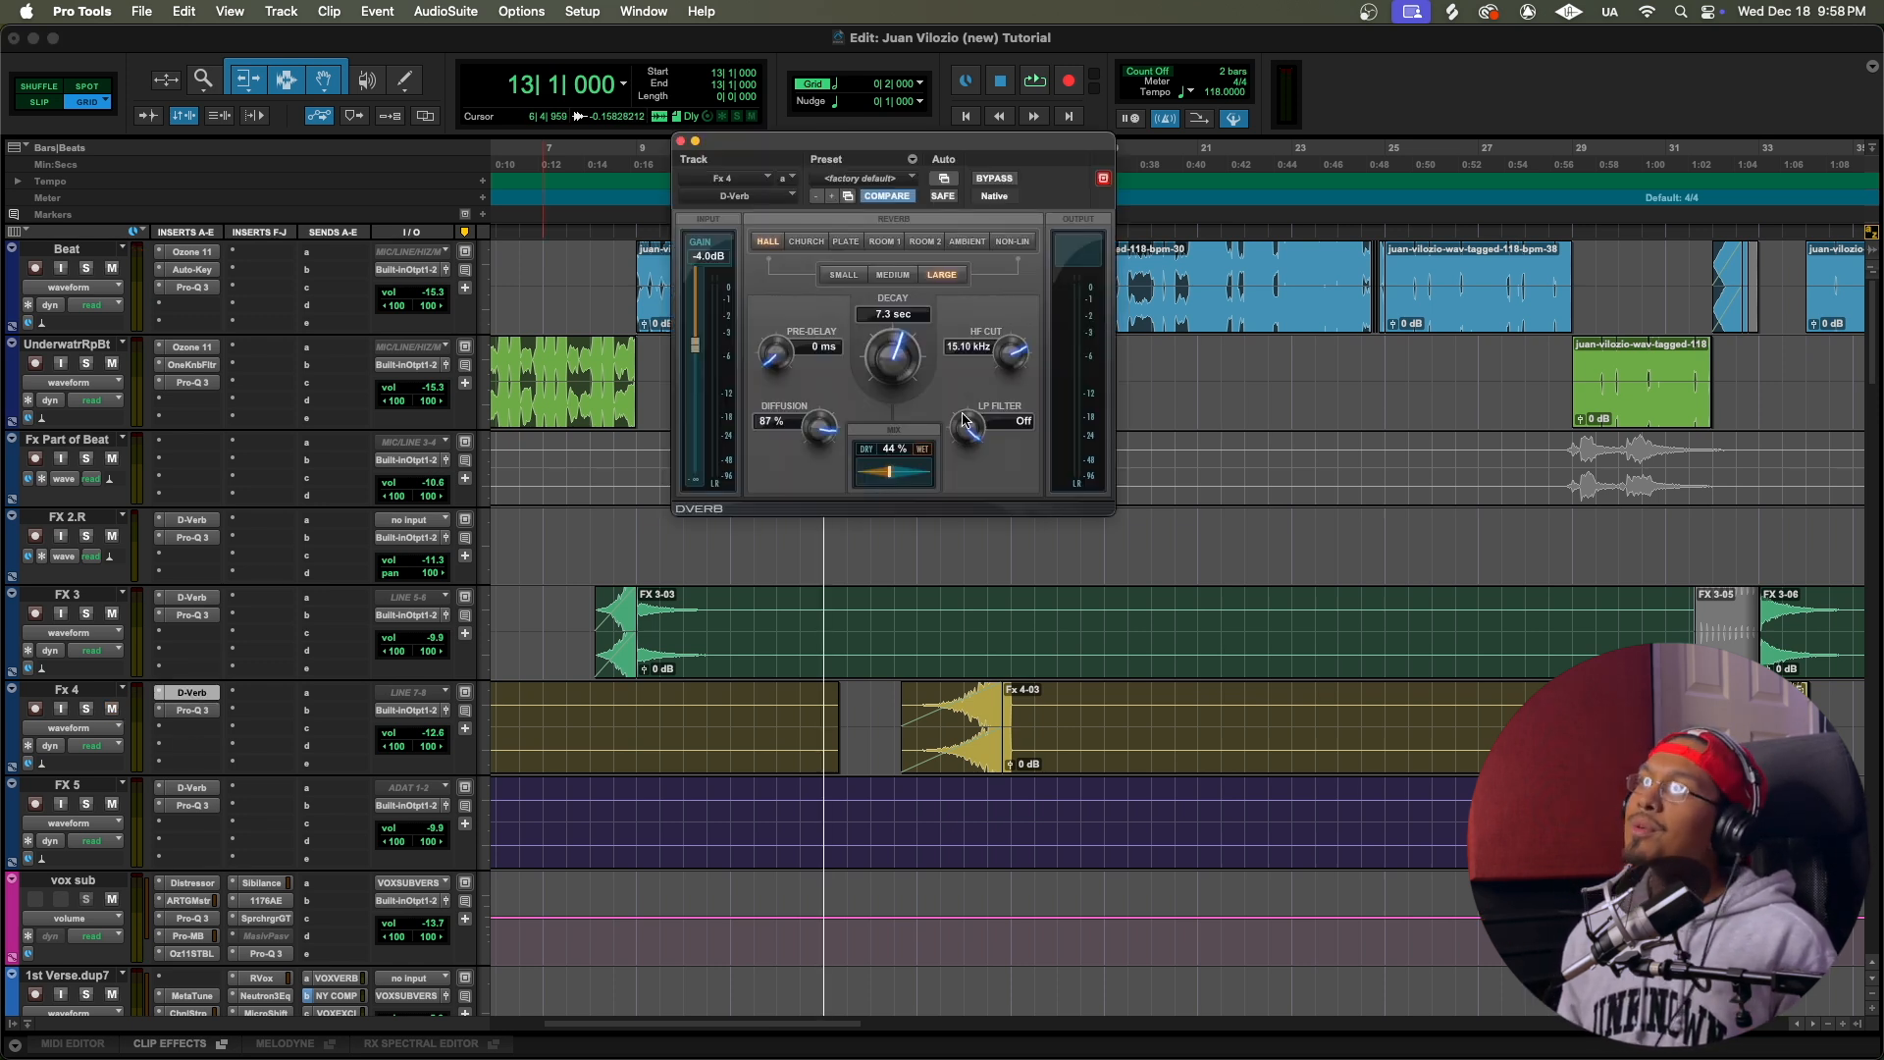
pyautogui.click(192, 710)
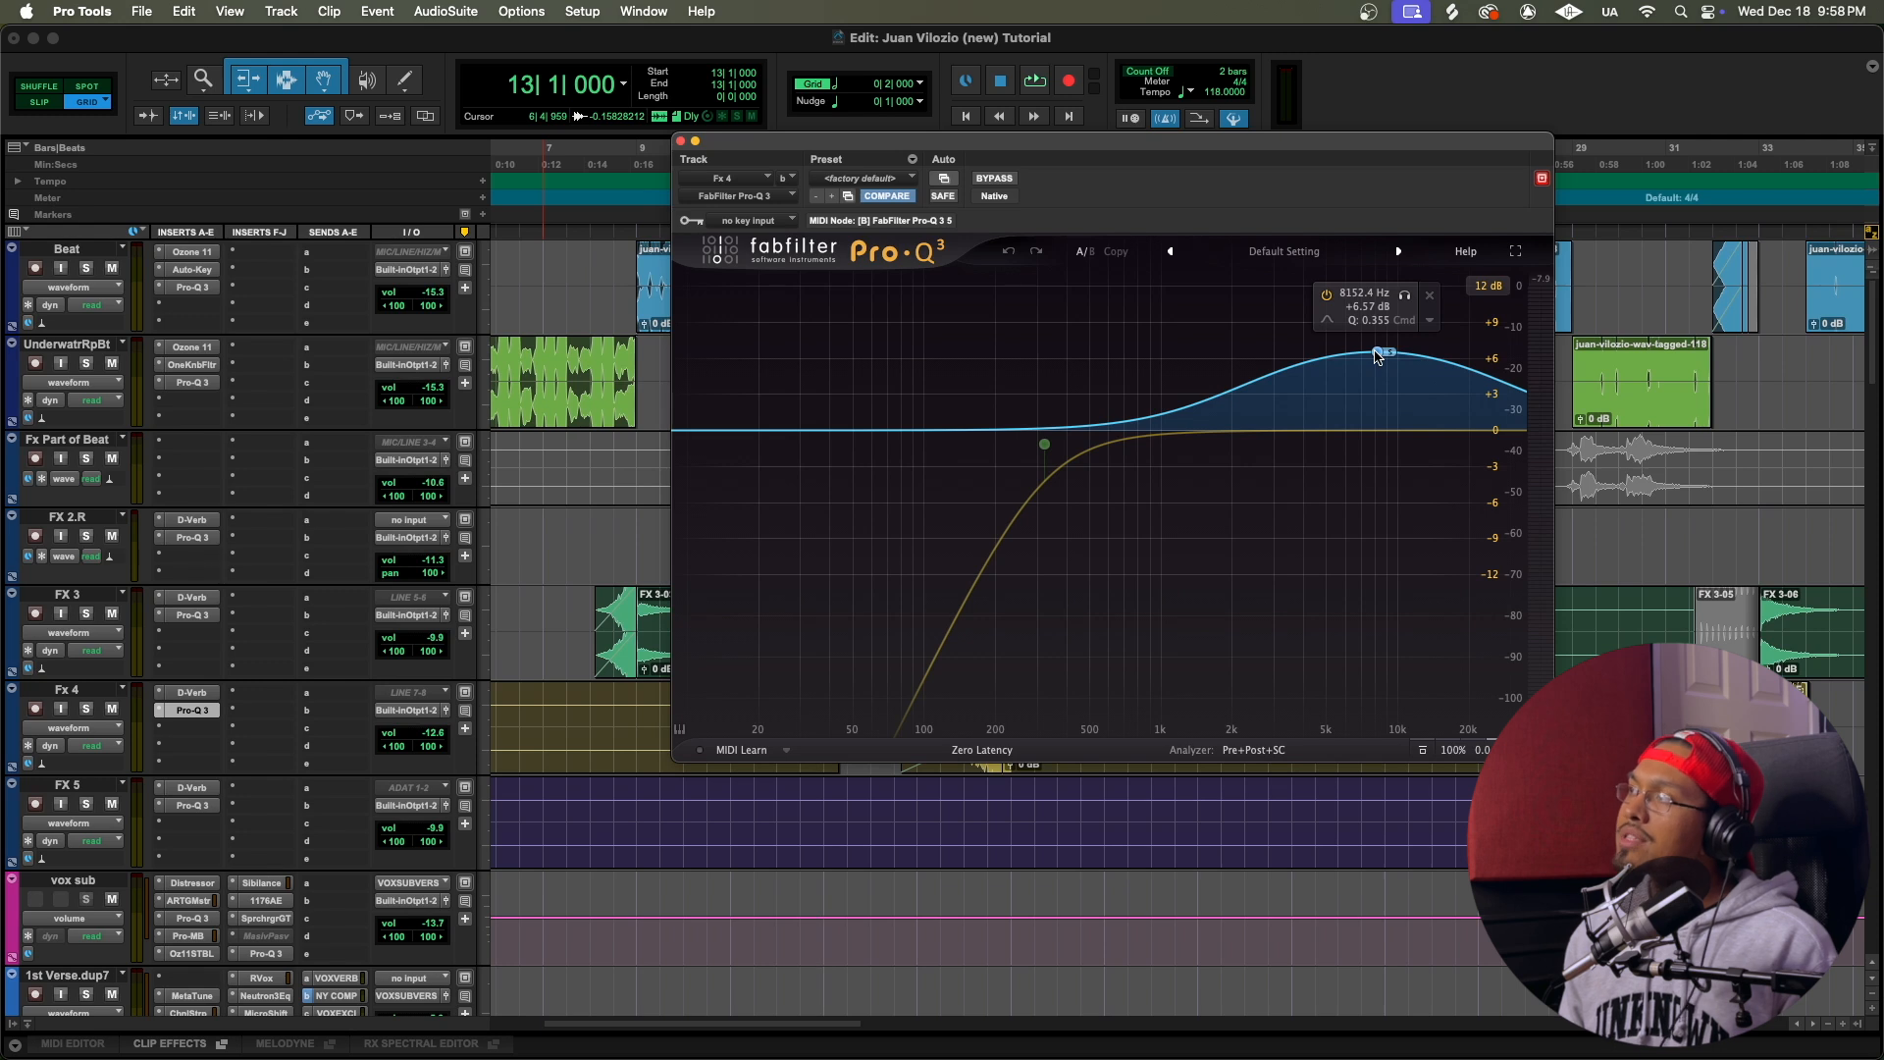
pyautogui.click(1043, 444)
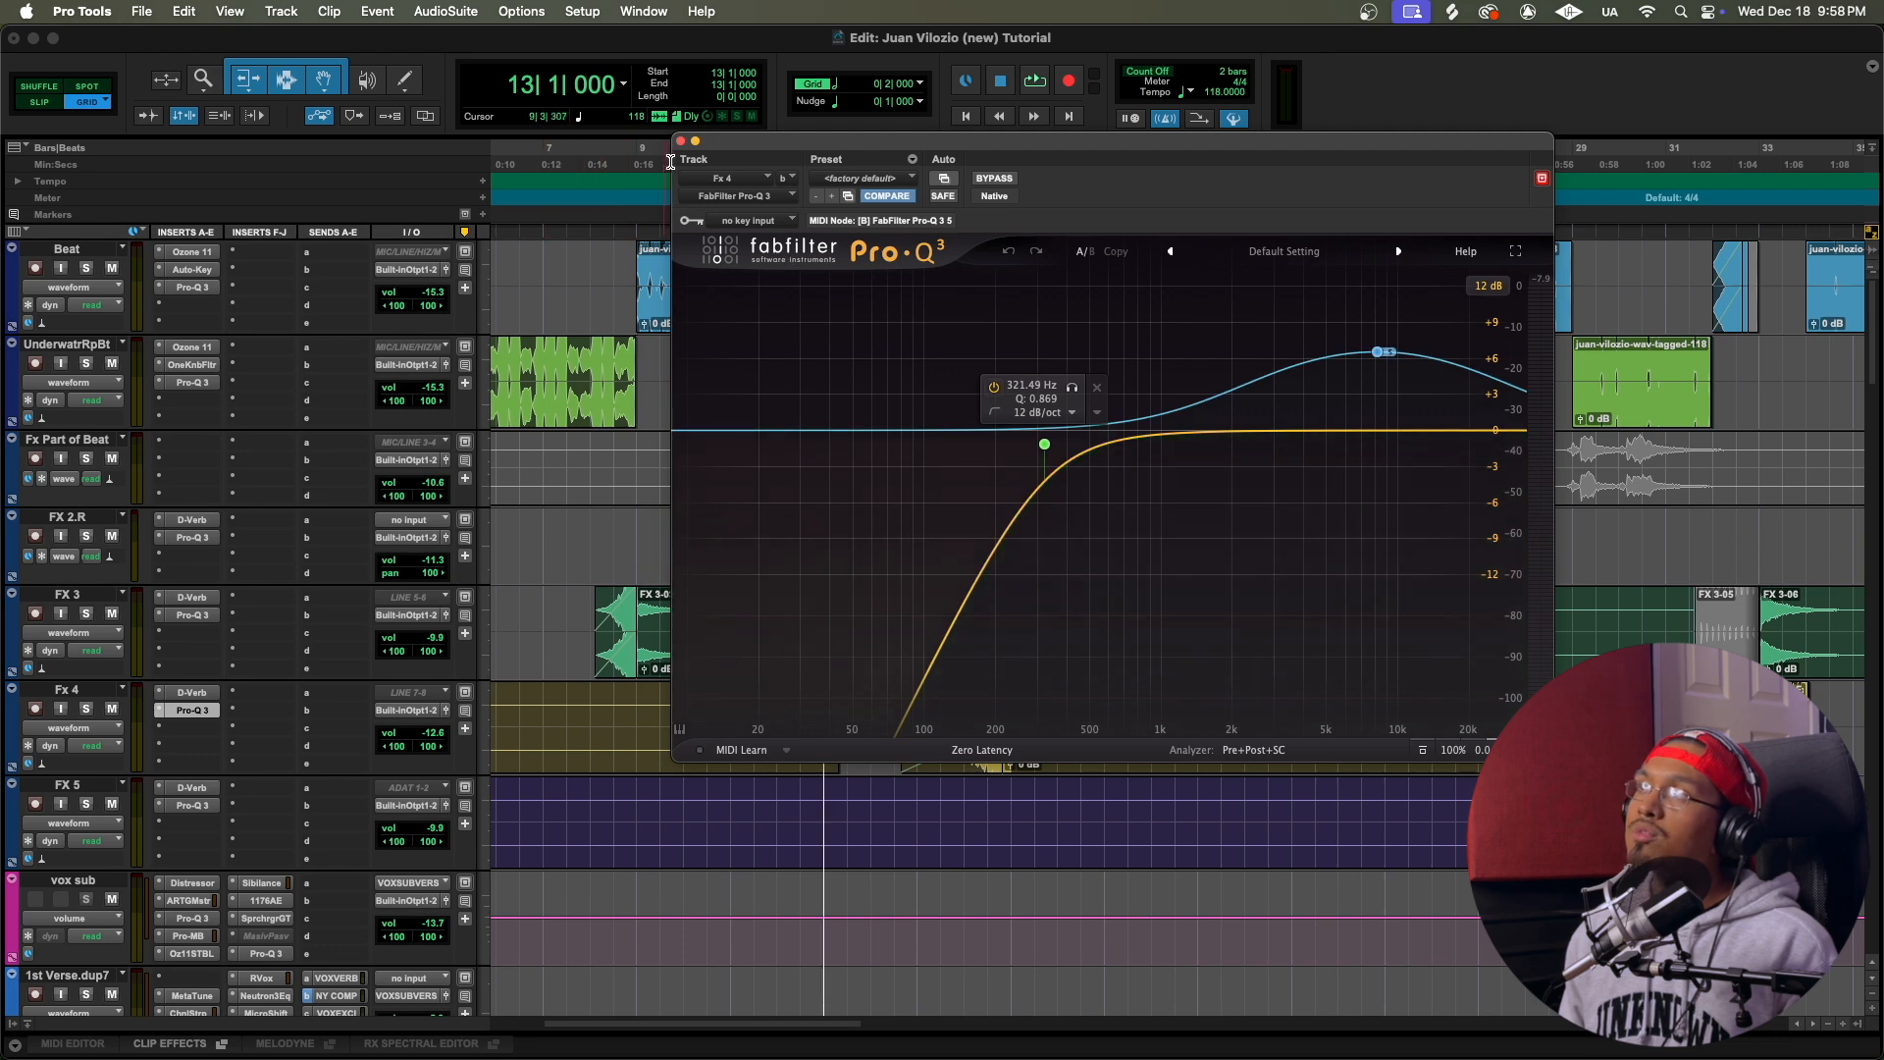
# Step: Play the transition from bar 13 past bar 18 with Fx 4 audible, and close its Pro-Q 3 window
pyautogui.press('space')
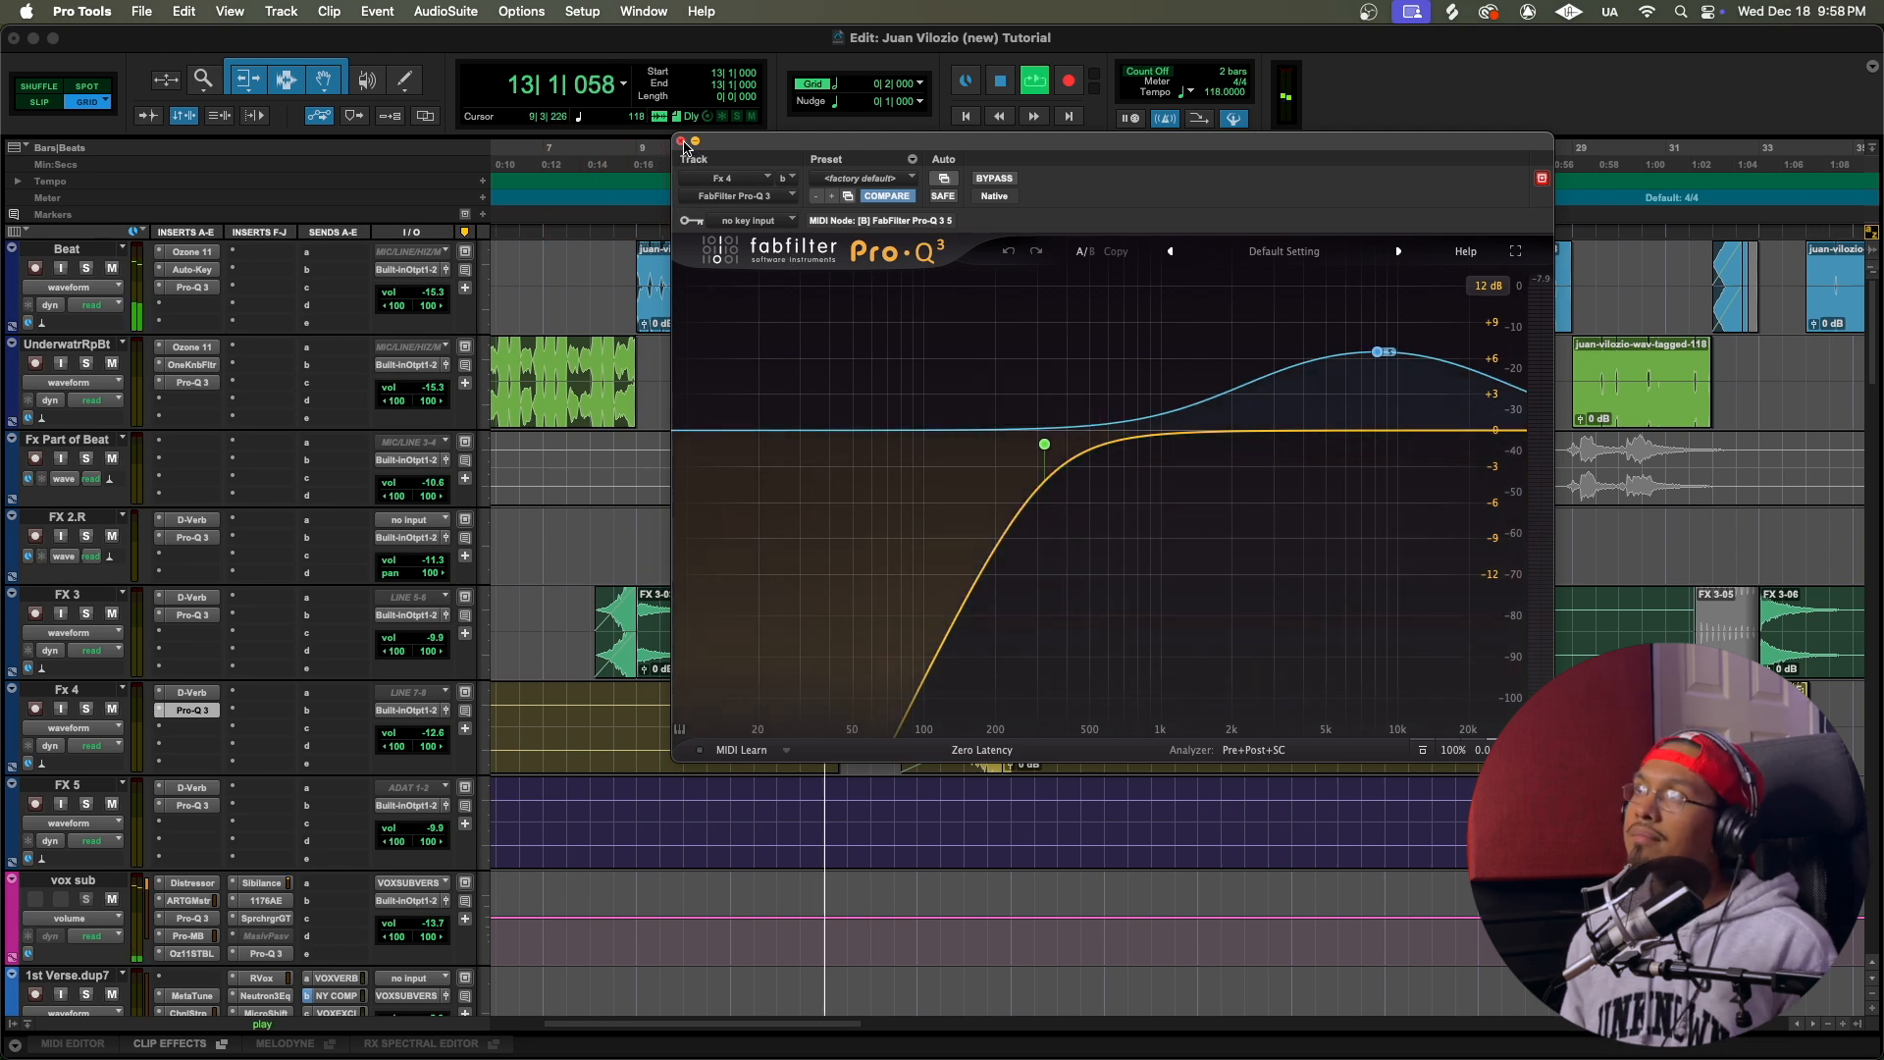
pyautogui.click(681, 141)
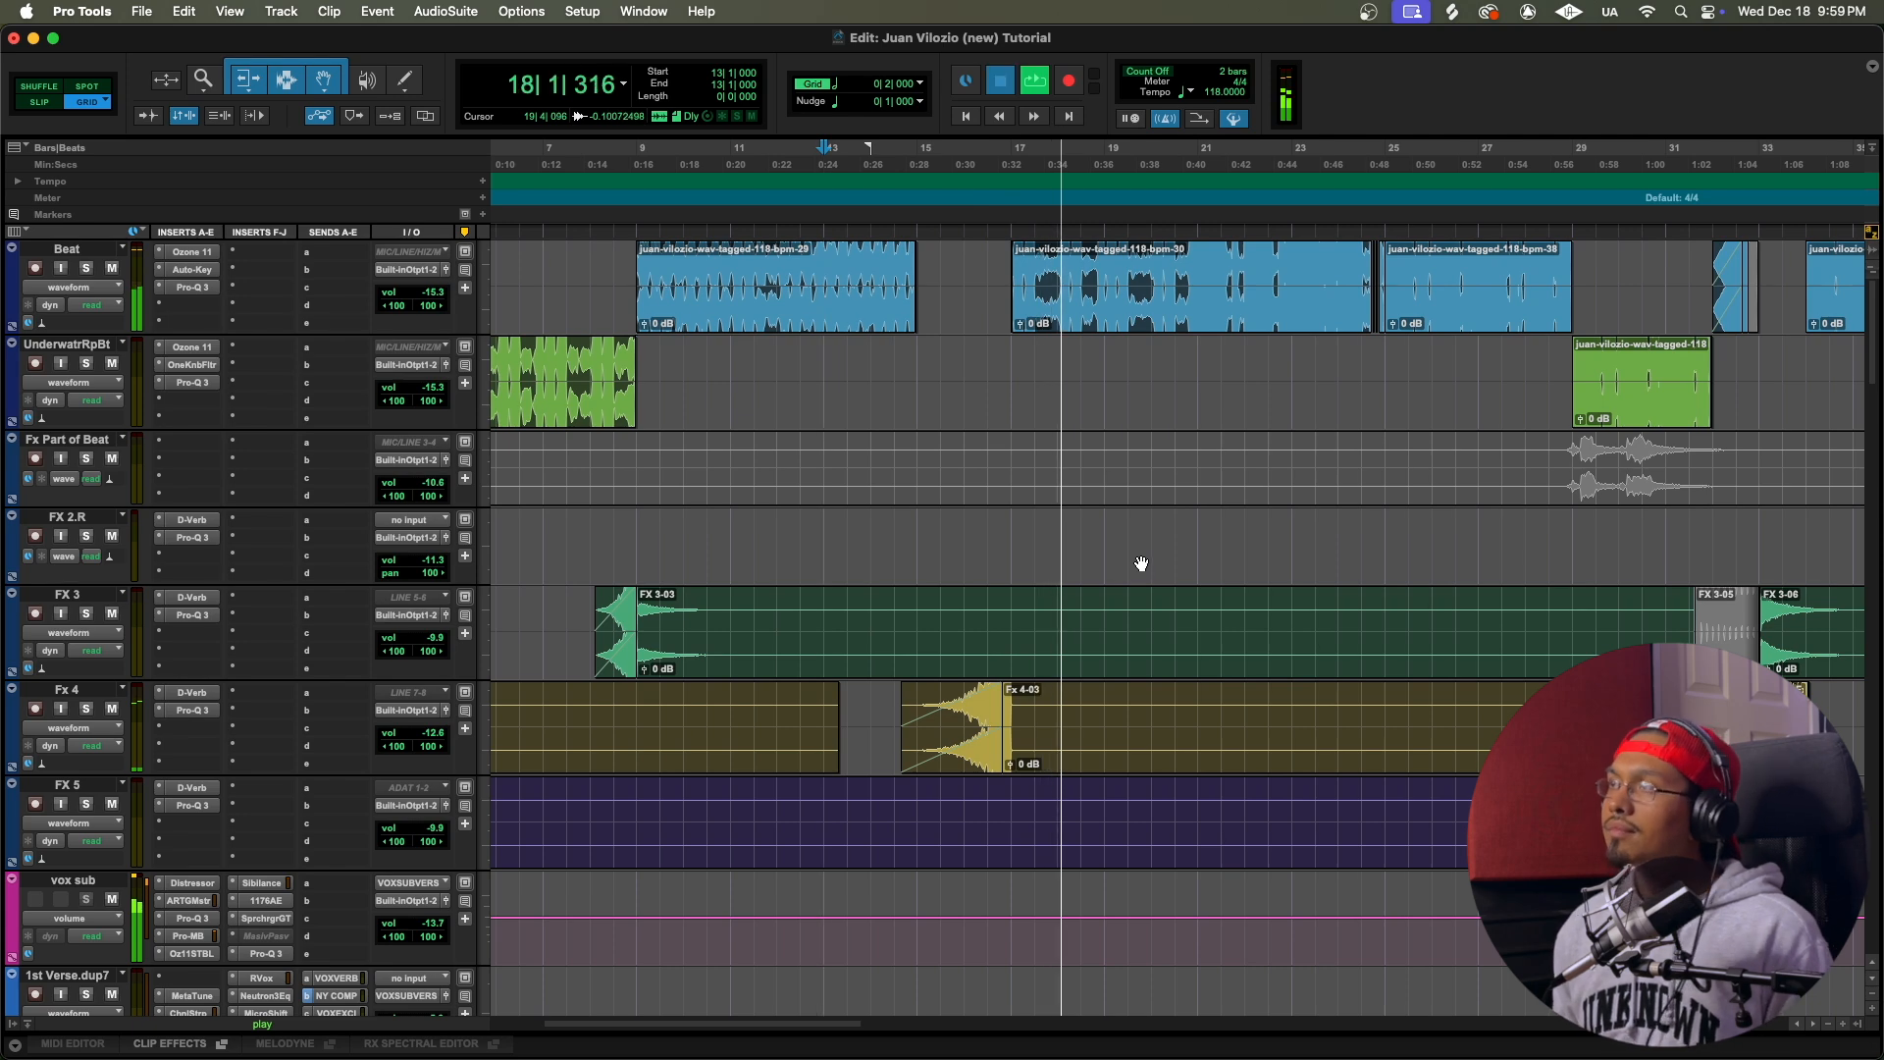
pyautogui.press('space')
# Step: Switch to Slip mode and play the closing phrase of the Recording Track_523-05 clip on 1st Verse.dup2 from 16|1|560
pyautogui.scroll(-6, 1087, 640)
pyautogui.scroll(-3, 1087, 639)
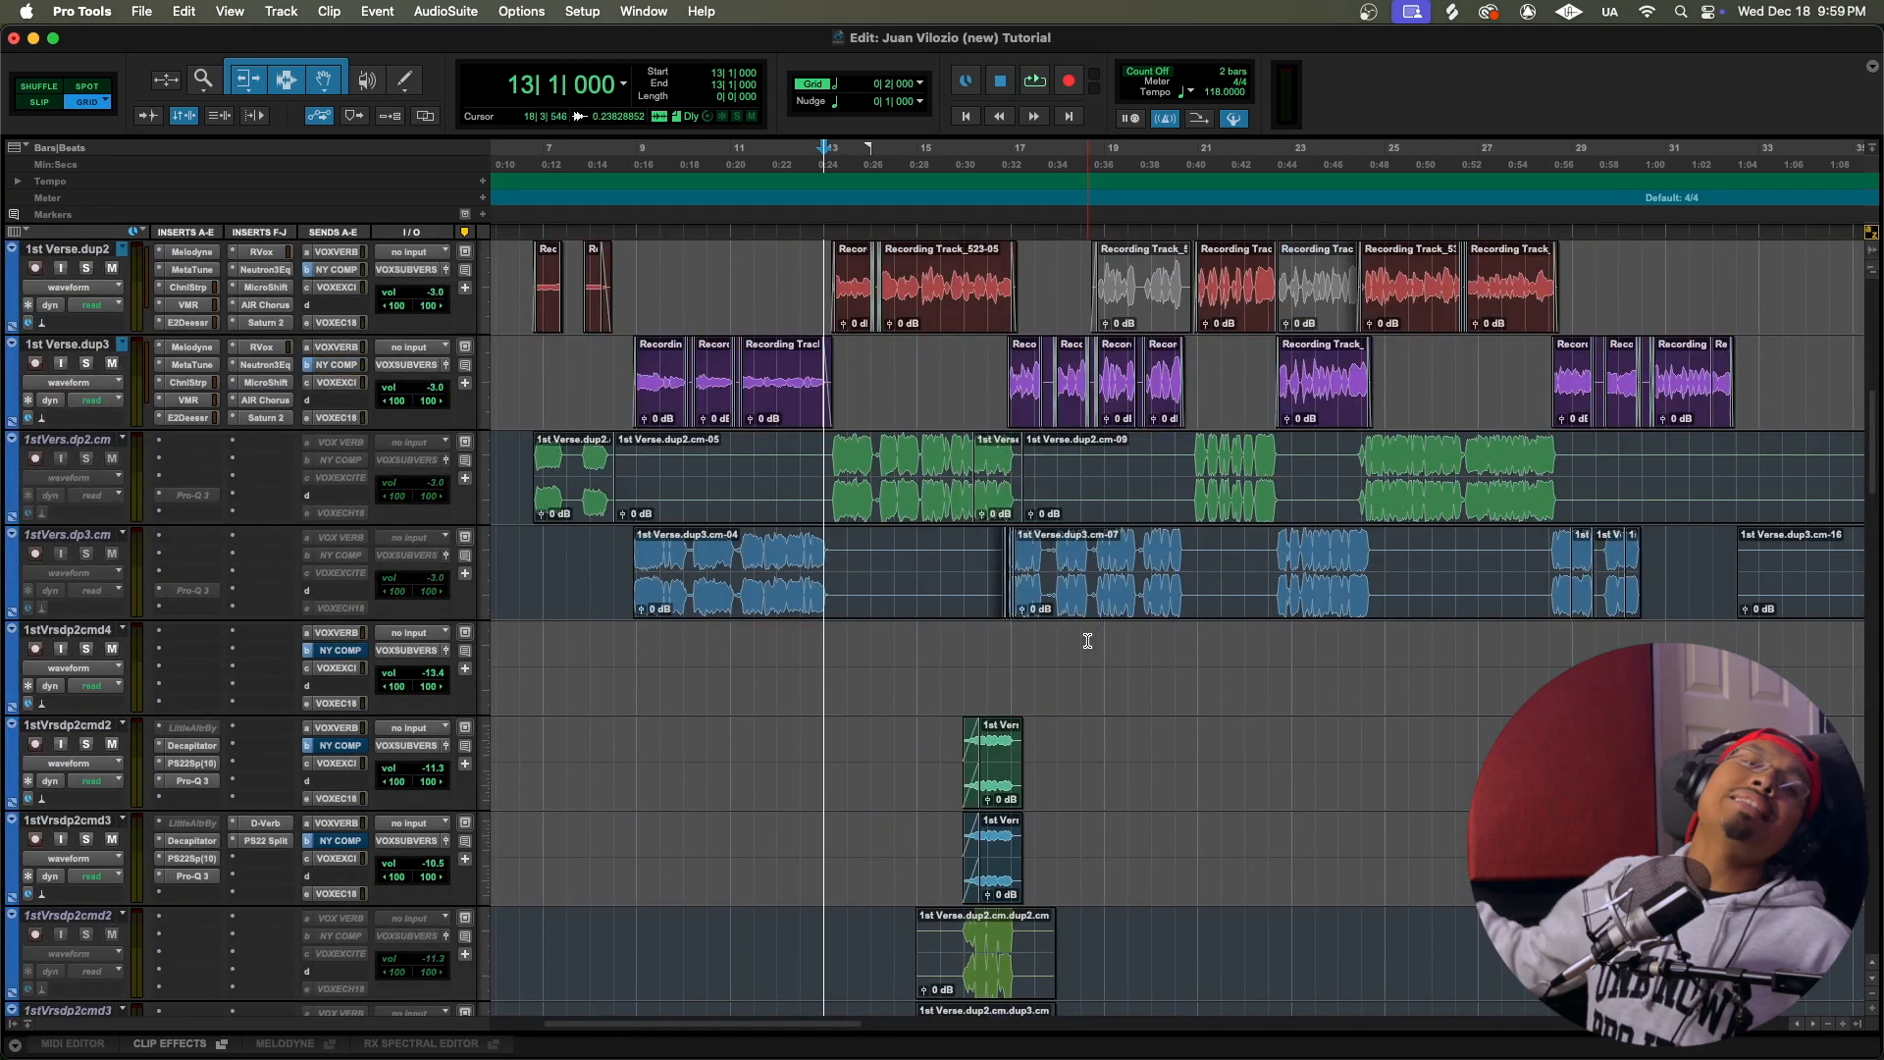
pyautogui.press('t')
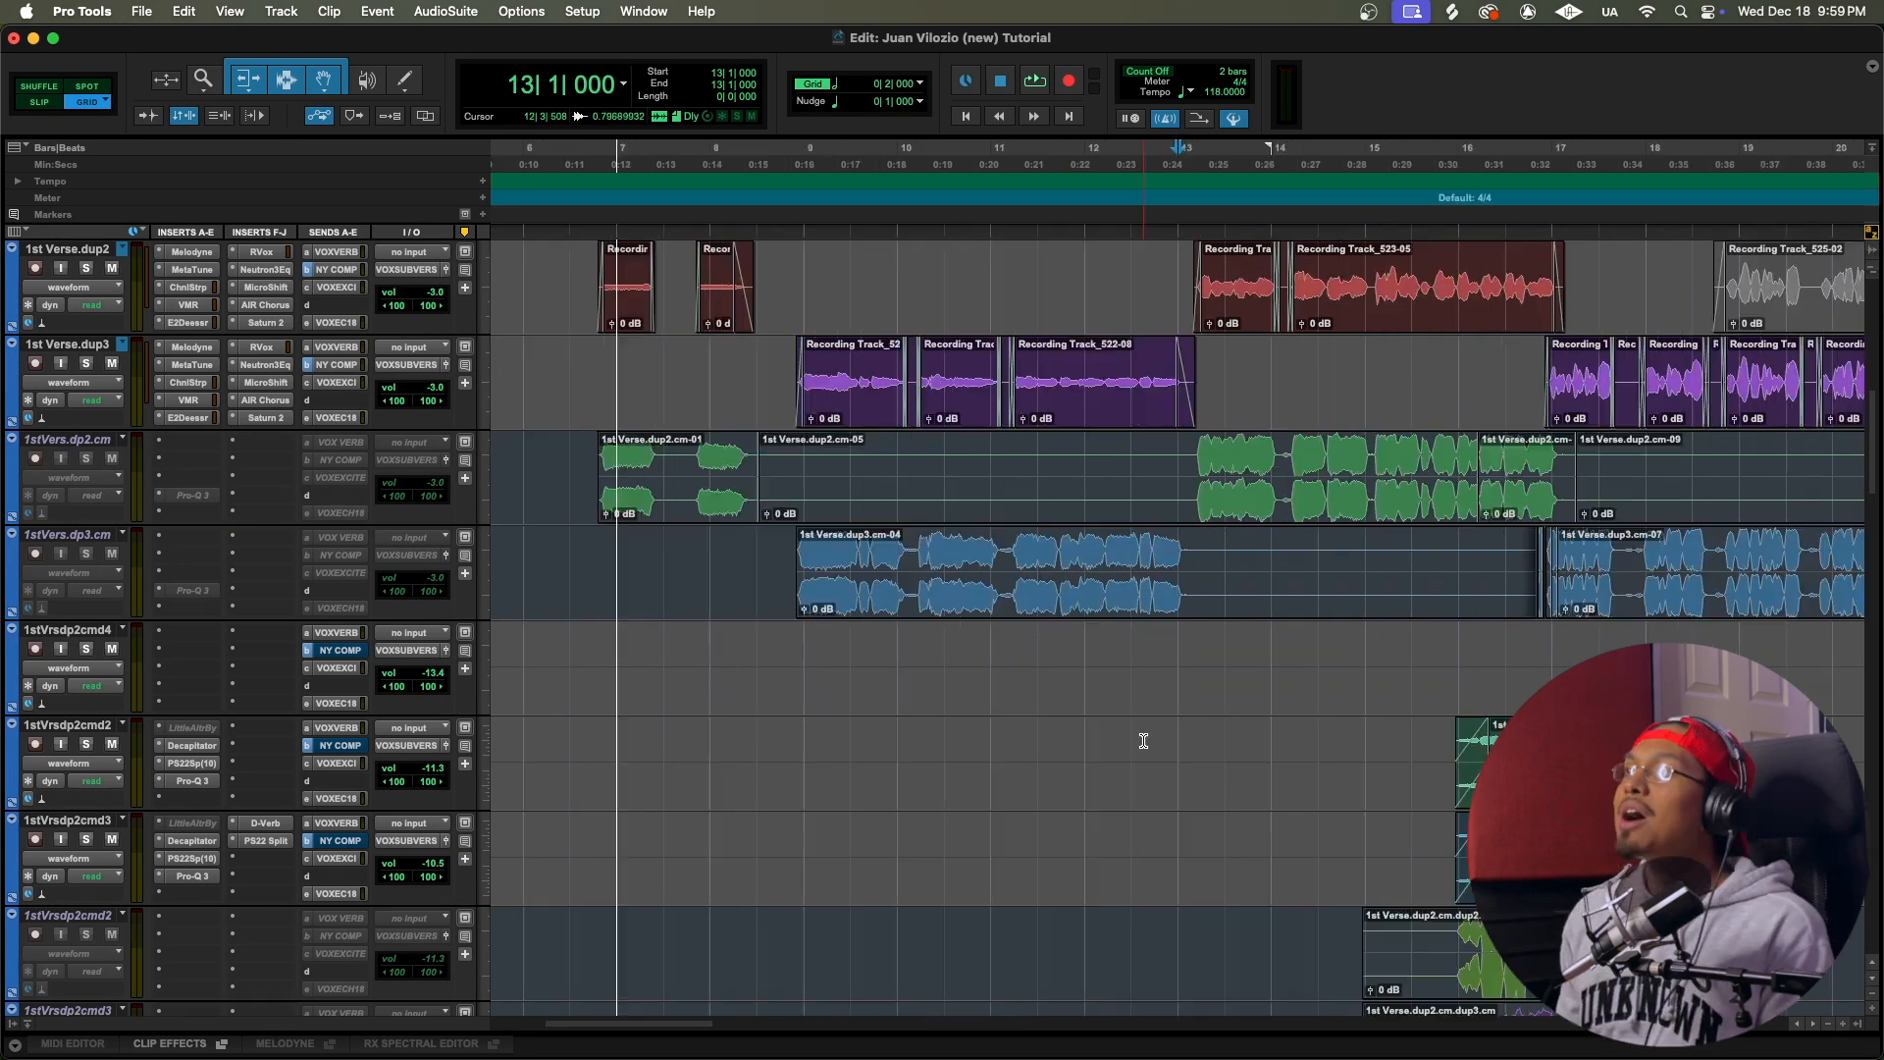
pyautogui.hscroll(10, 1144, 687)
pyautogui.hscroll(-5, 995, 437)
pyautogui.press('F2')
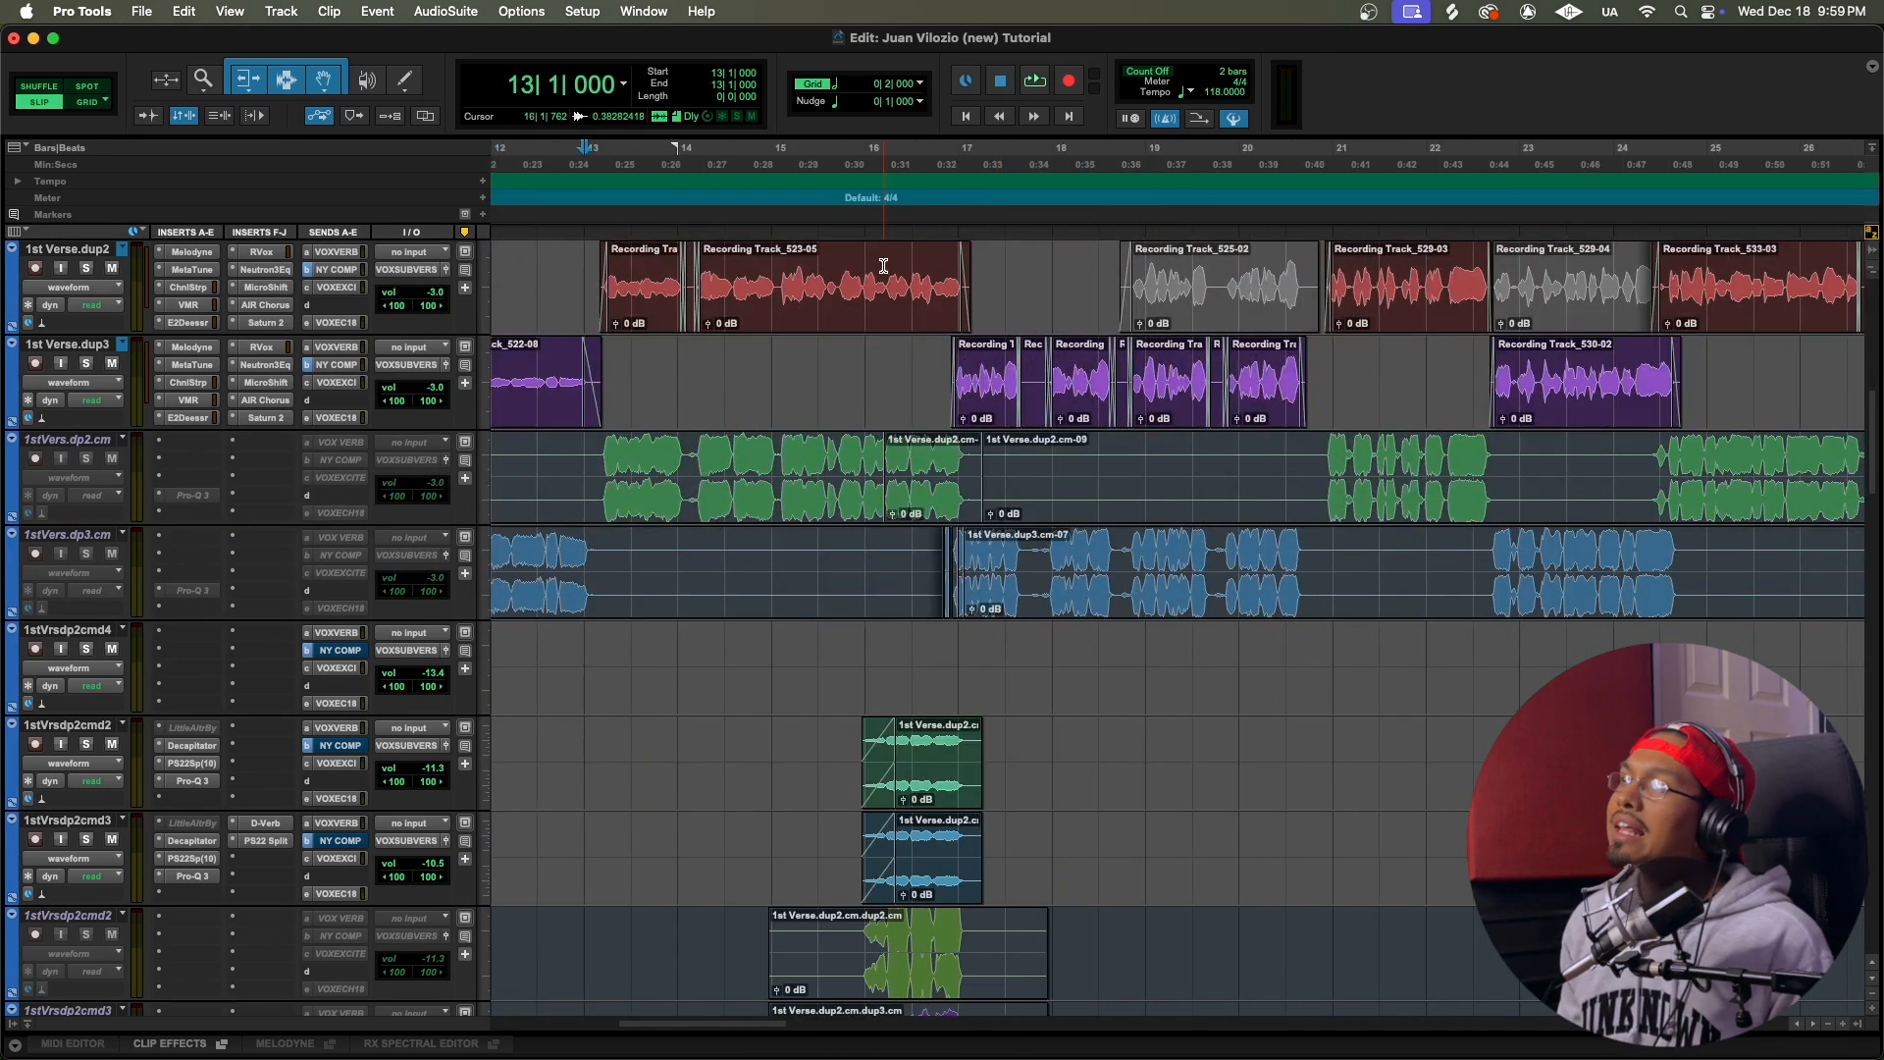
pyautogui.moveTo(882, 265); pyautogui.dragTo(965, 270)
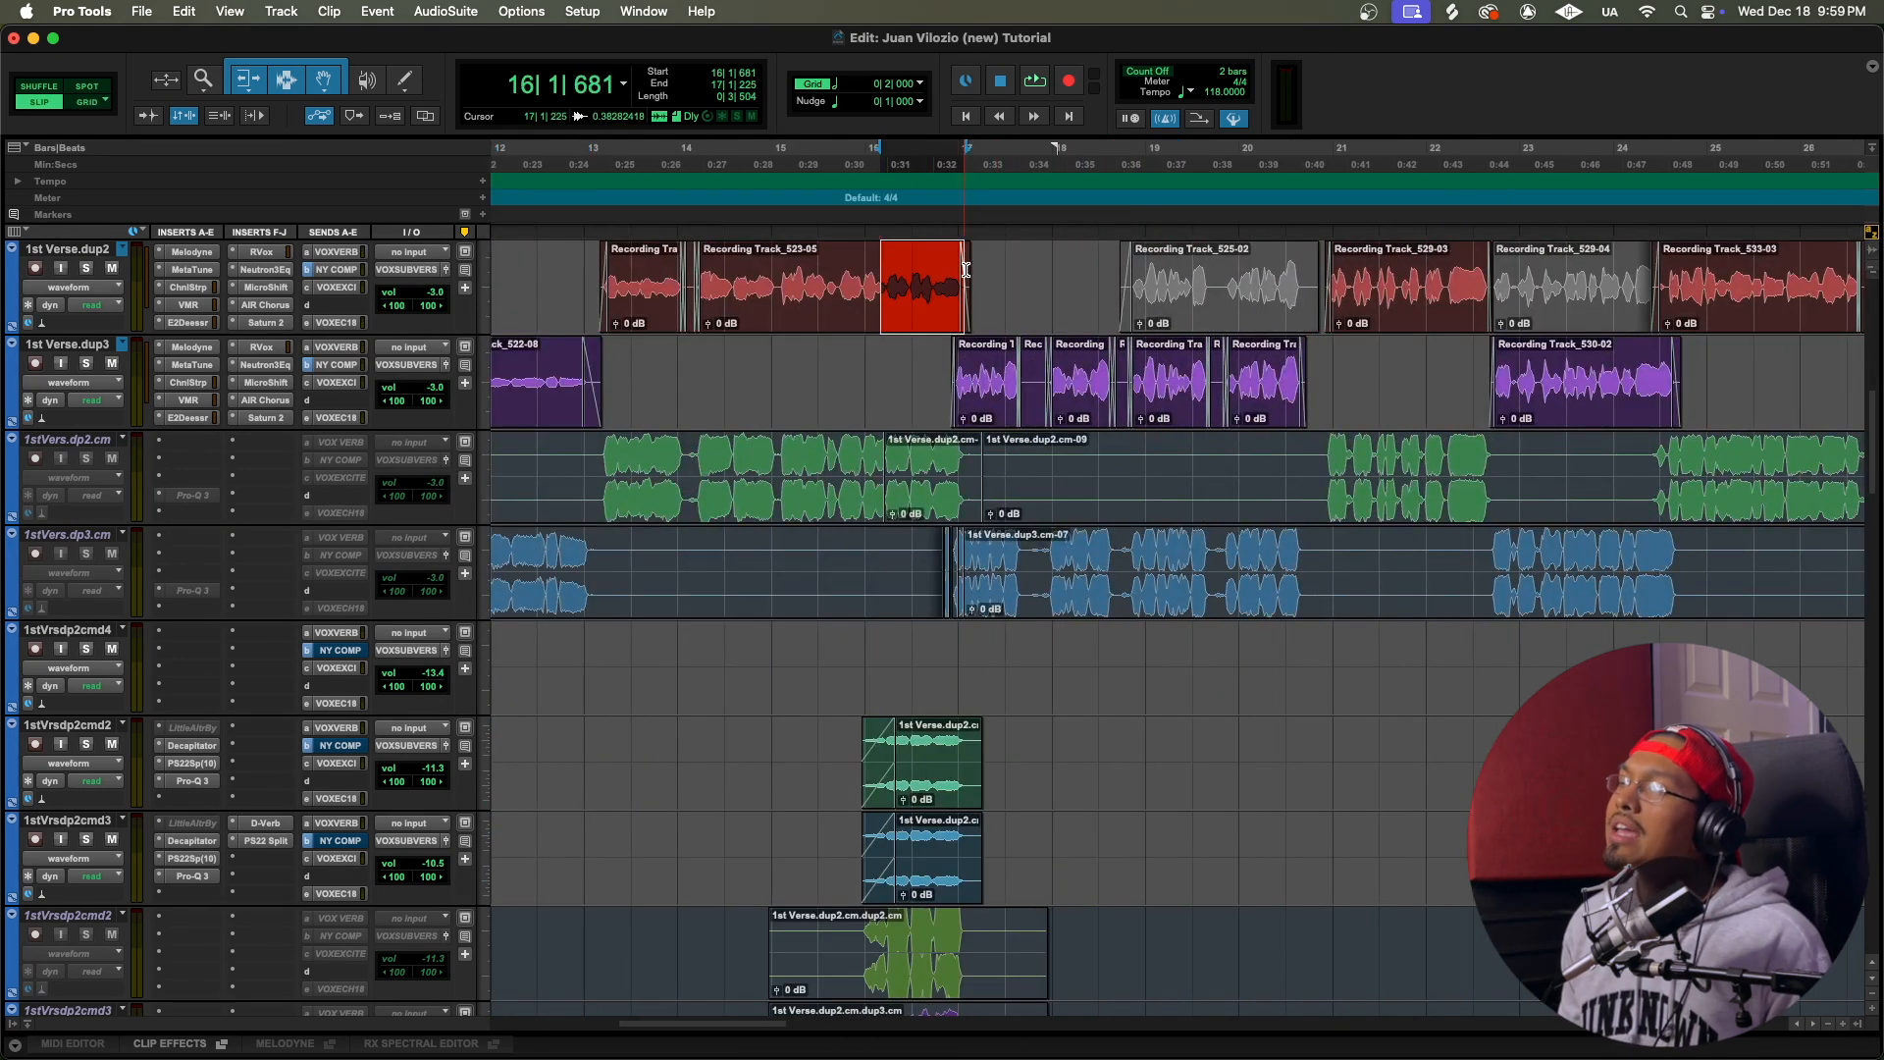
pyautogui.click(878, 267)
pyautogui.press('space')
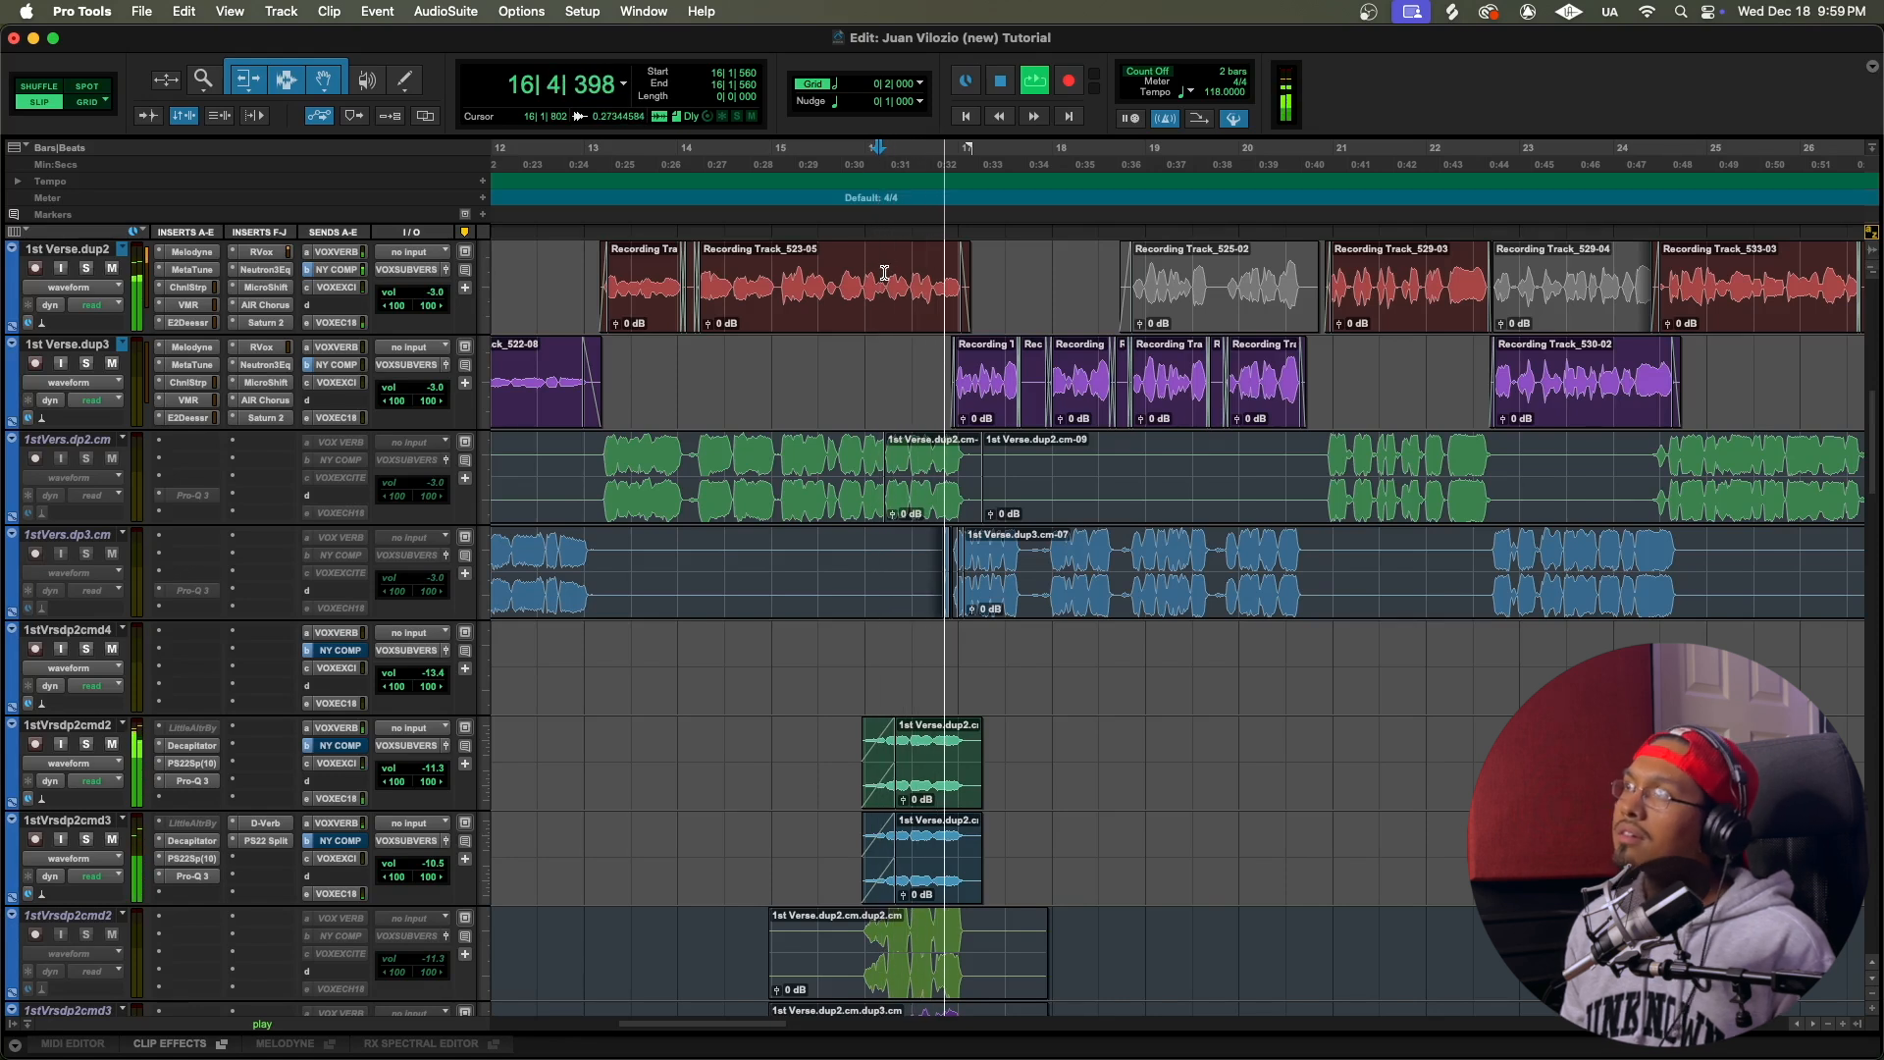
pyautogui.press('space')
# Step: Highlight the closing phrase on 1st Verse.dup2 from 16|1|641 to 17|2|634, and clear the selection
pyautogui.moveTo(880, 270); pyautogui.dragTo(998, 274)
pyautogui.press('super+e')
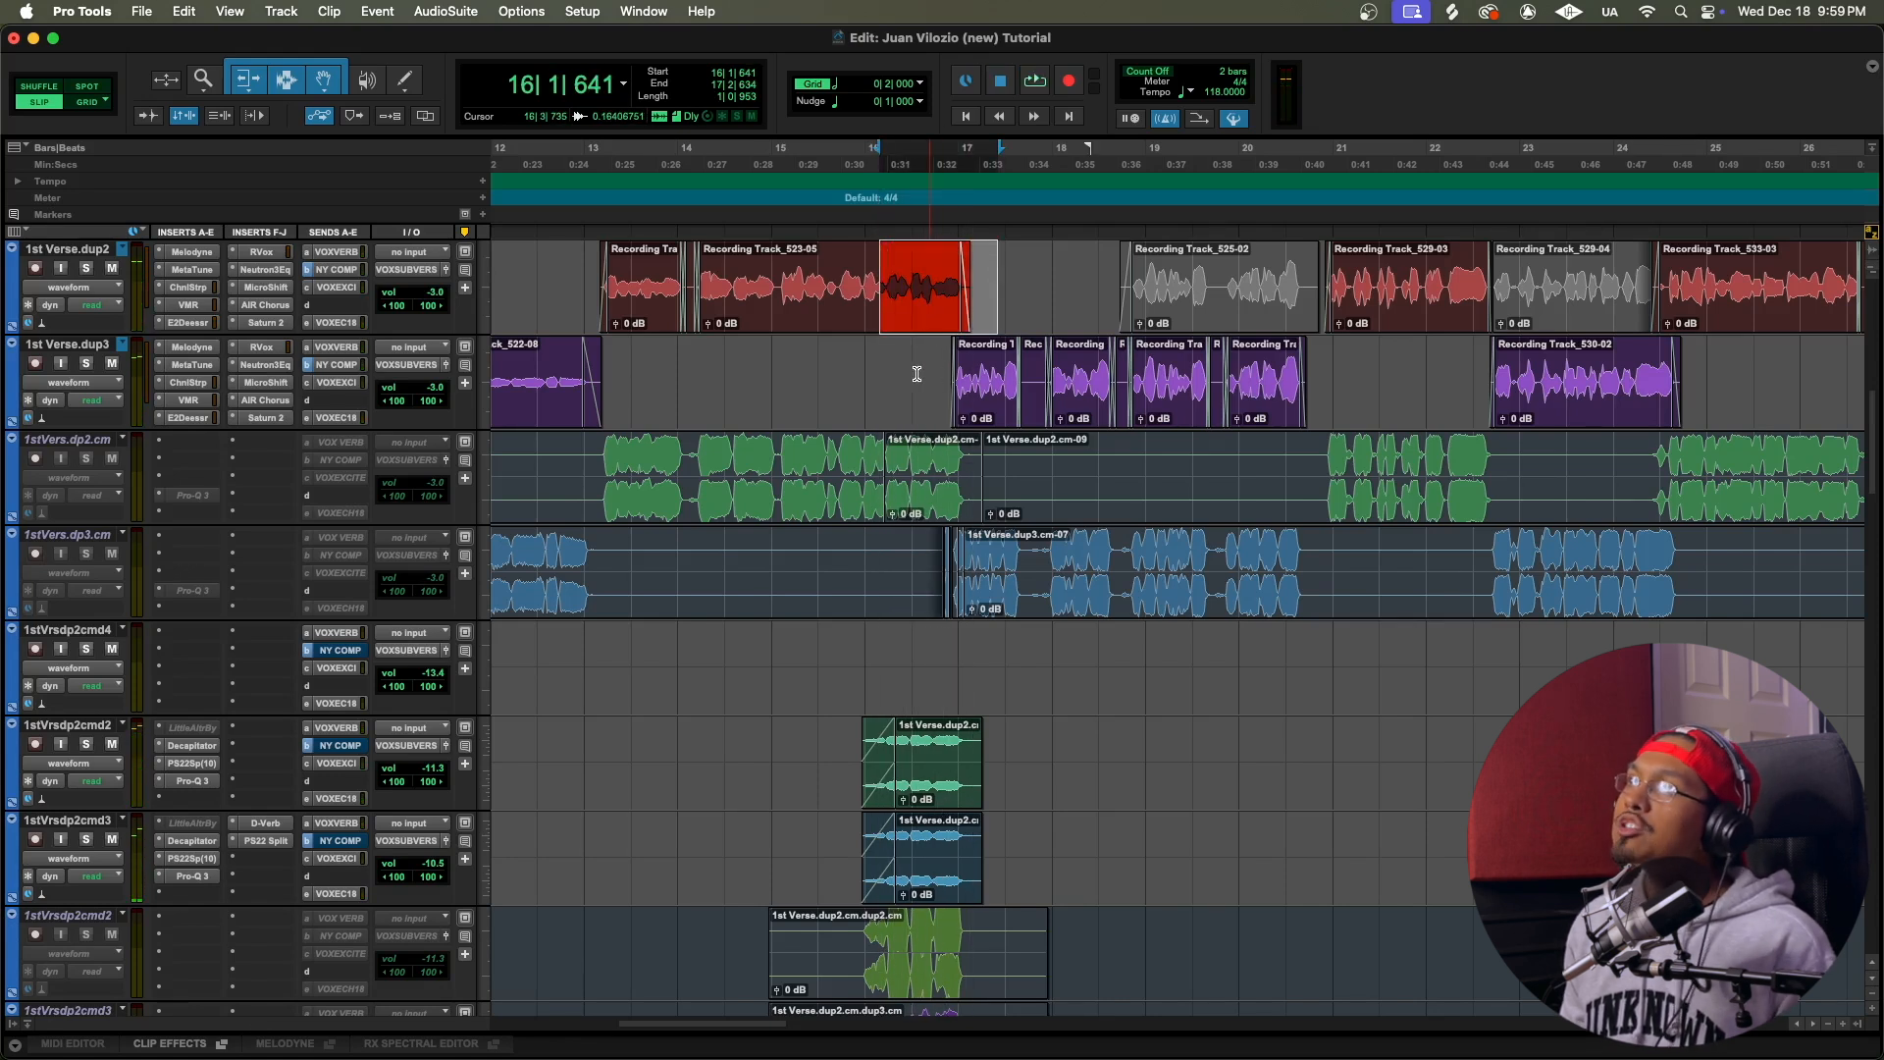
pyautogui.click(914, 280)
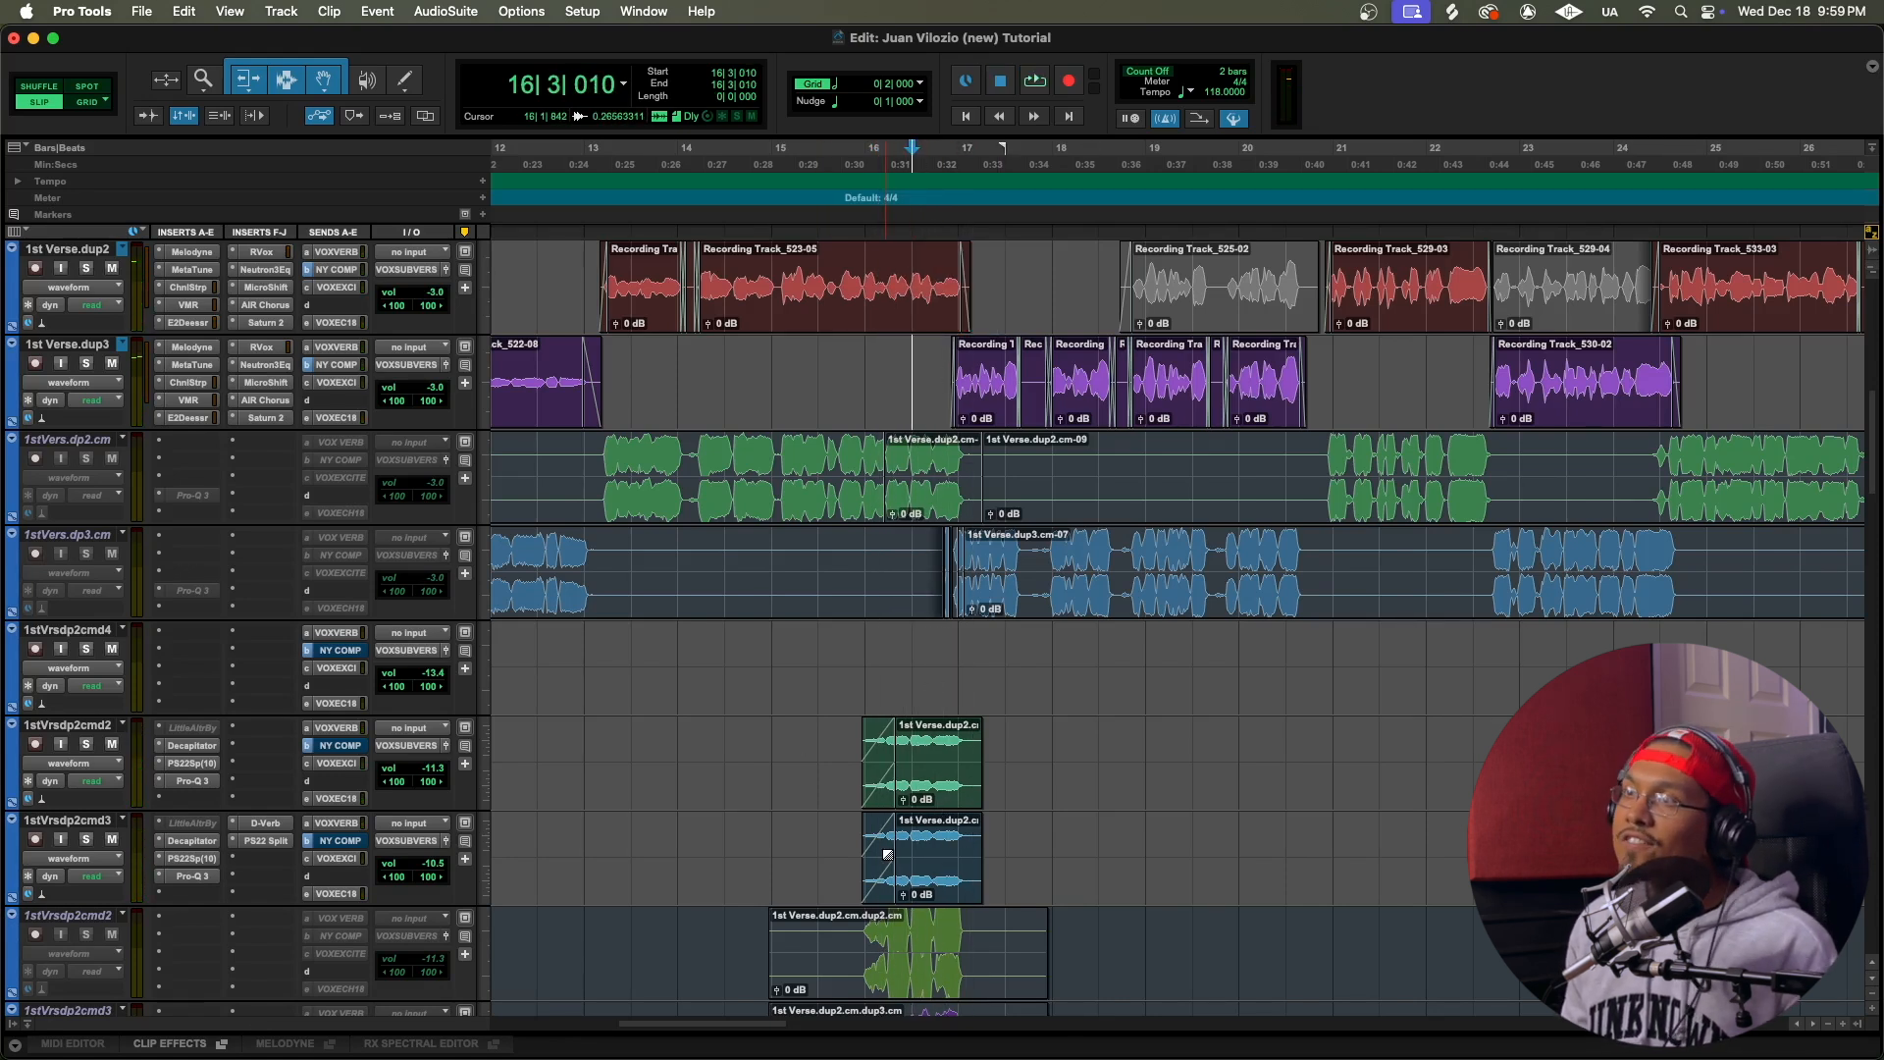
# Step: Make the Little AlterBoy inserts active on the 1stVrsdp2cmd2 and 1stVrsdp2cmd3 effect tracks that hold the short clips near bar 16
pyautogui.scroll(-2, 442, 679)
pyautogui.rightClick(198, 634)
pyautogui.click(235, 657)
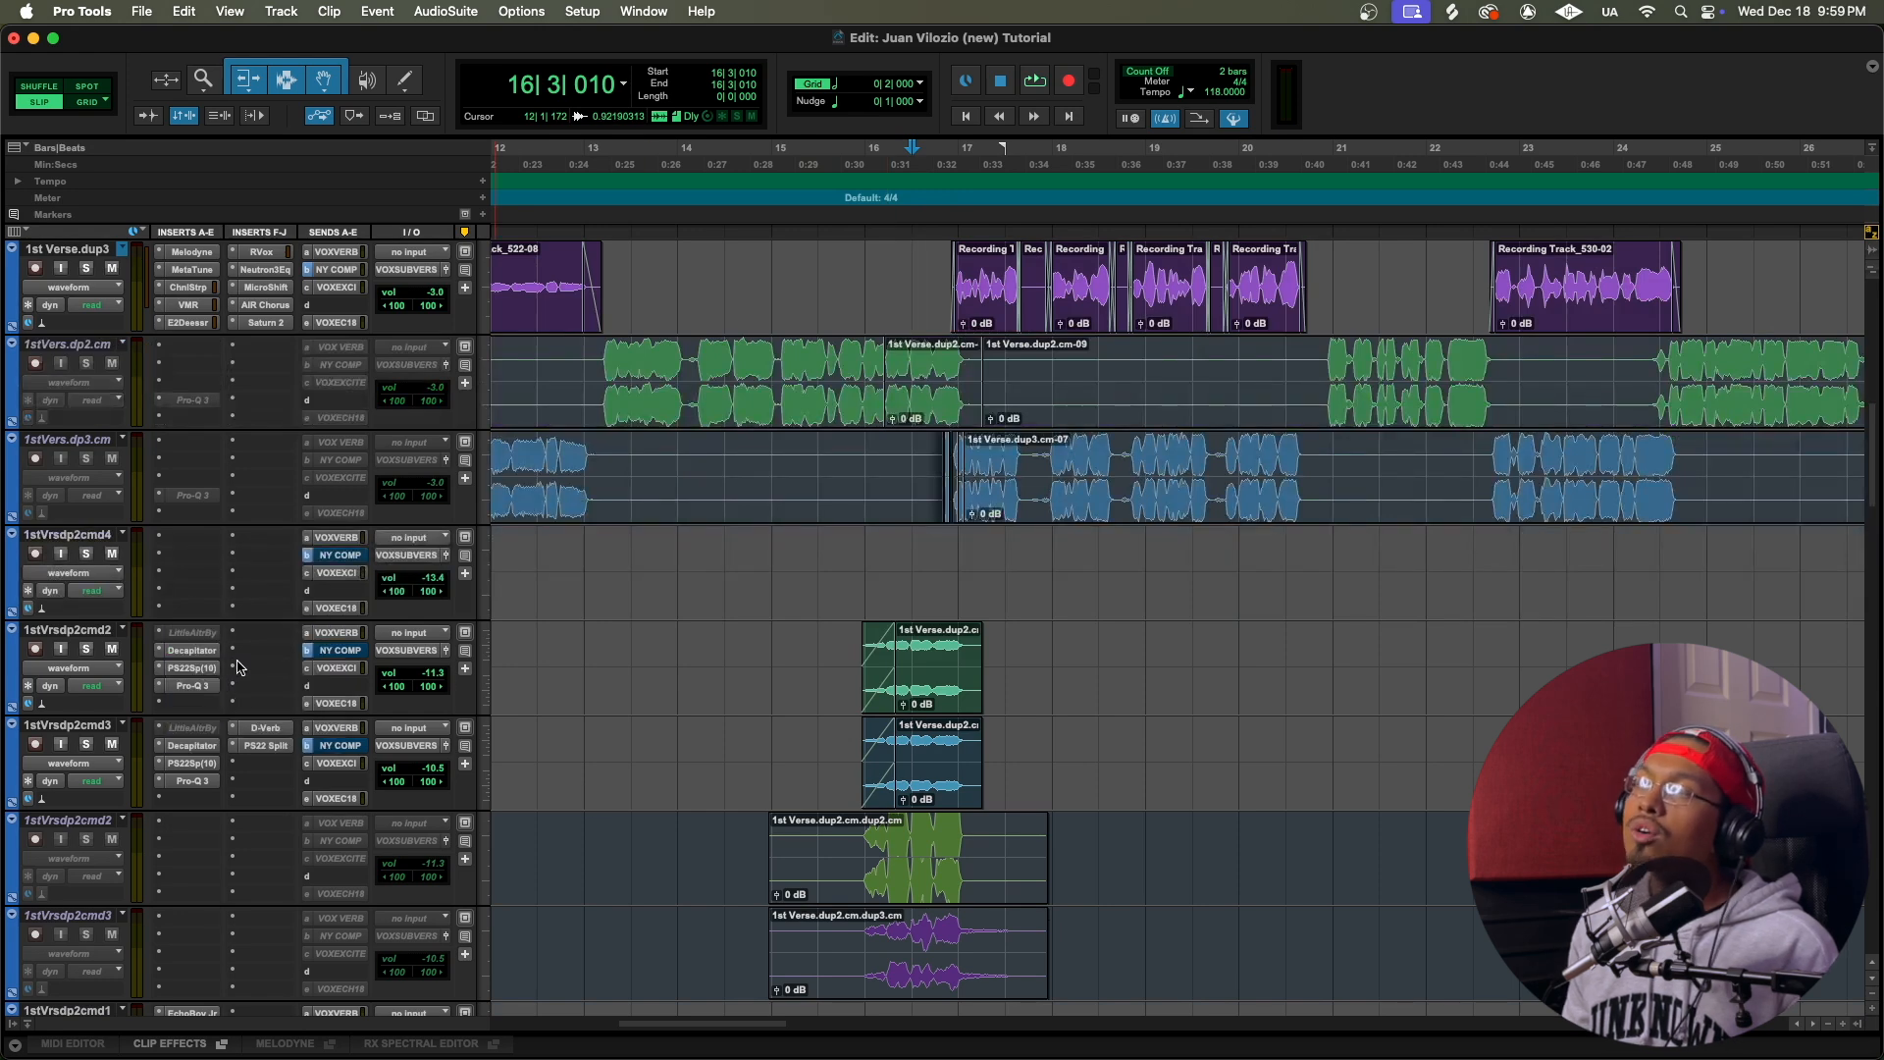
pyautogui.rightClick(200, 733)
pyautogui.click(234, 755)
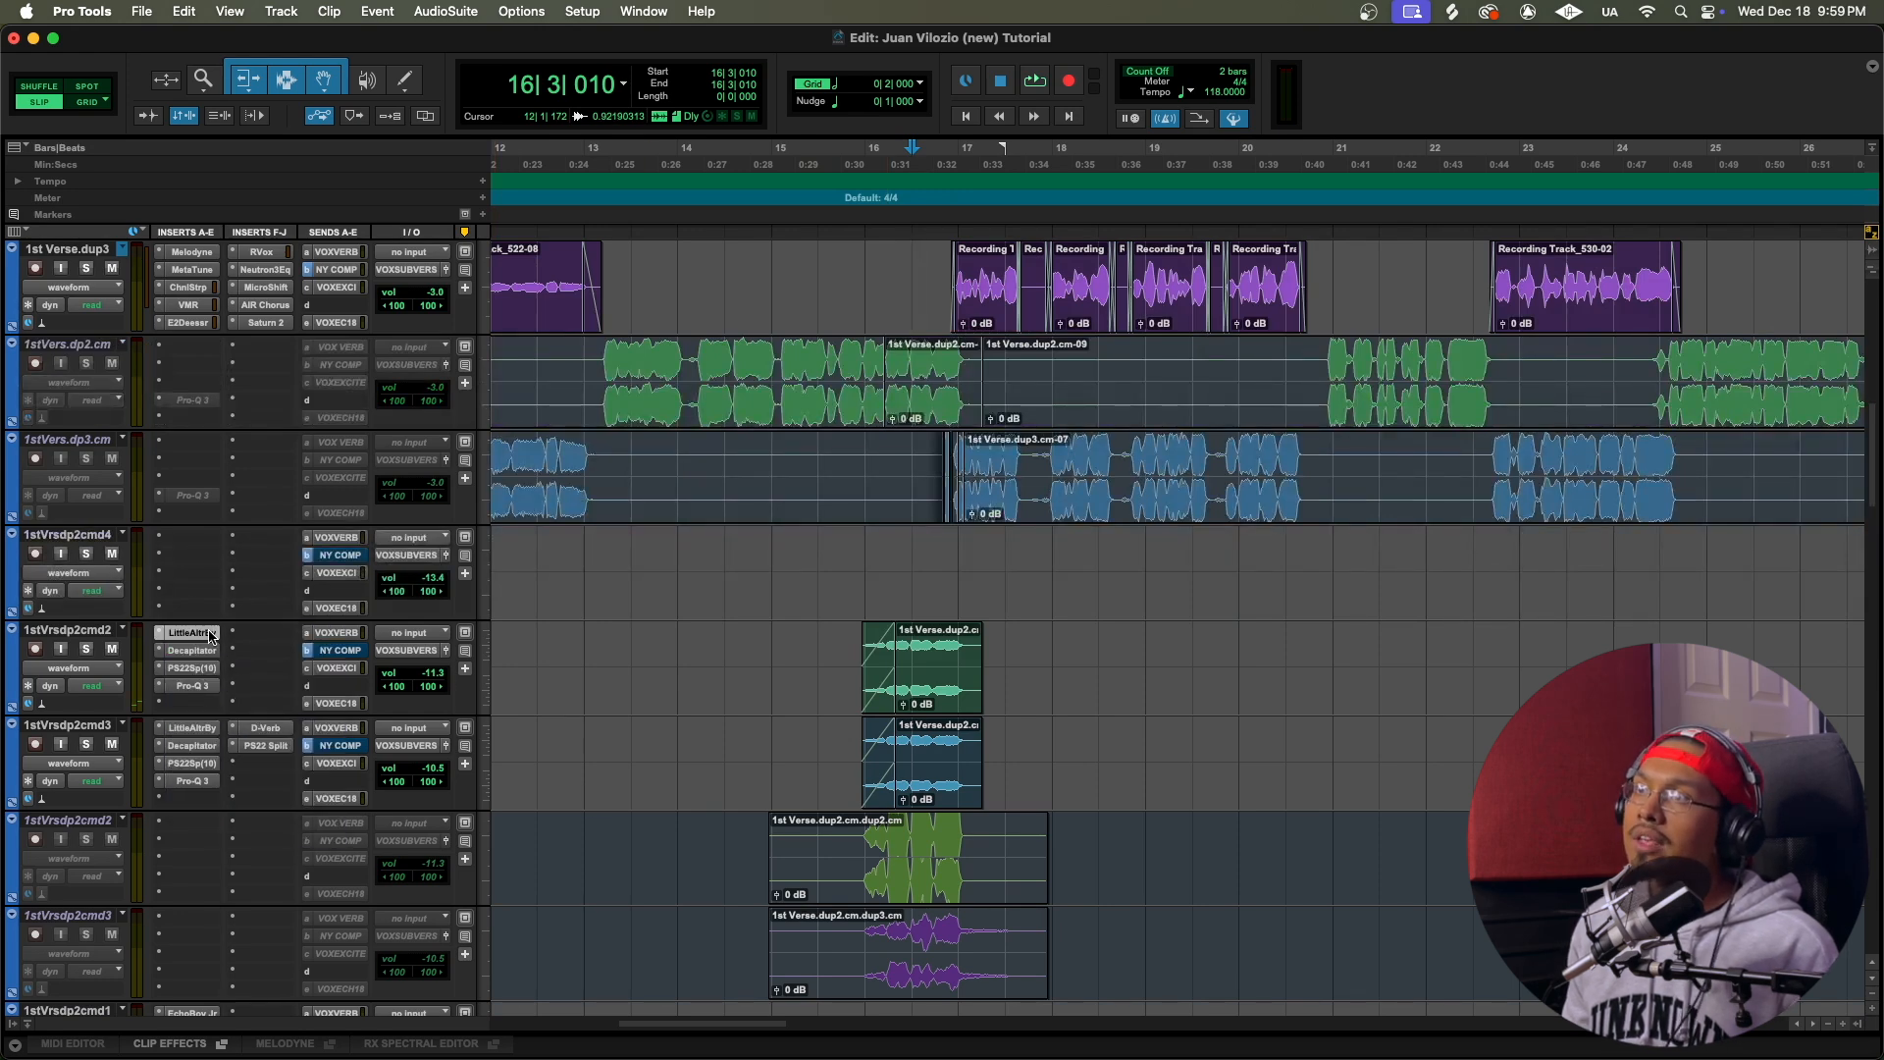
# Step: Compare the Little AlterBoy pitch and formant settings on the 1stVrsdp2cmd2 and 1stVrsdp2cmd3 tracks
pyautogui.click(210, 636)
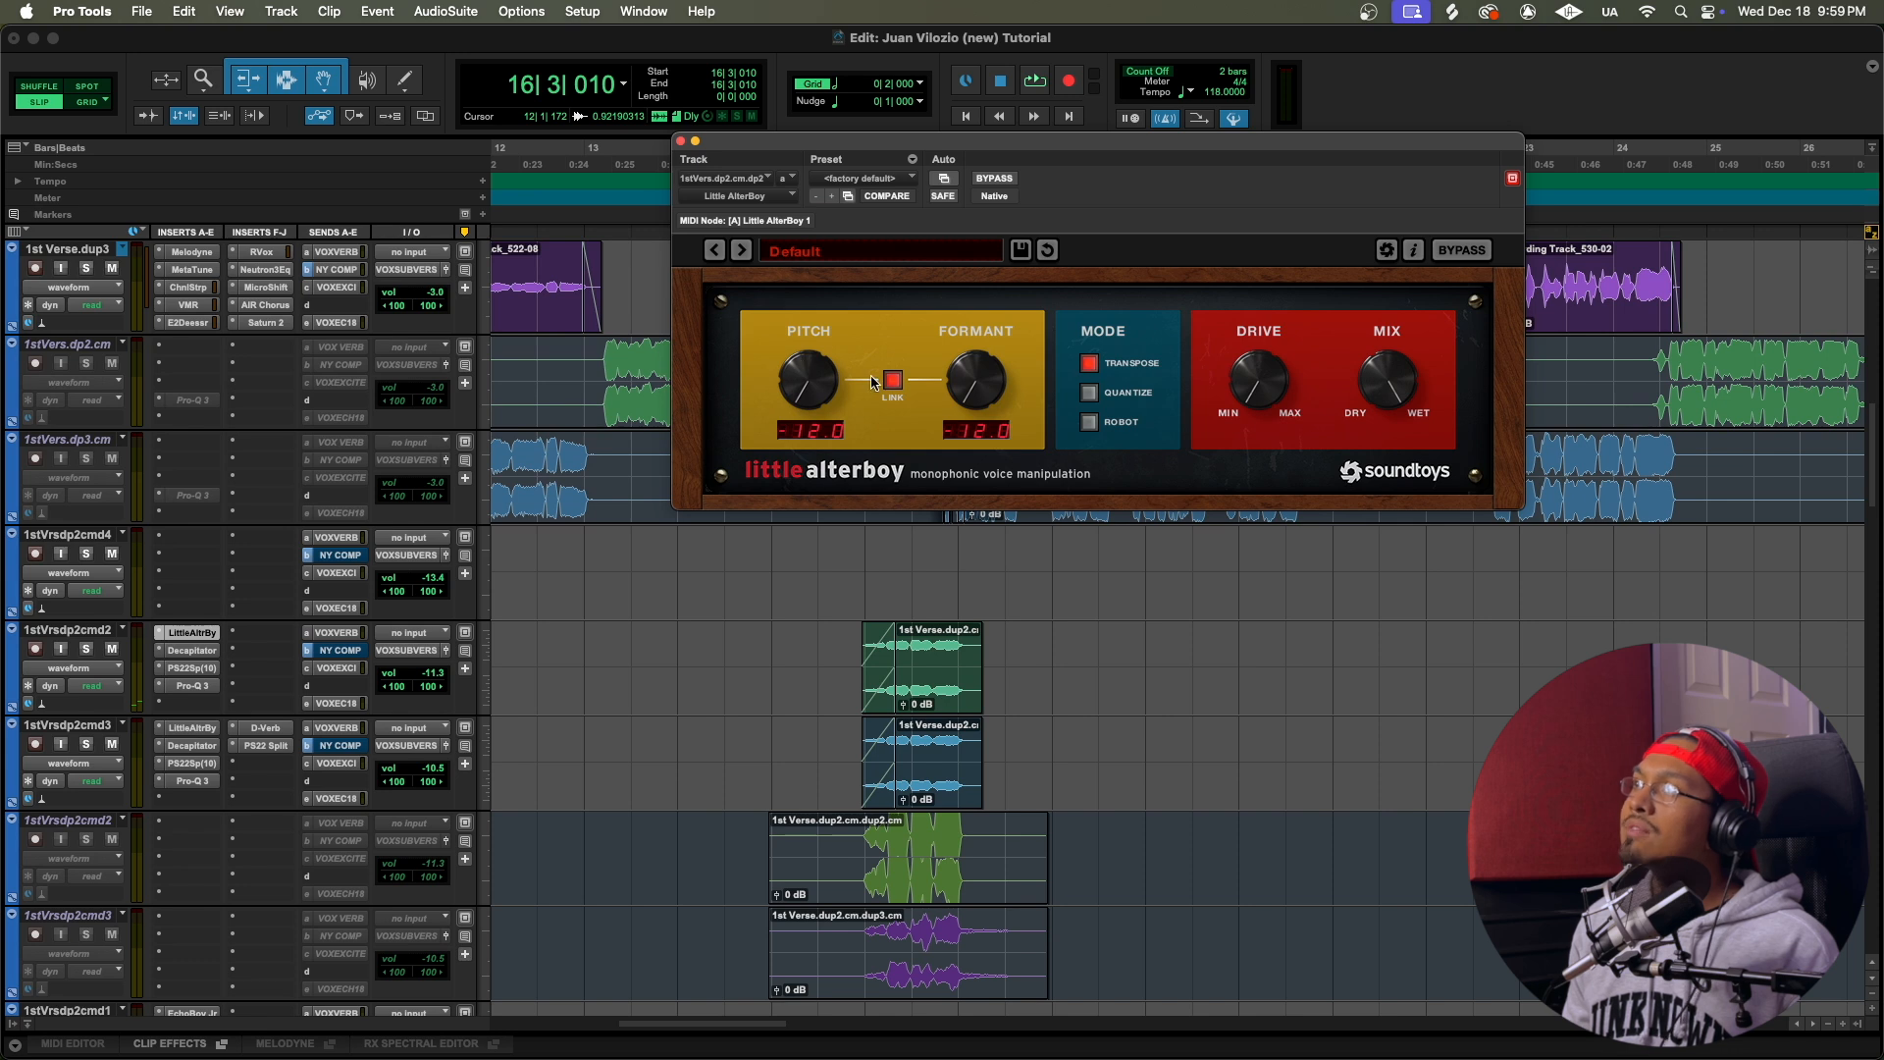
pyautogui.click(204, 731)
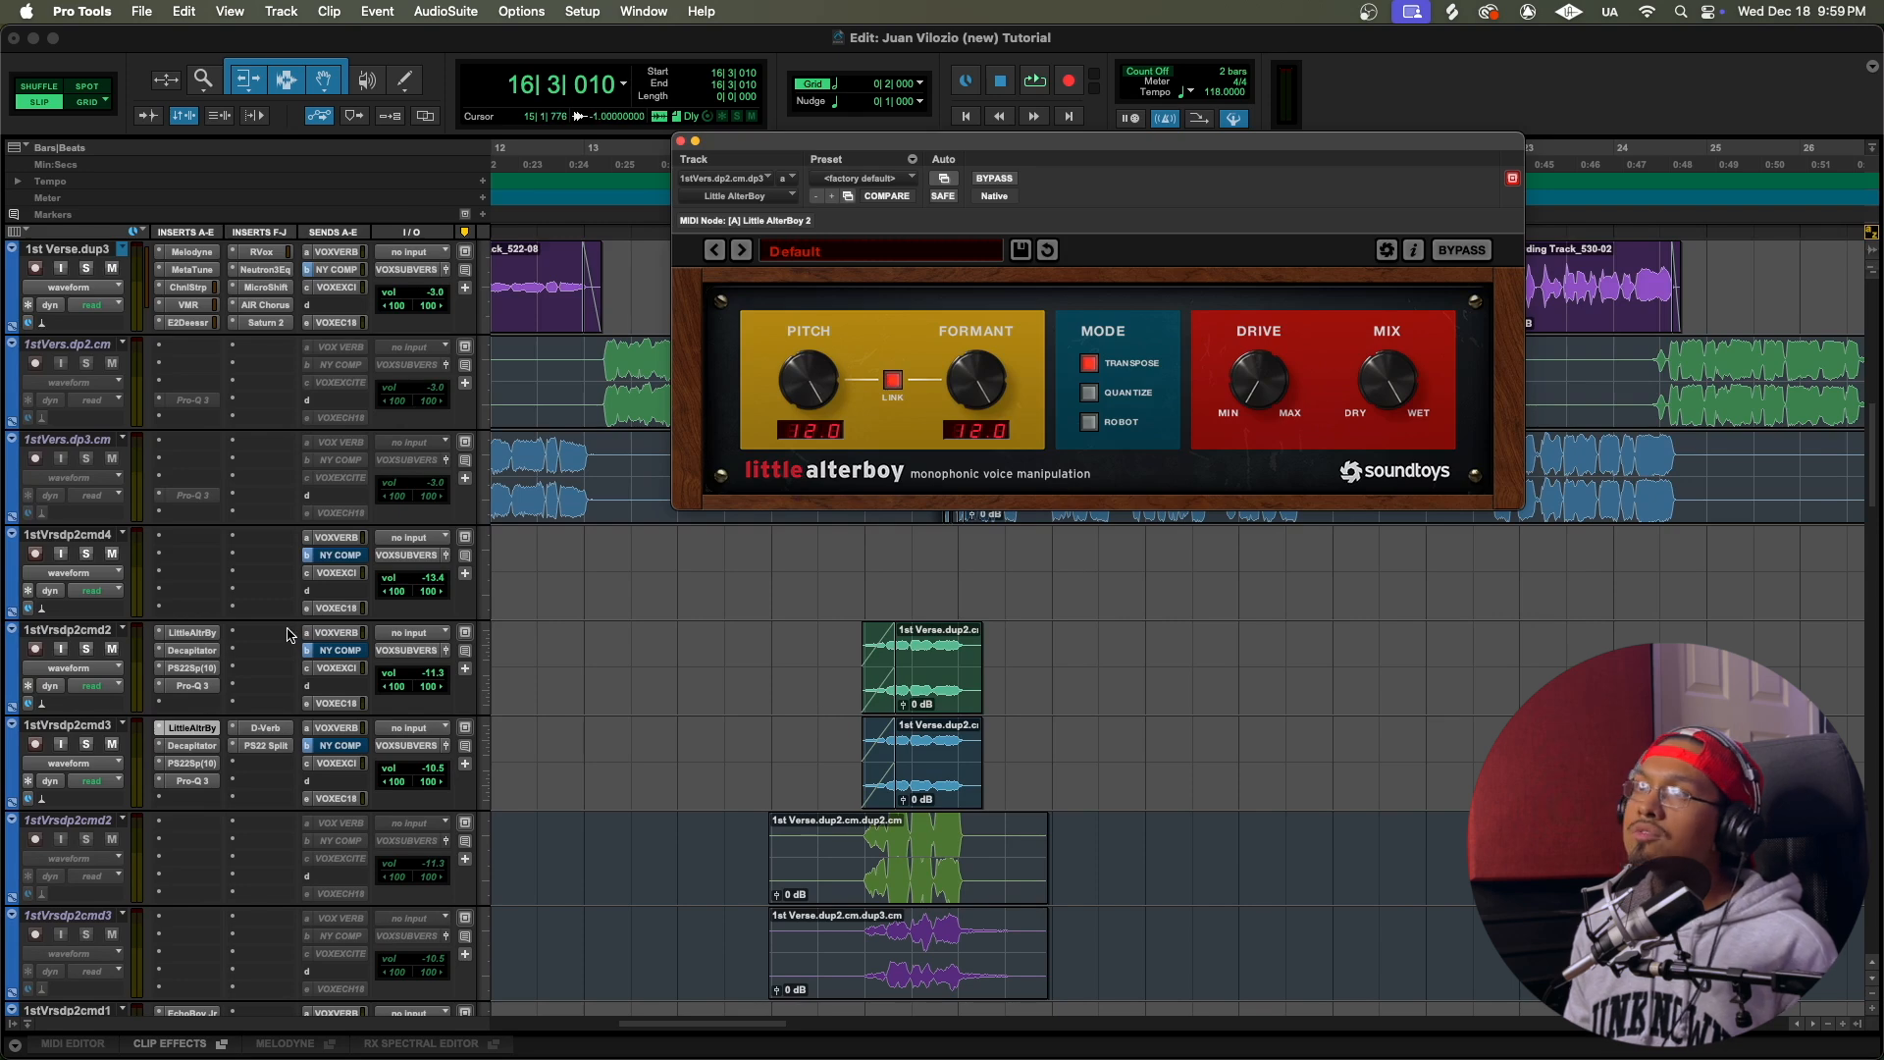
pyautogui.click(207, 634)
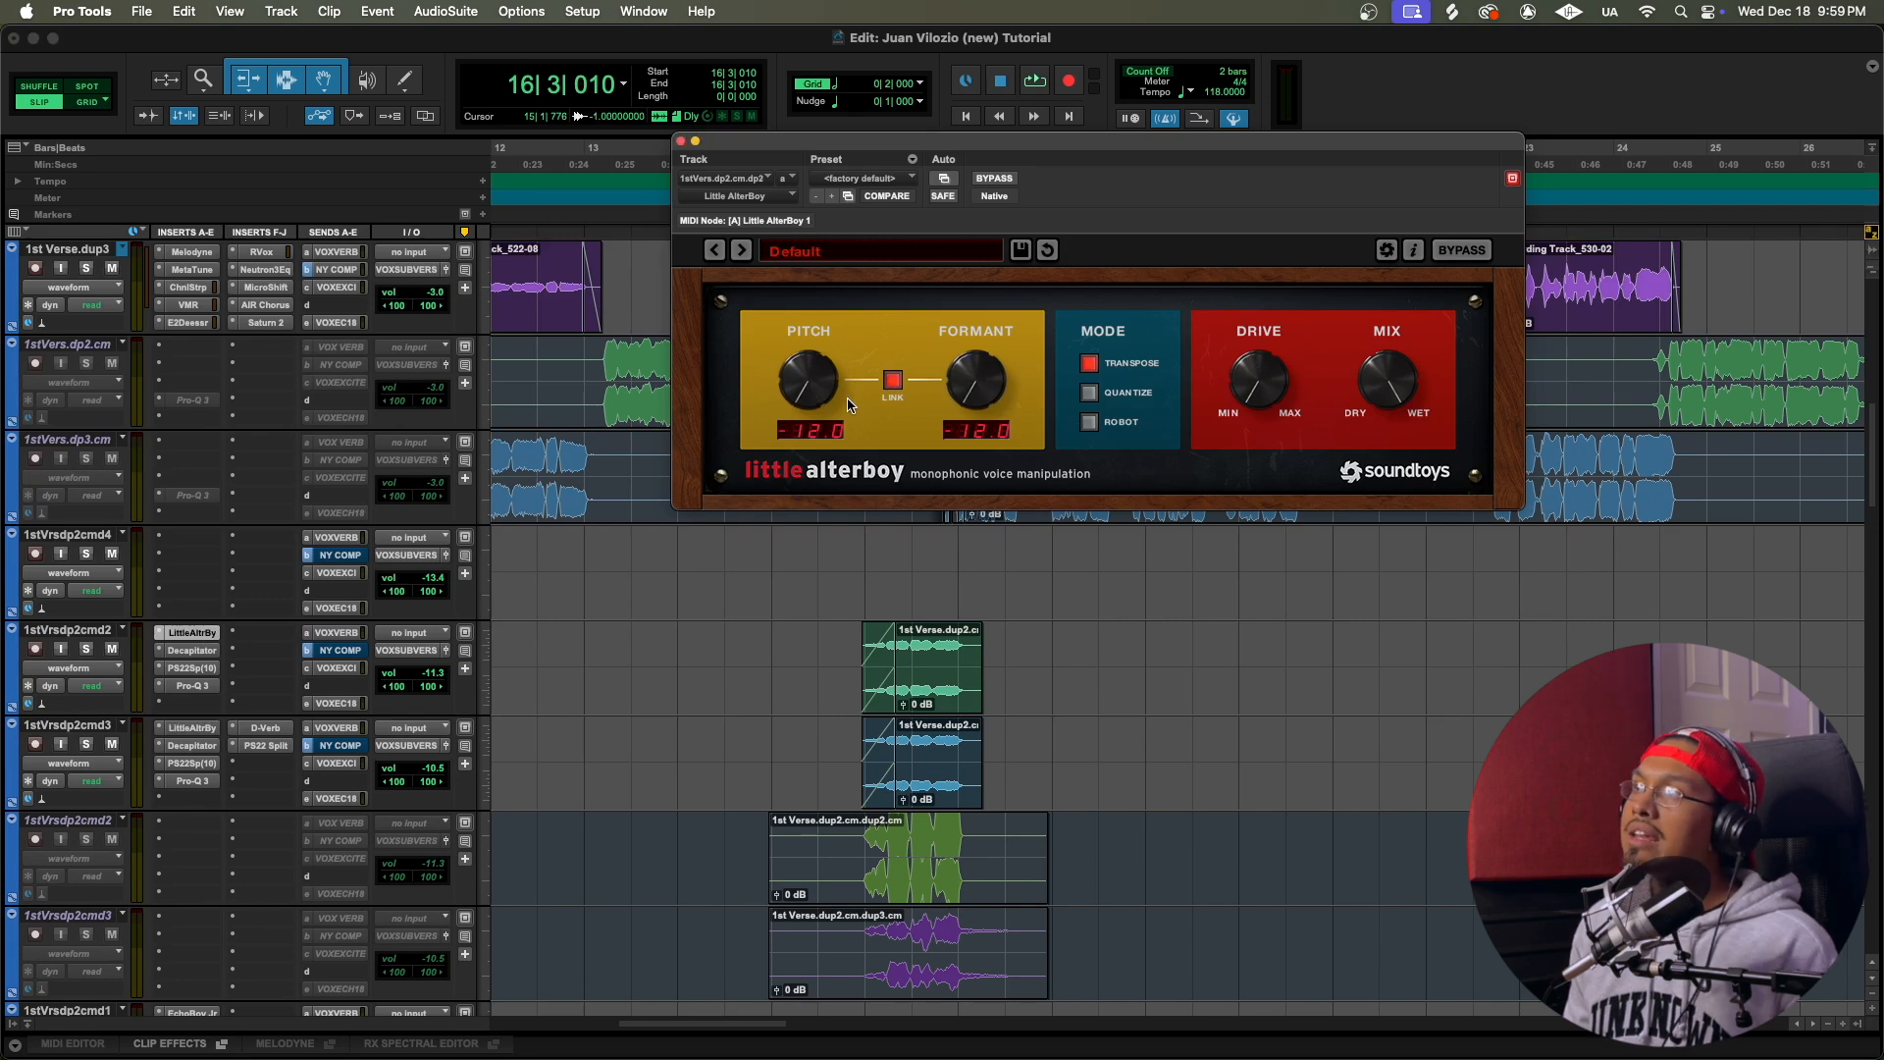
# Step: Inspect Decapitator on 1stVrsdp2cmd2 and the PS22 Spread and Pro-Q 3 settings on 1stVrsdp2cmd3, and close the plug-in window
pyautogui.click(193, 650)
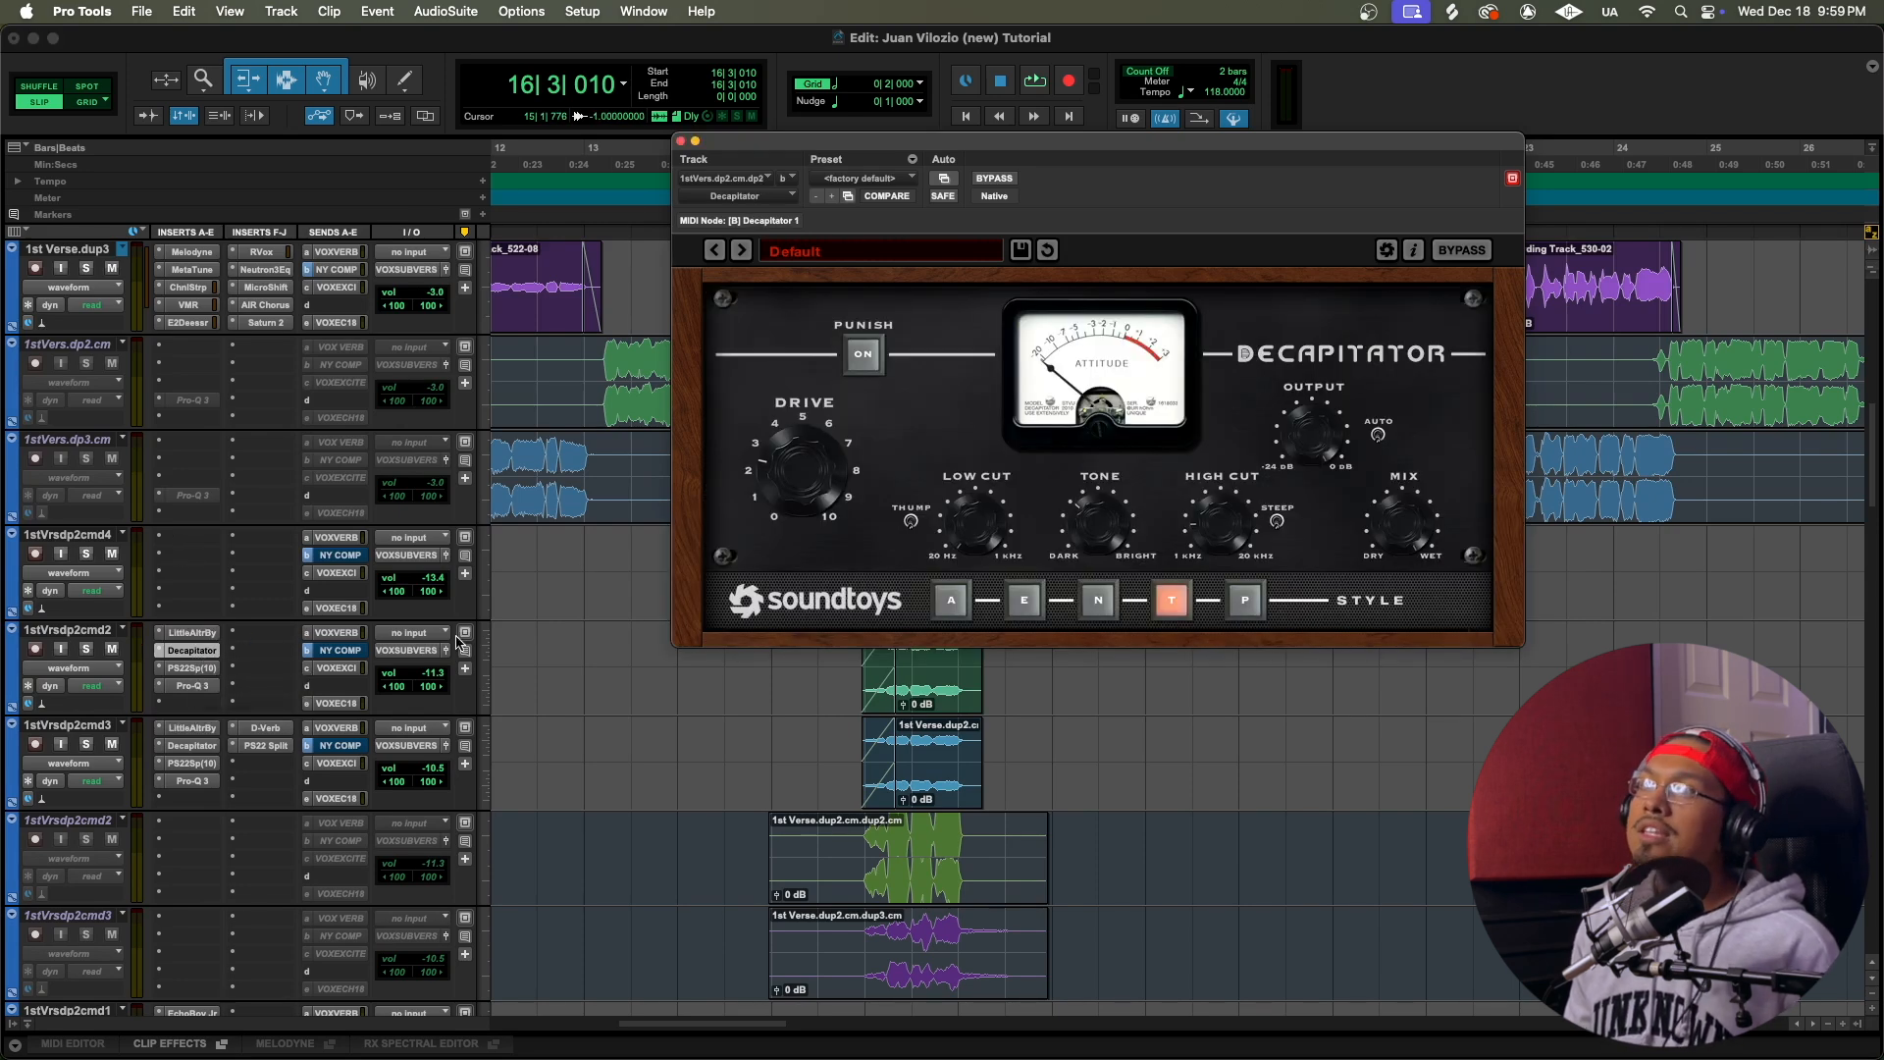
pyautogui.click(195, 668)
pyautogui.click(196, 764)
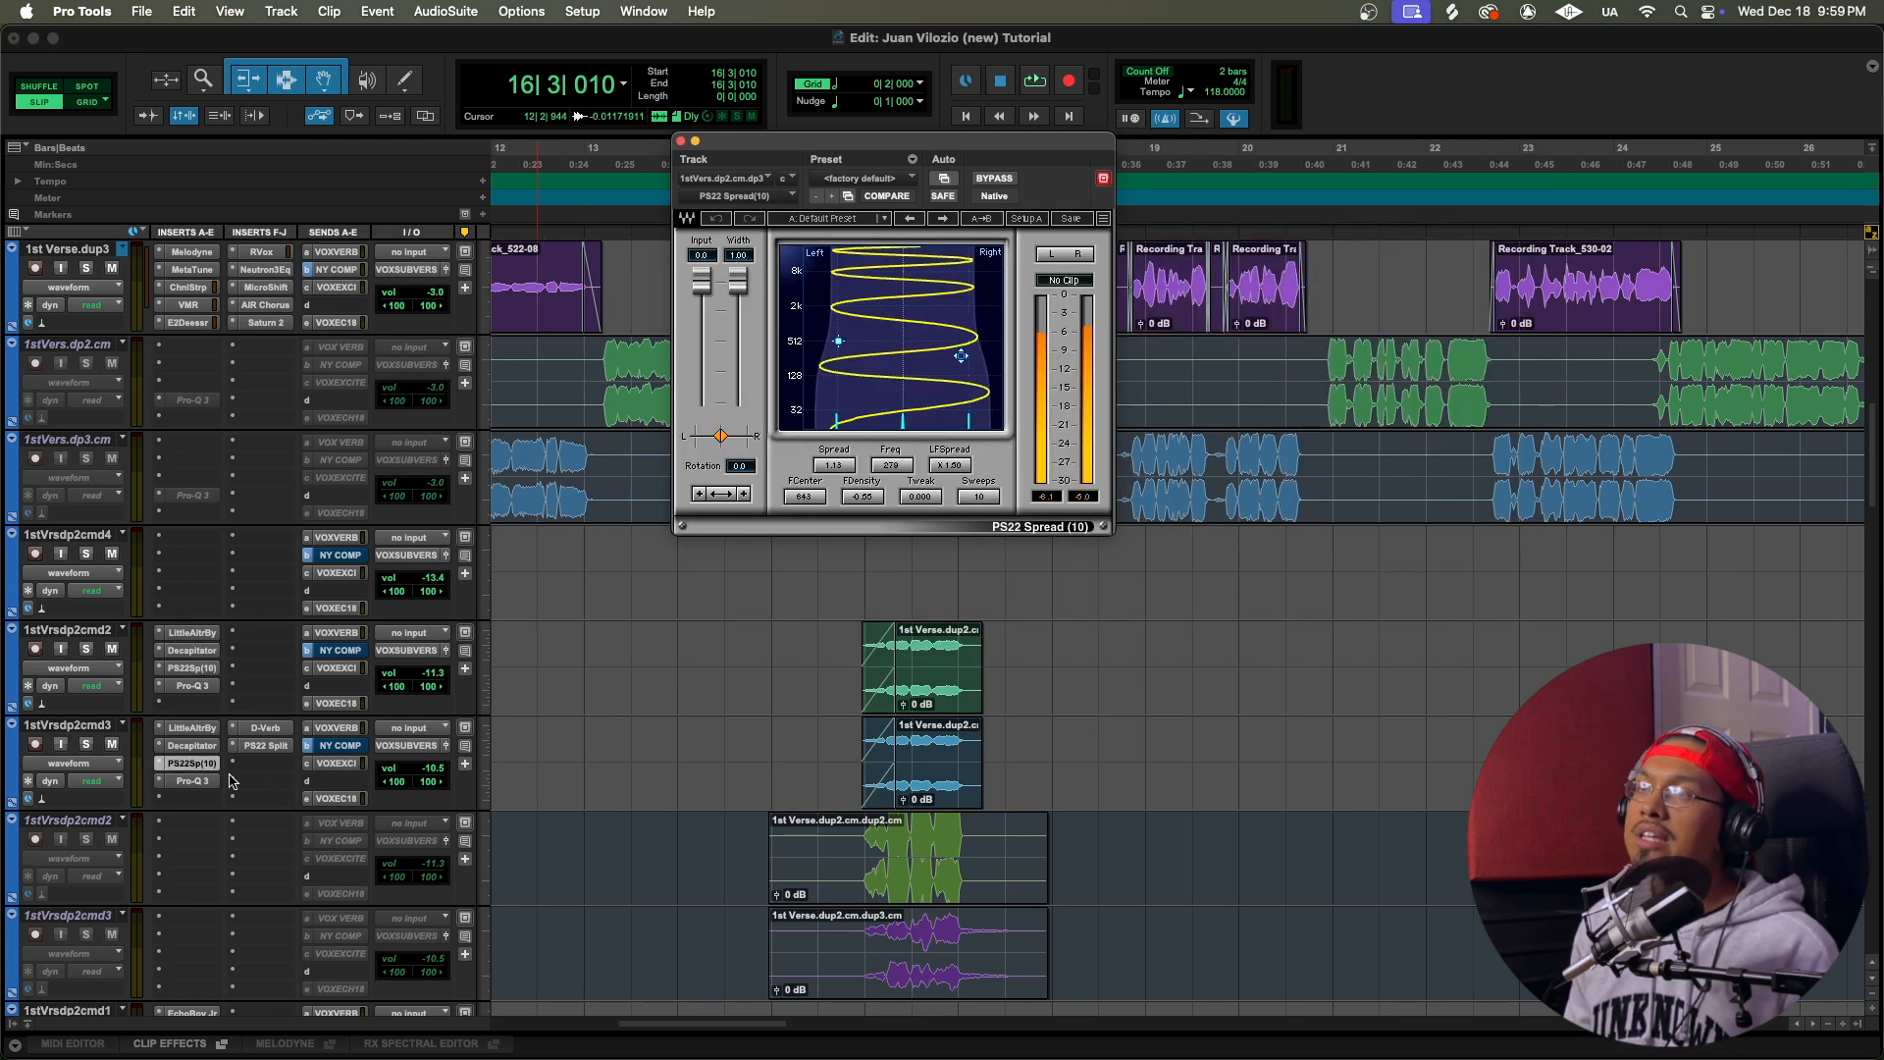
pyautogui.click(194, 781)
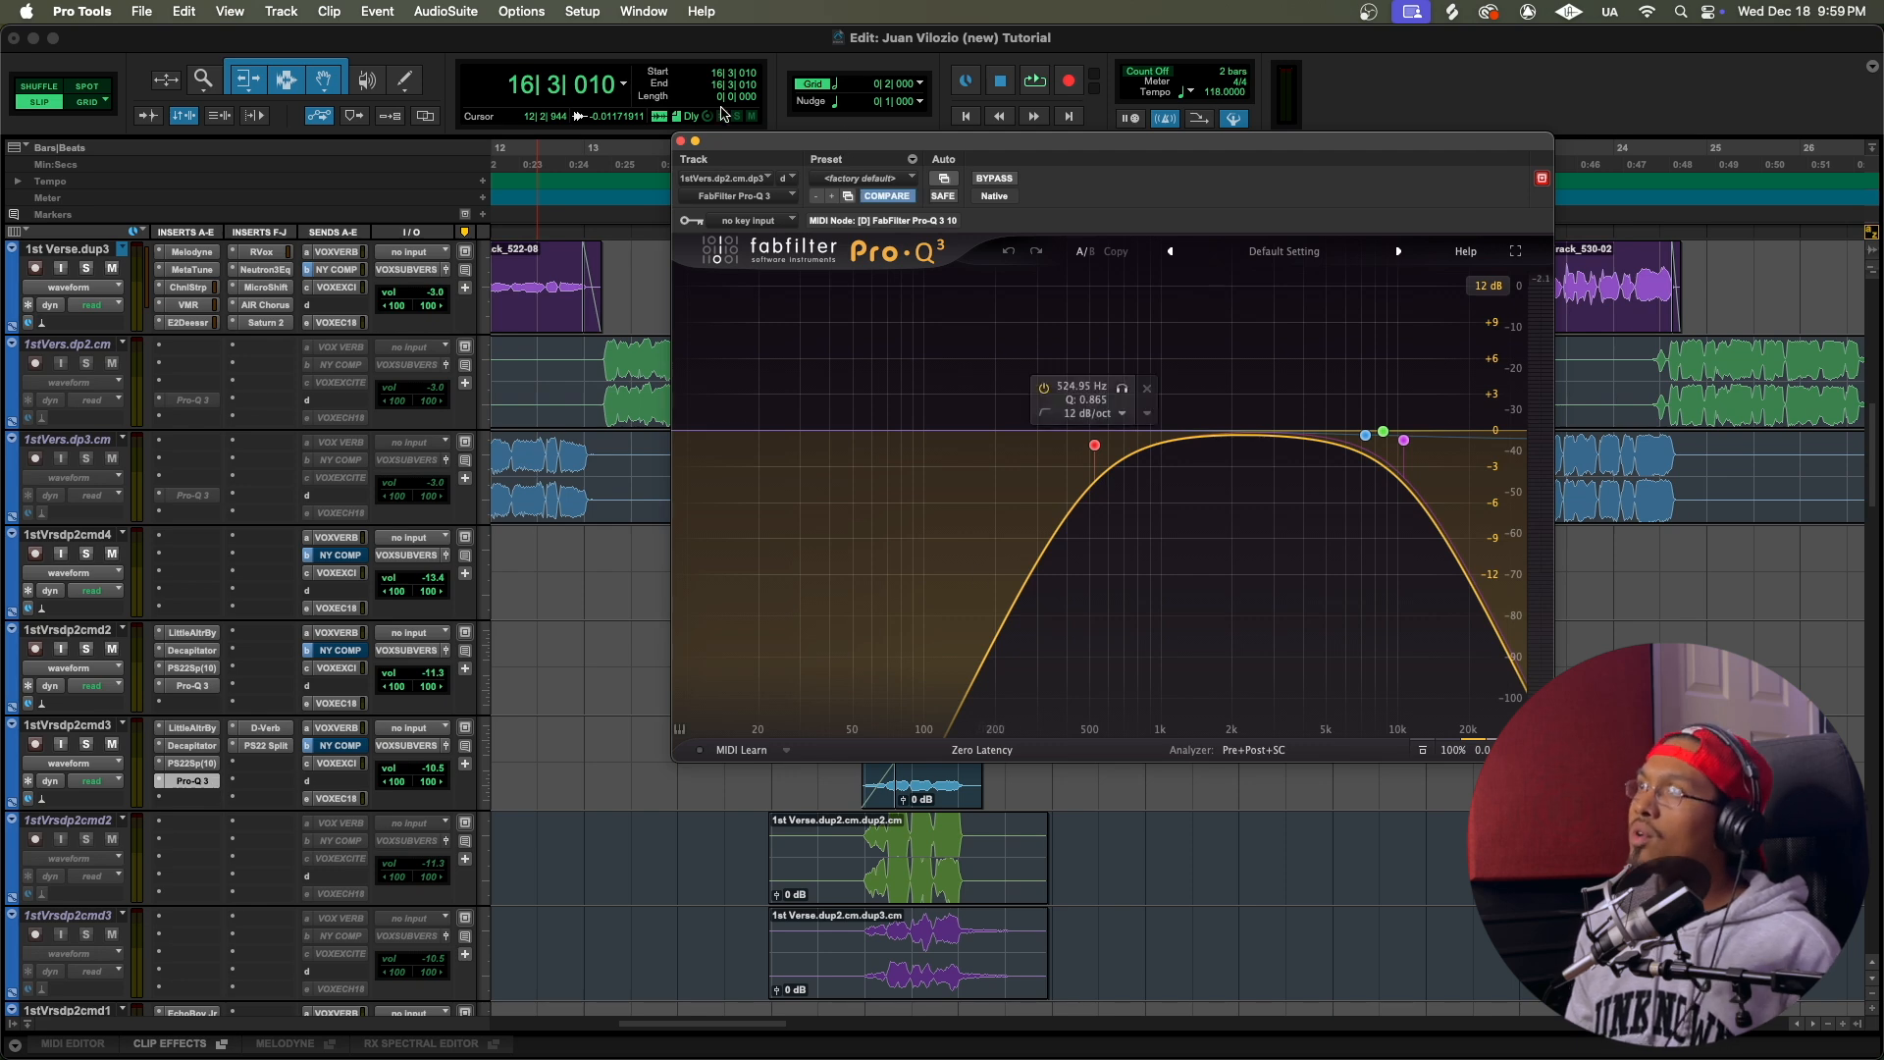
pyautogui.click(680, 140)
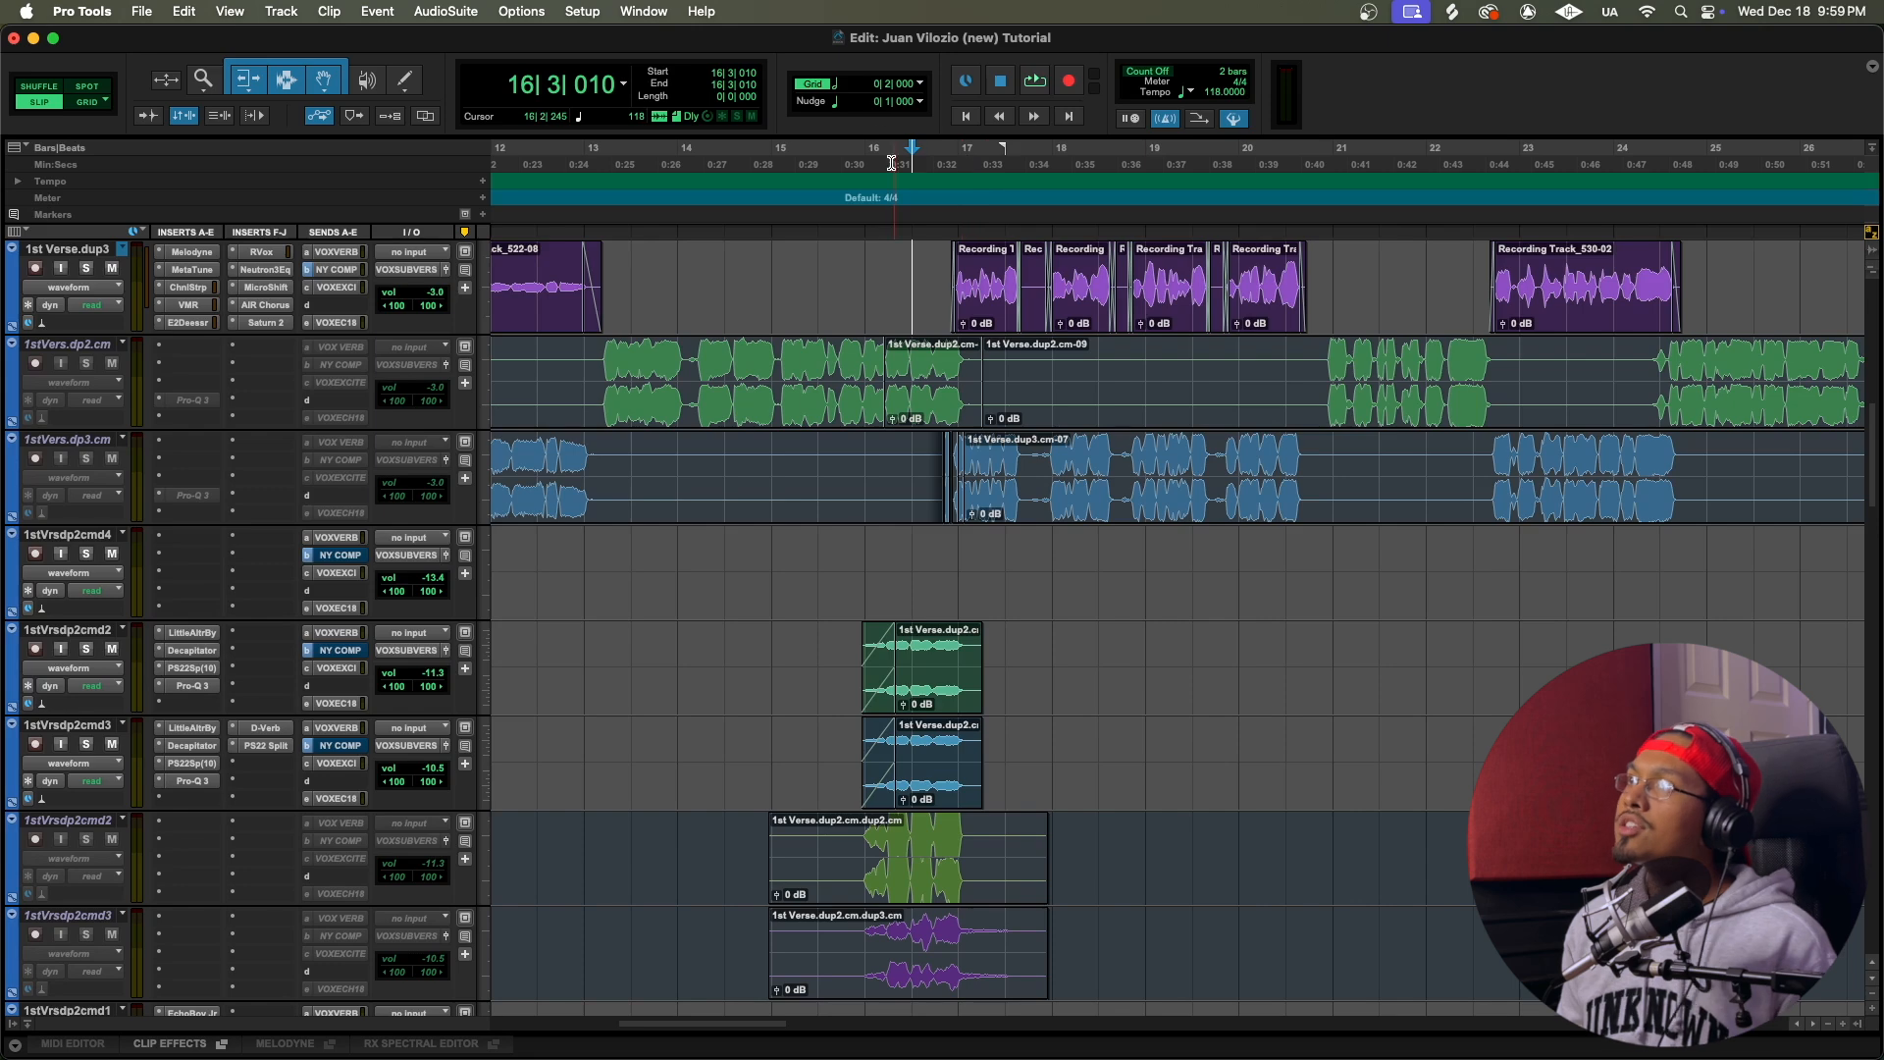
# Step: Play the full mix from 13|4|501 through bar 16 to hear the pitched vocal layers on 1stVrsdp2cmd2 and 1stVrsdp2cmd3
pyautogui.scroll(10, 929, 332)
pyautogui.click(668, 173)
pyautogui.press('space')
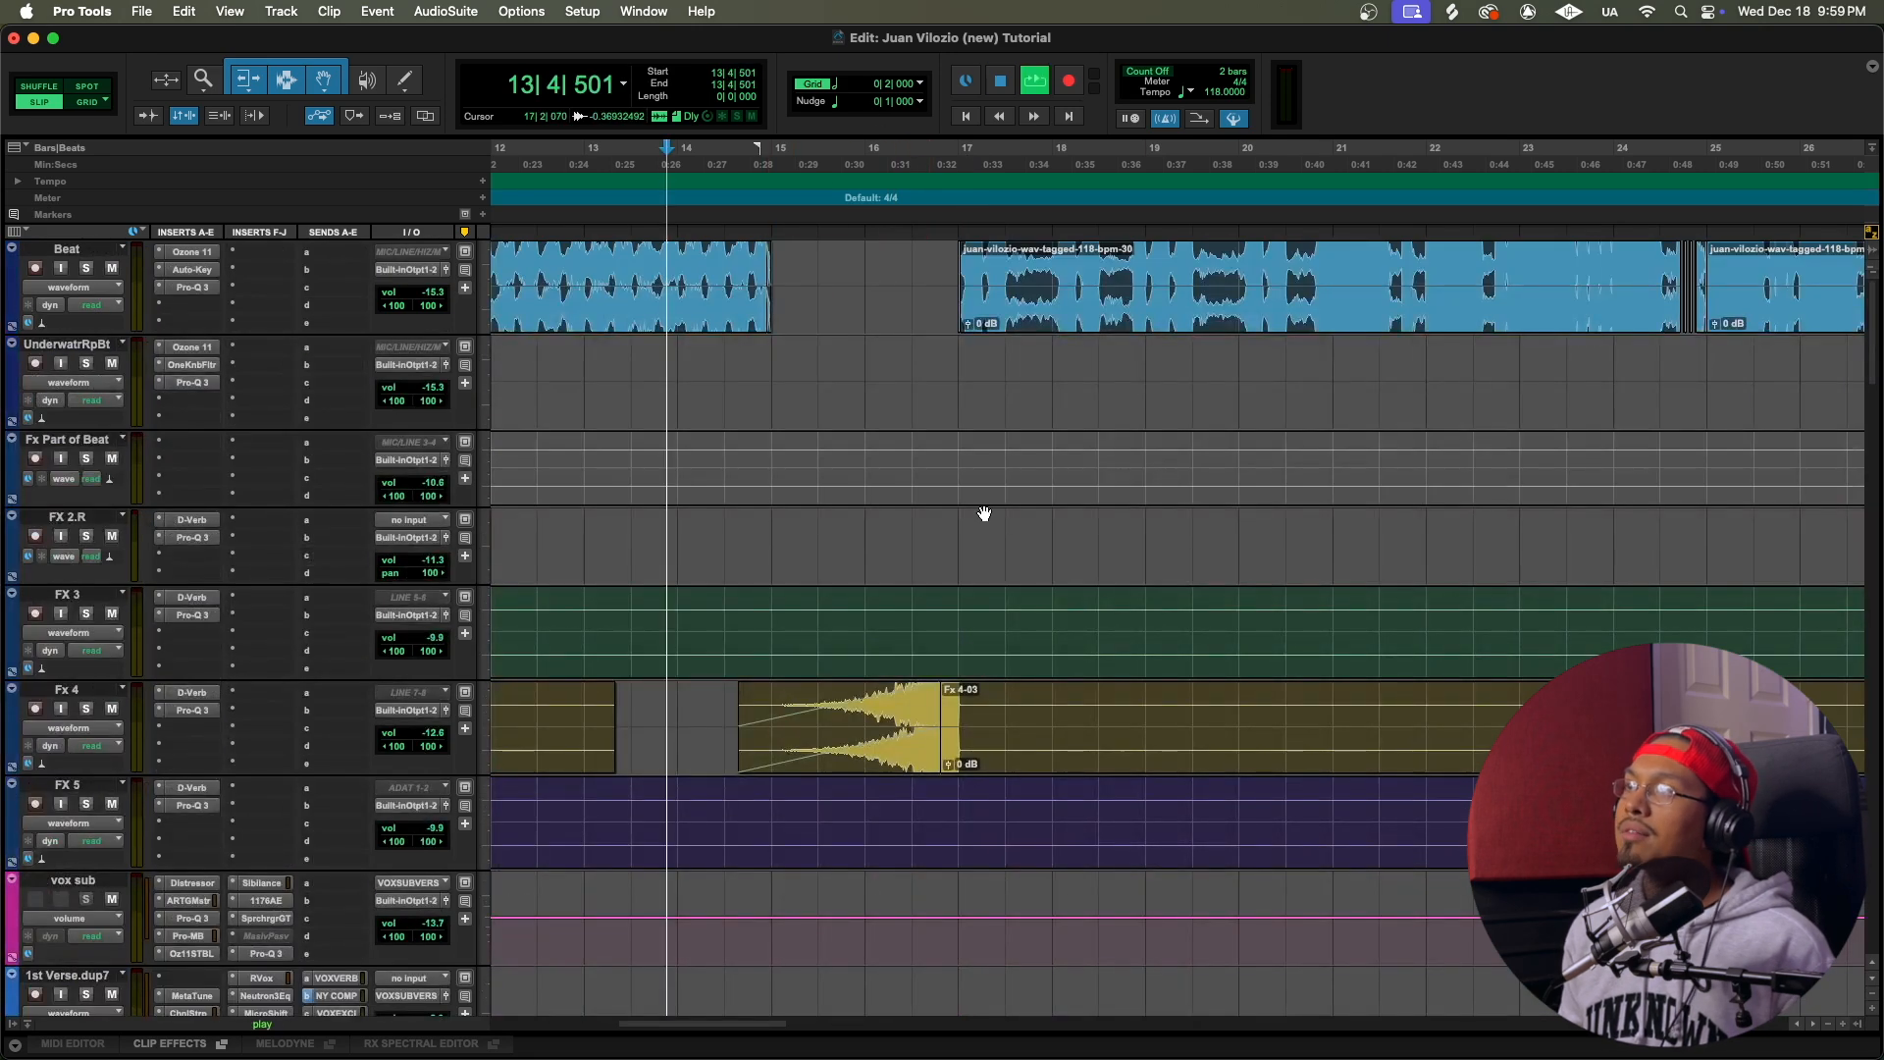
pyautogui.scroll(-10, 989, 502)
pyautogui.scroll(-3, 986, 505)
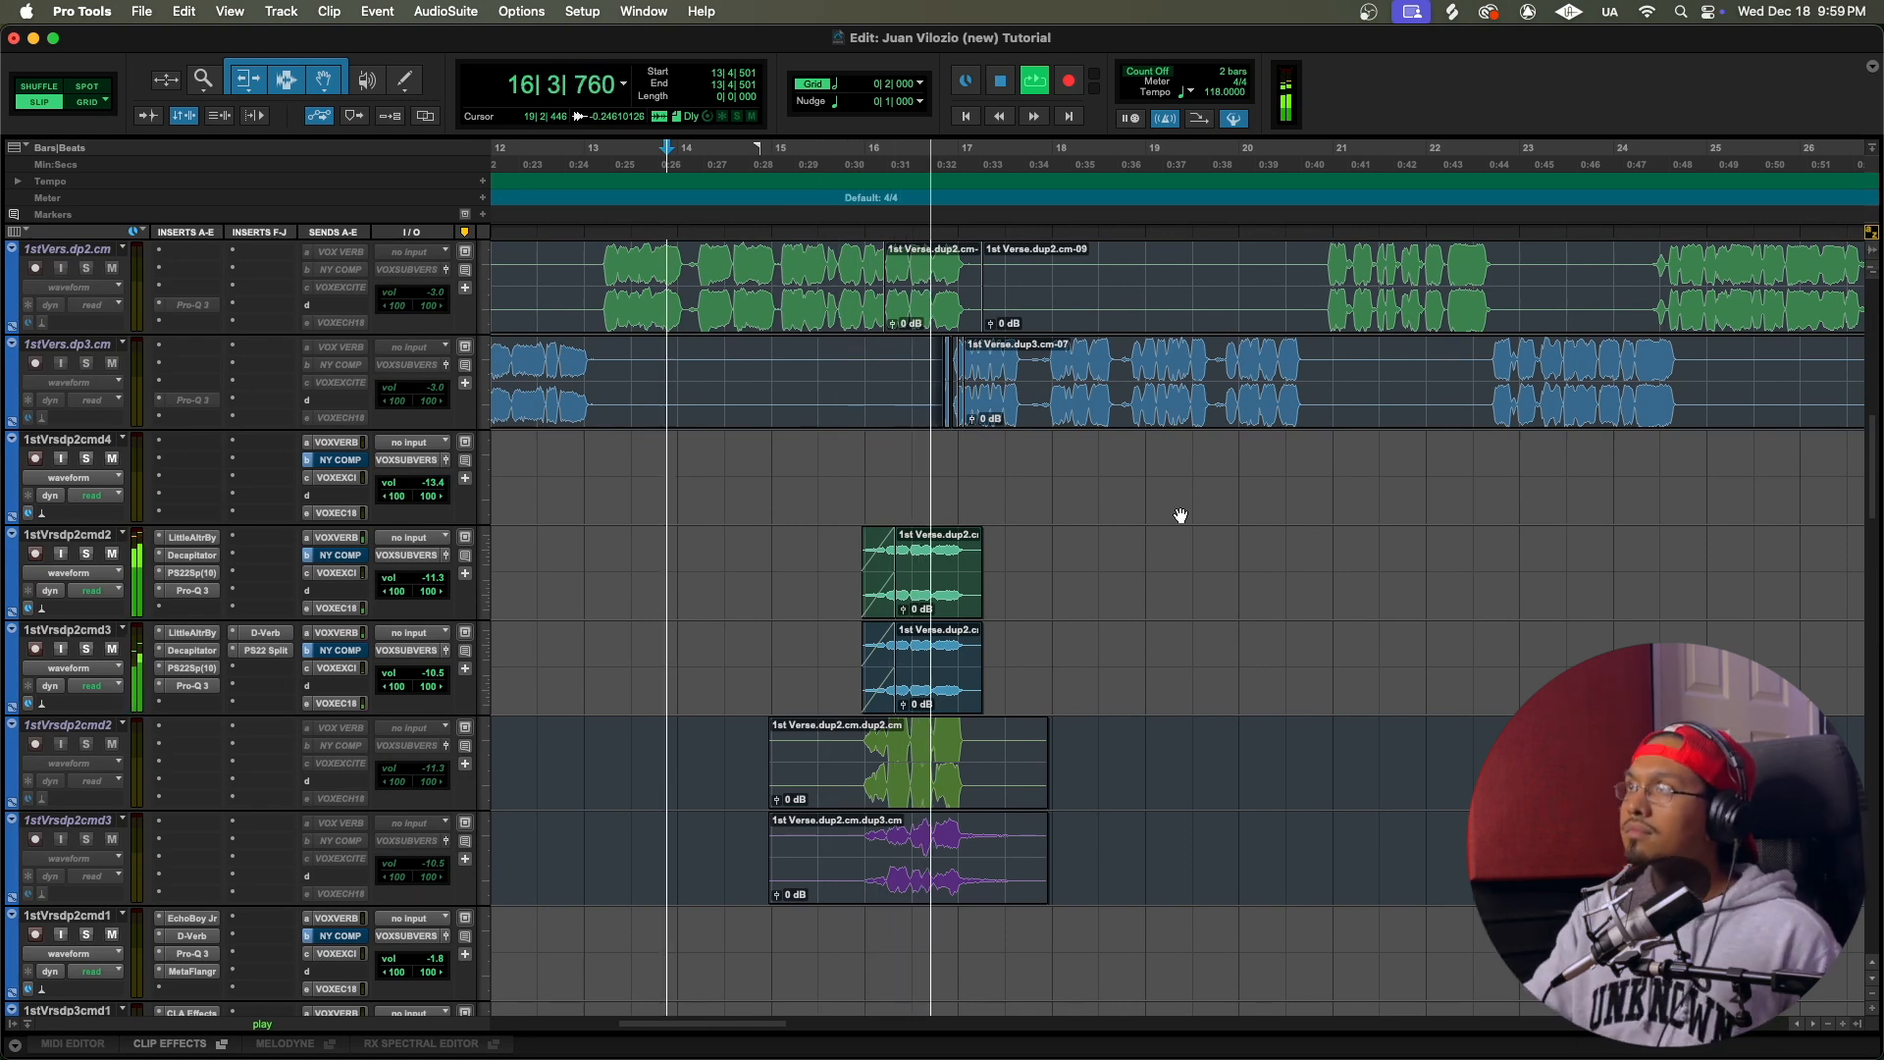
pyautogui.press('space')
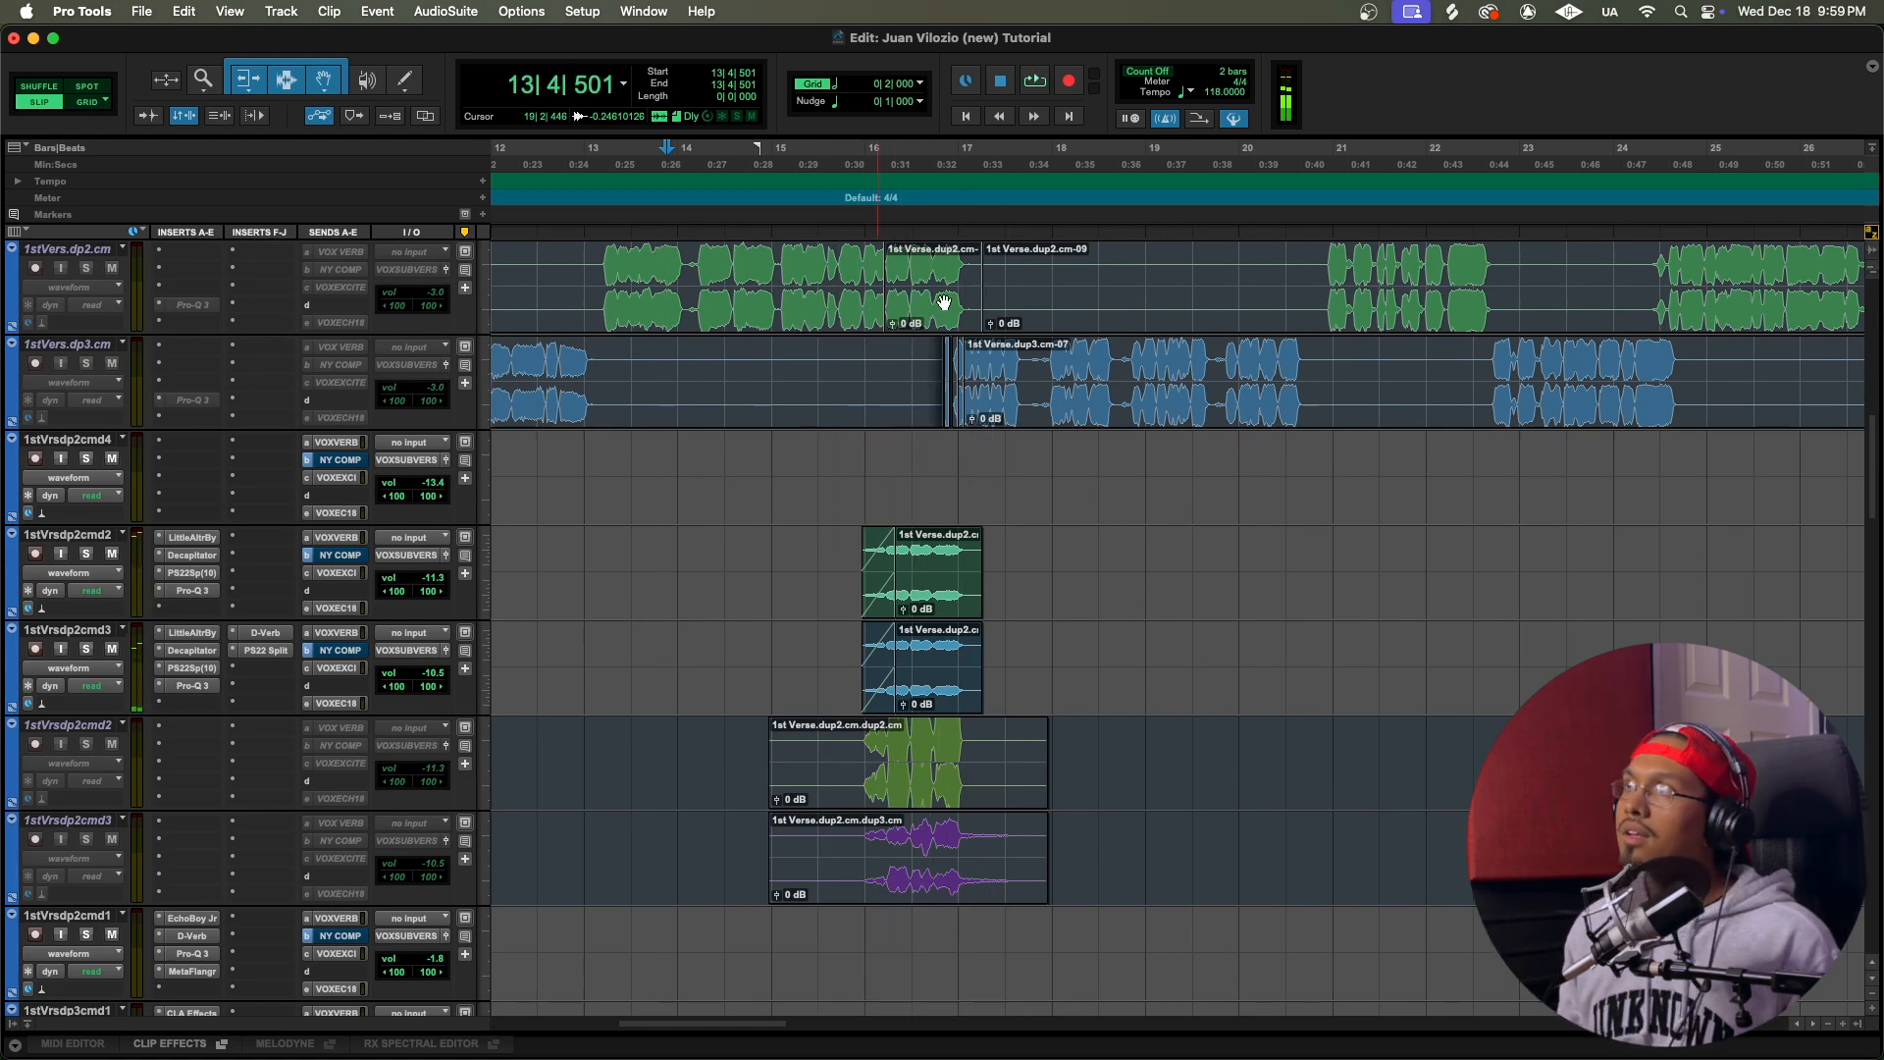
# Step: Replay the transition from 13|4|823 past bar 17, following the Beat gap, Fx 4 riser and pitched vocal layers
pyautogui.click(679, 180)
pyautogui.scroll(15, 957, 481)
pyautogui.press('space')
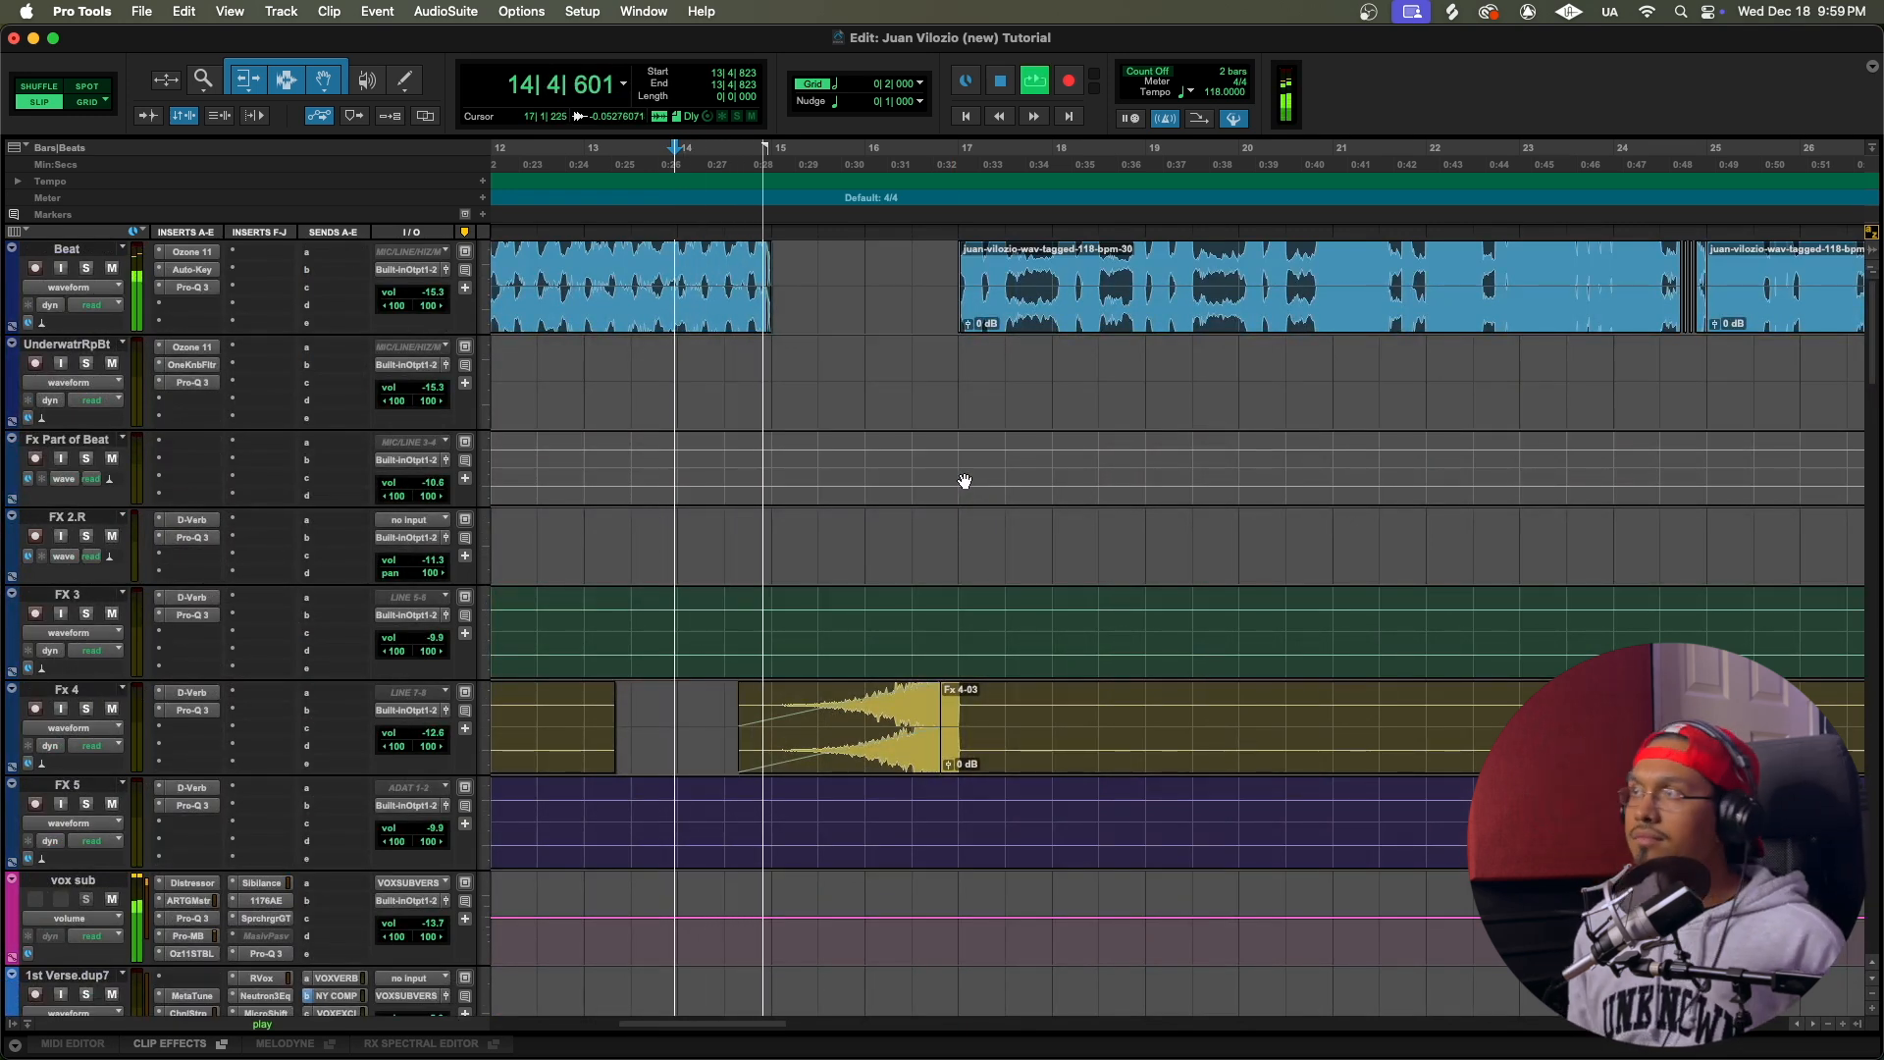
pyautogui.scroll(-3, 929, 487)
pyautogui.scroll(-5, 929, 487)
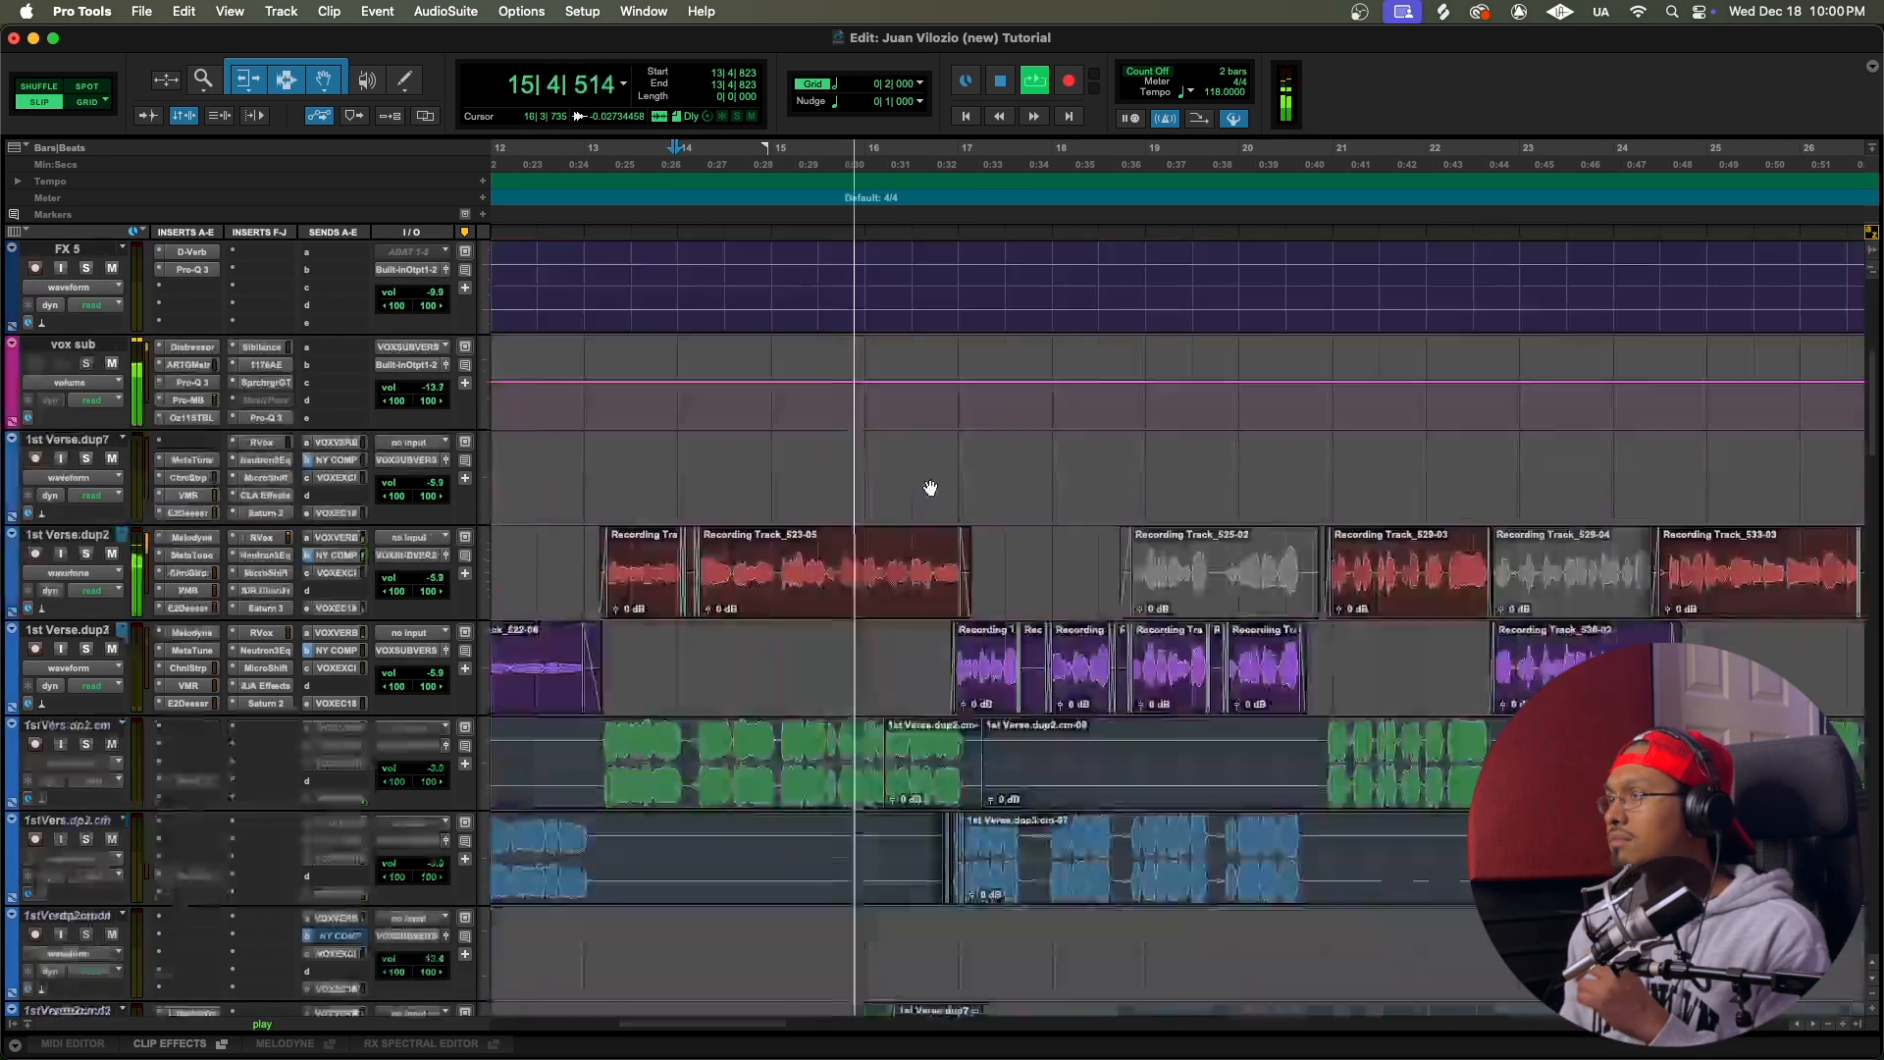
pyautogui.scroll(-5, 929, 488)
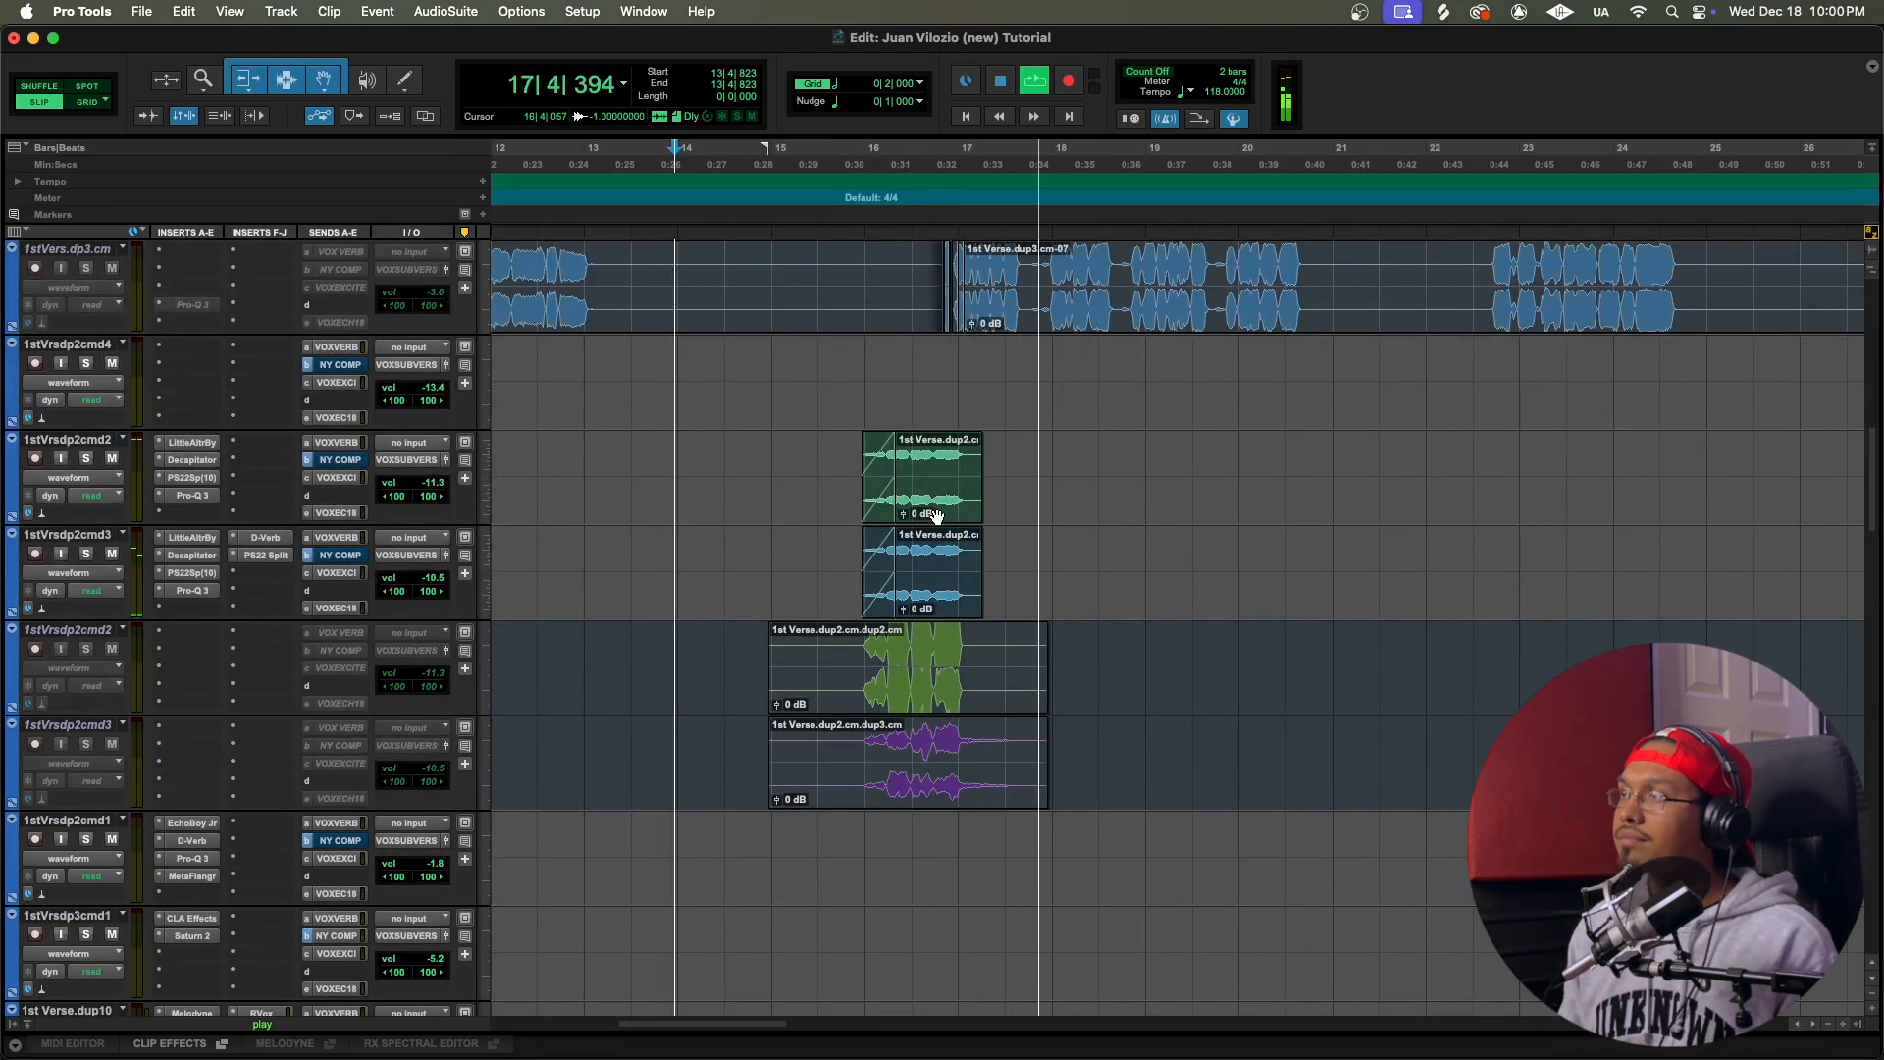
pyautogui.press('space')
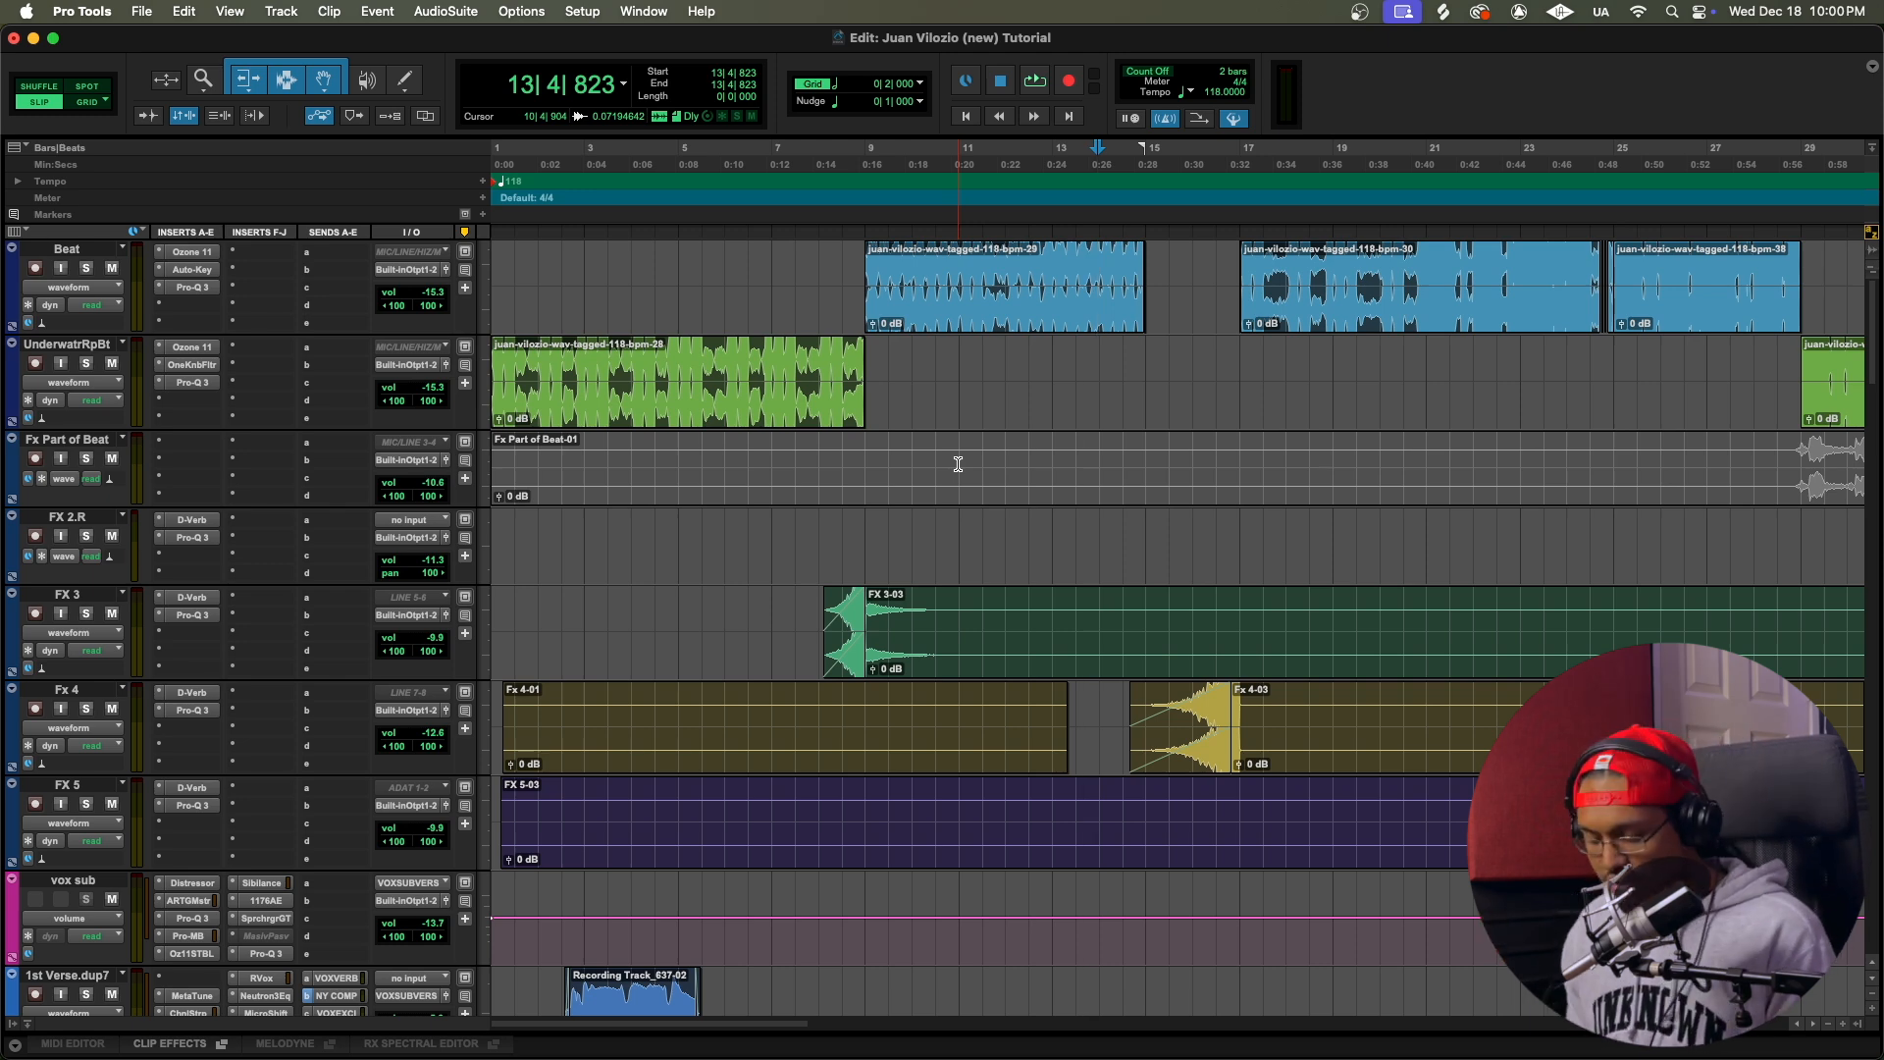
# Step: Examine the whole arrangement of Beat, UnderwatrRpBt and FX clips, and the section around 28|1|719 in detail
pyautogui.press('r')
pyautogui.press('r')
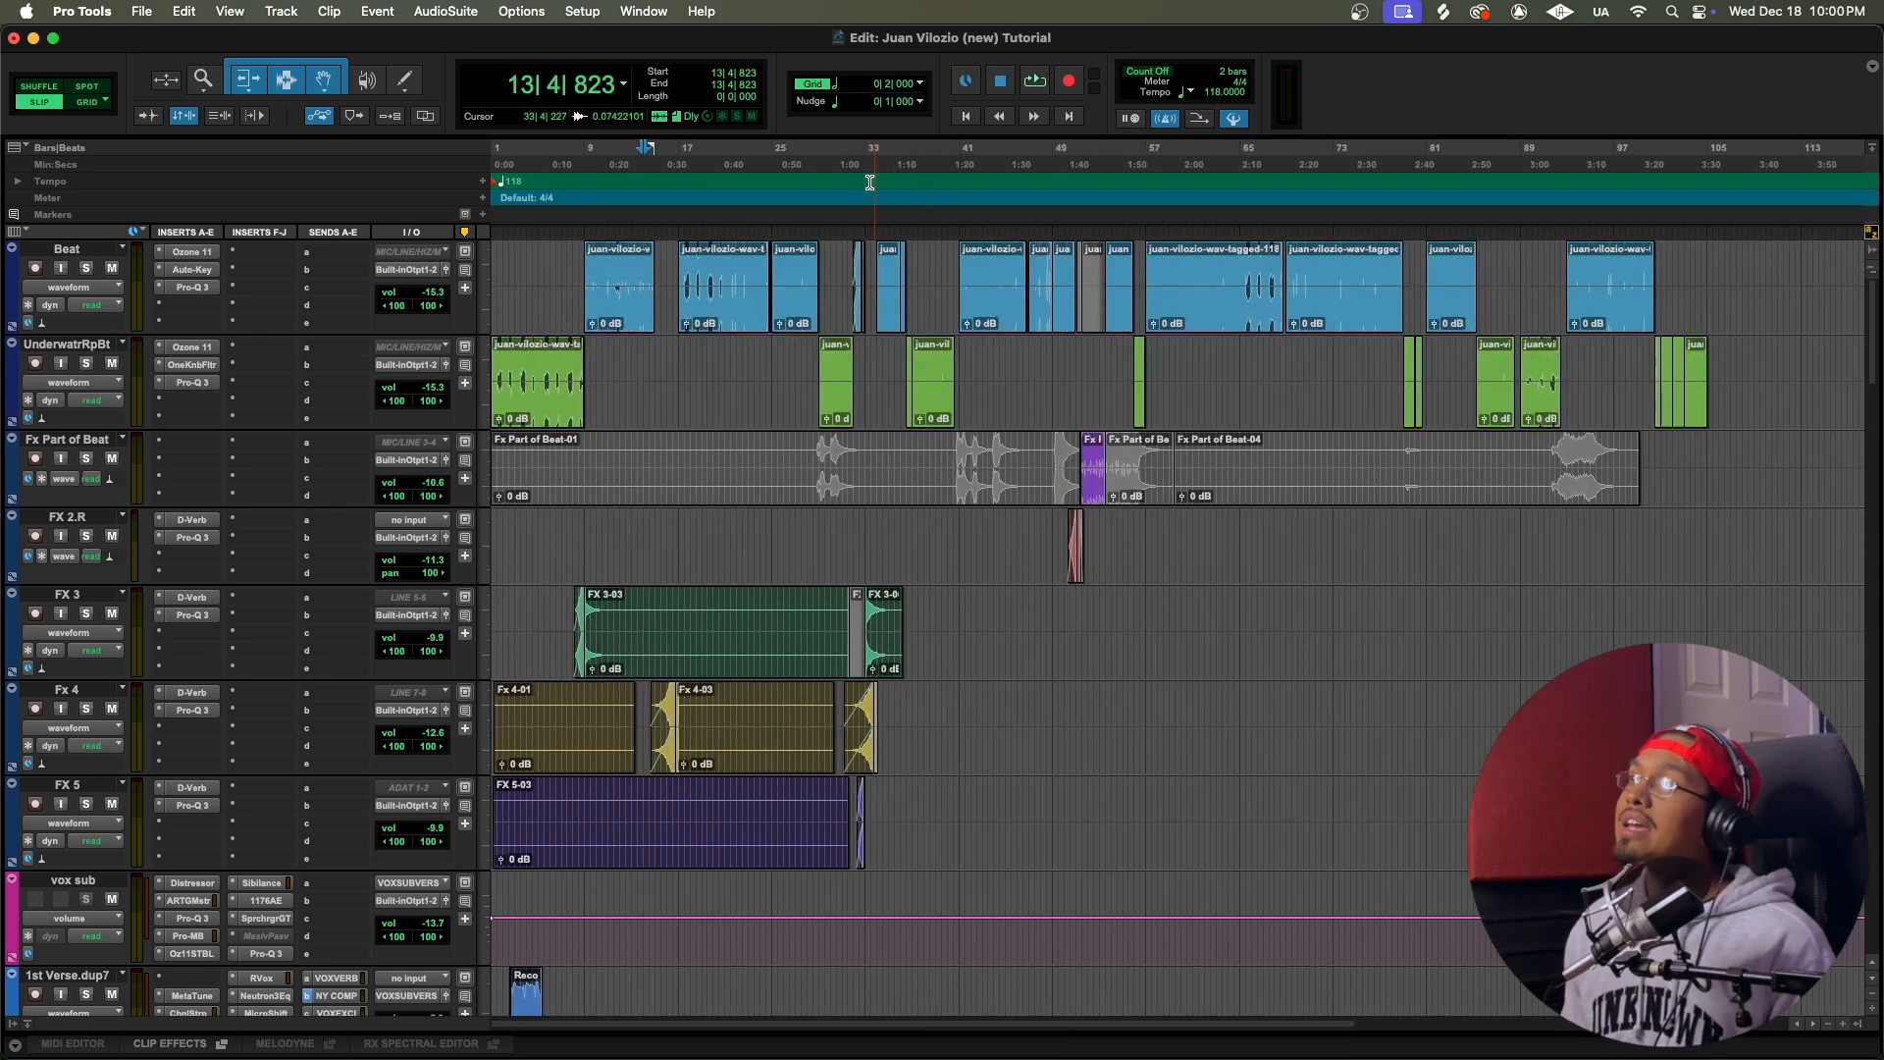
pyautogui.click(808, 188)
pyautogui.press('t')
pyautogui.press('t')
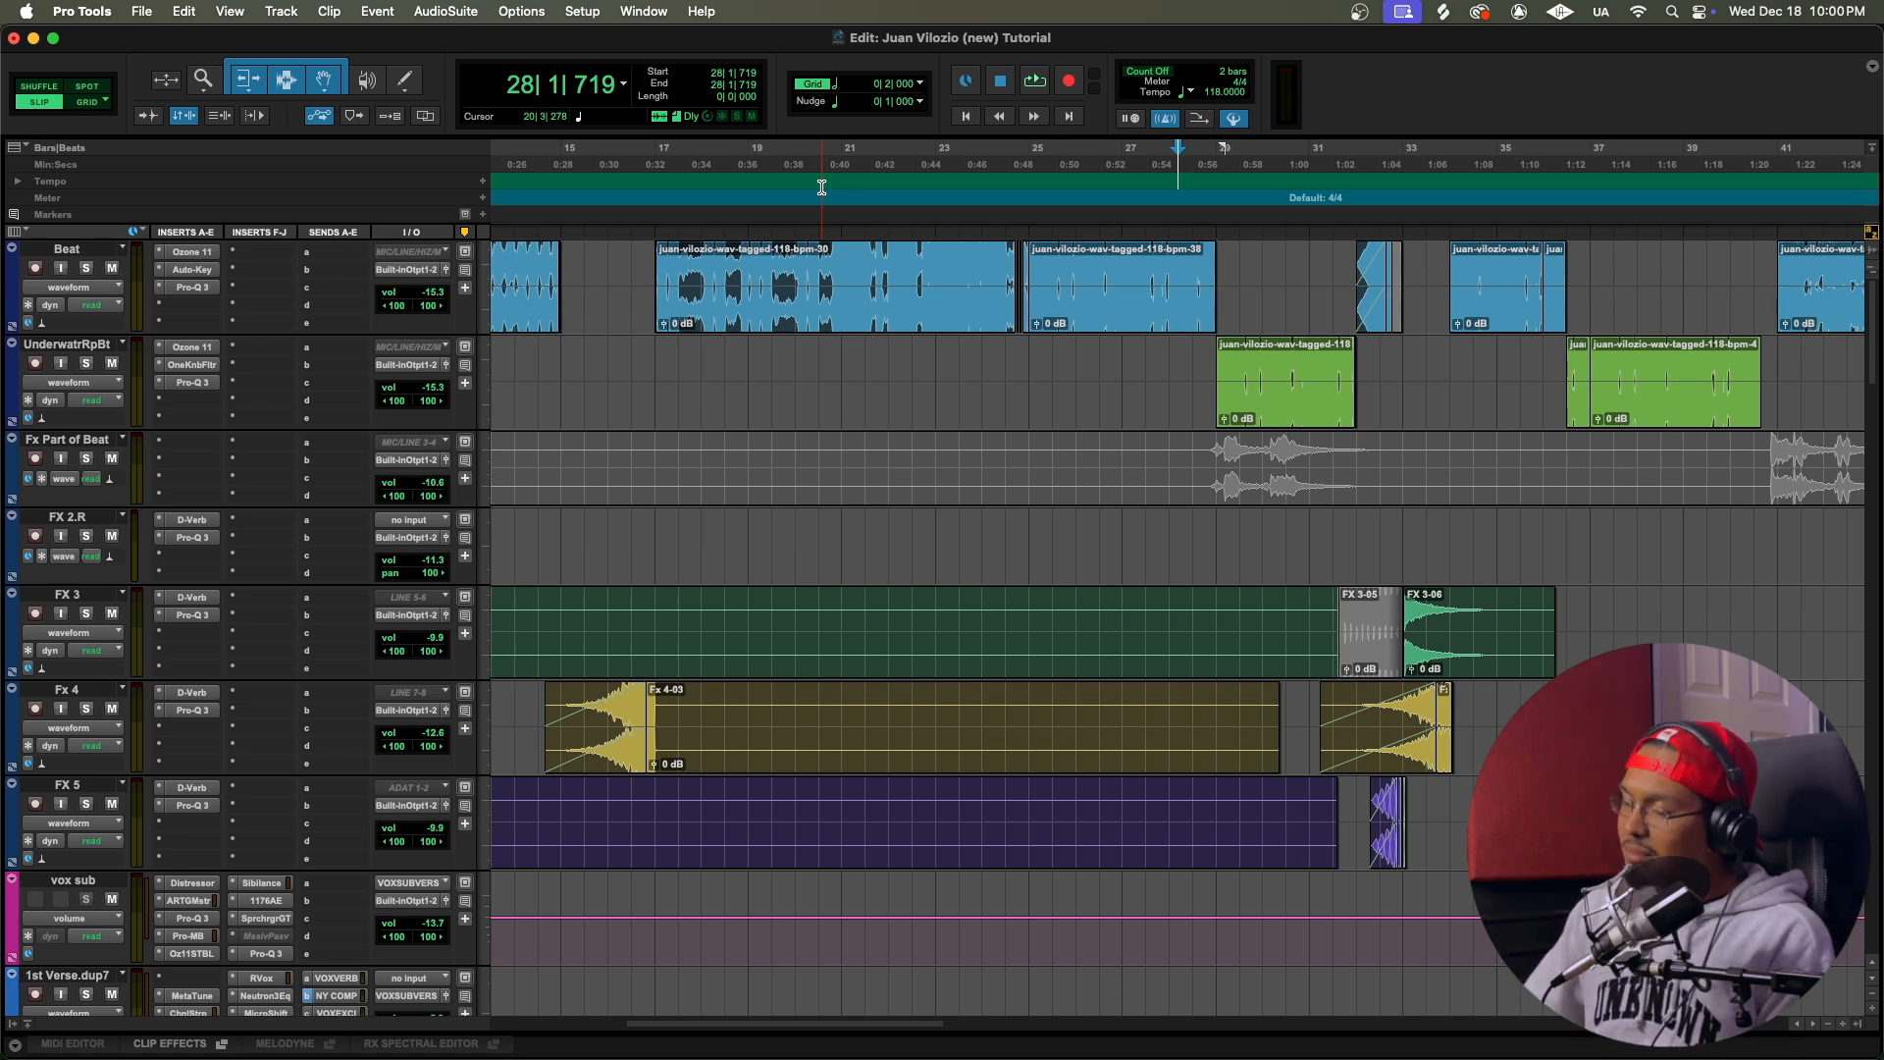
pyautogui.press('r')
pyautogui.press('r')
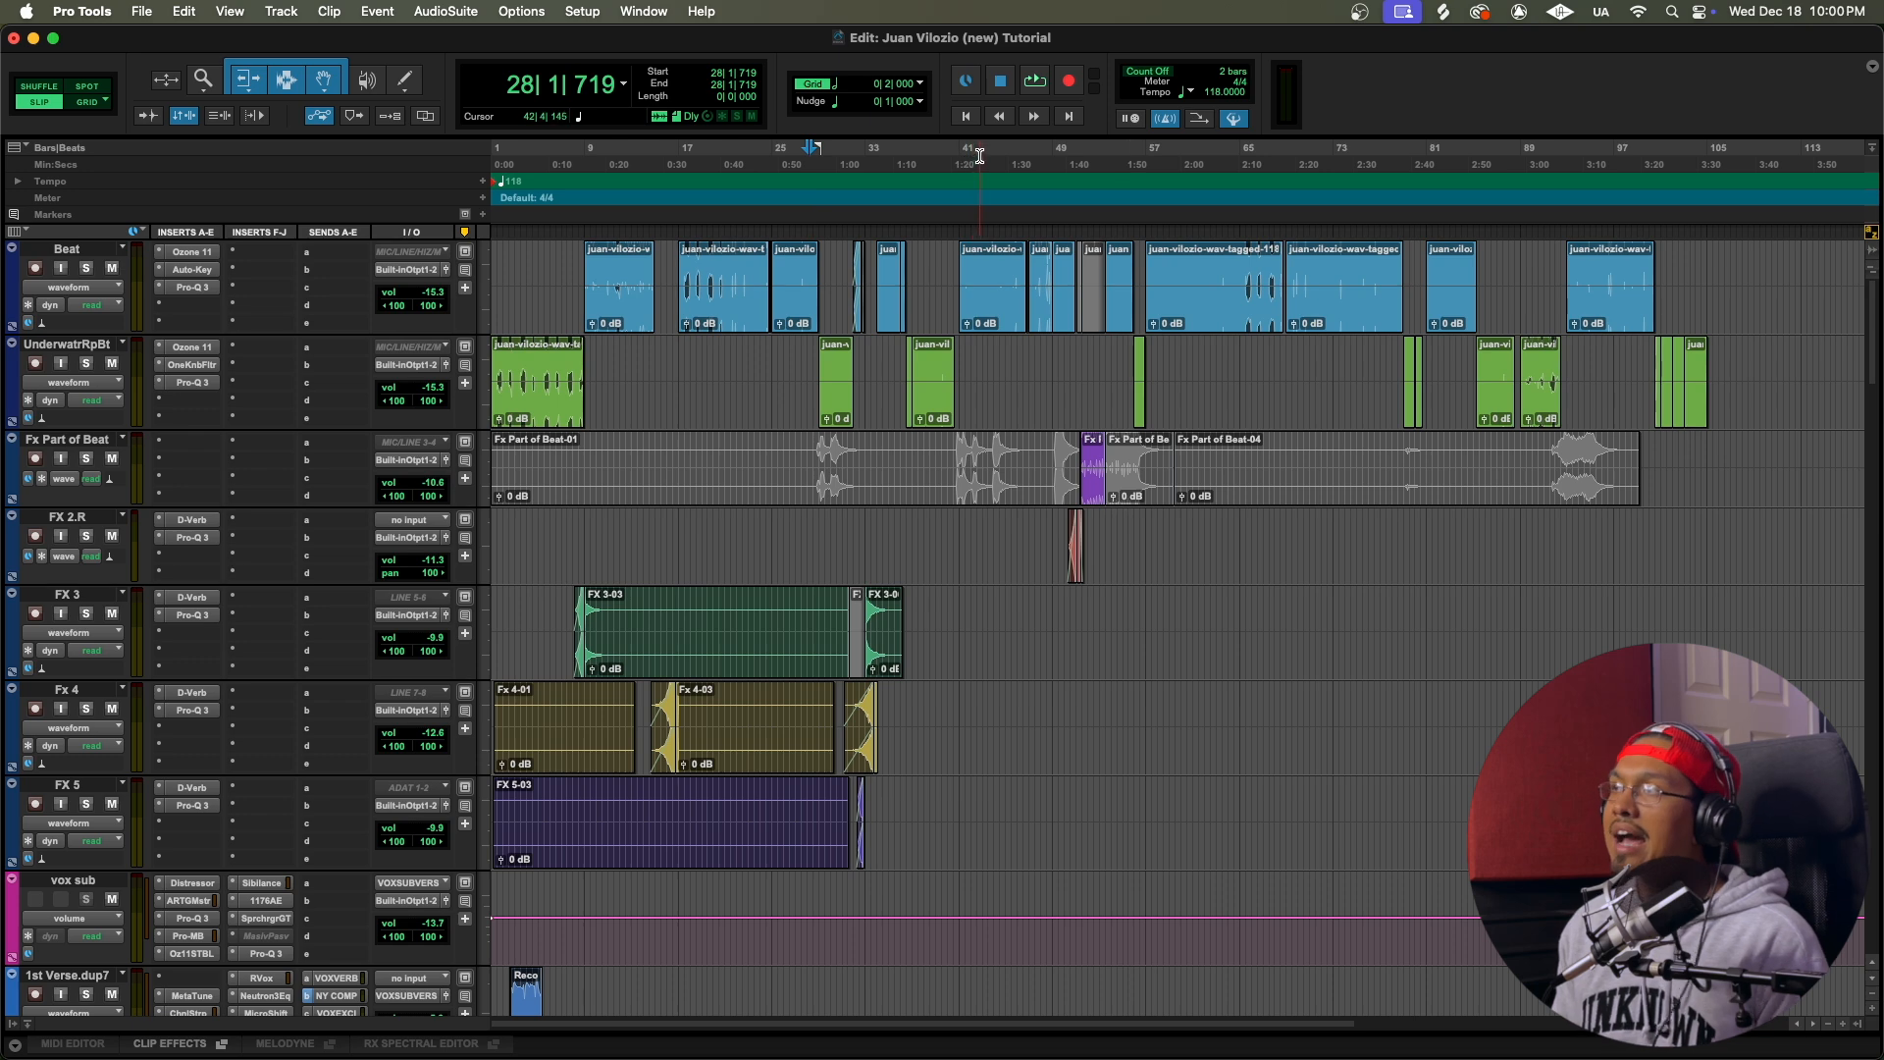
pyautogui.press('t')
pyautogui.press('t')
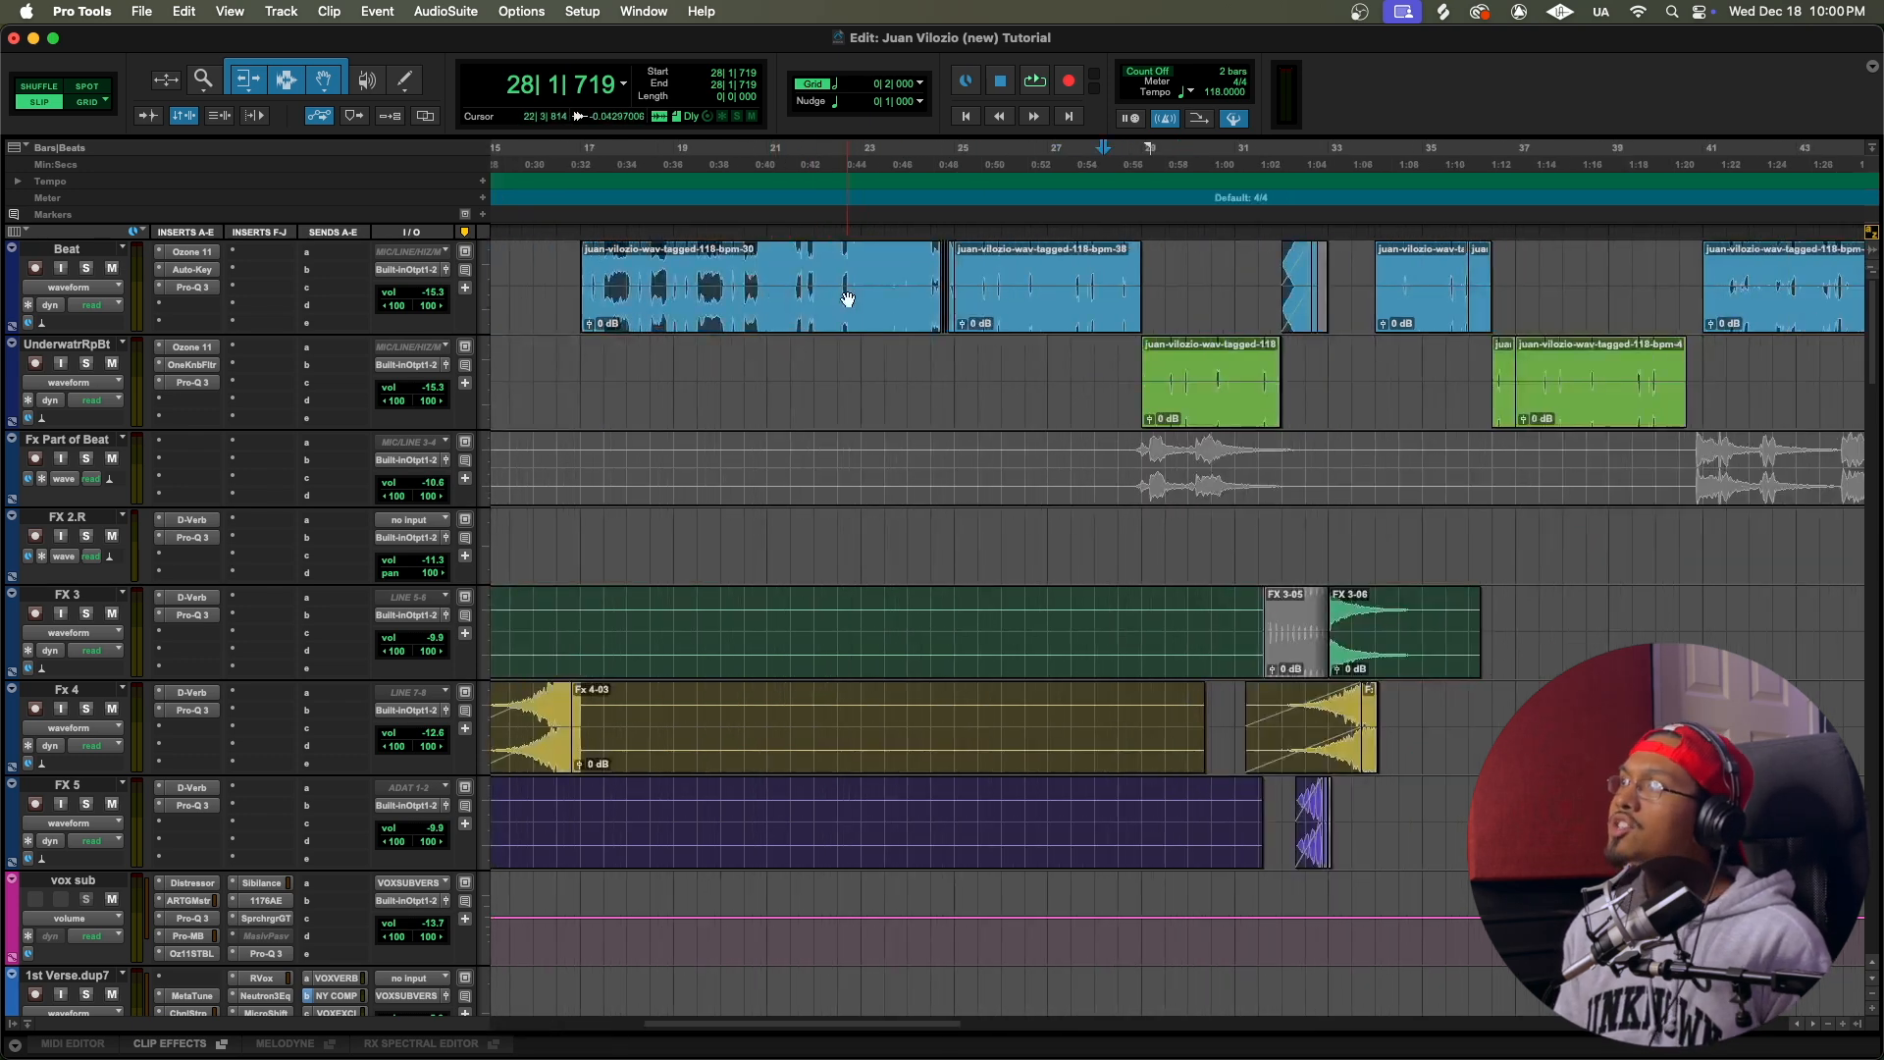
# Step: Play from 28|1|155 and show the OneKnob Filter automation lane beneath the UnderwatrRpBt track
pyautogui.click(692, 216)
pyautogui.press('space')
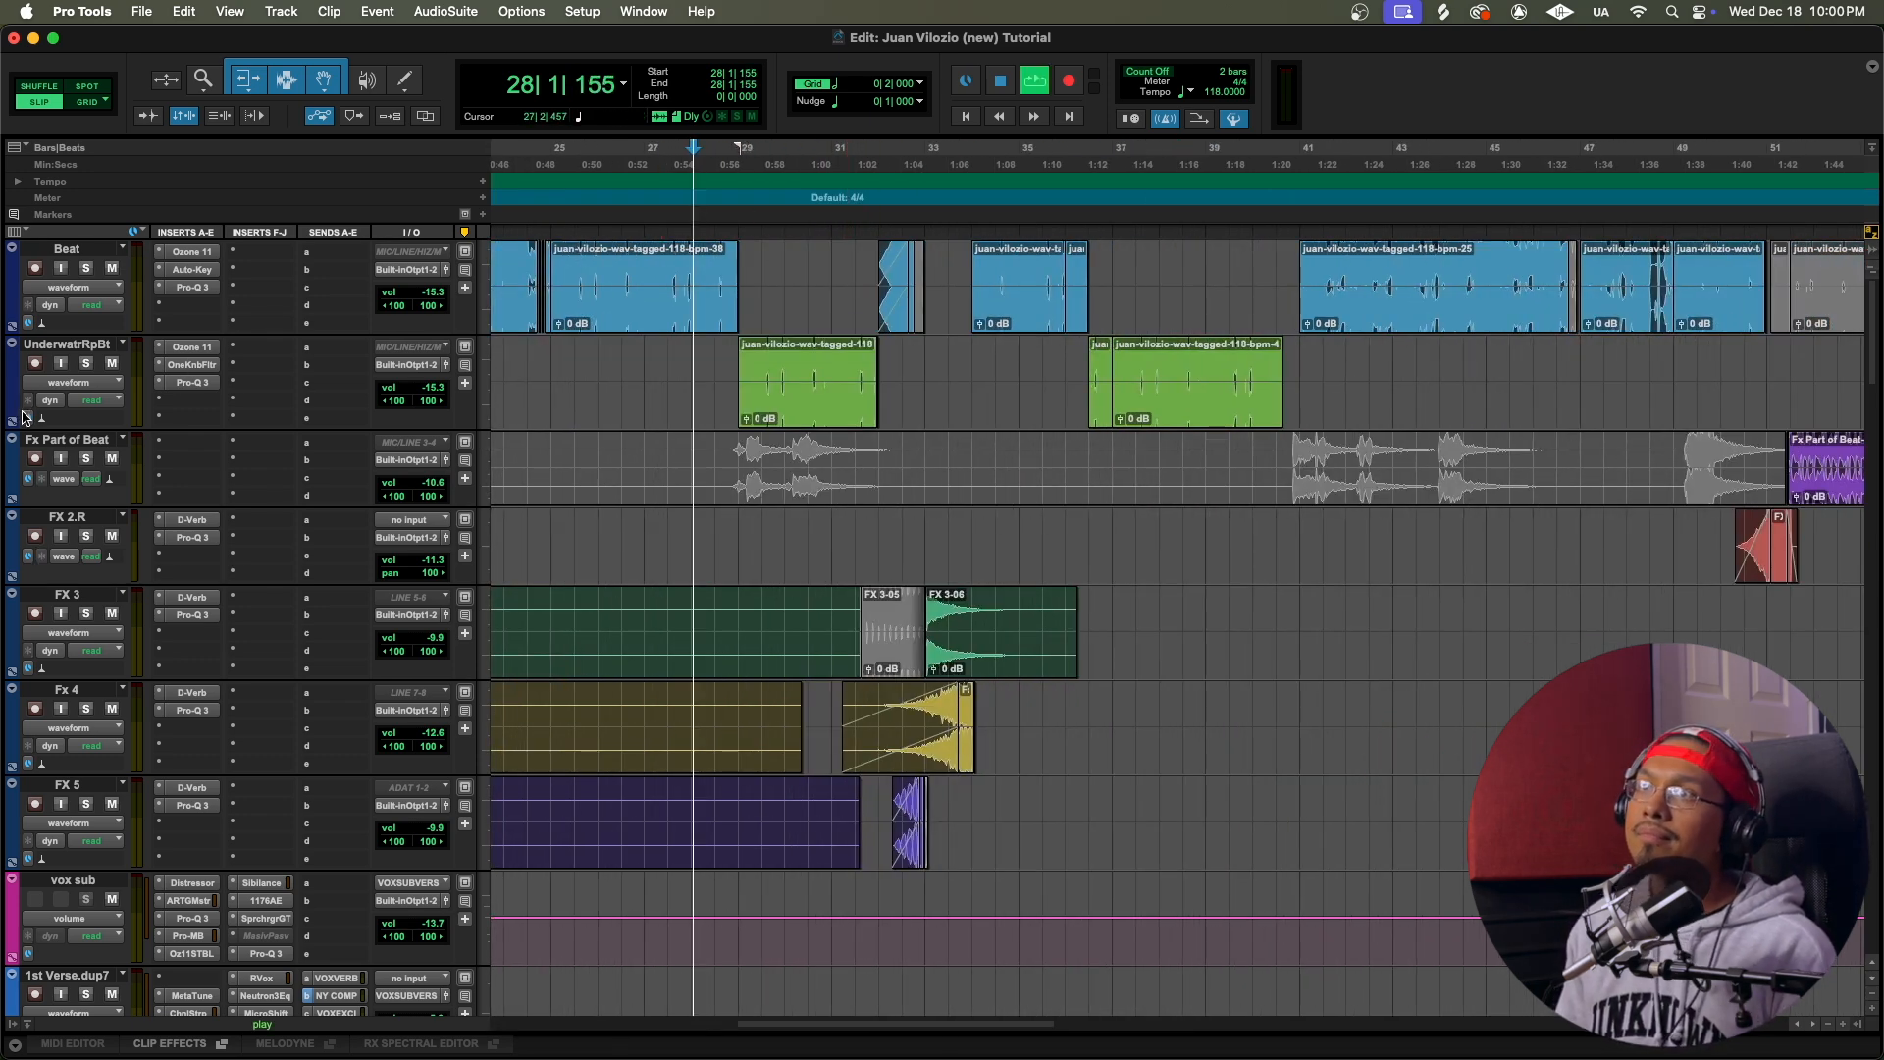
pyautogui.click(12, 421)
pyautogui.press('t')
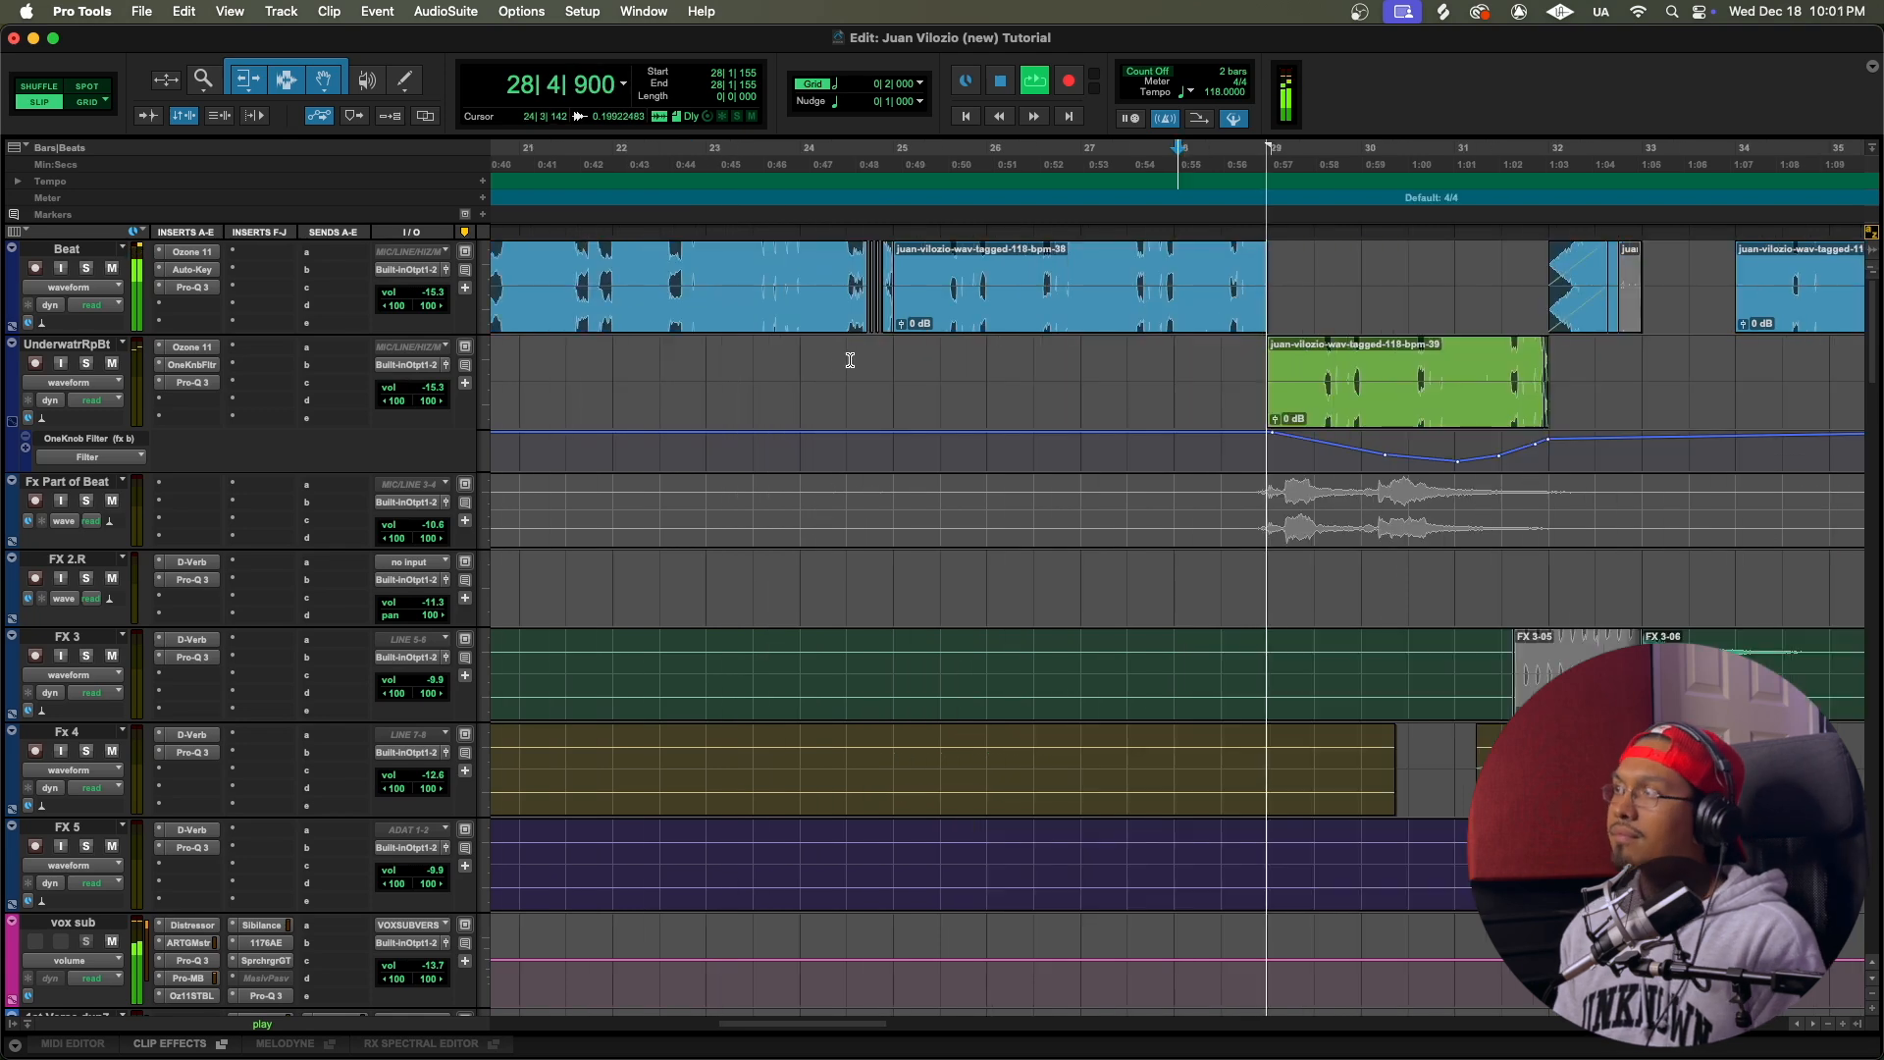
# Step: Follow the playback from bar 28 past bar 34 over the UnderwatrRpBt filter automation and FX clips, and stop it
pyautogui.scroll(-5, 989, 481)
pyautogui.scroll(-2, 989, 481)
pyautogui.scroll(7, 991, 484)
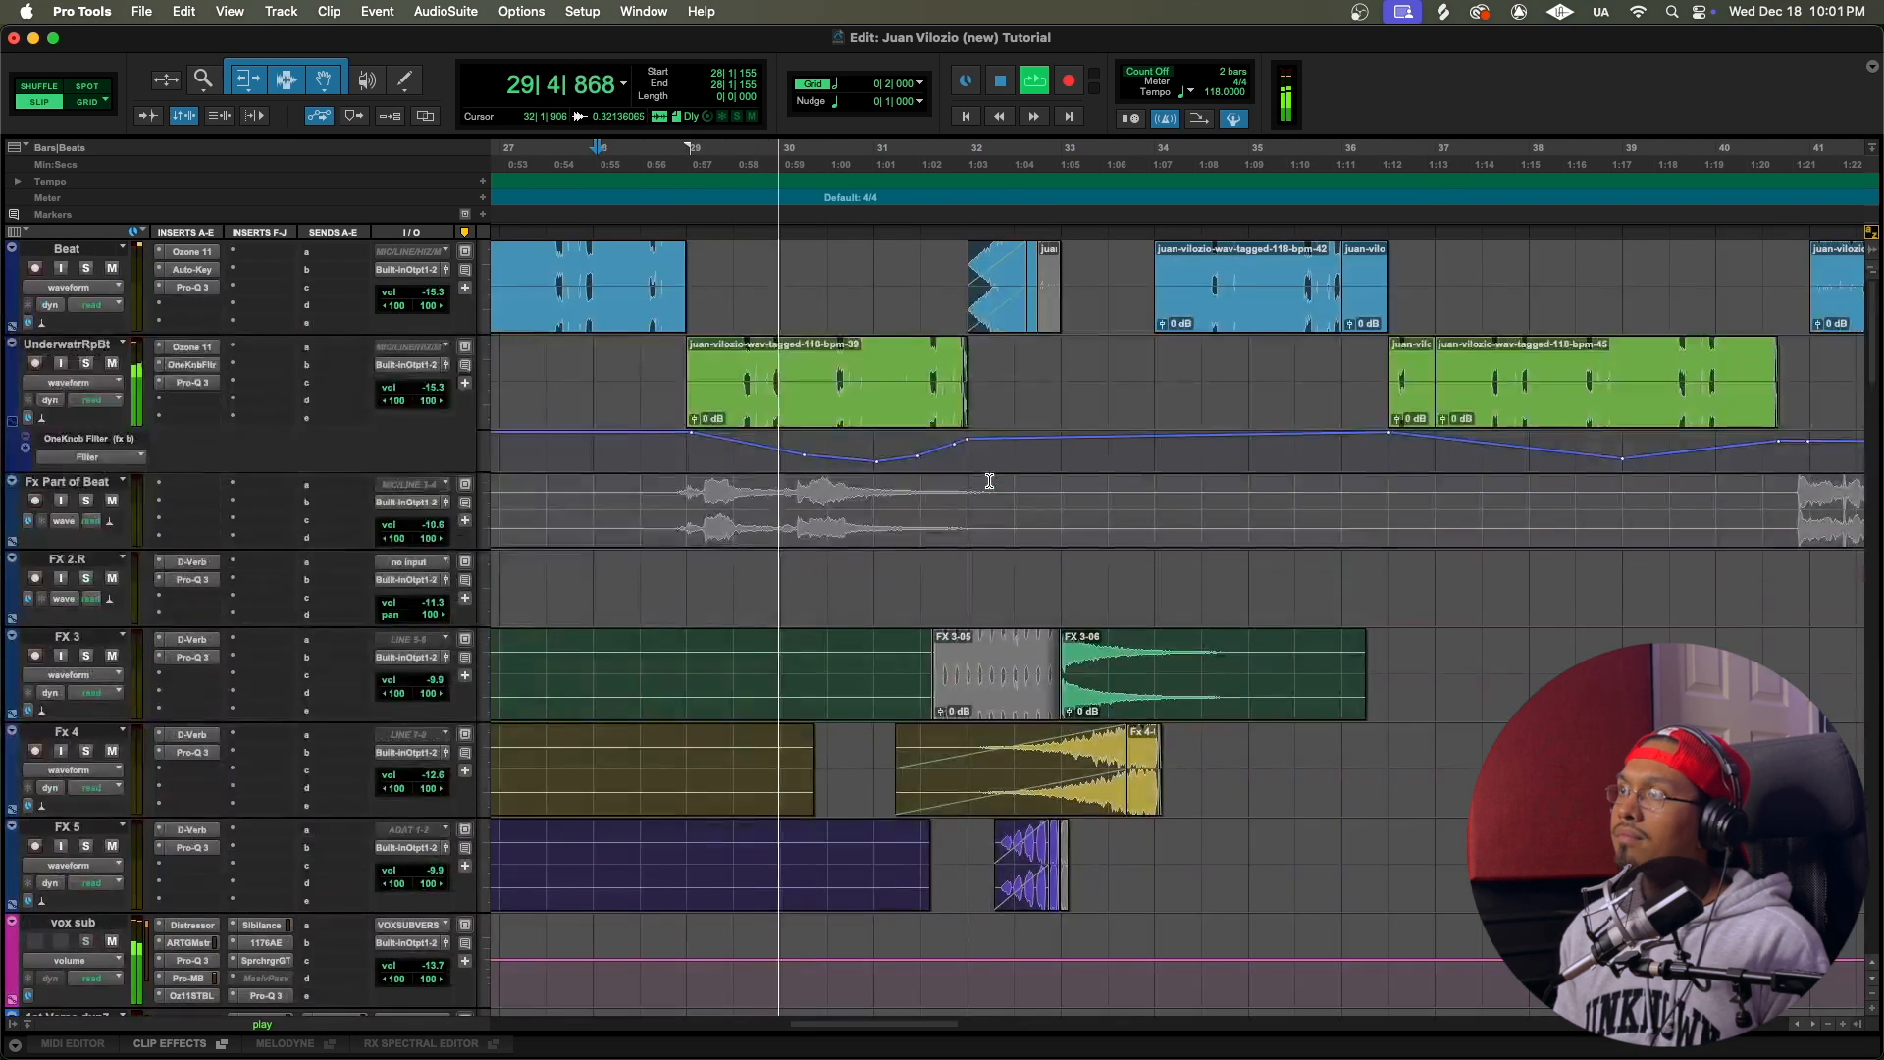
pyautogui.hscroll(1, 991, 482)
pyautogui.hscroll(-3, 907, 461)
pyautogui.hscroll(1, 980, 462)
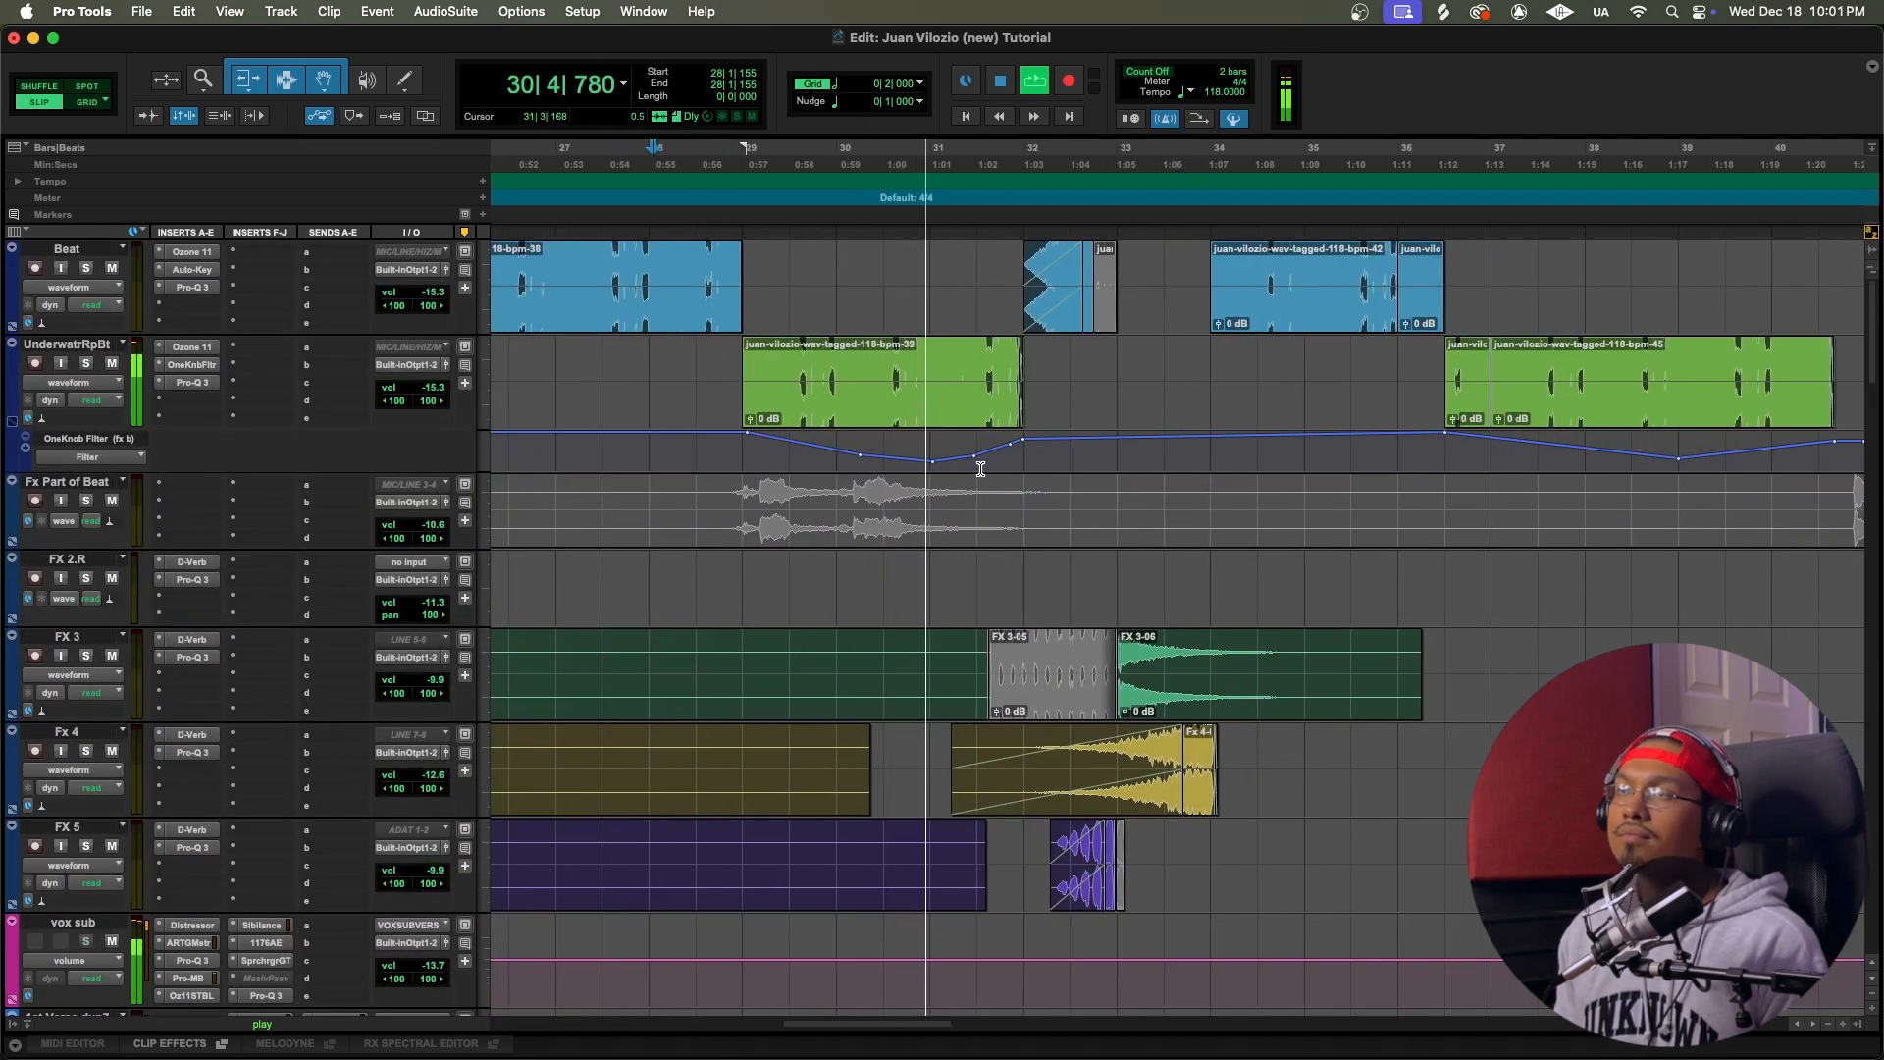
pyautogui.hscroll(2, 986, 469)
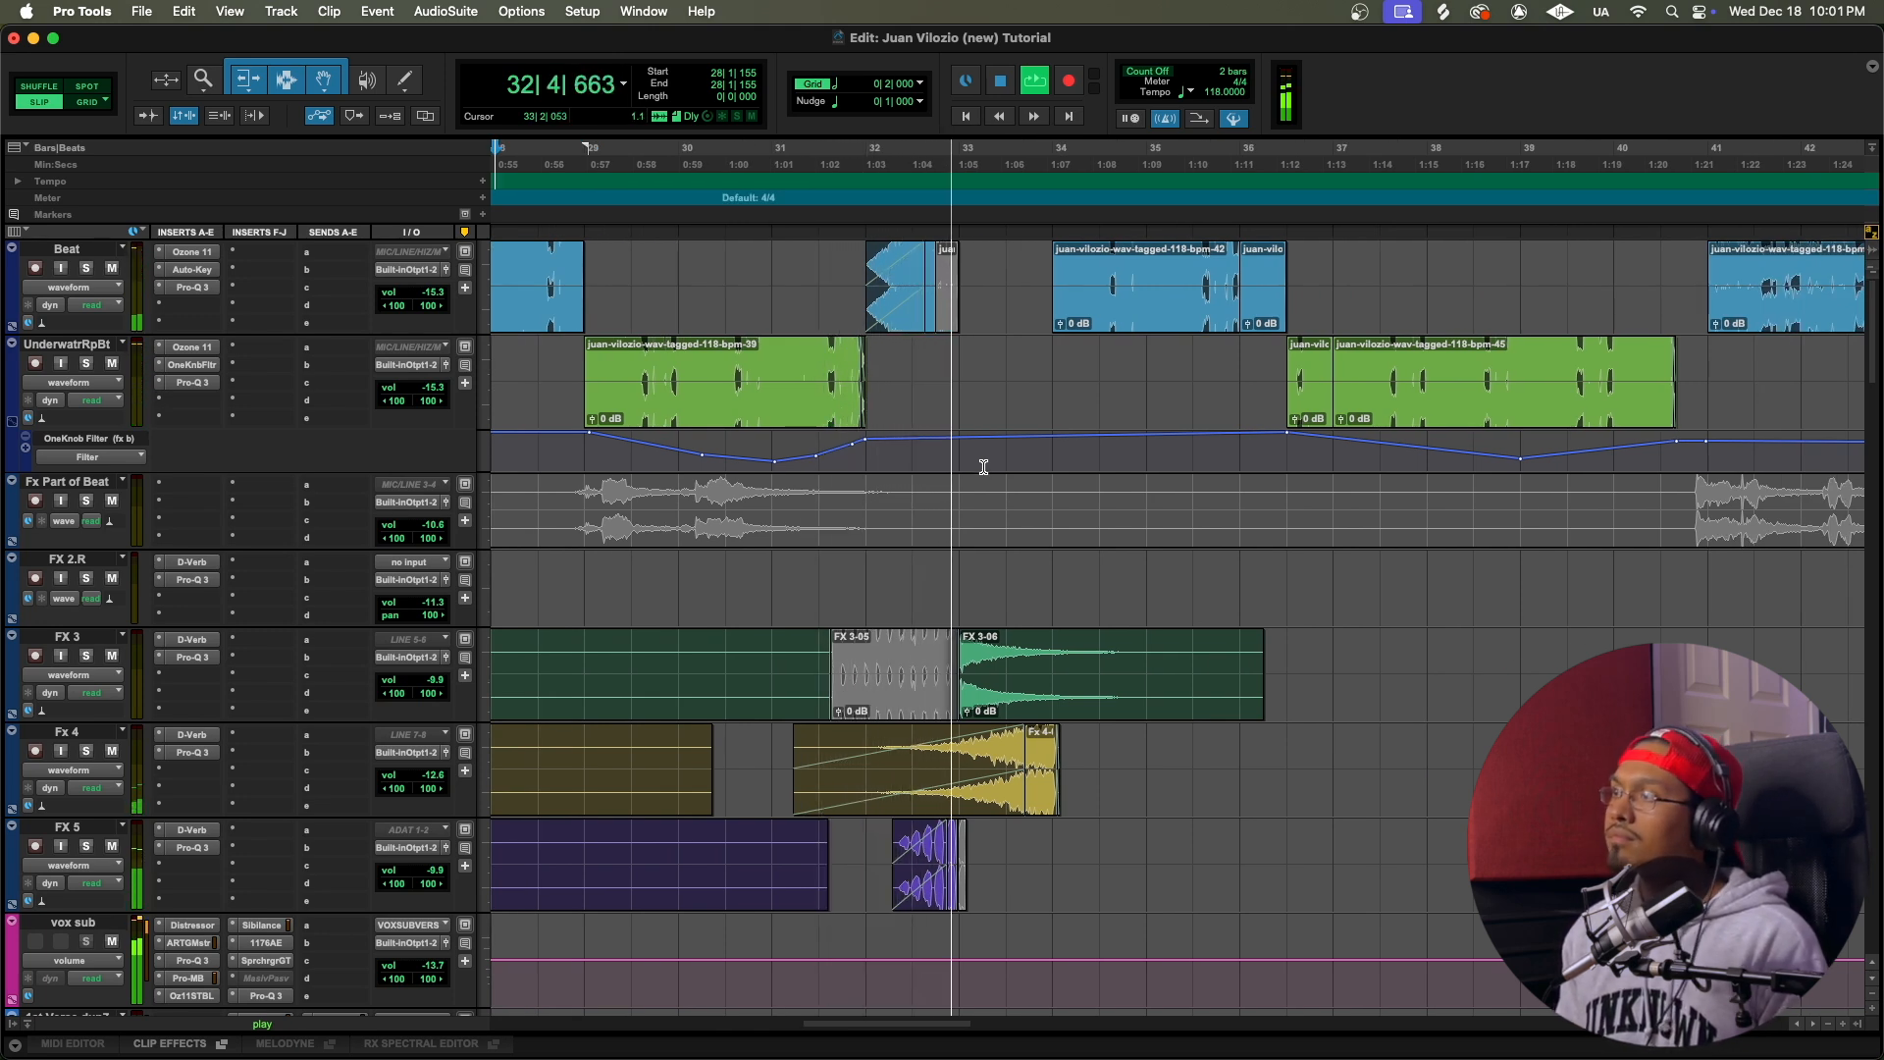
pyautogui.hscroll(-1, 1009, 462)
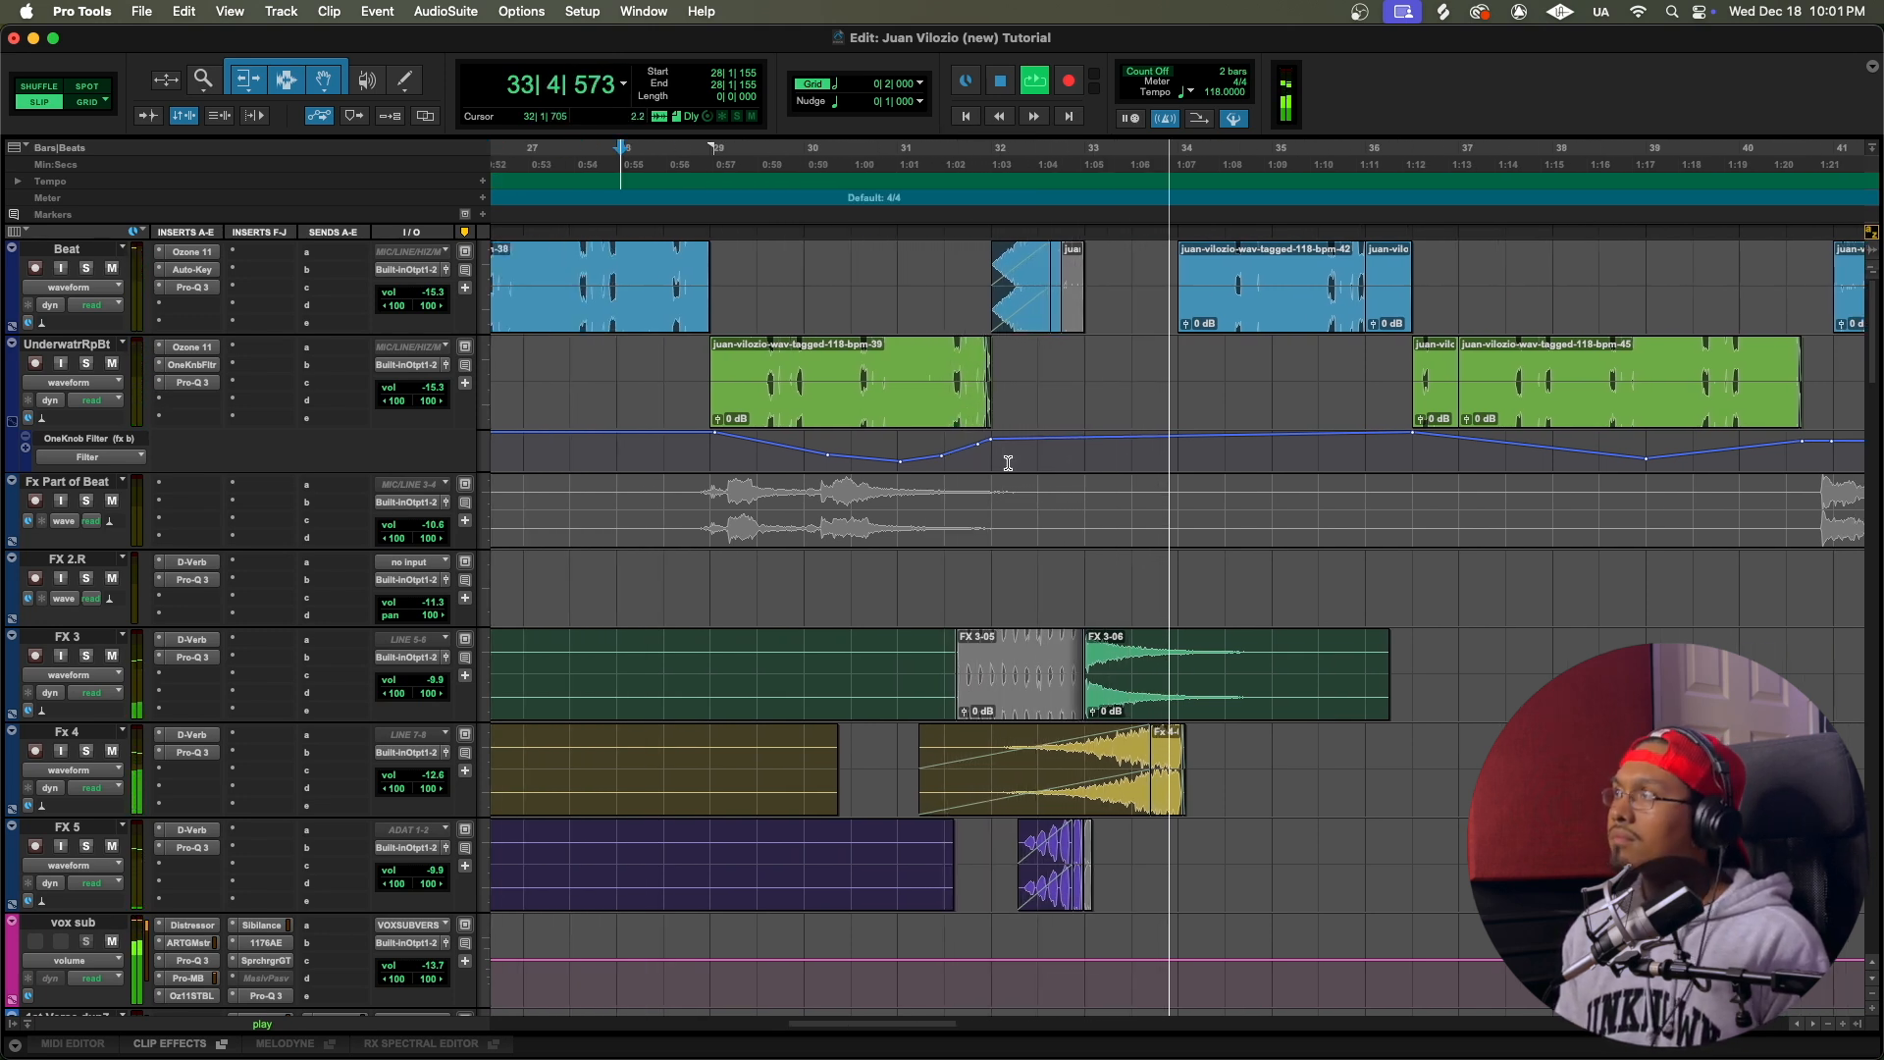
pyautogui.hscroll(2, 1008, 462)
pyautogui.hscroll(-1, 1007, 463)
pyautogui.hscroll(-2, 1007, 463)
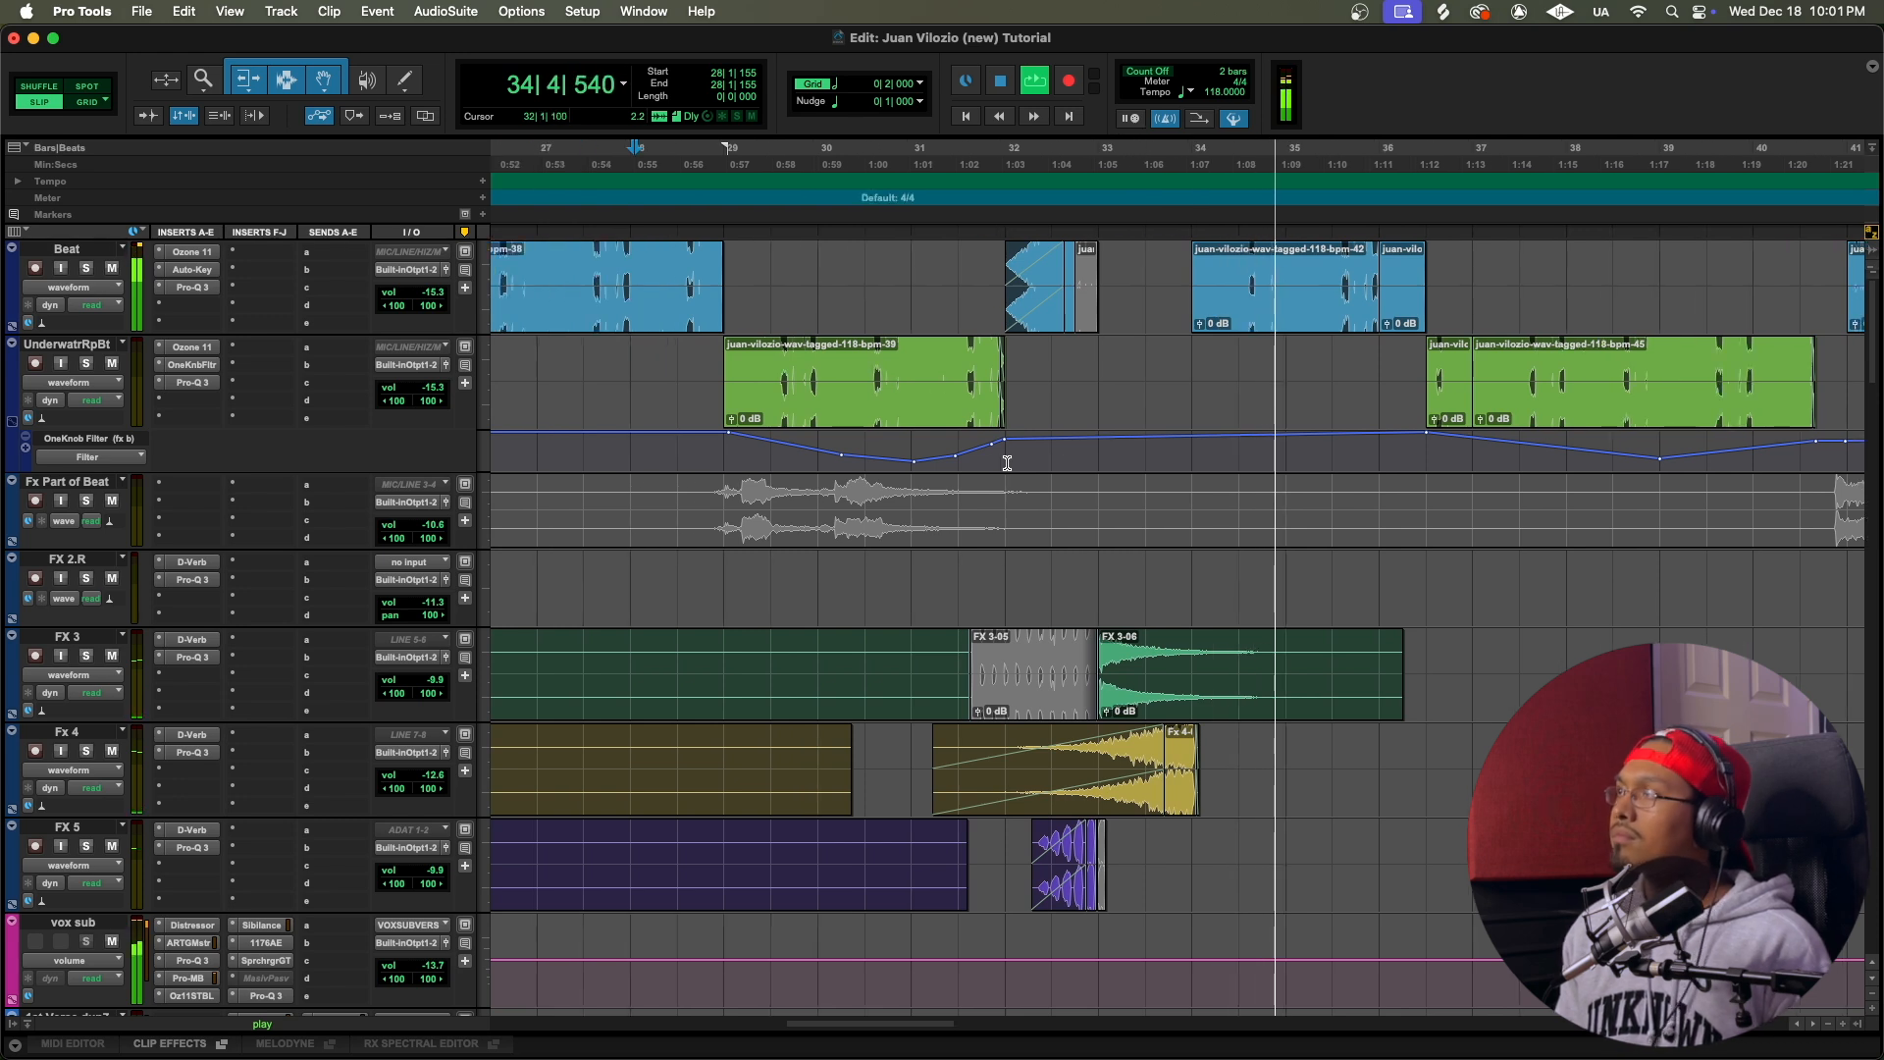
pyautogui.hscroll(1, 962, 399)
pyautogui.press('space')
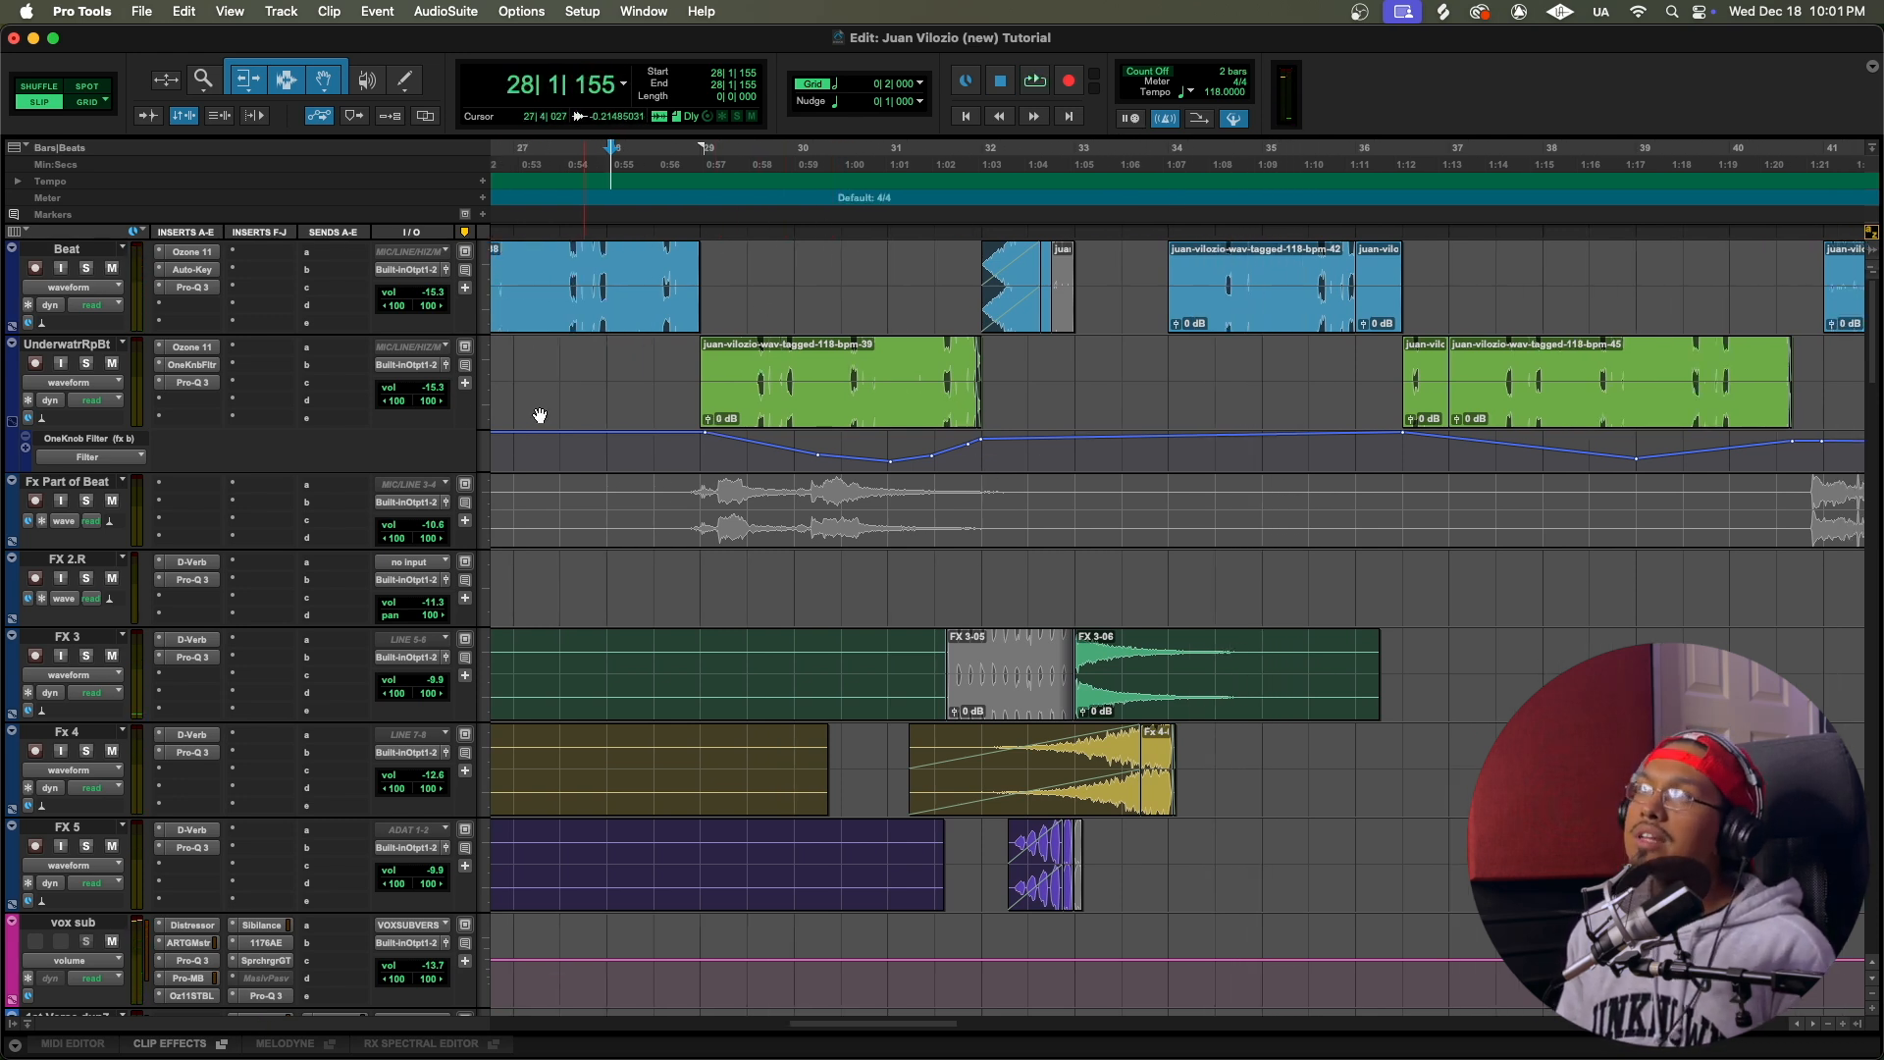
# Step: Open the OneKnob Filter on UnderwatrRpBt, watch its knob follow the automation during playback from 28|4|900, close the plug-in and stop
pyautogui.click(194, 365)
pyautogui.moveTo(780, 145); pyautogui.dragTo(1102, 160)
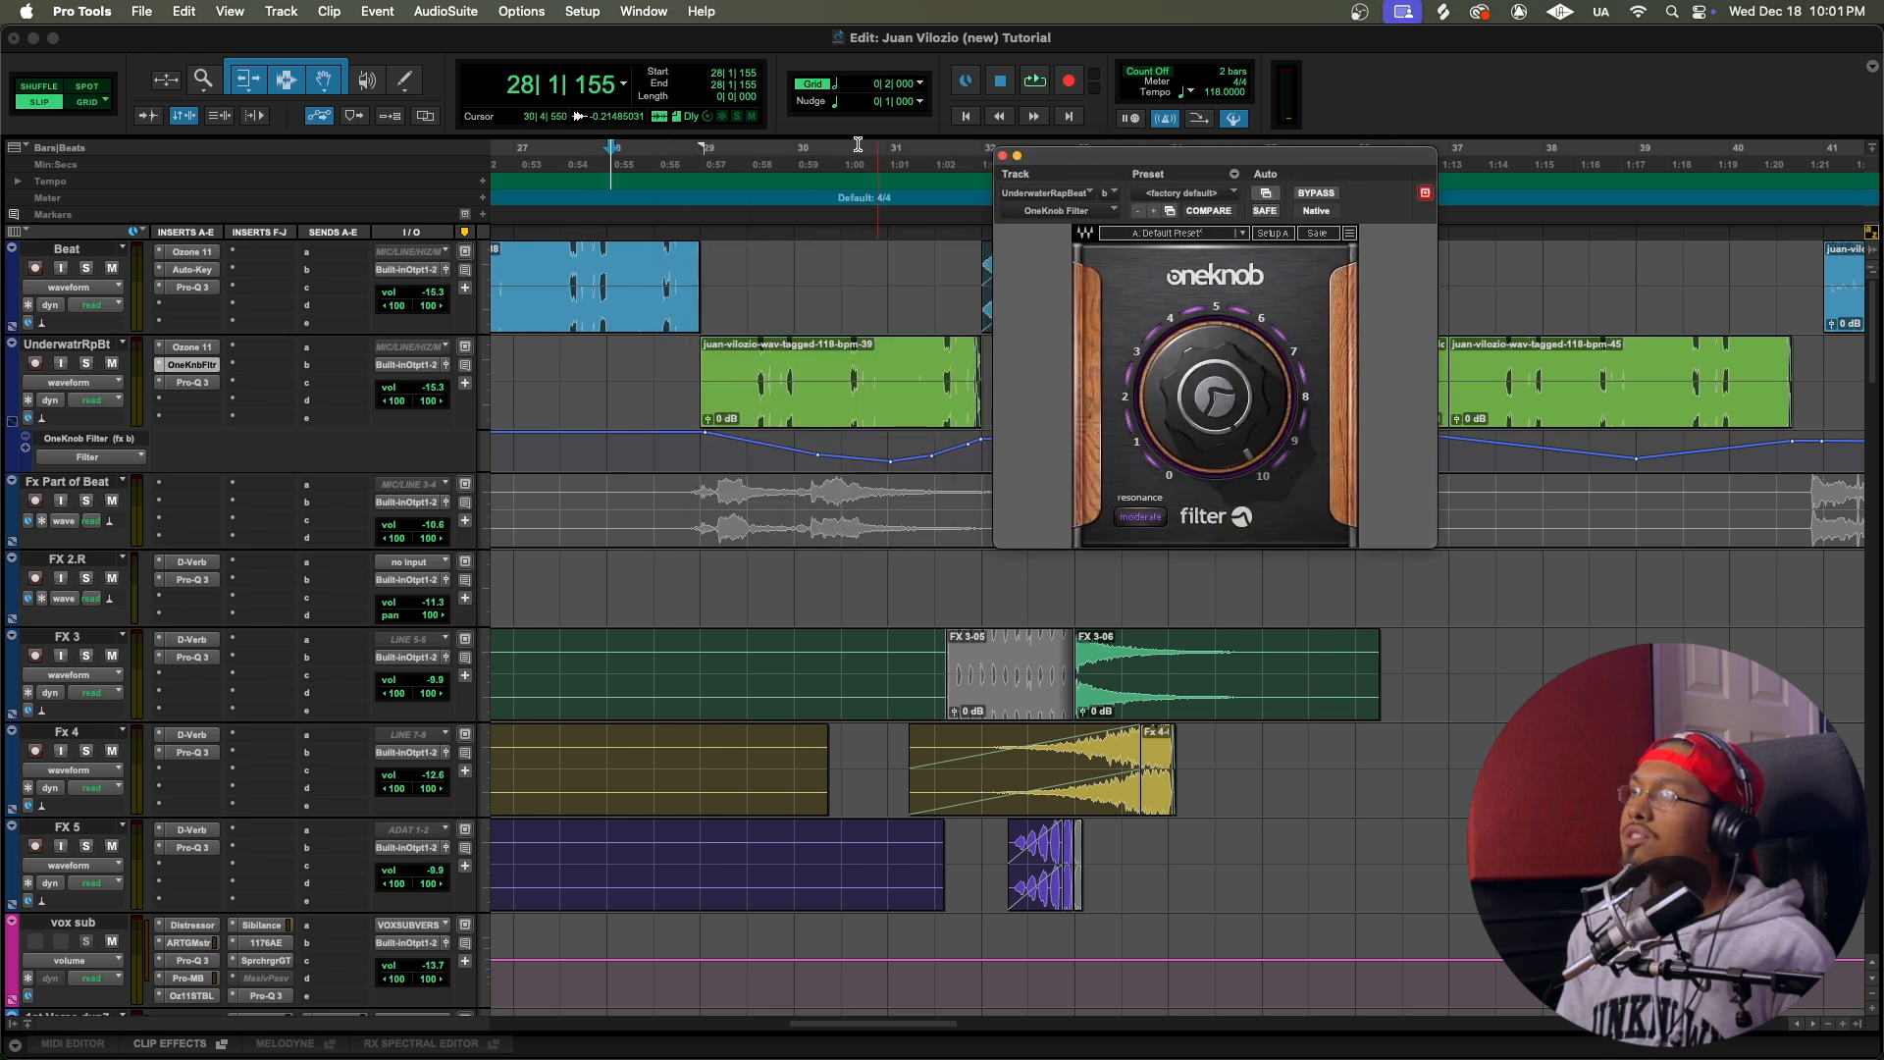
pyautogui.click(688, 164)
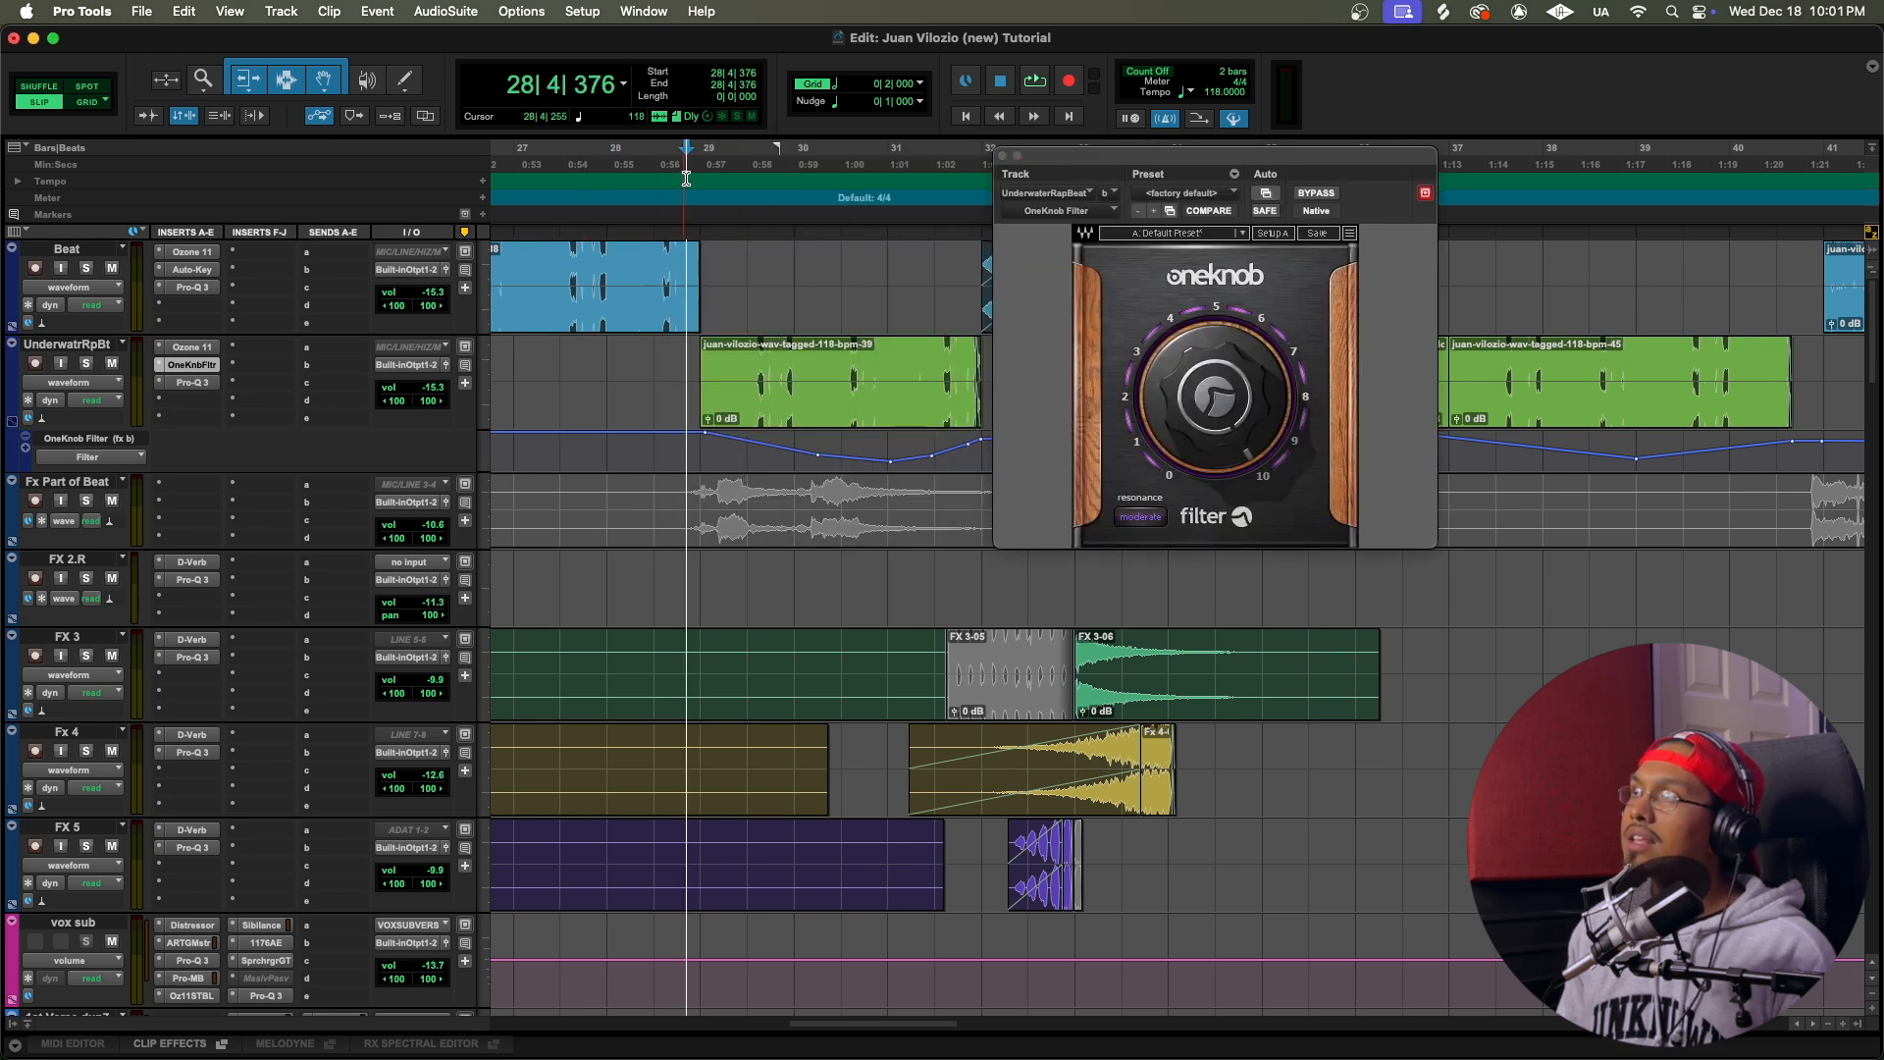
pyautogui.press('space')
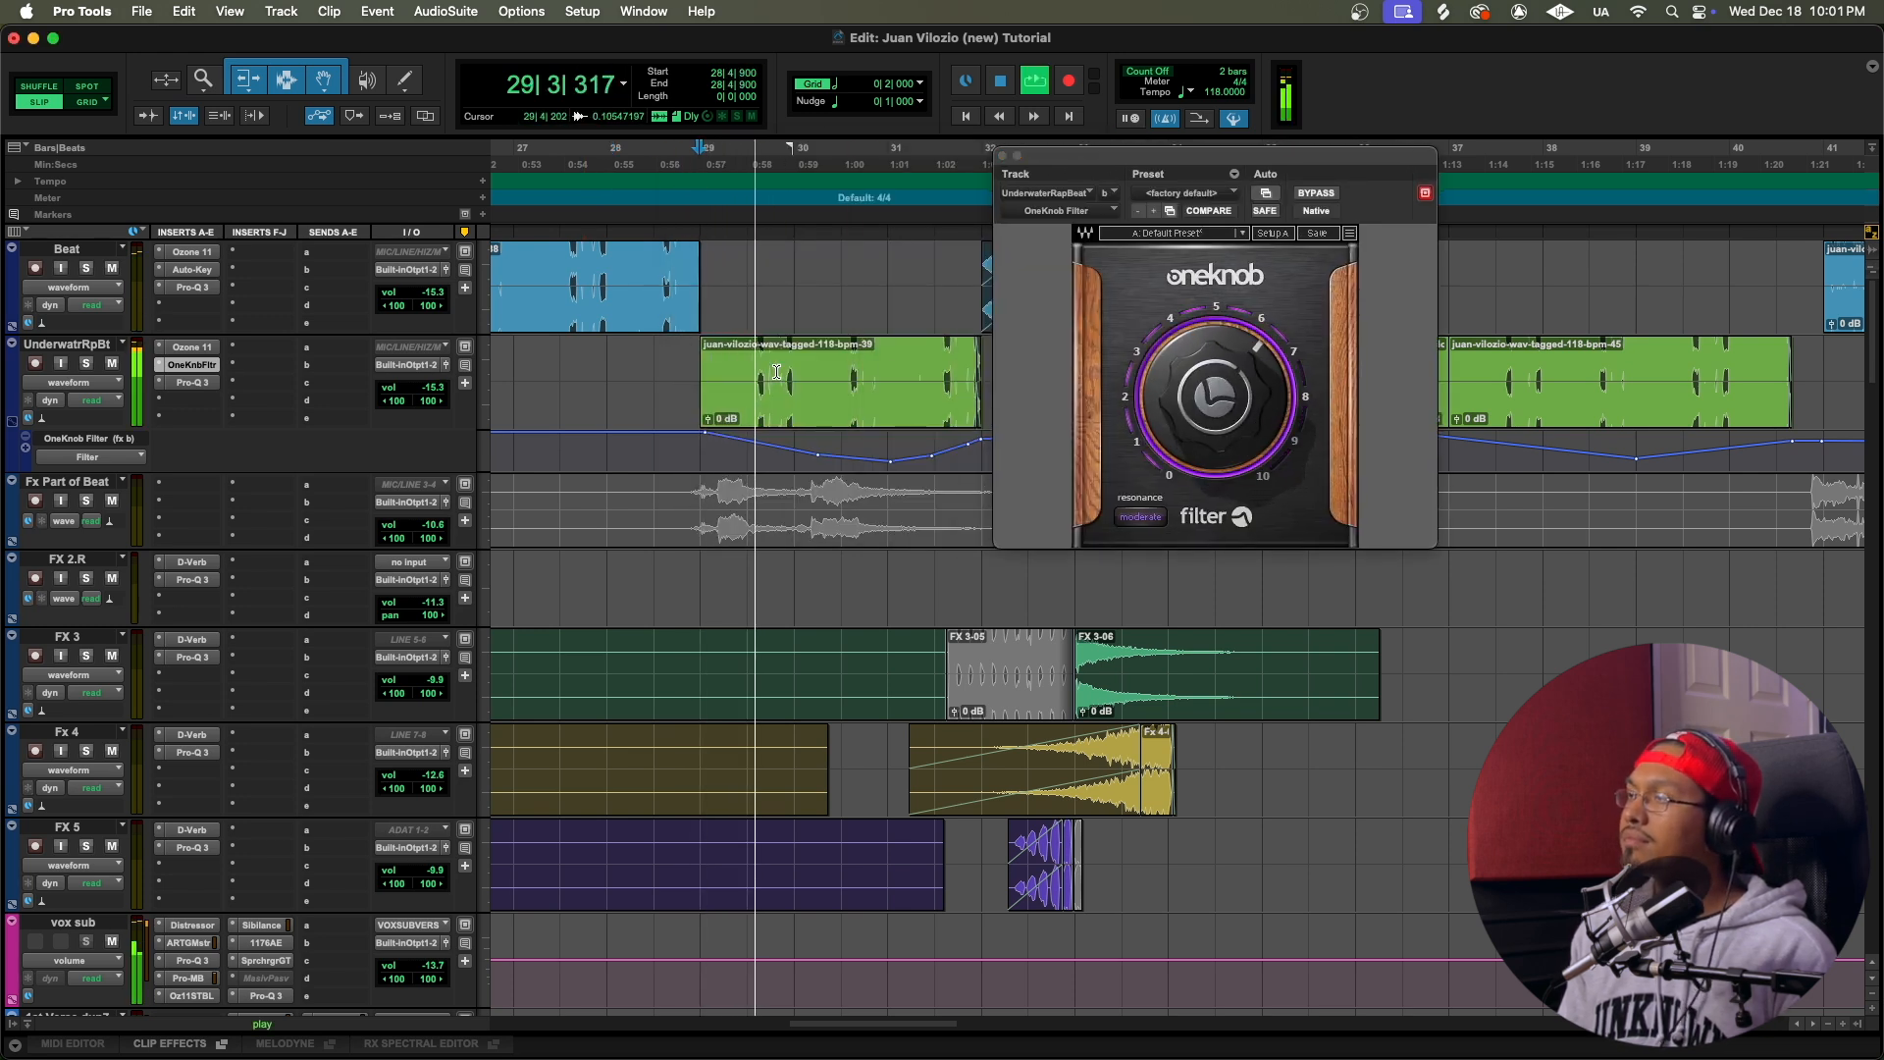
pyautogui.moveTo(1147, 158); pyautogui.dragTo(1358, 143)
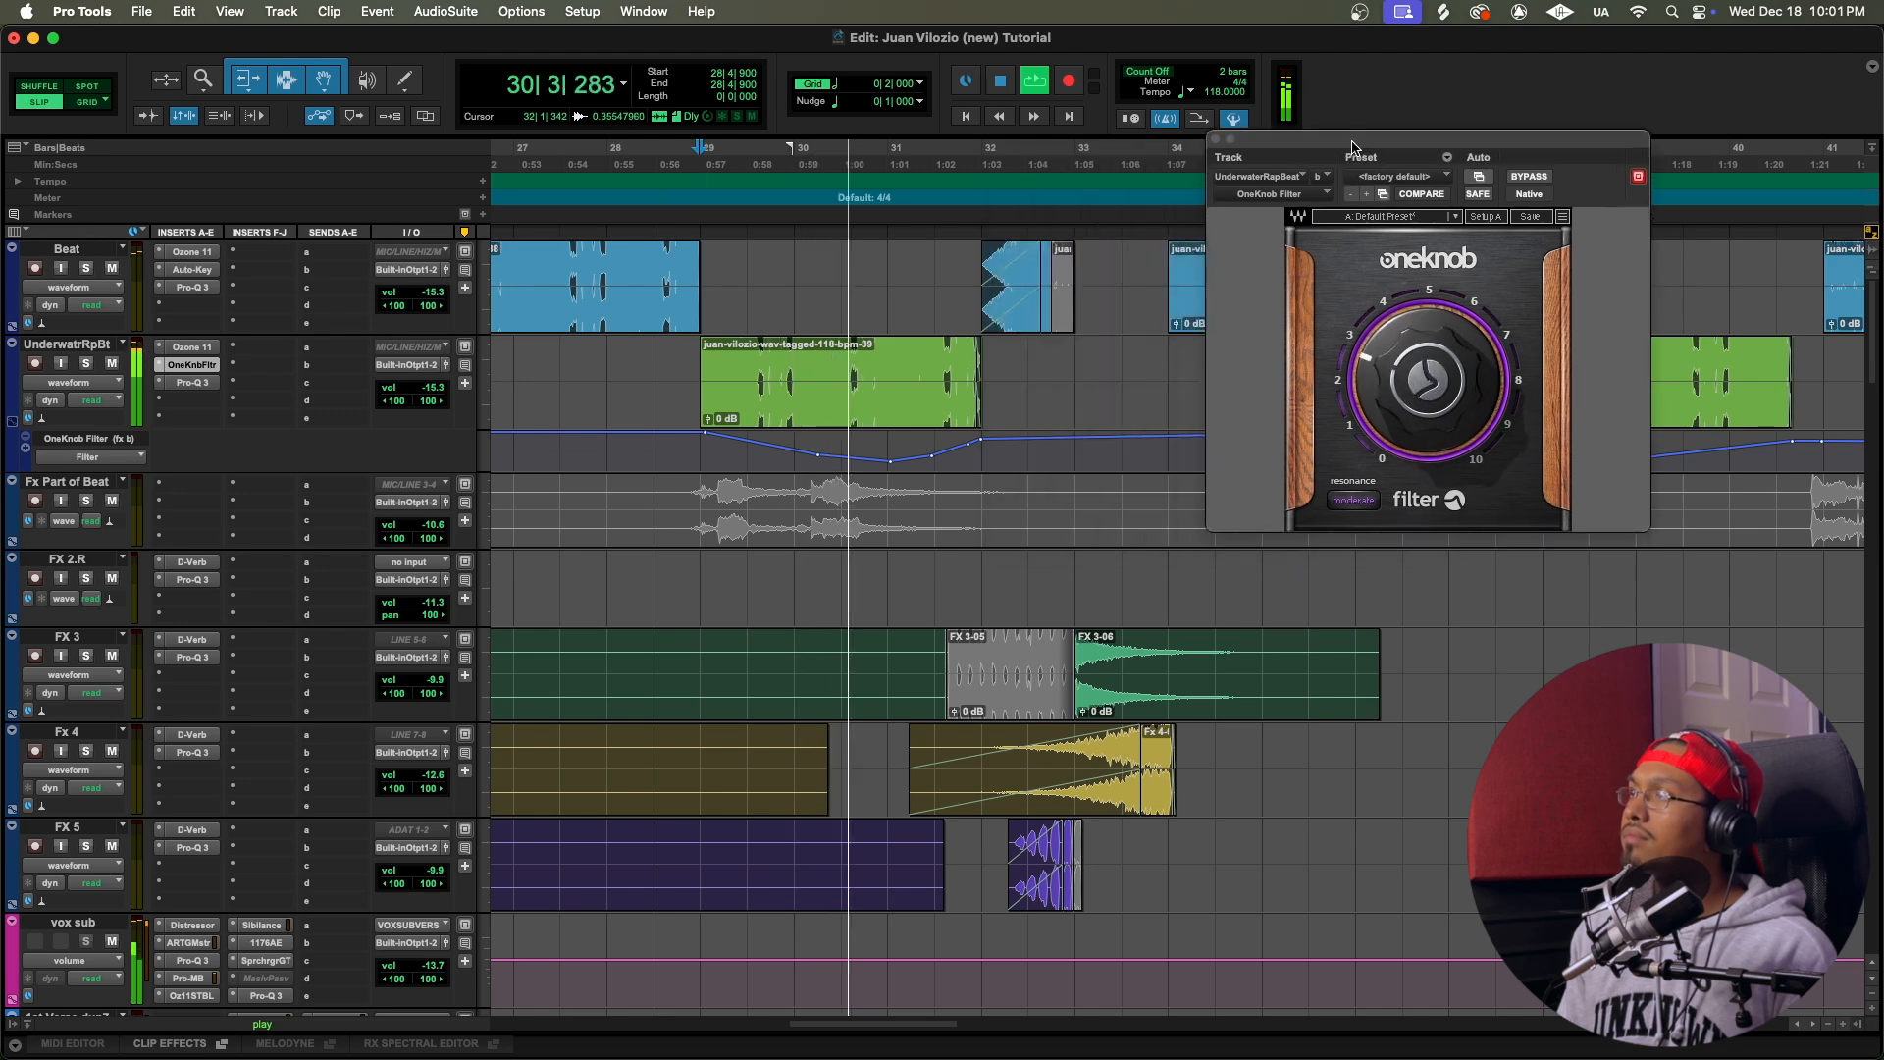
pyautogui.hscroll(3, 1040, 312)
pyautogui.hscroll(1, 1040, 312)
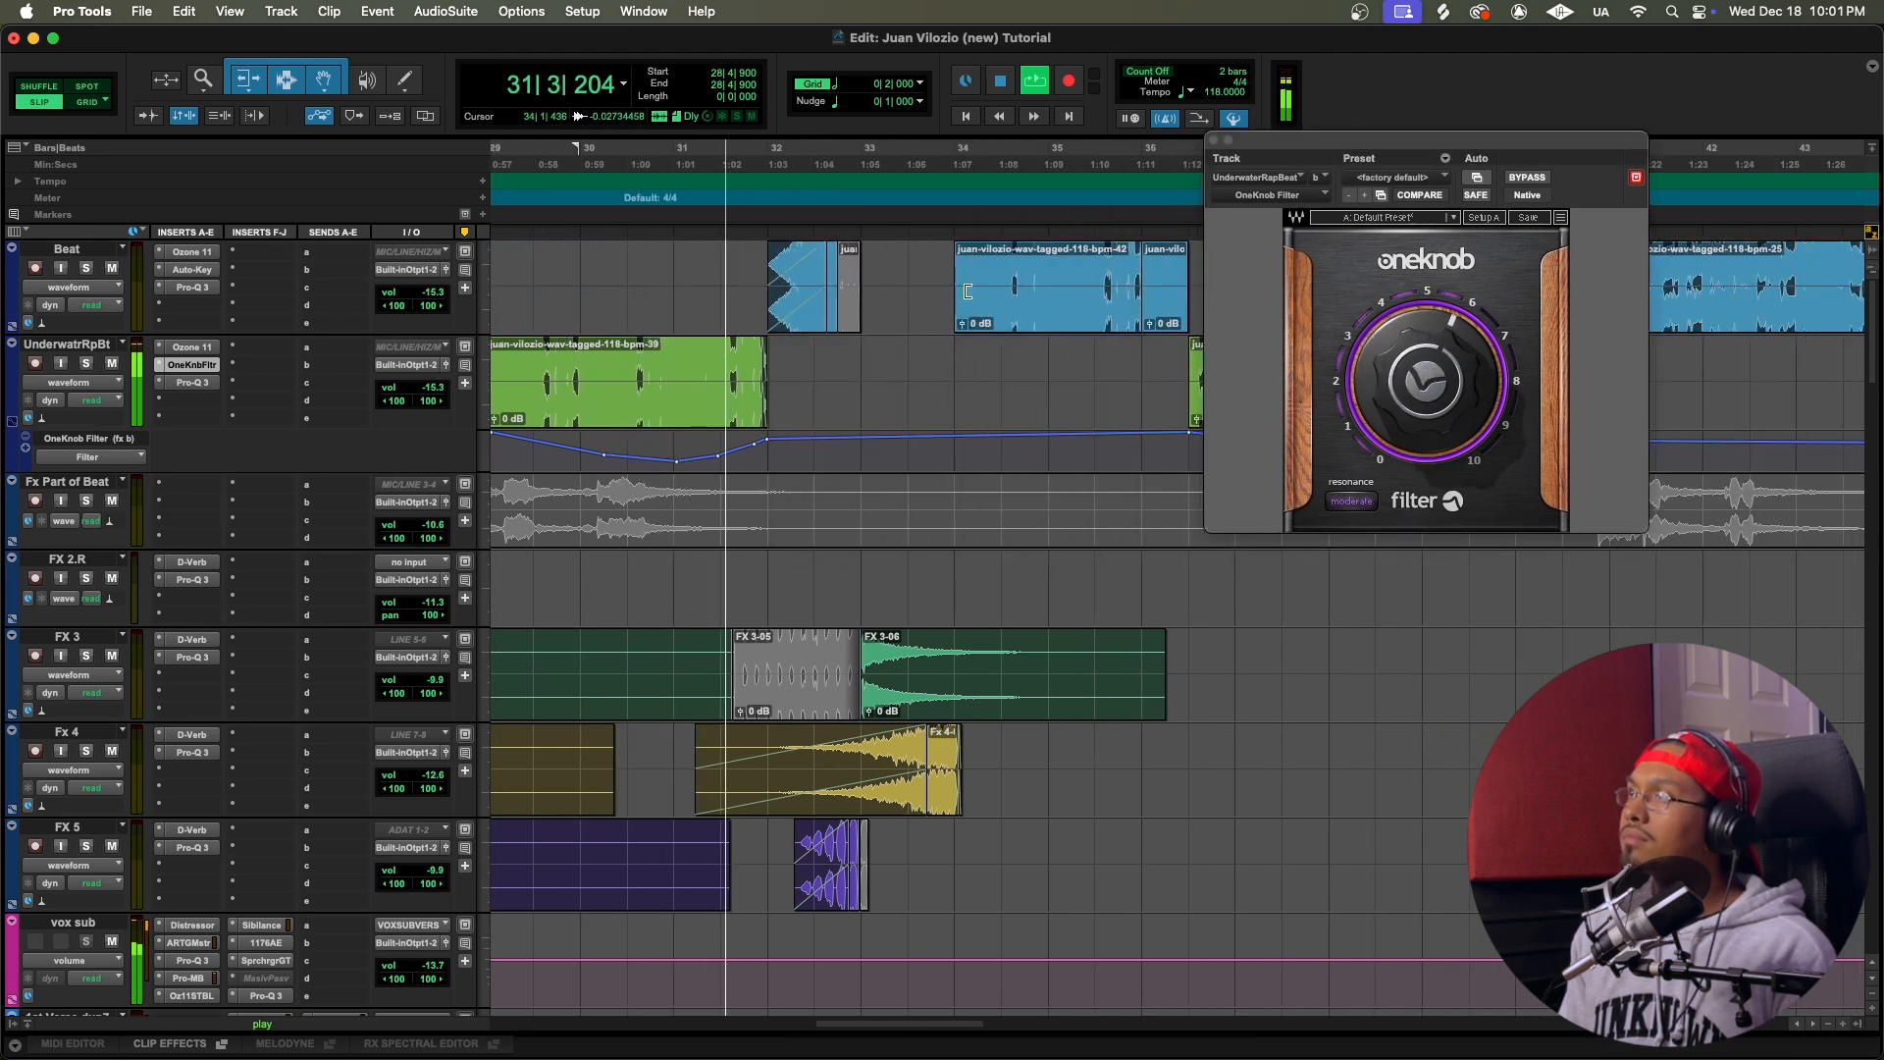
pyautogui.click(1213, 140)
pyautogui.scroll(-5, 779, 647)
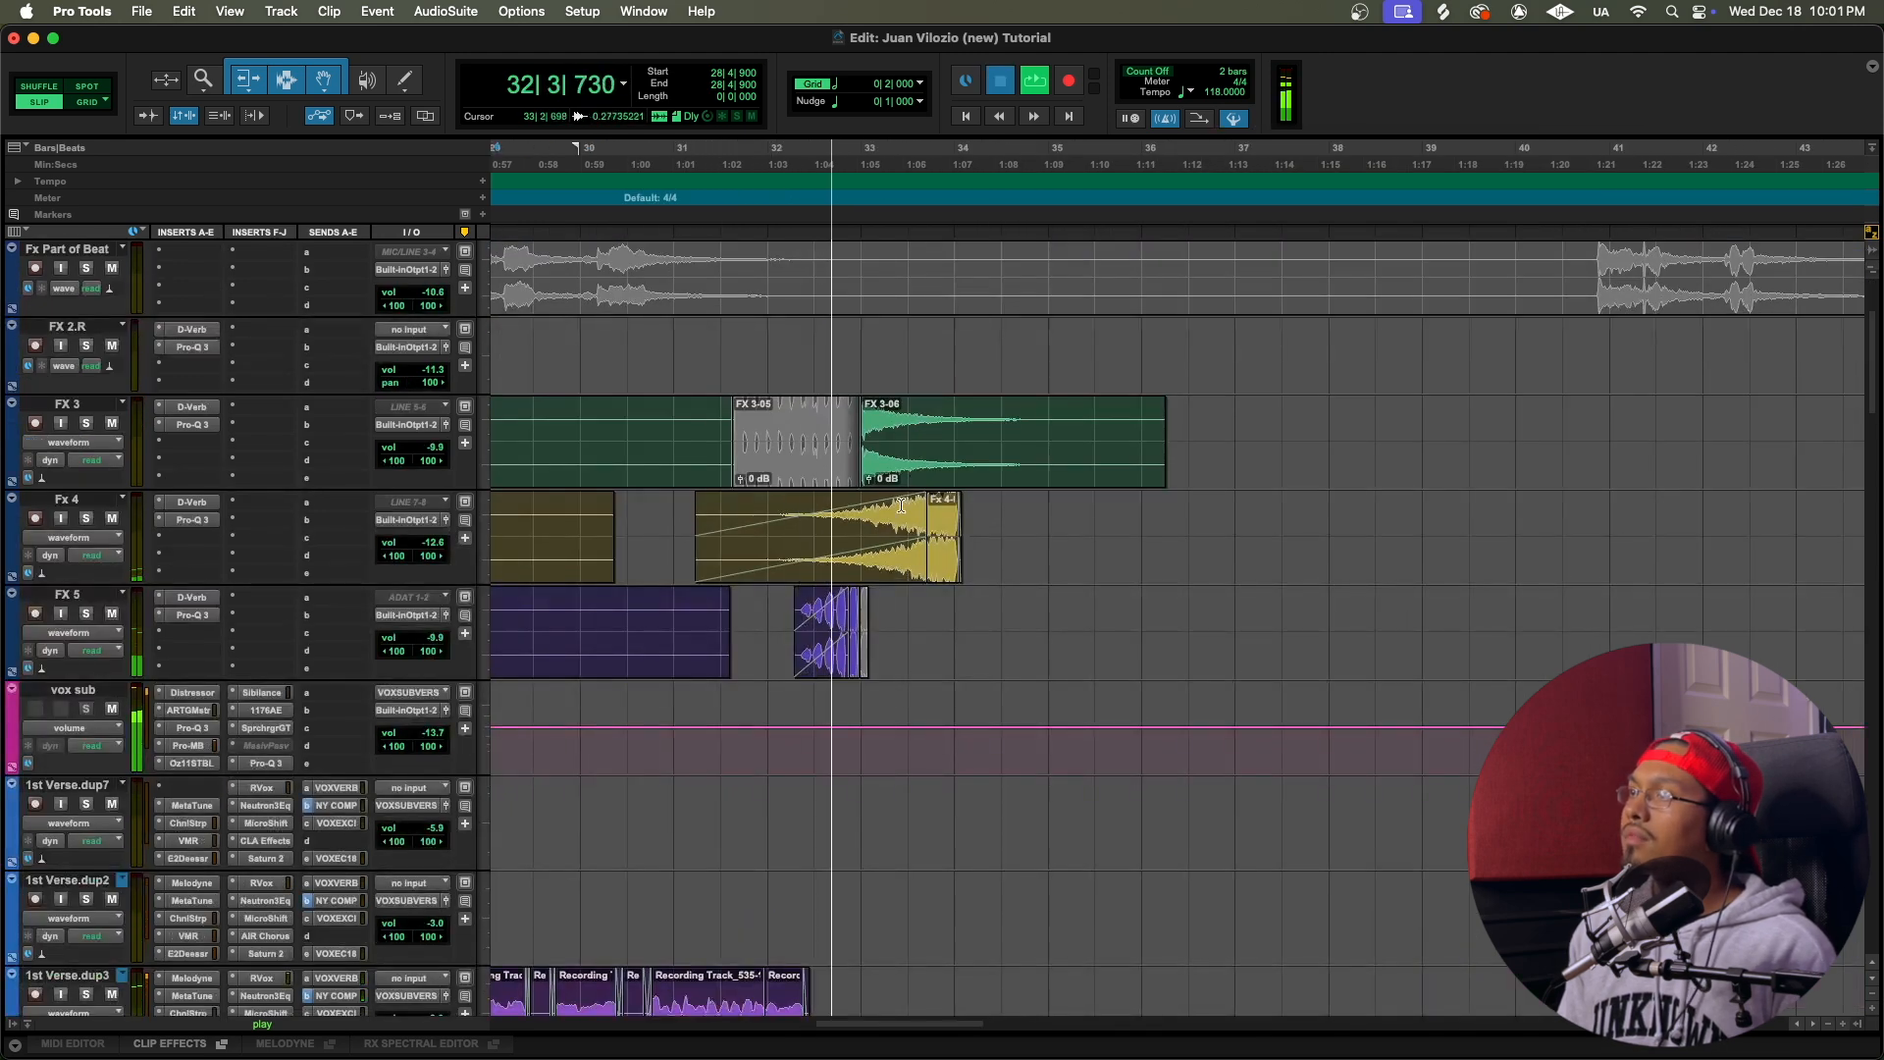
pyautogui.press('space')
# Step: Play the transition from 32|4|241 past bar 34 to hear the FX 3, Fx 4 and FX 5 clips, and stop playback
pyautogui.scroll(2, 893, 600)
pyautogui.hscroll(1, 894, 599)
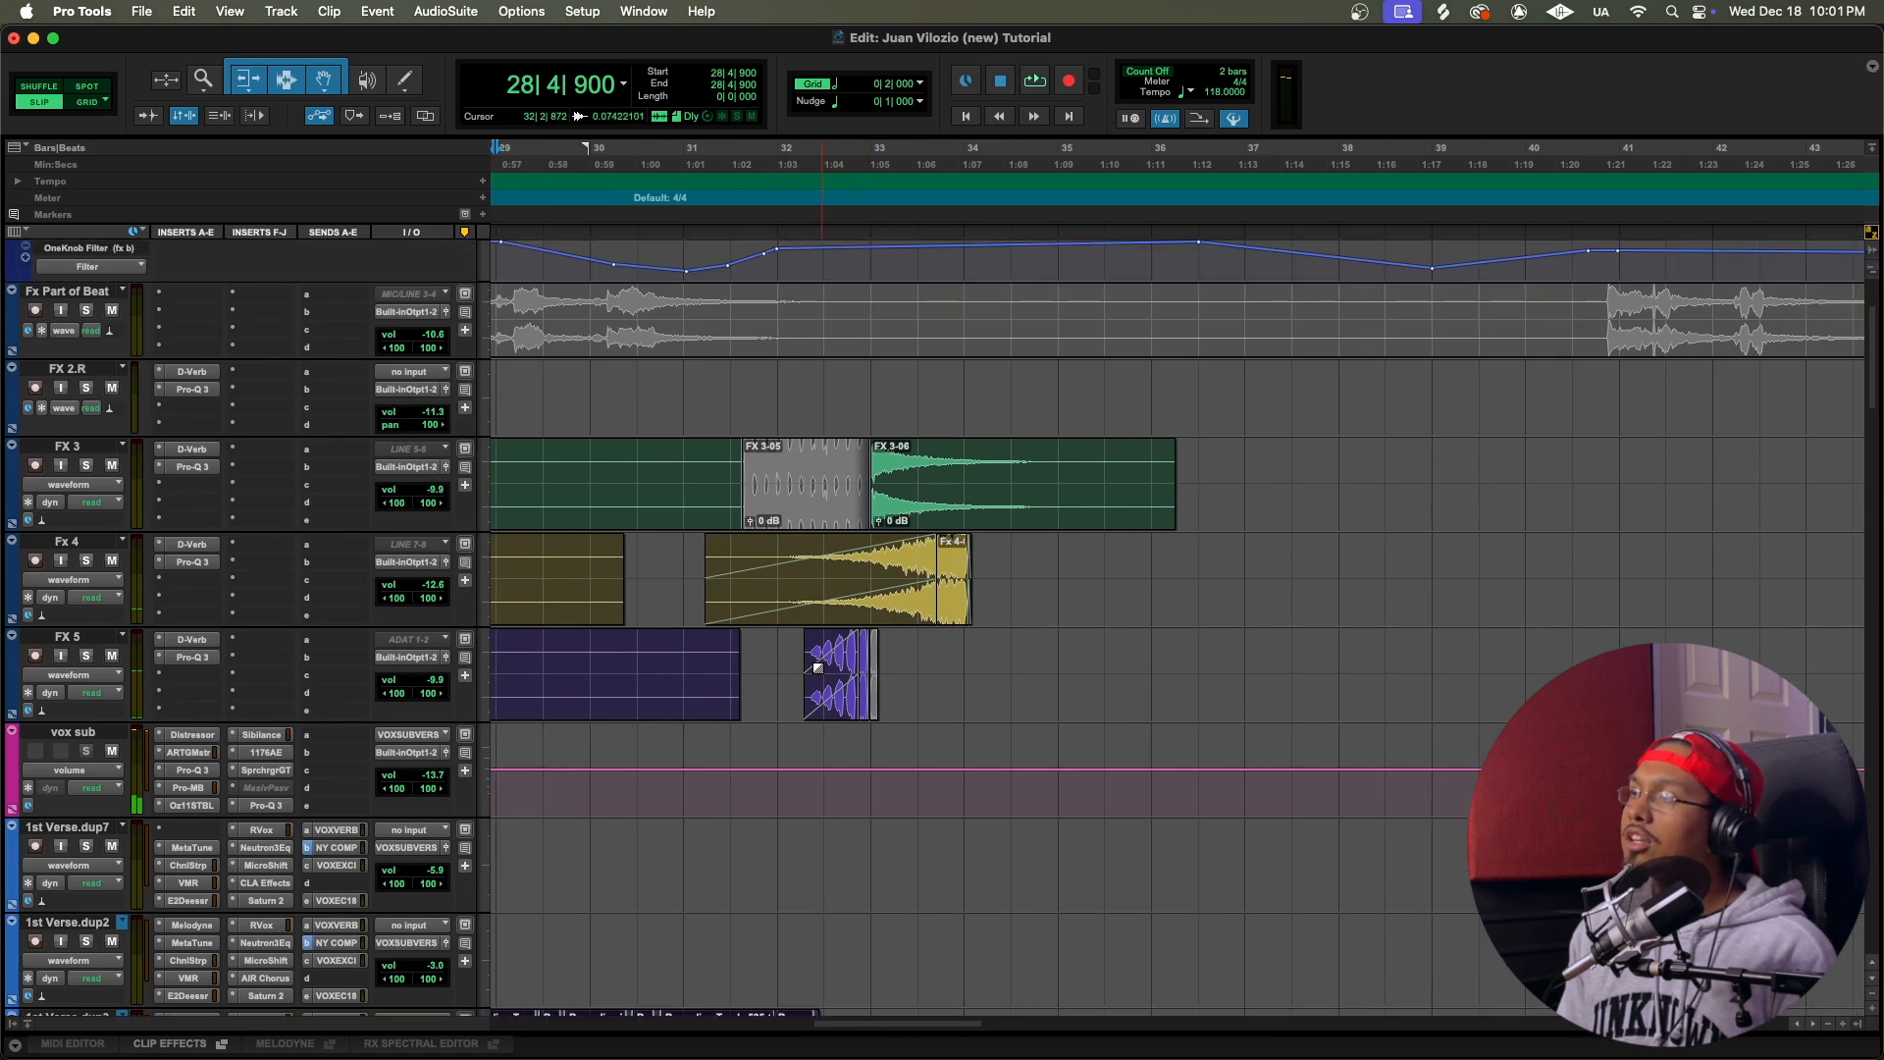
pyautogui.scroll(4, 887, 687)
pyautogui.hscroll(1, 887, 686)
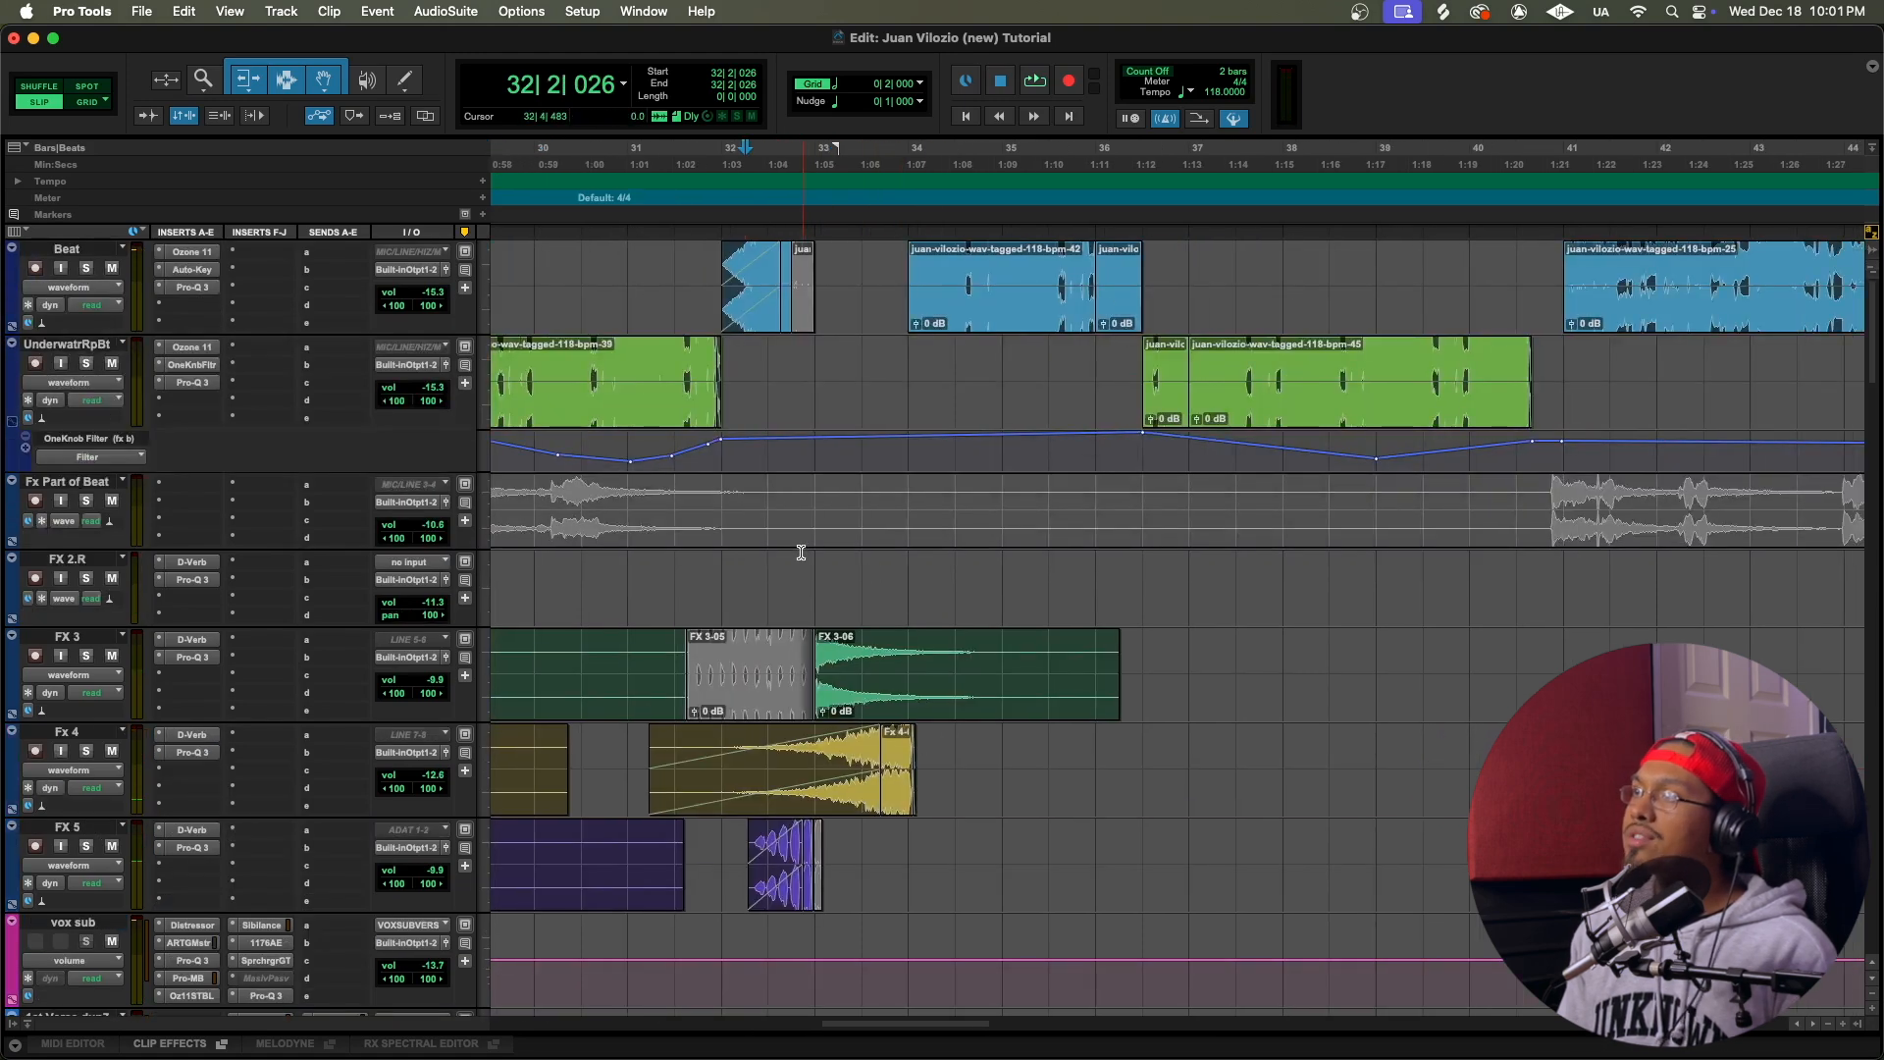
pyautogui.press('space')
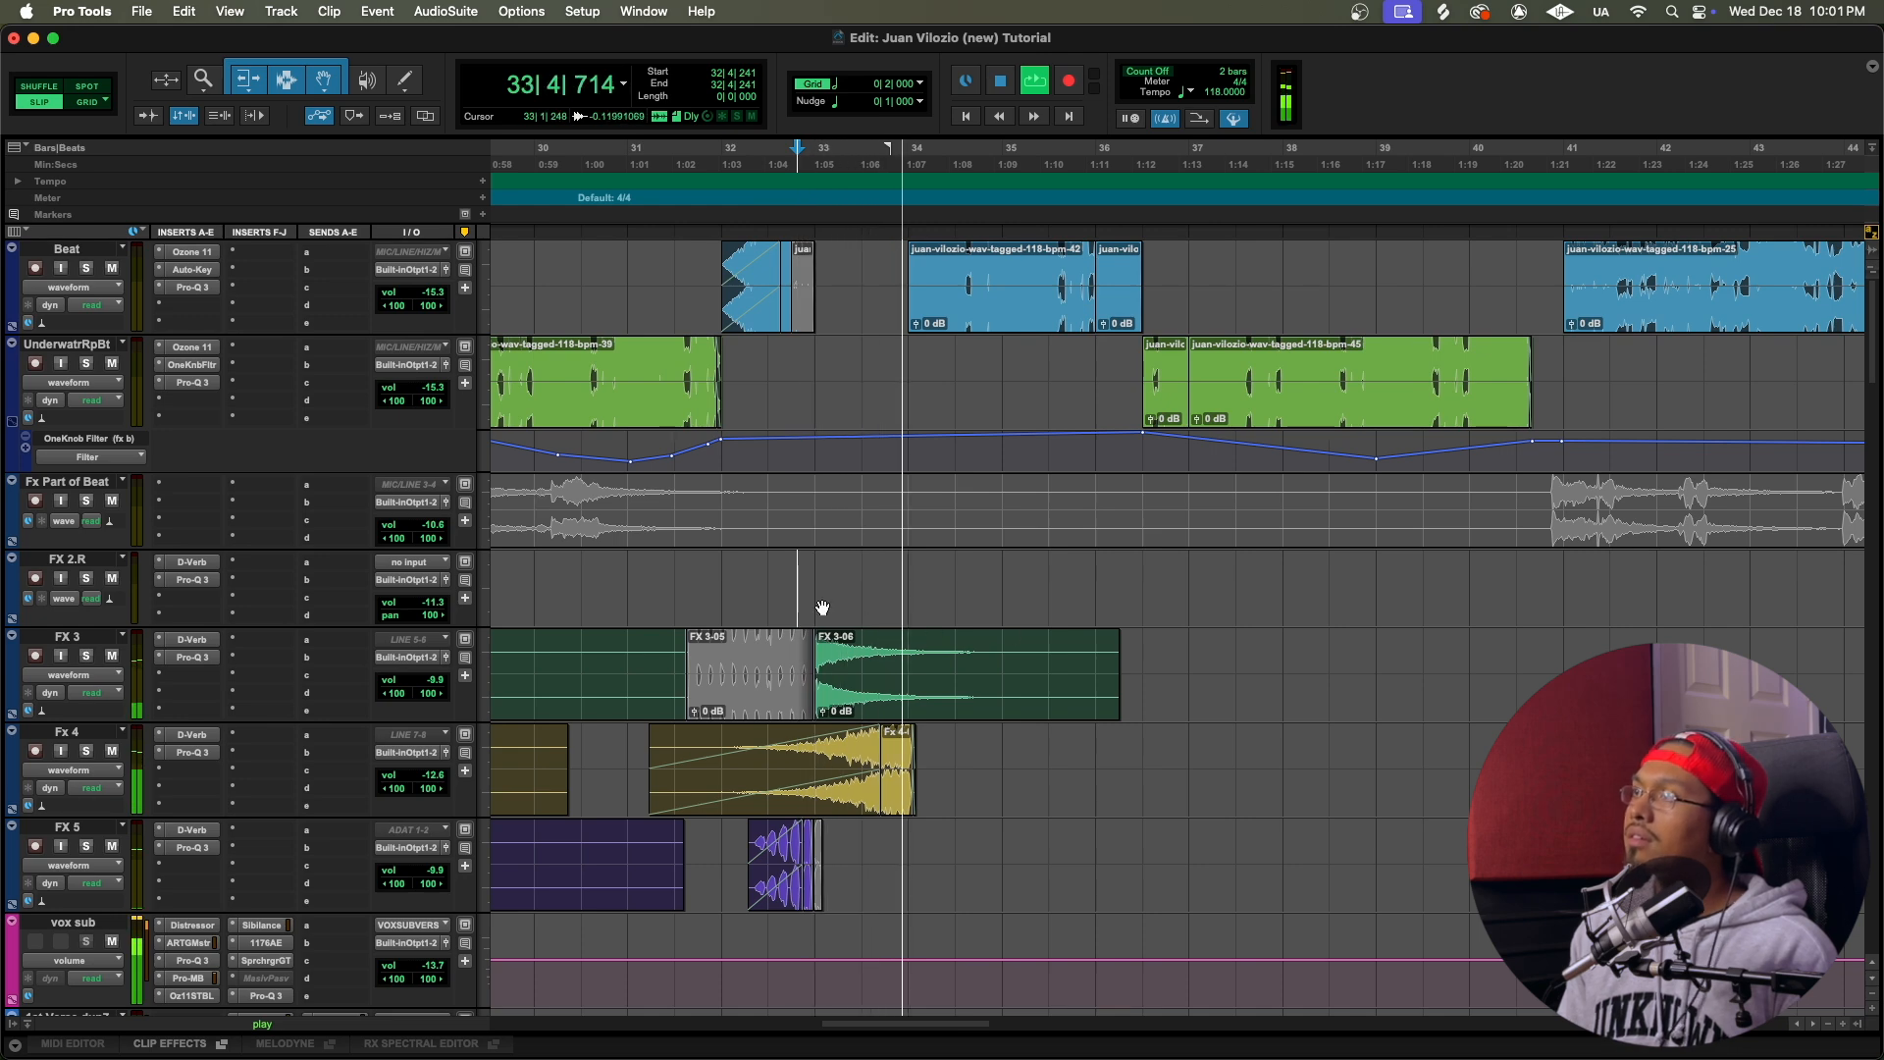
pyautogui.hscroll(5, 910, 574)
pyautogui.scroll(-15, 812, 458)
pyautogui.hscroll(-3, 811, 459)
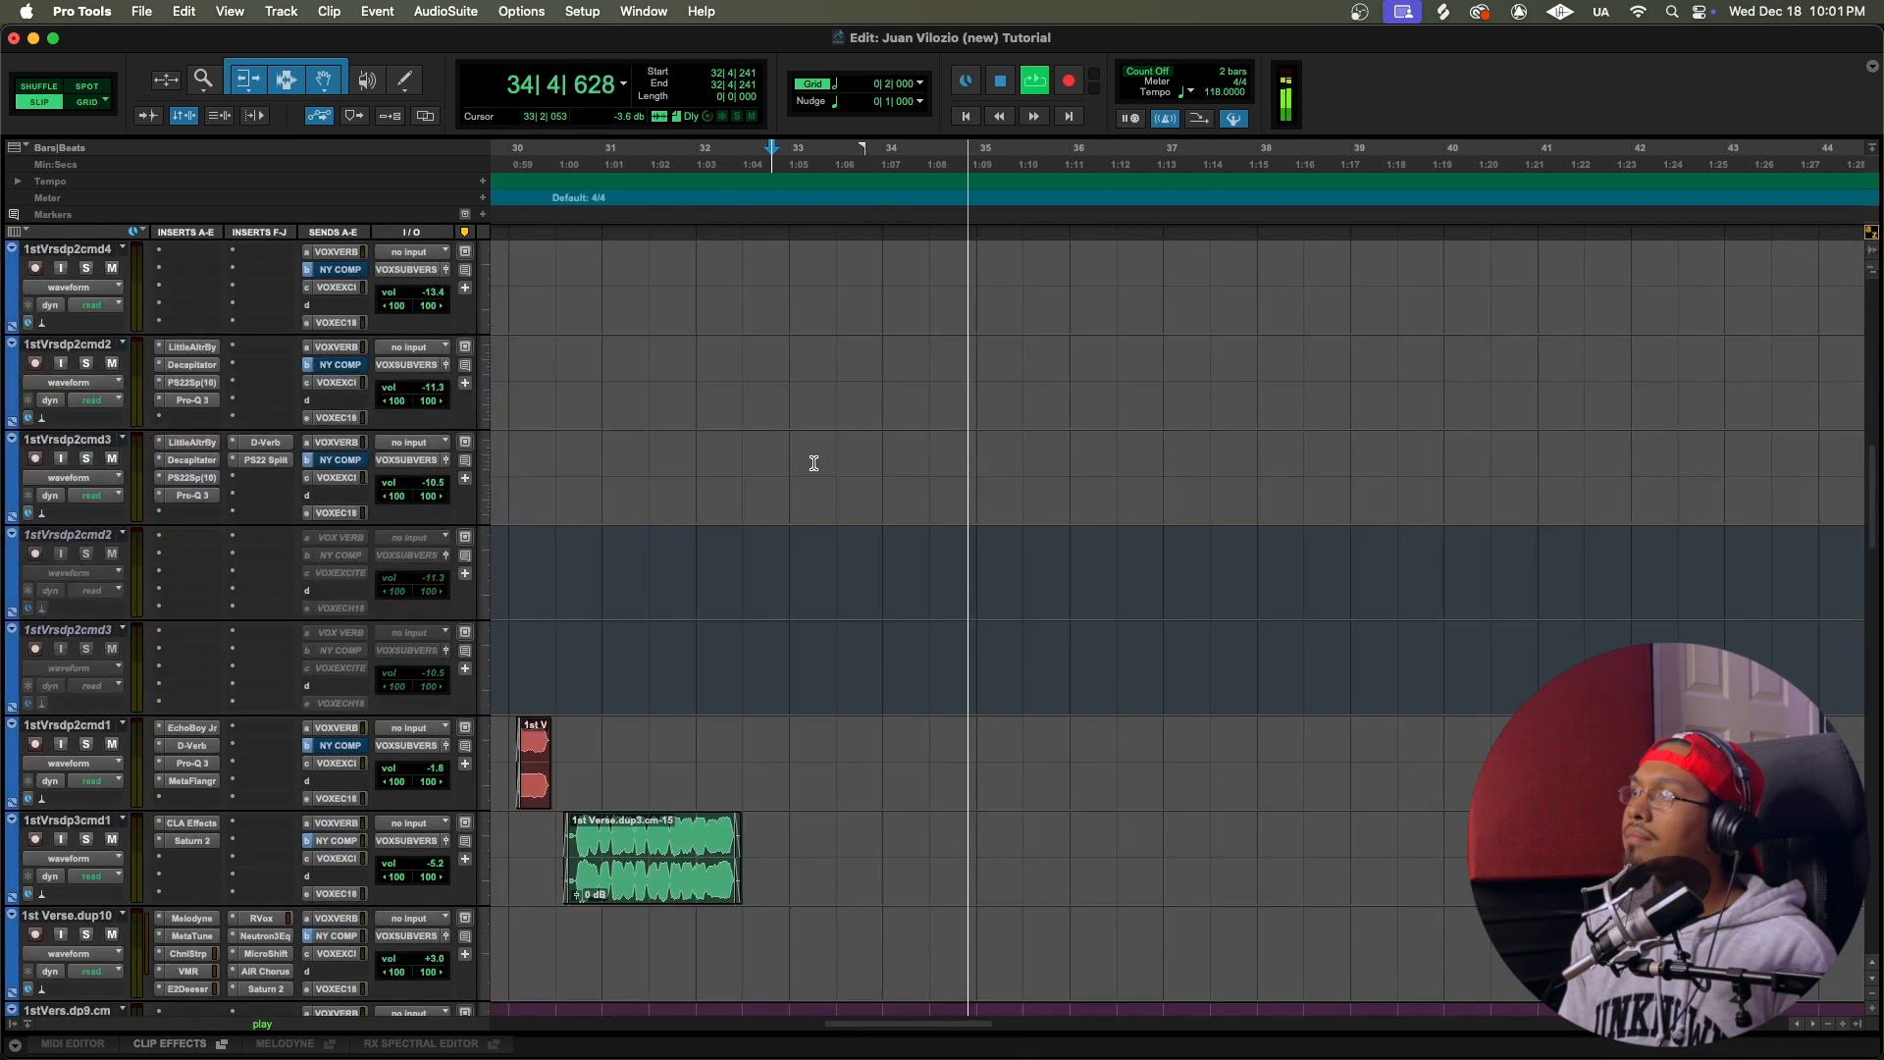
pyautogui.press('space')
# Step: On 1stVers.dp4.cm, extend clip 1st Verse.dup4.cm-07 over the chopped slices to 35|1|000
pyautogui.scroll(-10, 1191, 580)
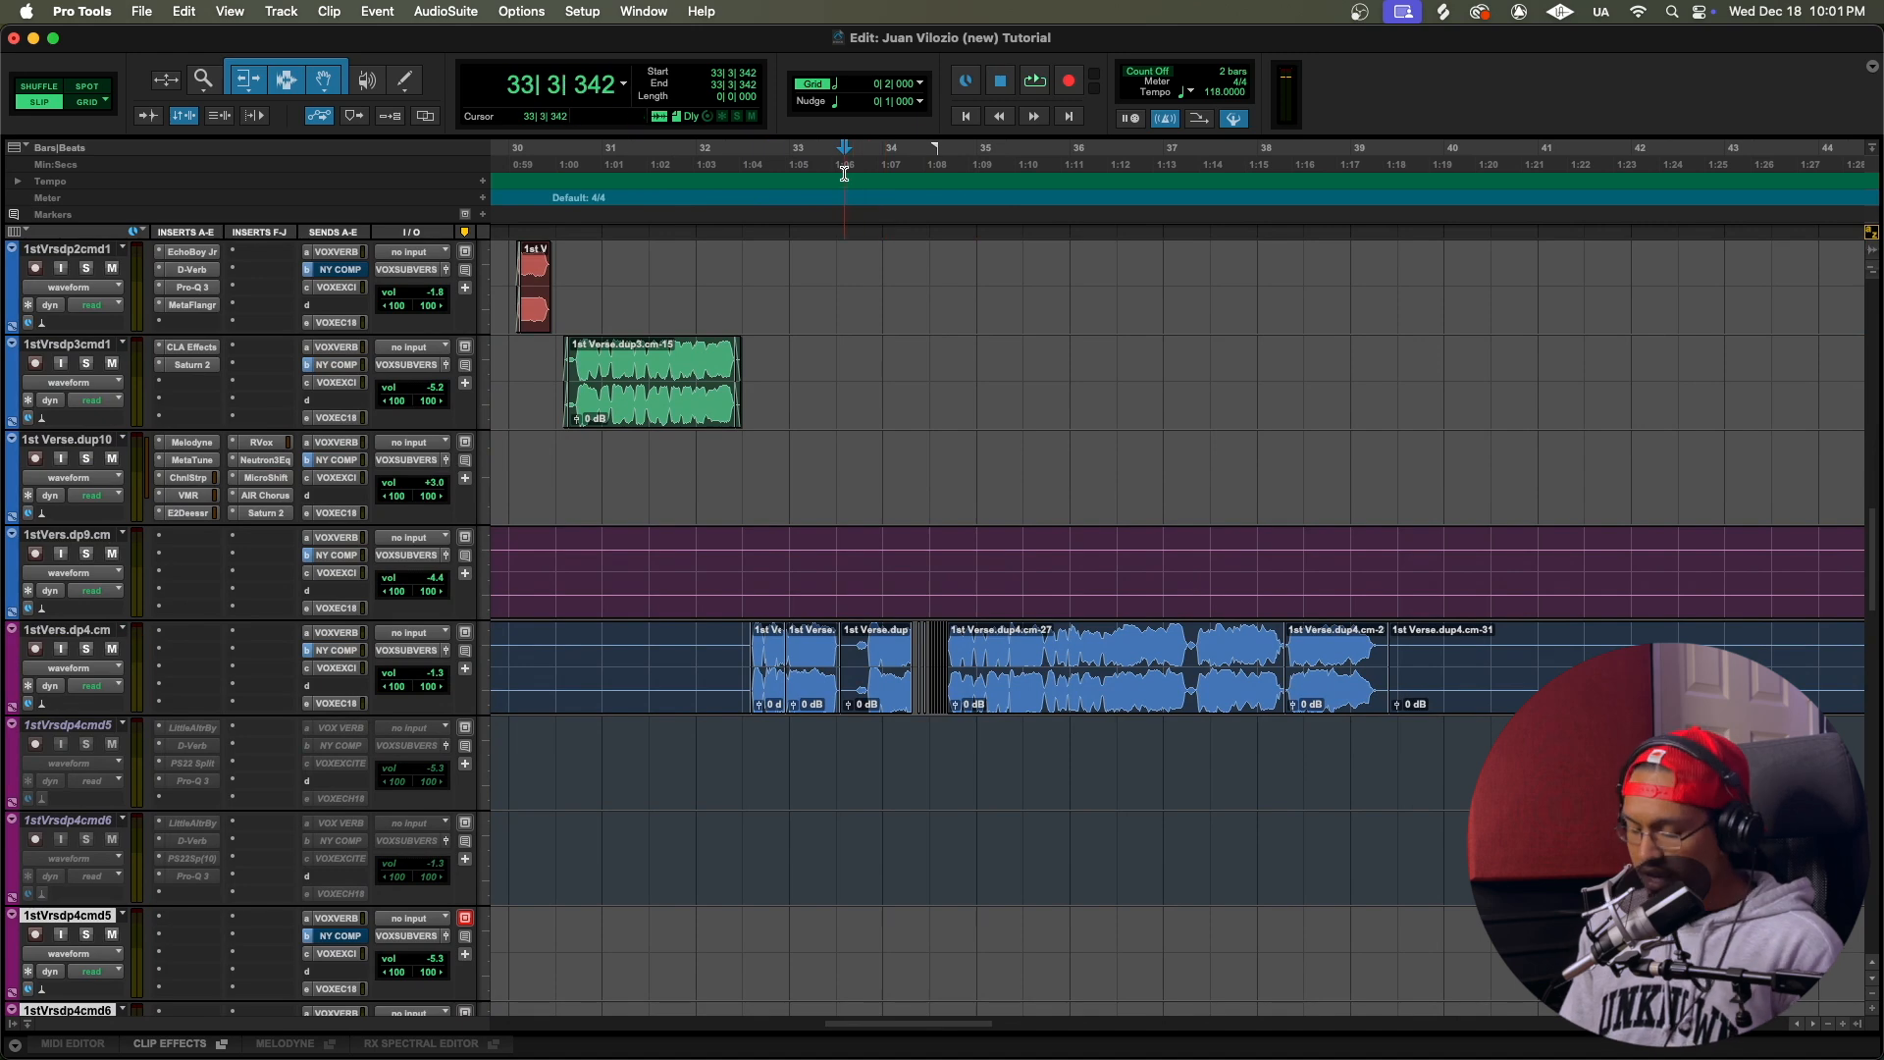
pyautogui.press('t')
pyautogui.press('t')
pyautogui.press('t')
pyautogui.hscroll(5, 1091, 475)
pyautogui.hscroll(1, 1177, 723)
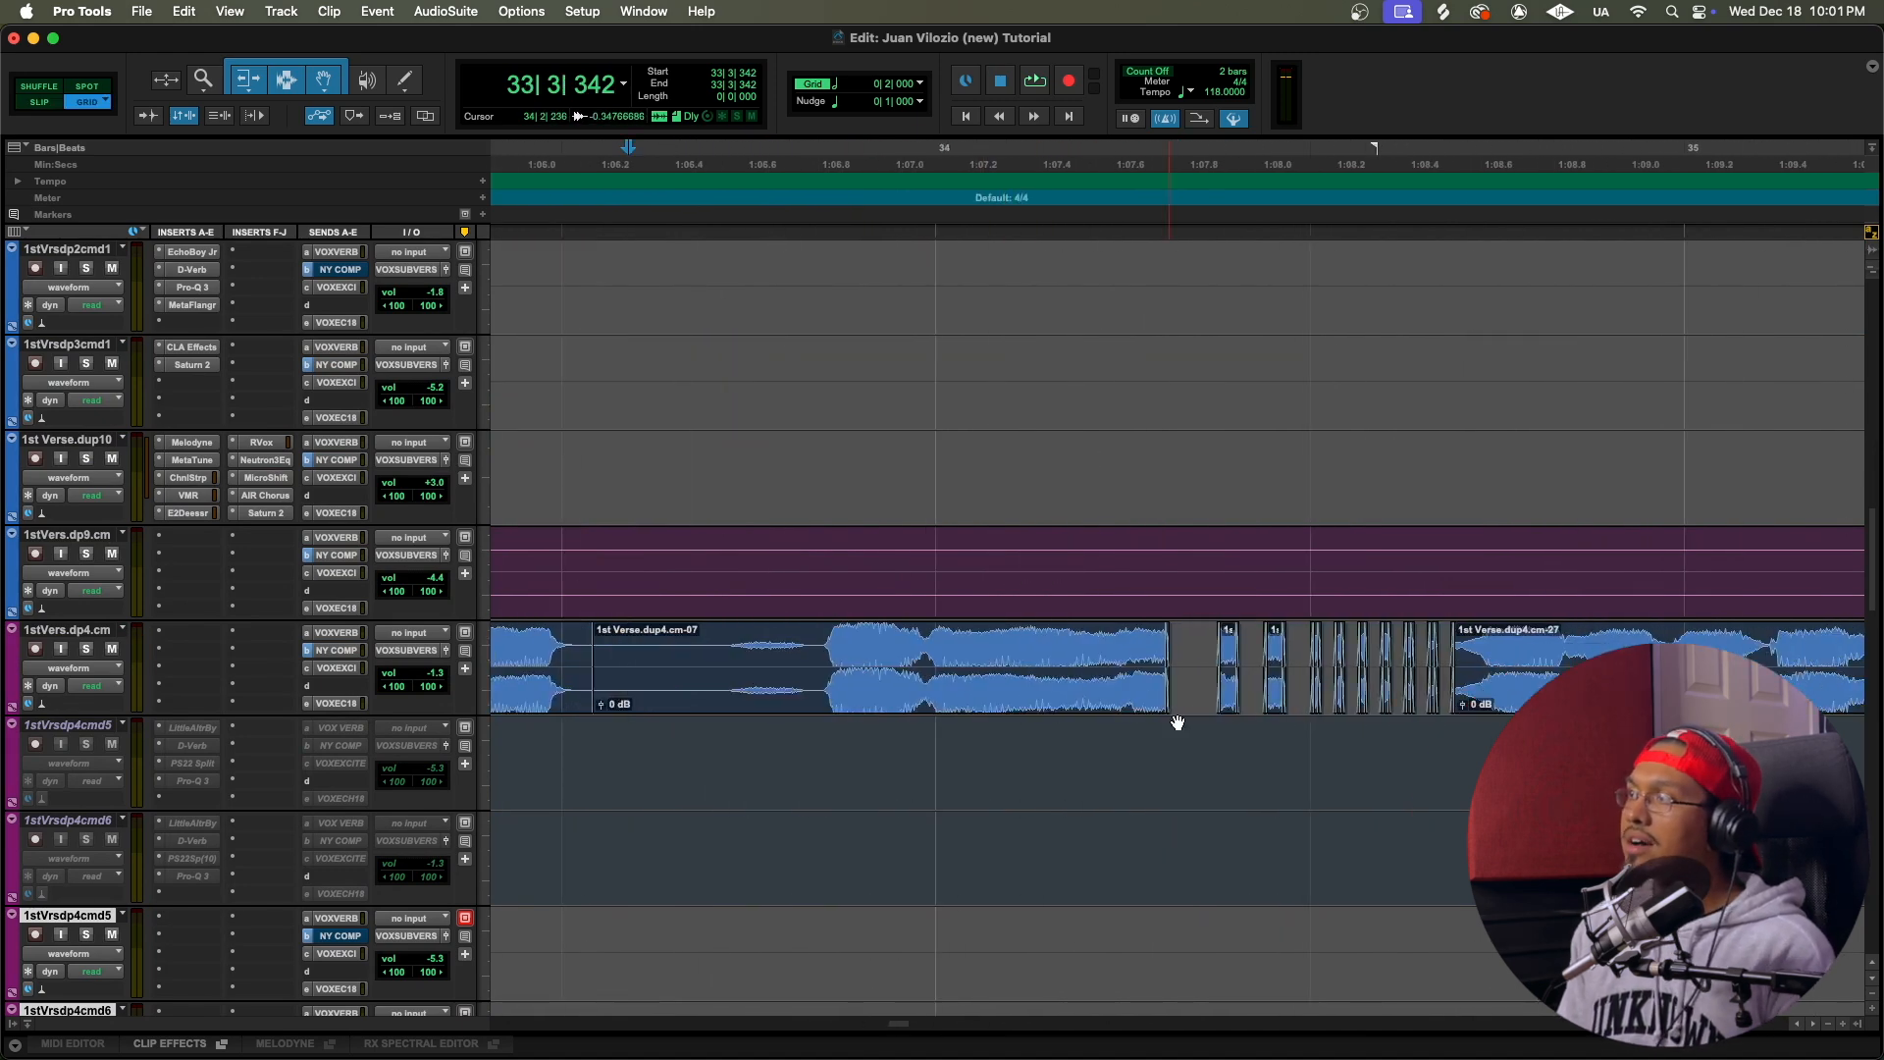
pyautogui.moveTo(1165, 659); pyautogui.dragTo(1545, 651)
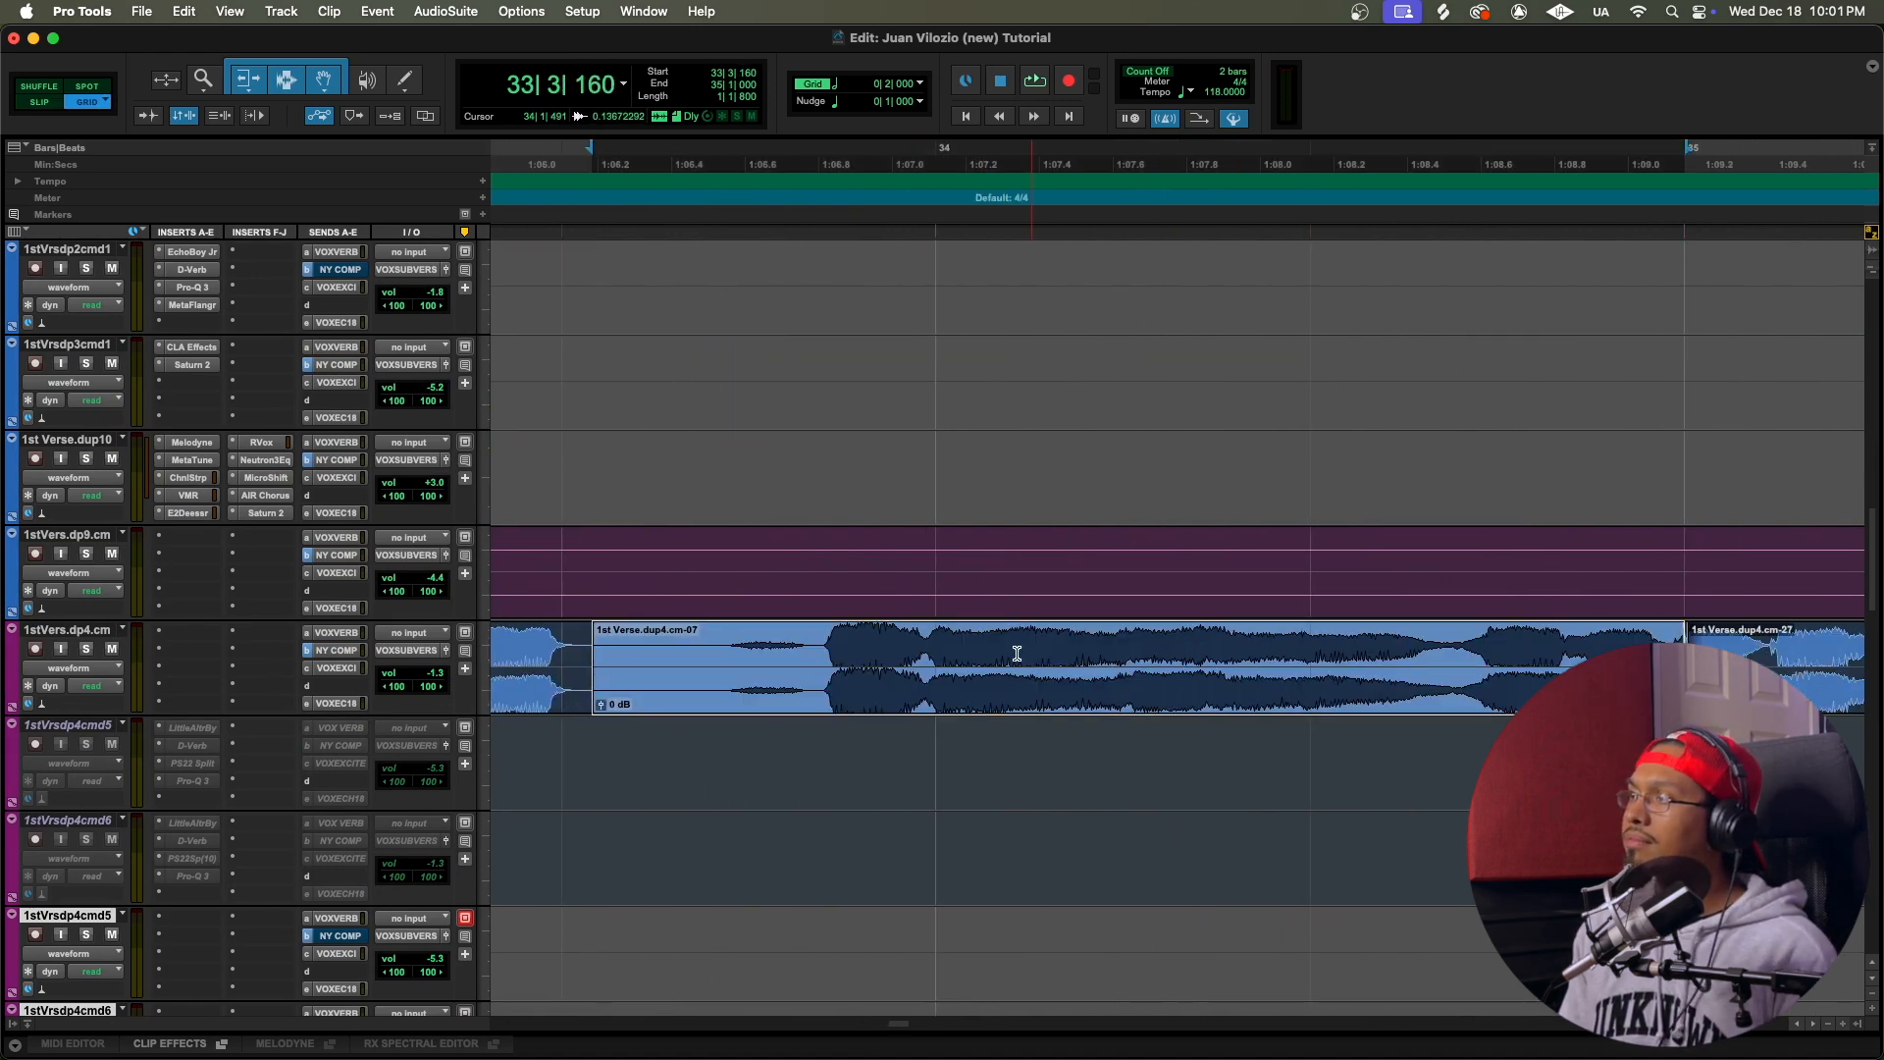
# Step: Play the unchopped vocal from 34|1|000 and from 33|3|563, and undo the clip extension
pyautogui.click(996, 659)
pyautogui.press('space')
pyautogui.press('r')
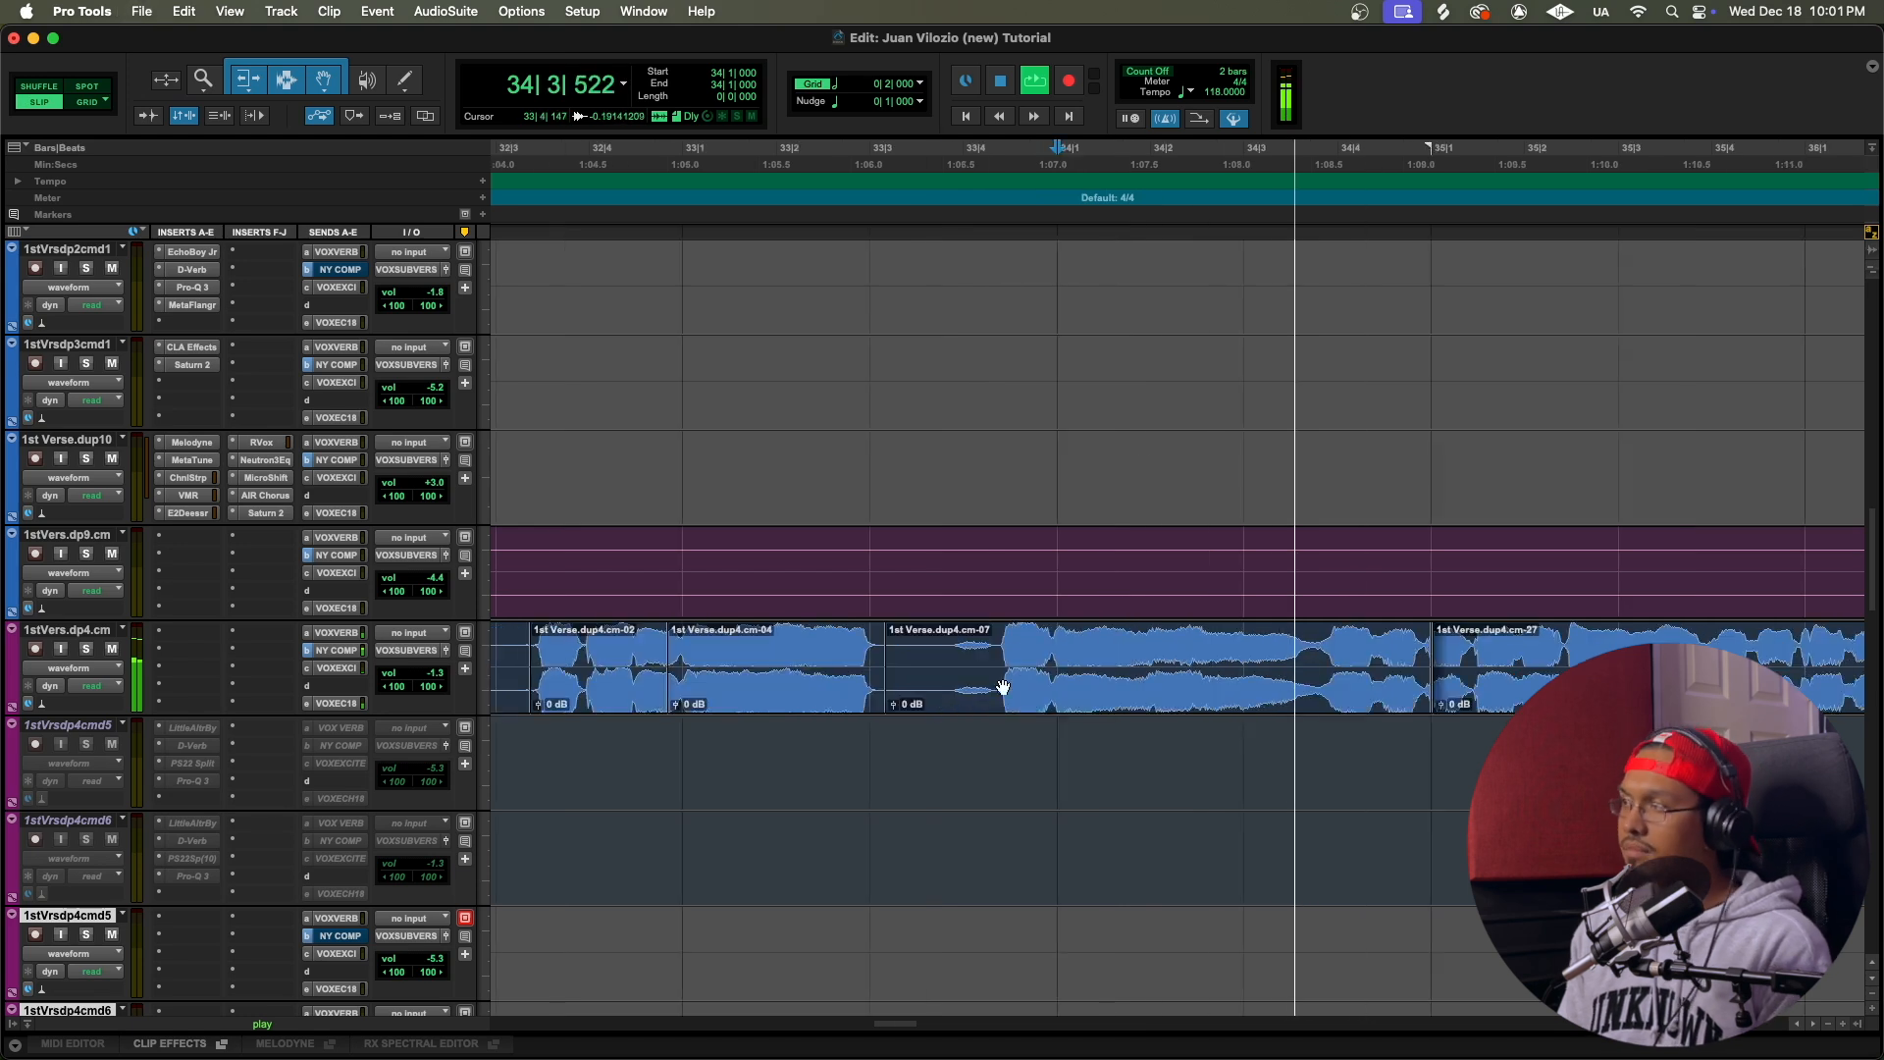
pyautogui.click(925, 656)
pyautogui.press('space')
pyautogui.press('space')
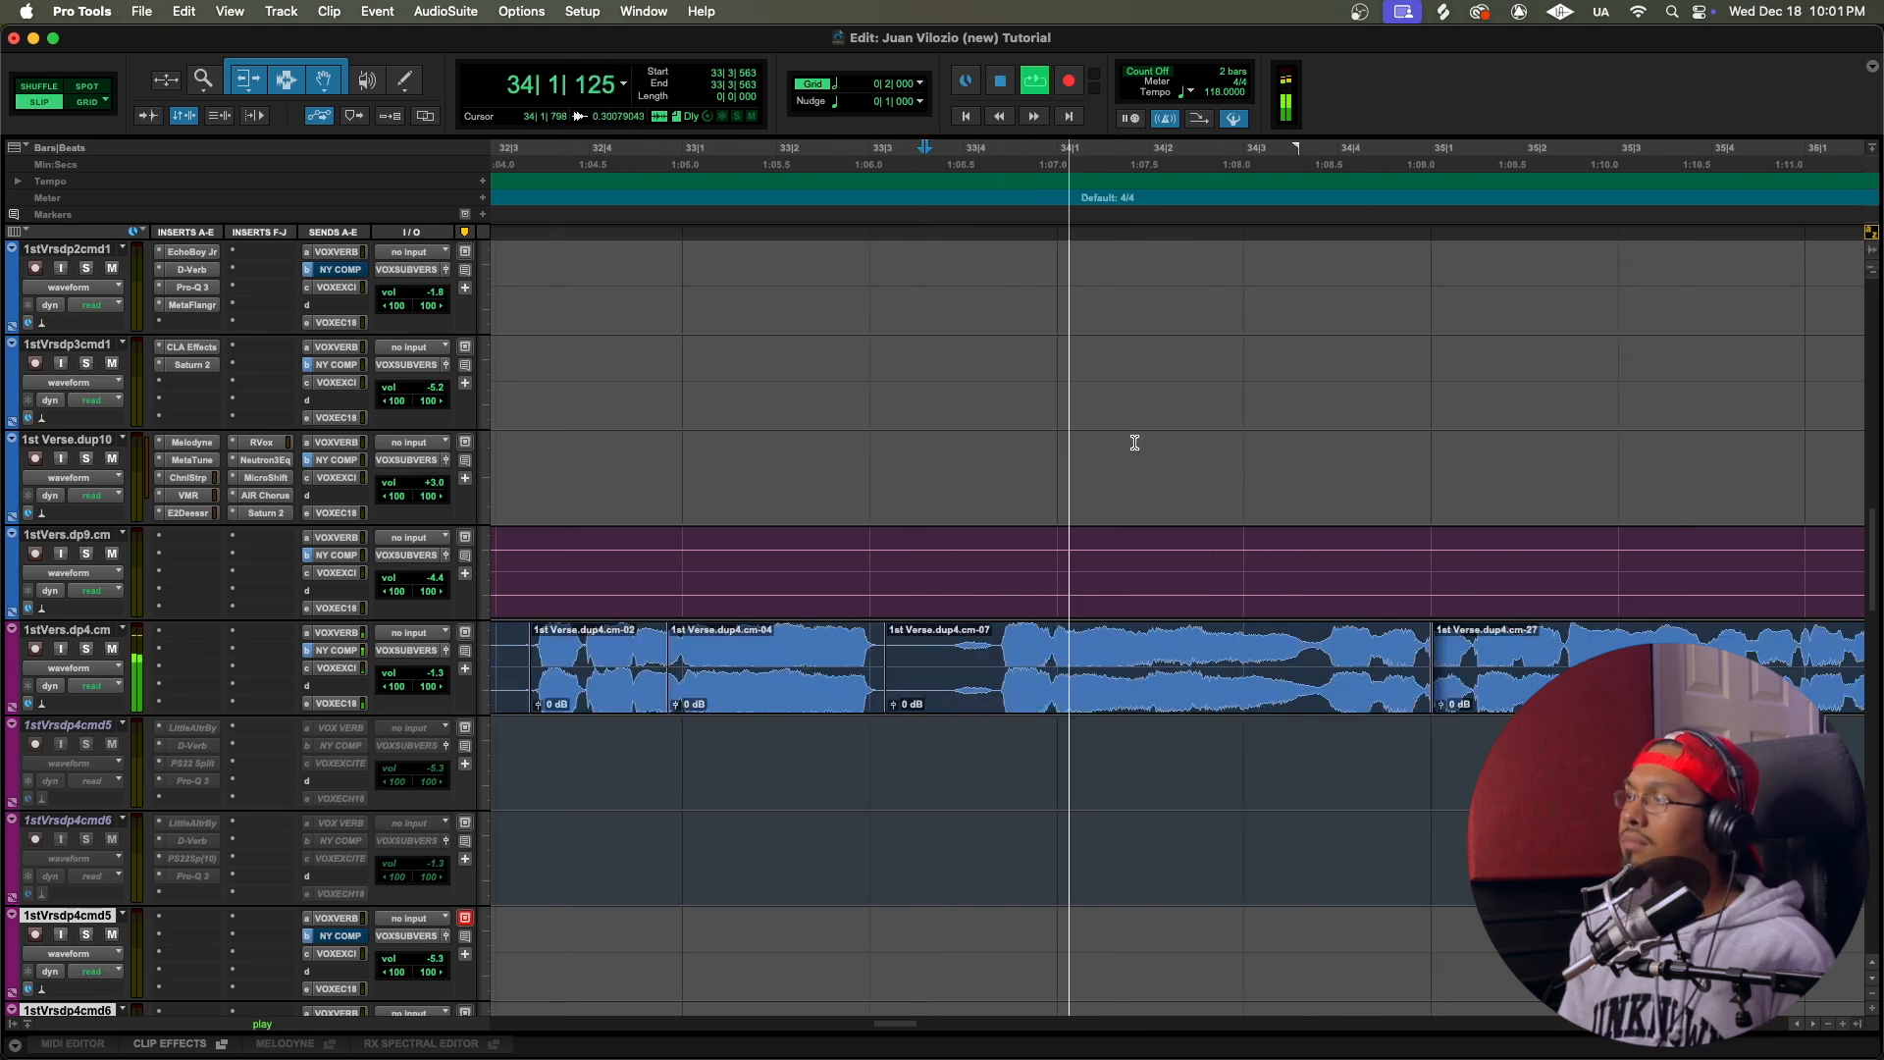
pyautogui.press('space')
pyautogui.press('super+z')
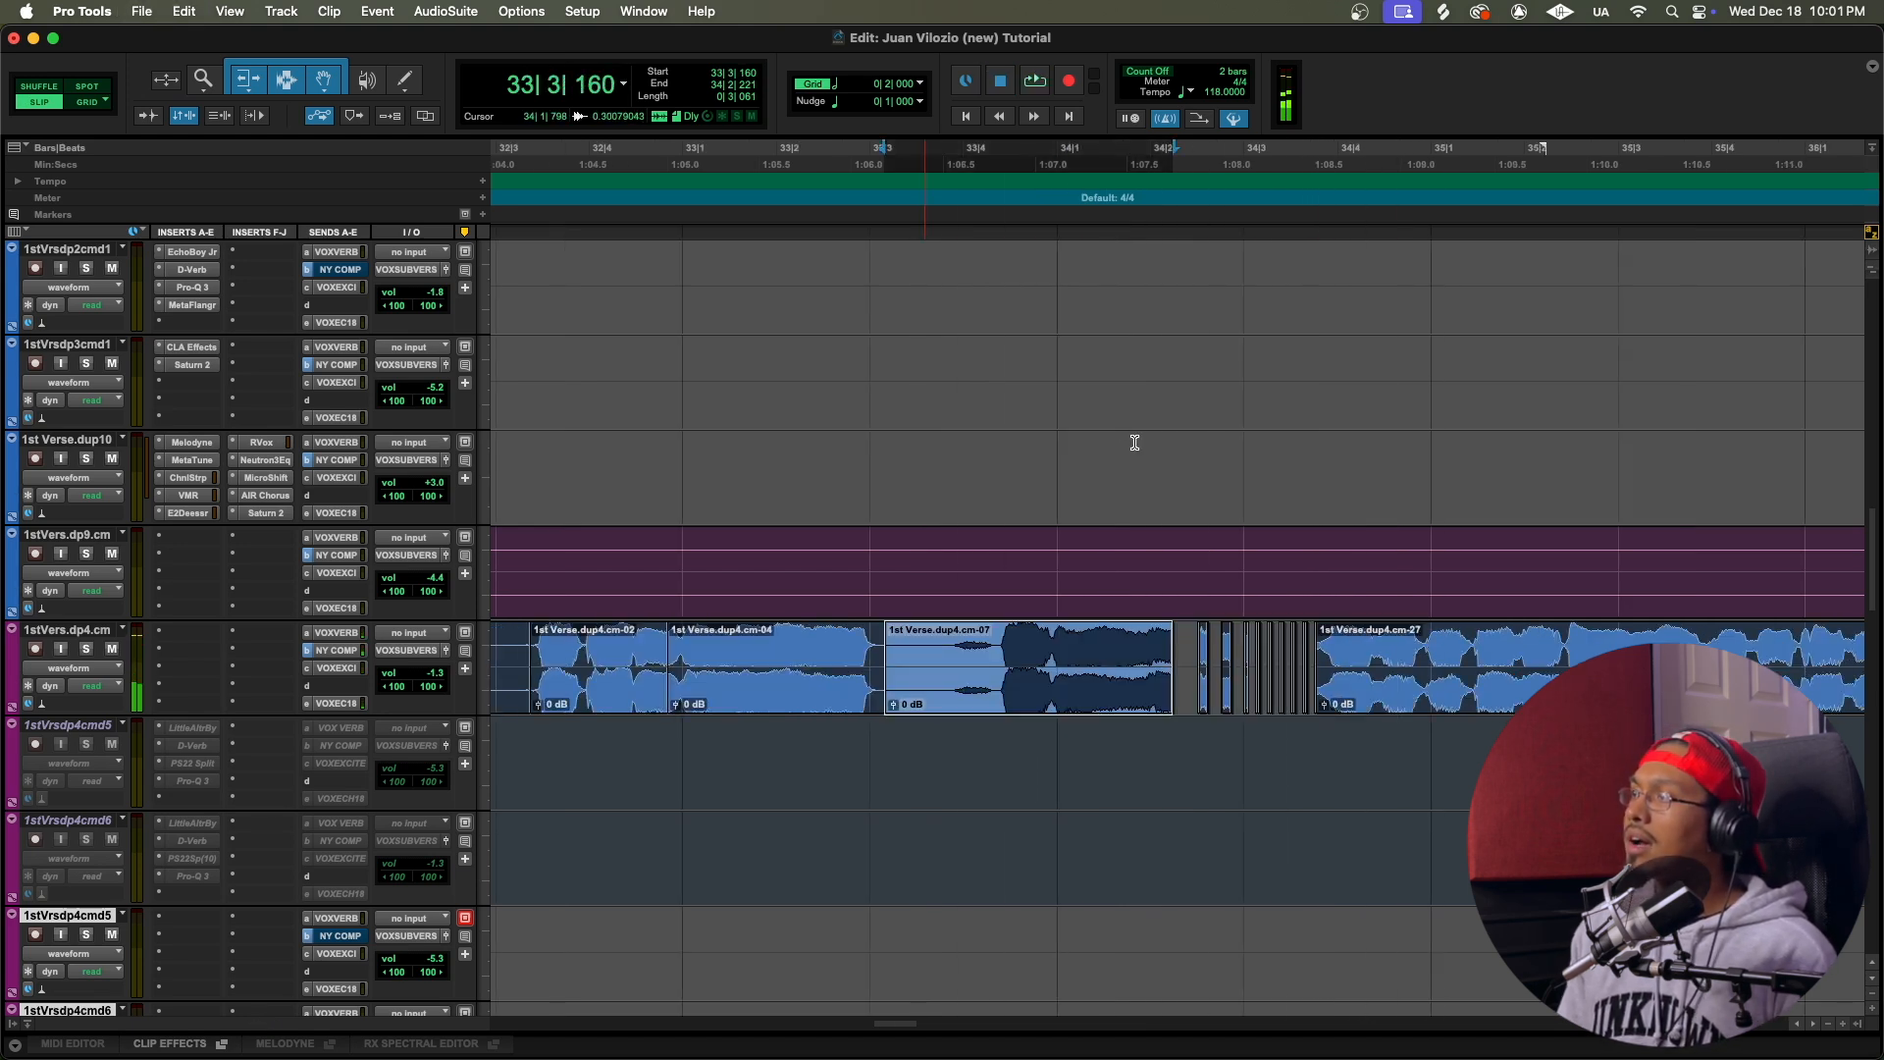
# Step: Set the grid to 1/64 note and examine the chopped vocal slices on 1stVers.dp4.cm after 34|2|274
pyautogui.click(907, 87)
pyautogui.click(950, 149)
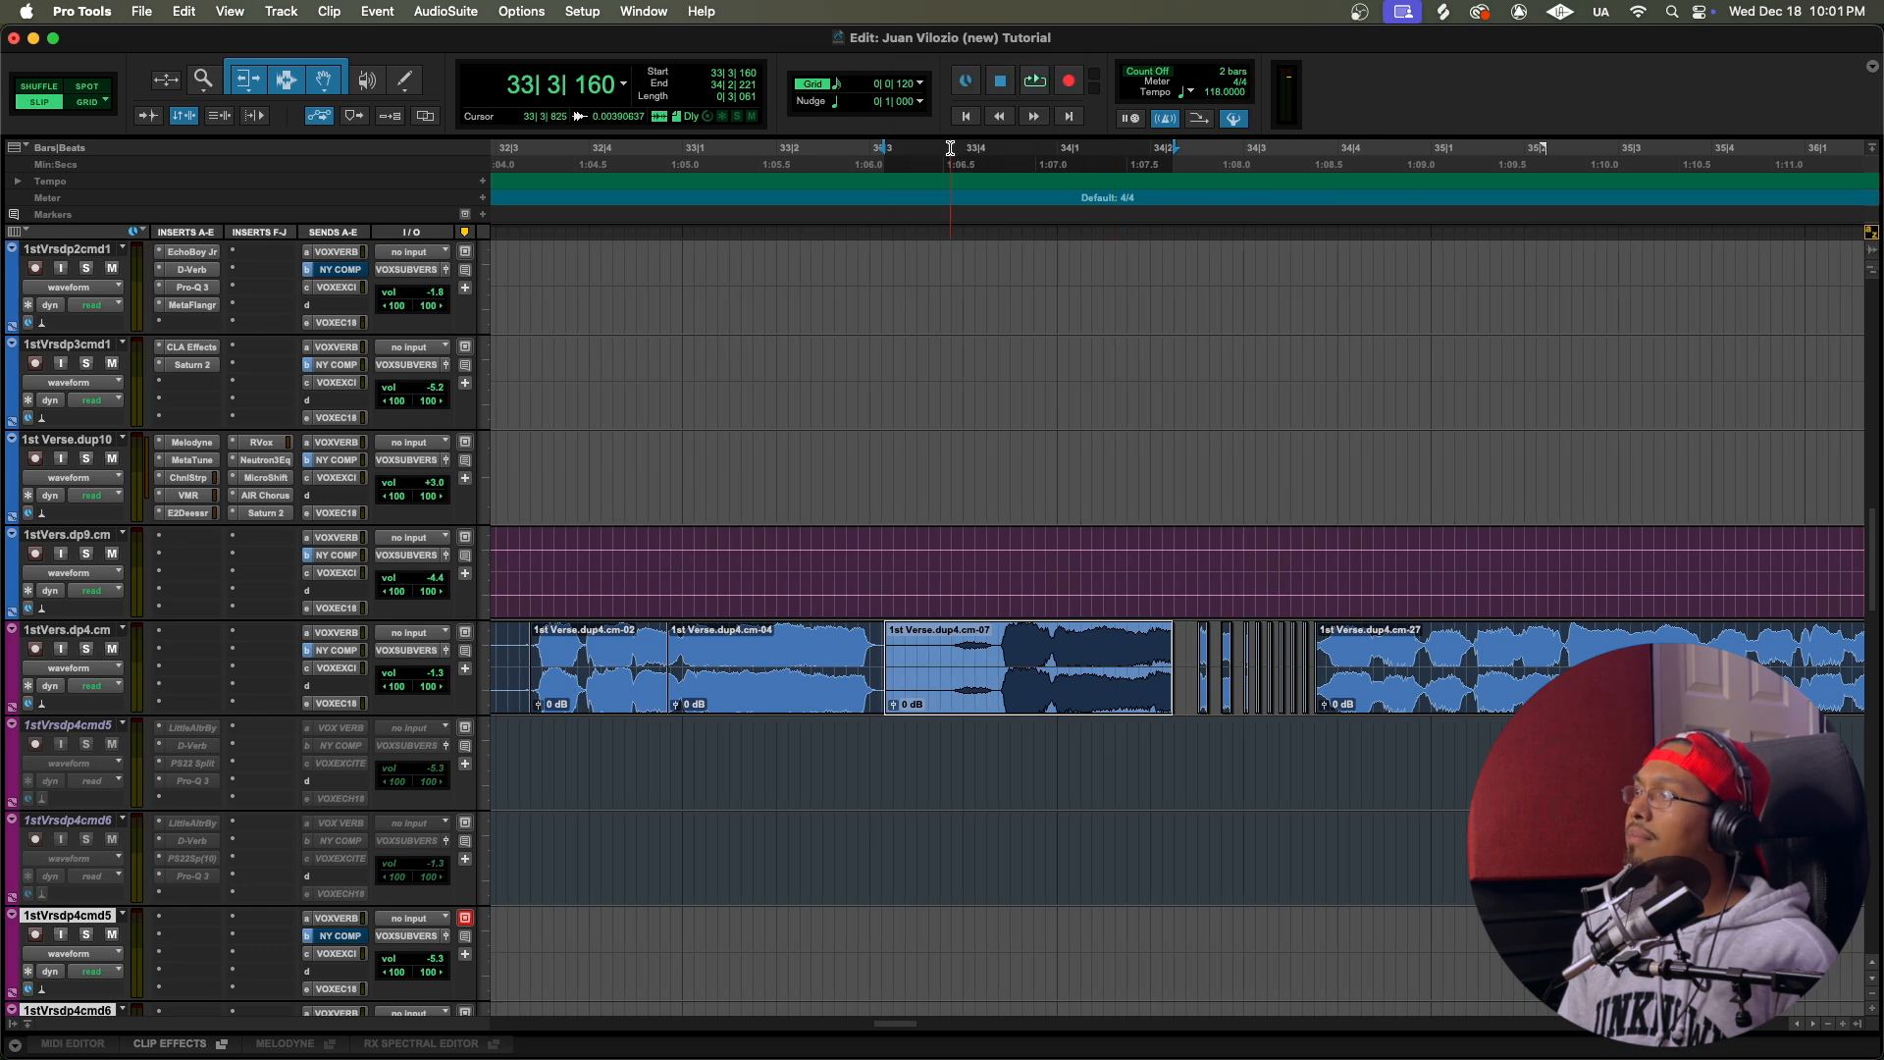
pyautogui.click(911, 85)
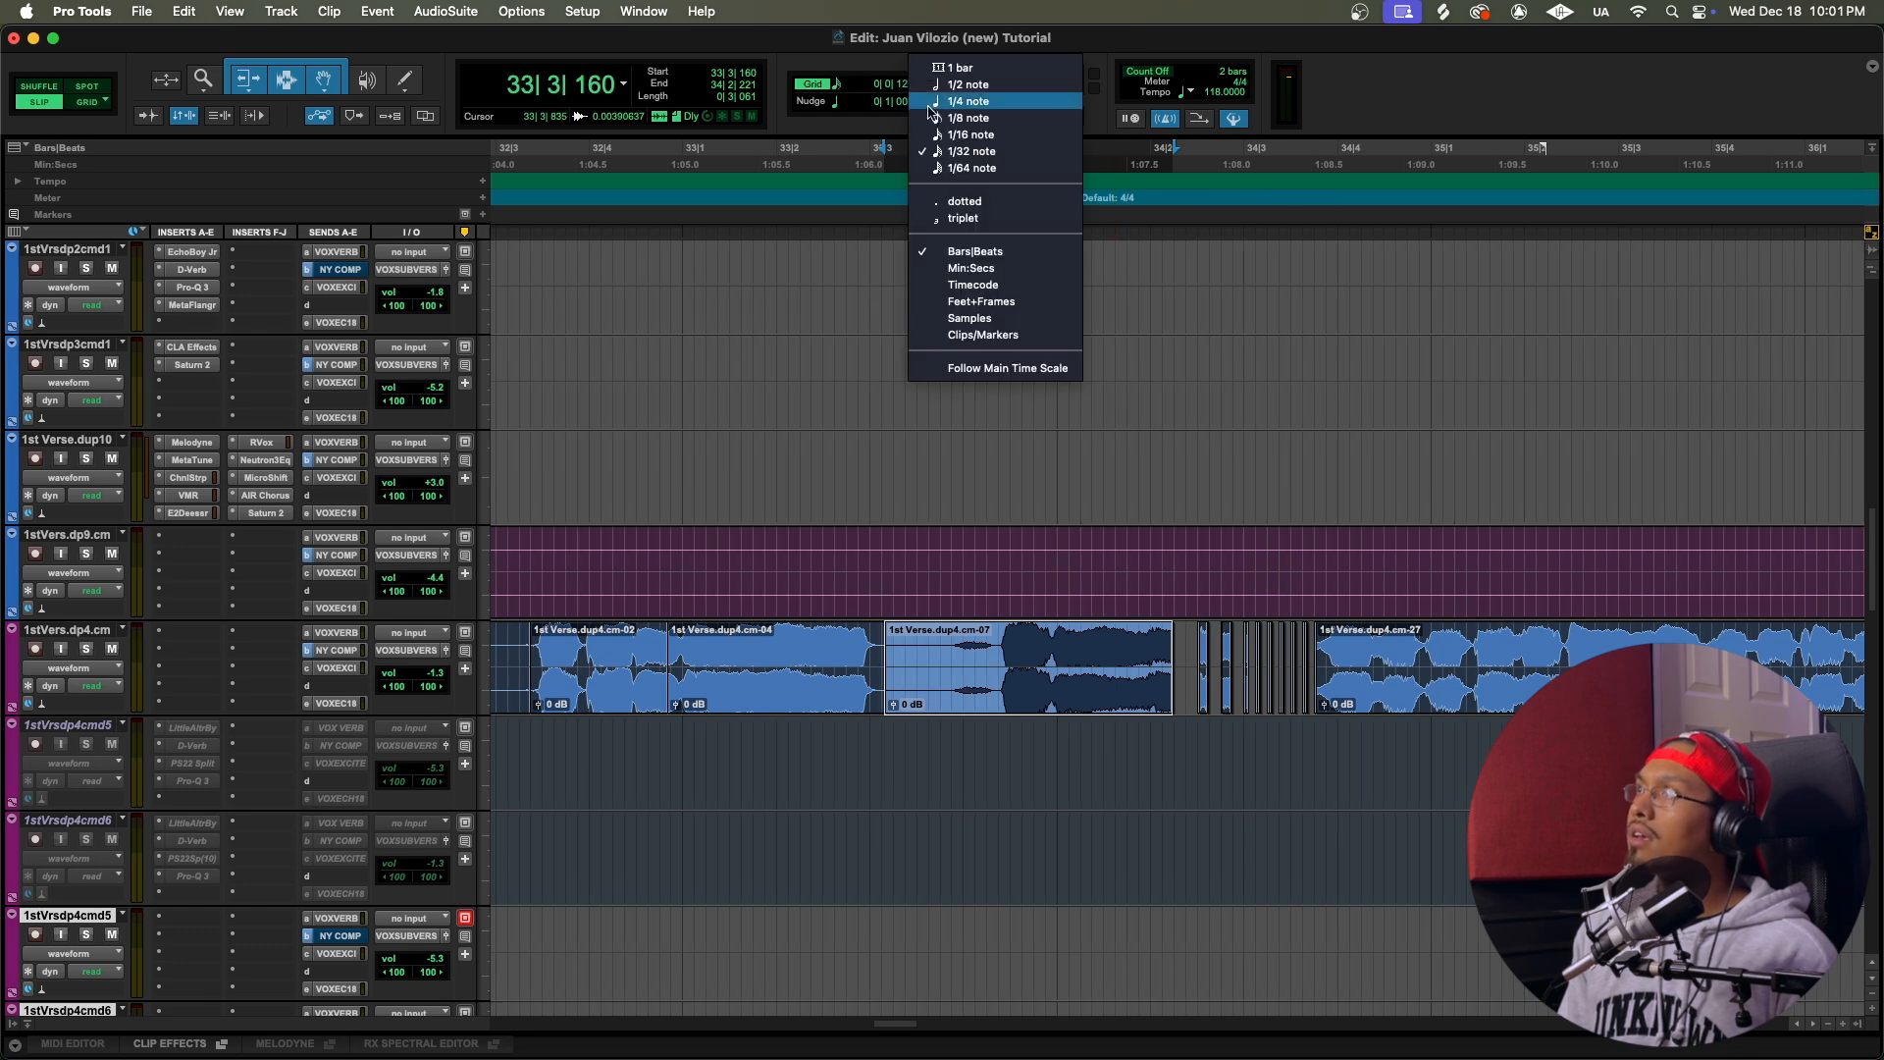
pyautogui.click(950, 165)
pyautogui.scroll(6, 1292, 721)
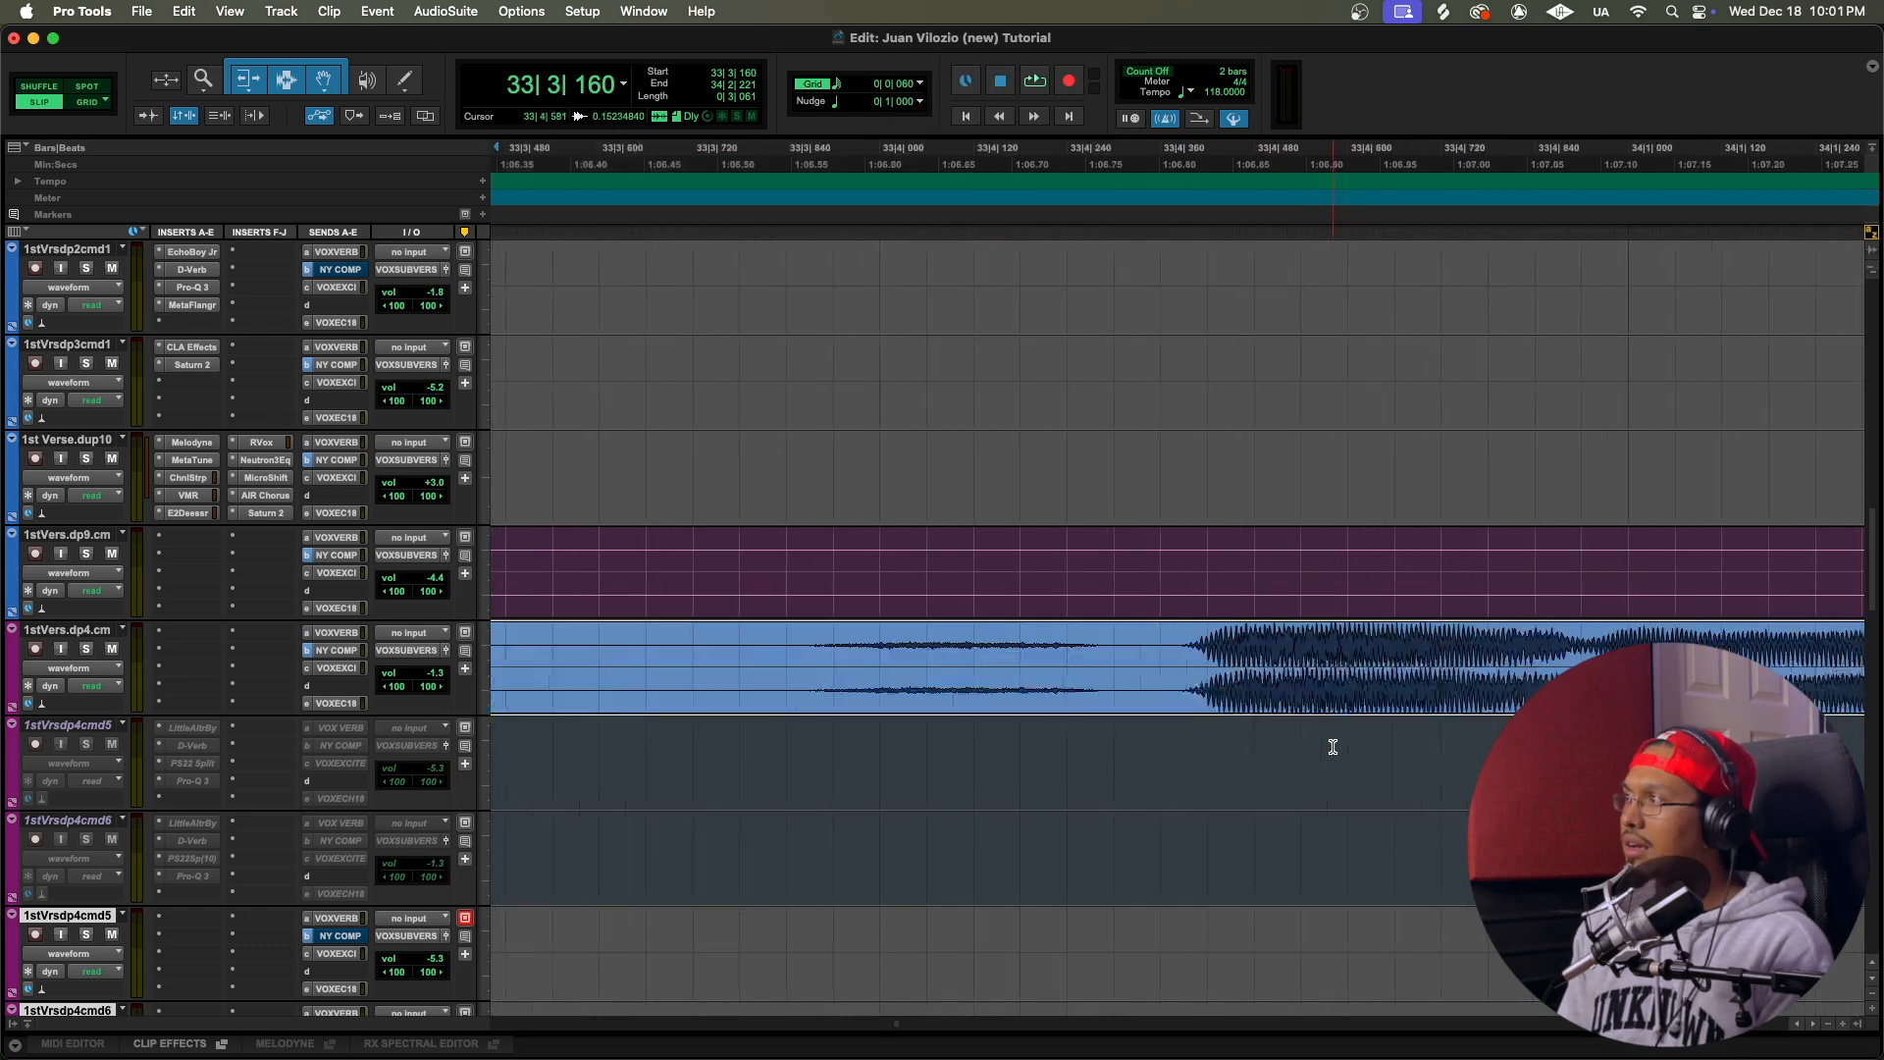
pyautogui.moveTo(928, 643); pyautogui.dragTo(1039, 644)
pyautogui.hscroll(5, 1112, 647)
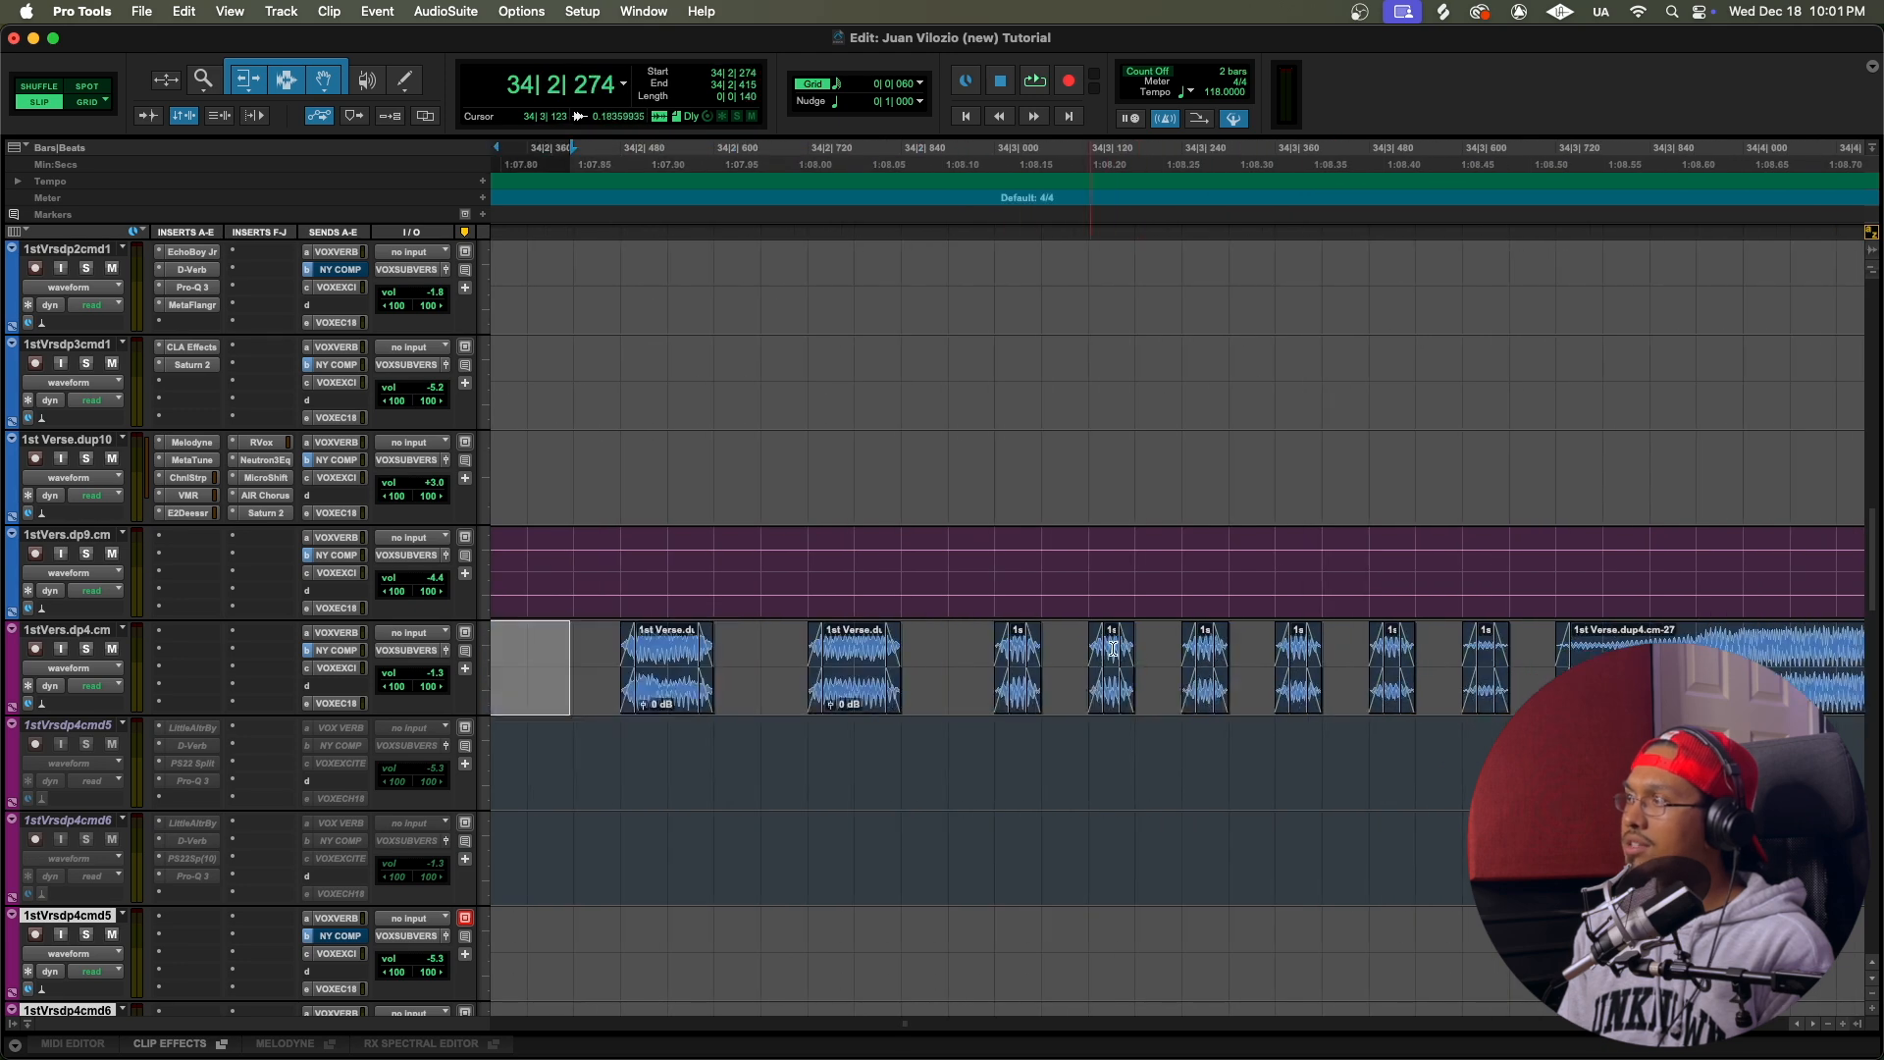
# Step: Play the chopped vocal from 34|1|103 and set the grid to 1/4 note
pyautogui.press('r')
pyautogui.press('r')
pyautogui.press('r')
pyautogui.click(976, 175)
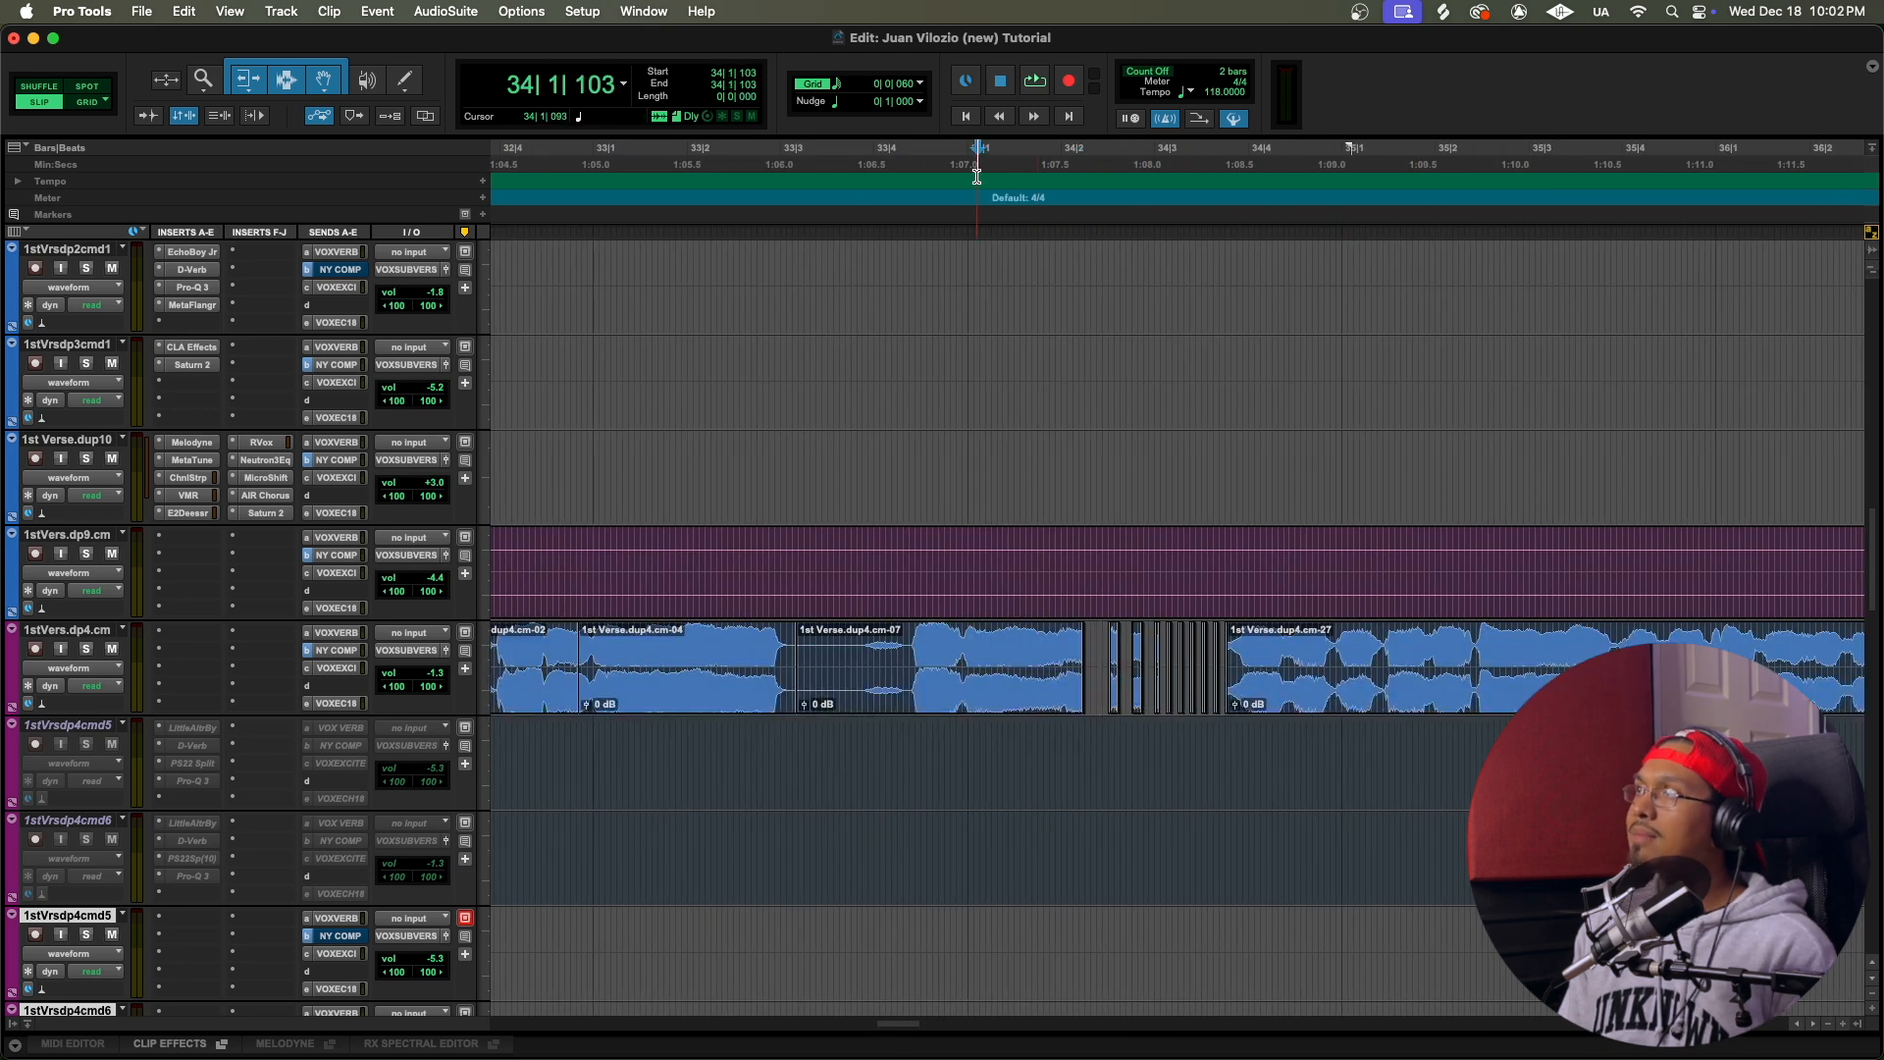
pyautogui.press('space')
pyautogui.click(919, 84)
pyautogui.click(964, 101)
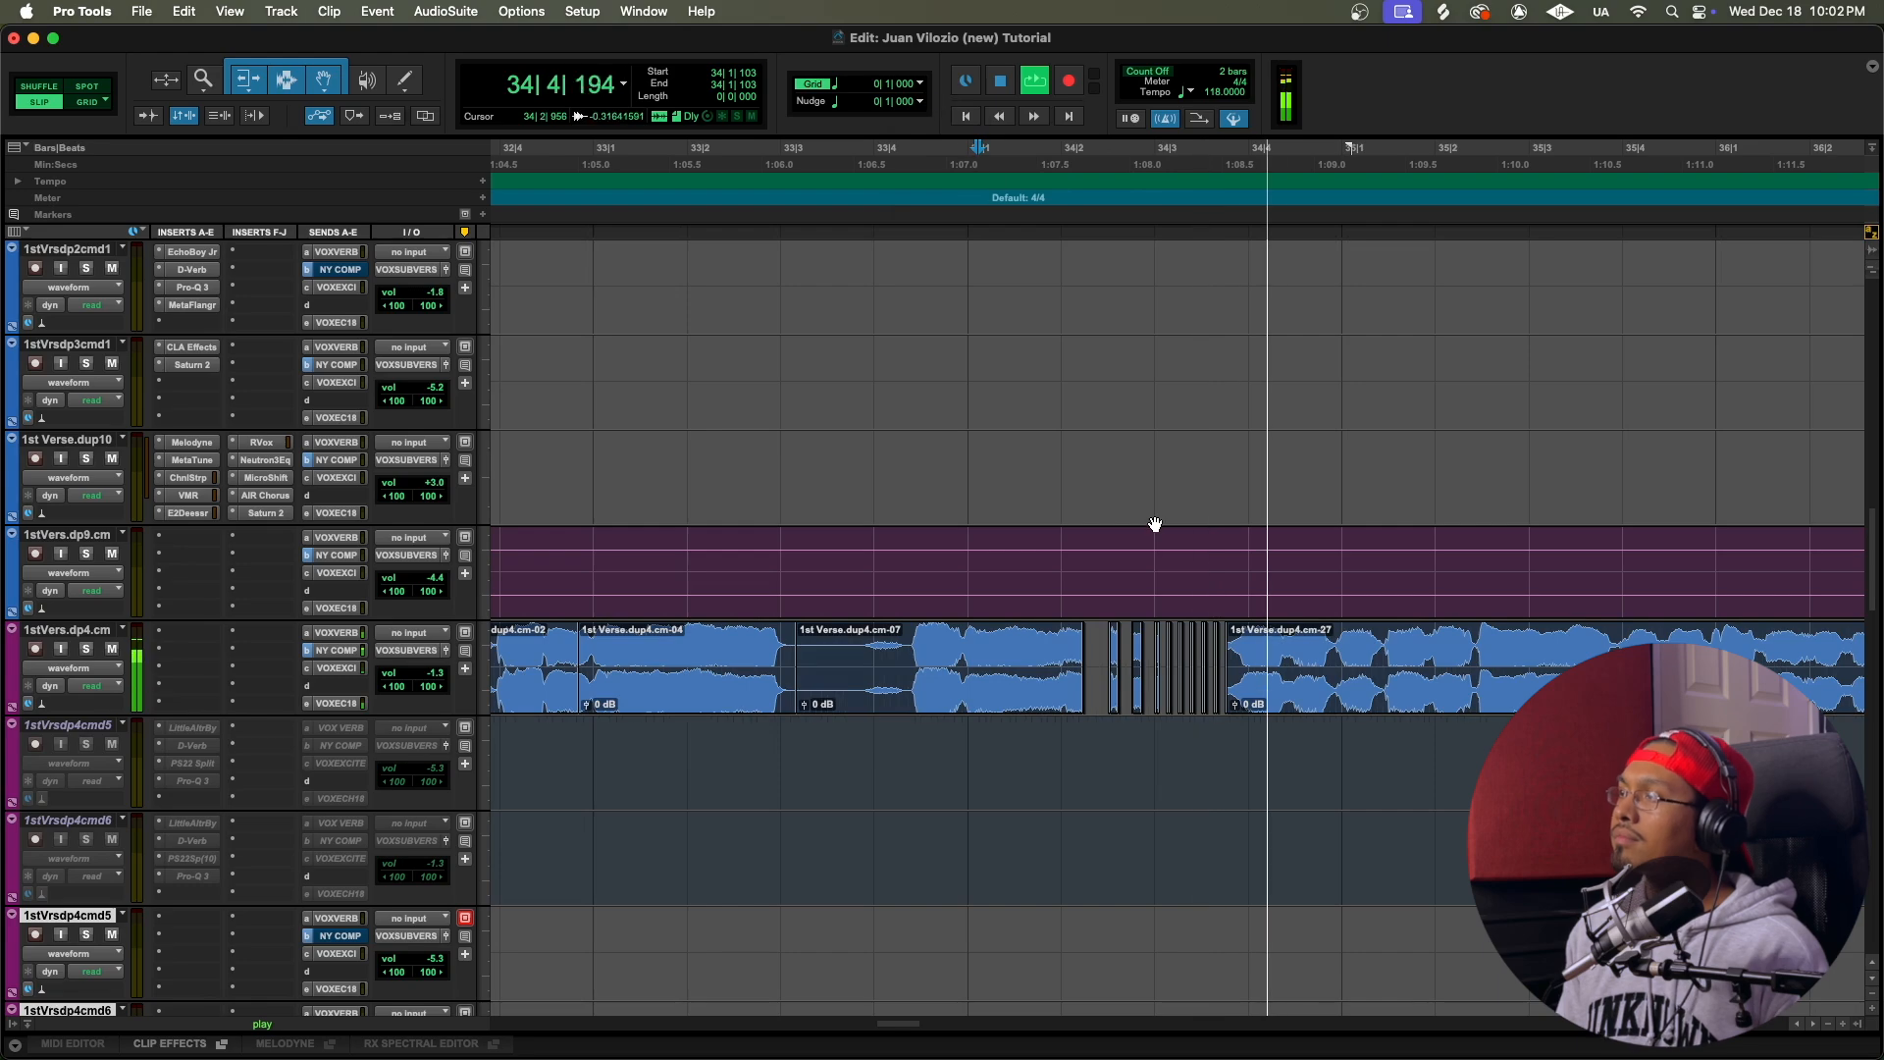
# Step: Follow the playback past bar 37 across the vocal, Beat and UnderwatrRpBt tracks, and stop it
pyautogui.press('r')
pyautogui.press('r')
pyautogui.press('r')
pyautogui.press('r')
pyautogui.press('t')
pyautogui.press('t')
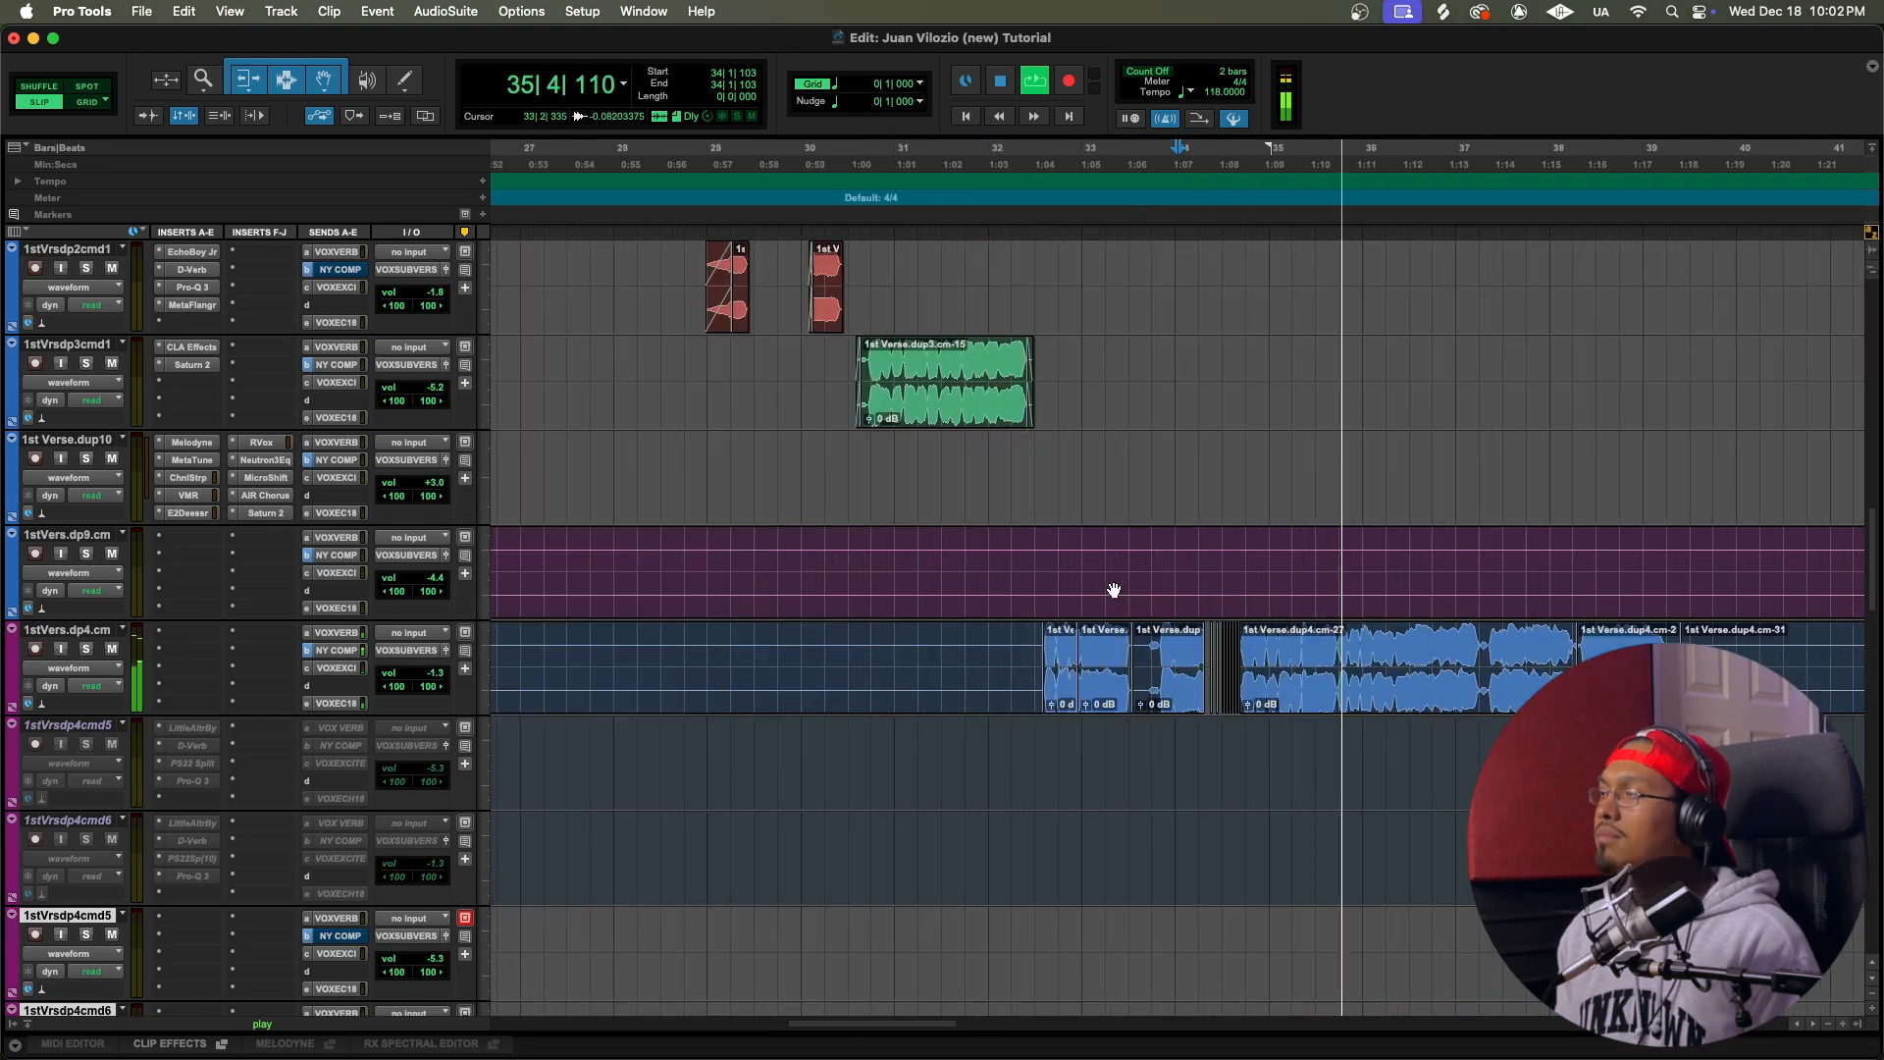
pyautogui.hscroll(5, 1115, 591)
pyautogui.scroll(7, 1114, 590)
pyautogui.scroll(15, 1114, 590)
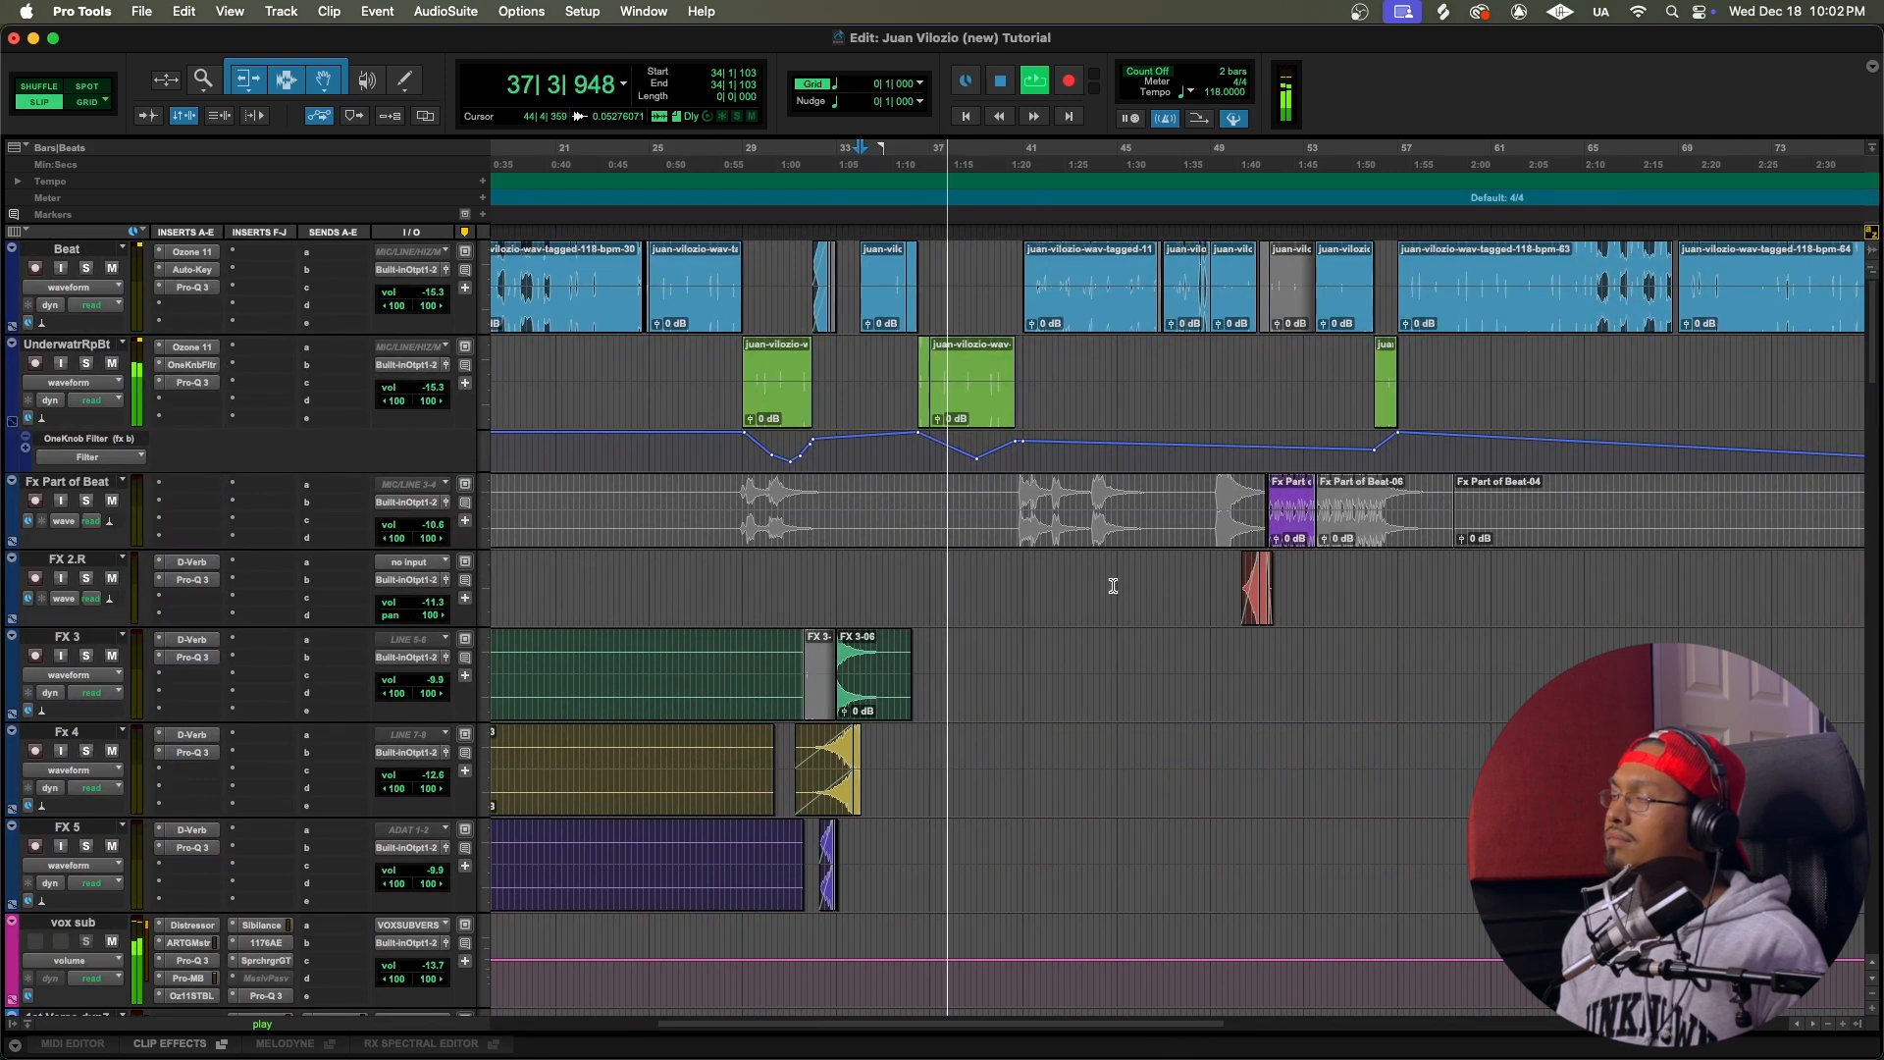
pyautogui.press('space')
# Step: Find the layered vocal clips on the 1stVers.dp4.cm and 1stVrsdp4cmd tracks around bar 92 and place the playback start at 92|1|731
pyautogui.hscroll(10, 1114, 586)
pyautogui.scroll(-15, 1113, 586)
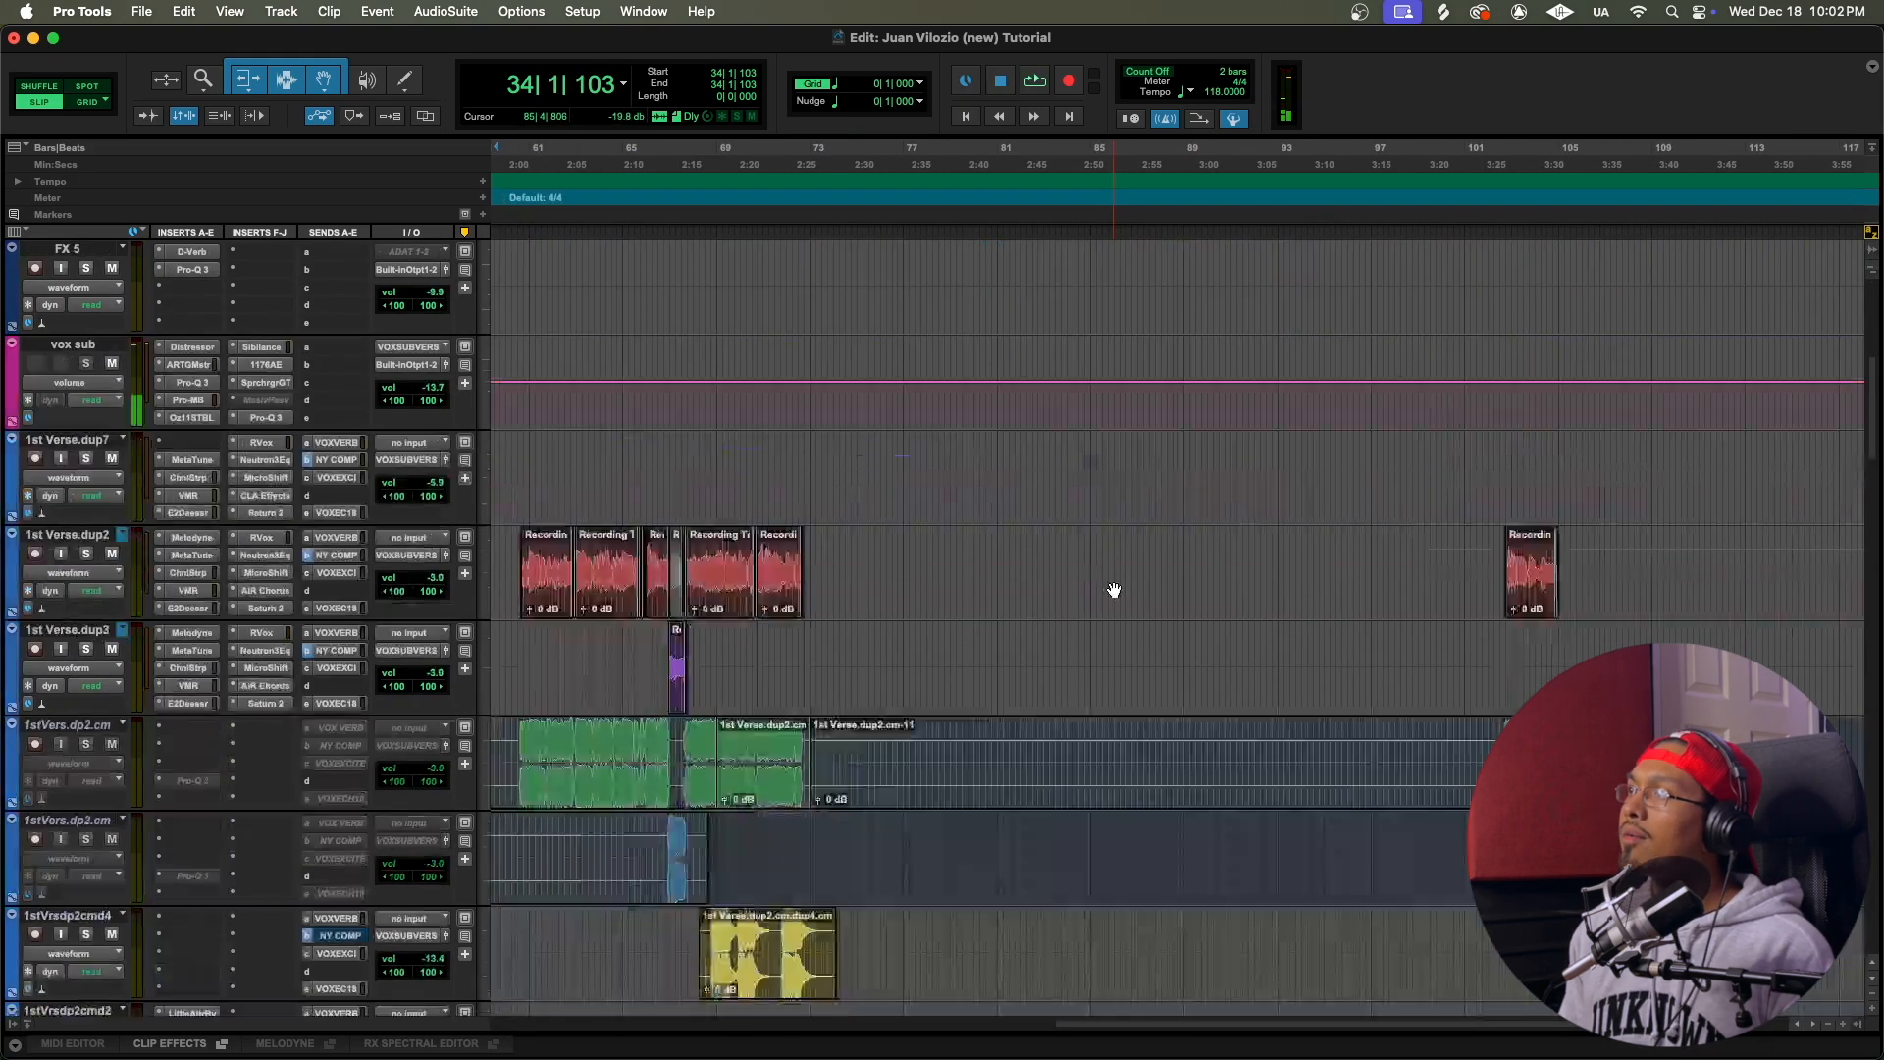
pyautogui.hscroll(5, 1113, 590)
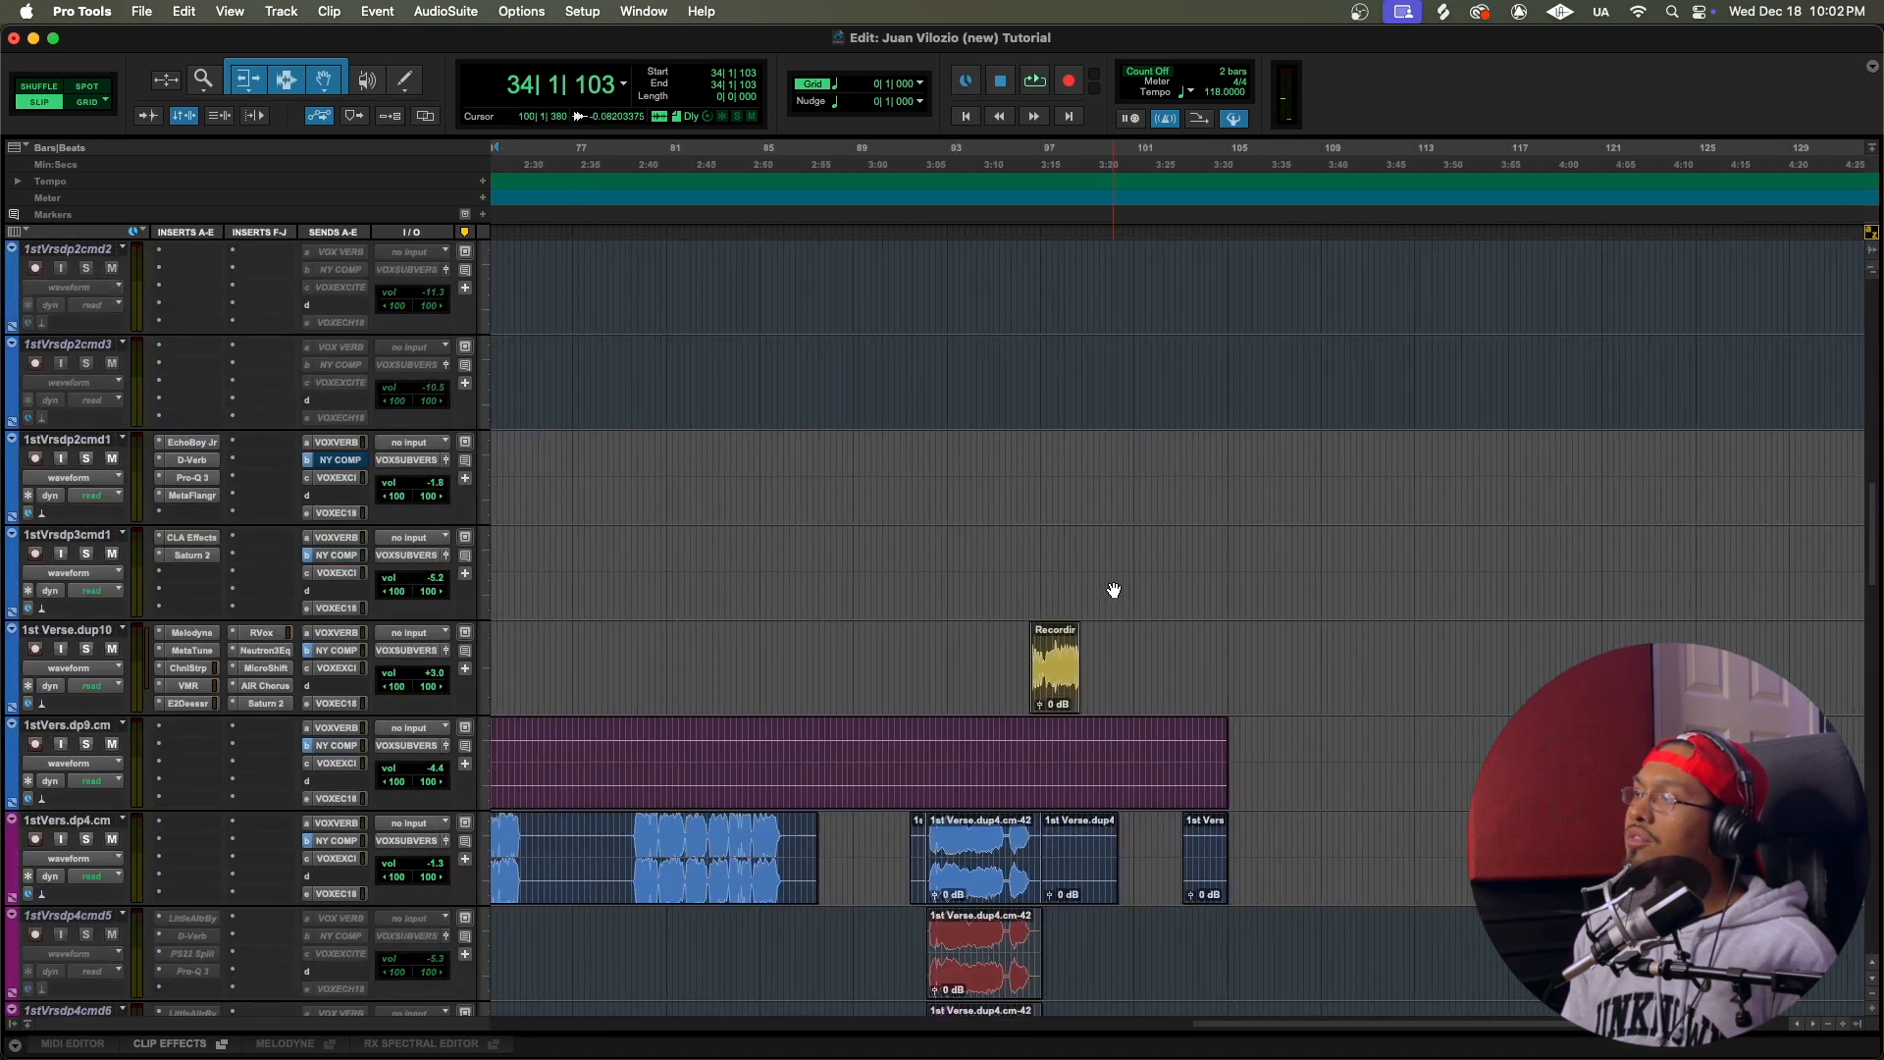
pyautogui.scroll(-4, 1113, 590)
pyautogui.click(933, 274)
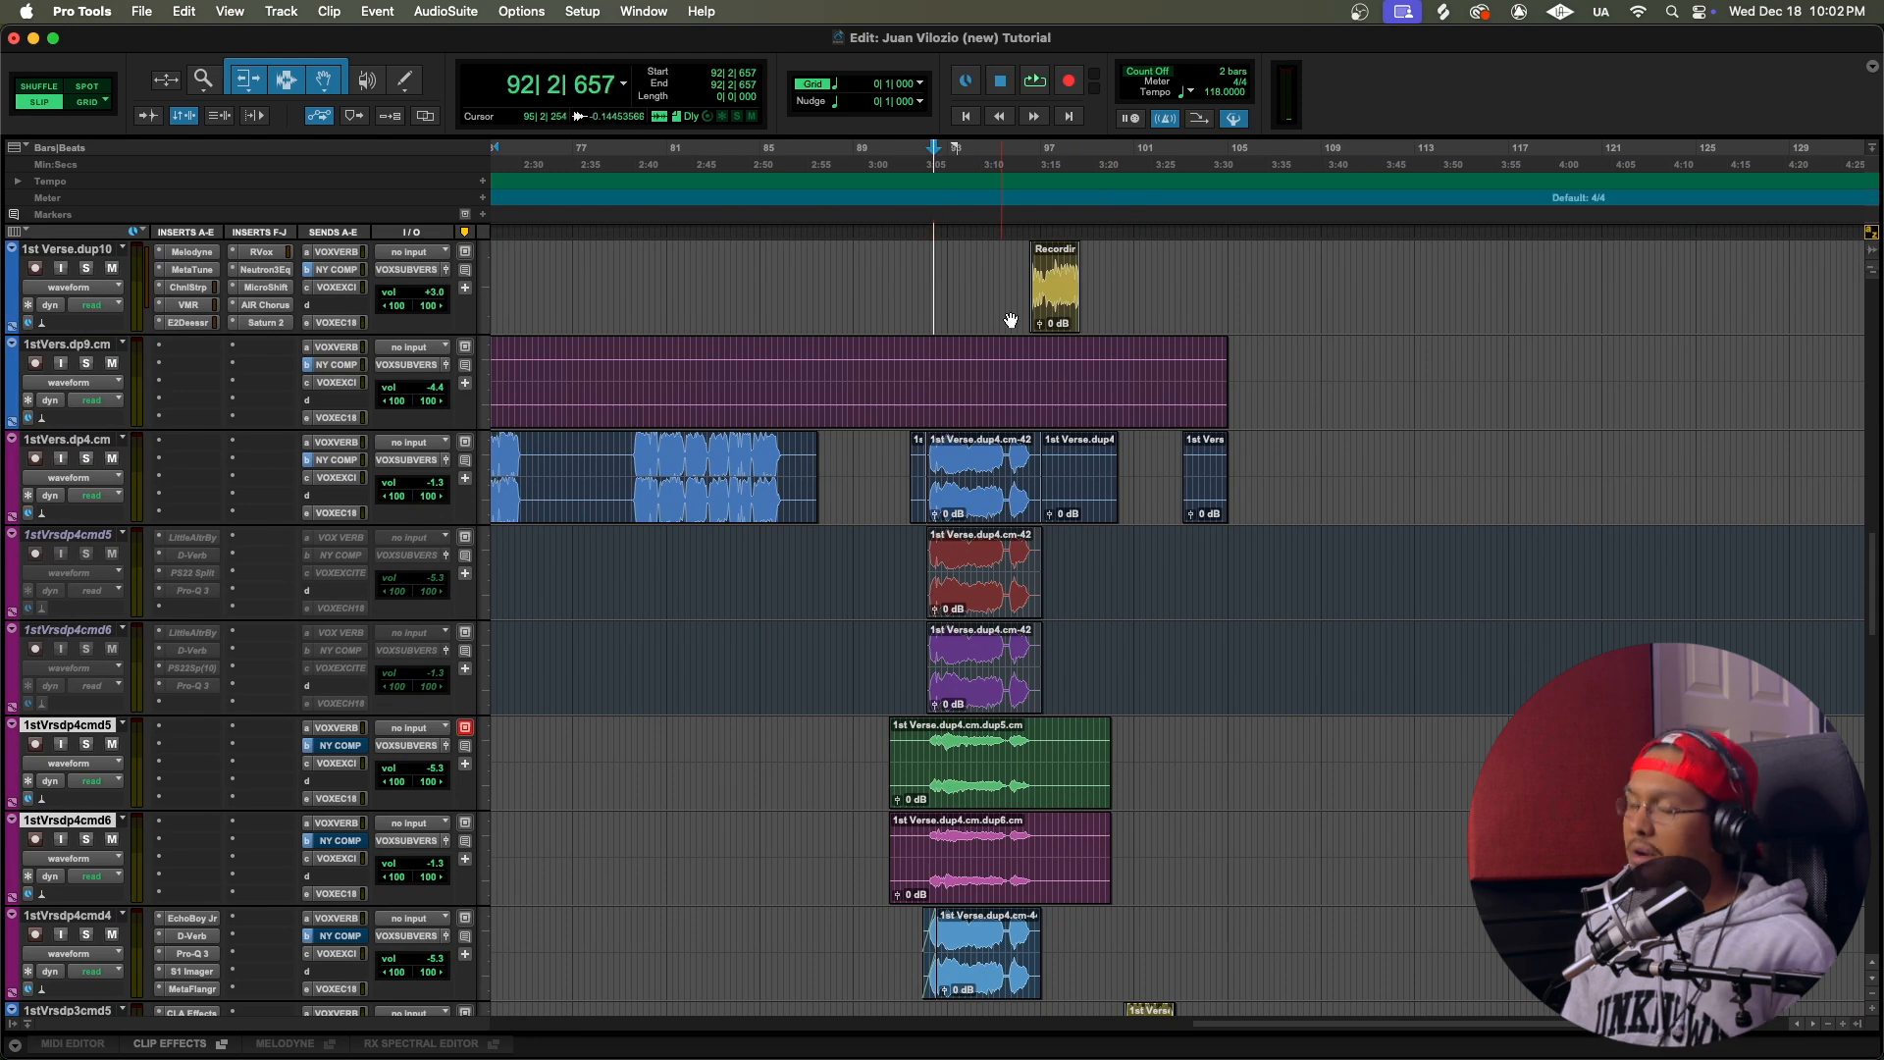
pyautogui.press('t')
pyautogui.press('t')
pyautogui.hscroll(6, 1008, 328)
pyautogui.hscroll(-2, 732, 300)
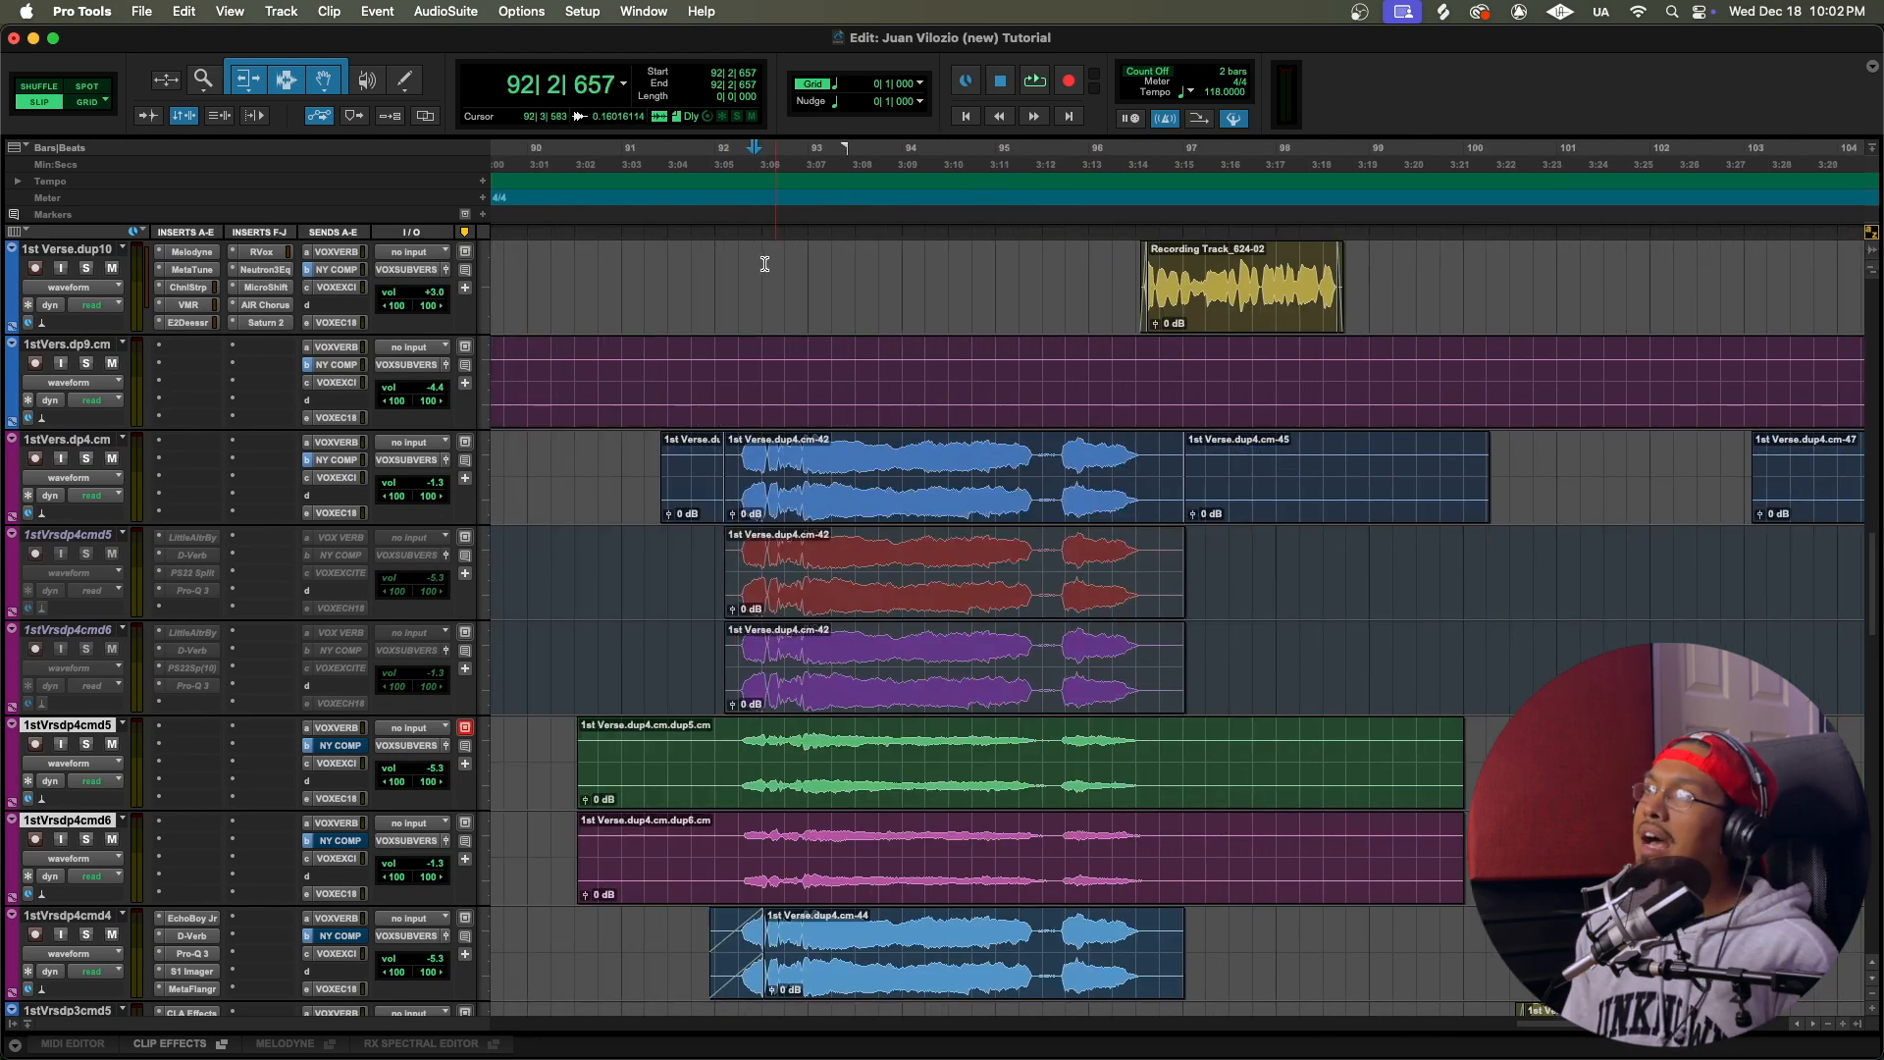
pyautogui.click(757, 263)
pyautogui.click(732, 260)
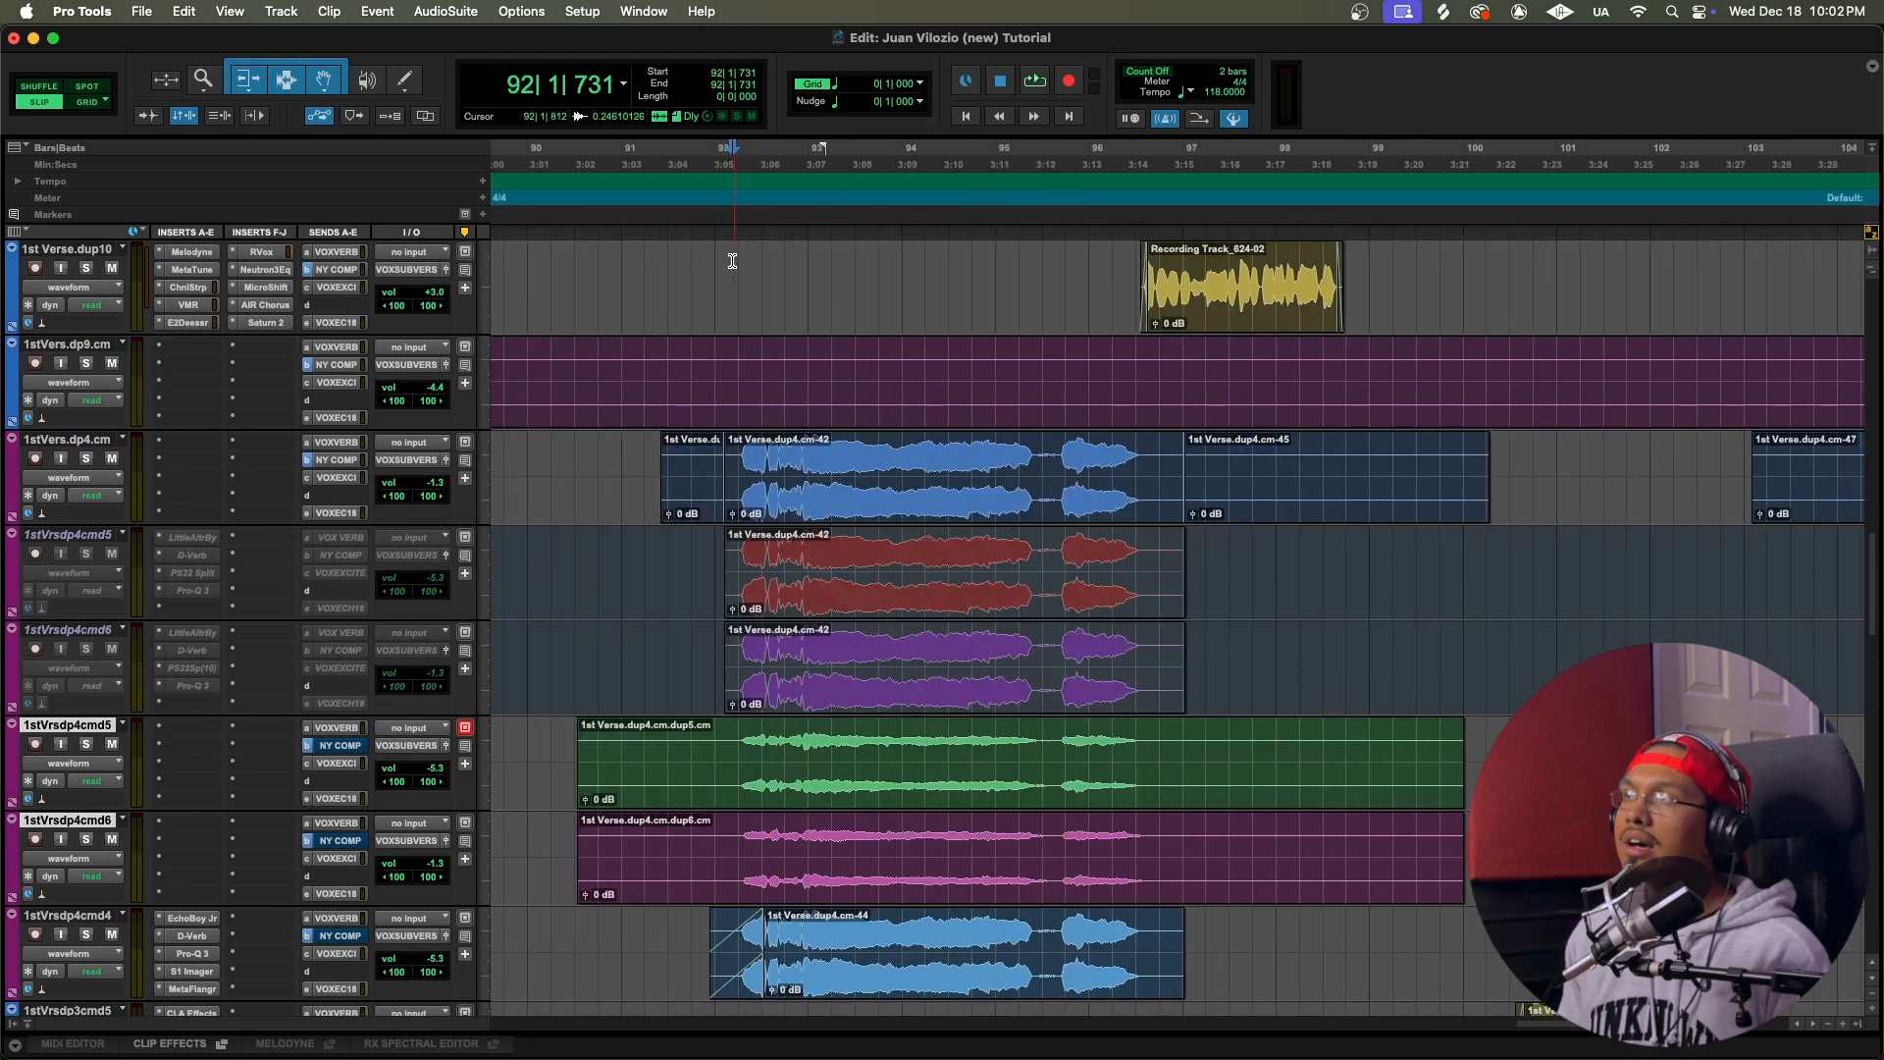
# Step: Play the layered vocal clips from 91|4|644, follow the playback past bar 96 to the 1st Verse.dup10 track, and stop it
pyautogui.click(708, 274)
pyautogui.press('space')
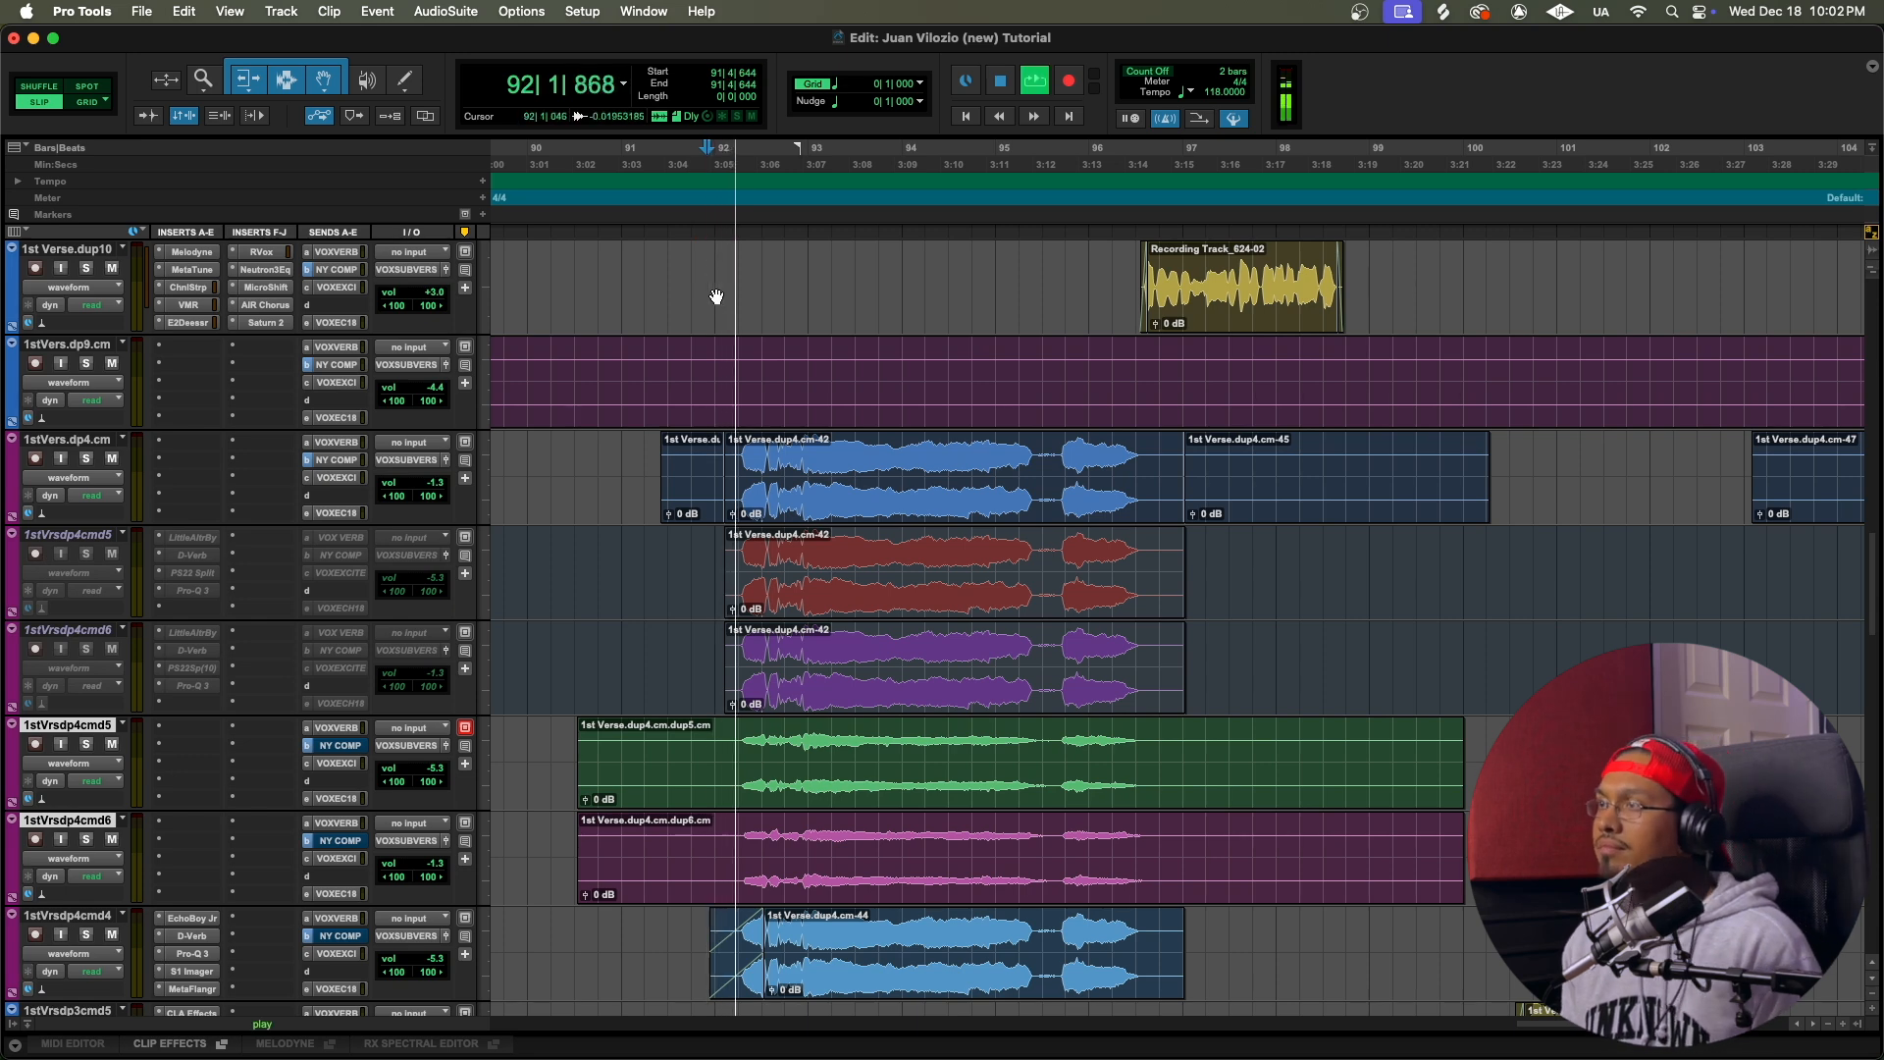
pyautogui.hscroll(3, 763, 439)
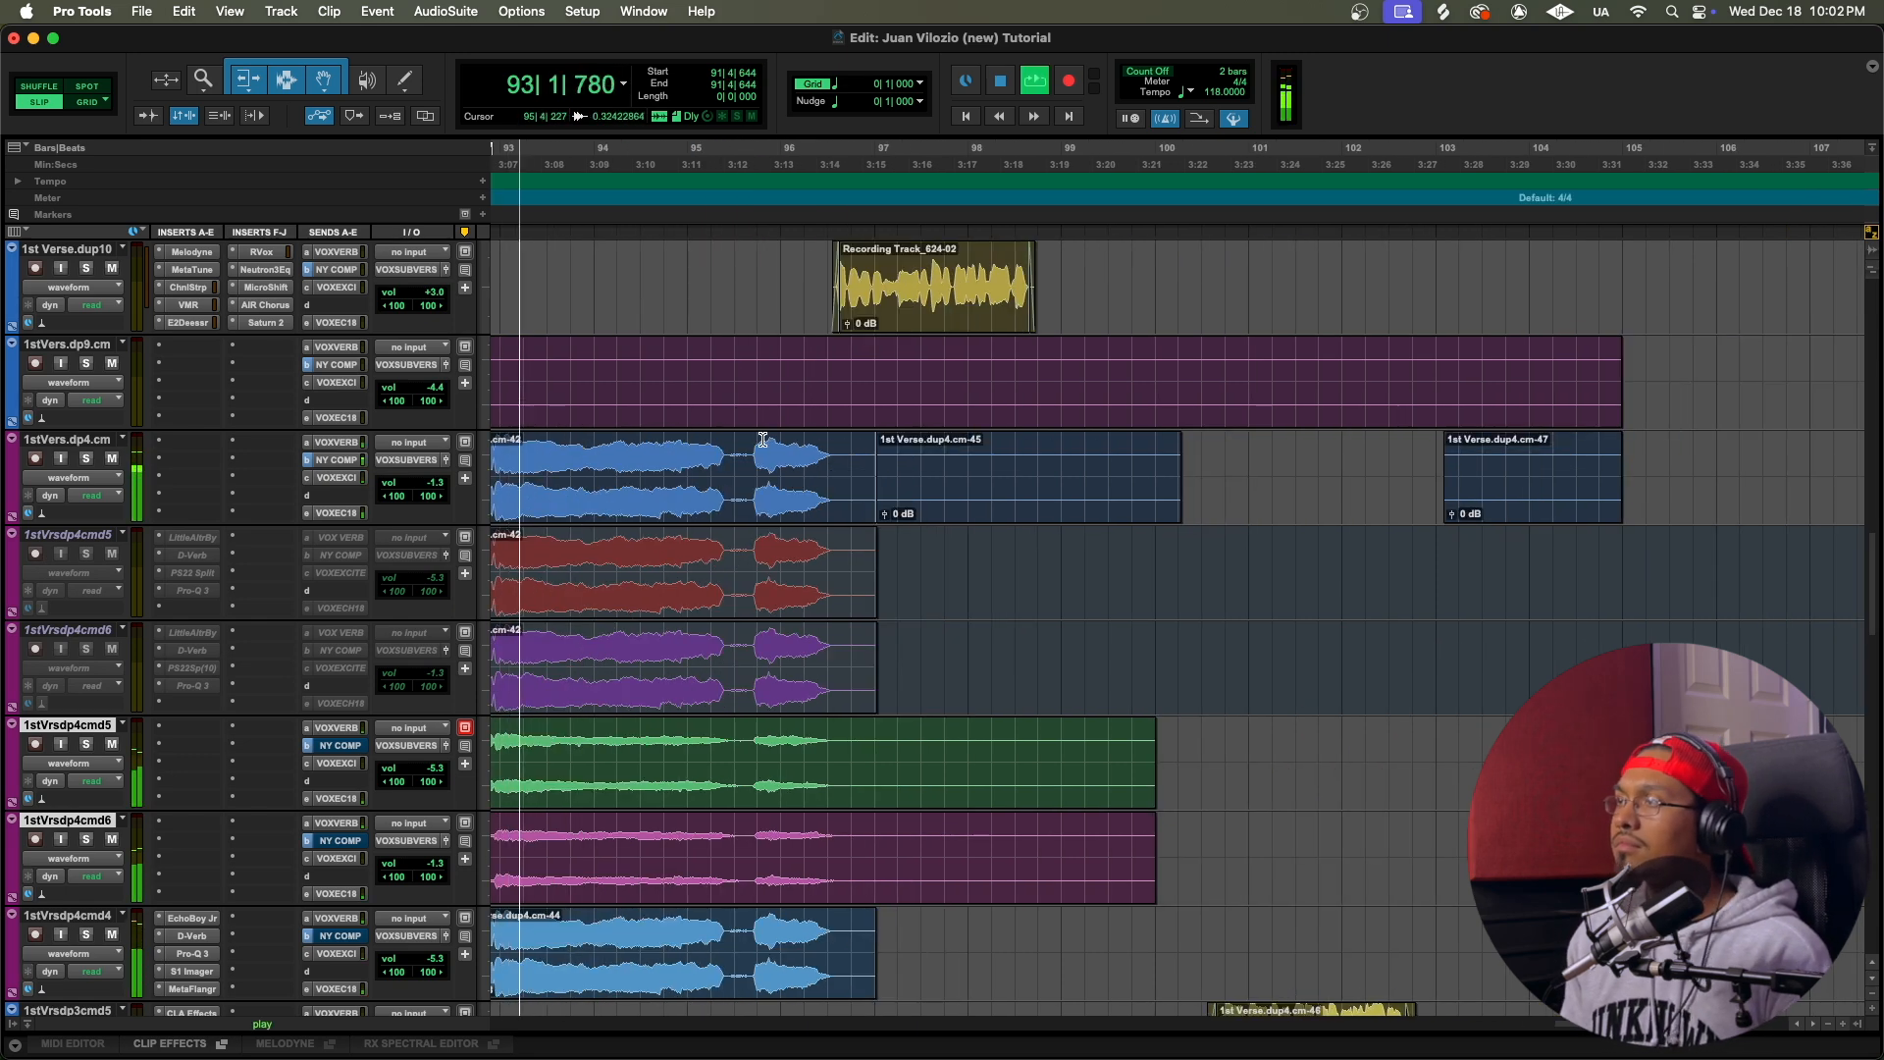
pyautogui.scroll(5, 762, 440)
pyautogui.hscroll(-3, 763, 440)
pyautogui.scroll(-4, 762, 440)
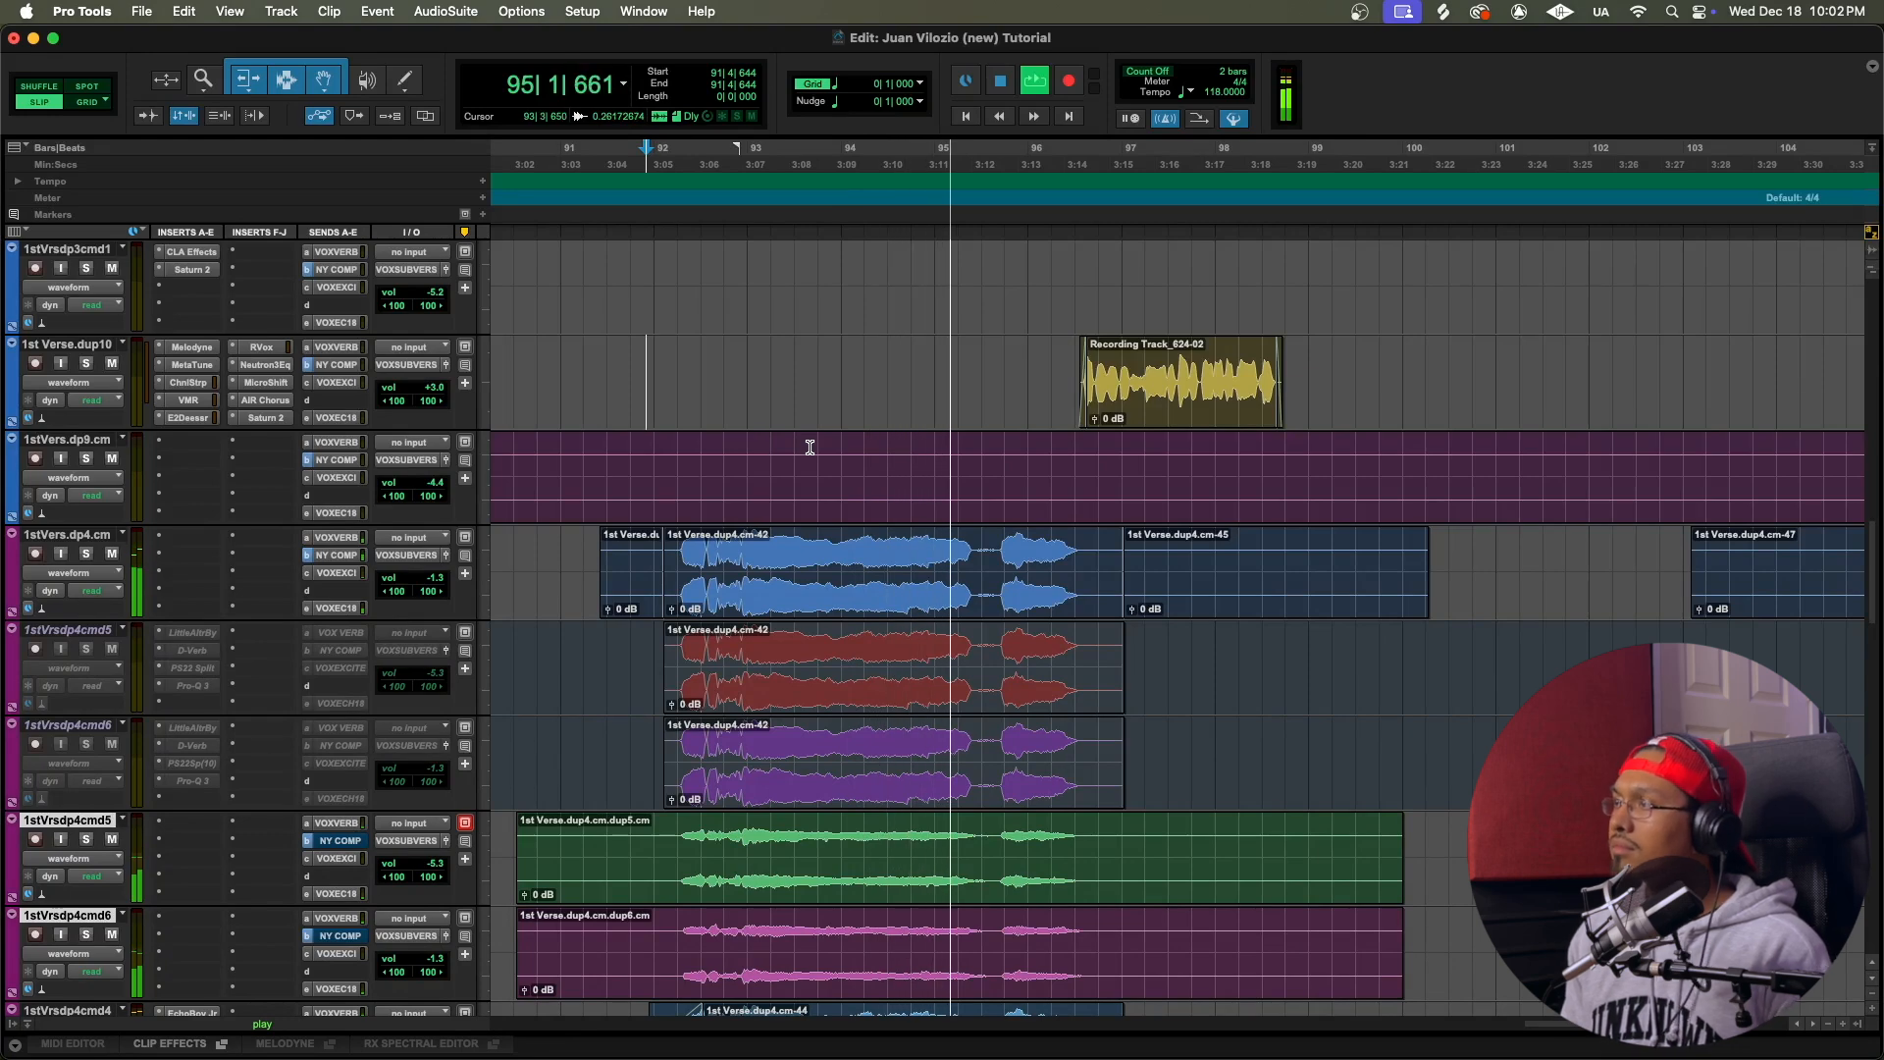
pyautogui.scroll(-3, 809, 447)
pyautogui.scroll(4, 802, 446)
pyautogui.hscroll(3, 802, 446)
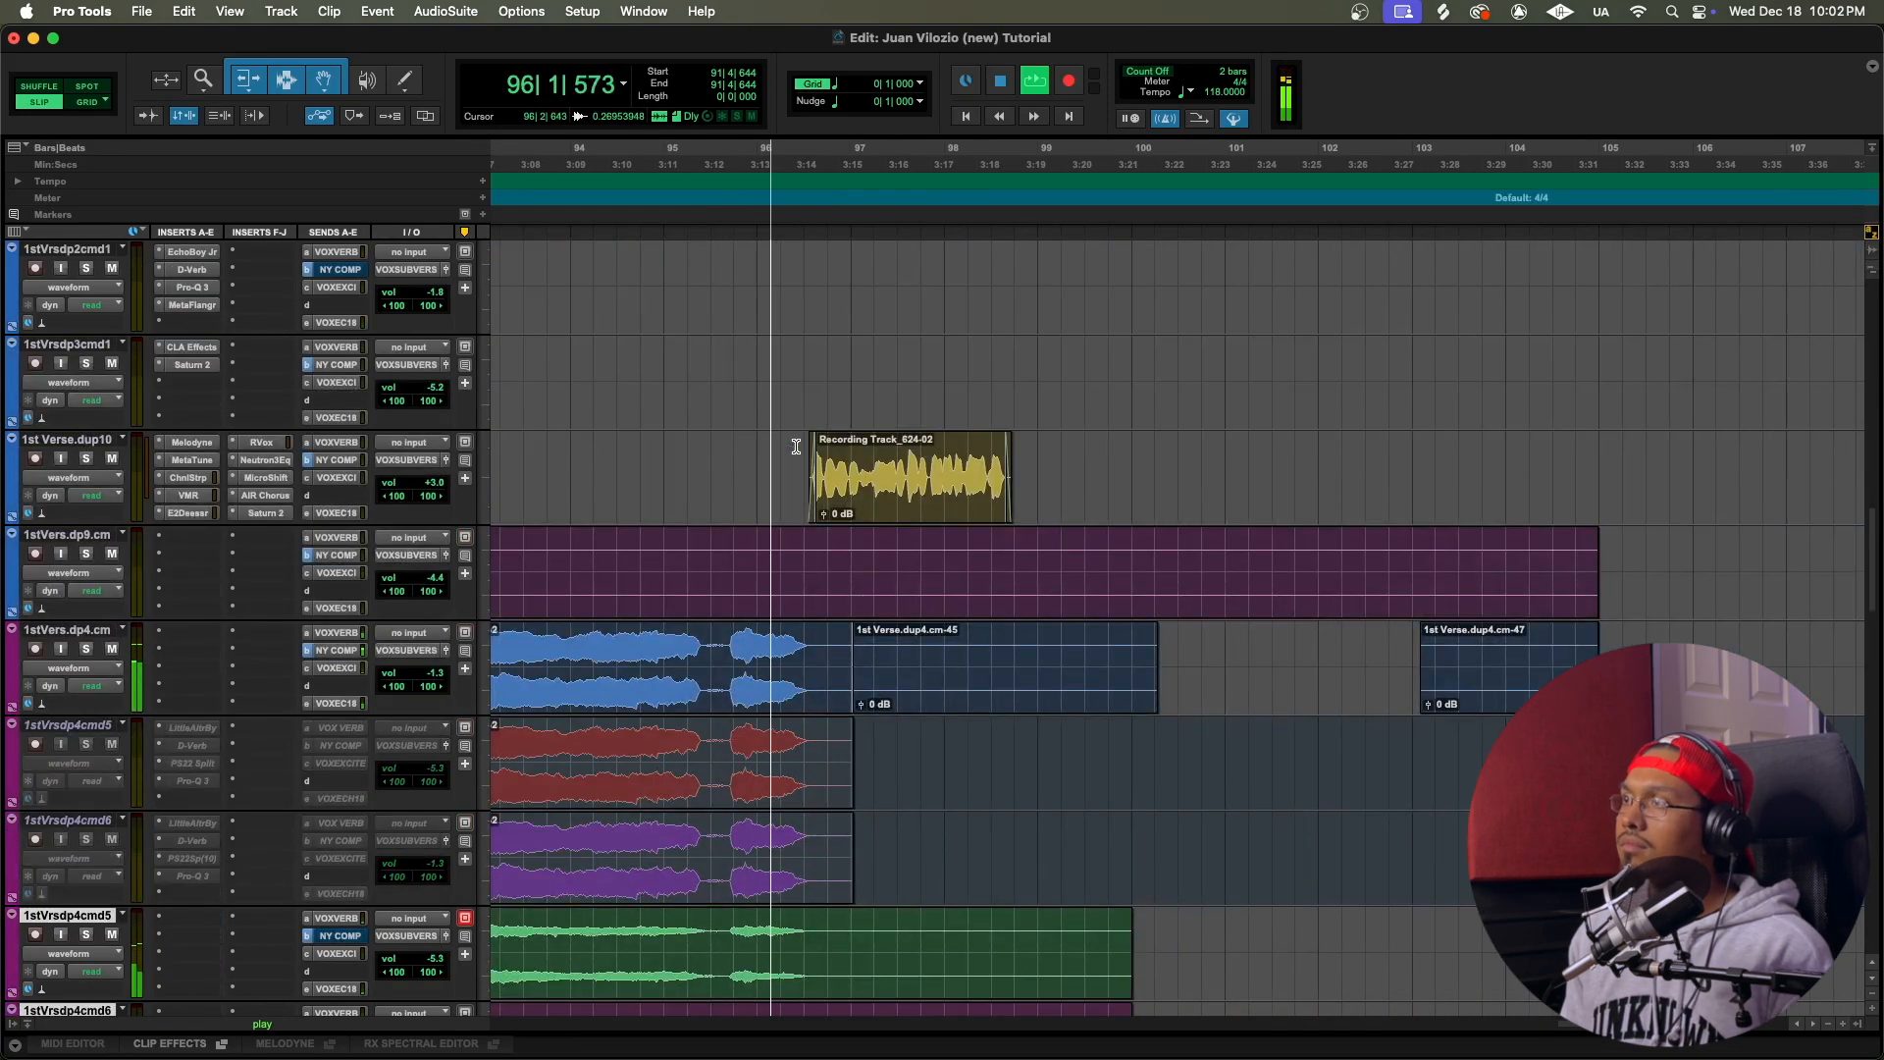
pyautogui.press('space')
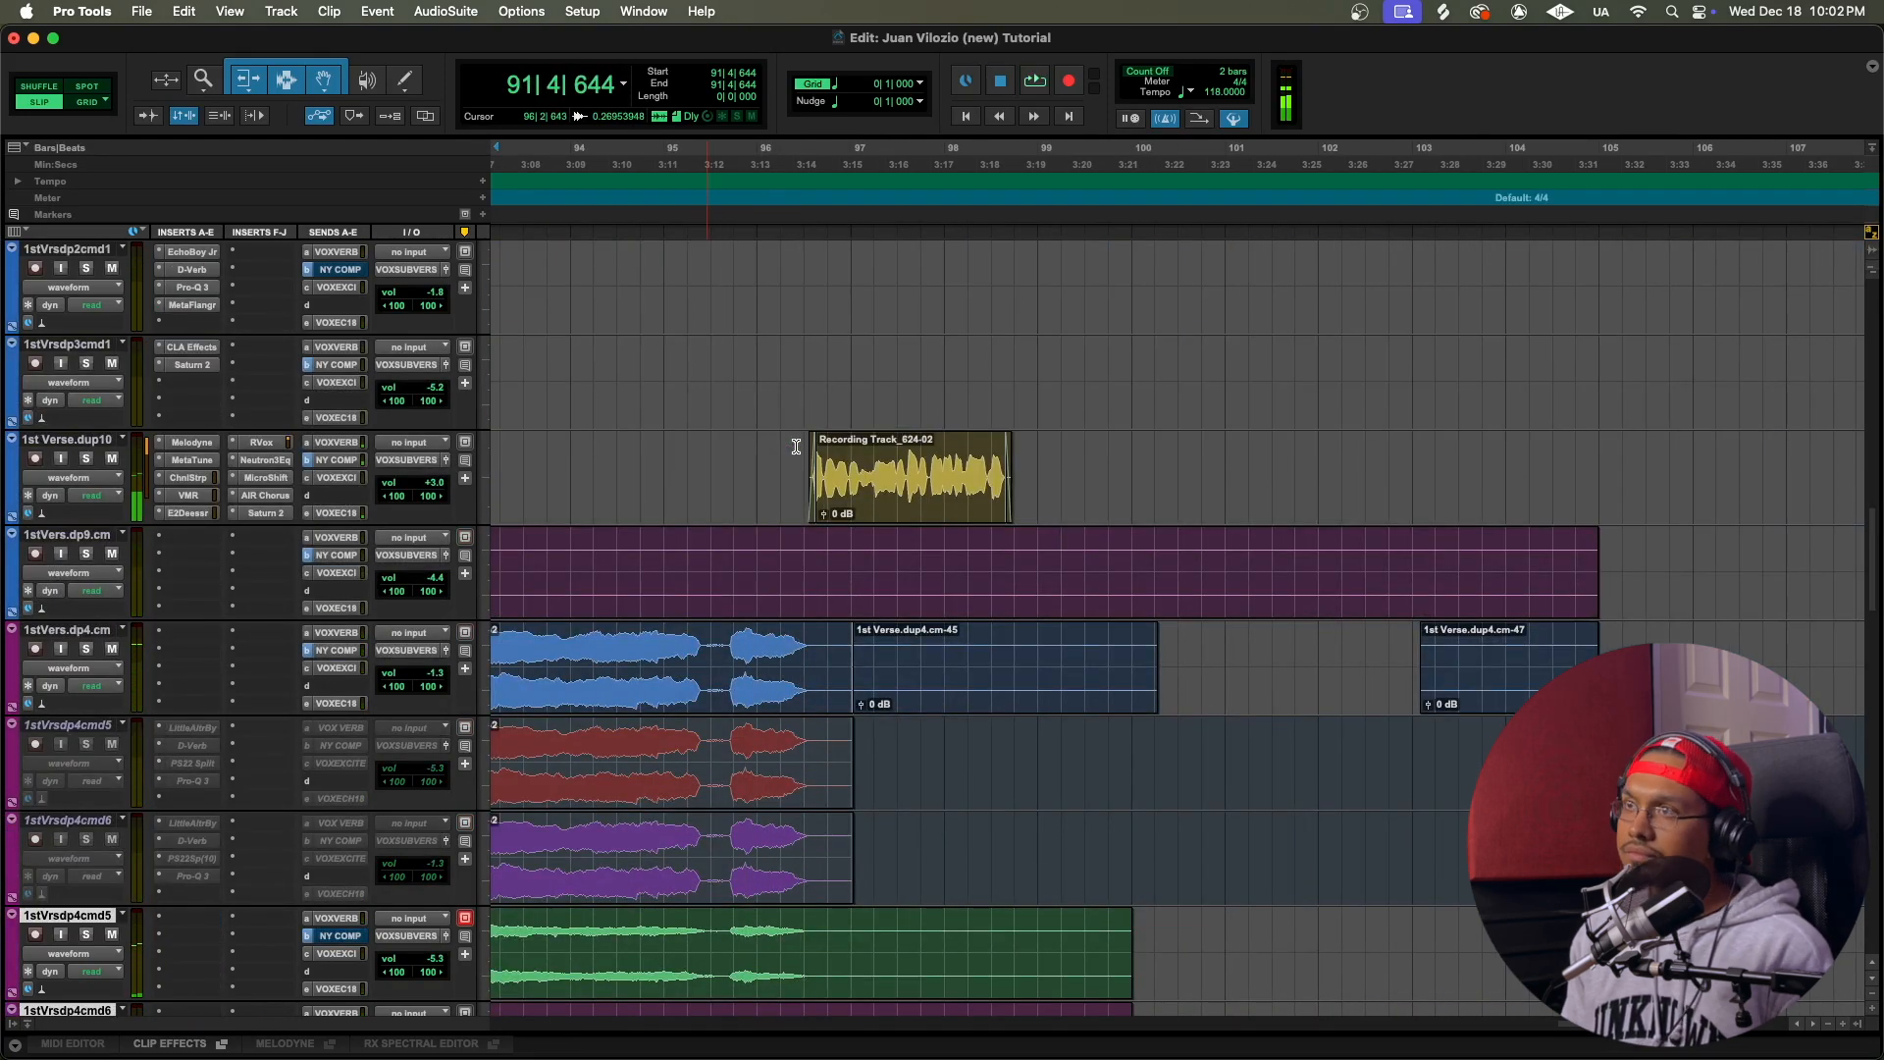
# Step: Open the Saturn 2 insert on 1st Verse.dup10 and place the playback start at 96|2|562, just before that track's clip
pyautogui.click(263, 513)
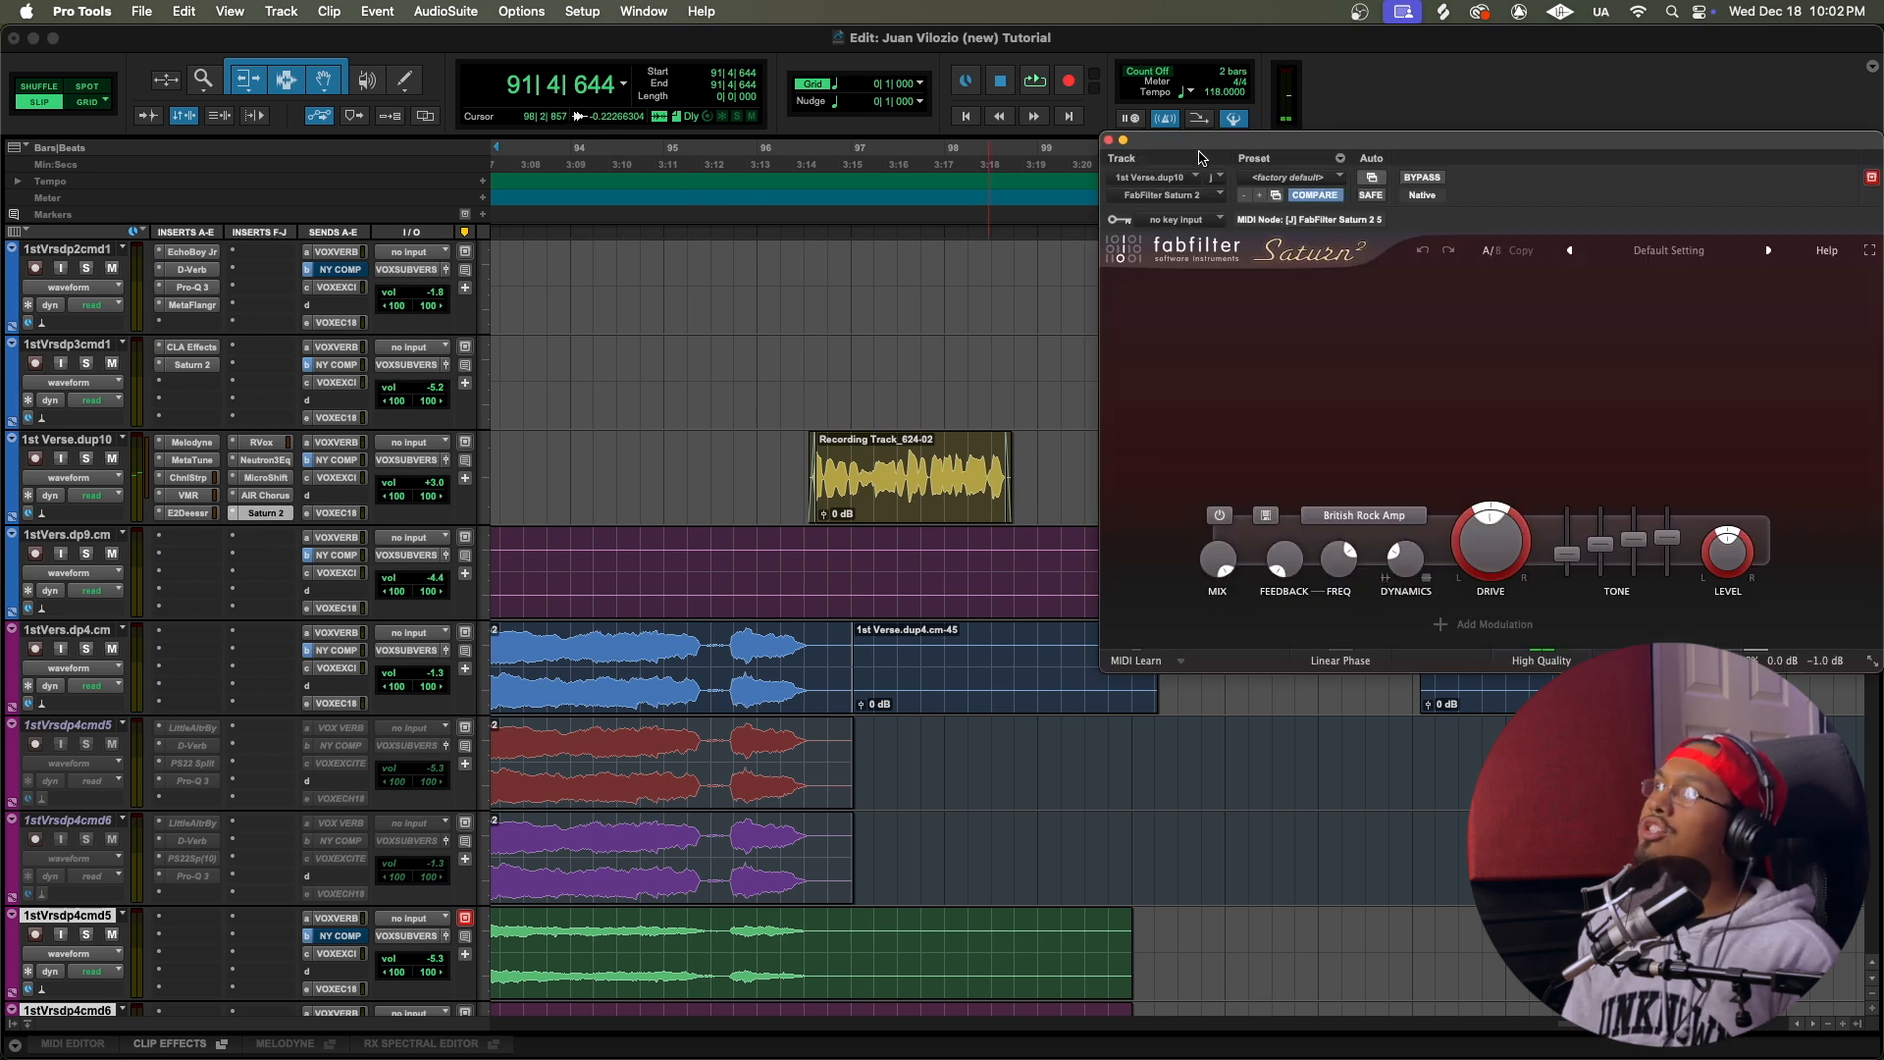
pyautogui.moveTo(1199, 157); pyautogui.dragTo(1155, 118)
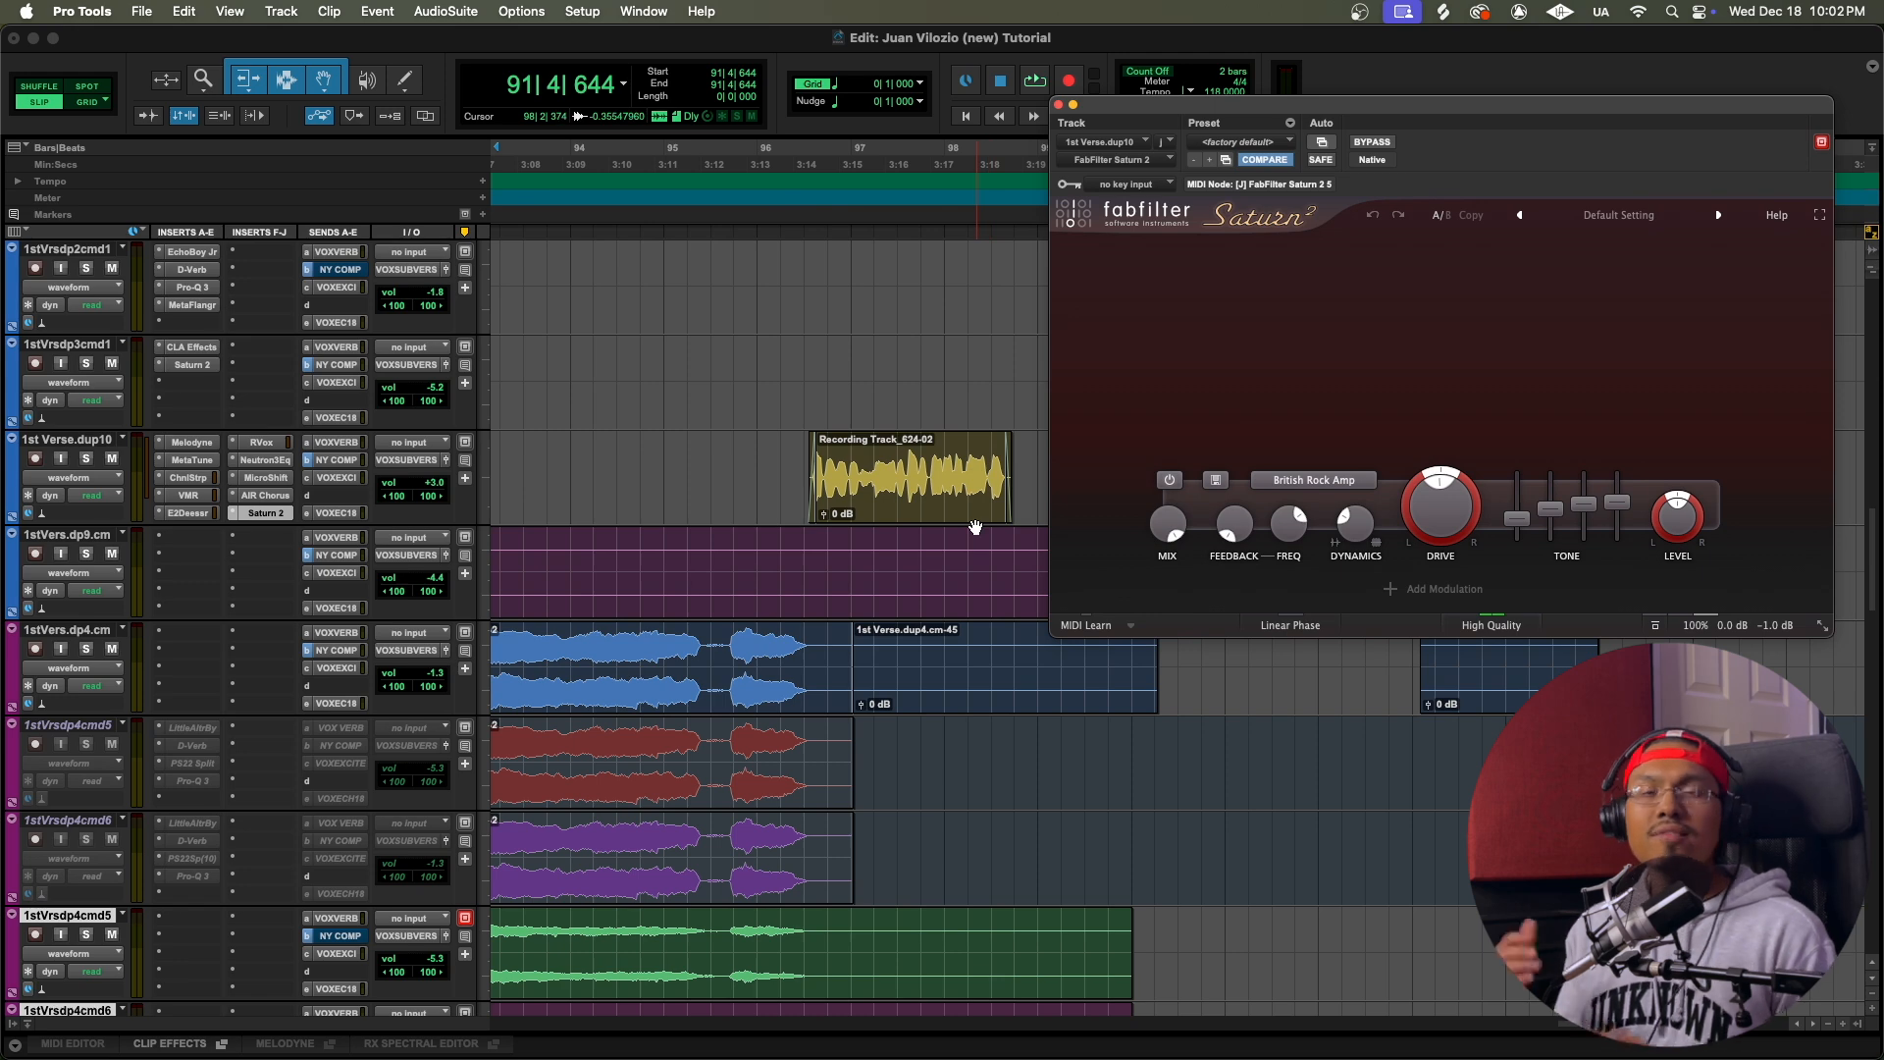
pyautogui.scroll(5, 974, 527)
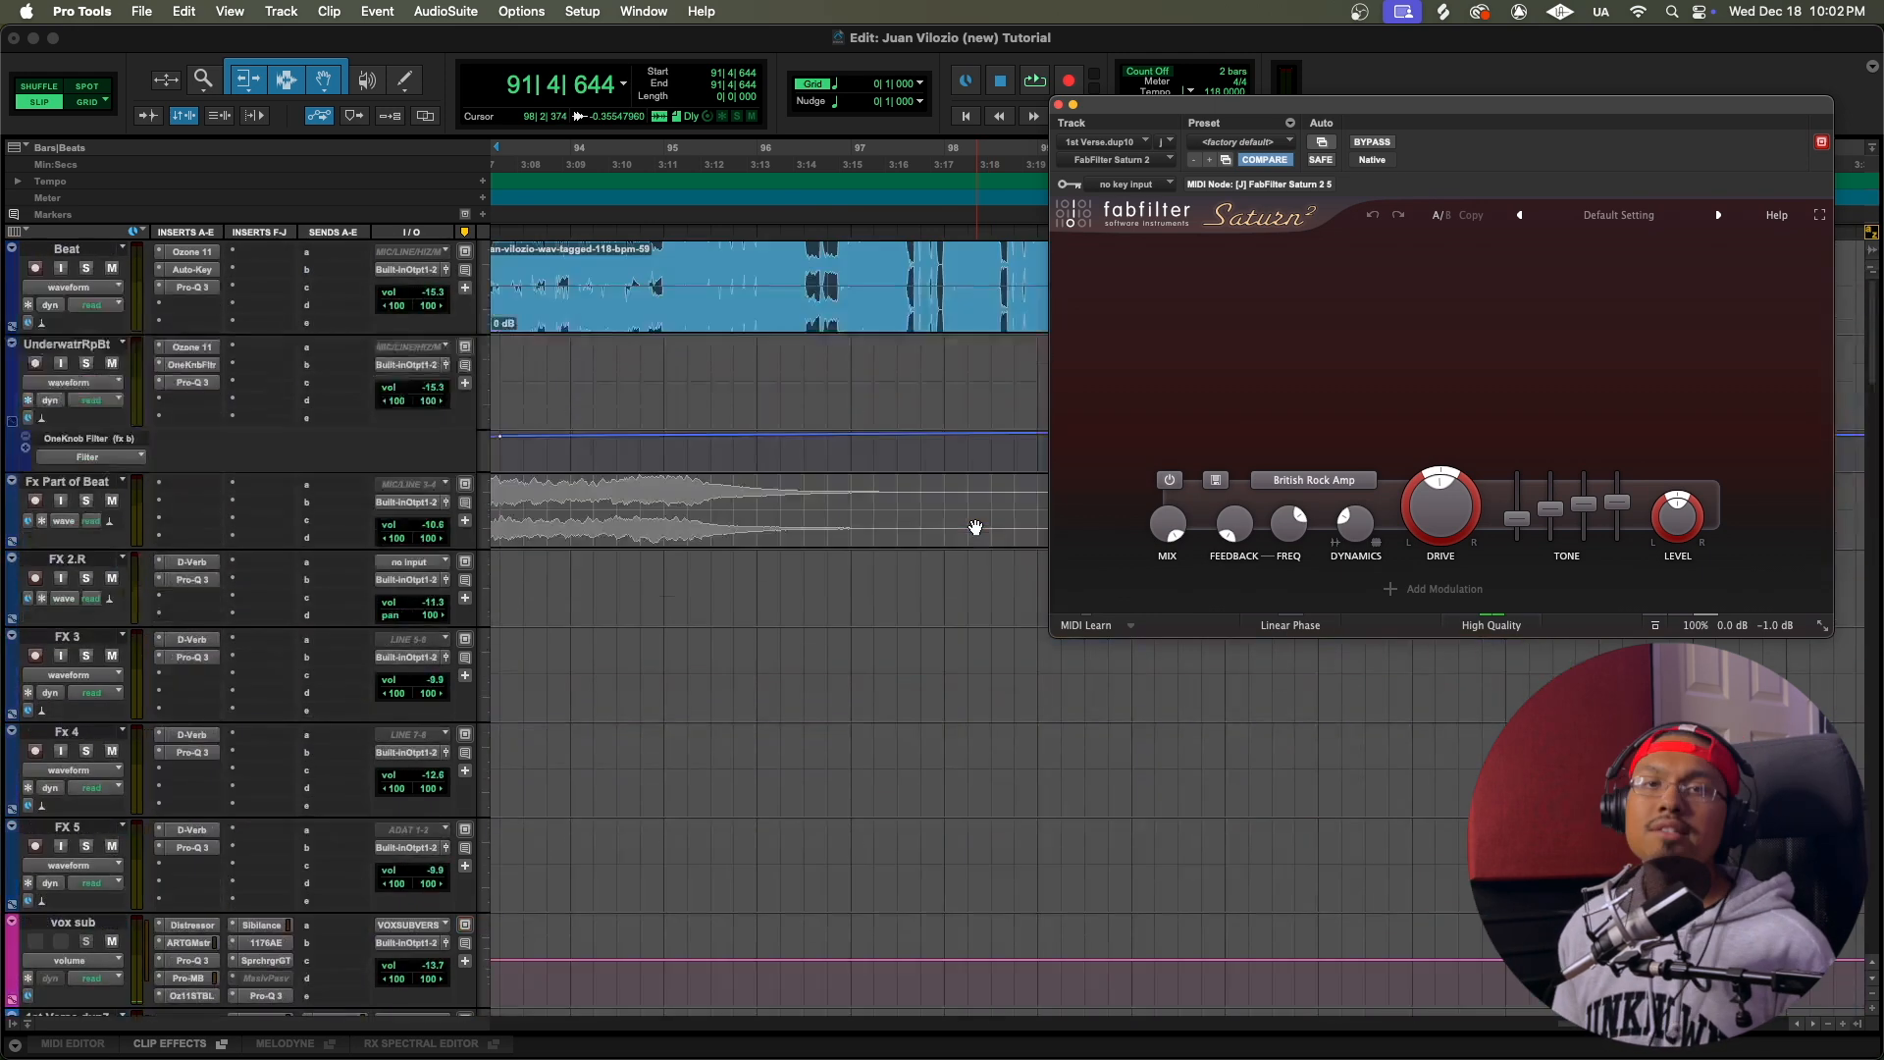
pyautogui.scroll(-4, 1223, 820)
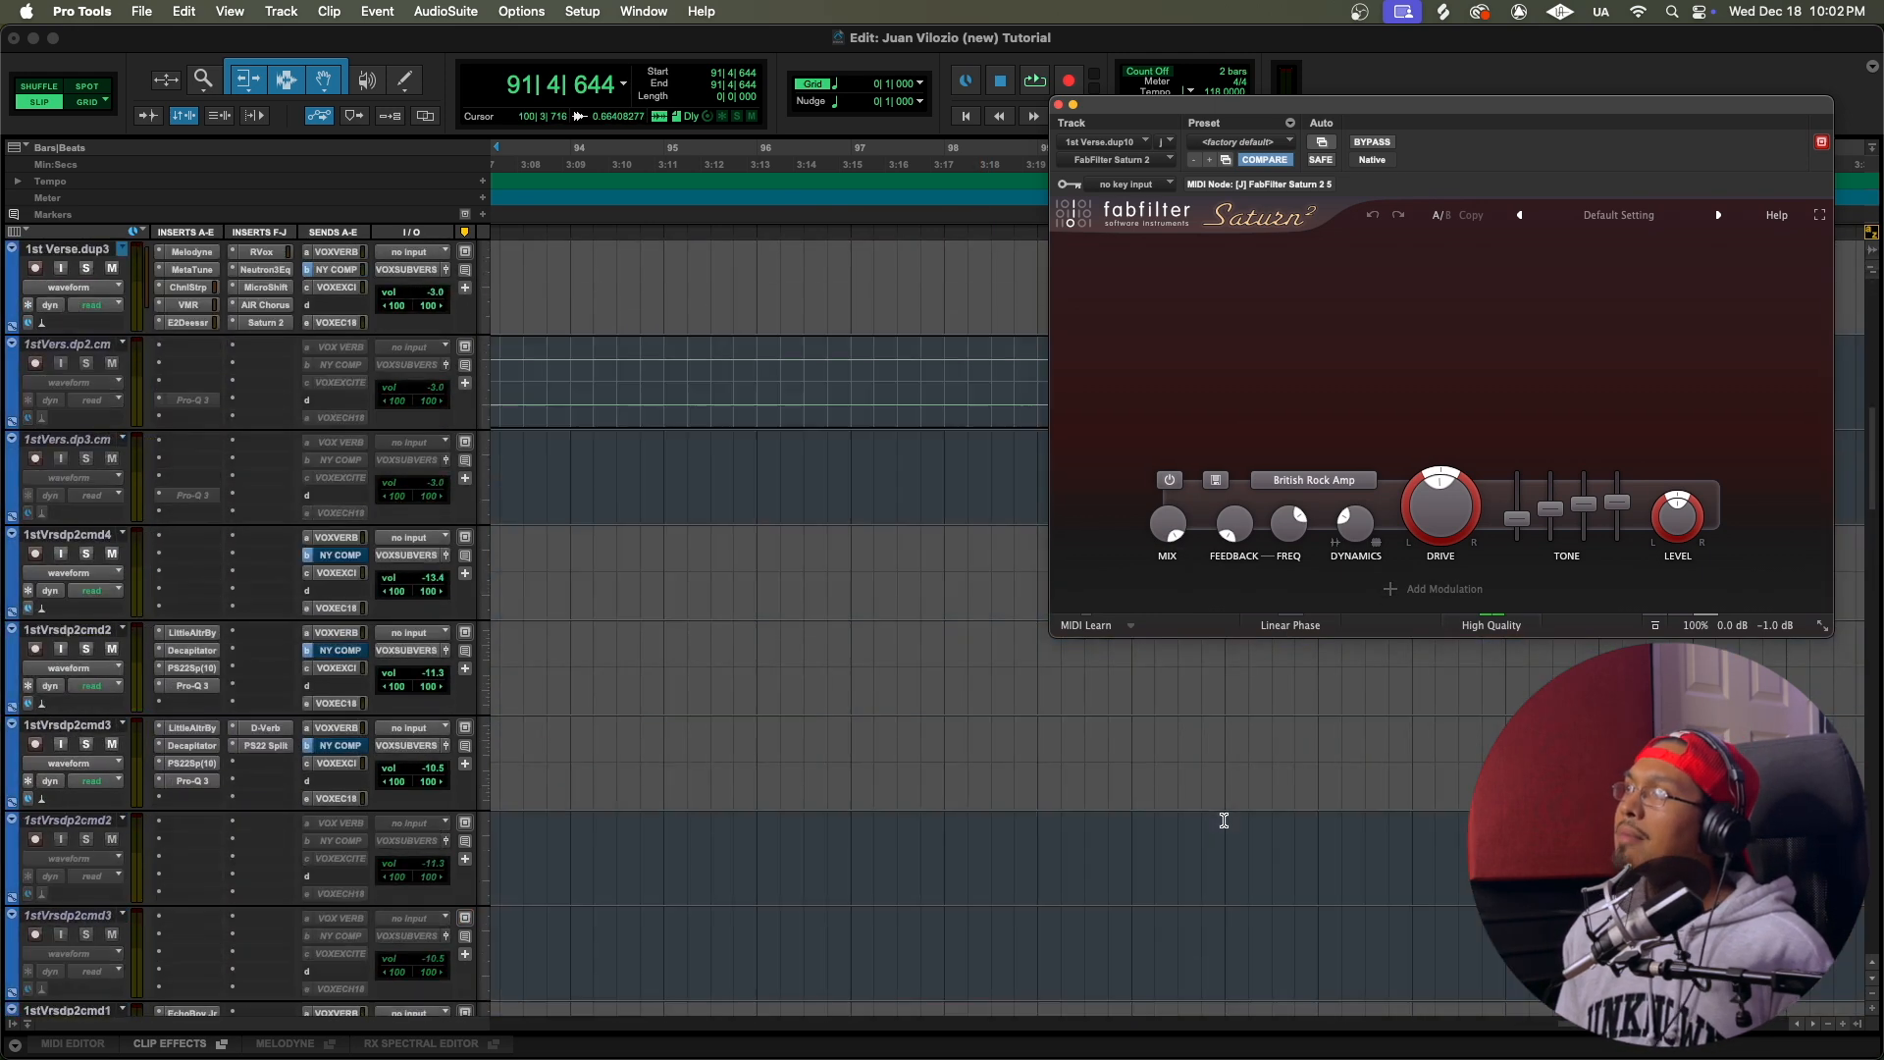
pyautogui.click(793, 547)
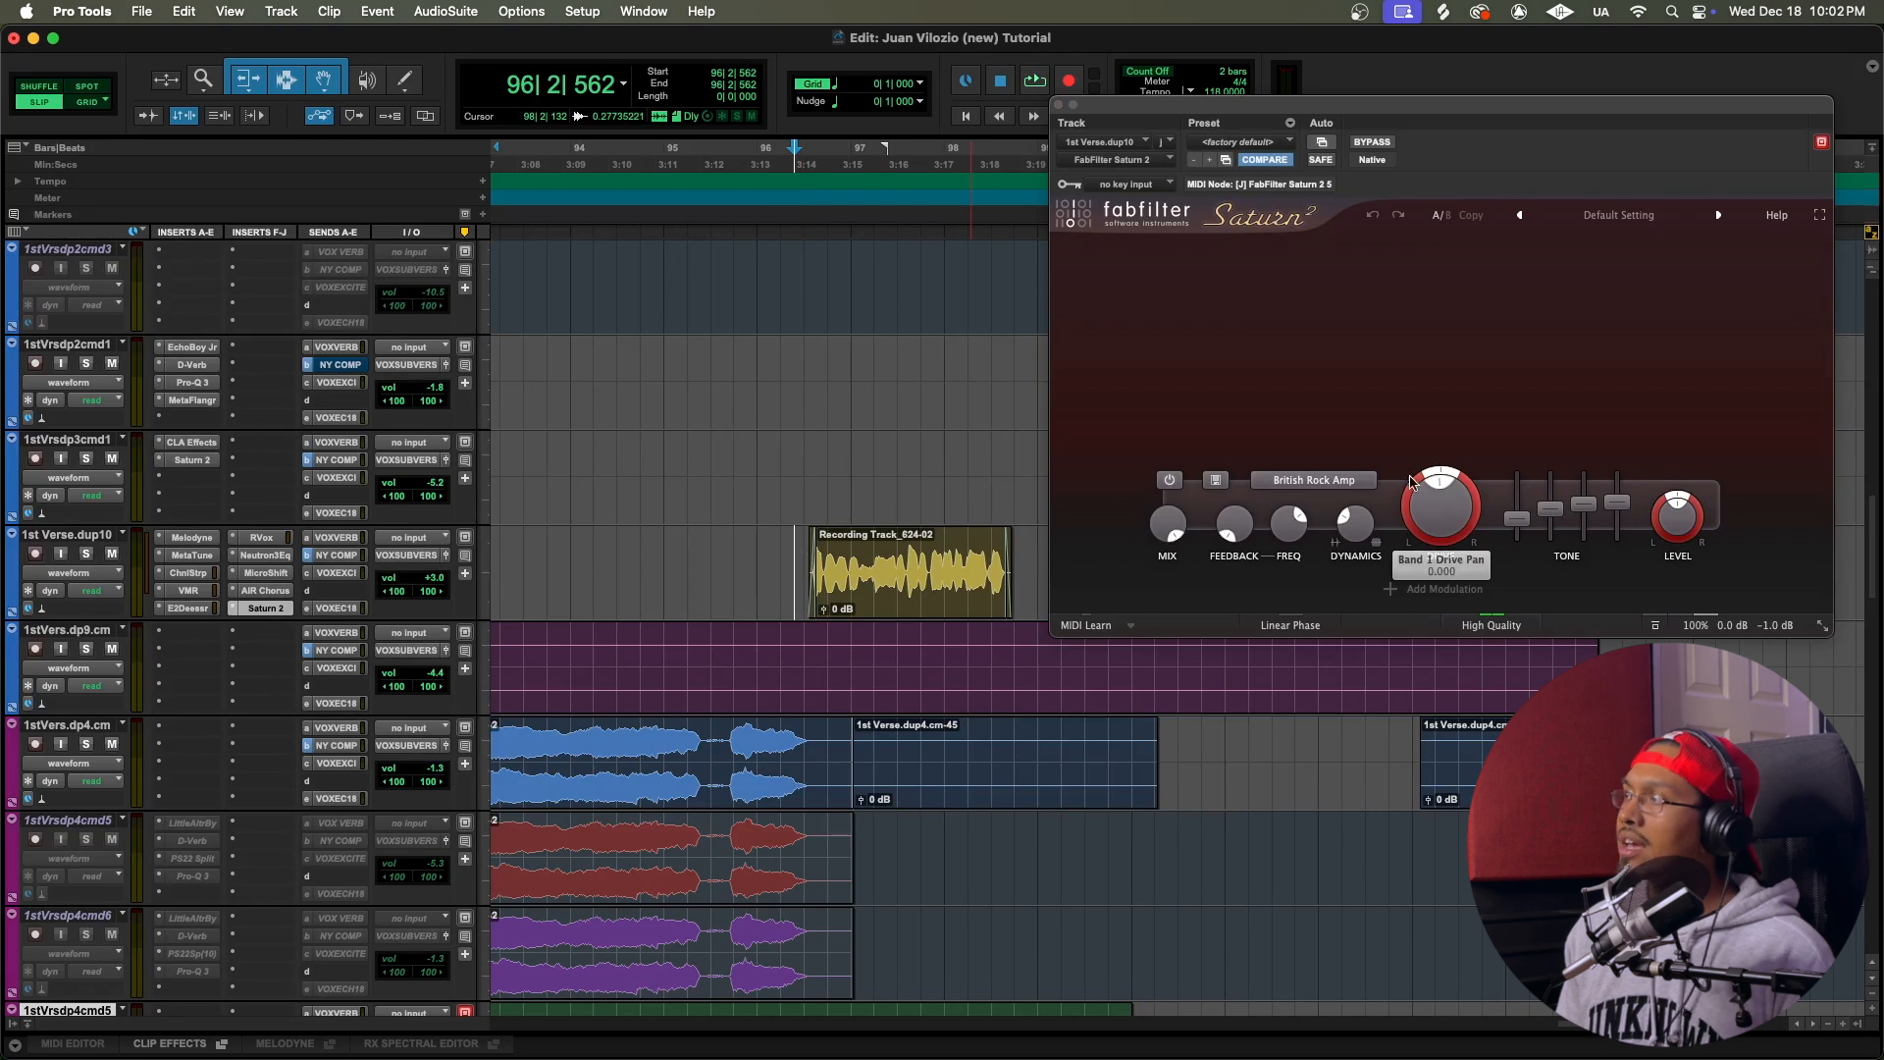
# Step: Examine Saturn 2's amp distortion styles and its High Quality options without changing them
pyautogui.click(1322, 480)
pyautogui.moveTo(1285, 548)
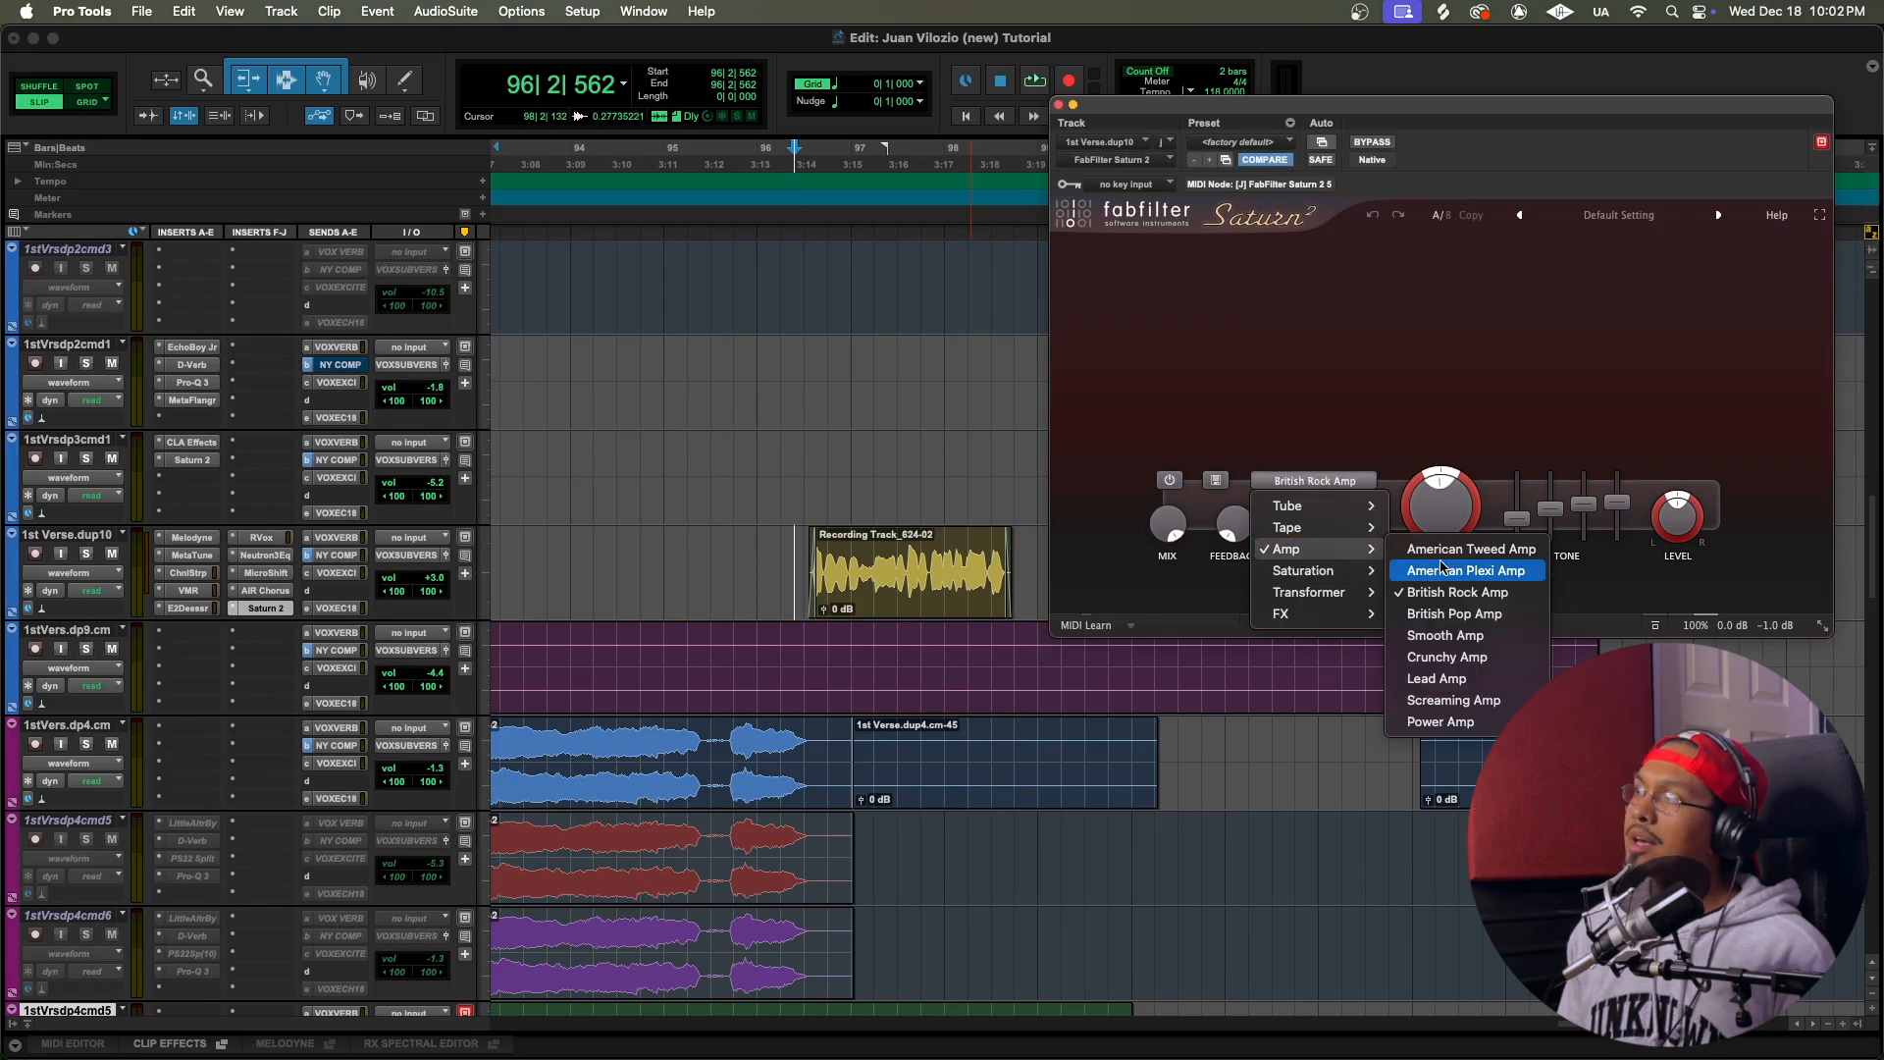
pyautogui.click(1315, 385)
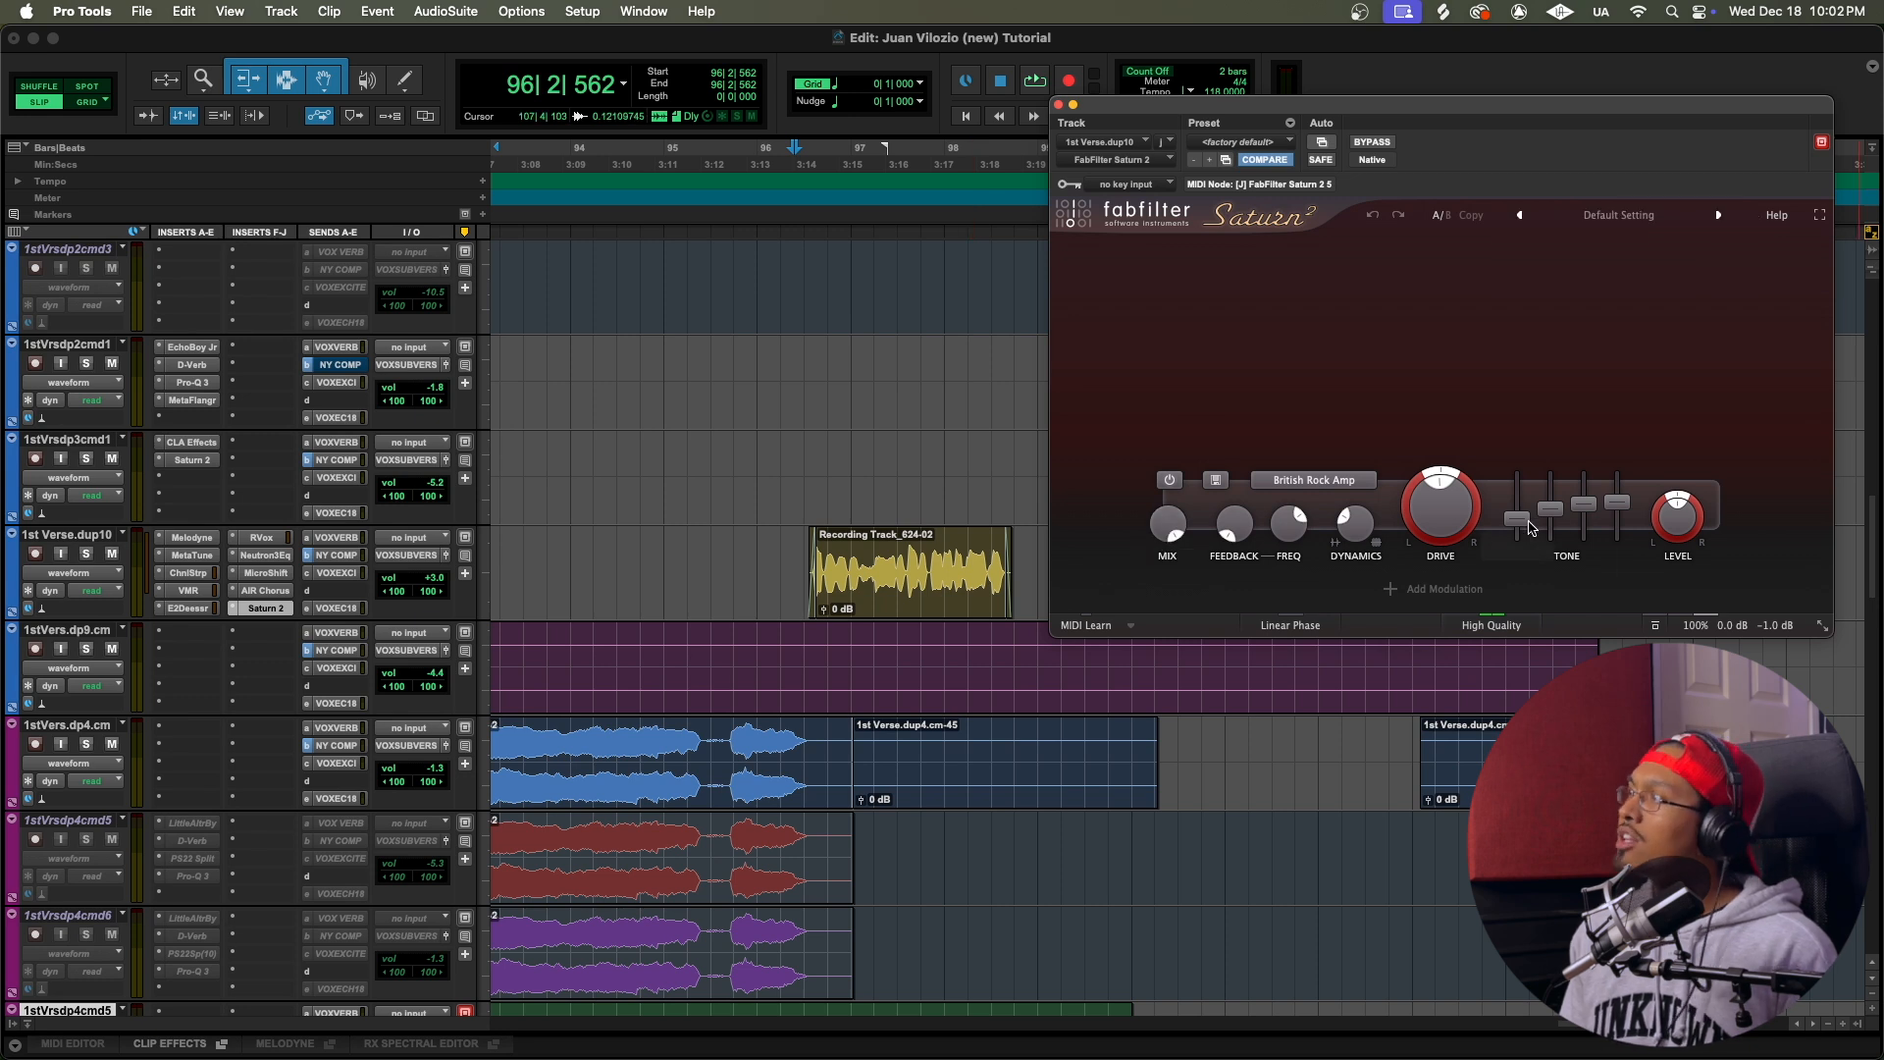
pyautogui.click(1481, 628)
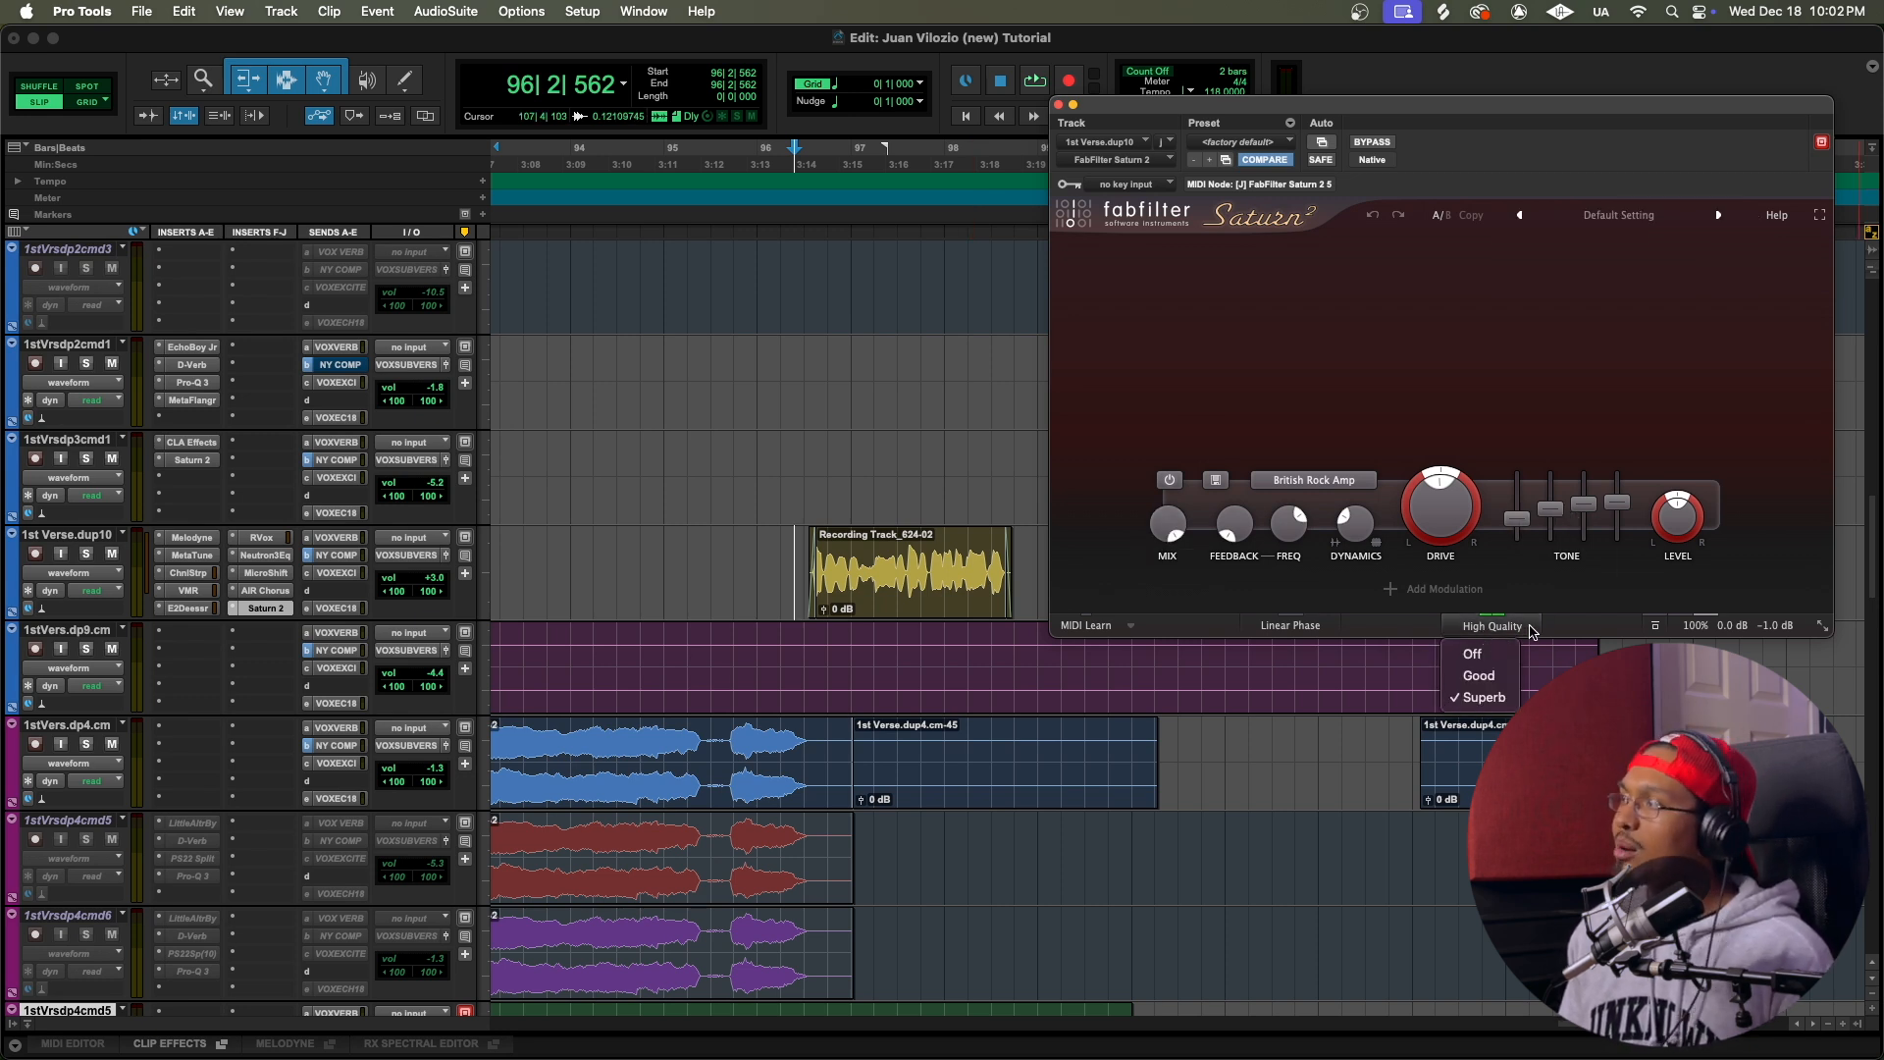
pyautogui.press('Escape')
# Step: Play the section from 94|1|825 past bar 100, closing the Saturn 2 window, and stop the playback
pyautogui.click(589, 546)
pyautogui.press('space')
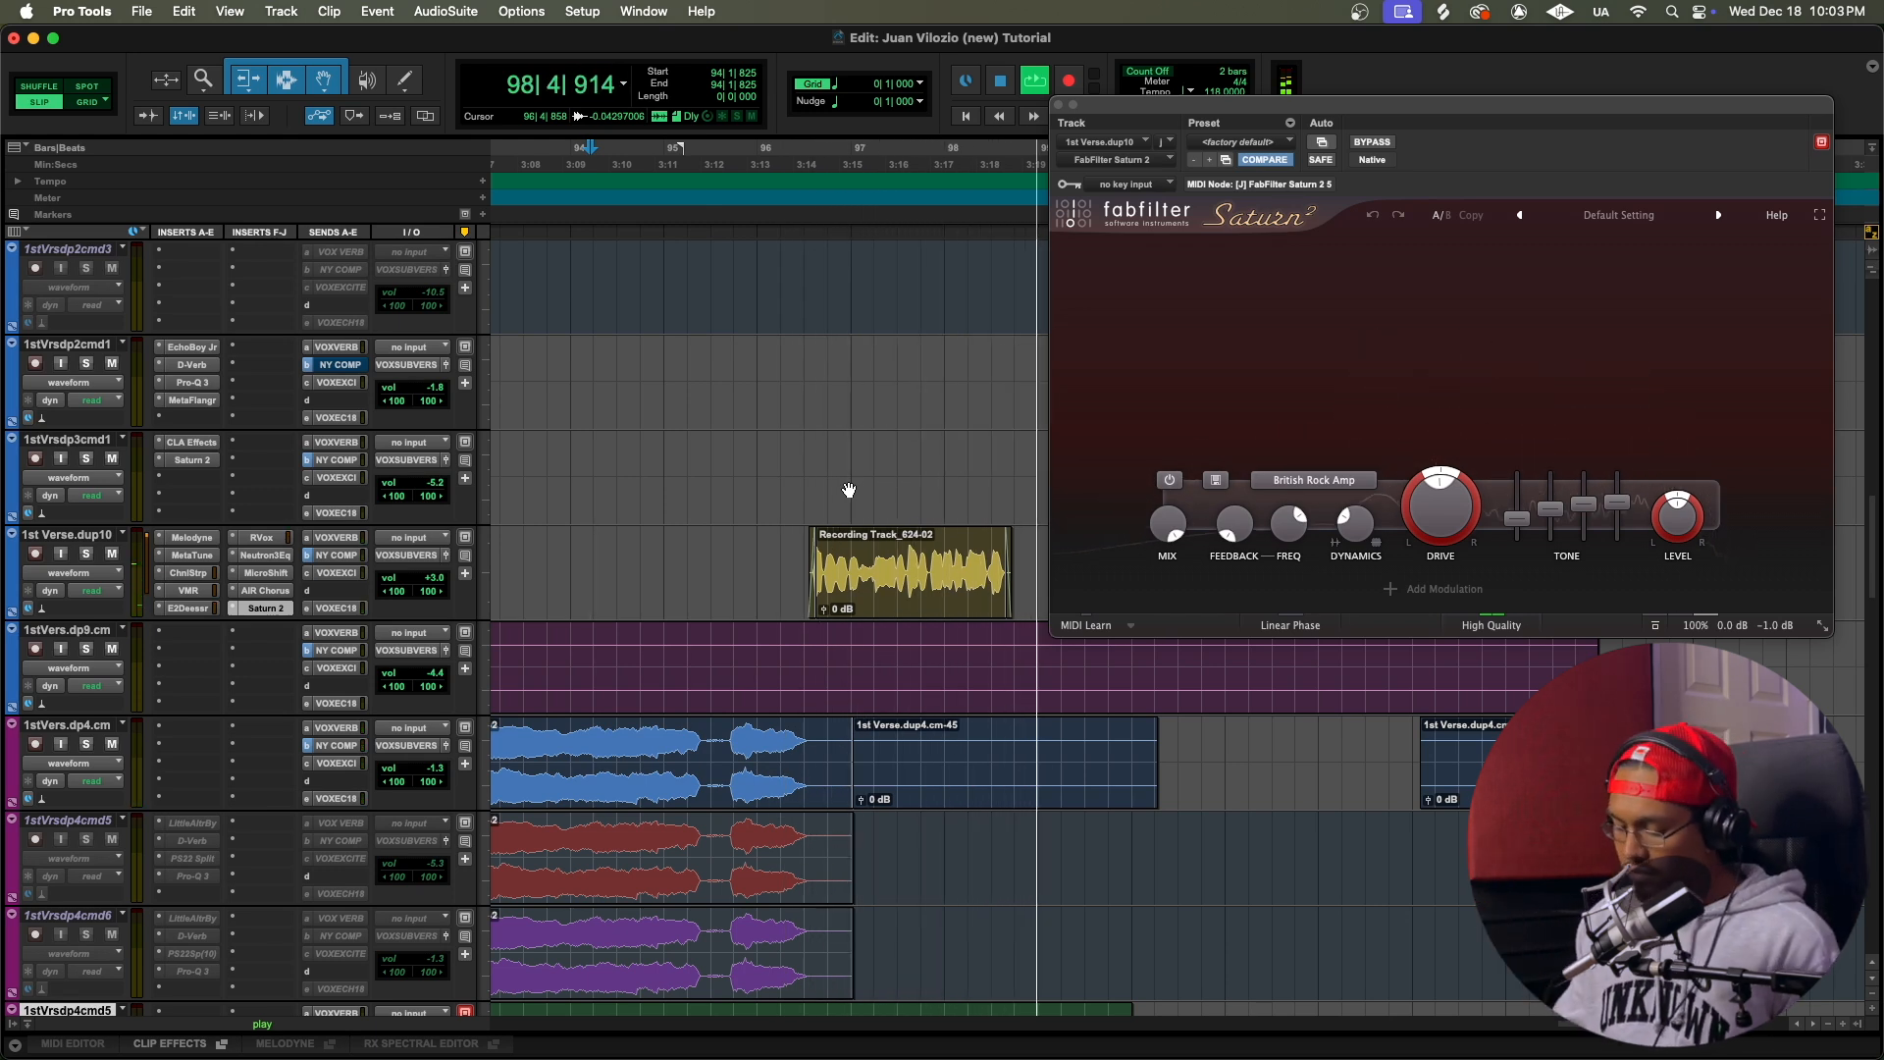
pyautogui.click(1058, 105)
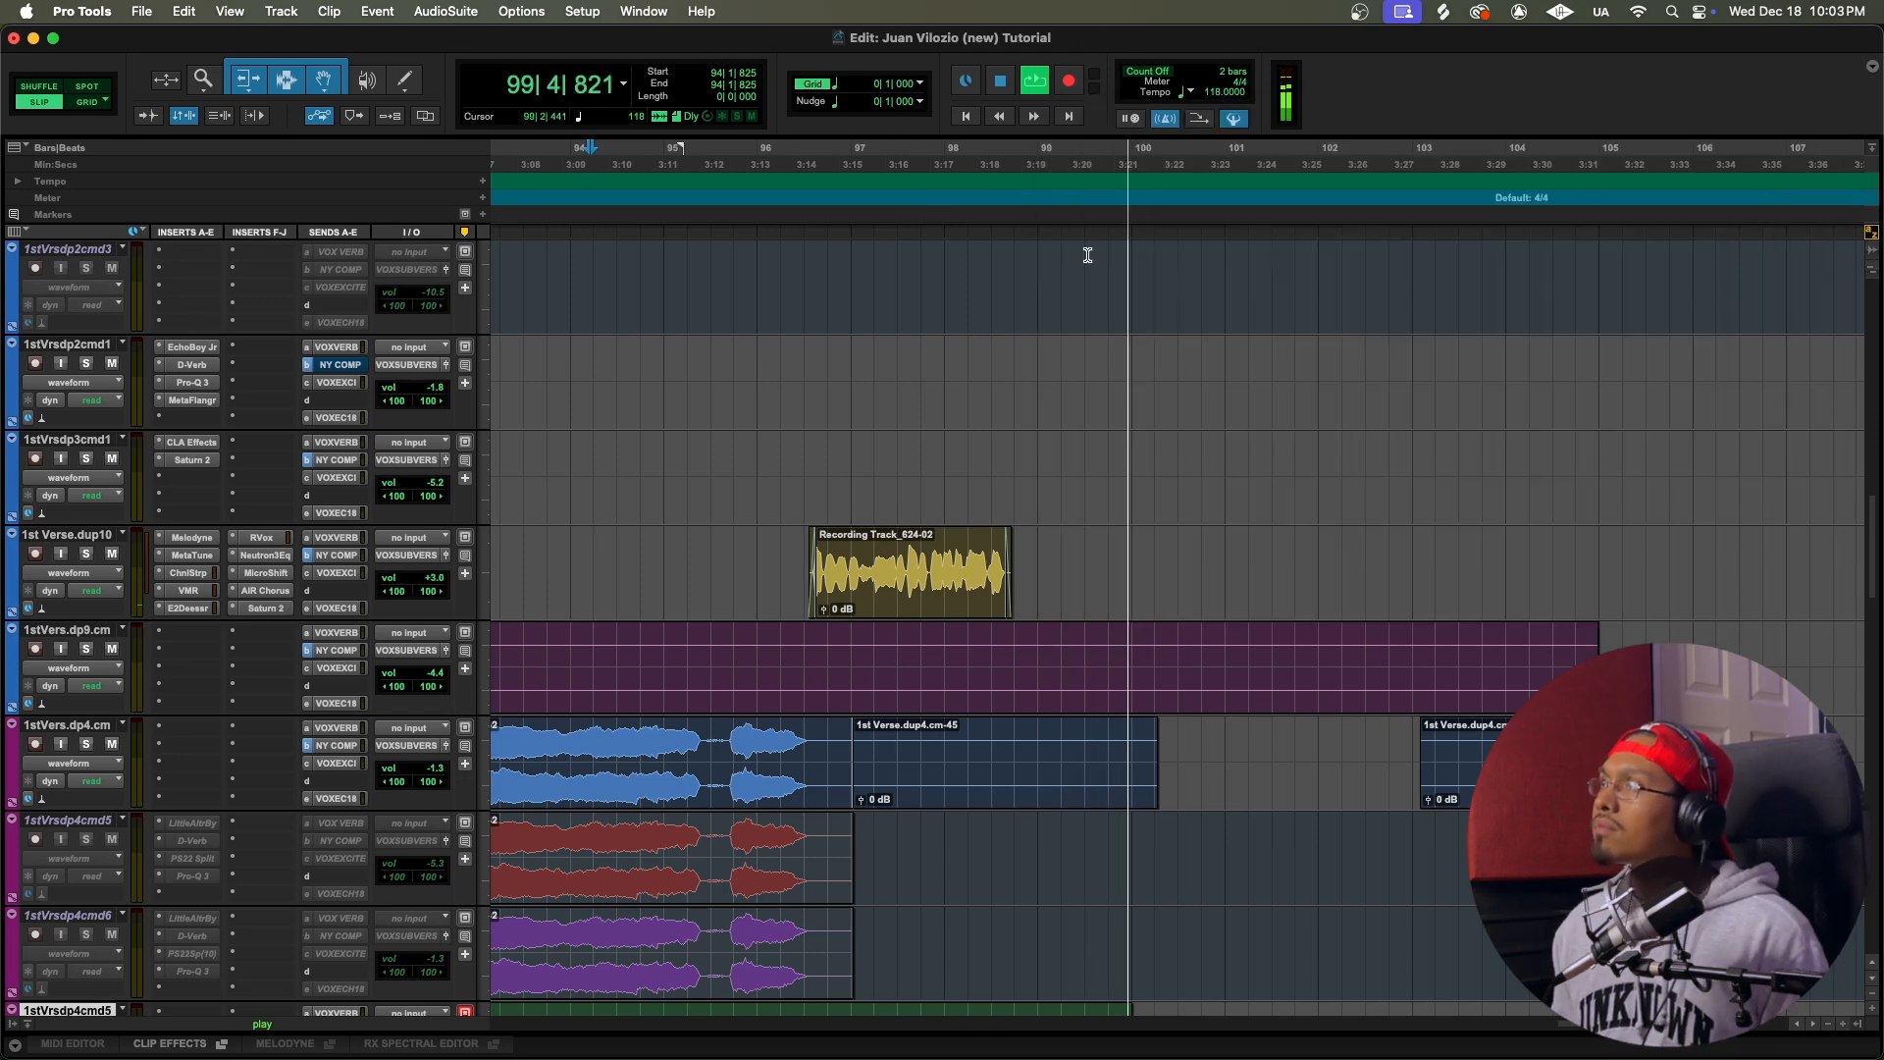
pyautogui.scroll(15, 1106, 438)
pyautogui.press('r')
pyautogui.press('r')
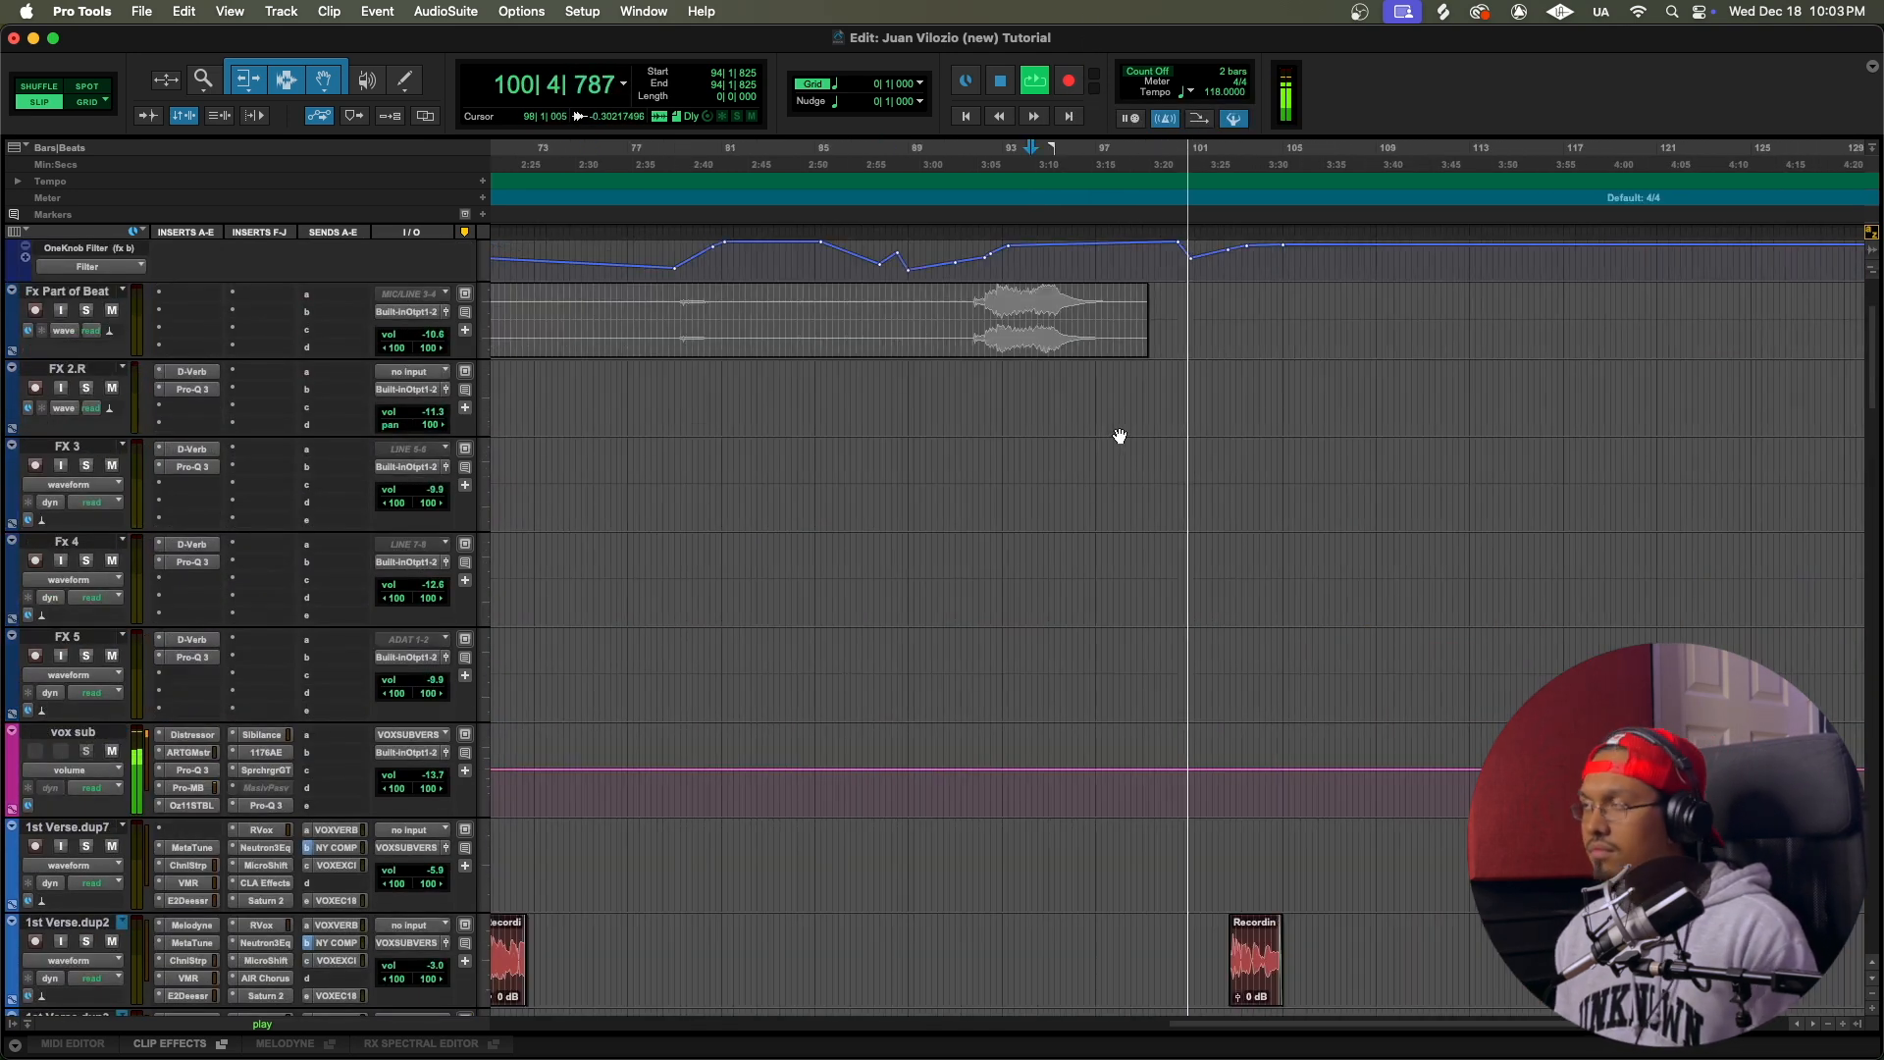
pyautogui.press('space')
# Step: Go back to the first verse vocals and place the playback start at 8|3|522
pyautogui.scroll(-10, 1138, 589)
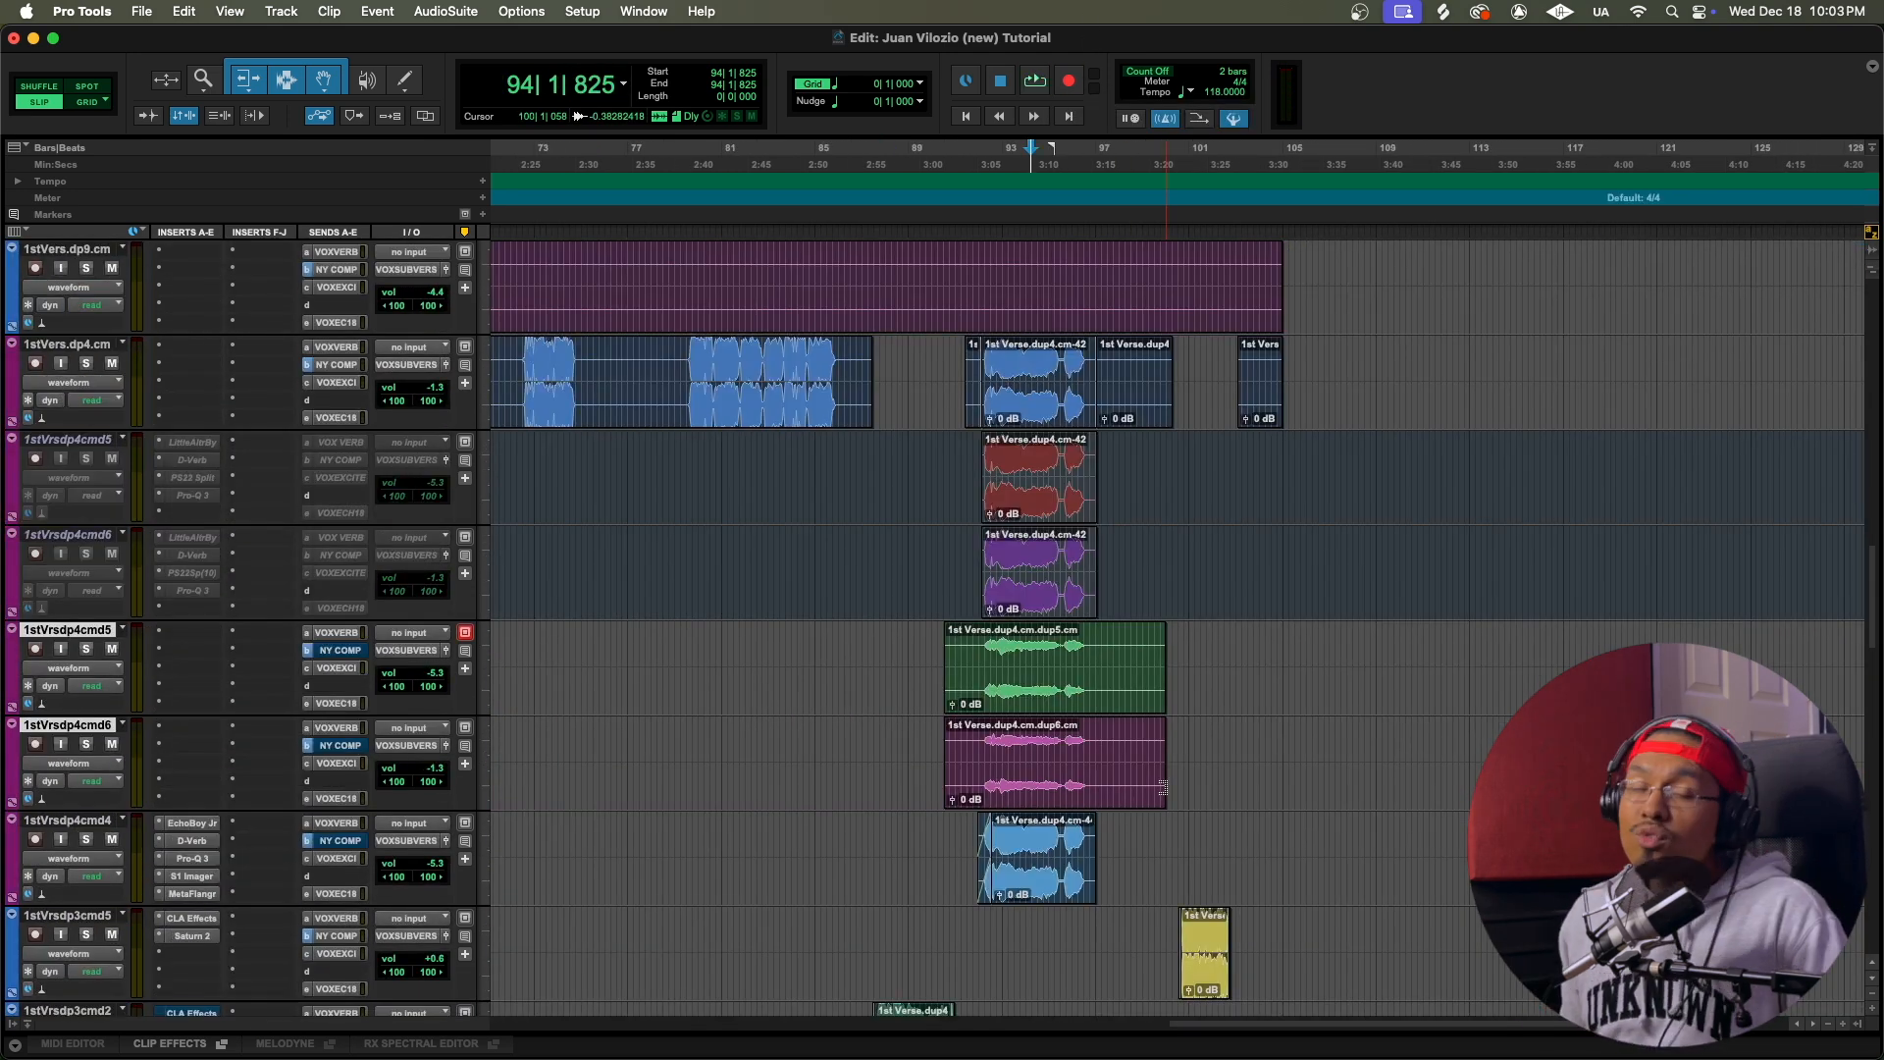
pyautogui.scroll(-4, 1165, 792)
pyautogui.scroll(5, 1165, 796)
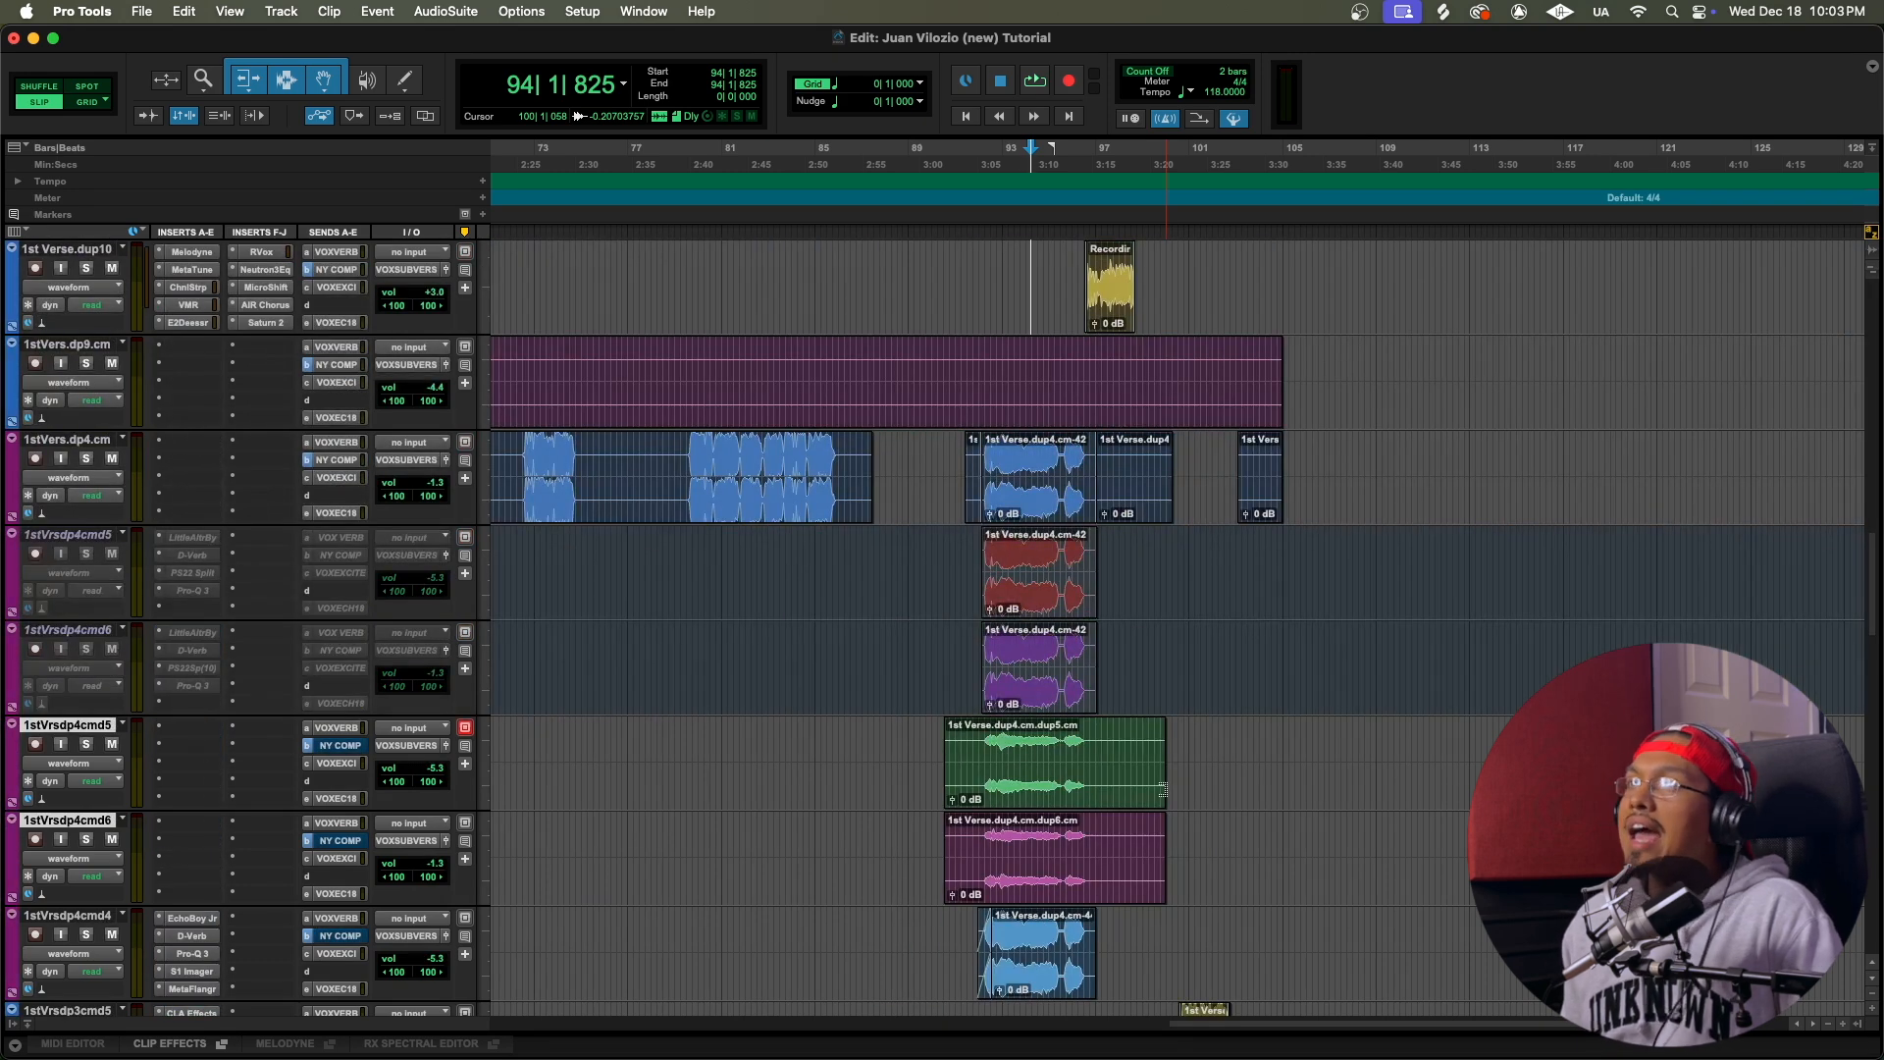
pyautogui.scroll(1, 1164, 793)
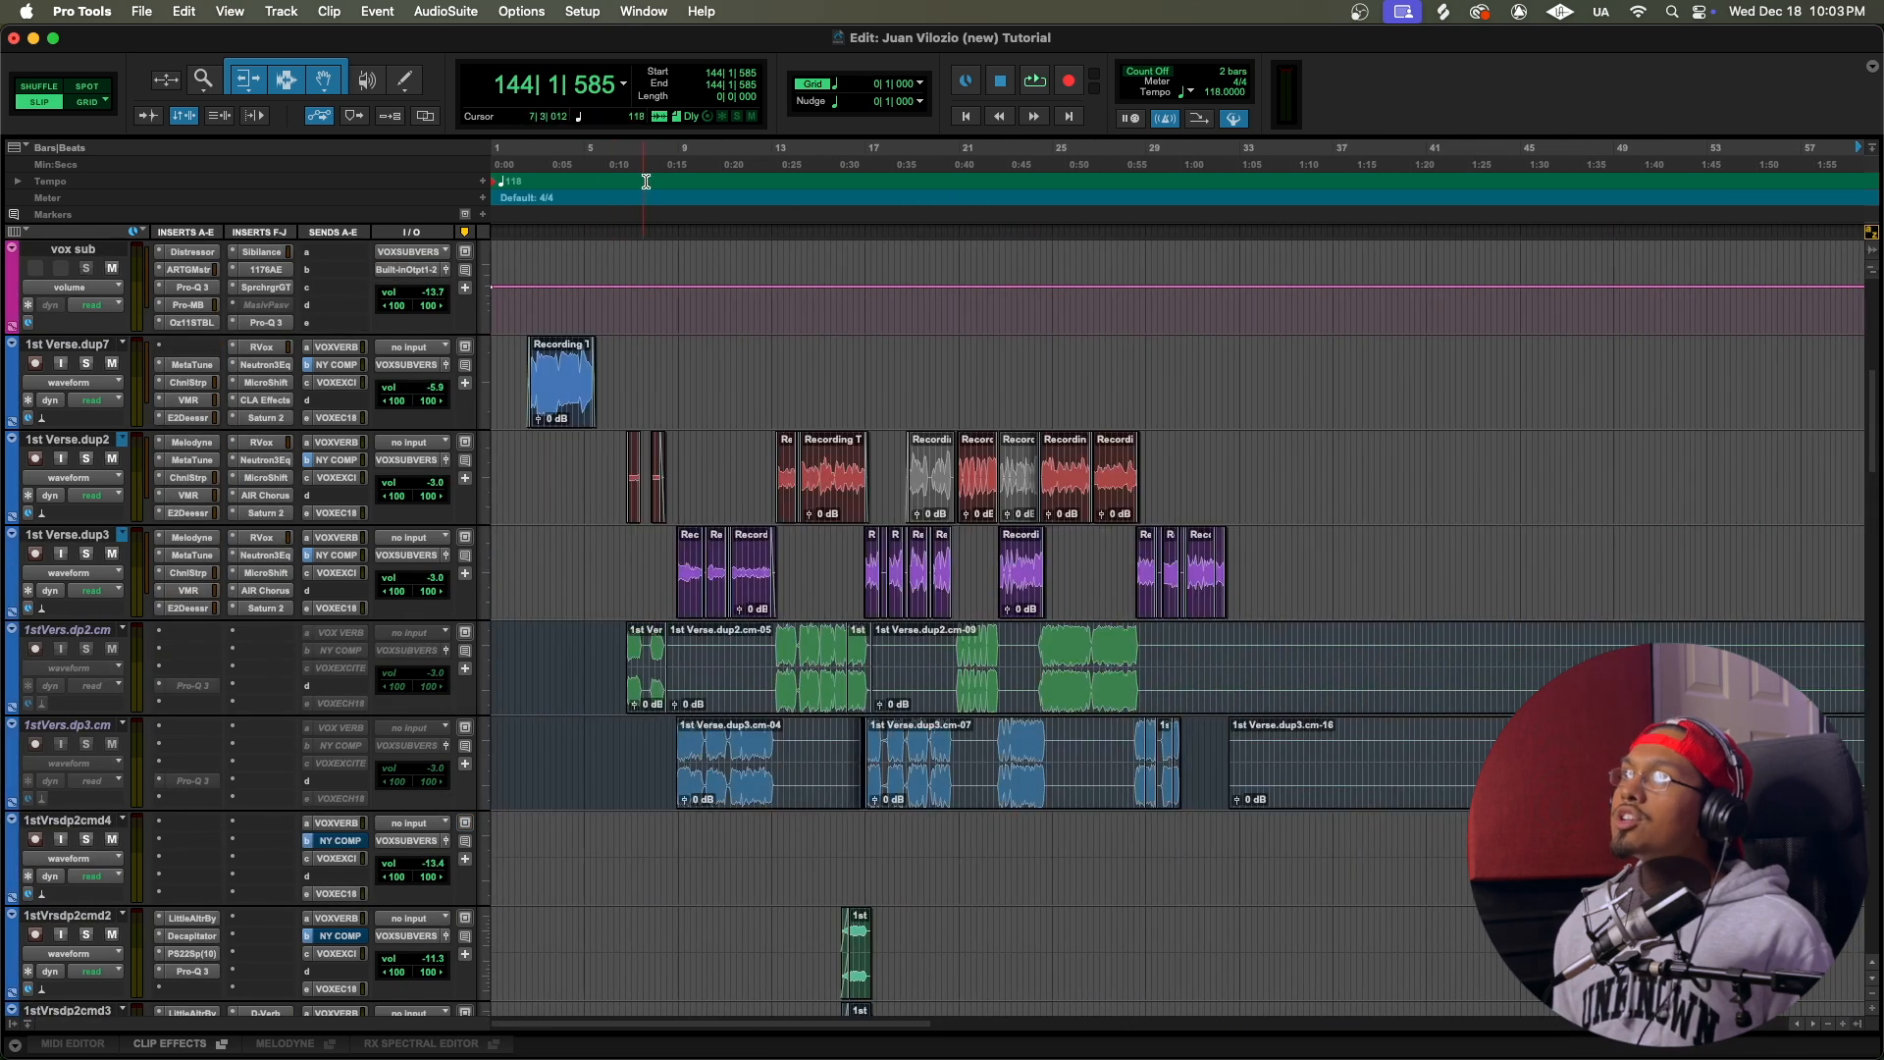
pyautogui.click(666, 168)
pyautogui.click(670, 167)
# Step: Bypass the Saturn 2 and AIR Chorus inserts on 1stVers.dp2 and 1stVers.dp3 in the Mix window
pyautogui.press('super+equal')
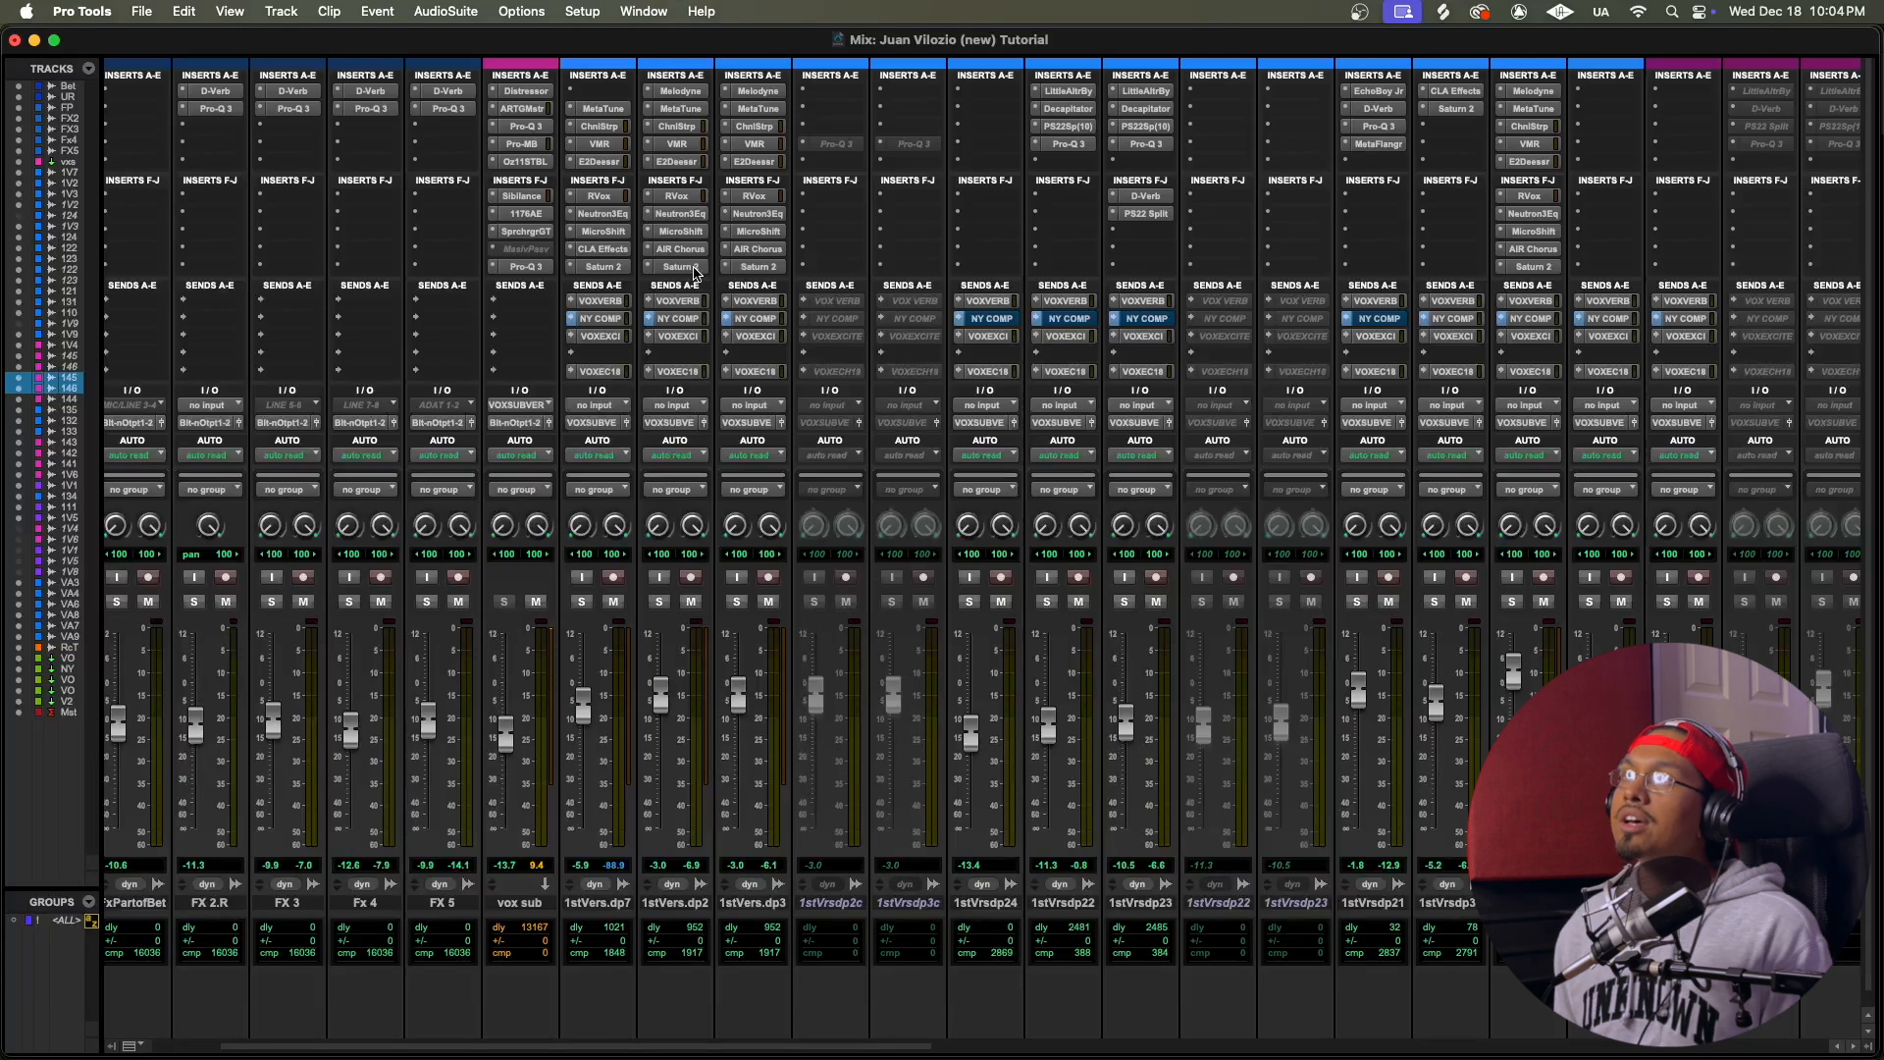
pyautogui.hscroll(1, 692, 152)
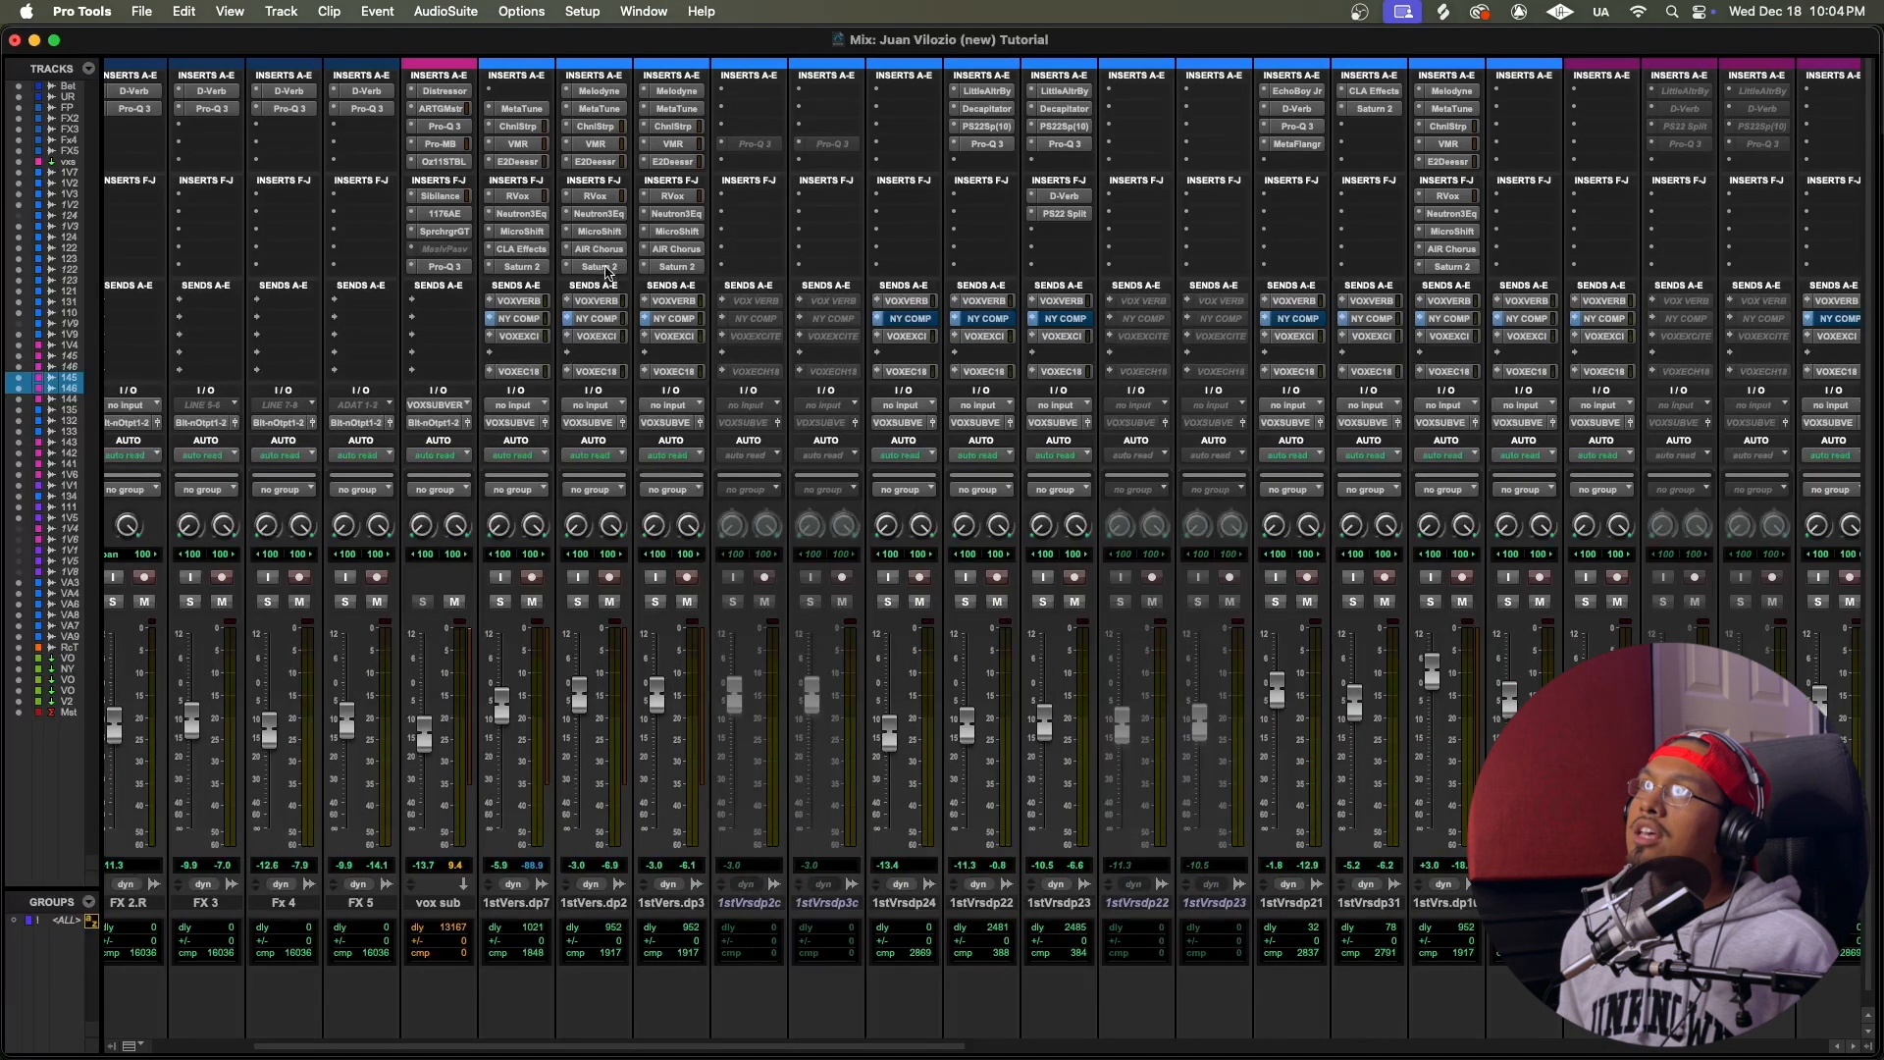
pyautogui.keyDown('super'); pyautogui.click(610, 266); pyautogui.keyUp('super')
pyautogui.keyDown('super'); pyautogui.click(608, 253); pyautogui.keyUp('super')
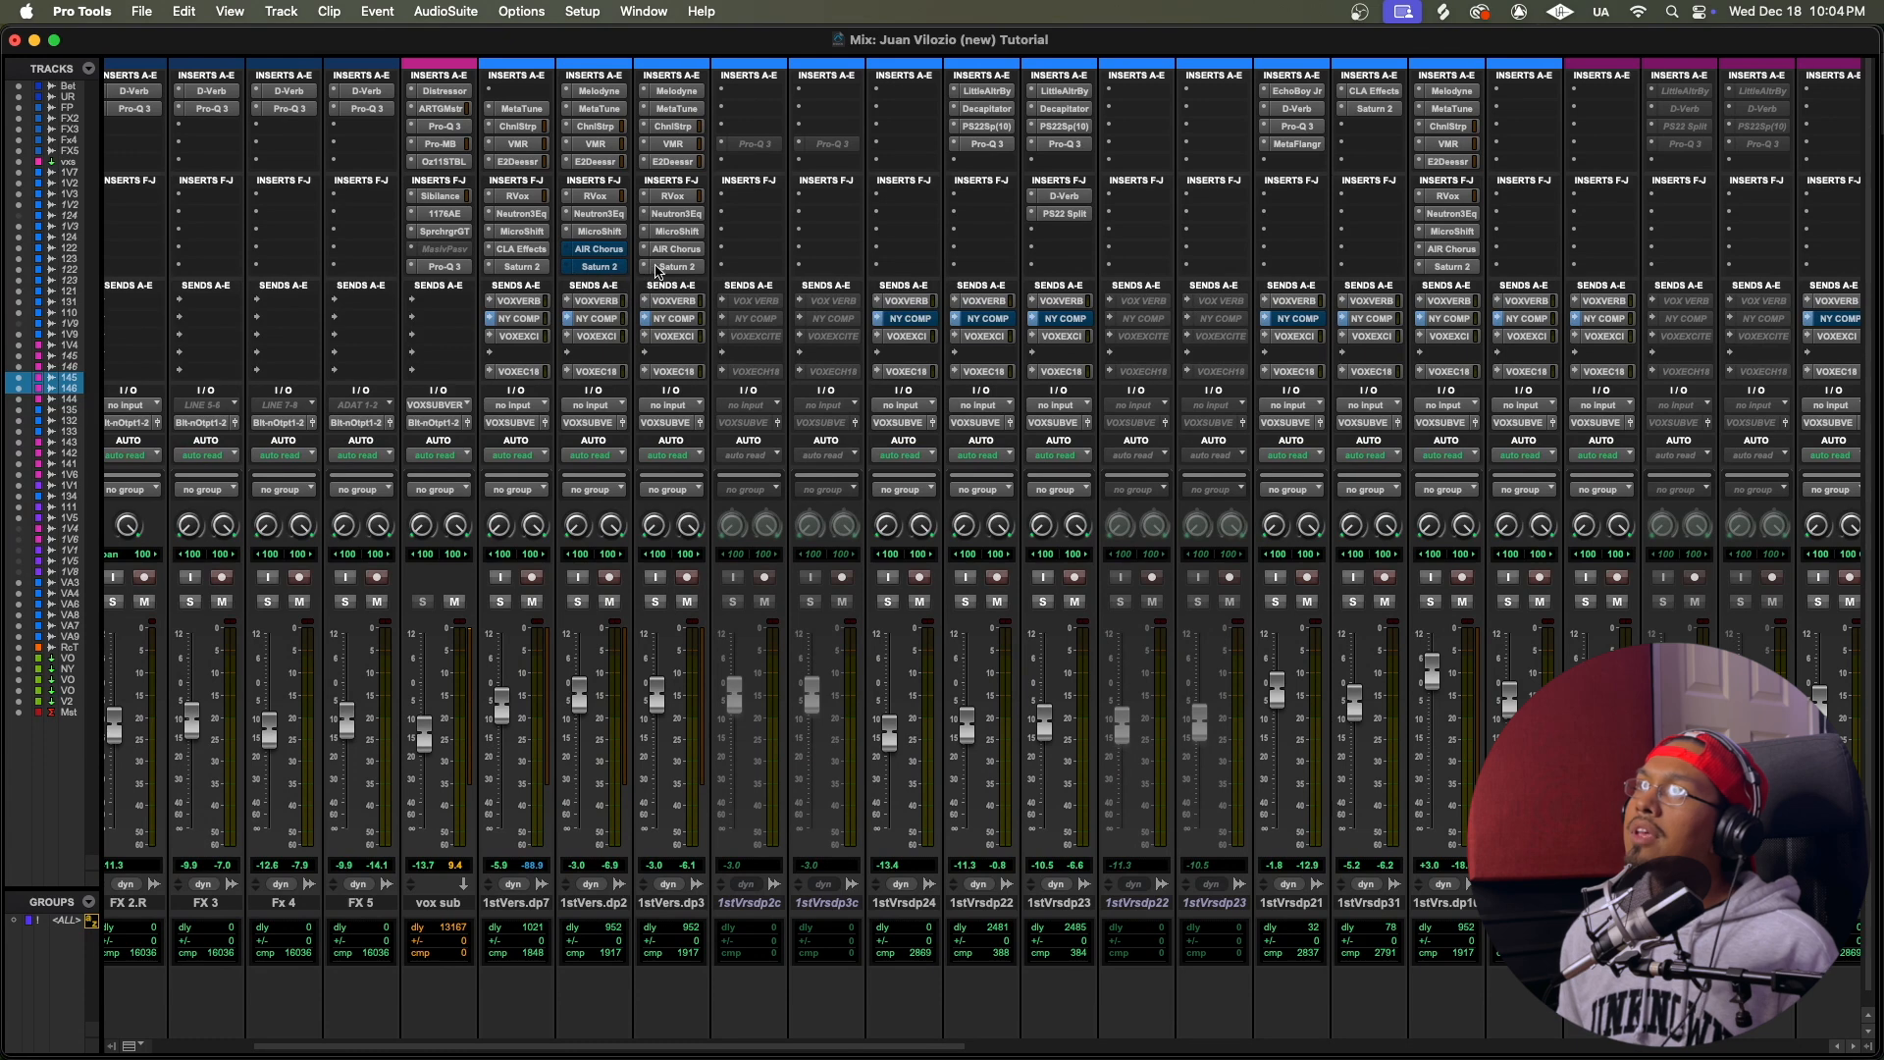
pyautogui.keyDown('super'); pyautogui.click(687, 266); pyautogui.keyUp('super')
pyautogui.keyDown('super'); pyautogui.click(689, 248); pyautogui.keyUp('super')
# Step: Mute the VOX VERB and VOXECH18 sends on the 1stVers.dp2 and 1stVers.dp3 tracks
pyautogui.keyDown('super'); pyautogui.click(607, 303); pyautogui.keyUp('super')
pyautogui.keyDown('super'); pyautogui.click(681, 302); pyautogui.keyUp('super')
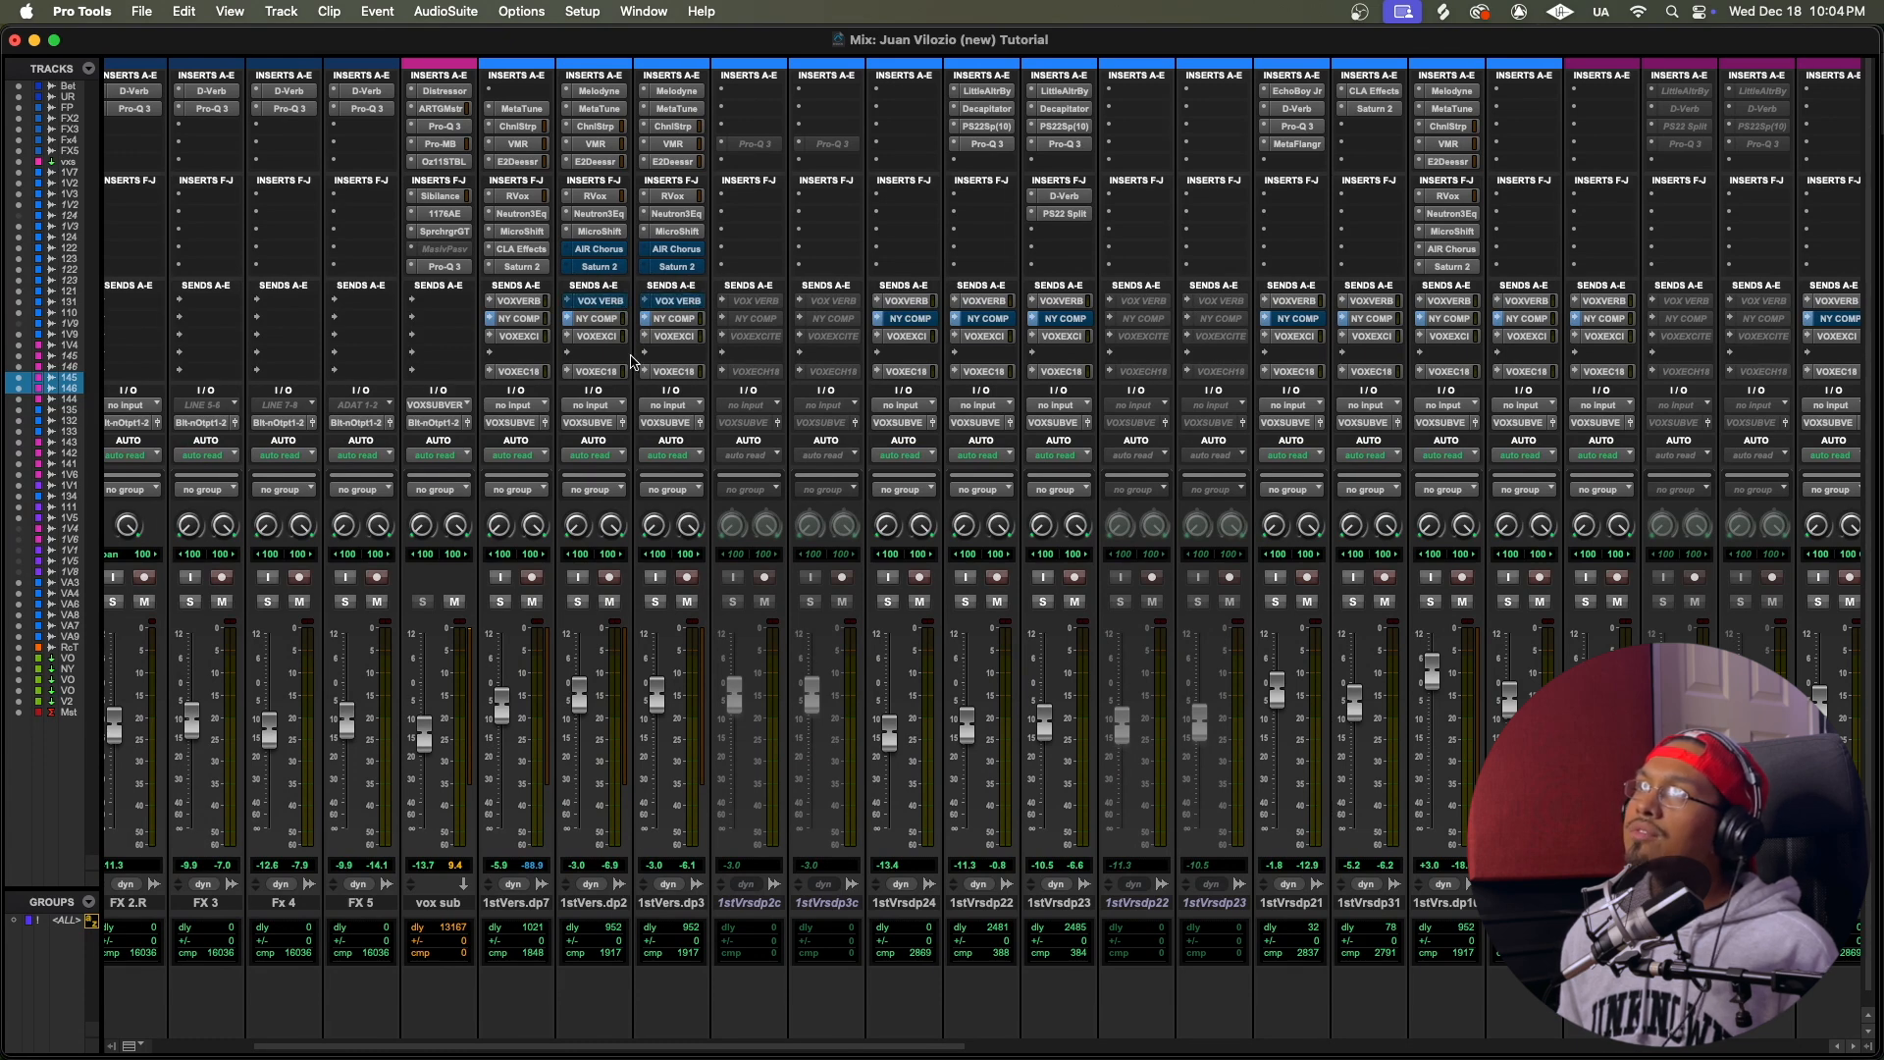
pyautogui.keyDown('super'); pyautogui.click(601, 372); pyautogui.keyUp('super')
pyautogui.keyDown('super'); pyautogui.click(675, 372); pyautogui.keyUp('super')
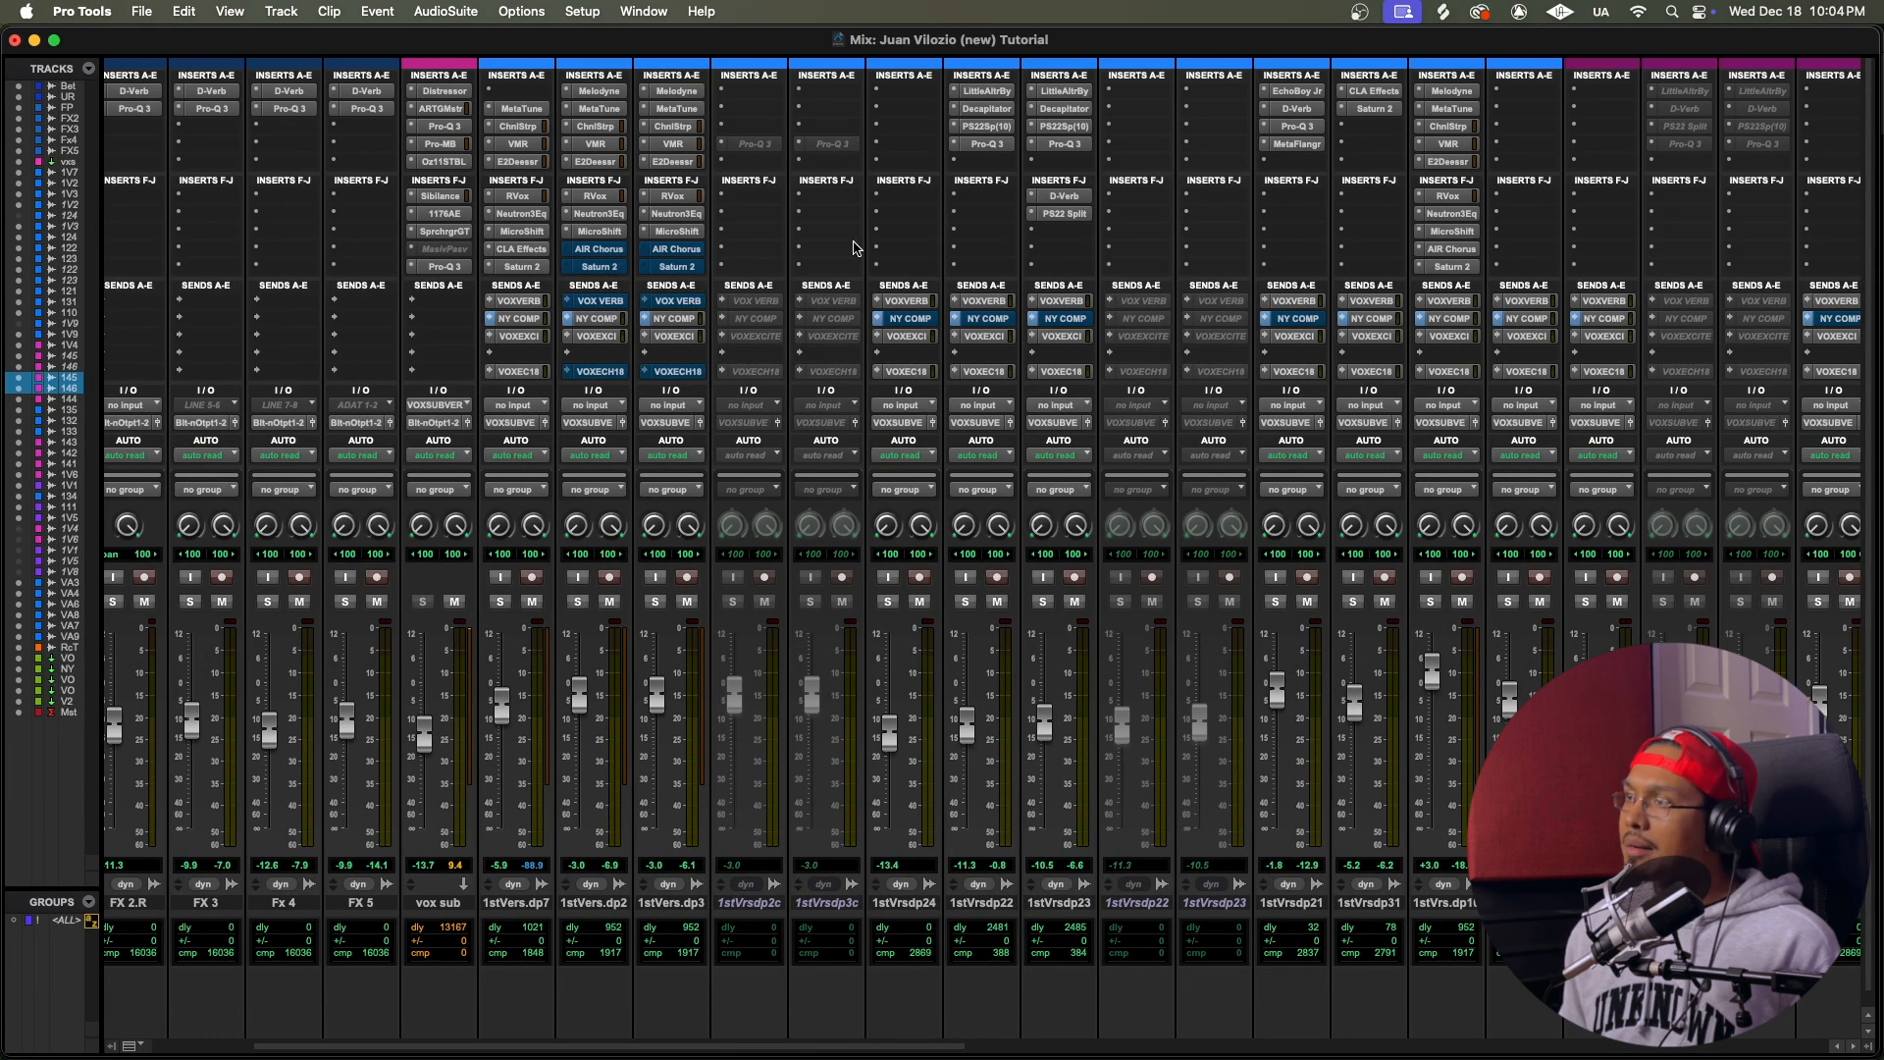
# Step: Play the verse from 8|3|522 and toggle the MetaTune bypass on 1stVers.dp2 and 1stVers.dp3 to compare the vocals
pyautogui.press('super+equal')
pyautogui.press('space')
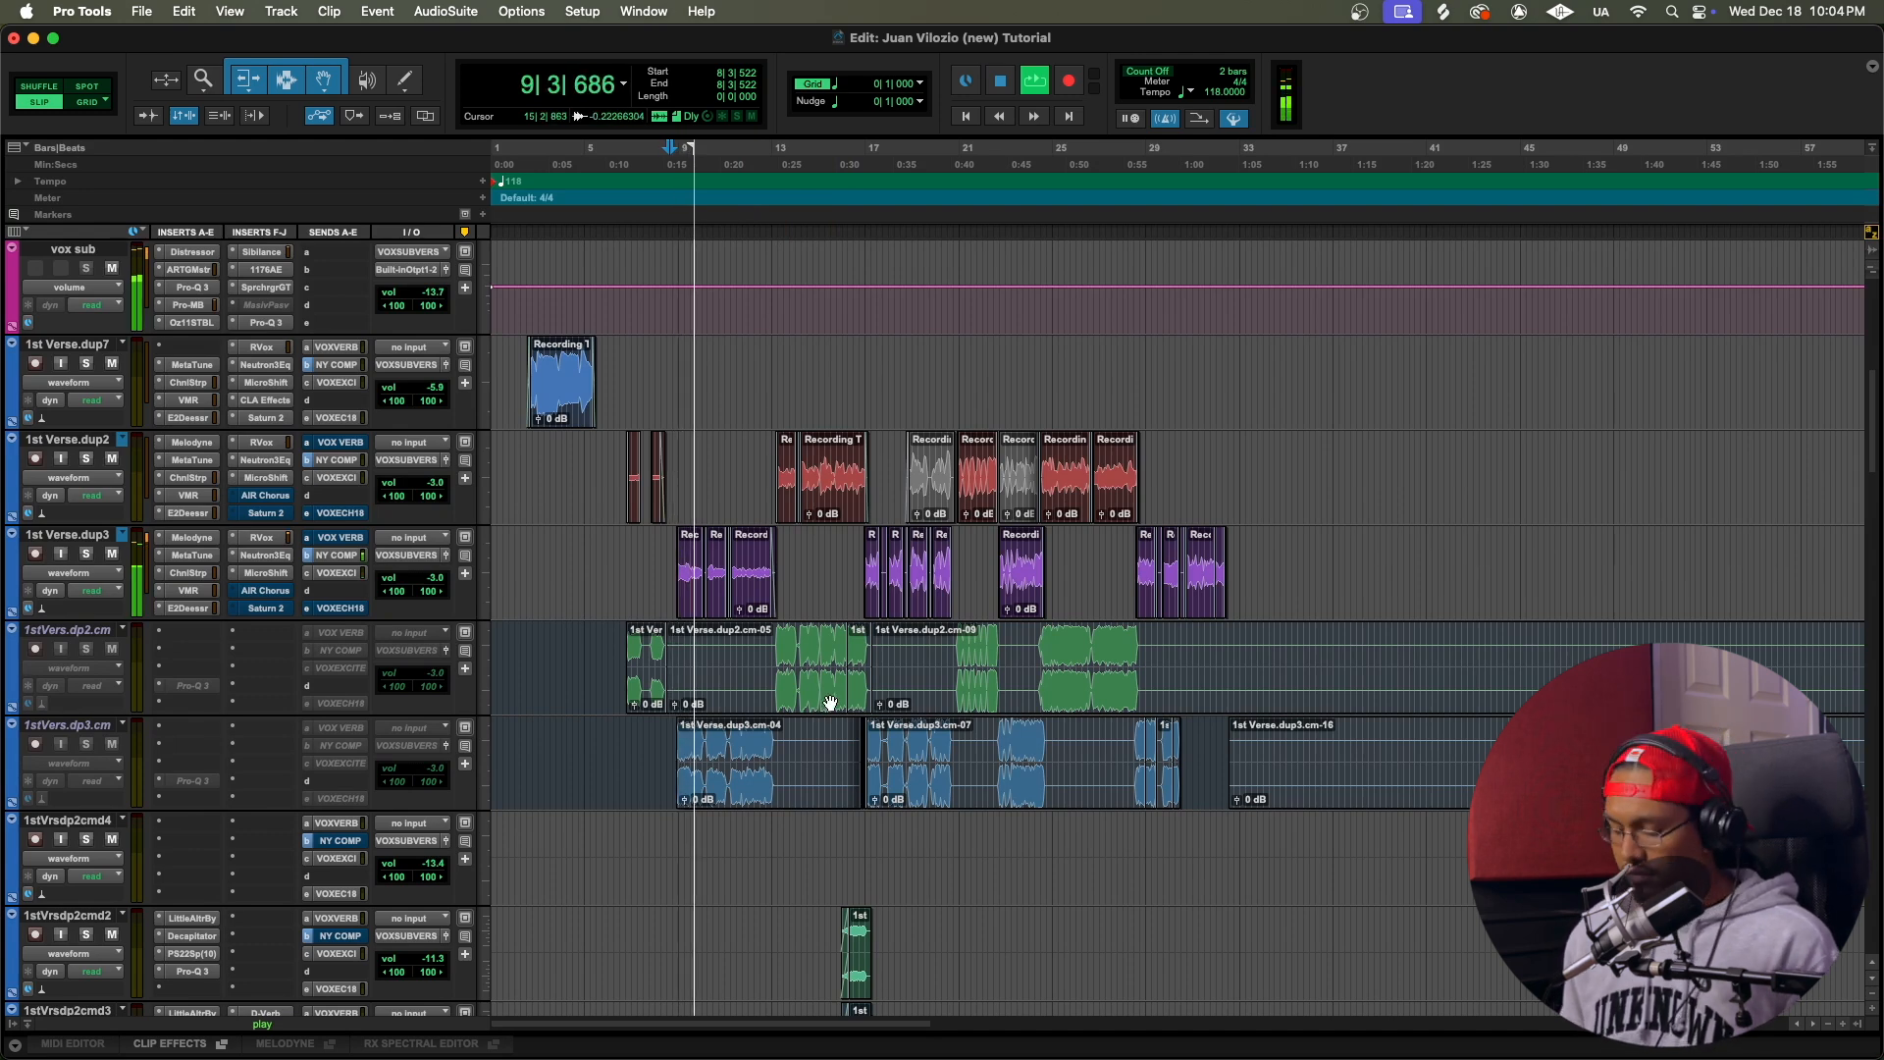
pyautogui.press('super+equal')
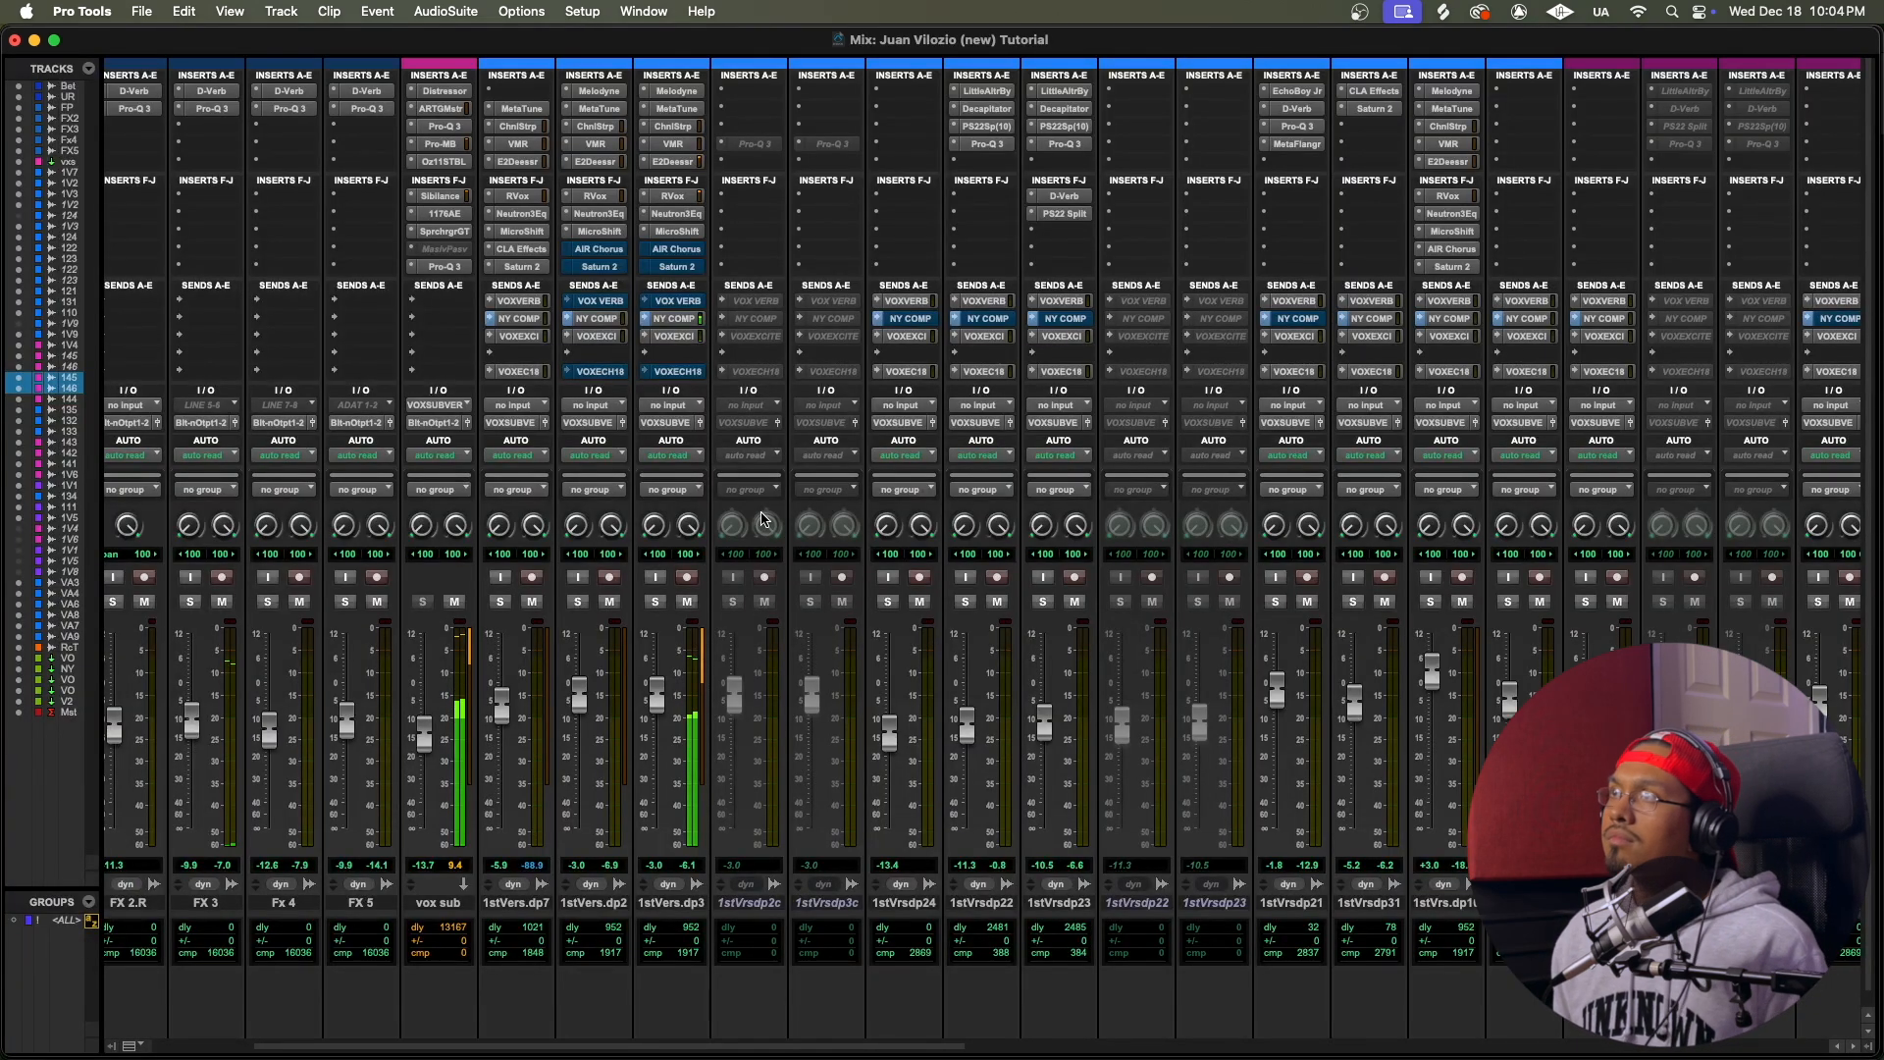
pyautogui.keyDown('super'); pyautogui.click(598, 108); pyautogui.keyUp('super')
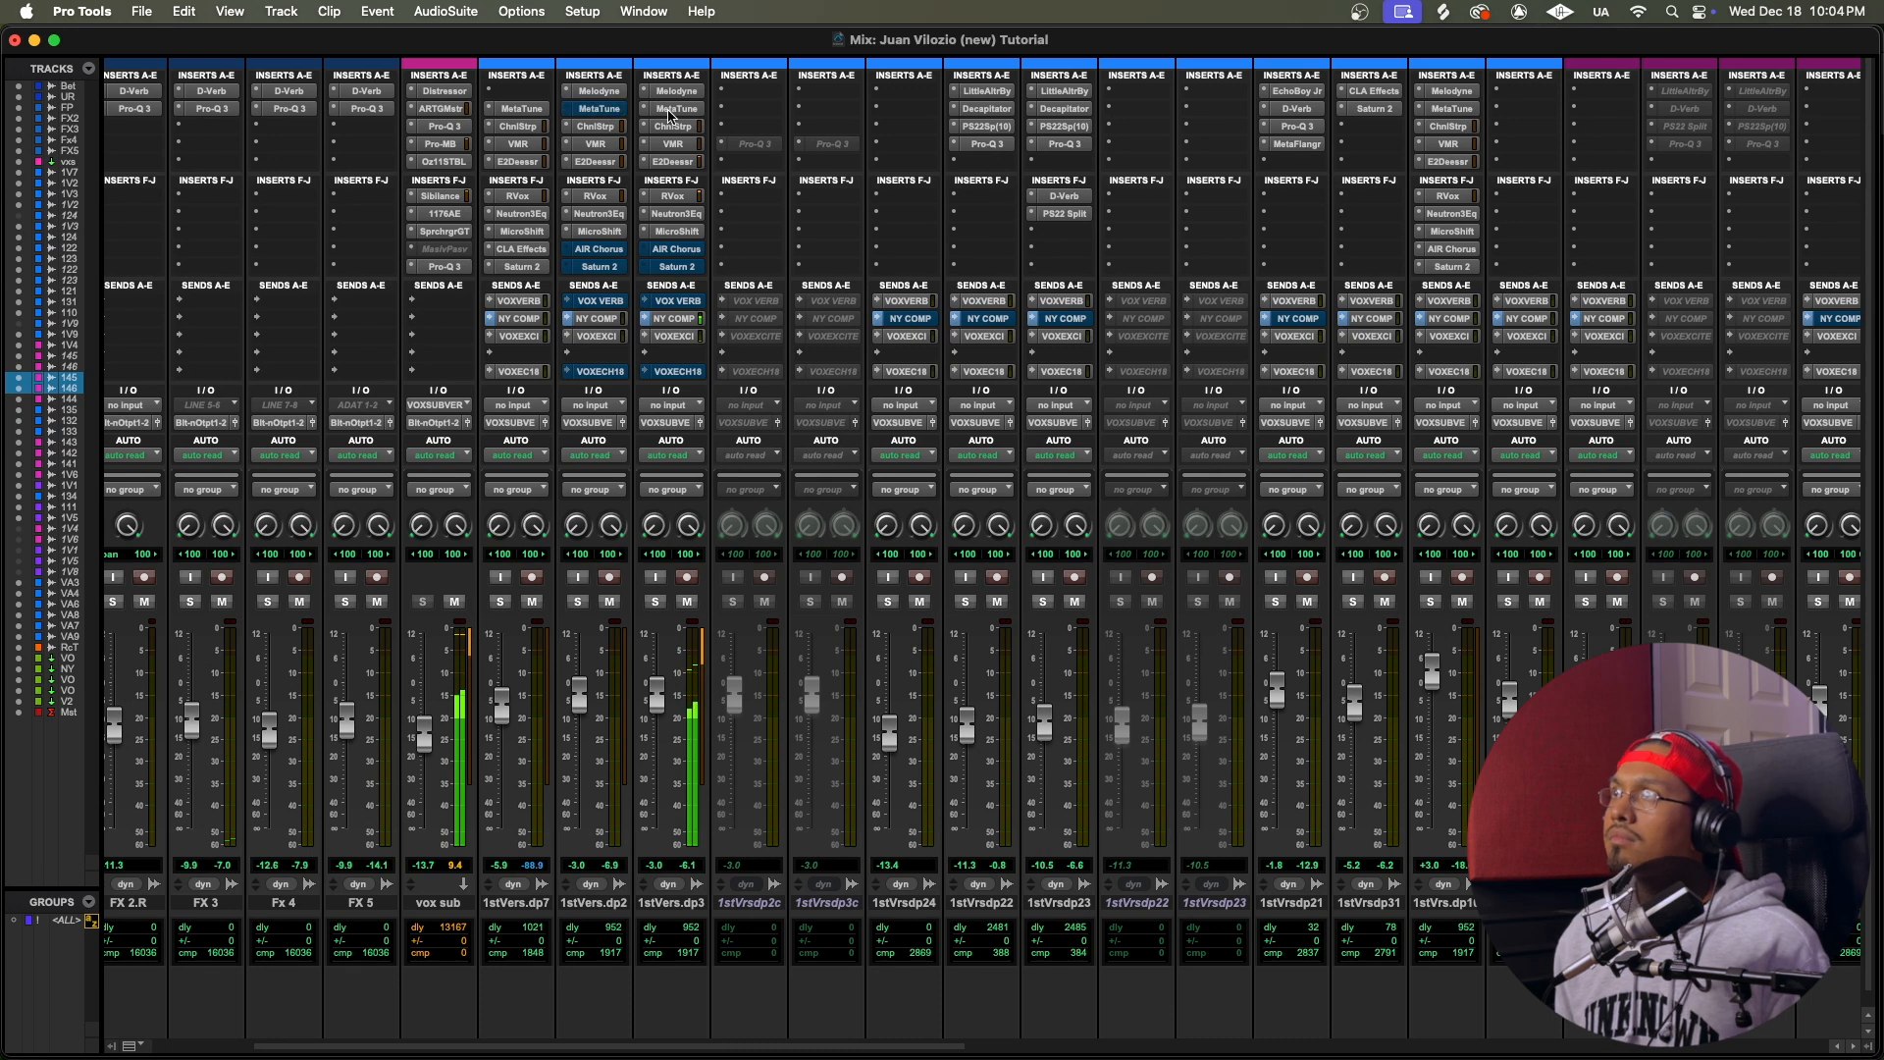
pyautogui.keyDown('super'); pyautogui.click(676, 108); pyautogui.keyUp('super')
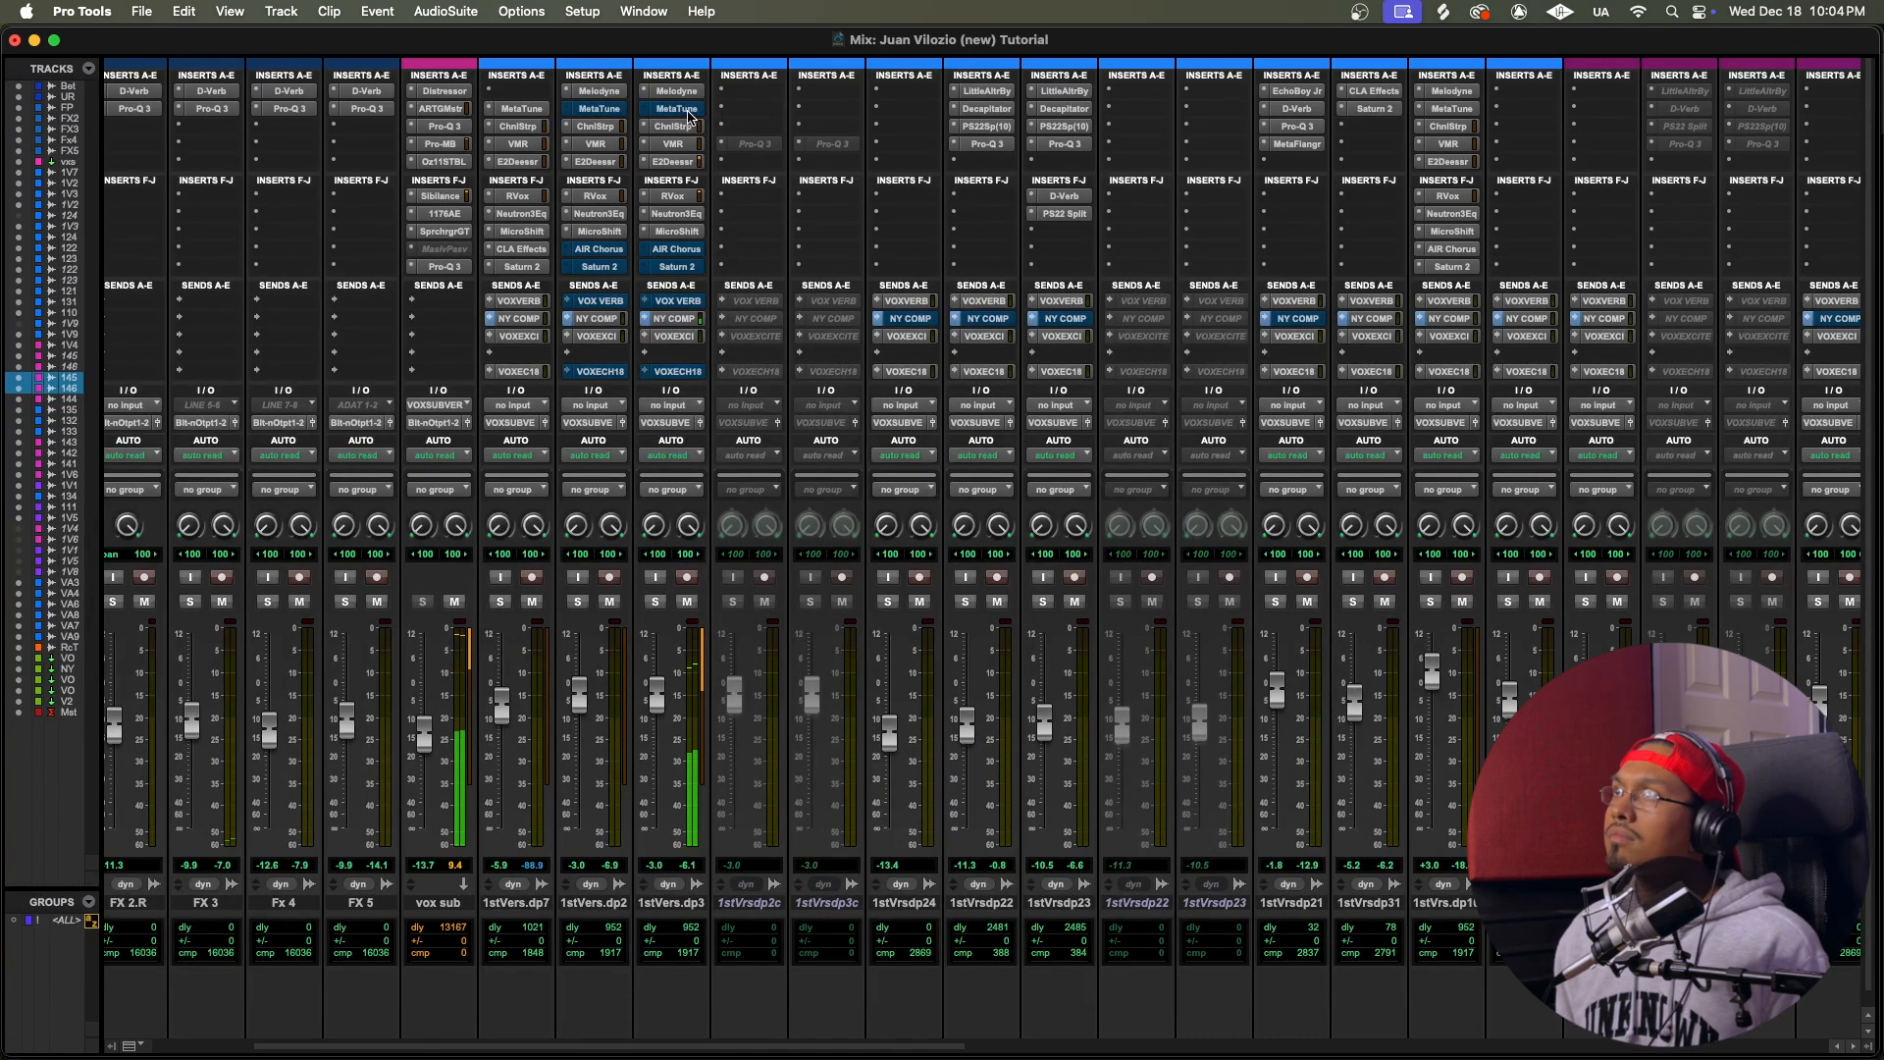
pyautogui.keyDown('alt'); pyautogui.keyDown('shift'); pyautogui.keyDown('super'); pyautogui.click(683, 114); pyautogui.keyUp('super'); pyautogui.keyUp('shift'); pyautogui.keyUp('alt')
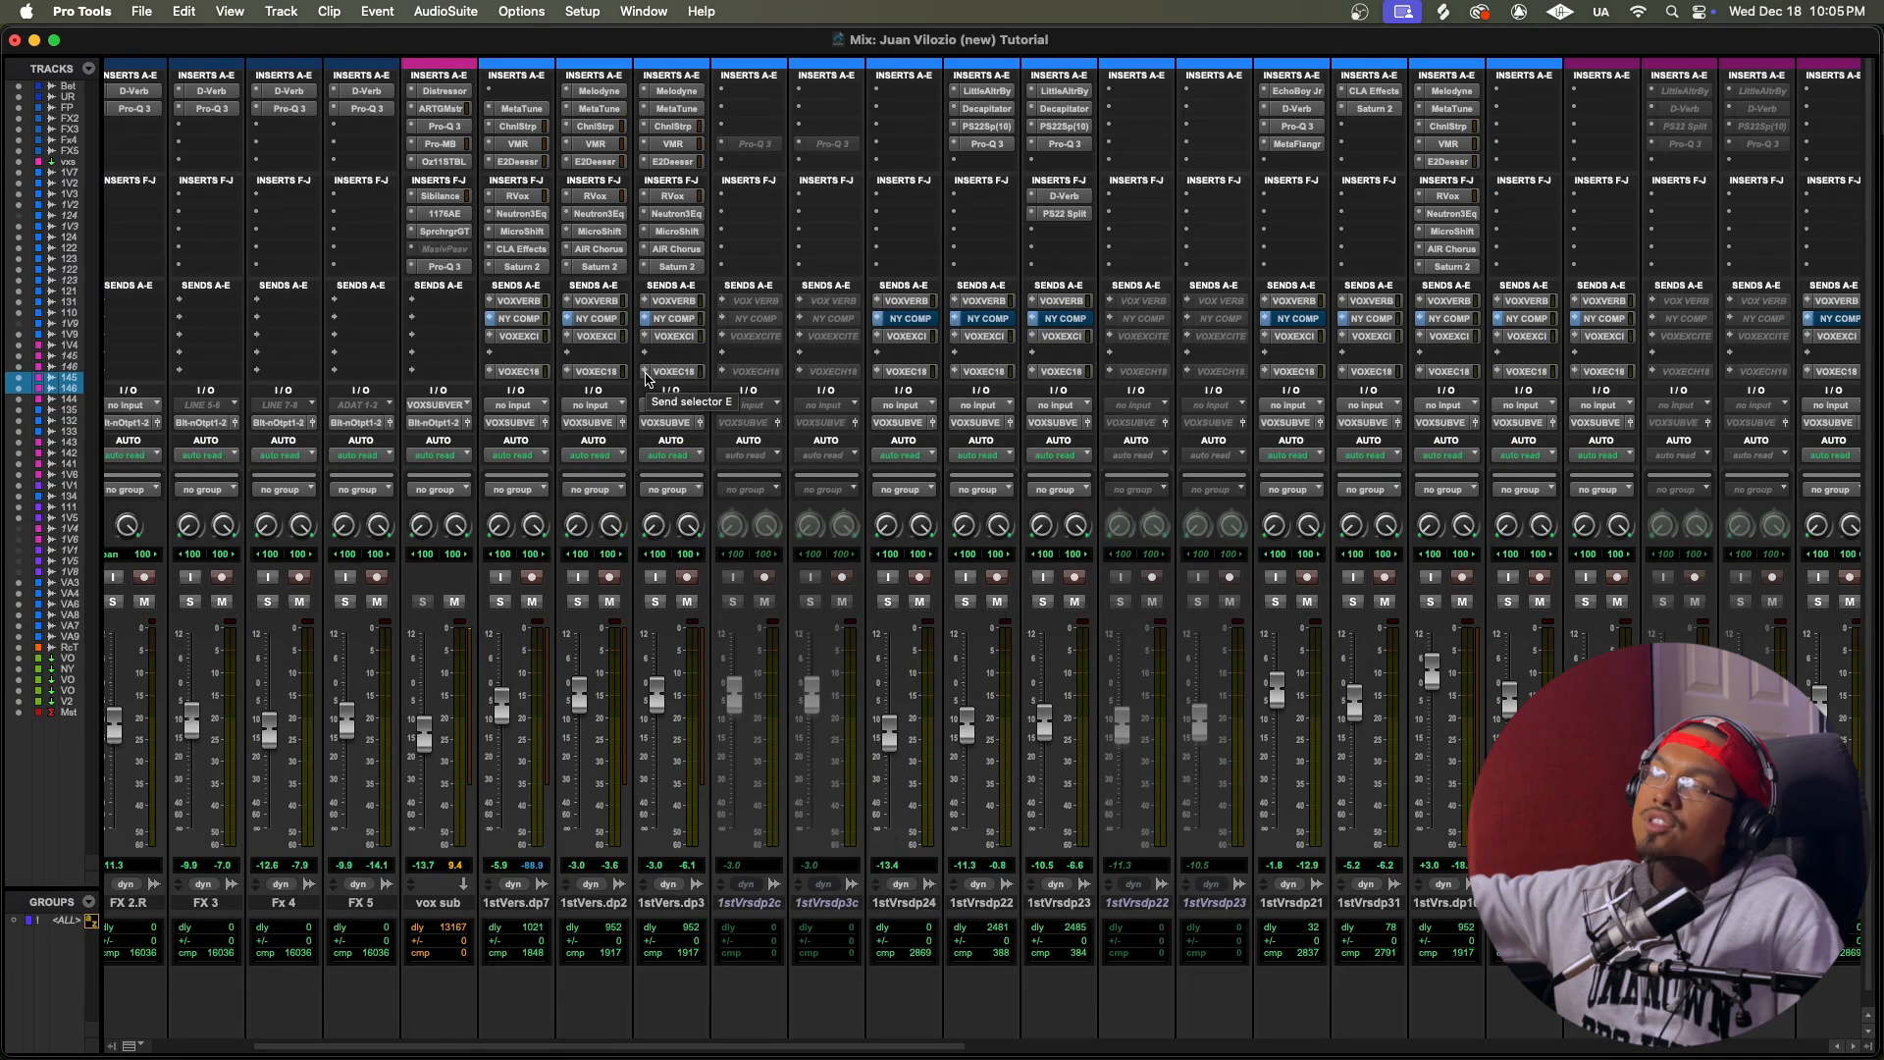
# Step: Return to the Edit window and find the Beat, UnderwatrRpBt and FX tracks at the start of the song
pyautogui.press('super+equal')
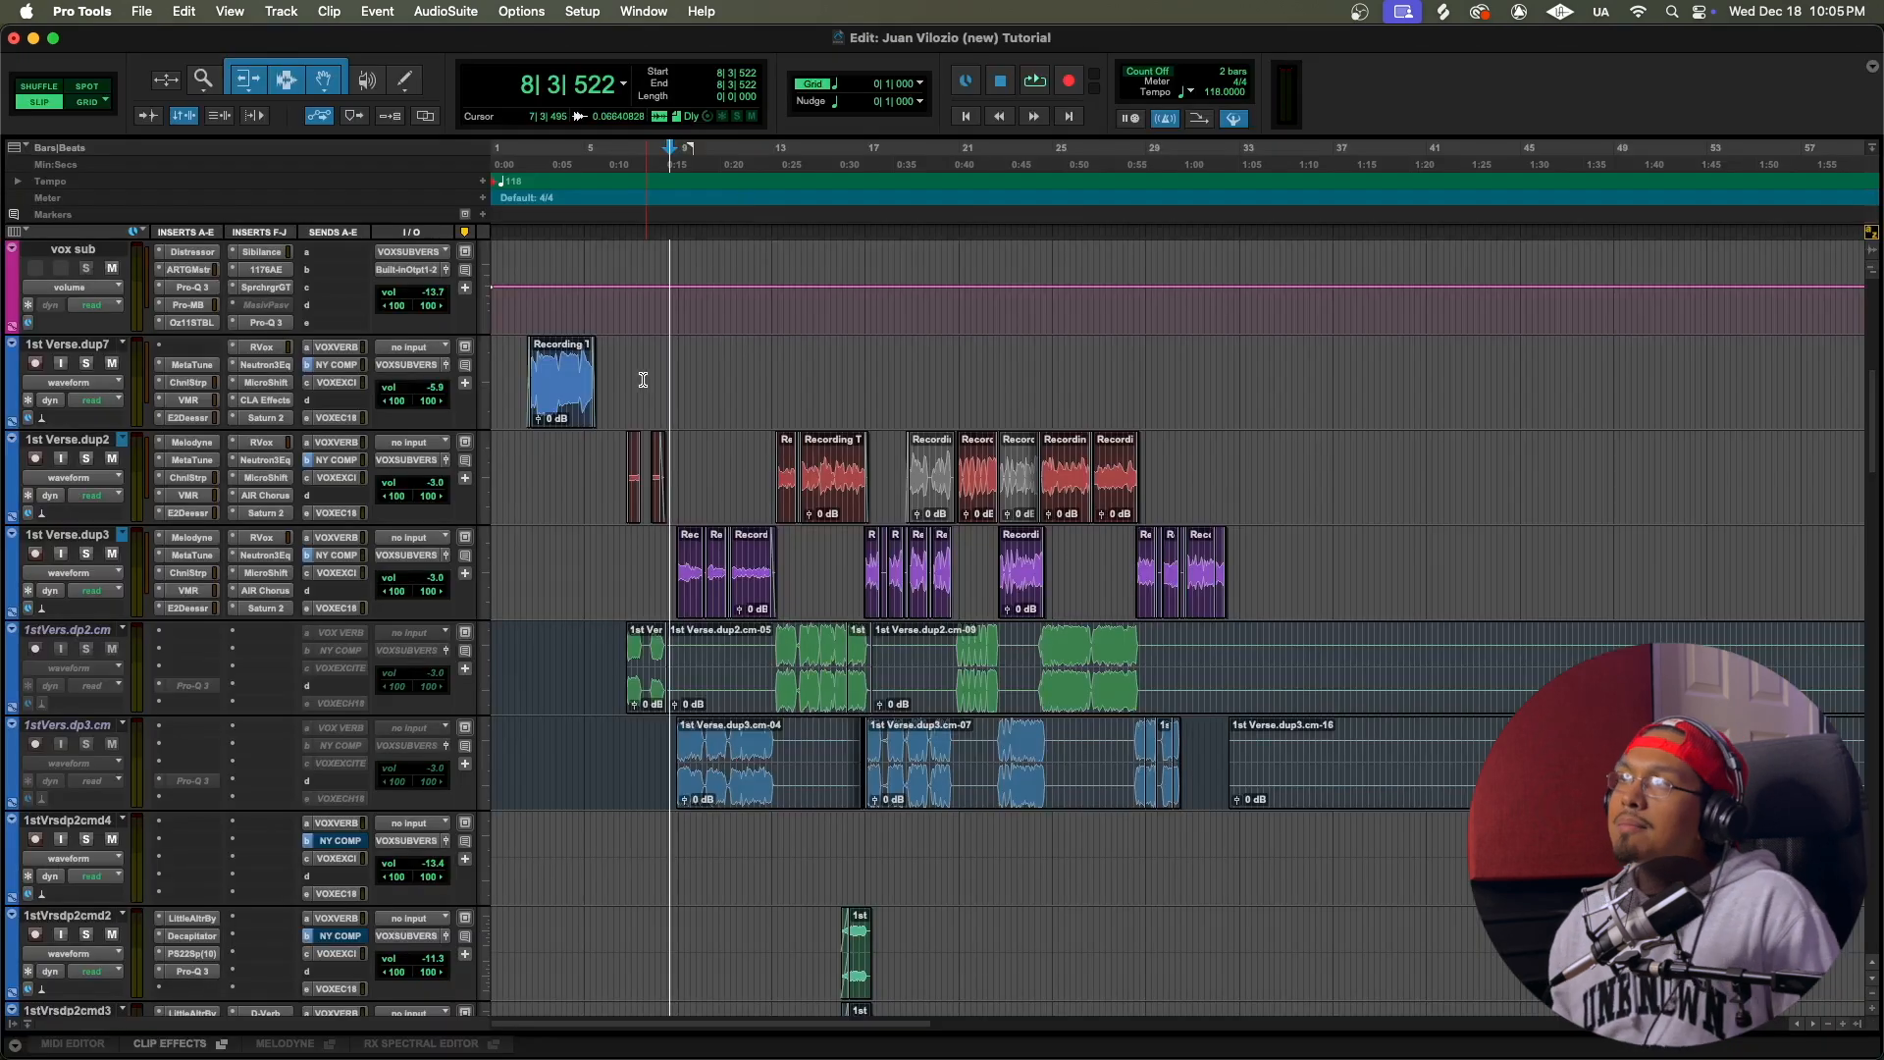
pyautogui.scroll(10, 1005, 301)
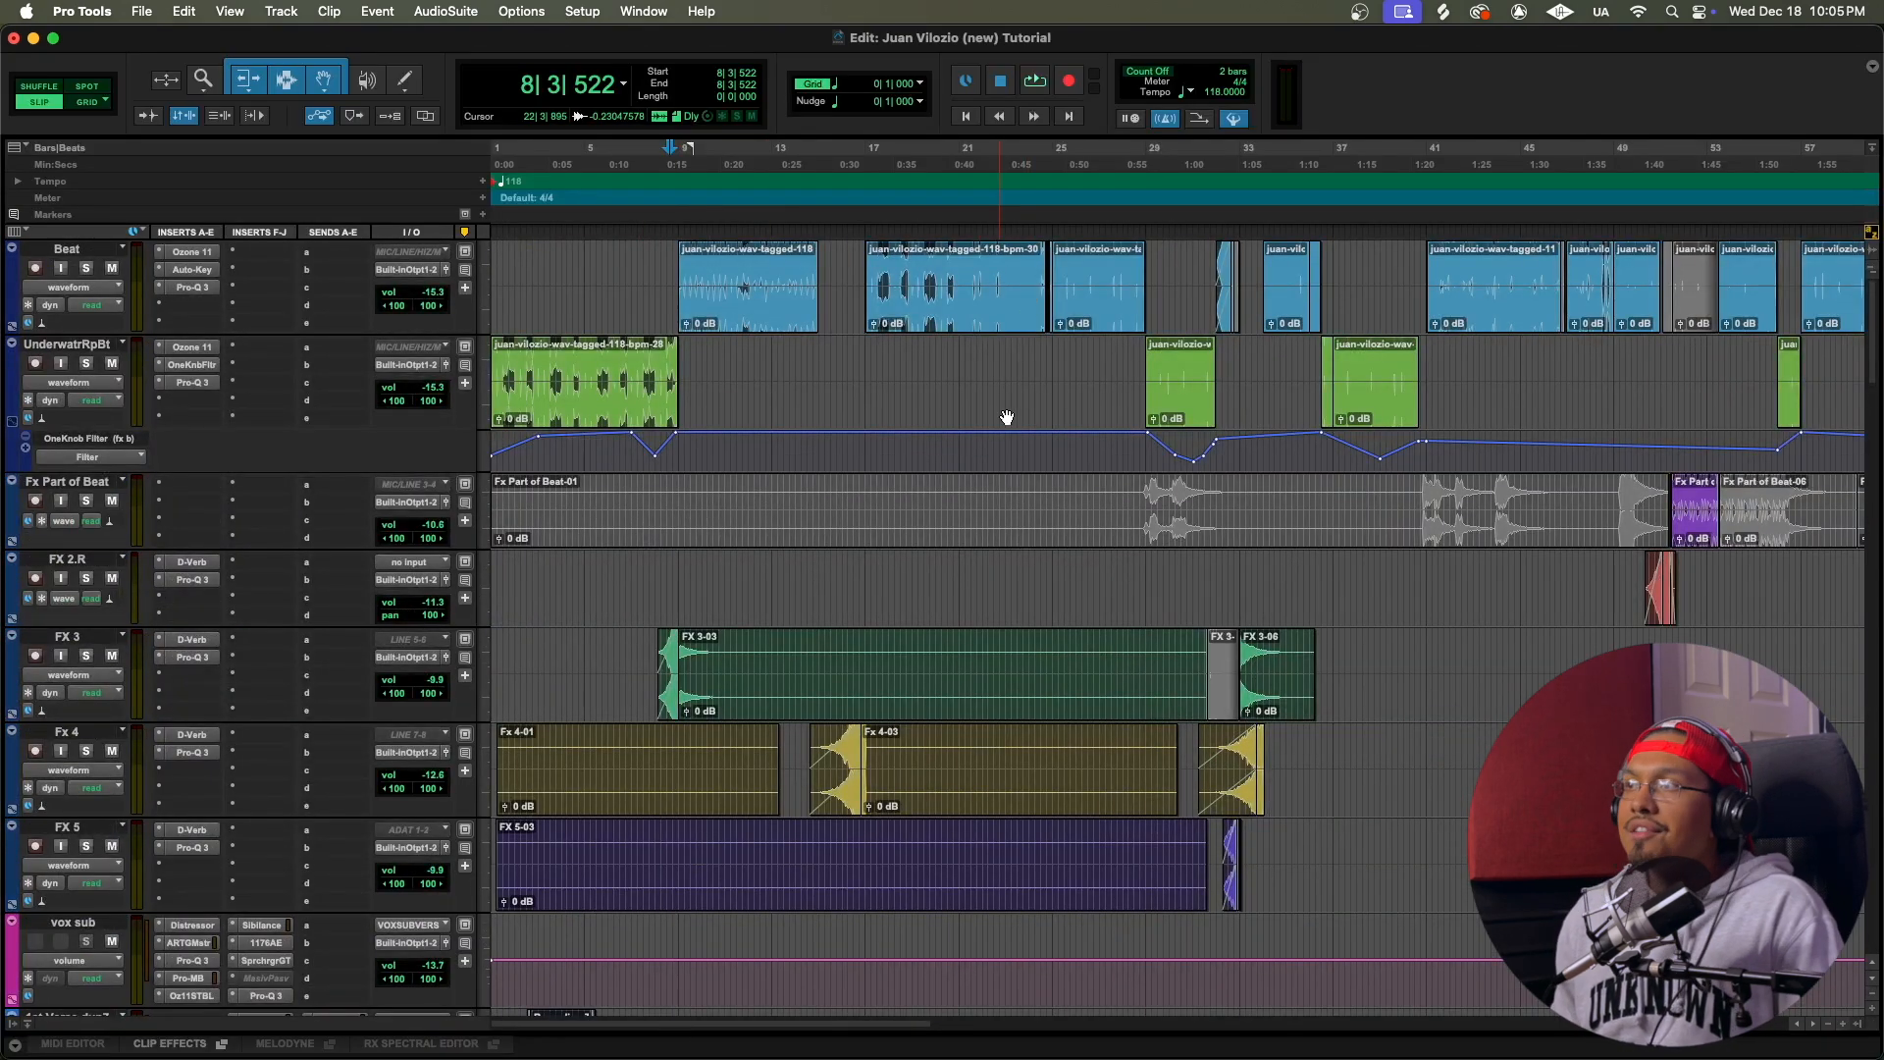